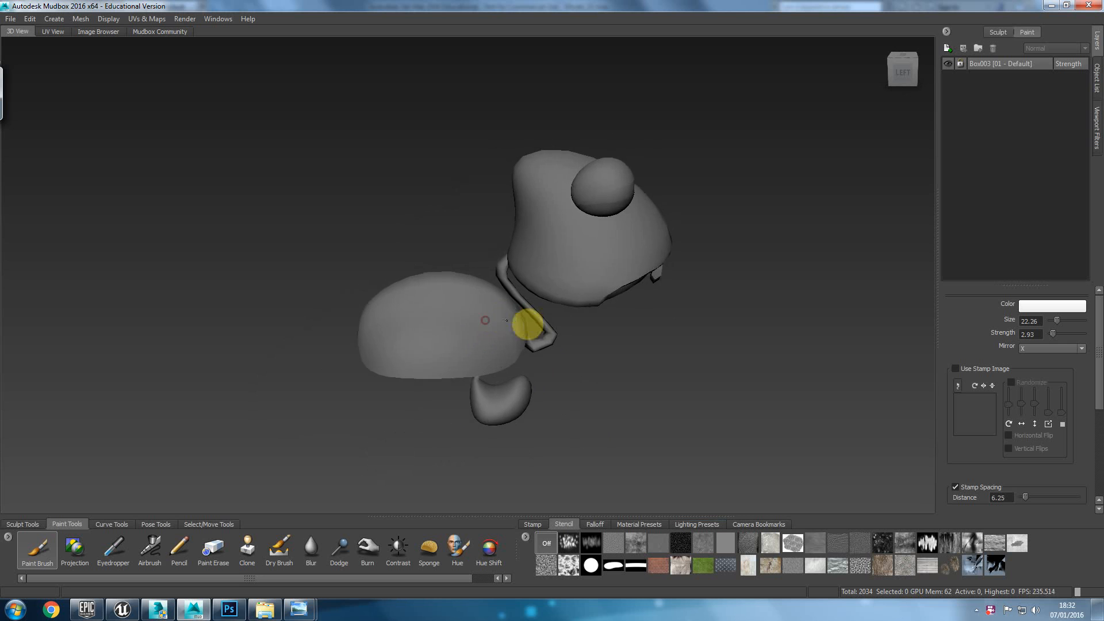
Step: Add a new sculpt layer to the Box003 turtle model
{"action": "middle_click_drag", "start_coordinate": [594, 353], "coordinate": [606, 350], "text": "alt"}
{"action": "mouse_move", "coordinate": [606, 350]}
{"action": "left_mouse_down", "text": "alt"}
{"action": "mouse_move", "coordinate": [468, 333]}
{"action": "mouse_move", "coordinate": [896, 312]}
{"action": "mouse_move", "coordinate": [882, 244]}
{"action": "mouse_move", "coordinate": [747, 311]}
{"action": "mouse_move", "coordinate": [611, 343]}
{"action": "mouse_move", "coordinate": [511, 348]}
{"action": "mouse_move", "coordinate": [501, 374]}
{"action": "mouse_move", "coordinate": [561, 395]}
{"action": "mouse_move", "coordinate": [562, 365]}
{"action": "mouse_move", "coordinate": [594, 374]}
{"action": "left_mouse_up", "text": "alt"}
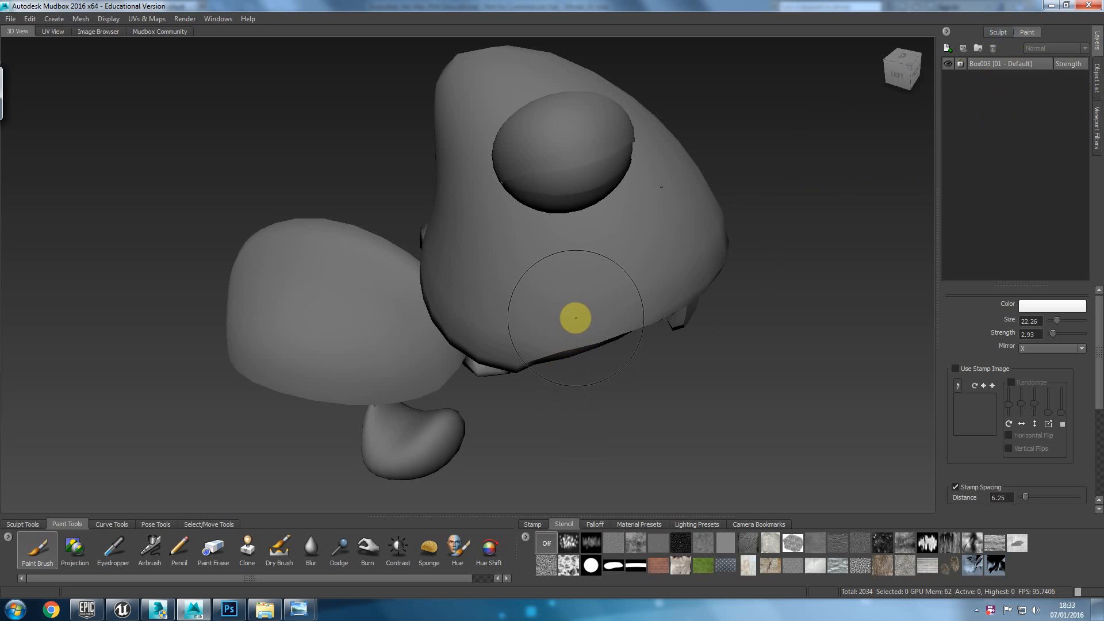
{"action": "left_click", "coordinate": [1002, 36]}
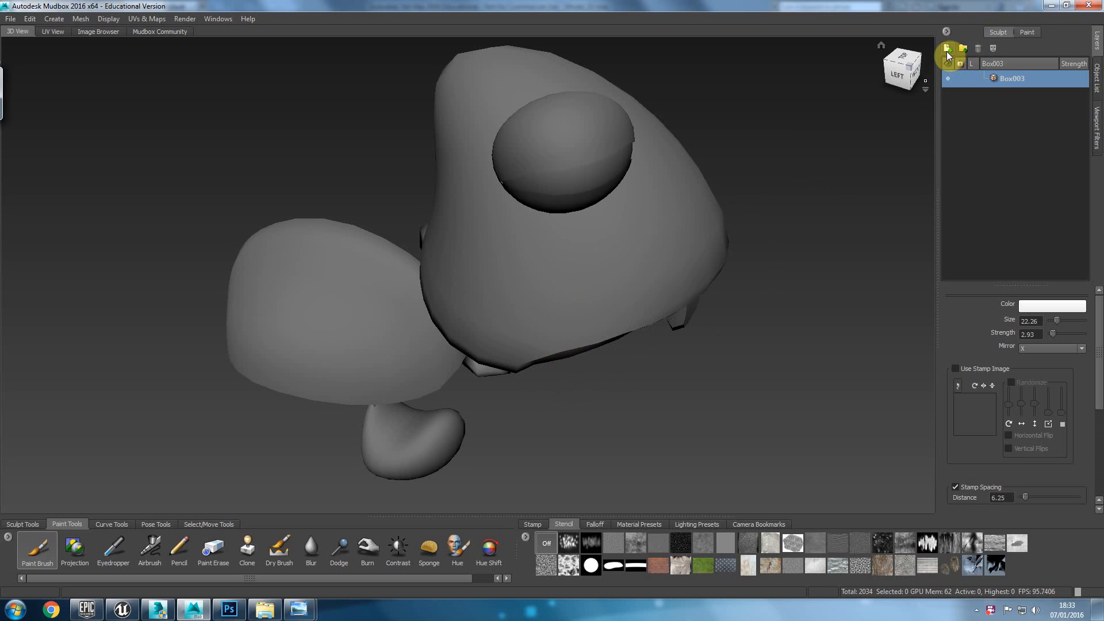
{"action": "left_click", "coordinate": [949, 51]}
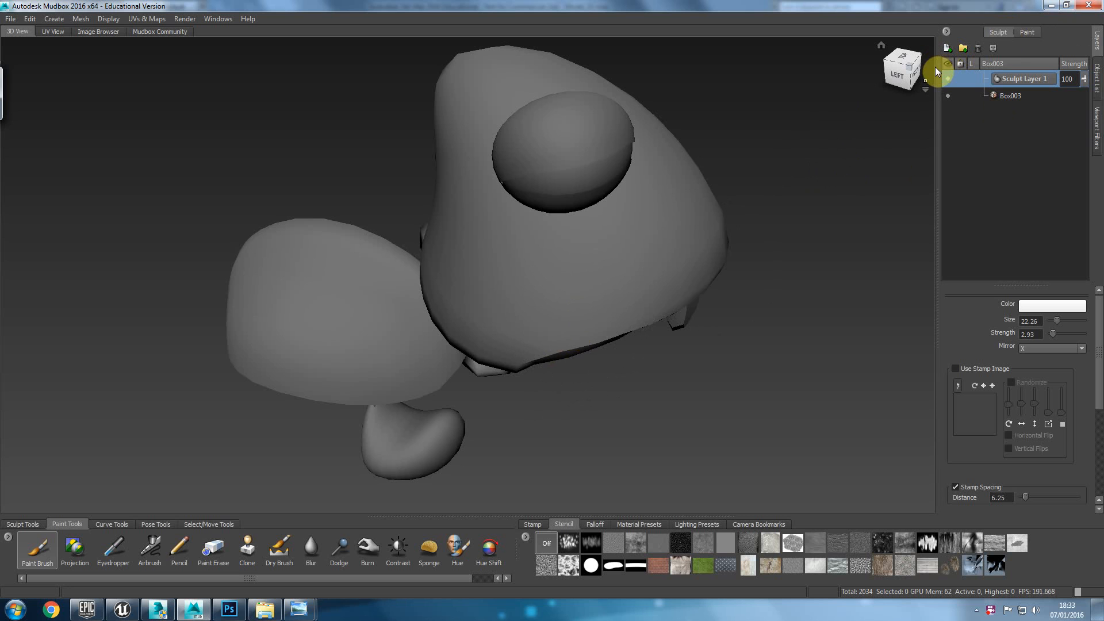
Step: Subdivide the turtle mesh four times, up to subdivision level 4
{"action": "key", "text": "shift+d"}
{"action": "key", "text": "shift+d"}
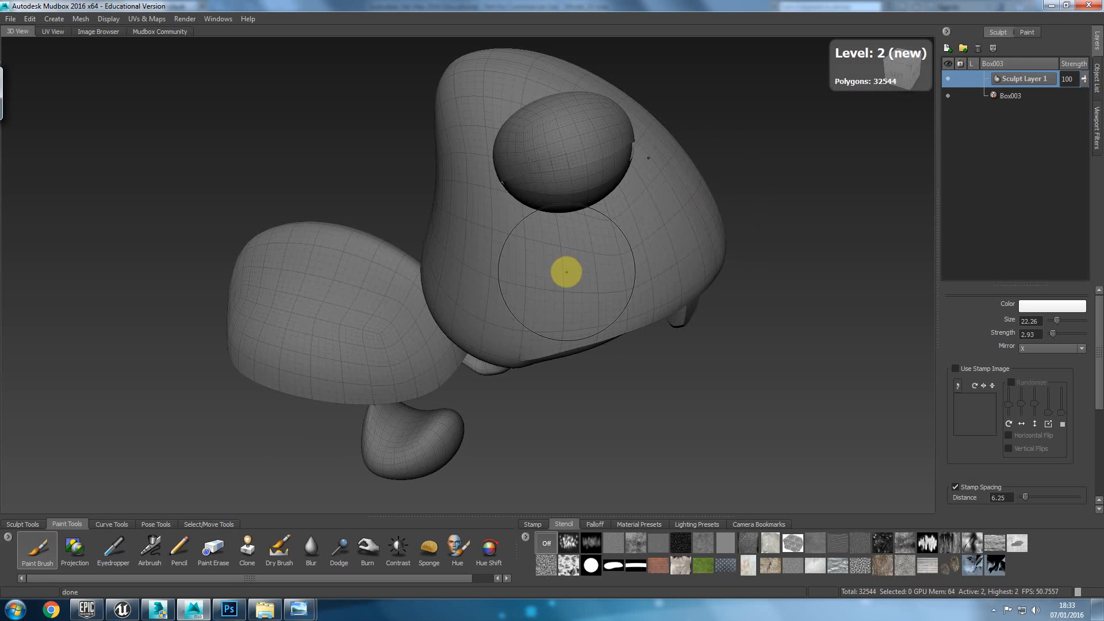
{"action": "key", "text": "shift+d"}
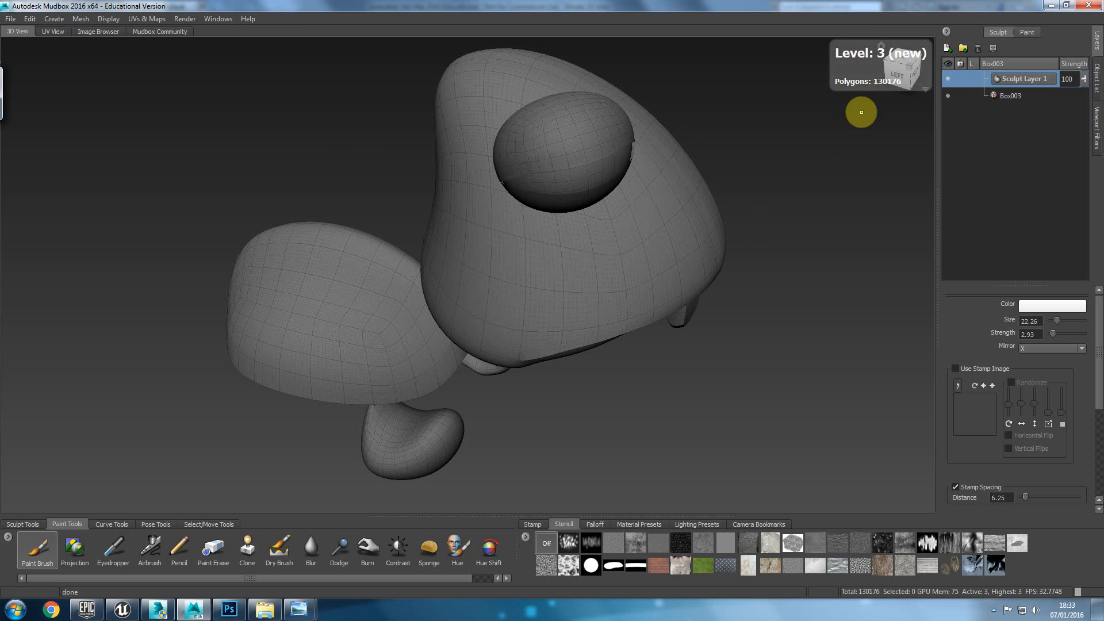
{"action": "key", "text": "shift+d"}
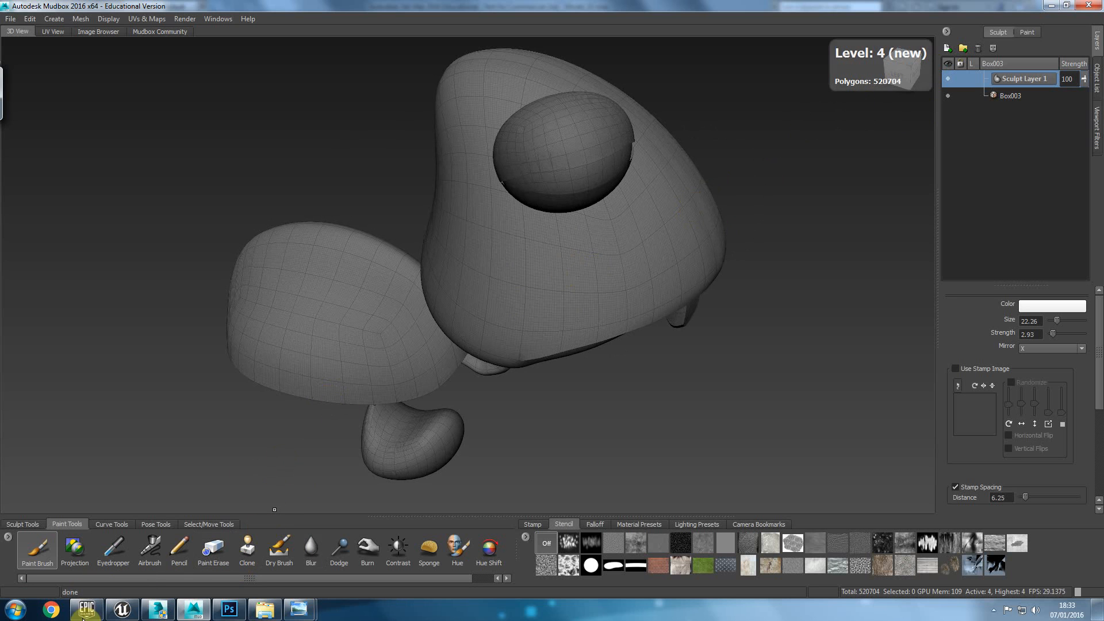
Step: Switch to Chrome, search Google Images for turtle, examine the shell in the red-eared slider photo, and return to Mudbox
{"action": "left_click", "coordinate": [68, 608]}
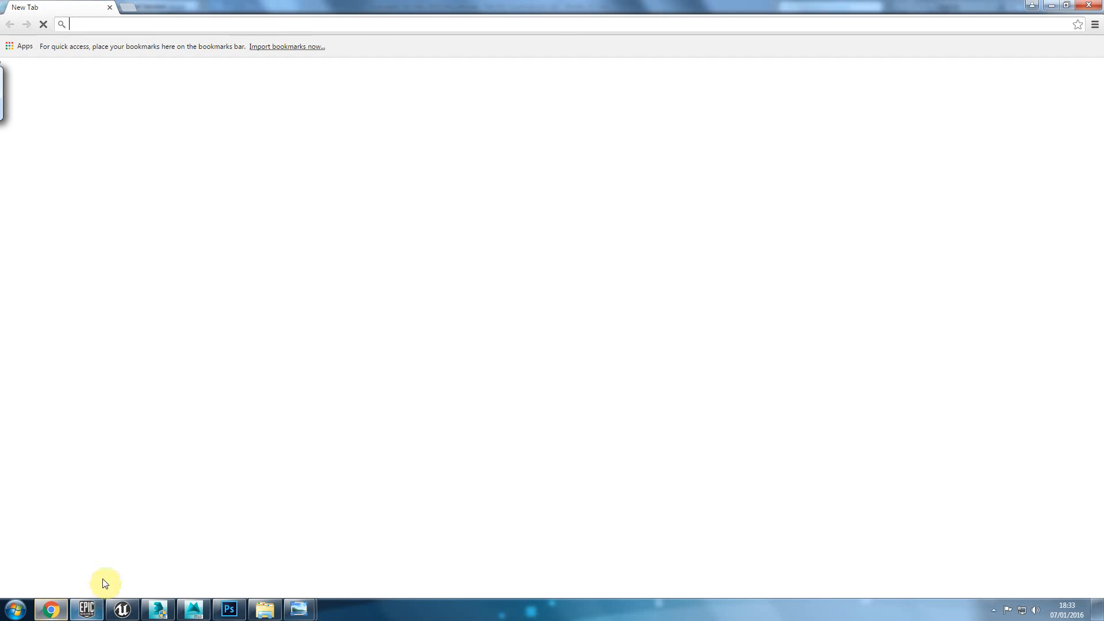
{"action": "type", "text": "tutr"}
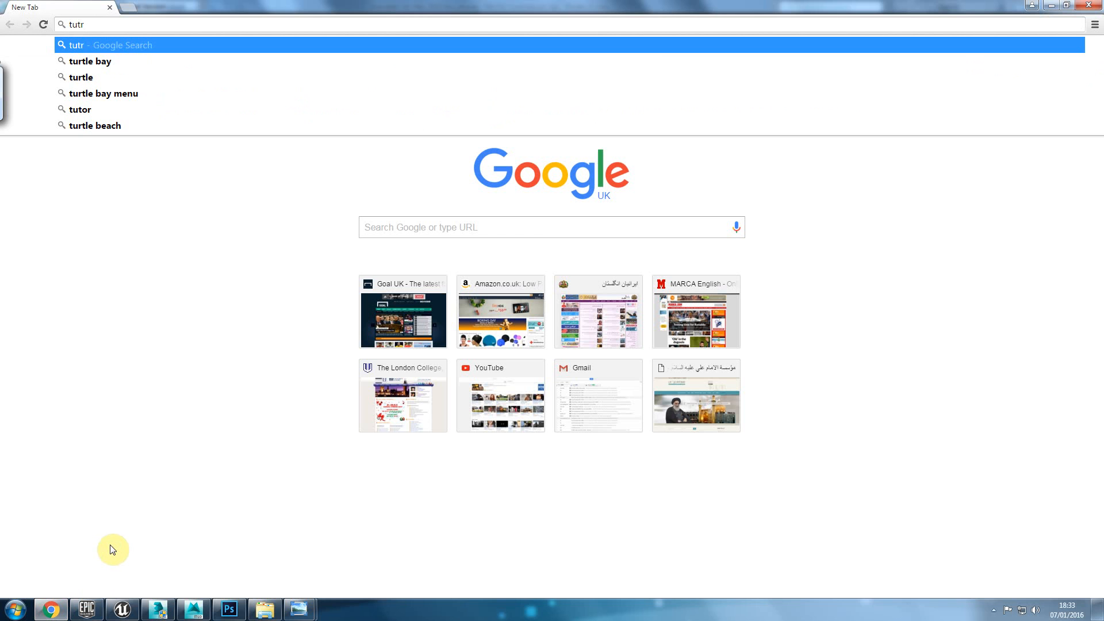
{"action": "key", "text": "Down"}
{"action": "key", "text": "Down"}
{"action": "key", "text": "Return"}
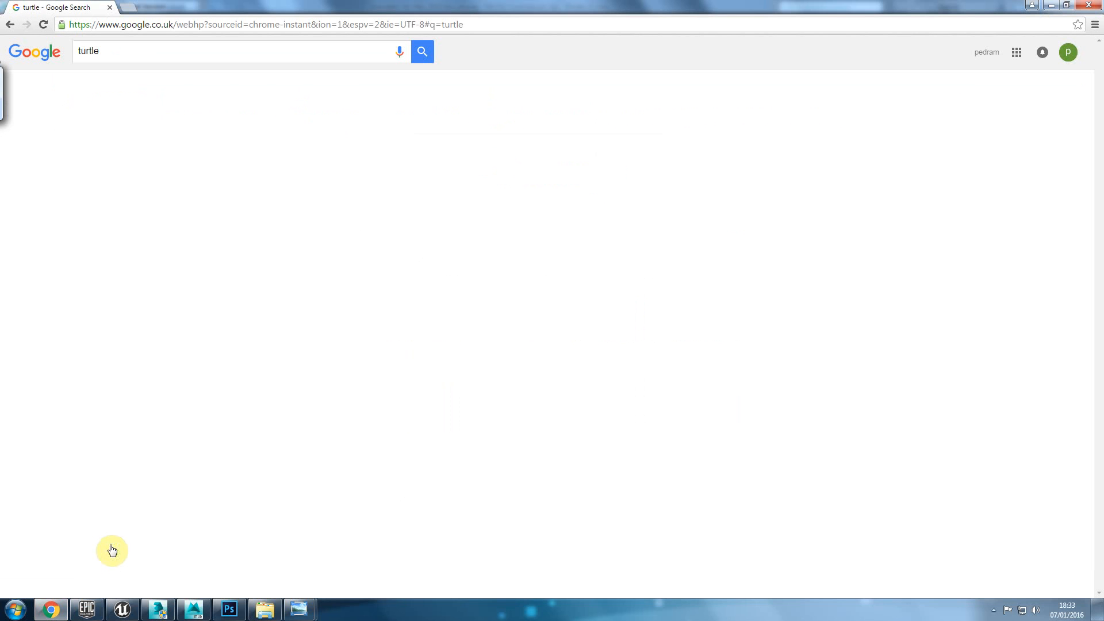
{"action": "left_click", "coordinate": [119, 90]}
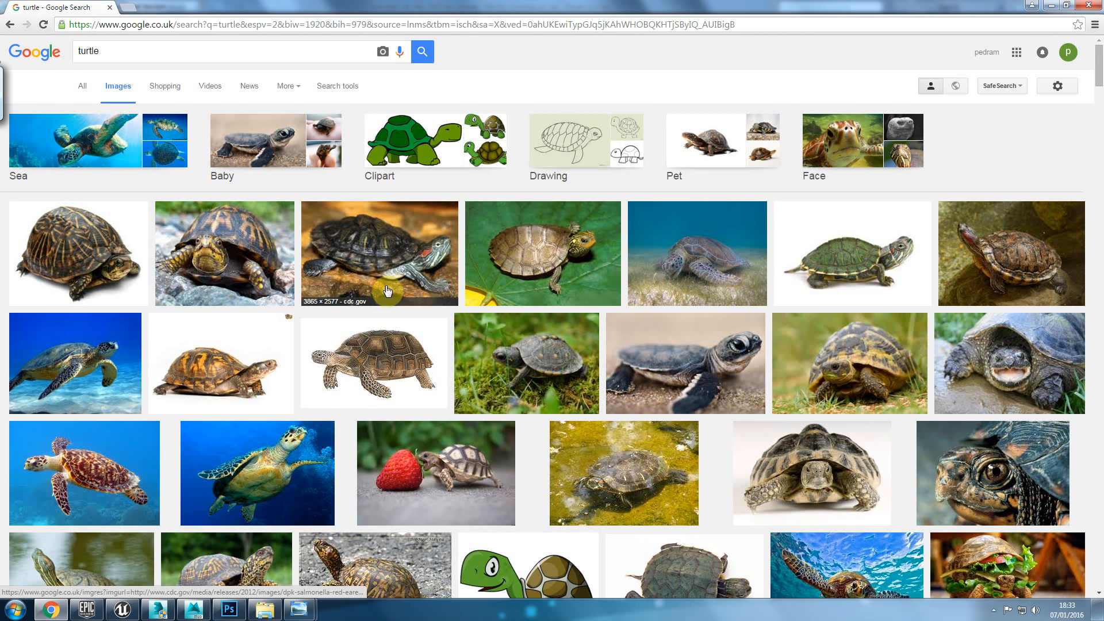
{"action": "left_click", "coordinate": [406, 248]}
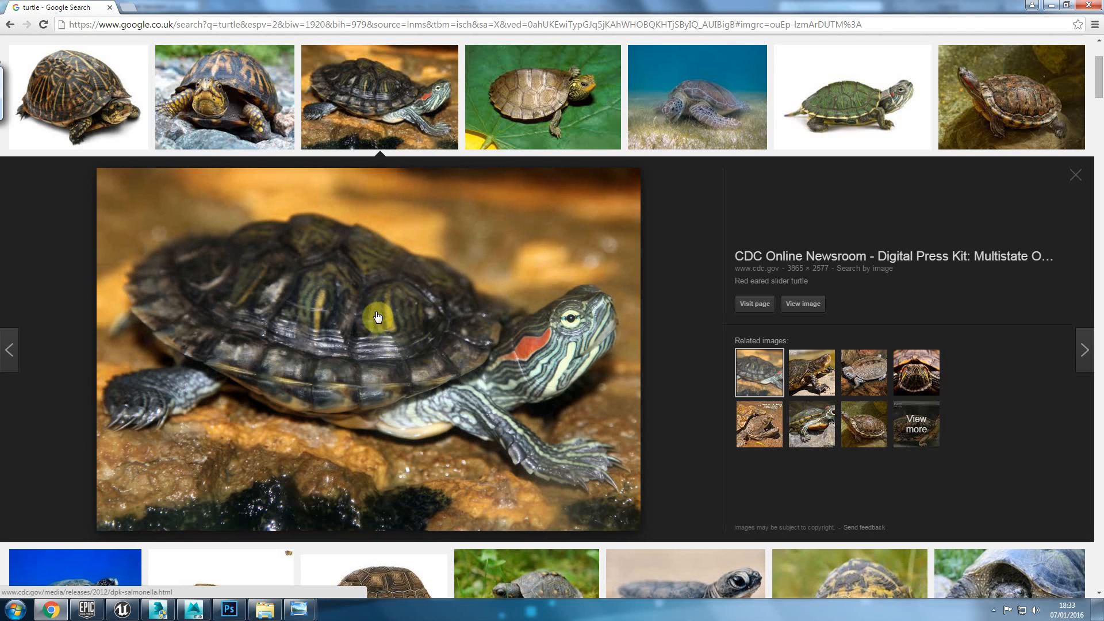
{"action": "key", "text": "alt"}
{"action": "key", "text": "alt+Tab"}
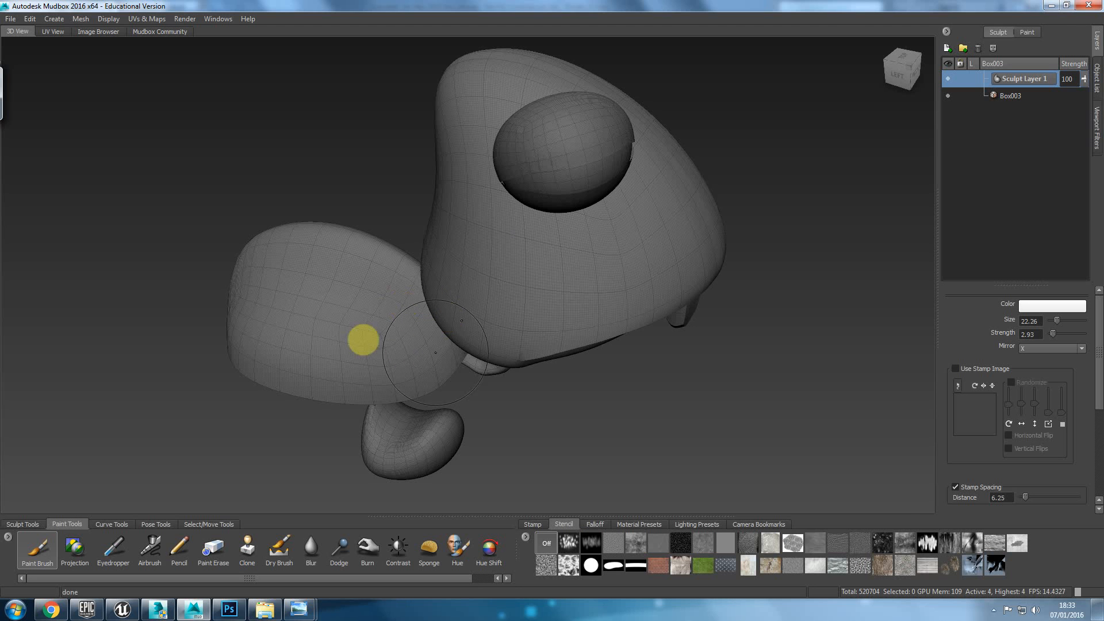
Step: Choose the Wax sculpting brush and set its size to 9.99 over the side of the shell
{"action": "left_click_drag", "start_coordinate": [354, 311], "coordinate": [727, 323], "text": "alt"}
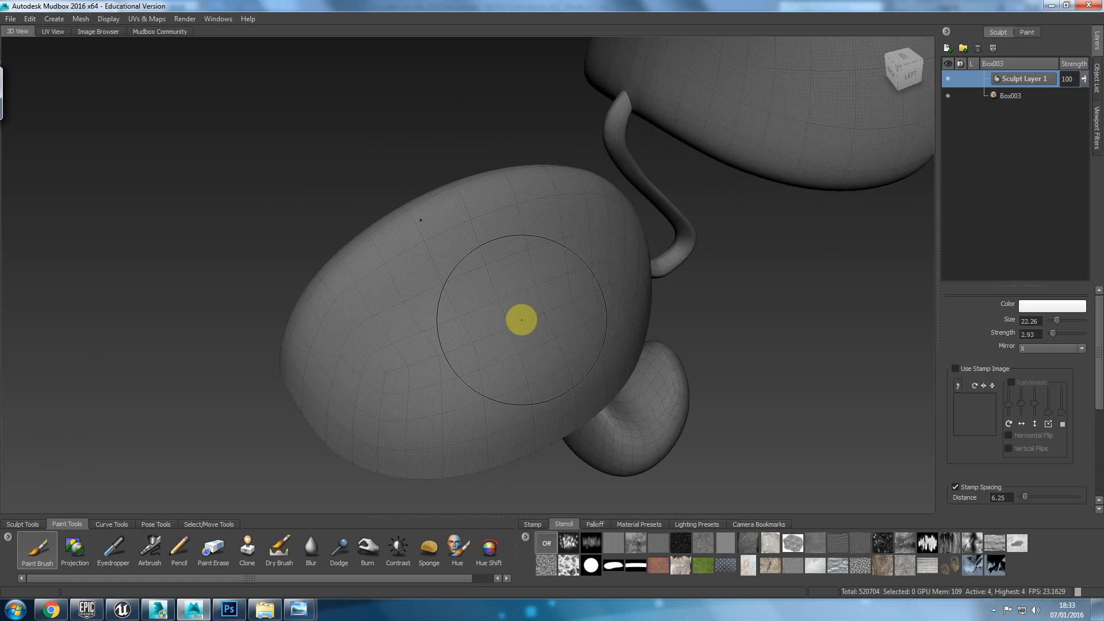
{"action": "left_click", "coordinate": [29, 524]}
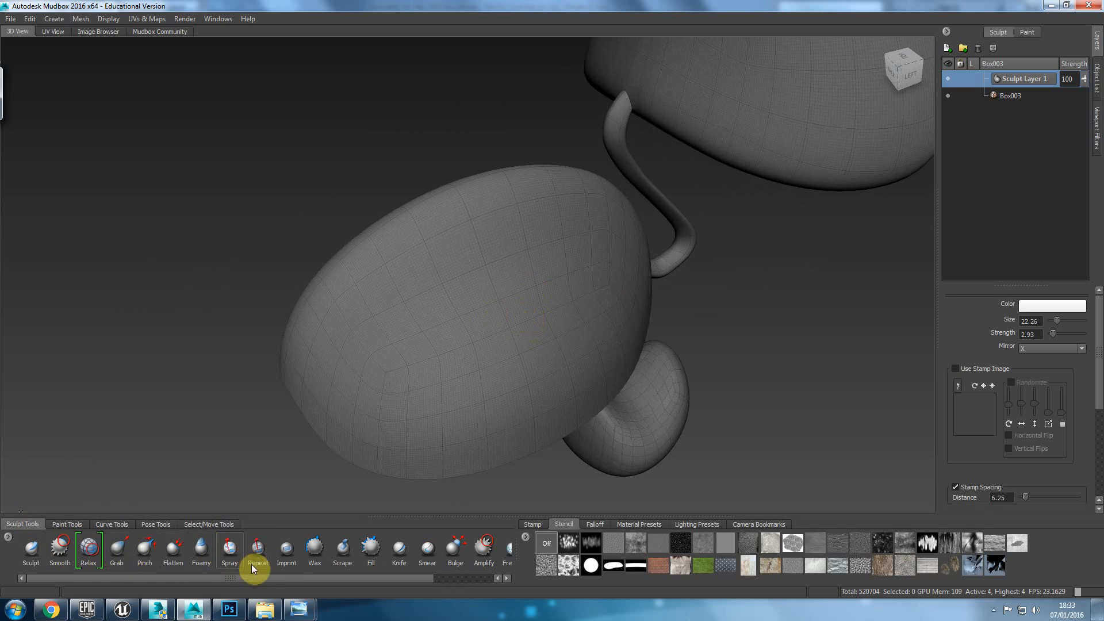
{"action": "left_click", "coordinate": [320, 549]}
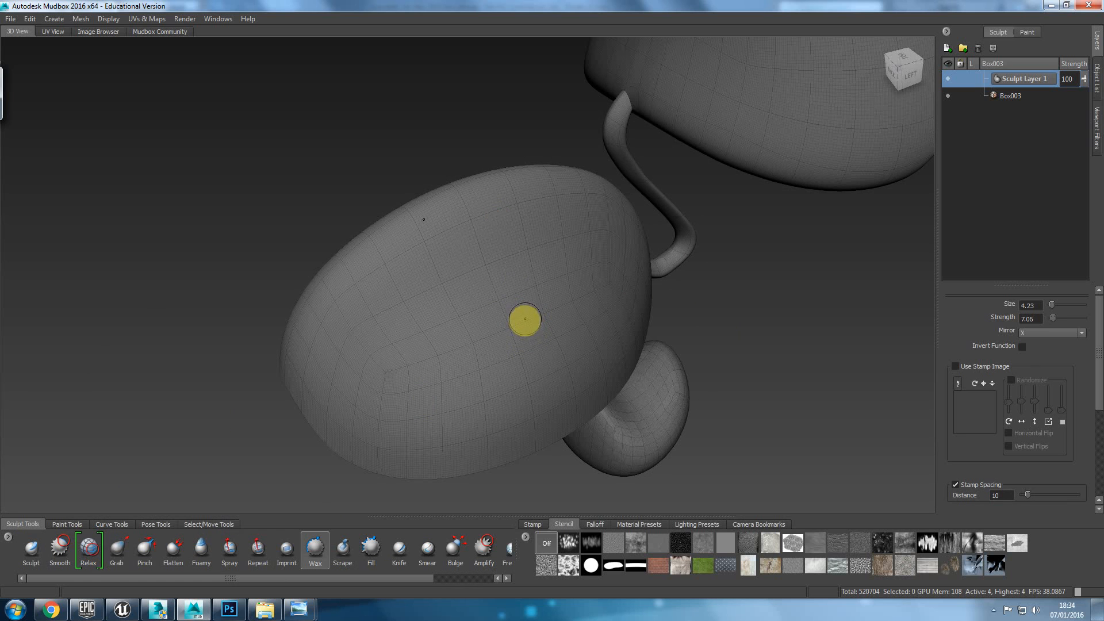
{"action": "left_click_drag", "start_coordinate": [527, 330], "coordinate": [525, 320]}
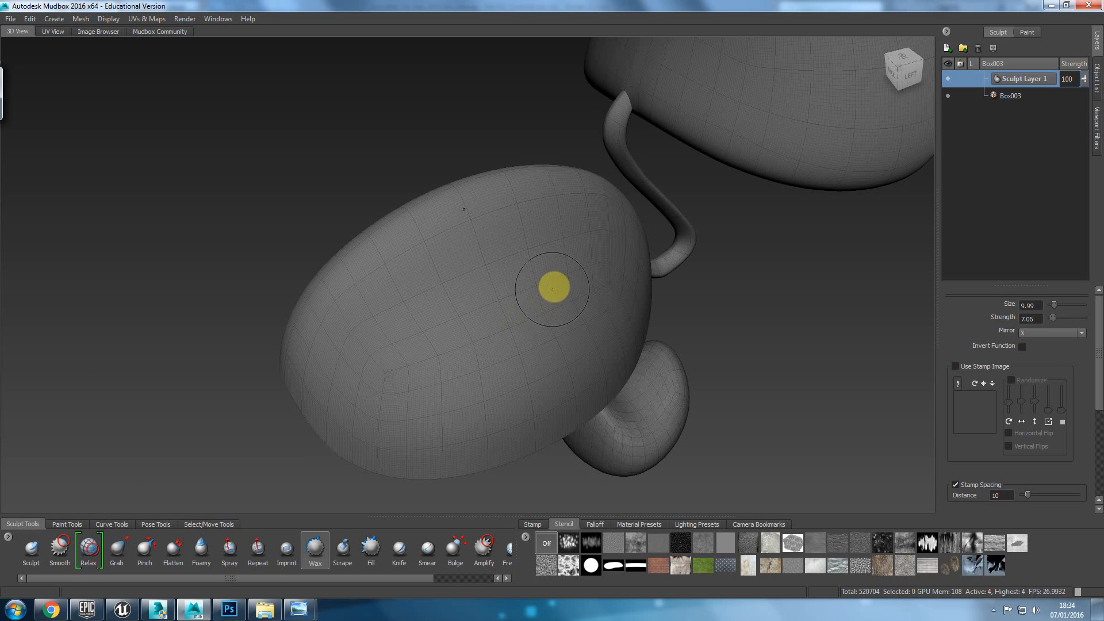
Step: Raise one rounded plate near the neck and another toward the shell's rear, setting the Wax strength to 15.80 for the second
{"action": "left_click_drag", "start_coordinate": [568, 266], "coordinate": [562, 271]}
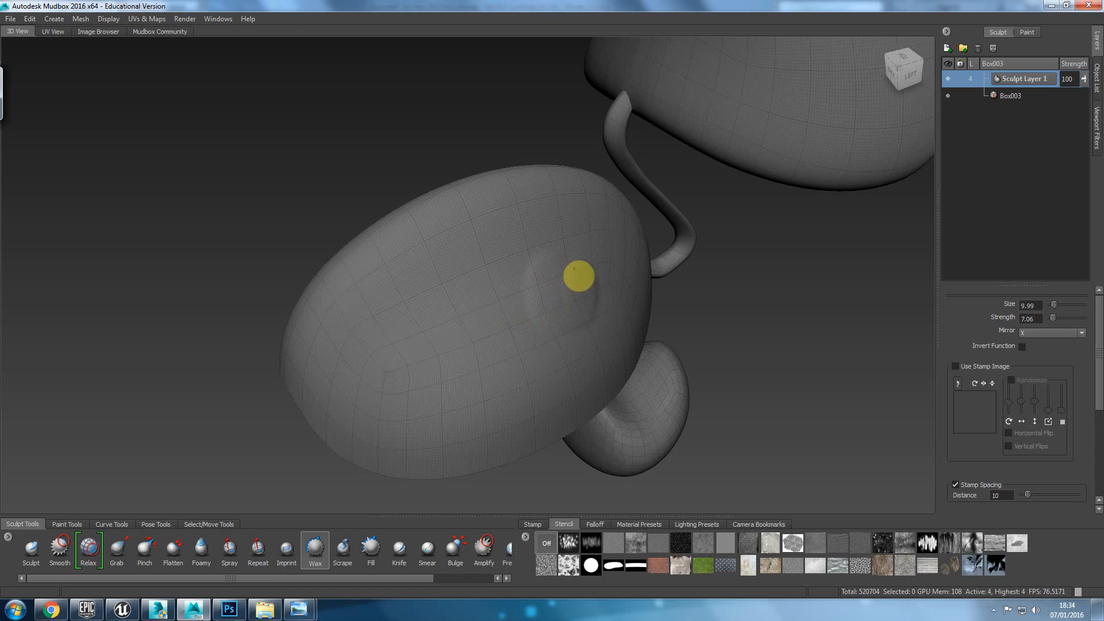
{"action": "mouse_move", "coordinate": [535, 288]}
{"action": "left_mouse_down"}
{"action": "mouse_move", "coordinate": [552, 313]}
{"action": "mouse_move", "coordinate": [584, 296]}
{"action": "mouse_move", "coordinate": [569, 266]}
{"action": "mouse_move", "coordinate": [545, 274]}
{"action": "left_mouse_up"}
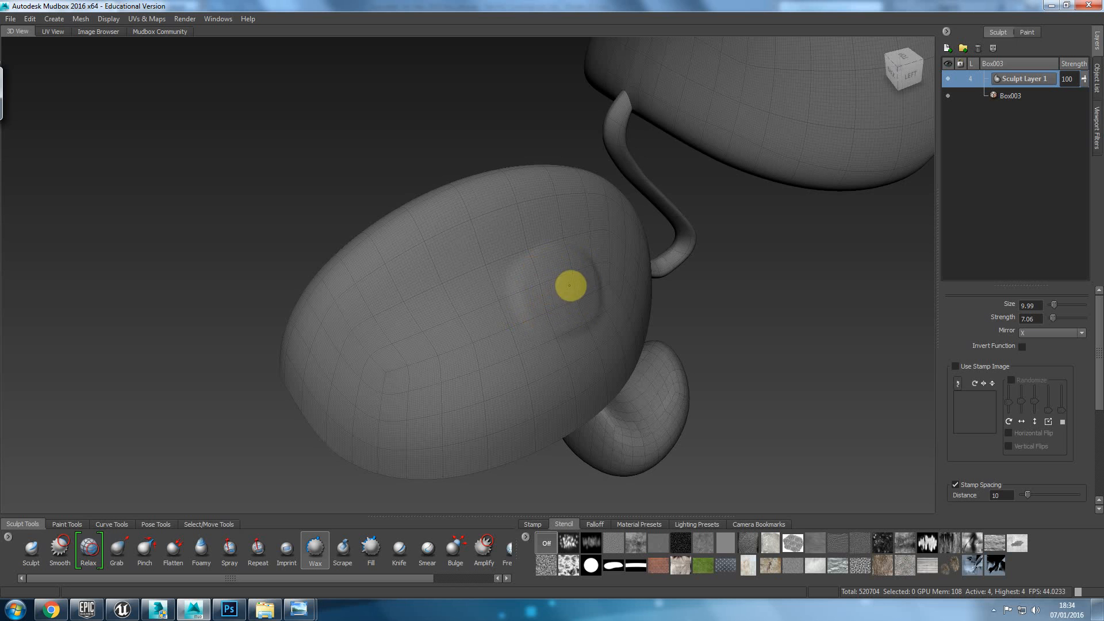
{"action": "left_click_drag", "start_coordinate": [508, 333], "coordinate": [580, 332], "text": "alt"}
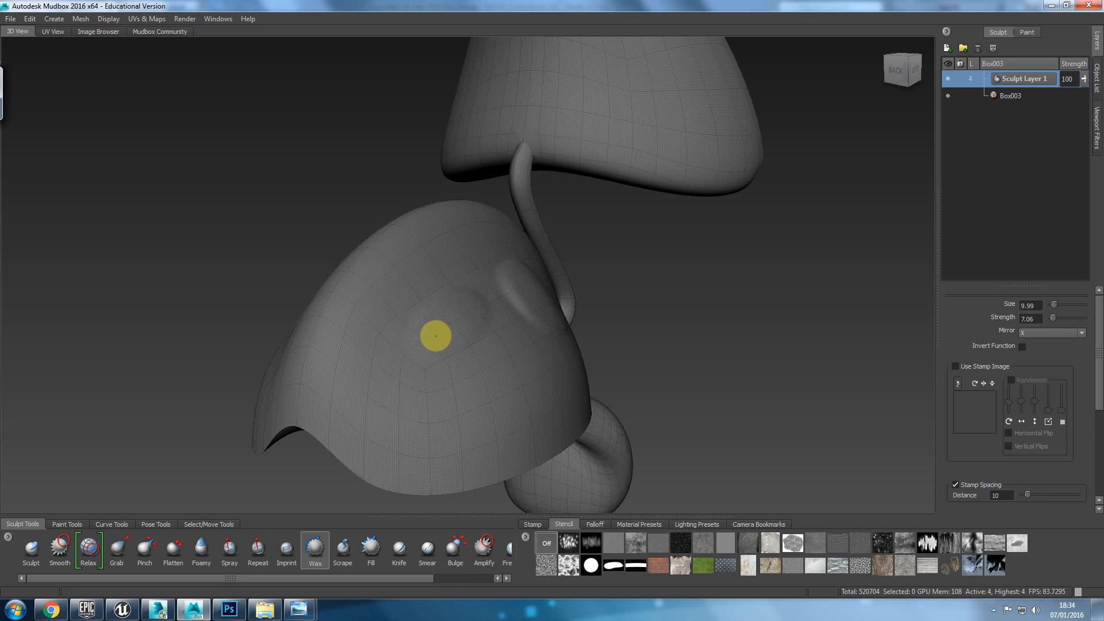
{"action": "left_click_drag", "start_coordinate": [449, 337], "coordinate": [454, 321]}
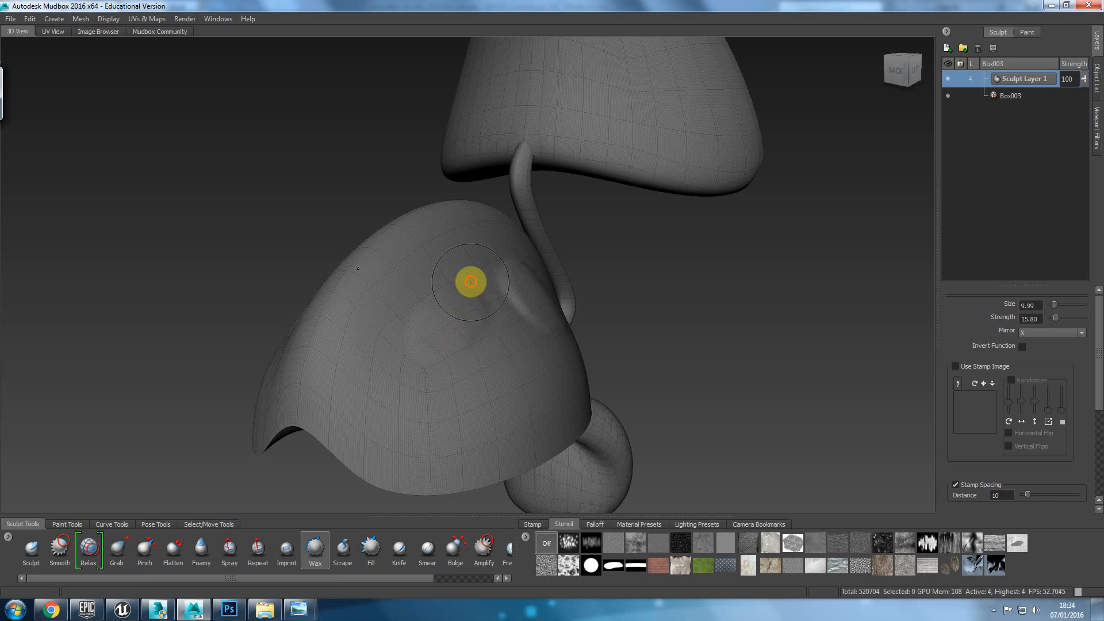
{"action": "mouse_move", "coordinate": [427, 341]}
{"action": "left_mouse_down"}
{"action": "mouse_move", "coordinate": [471, 382]}
{"action": "mouse_move", "coordinate": [495, 348]}
{"action": "mouse_move", "coordinate": [489, 332]}
{"action": "left_mouse_up"}
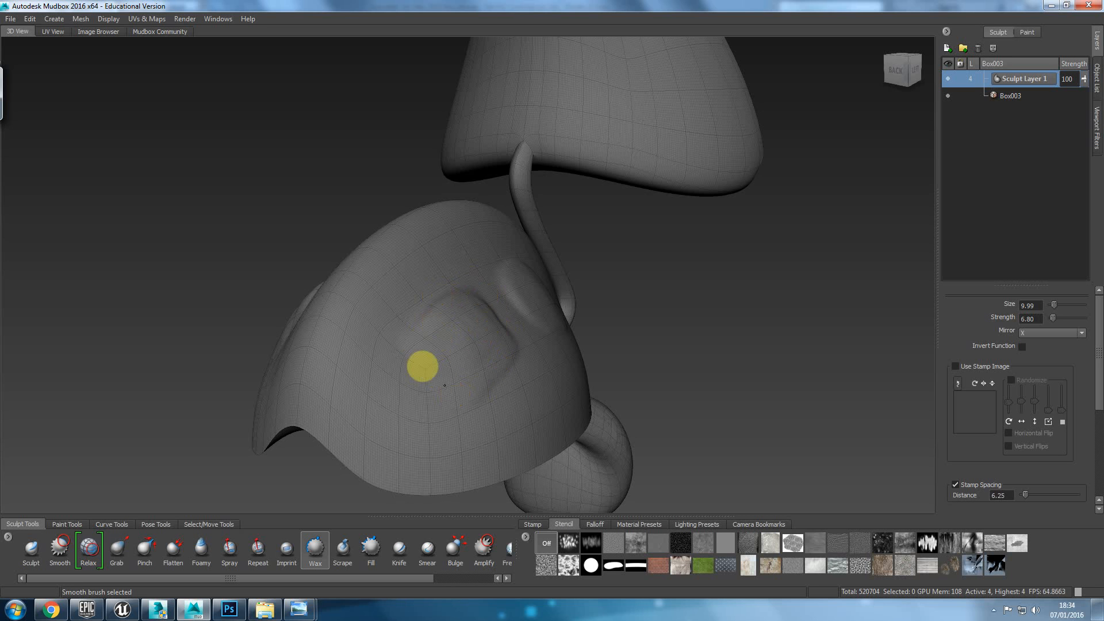
{"action": "mouse_move", "coordinate": [527, 365]}
{"action": "left_mouse_down", "text": "alt"}
{"action": "mouse_move", "coordinate": [475, 377]}
{"action": "mouse_move", "coordinate": [478, 349]}
{"action": "mouse_move", "coordinate": [629, 311]}
{"action": "mouse_move", "coordinate": [431, 298]}
{"action": "mouse_move", "coordinate": [476, 291]}
{"action": "left_mouse_up", "text": "alt"}
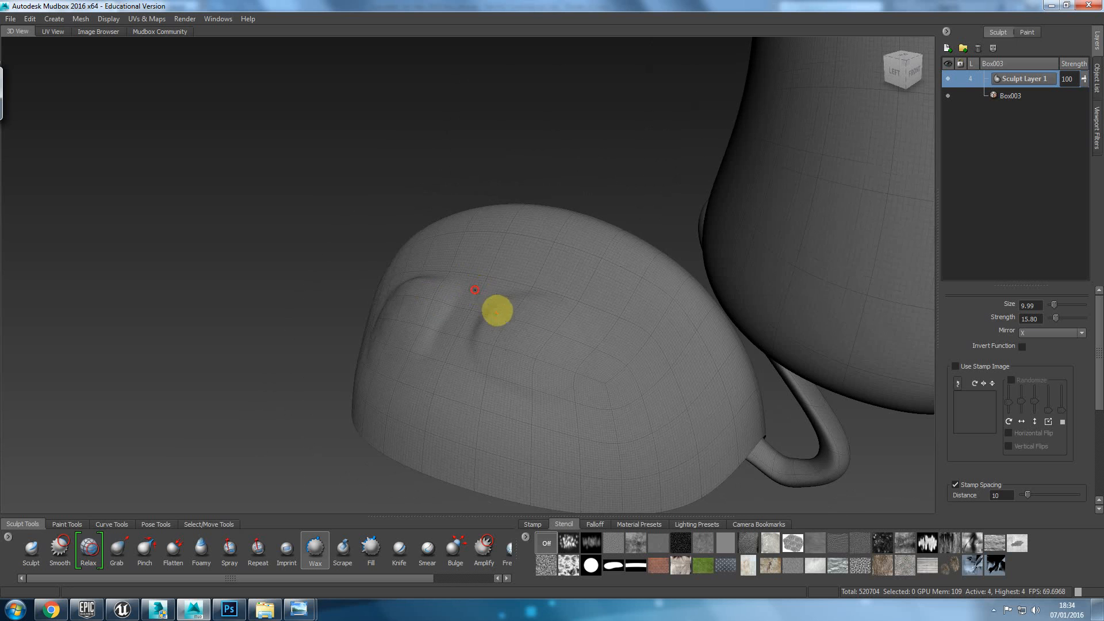
Step: Inspect both sides of the shell from the front and choose X as the brush's mirror axis
{"action": "left_click_drag", "start_coordinate": [640, 316], "coordinate": [518, 347], "text": "alt"}
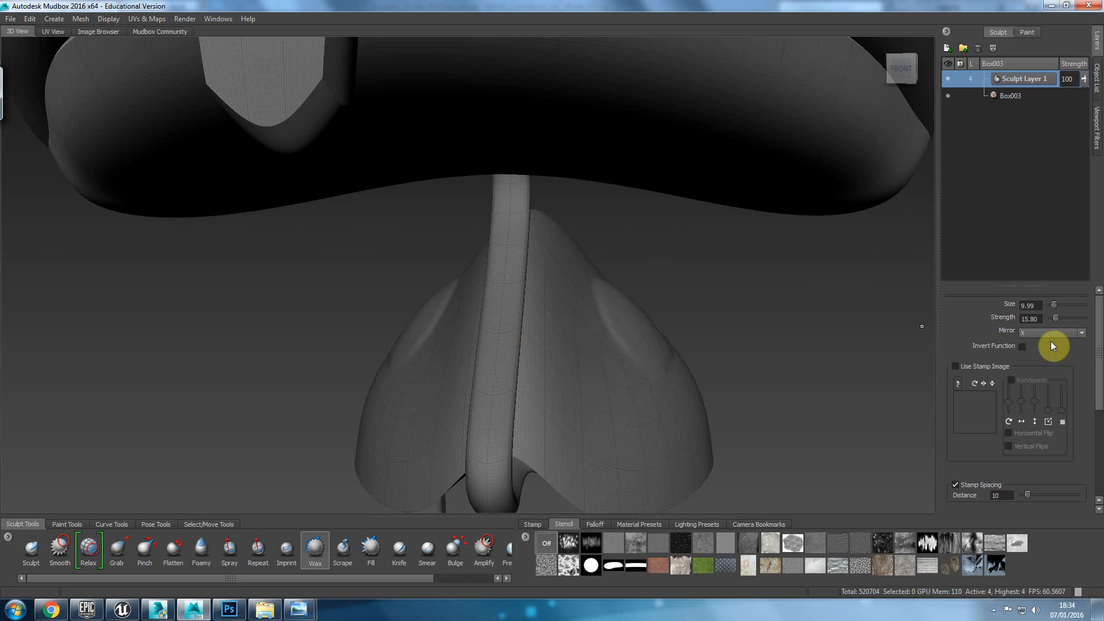
{"action": "left_click", "coordinate": [1082, 334]}
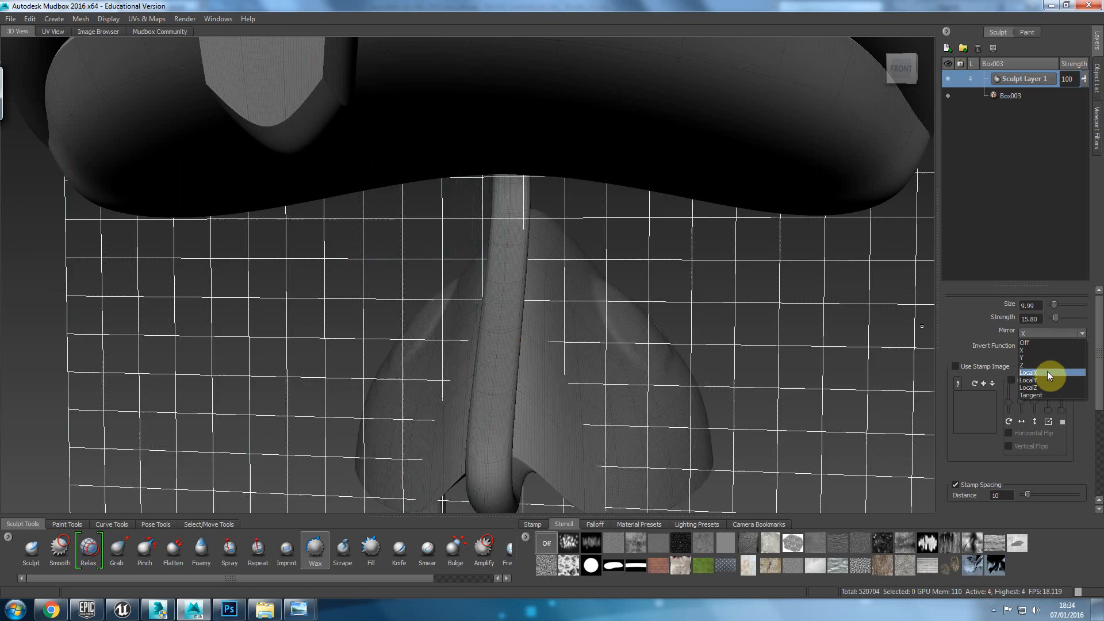
{"action": "left_click", "coordinate": [1055, 350]}
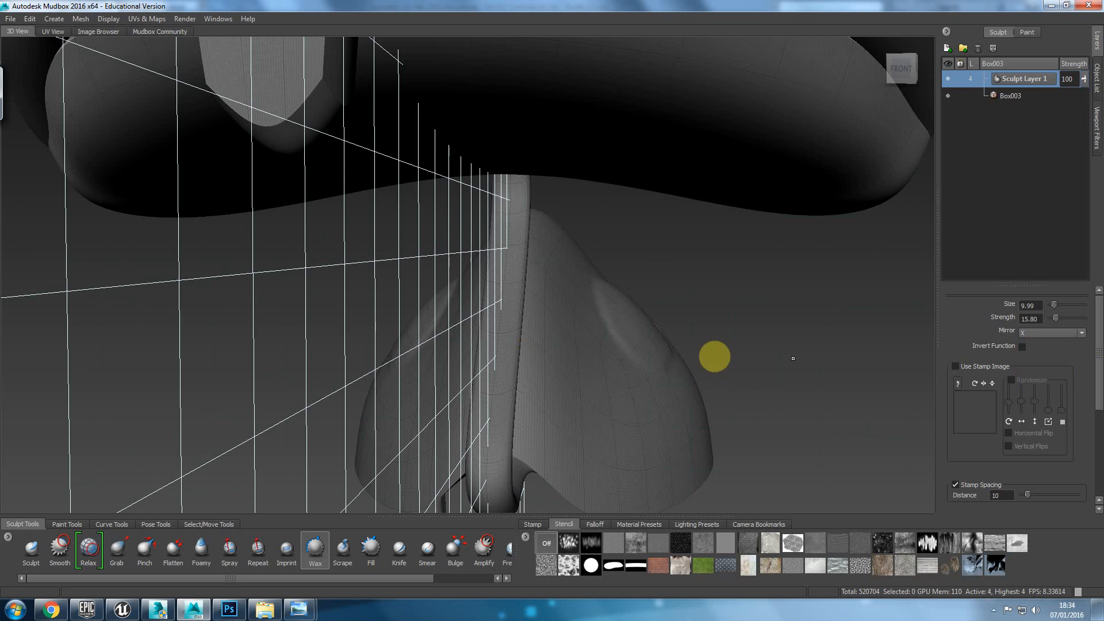
{"action": "left_click_drag", "start_coordinate": [270, 277], "coordinate": [555, 311], "text": "alt"}
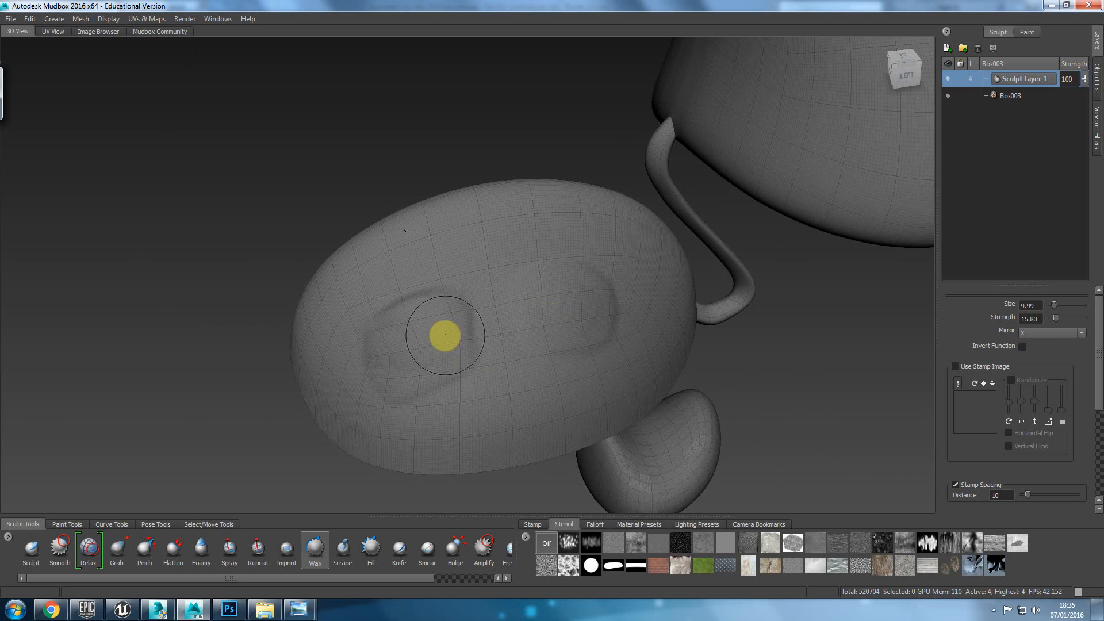
{"action": "left_click", "coordinate": [201, 549]}
{"action": "mouse_move", "coordinate": [566, 379]}
{"action": "left_mouse_down"}
{"action": "mouse_move", "coordinate": [529, 397]}
{"action": "mouse_move", "coordinate": [502, 395]}
{"action": "mouse_move", "coordinate": [497, 425]}
{"action": "mouse_move", "coordinate": [548, 440]}
{"action": "left_mouse_up"}
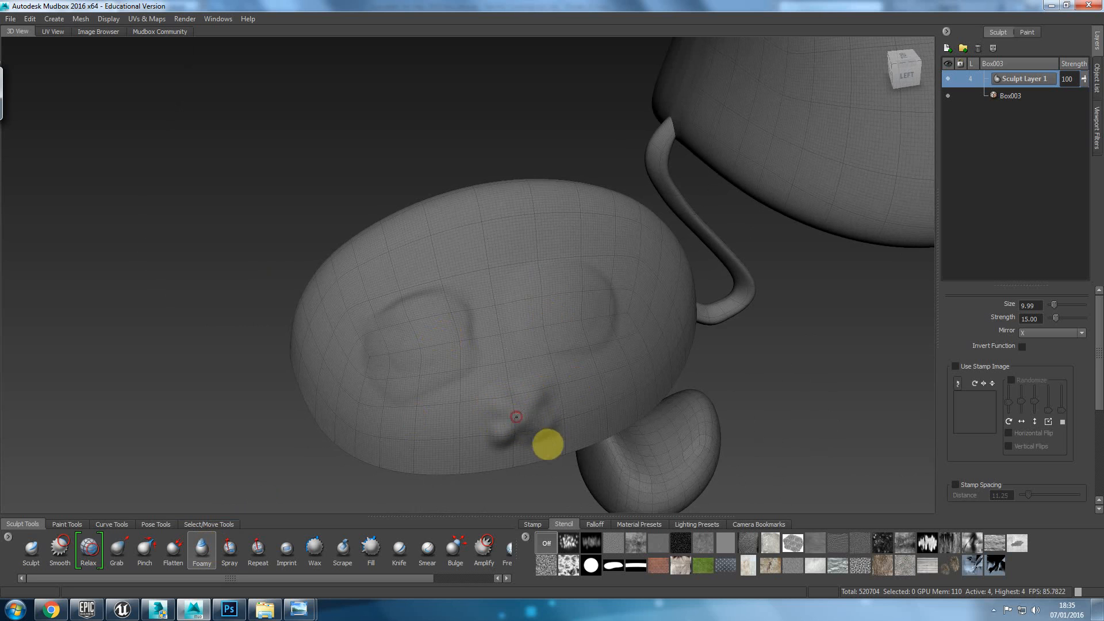
{"action": "key", "text": "ctrl+z"}
{"action": "left_click", "coordinate": [318, 546]}
Step: Raise further Wax plates on the shell's lower side, upper rear and upper front around the two existing ones
{"action": "mouse_move", "coordinate": [496, 374]}
{"action": "left_mouse_down", "text": "alt"}
{"action": "mouse_move", "coordinate": [506, 394]}
{"action": "mouse_move", "coordinate": [488, 382]}
{"action": "mouse_move", "coordinate": [516, 378]}
{"action": "mouse_move", "coordinate": [486, 407]}
{"action": "mouse_move", "coordinate": [512, 382]}
{"action": "mouse_move", "coordinate": [441, 402]}
{"action": "mouse_move", "coordinate": [483, 366]}
{"action": "mouse_move", "coordinate": [515, 372]}
{"action": "mouse_move", "coordinate": [493, 389]}
{"action": "mouse_move", "coordinate": [515, 389]}
{"action": "mouse_move", "coordinate": [454, 405]}
{"action": "mouse_move", "coordinate": [470, 367]}
{"action": "left_mouse_up", "text": "alt"}
{"action": "mouse_move", "coordinate": [407, 328]}
{"action": "left_mouse_down", "text": "alt"}
{"action": "mouse_move", "coordinate": [424, 330]}
{"action": "mouse_move", "coordinate": [404, 268]}
{"action": "left_mouse_up", "text": "alt"}
{"action": "mouse_move", "coordinate": [442, 230]}
{"action": "left_mouse_down"}
{"action": "mouse_move", "coordinate": [461, 219]}
{"action": "mouse_move", "coordinate": [429, 274]}
{"action": "mouse_move", "coordinate": [444, 246]}
{"action": "mouse_move", "coordinate": [431, 242]}
{"action": "mouse_move", "coordinate": [420, 271]}
{"action": "mouse_move", "coordinate": [461, 239]}
{"action": "mouse_move", "coordinate": [446, 259]}
{"action": "mouse_move", "coordinate": [460, 219]}
{"action": "mouse_move", "coordinate": [447, 243]}
{"action": "mouse_move", "coordinate": [423, 244]}
{"action": "left_mouse_up"}
{"action": "left_click_drag", "start_coordinate": [512, 247], "coordinate": [493, 244], "text": "alt"}
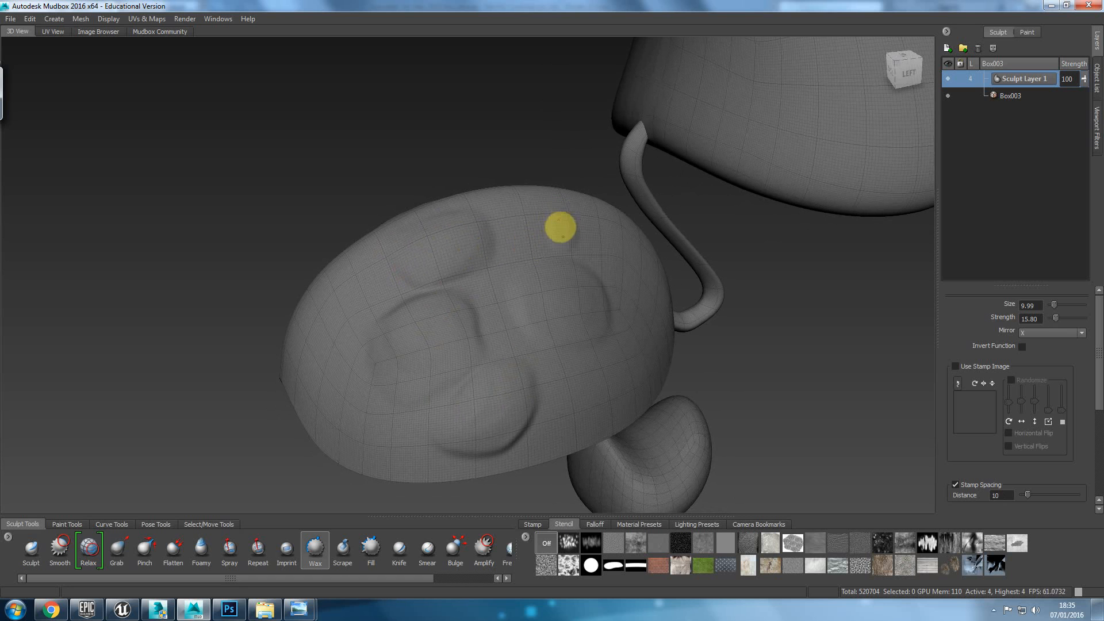
{"action": "mouse_move", "coordinate": [603, 223]}
{"action": "left_mouse_down"}
{"action": "mouse_move", "coordinate": [606, 240]}
{"action": "mouse_move", "coordinate": [592, 242]}
{"action": "mouse_move", "coordinate": [626, 242]}
{"action": "mouse_move", "coordinate": [585, 224]}
{"action": "mouse_move", "coordinate": [567, 234]}
{"action": "mouse_move", "coordinate": [607, 244]}
{"action": "left_mouse_up"}
{"action": "mouse_move", "coordinate": [630, 363]}
{"action": "left_mouse_down", "text": "alt"}
{"action": "mouse_move", "coordinate": [575, 359]}
{"action": "mouse_move", "coordinate": [604, 399]}
{"action": "left_mouse_up", "text": "alt"}
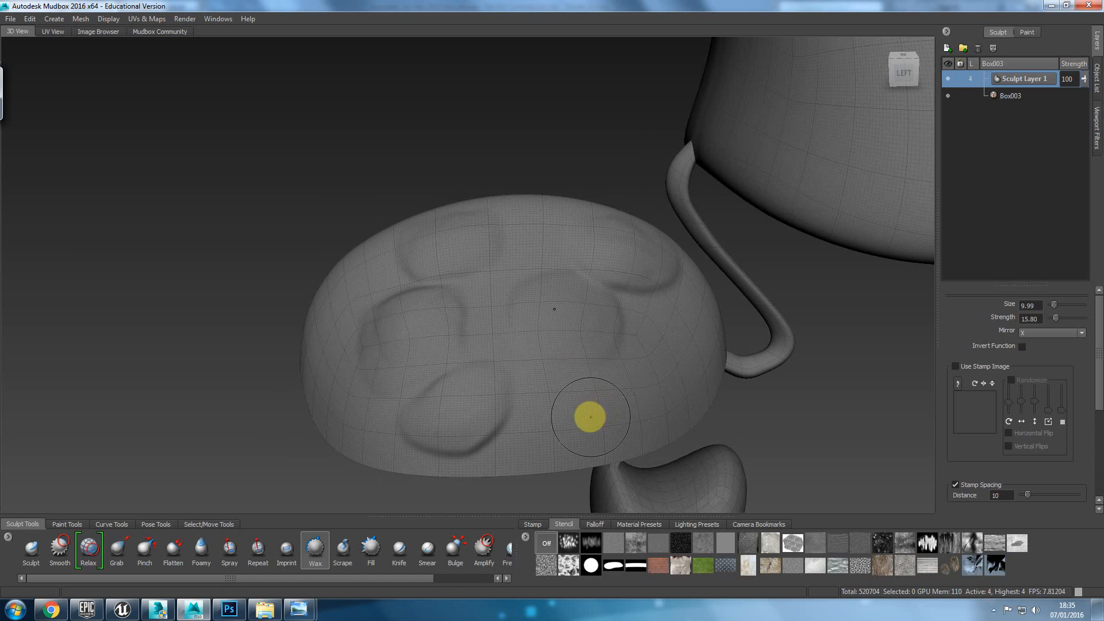
Step: Undo all the plate strokes on the shell, back to its smooth surface
{"action": "key", "text": "ctrl+z"}
{"action": "key", "text": "ctrl+z"}
{"action": "key", "text": "ctrl+z"}
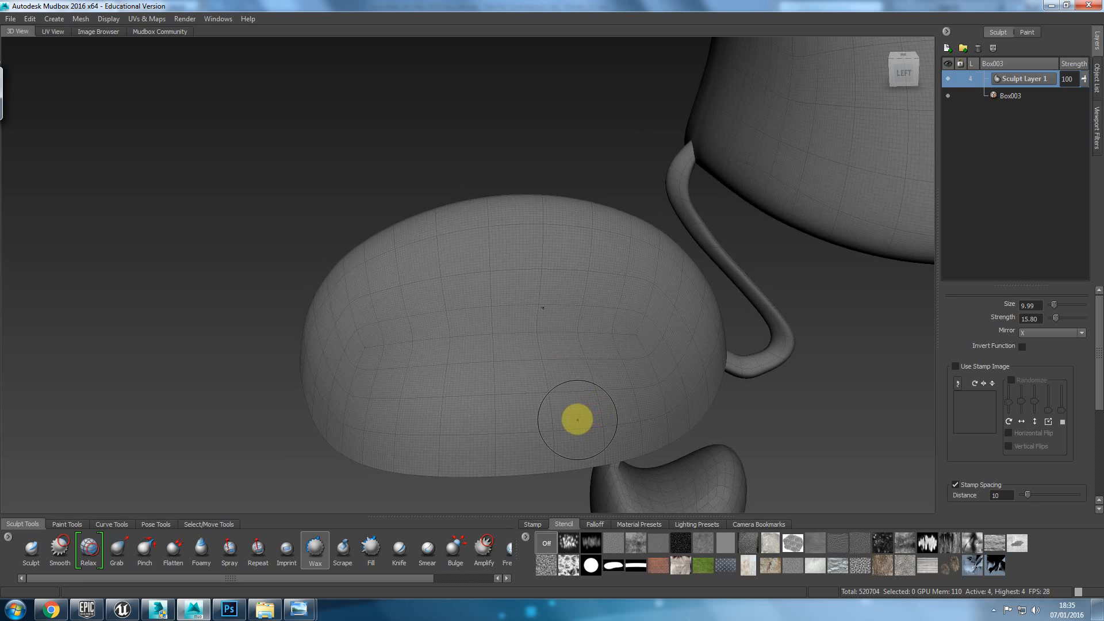
Step: Build up two large rounded-square plates side by side on the upper half of the shell and smooth the rear plate's lower edge
{"action": "mouse_move", "coordinate": [633, 255]}
{"action": "left_mouse_down"}
{"action": "mouse_move", "coordinate": [631, 308]}
{"action": "mouse_move", "coordinate": [633, 251]}
{"action": "mouse_move", "coordinate": [596, 252]}
{"action": "mouse_move", "coordinate": [575, 282]}
{"action": "mouse_move", "coordinate": [574, 313]}
{"action": "mouse_move", "coordinate": [616, 308]}
{"action": "mouse_move", "coordinate": [575, 251]}
{"action": "mouse_move", "coordinate": [570, 281]}
{"action": "mouse_move", "coordinate": [576, 252]}
{"action": "mouse_move", "coordinate": [616, 249]}
{"action": "mouse_move", "coordinate": [638, 278]}
{"action": "mouse_move", "coordinate": [623, 310]}
{"action": "mouse_move", "coordinate": [580, 311]}
{"action": "mouse_move", "coordinate": [611, 266]}
{"action": "mouse_move", "coordinate": [567, 303]}
{"action": "mouse_move", "coordinate": [578, 256]}
{"action": "mouse_move", "coordinate": [636, 252]}
{"action": "mouse_move", "coordinate": [629, 305]}
{"action": "mouse_move", "coordinate": [585, 313]}
{"action": "mouse_move", "coordinate": [606, 287]}
{"action": "left_mouse_up"}
{"action": "left_click_drag", "start_coordinate": [498, 247], "coordinate": [490, 310]}
{"action": "mouse_move", "coordinate": [482, 244]}
{"action": "left_mouse_down"}
{"action": "mouse_move", "coordinate": [387, 271]}
{"action": "mouse_move", "coordinate": [404, 326]}
{"action": "mouse_move", "coordinate": [478, 322]}
{"action": "mouse_move", "coordinate": [444, 276]}
{"action": "mouse_move", "coordinate": [492, 242]}
{"action": "mouse_move", "coordinate": [498, 326]}
{"action": "mouse_move", "coordinate": [491, 252]}
{"action": "mouse_move", "coordinate": [452, 254]}
{"action": "mouse_move", "coordinate": [441, 313]}
{"action": "mouse_move", "coordinate": [485, 324]}
{"action": "left_mouse_up"}
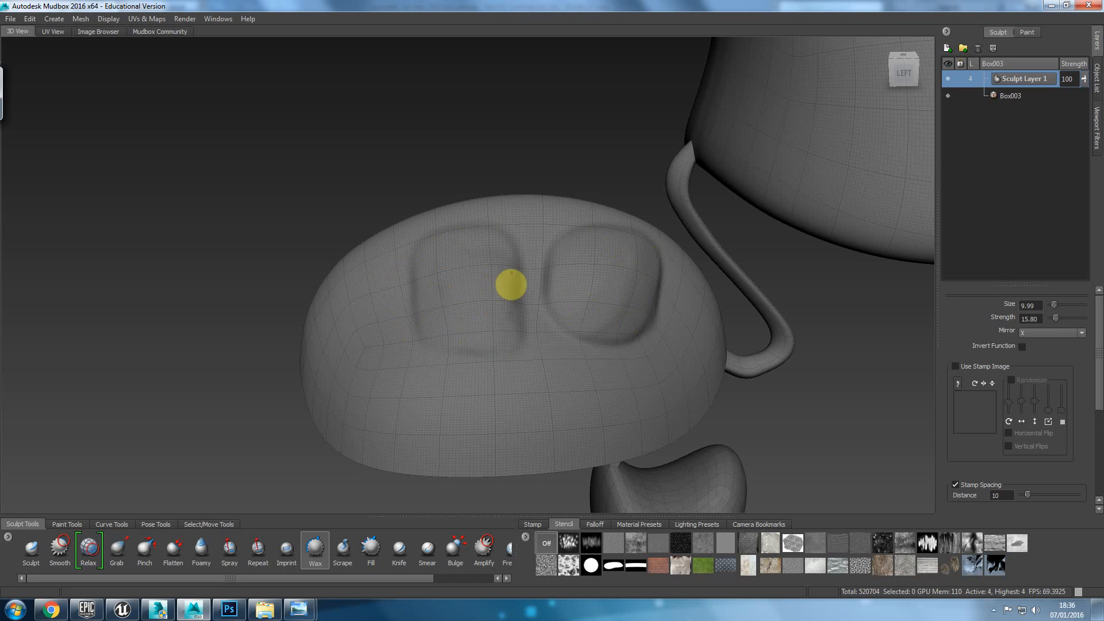
{"action": "left_click_drag", "start_coordinate": [433, 308], "coordinate": [373, 319]}
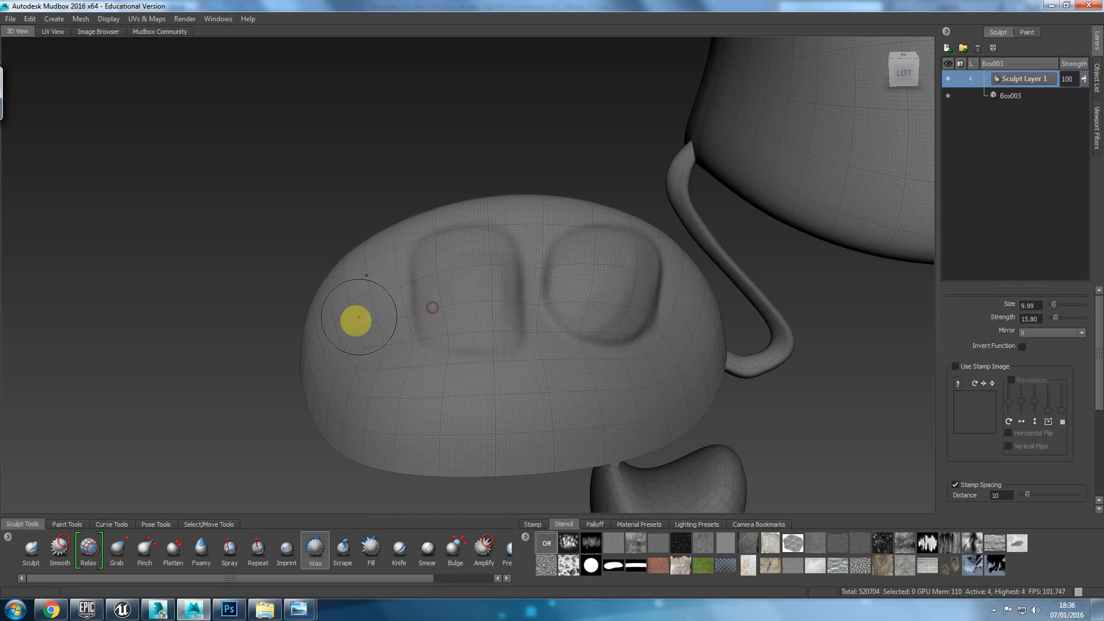
{"action": "mouse_move", "coordinate": [530, 346]}
{"action": "left_mouse_down", "text": "shift"}
{"action": "mouse_move", "coordinate": [450, 358]}
{"action": "mouse_move", "coordinate": [466, 348]}
{"action": "left_mouse_up", "text": "shift"}
Step: Raise three more Wax plates on the shell: one near the rear end and two along the lower side
{"action": "left_click", "coordinate": [363, 285]}
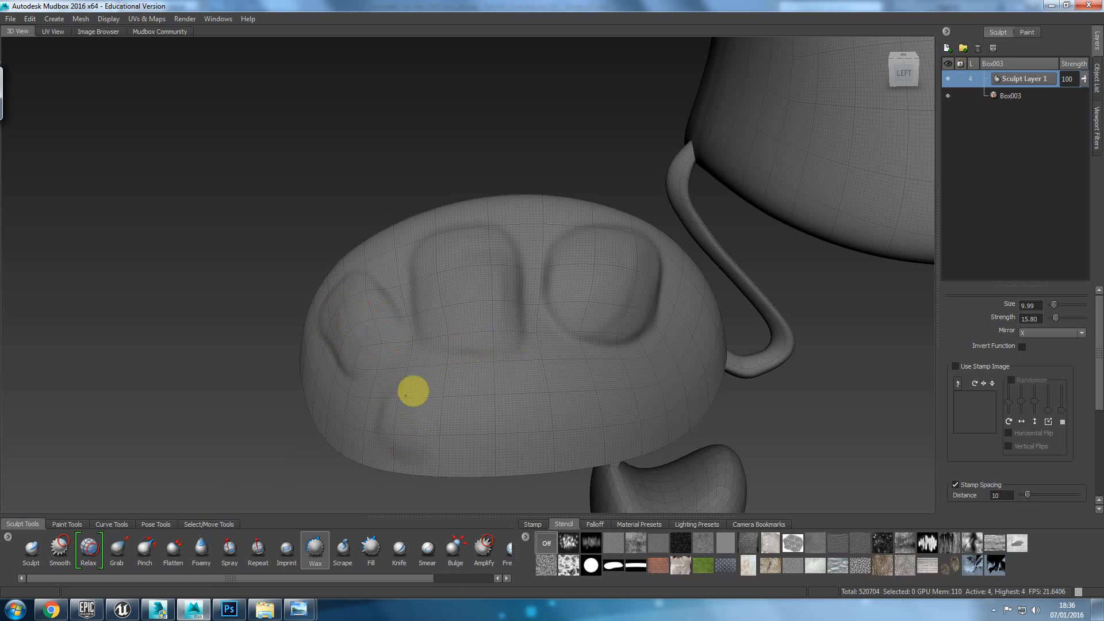
{"action": "left_click_drag", "start_coordinate": [456, 434], "coordinate": [434, 424]}
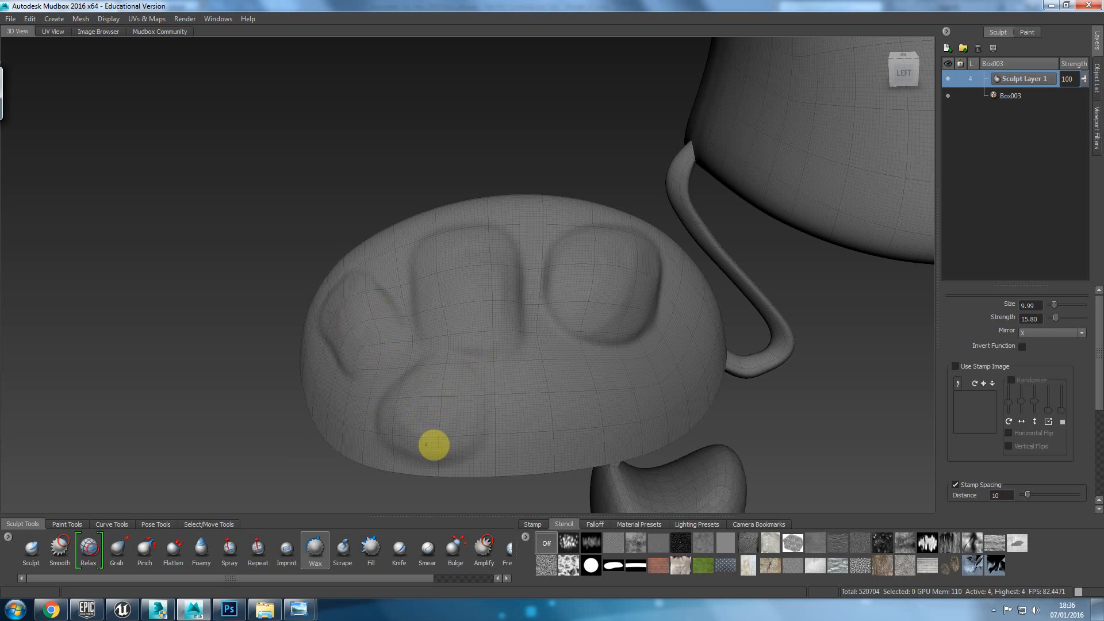
{"action": "mouse_move", "coordinate": [547, 391]}
{"action": "left_mouse_down"}
{"action": "mouse_move", "coordinate": [563, 435]}
{"action": "mouse_move", "coordinate": [598, 379]}
{"action": "mouse_move", "coordinate": [651, 370]}
{"action": "mouse_move", "coordinate": [603, 423]}
{"action": "left_mouse_up"}
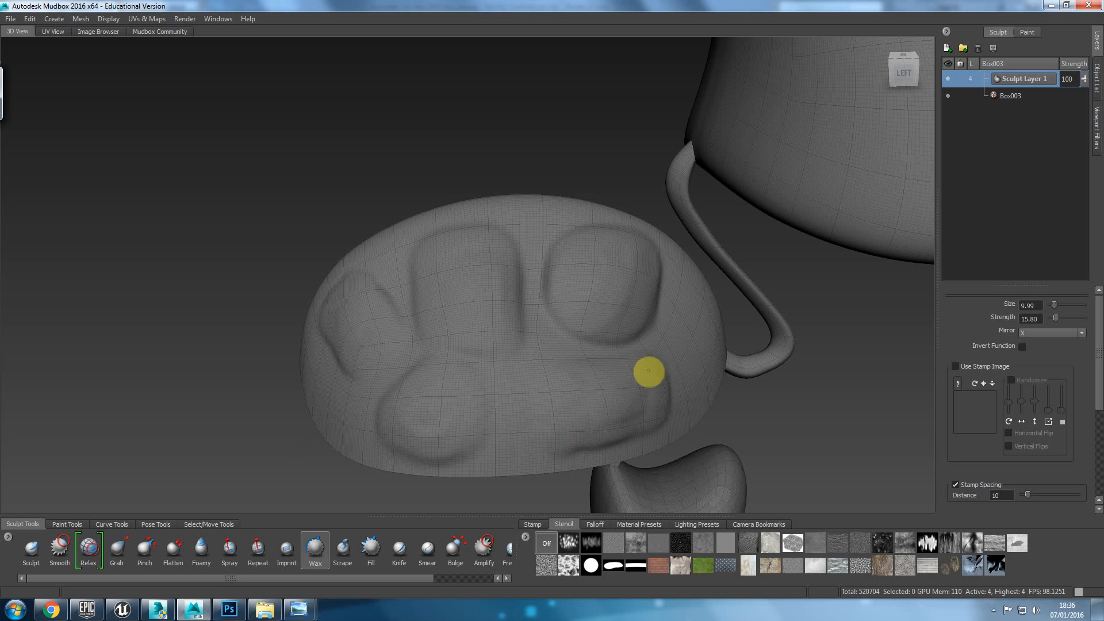
Step: Even out the raised surfaces of the rear and upper rear shell plates with the Flatten brush
{"action": "left_click_drag", "start_coordinate": [535, 370], "coordinate": [668, 334], "text": "alt"}
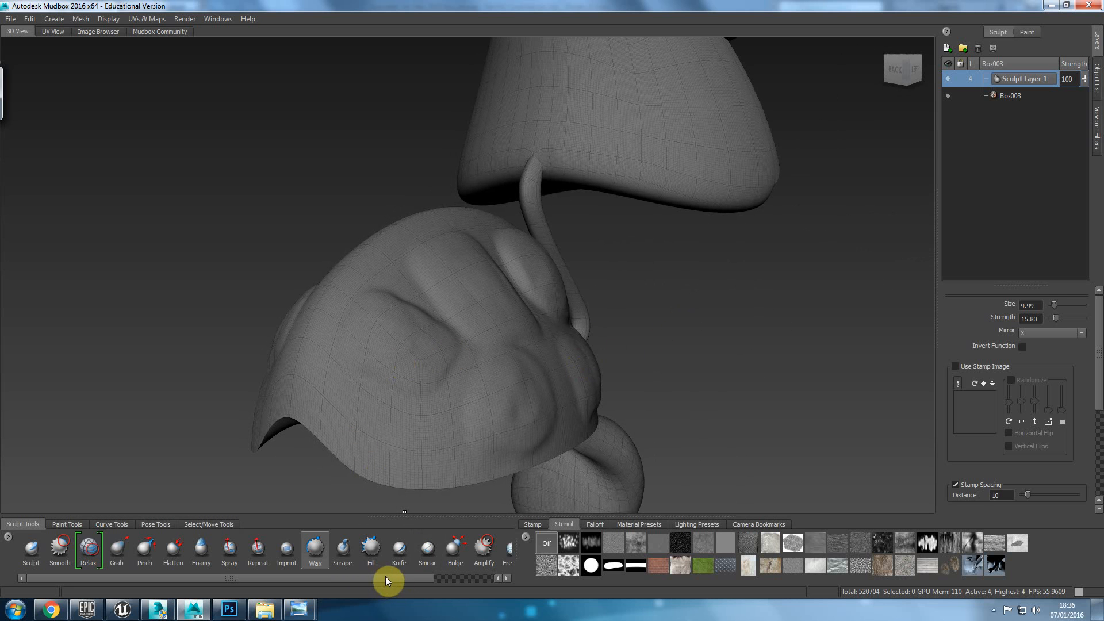
{"action": "left_click", "coordinate": [174, 548]}
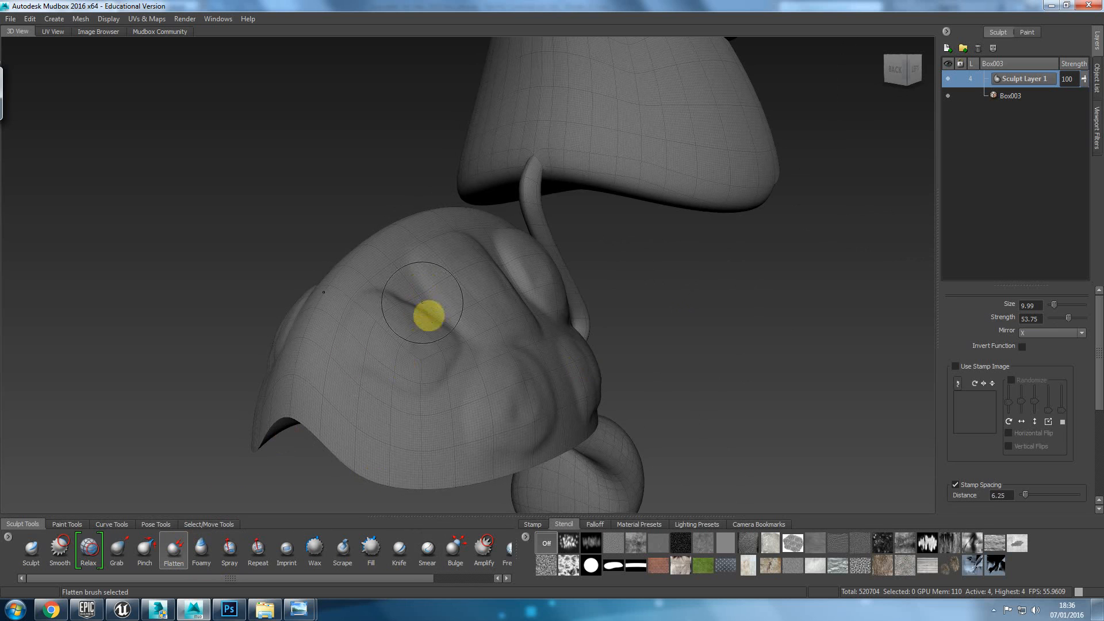
{"action": "mouse_move", "coordinate": [391, 313]}
{"action": "left_mouse_down"}
{"action": "mouse_move", "coordinate": [441, 330]}
{"action": "mouse_move", "coordinate": [422, 378]}
{"action": "mouse_move", "coordinate": [379, 300]}
{"action": "mouse_move", "coordinate": [480, 271]}
{"action": "left_mouse_up"}
{"action": "mouse_move", "coordinate": [489, 317]}
{"action": "left_mouse_down", "text": "alt"}
{"action": "mouse_move", "coordinate": [471, 313]}
{"action": "mouse_move", "coordinate": [508, 305]}
{"action": "mouse_move", "coordinate": [535, 370]}
{"action": "mouse_move", "coordinate": [562, 328]}
{"action": "left_mouse_up", "text": "alt"}
{"action": "scroll", "coordinate": [551, 396], "scroll_direction": "up", "scroll_amount": 3}
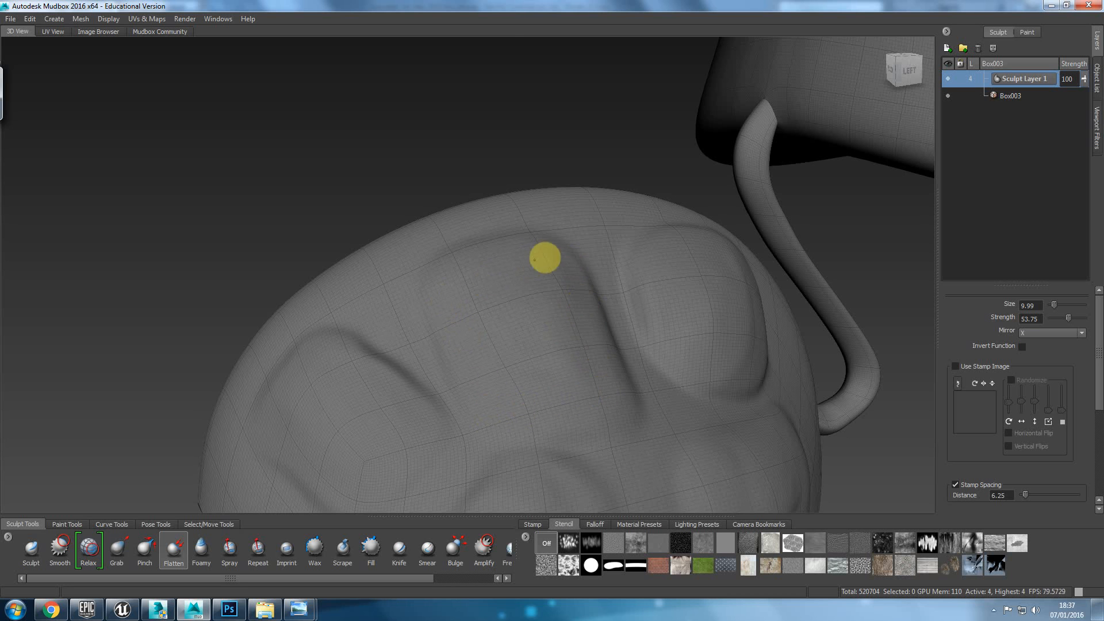
{"action": "mouse_move", "coordinate": [671, 332]}
{"action": "left_mouse_down", "text": "alt"}
{"action": "mouse_move", "coordinate": [632, 328]}
{"action": "mouse_move", "coordinate": [742, 315]}
{"action": "left_mouse_up", "text": "alt"}
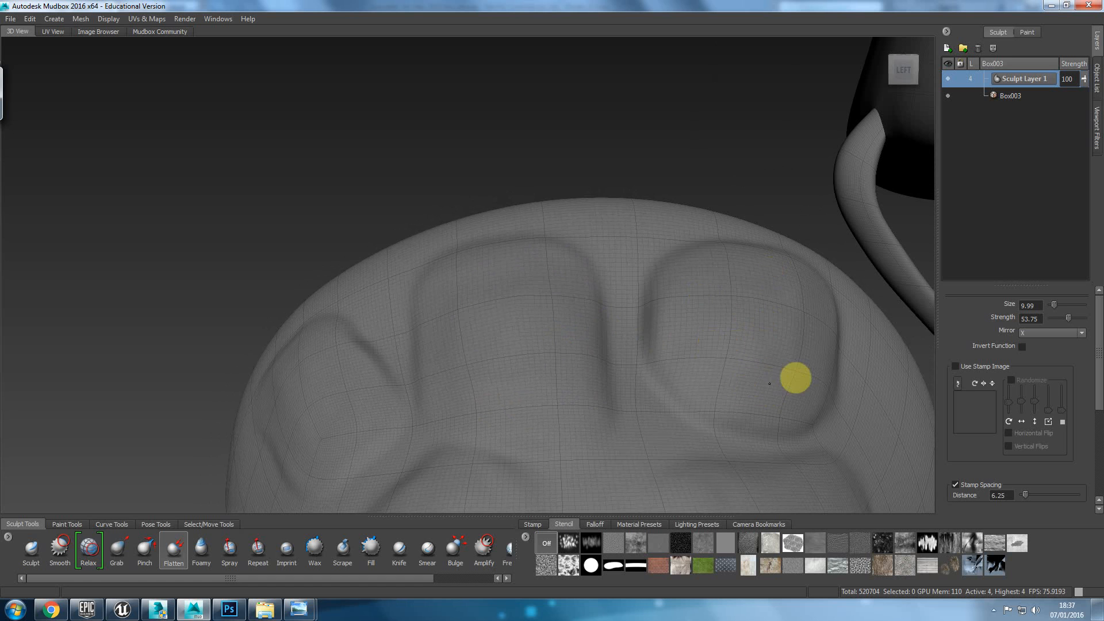
Step: Set the Flatten brush to size 15.42 and strength 28.27 and level the upper front and lower plates
{"action": "key", "text": "b"}
{"action": "mouse_move", "coordinate": [764, 353]}
{"action": "left_mouse_down"}
{"action": "mouse_move", "coordinate": [762, 333]}
{"action": "mouse_move", "coordinate": [764, 365]}
{"action": "mouse_move", "coordinate": [779, 352]}
{"action": "left_mouse_up"}
{"action": "key", "text": "m"}
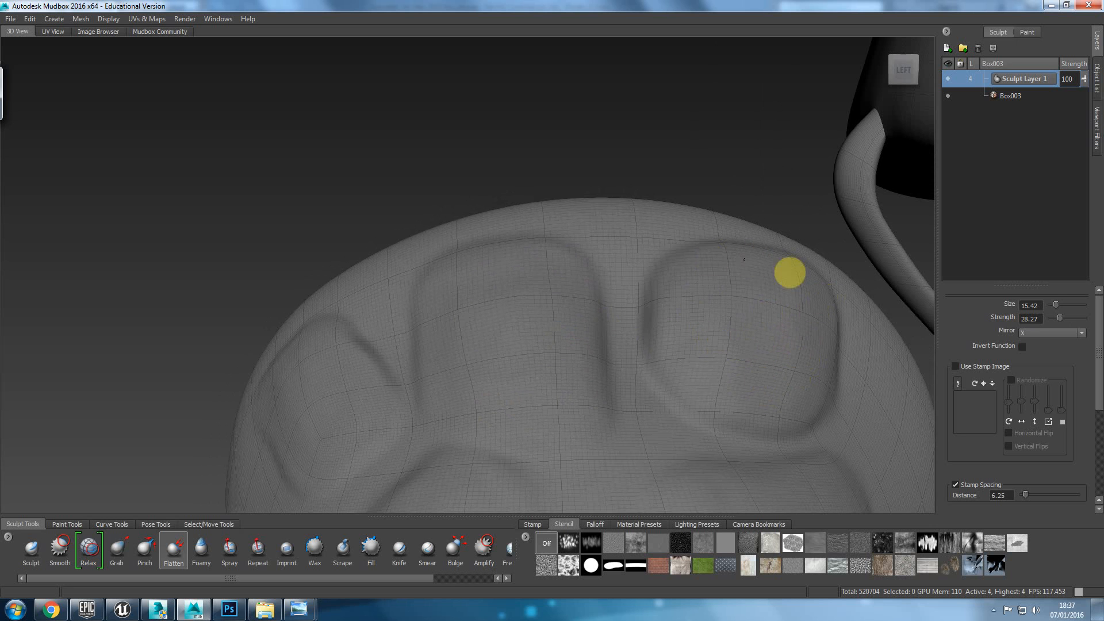
{"action": "left_click_drag", "start_coordinate": [633, 350], "coordinate": [534, 290], "text": "alt"}
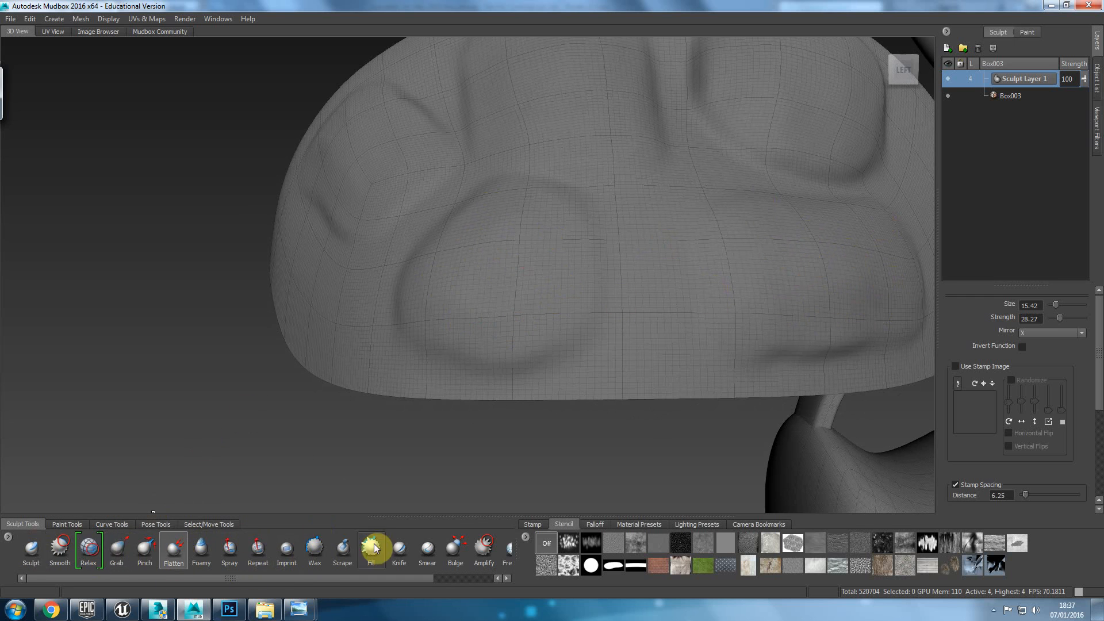
Step: Set the Knife brush to size 1.88 and strength 7, and add a second sculpt layer at subdivision level 6
{"action": "left_click", "coordinate": [409, 548]}
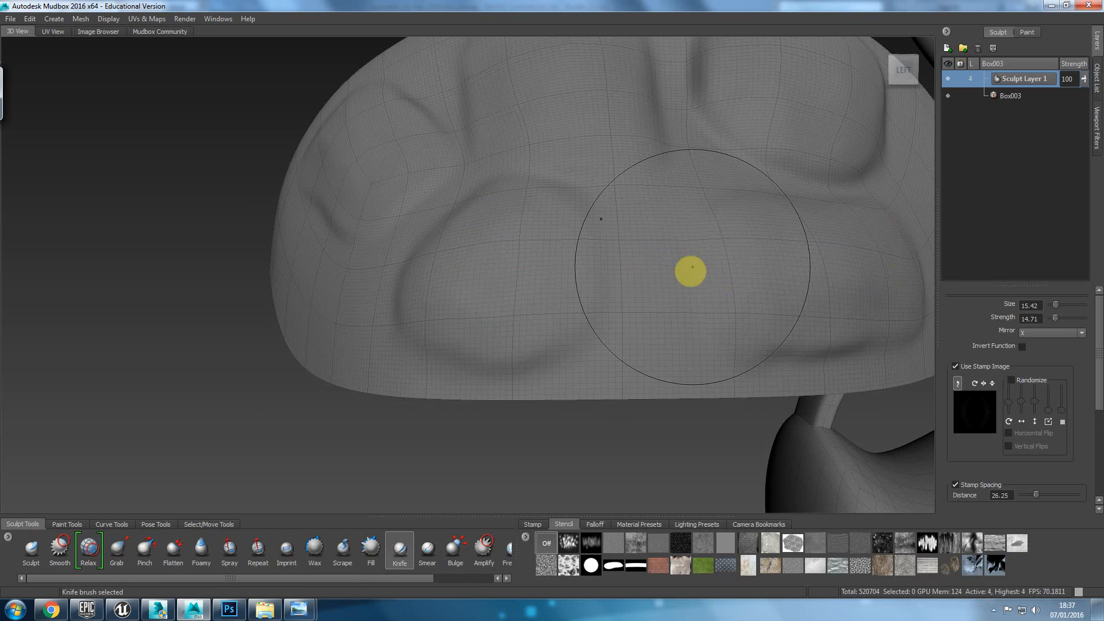
{"action": "mouse_move", "coordinate": [690, 311]}
{"action": "left_mouse_down"}
{"action": "mouse_move", "coordinate": [689, 326]}
{"action": "mouse_move", "coordinate": [688, 254]}
{"action": "left_mouse_up"}
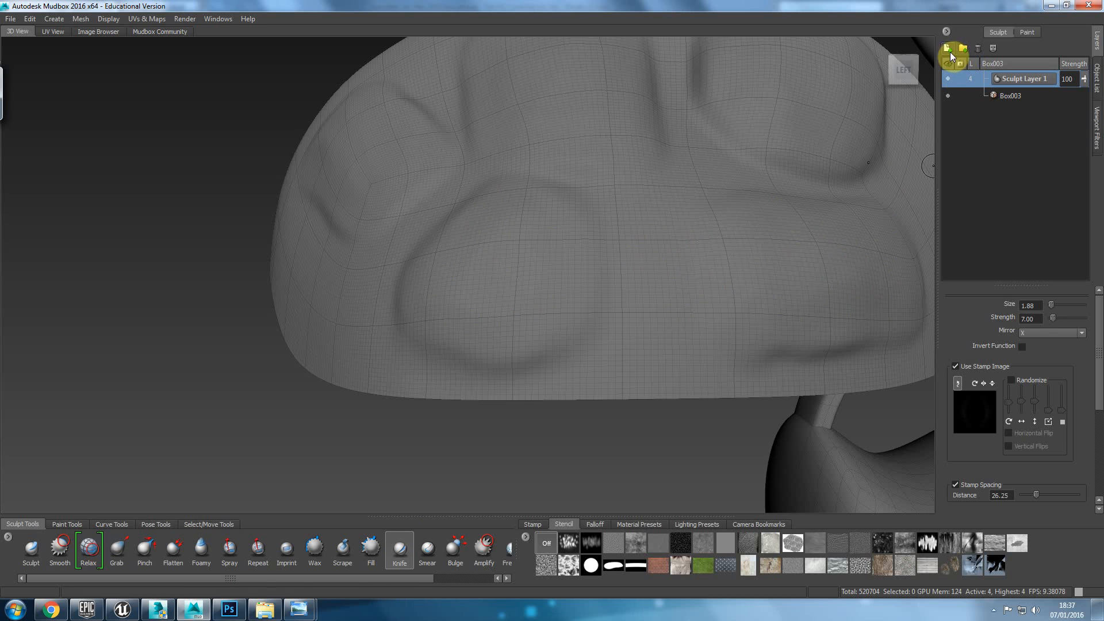
{"action": "left_click", "coordinate": [948, 48]}
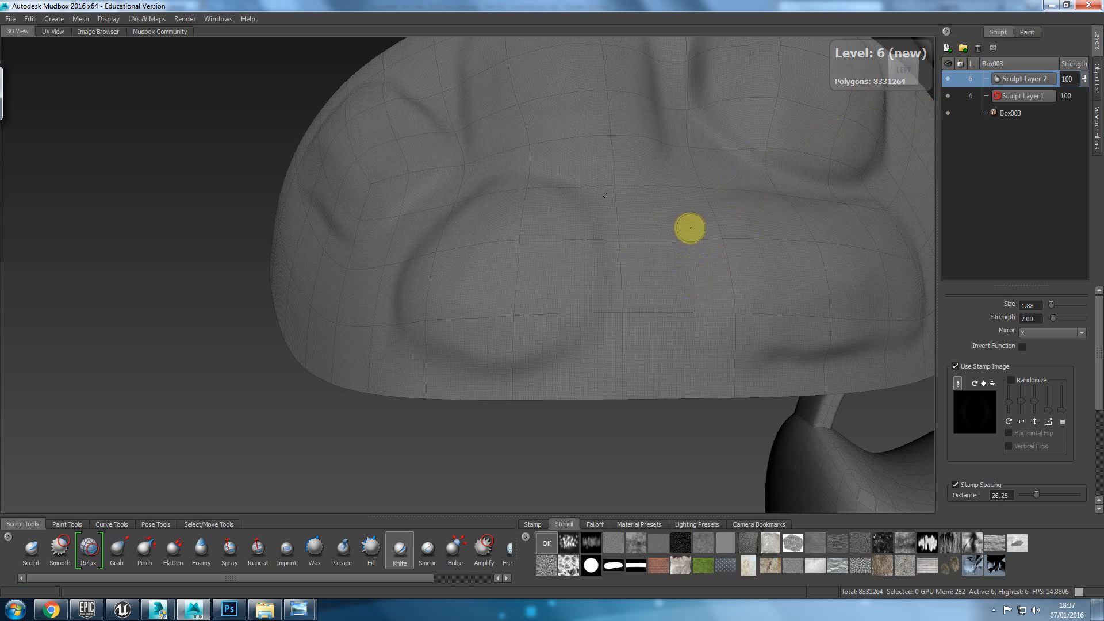
Step: Enlarge the Knife brush to size 7.93 and try a groove along the rear edge of the lower front plate
{"action": "left_click_drag", "start_coordinate": [697, 288], "coordinate": [704, 311]}
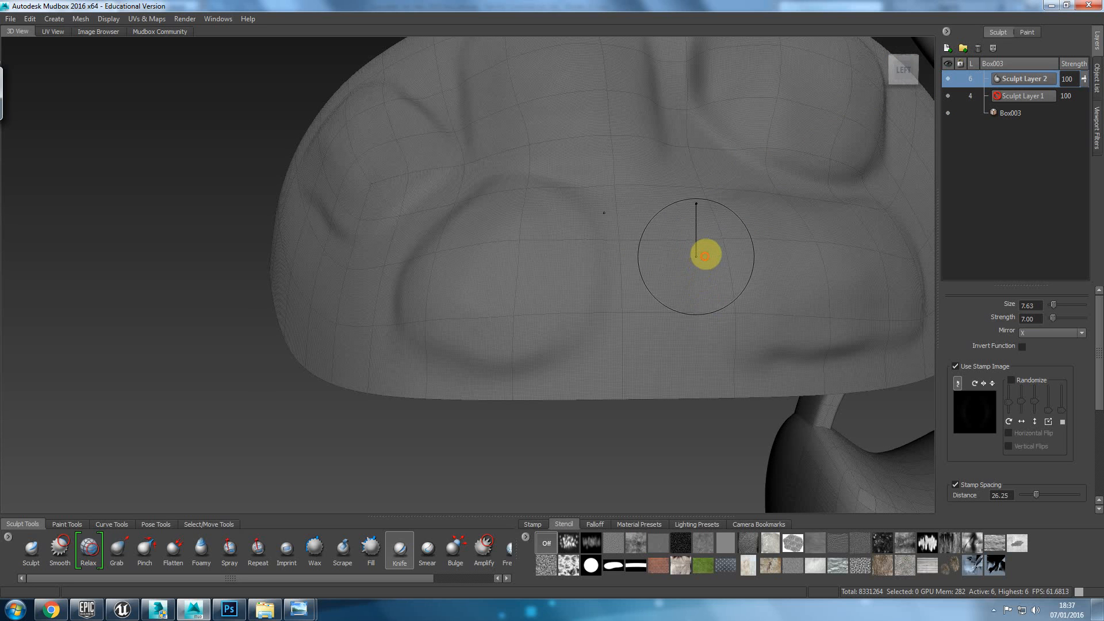
{"action": "left_click_drag", "start_coordinate": [691, 215], "coordinate": [695, 240]}
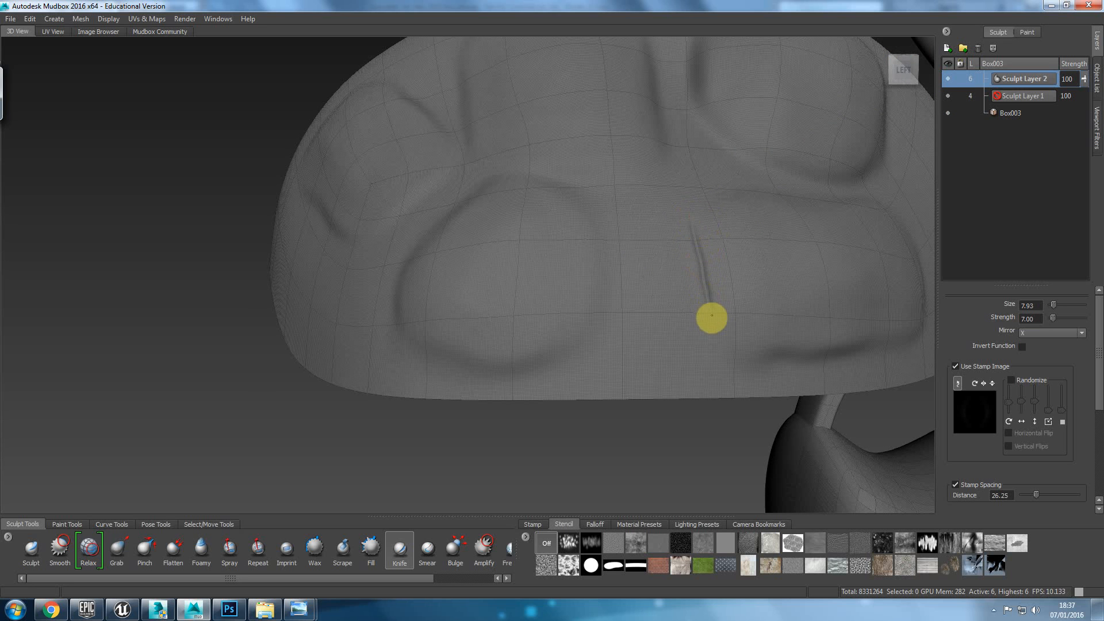
{"action": "key", "text": "ctrl+z"}
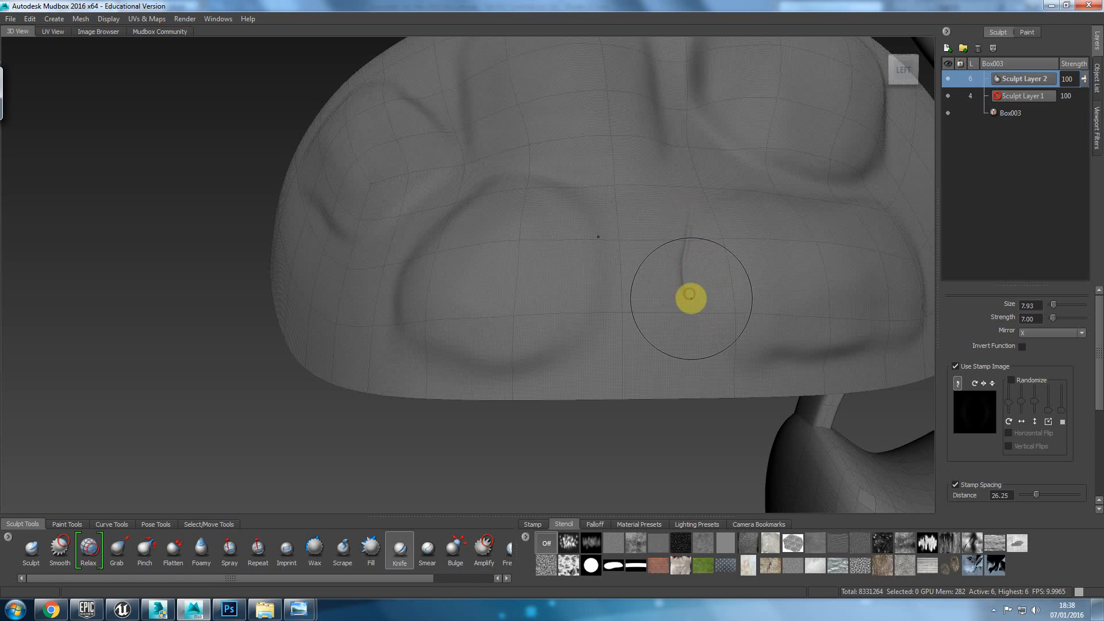
Step: Carve a Knife groove along the rear and lower edges of the lower front plate
{"action": "mouse_move", "coordinate": [662, 279]}
{"action": "left_mouse_down", "text": "alt"}
{"action": "mouse_move", "coordinate": [730, 303]}
{"action": "mouse_move", "coordinate": [791, 276]}
{"action": "left_mouse_up", "text": "alt"}
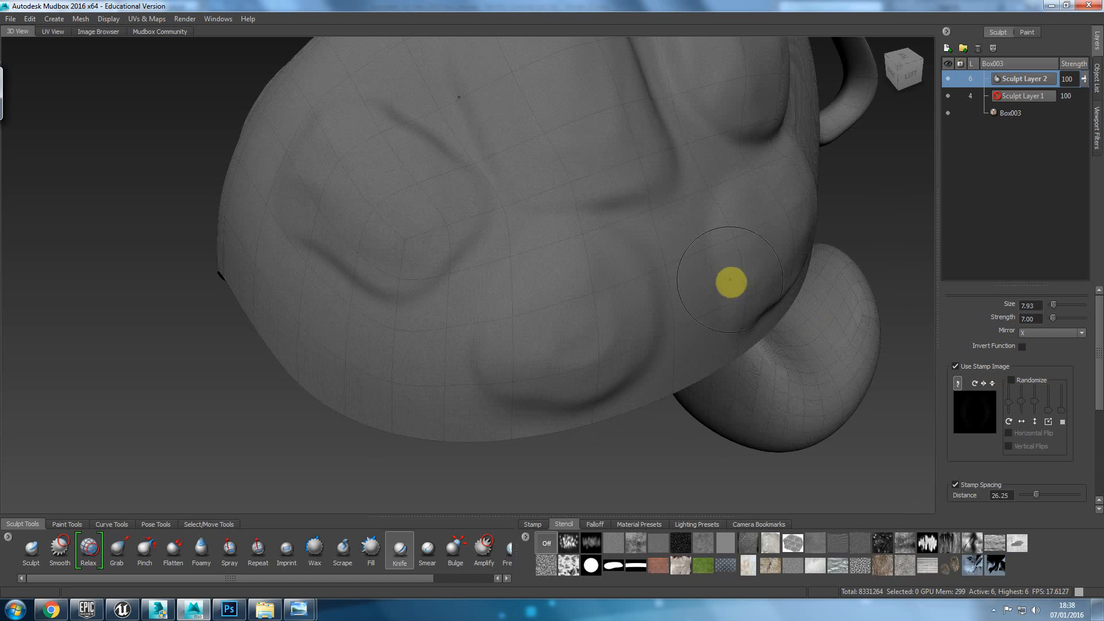
{"action": "middle_click_drag", "start_coordinate": [681, 267], "coordinate": [606, 278], "text": "alt"}
{"action": "right_click_drag", "start_coordinate": [606, 279], "coordinate": [609, 384], "text": "alt"}
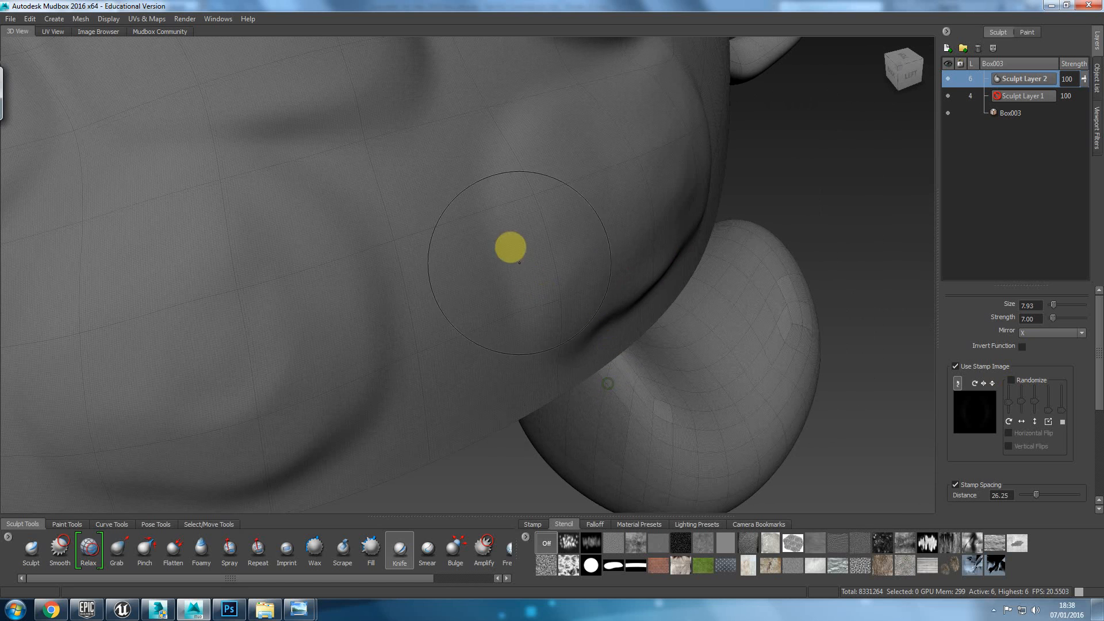
{"action": "left_click_drag", "start_coordinate": [493, 207], "coordinate": [498, 252]}
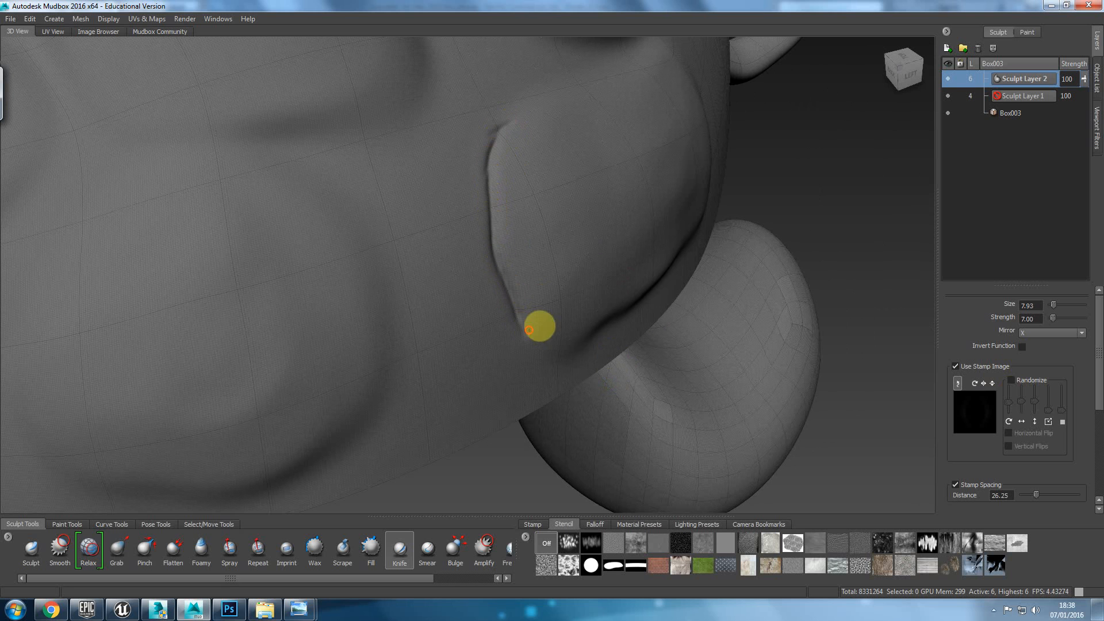
{"action": "mouse_move", "coordinate": [537, 341]}
{"action": "left_mouse_down", "text": "alt"}
{"action": "mouse_move", "coordinate": [594, 343]}
{"action": "mouse_move", "coordinate": [542, 301]}
{"action": "mouse_move", "coordinate": [533, 343]}
{"action": "mouse_move", "coordinate": [636, 357]}
{"action": "mouse_move", "coordinate": [780, 355]}
{"action": "left_mouse_up", "text": "alt"}
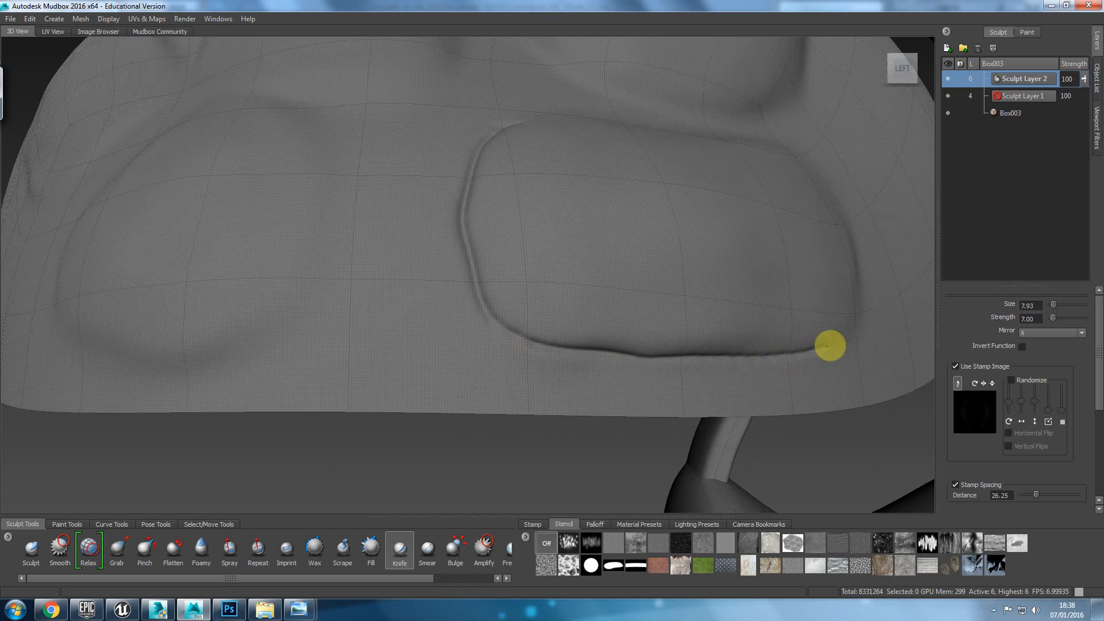
Step: Continue the Knife groove up the front edge and along the upper edge to close the lower front plate's outline
{"action": "mouse_move", "coordinate": [873, 336]}
{"action": "left_mouse_down", "text": "alt"}
{"action": "mouse_move", "coordinate": [797, 348]}
{"action": "mouse_move", "coordinate": [717, 333]}
{"action": "mouse_move", "coordinate": [719, 355]}
{"action": "mouse_move", "coordinate": [685, 377]}
{"action": "left_mouse_up", "text": "alt"}
{"action": "mouse_move", "coordinate": [611, 434]}
{"action": "left_mouse_down"}
{"action": "mouse_move", "coordinate": [629, 429]}
{"action": "mouse_move", "coordinate": [677, 351]}
{"action": "left_mouse_up"}
{"action": "key", "text": "ctrl+z"}
{"action": "left_click_drag", "start_coordinate": [629, 428], "coordinate": [662, 349]}
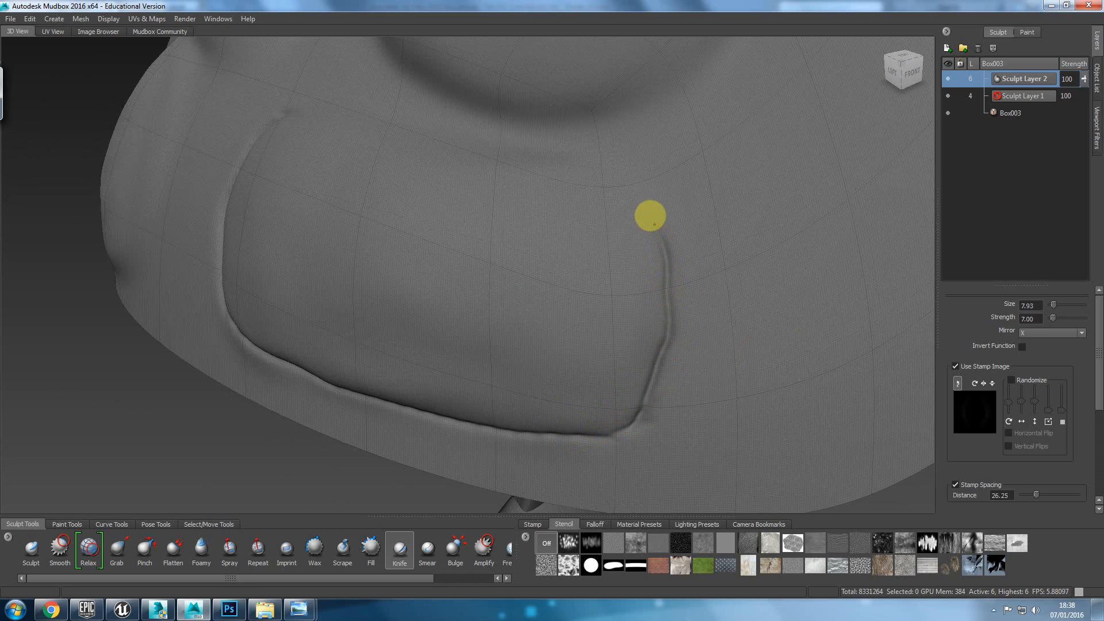
{"action": "mouse_move", "coordinate": [402, 288]}
{"action": "left_mouse_down", "text": "alt"}
{"action": "mouse_move", "coordinate": [456, 308]}
{"action": "mouse_move", "coordinate": [623, 204]}
{"action": "mouse_move", "coordinate": [525, 178]}
{"action": "mouse_move", "coordinate": [397, 165]}
{"action": "mouse_move", "coordinate": [245, 185]}
{"action": "left_mouse_up", "text": "alt"}
{"action": "middle_click_drag", "start_coordinate": [260, 254], "coordinate": [377, 269], "text": "alt"}
{"action": "scroll", "coordinate": [301, 218], "scroll_direction": "down", "scroll_amount": 2}
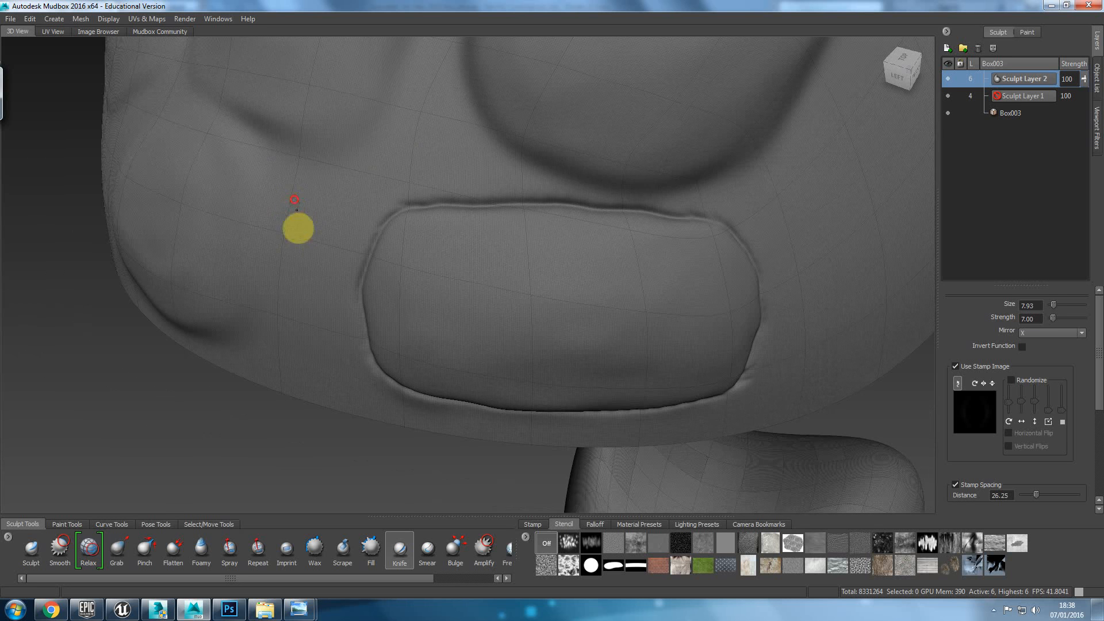
Step: Smooth the uneven Knife outline around the lower front plate
{"action": "scroll", "coordinate": [299, 216], "scroll_direction": "down", "scroll_amount": 1}
{"action": "mouse_move", "coordinate": [372, 266]}
{"action": "left_mouse_down", "text": "alt"}
{"action": "mouse_move", "coordinate": [399, 234]}
{"action": "mouse_move", "coordinate": [393, 215]}
{"action": "mouse_move", "coordinate": [387, 311]}
{"action": "left_mouse_up", "text": "alt"}
{"action": "mouse_move", "coordinate": [404, 350]}
{"action": "left_mouse_down", "text": "shift"}
{"action": "mouse_move", "coordinate": [468, 370]}
{"action": "mouse_move", "coordinate": [607, 368]}
{"action": "mouse_move", "coordinate": [732, 324]}
{"action": "mouse_move", "coordinate": [747, 261]}
{"action": "mouse_move", "coordinate": [632, 173]}
{"action": "left_mouse_up", "text": "shift"}
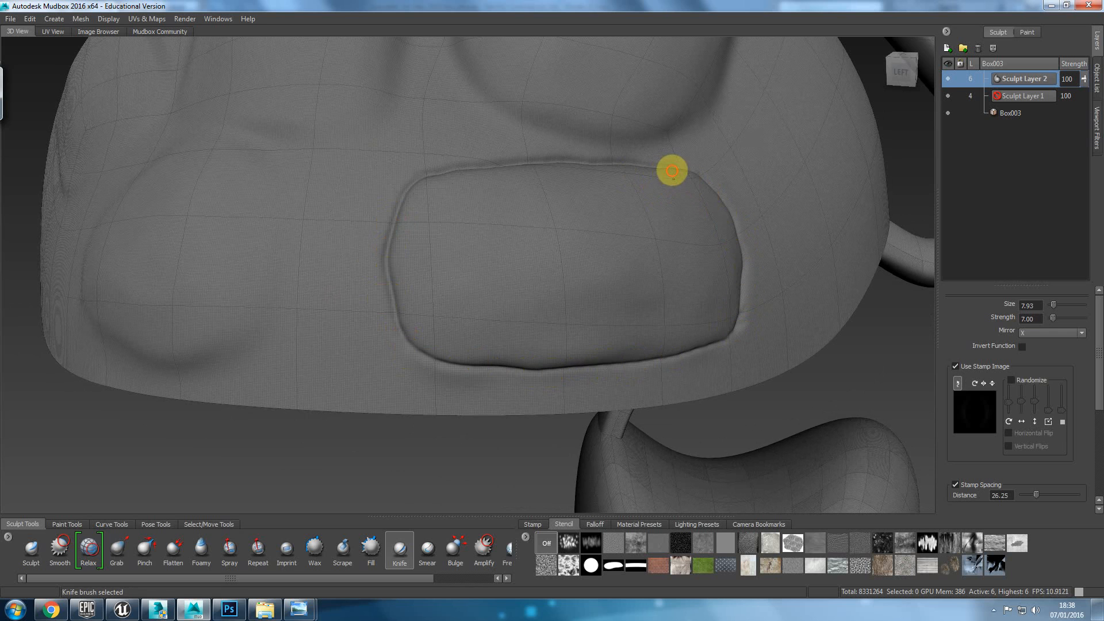
{"action": "mouse_move", "coordinate": [660, 172]}
{"action": "left_mouse_down", "text": "shift"}
{"action": "mouse_move", "coordinate": [670, 178]}
{"action": "mouse_move", "coordinate": [629, 163]}
{"action": "mouse_move", "coordinate": [438, 173]}
{"action": "mouse_move", "coordinate": [383, 262]}
{"action": "mouse_move", "coordinate": [412, 340]}
{"action": "mouse_move", "coordinate": [473, 370]}
{"action": "mouse_move", "coordinate": [537, 375]}
{"action": "mouse_move", "coordinate": [582, 339]}
{"action": "left_mouse_up", "text": "shift"}
Step: Flatten the outlined lower front plate with the Flatten brush at size 10.46 and strength 28.27, and check it against the whole shell
{"action": "mouse_move", "coordinate": [436, 335]}
{"action": "left_mouse_down", "text": "alt"}
{"action": "mouse_move", "coordinate": [547, 330]}
{"action": "mouse_move", "coordinate": [514, 330]}
{"action": "left_mouse_up", "text": "alt"}
{"action": "left_click", "coordinate": [171, 554]}
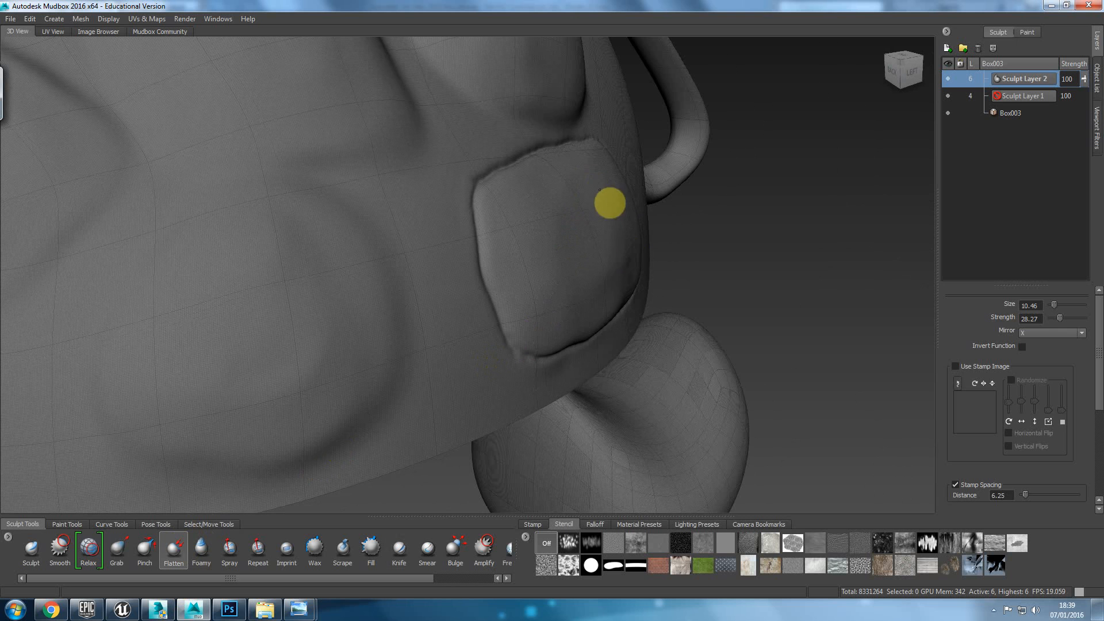
{"action": "left_click_drag", "start_coordinate": [635, 294], "coordinate": [583, 301], "text": "alt"}
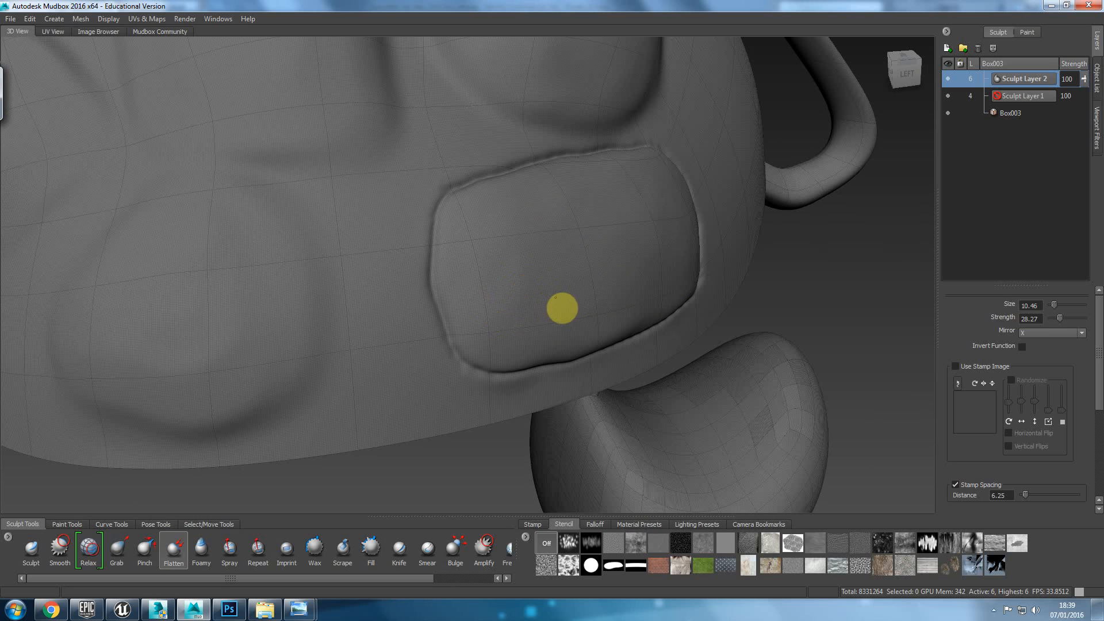
{"action": "left_click_drag", "start_coordinate": [557, 281], "coordinate": [530, 308], "text": "alt"}
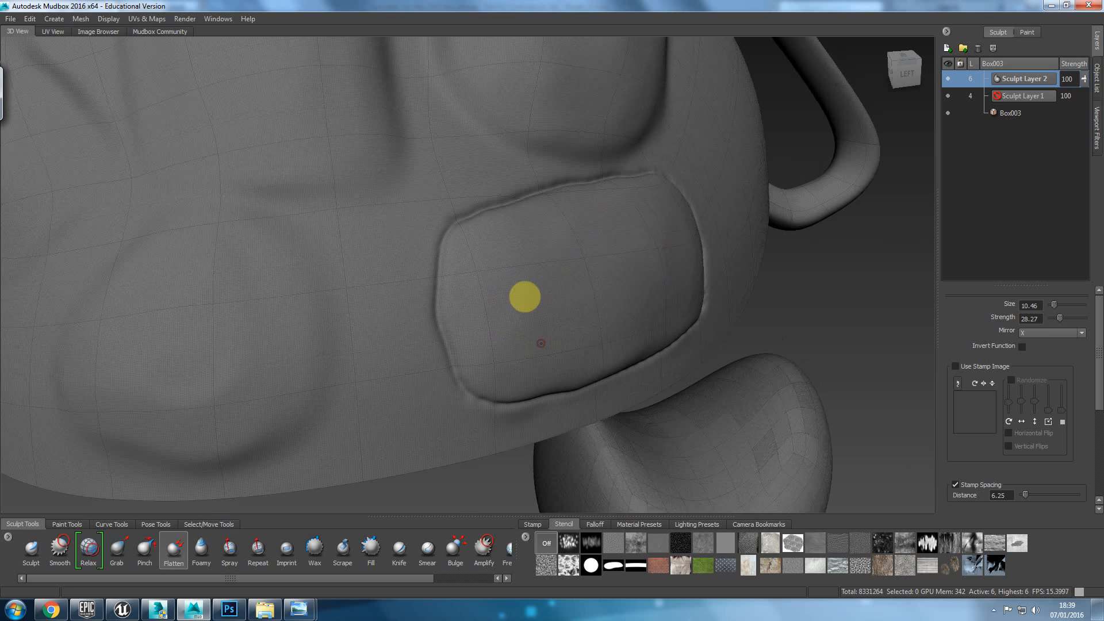
{"action": "right_click_drag", "start_coordinate": [530, 308], "coordinate": [491, 219], "text": "alt"}
{"action": "left_click_drag", "start_coordinate": [514, 299], "coordinate": [552, 320], "text": "alt"}
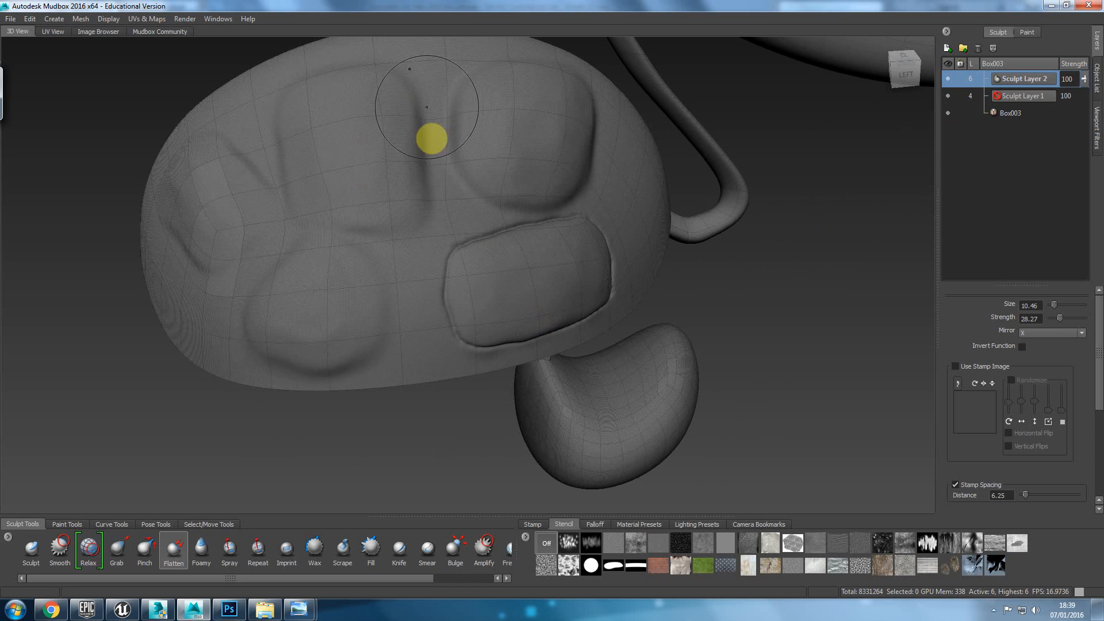
{"action": "left_click_drag", "start_coordinate": [539, 257], "coordinate": [682, 198], "text": "alt"}
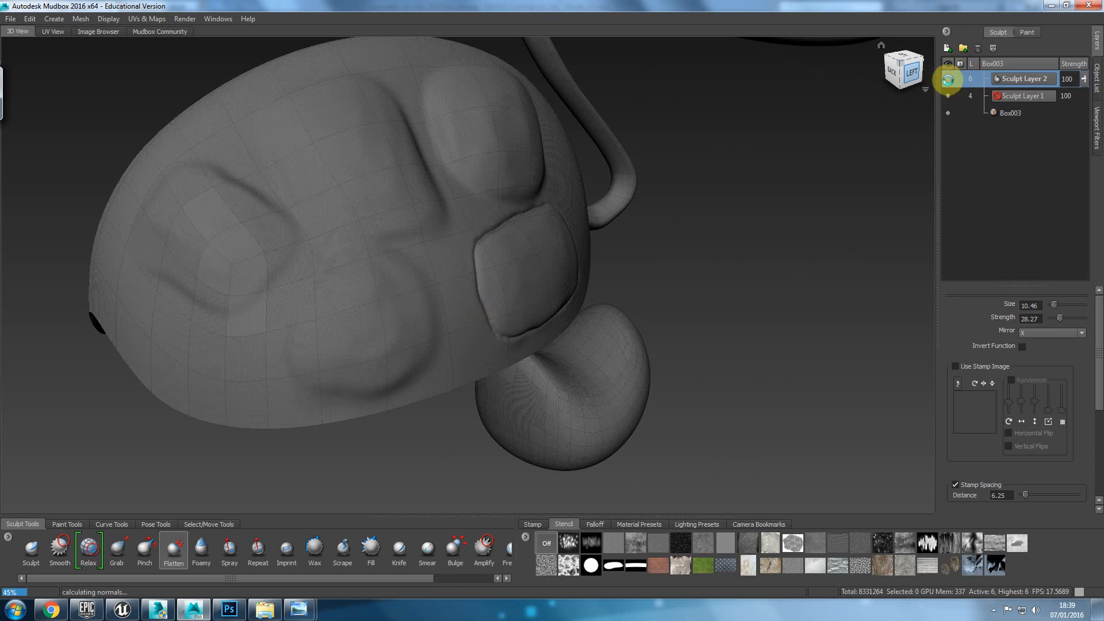
Step: Compare the shell with Sculpt Layer 2 hidden and shown, and delete that layer
{"action": "left_click", "coordinate": [951, 79]}
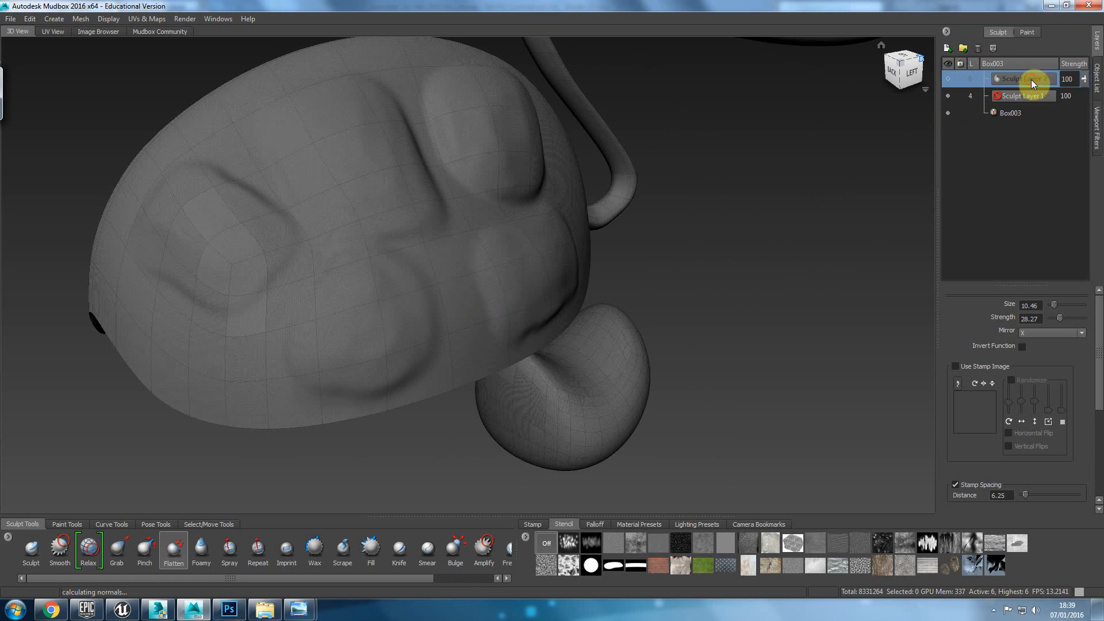
{"action": "left_click", "coordinate": [950, 80]}
{"action": "left_click", "coordinate": [978, 49]}
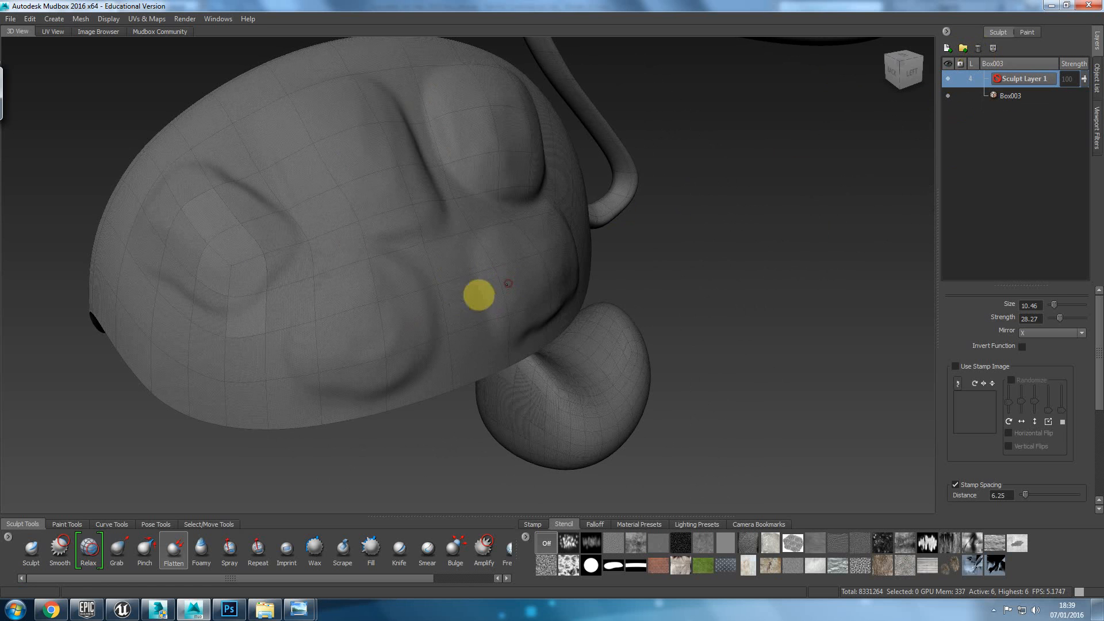
Step: Return to Sculpt Layer 1 at subdivision level 4, and add a new sculpt layer above it for level 5
{"action": "left_click_drag", "start_coordinate": [470, 298], "coordinate": [489, 290], "text": "alt"}
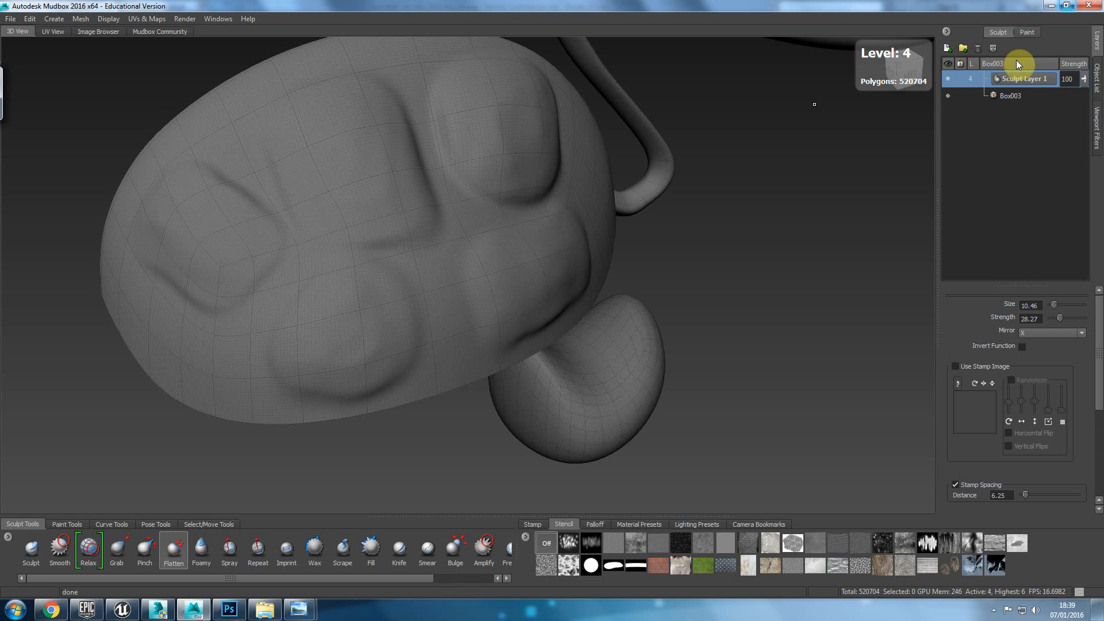
{"action": "mouse_move", "coordinate": [242, 266]}
{"action": "left_mouse_down", "text": "alt"}
{"action": "mouse_move", "coordinate": [258, 330]}
{"action": "mouse_move", "coordinate": [384, 291]}
{"action": "mouse_move", "coordinate": [367, 308]}
{"action": "mouse_move", "coordinate": [483, 343]}
{"action": "mouse_move", "coordinate": [467, 388]}
{"action": "mouse_move", "coordinate": [552, 352]}
{"action": "mouse_move", "coordinate": [441, 357]}
{"action": "mouse_move", "coordinate": [449, 295]}
{"action": "mouse_move", "coordinate": [482, 263]}
{"action": "mouse_move", "coordinate": [419, 252]}
{"action": "mouse_move", "coordinate": [402, 212]}
{"action": "mouse_move", "coordinate": [419, 276]}
{"action": "mouse_move", "coordinate": [493, 332]}
{"action": "mouse_move", "coordinate": [431, 230]}
{"action": "mouse_move", "coordinate": [493, 316]}
{"action": "mouse_move", "coordinate": [475, 313]}
{"action": "mouse_move", "coordinate": [506, 329]}
{"action": "mouse_move", "coordinate": [574, 333]}
{"action": "mouse_move", "coordinate": [715, 309]}
{"action": "mouse_move", "coordinate": [636, 328]}
{"action": "mouse_move", "coordinate": [525, 309]}
{"action": "mouse_move", "coordinate": [805, 131]}
{"action": "left_mouse_up", "text": "alt"}
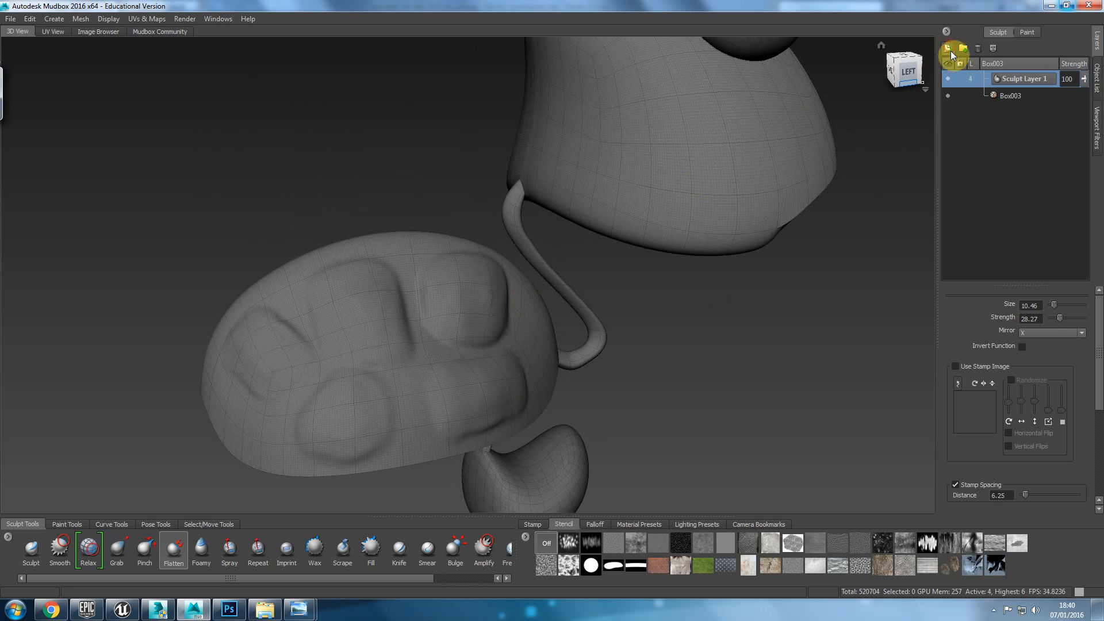
{"action": "left_click", "coordinate": [948, 48]}
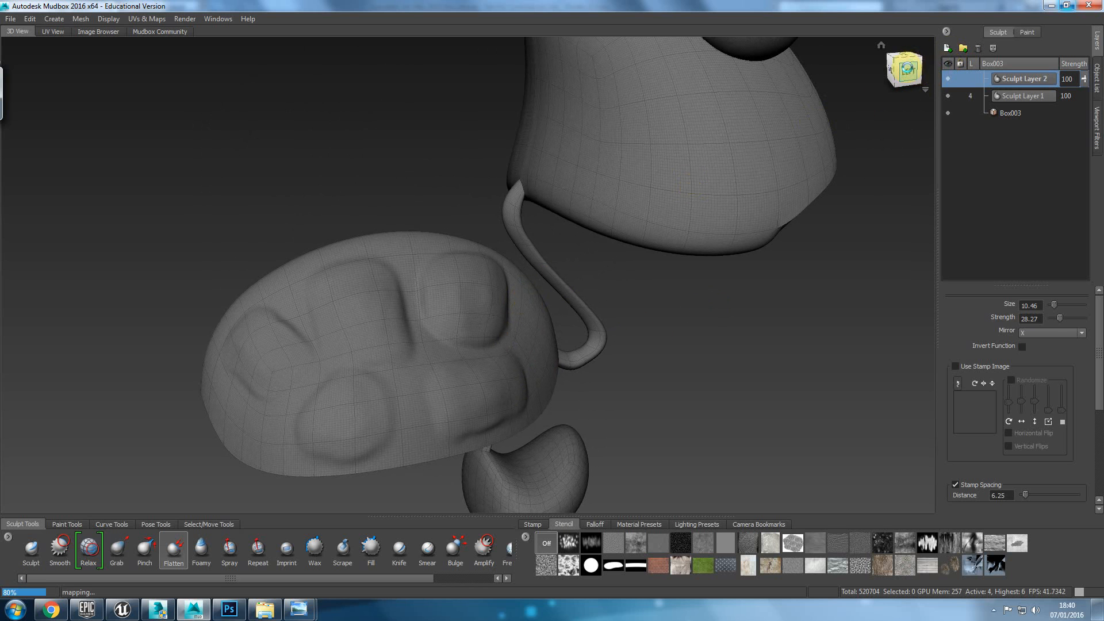
{"action": "key", "text": "Page_Up"}
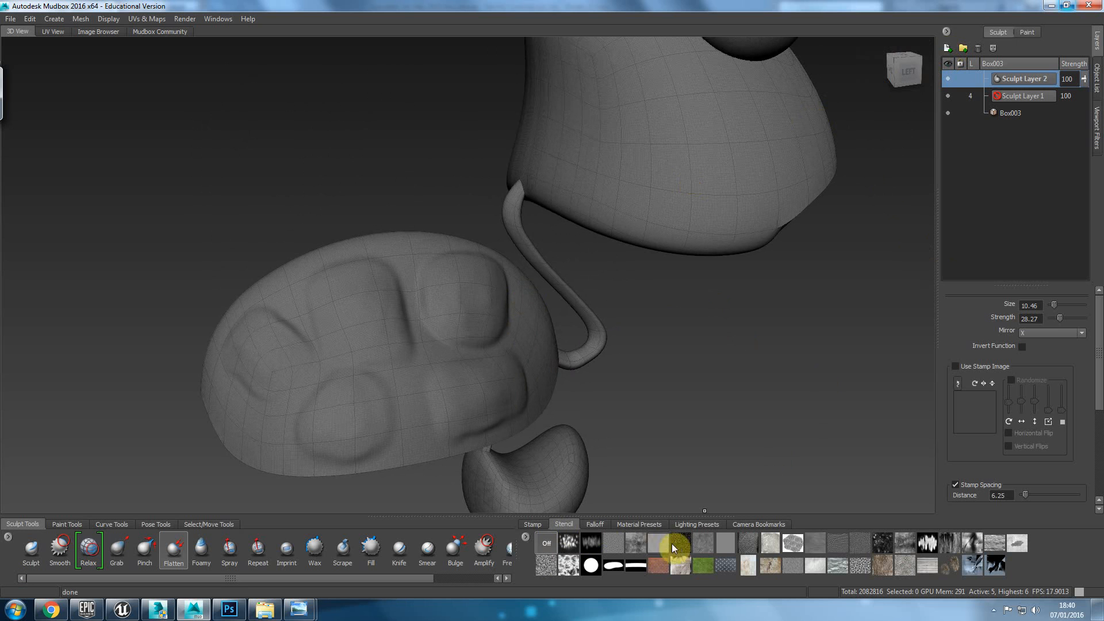
{"action": "left_click", "coordinate": [637, 543]}
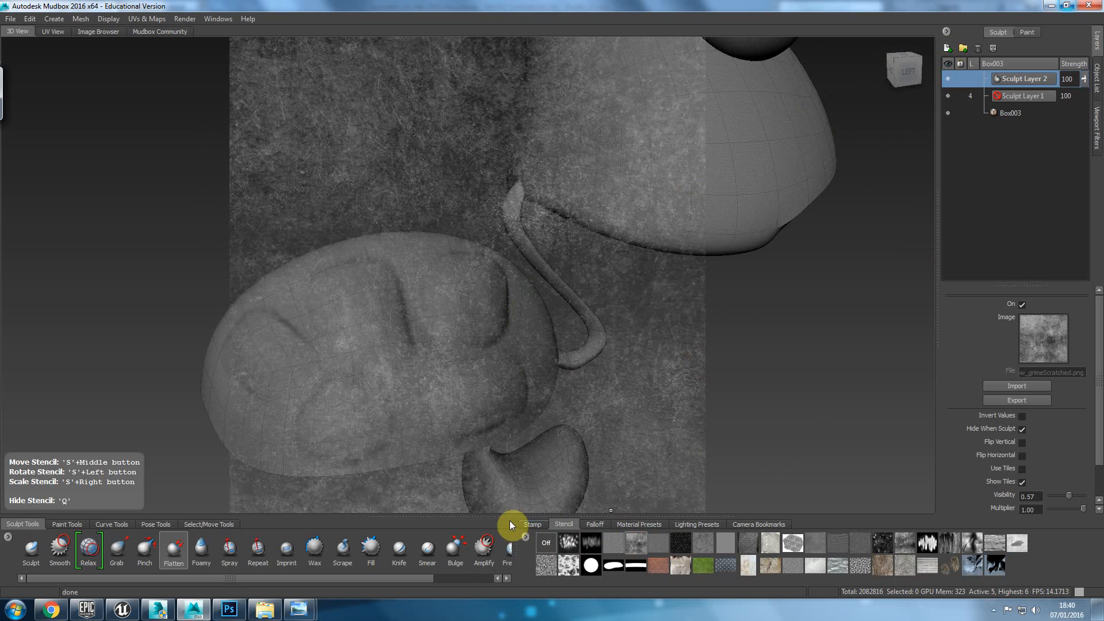
{"action": "left_click", "coordinate": [534, 526]}
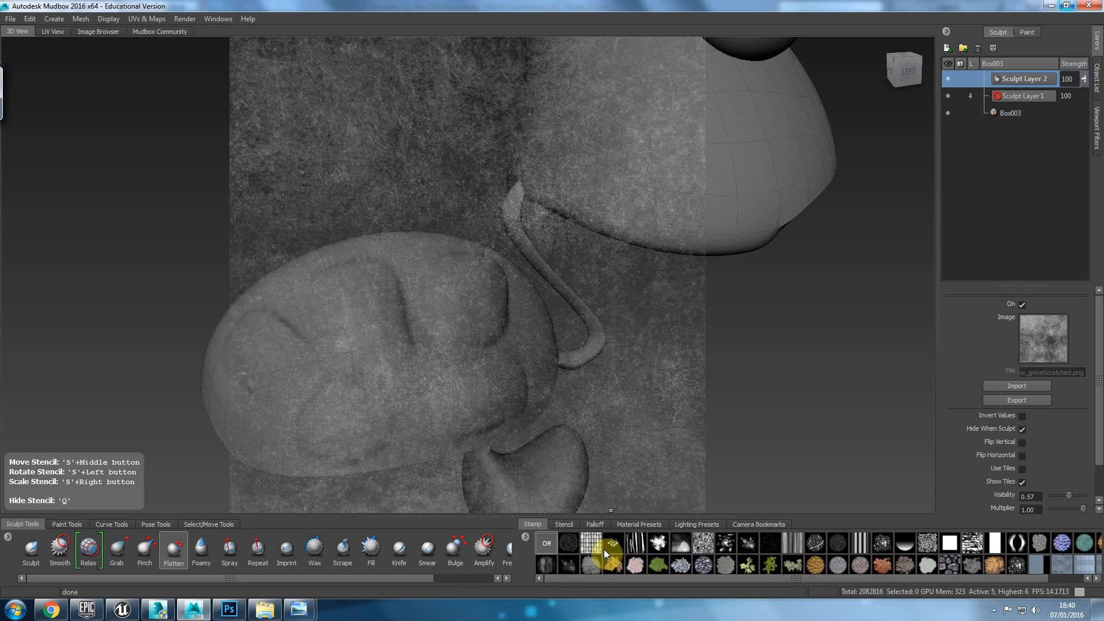
{"action": "left_click_drag", "start_coordinate": [962, 577], "coordinate": [927, 575]}
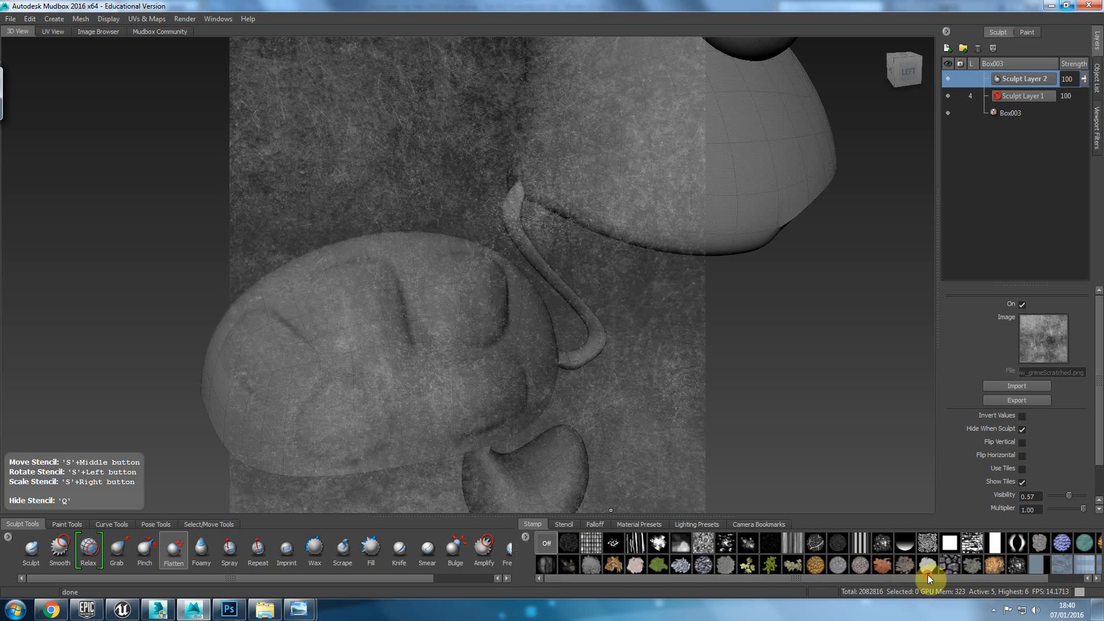
{"action": "left_click", "coordinate": [815, 546]}
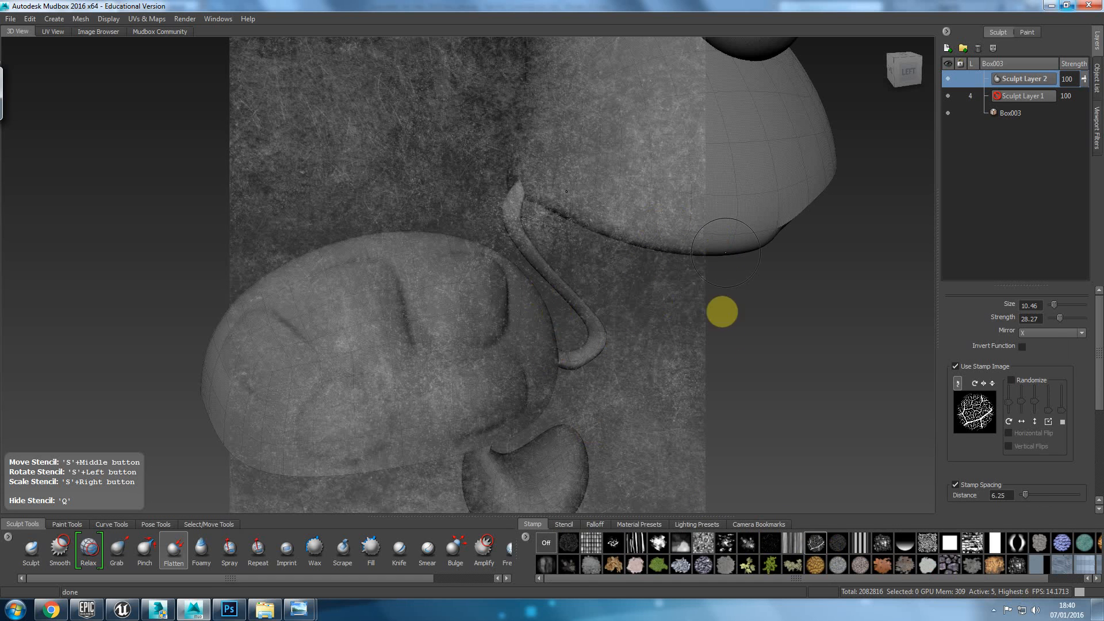
{"action": "left_click", "coordinate": [568, 526]}
{"action": "left_click", "coordinate": [553, 536]}
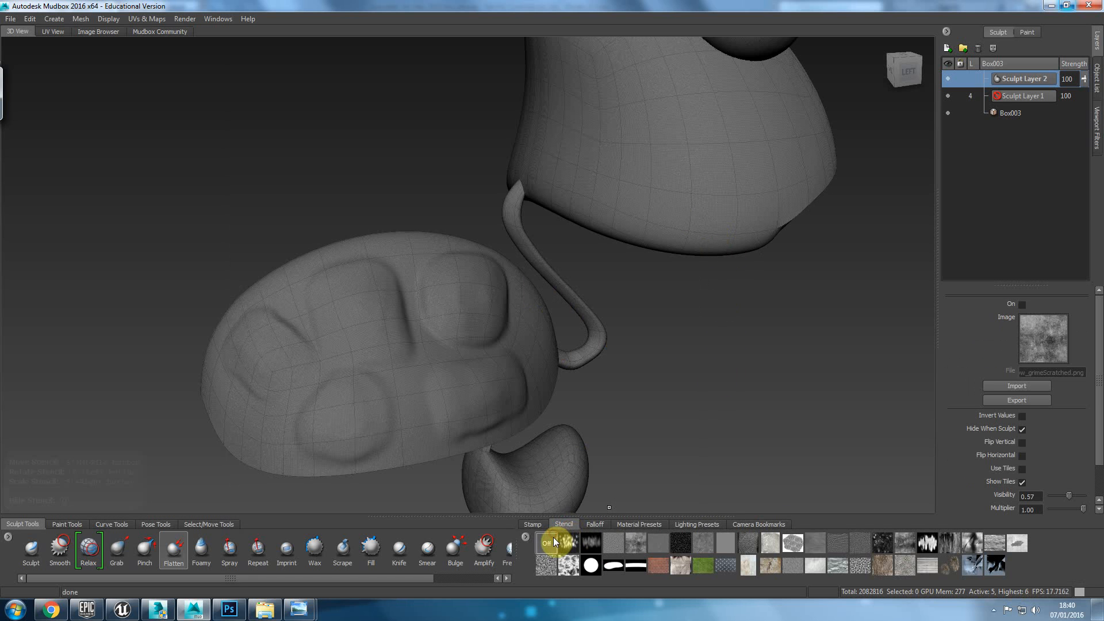
{"action": "left_click", "coordinate": [720, 543]}
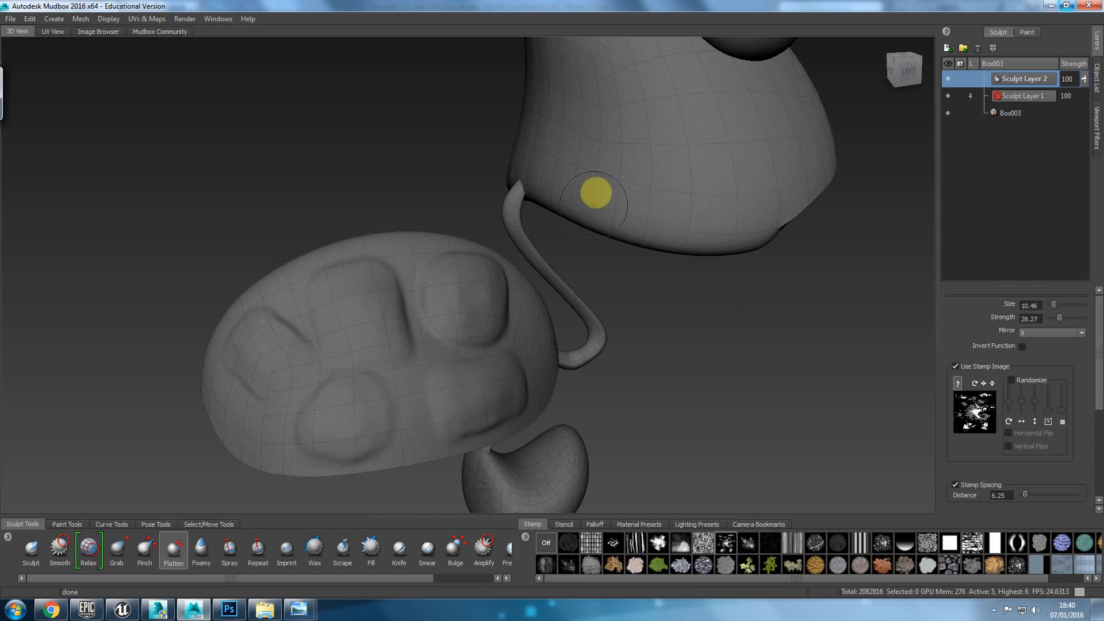
Step: Choose the Sculpt brush with its randomized streaky stamp and set its size to 18.49 and strength to 5.62
{"action": "left_click_drag", "start_coordinate": [655, 128], "coordinate": [629, 297], "text": "alt"}
{"action": "right_click_drag", "start_coordinate": [628, 295], "coordinate": [660, 357], "text": "alt"}
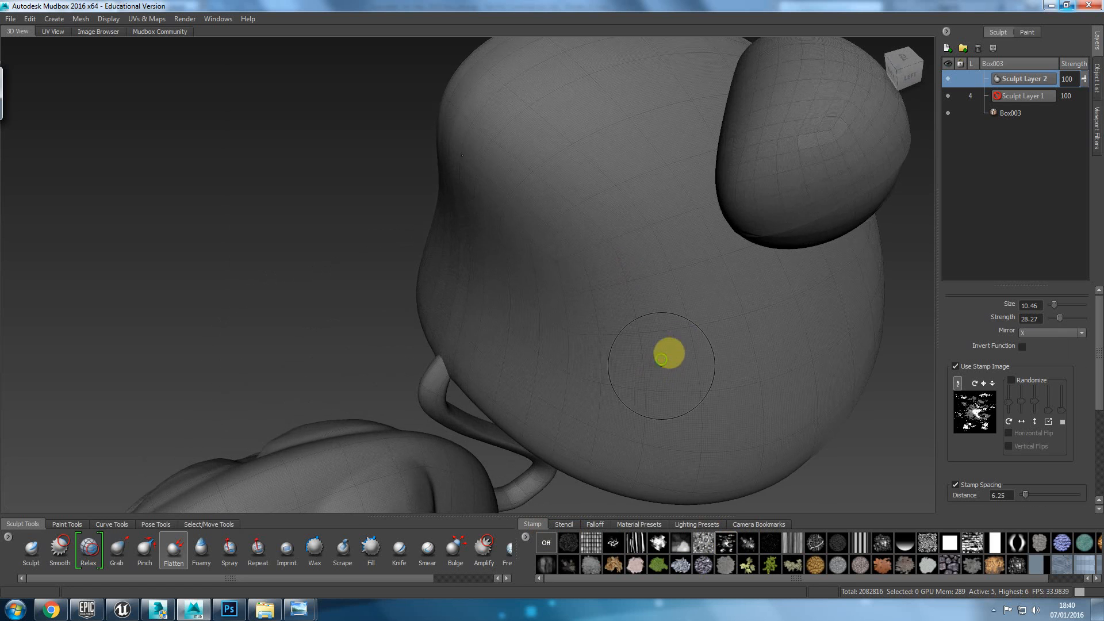
{"action": "middle_click_drag", "start_coordinate": [661, 358], "coordinate": [683, 345], "text": "alt"}
{"action": "left_click_drag", "start_coordinate": [681, 344], "coordinate": [242, 449], "text": "alt"}
{"action": "left_click", "coordinate": [31, 548]}
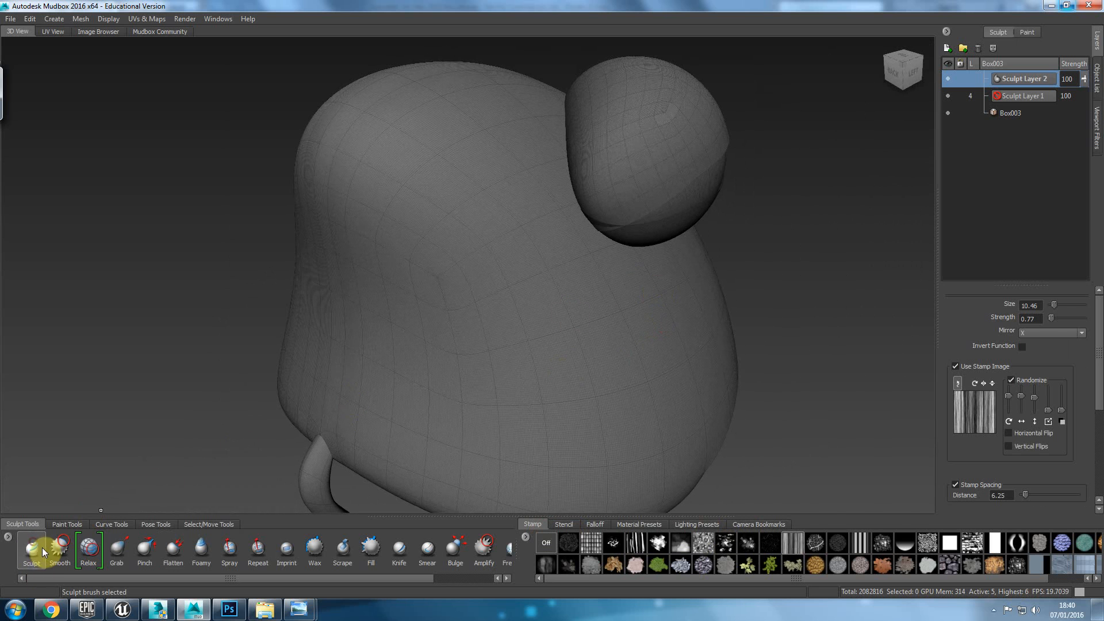
{"action": "key", "text": "b"}
{"action": "mouse_move", "coordinate": [497, 329]}
{"action": "left_mouse_down"}
{"action": "mouse_move", "coordinate": [500, 294]}
{"action": "mouse_move", "coordinate": [511, 332]}
{"action": "mouse_move", "coordinate": [555, 306]}
{"action": "left_mouse_up"}
{"action": "key", "text": "m"}
Step: Brush fine wrinkle detail over the back of the turtle's head on Sculpt Layer 2
{"action": "left_click_drag", "start_coordinate": [391, 410], "coordinate": [486, 296]}
{"action": "left_click_drag", "start_coordinate": [384, 127], "coordinate": [347, 244]}
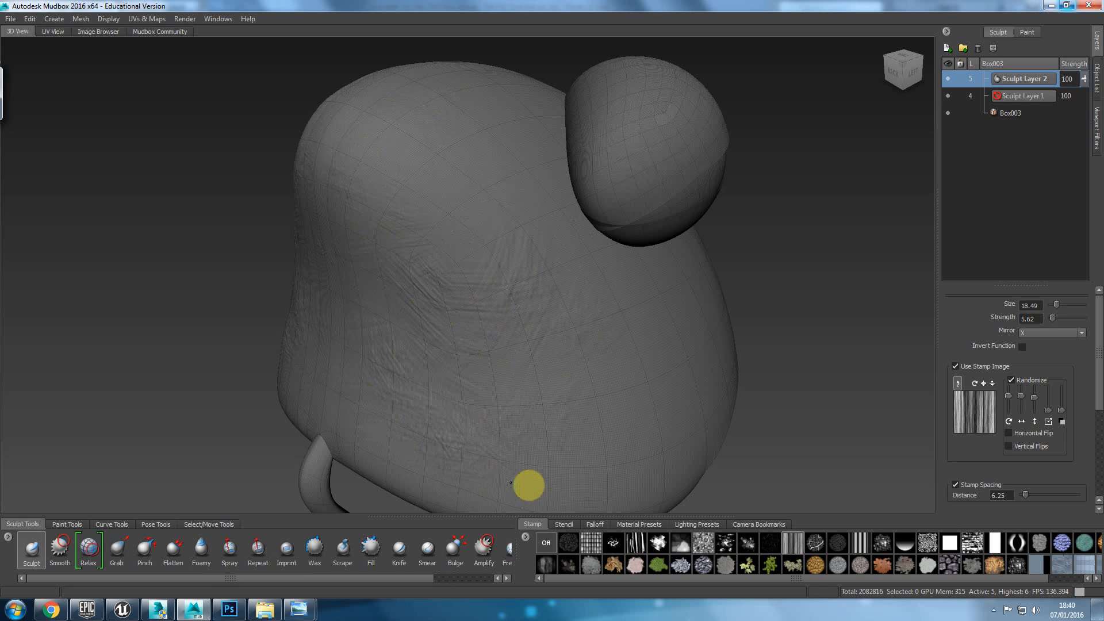
{"action": "mouse_move", "coordinate": [615, 395]}
{"action": "left_mouse_down"}
{"action": "mouse_move", "coordinate": [653, 395]}
{"action": "mouse_move", "coordinate": [589, 336]}
{"action": "left_mouse_up"}
{"action": "left_click_drag", "start_coordinate": [442, 217], "coordinate": [608, 304], "text": "alt"}
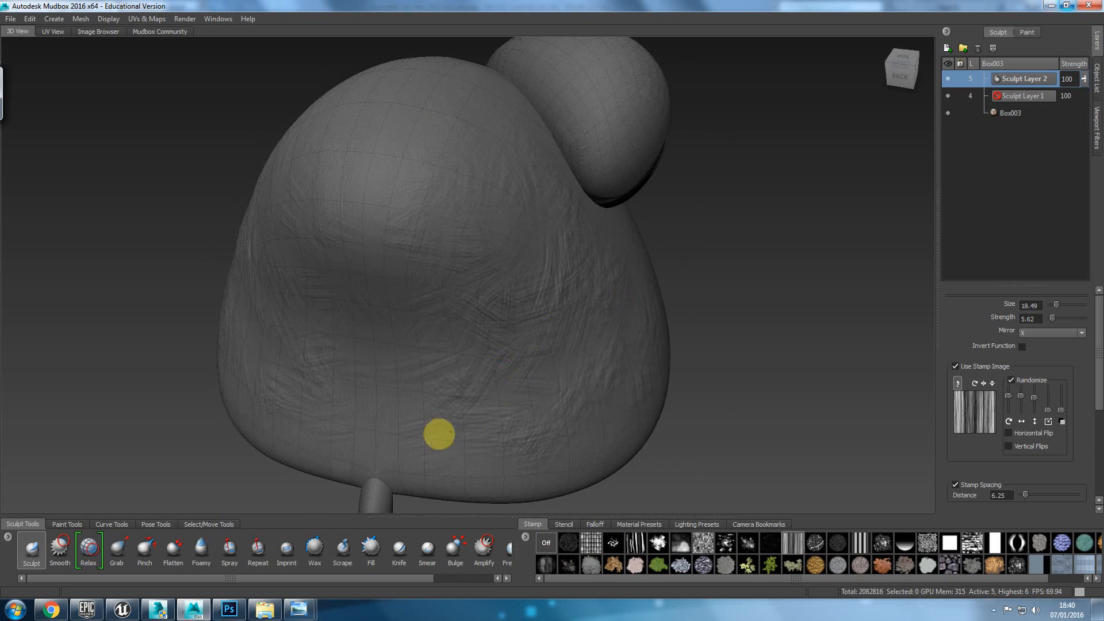
Step: Extend the wrinkle detail over the side of the head and the snout, undoing the overworked stroke on the cheek
{"action": "mouse_move", "coordinate": [631, 404]}
{"action": "left_mouse_down", "text": "alt"}
{"action": "mouse_move", "coordinate": [466, 407]}
{"action": "mouse_move", "coordinate": [478, 323]}
{"action": "mouse_move", "coordinate": [535, 369]}
{"action": "mouse_move", "coordinate": [465, 367]}
{"action": "left_mouse_up", "text": "alt"}
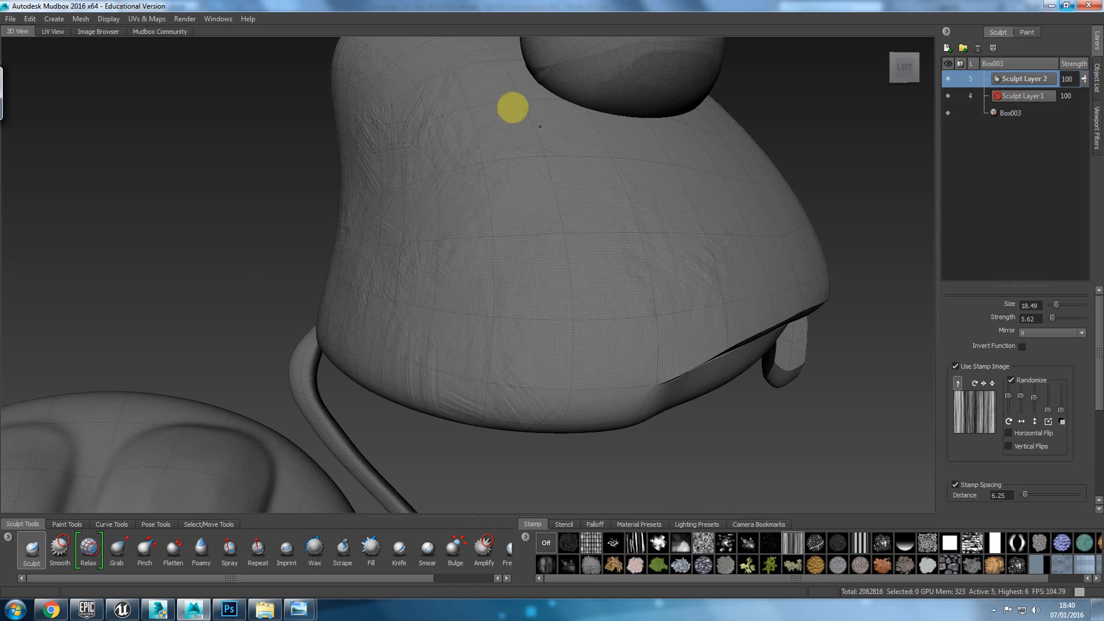
{"action": "left_click_drag", "start_coordinate": [650, 298], "coordinate": [577, 301], "text": "alt"}
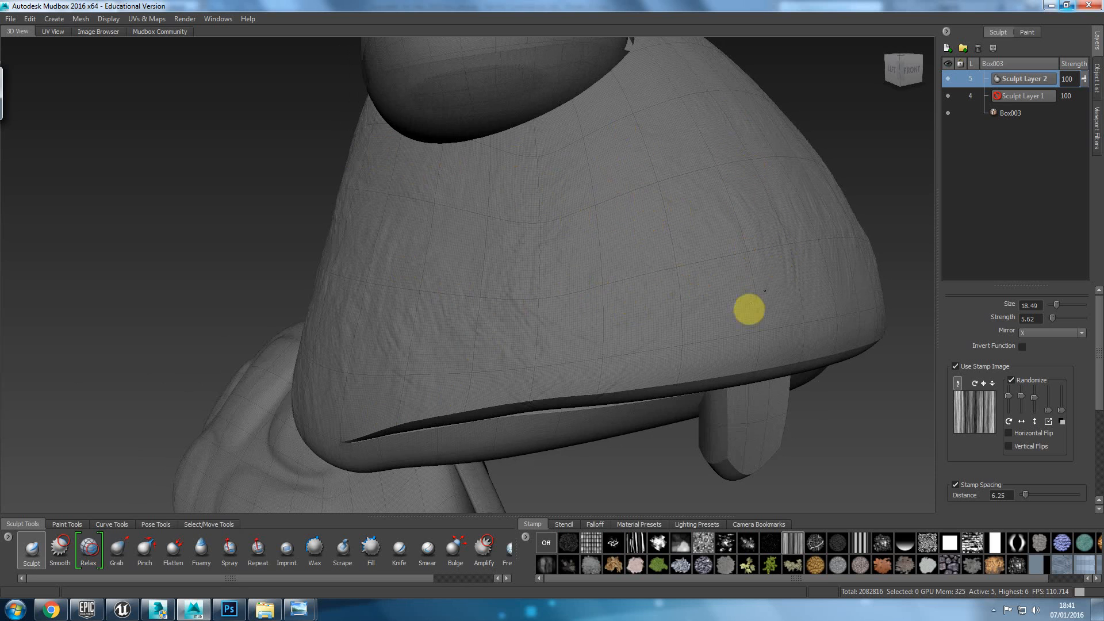
{"action": "mouse_move", "coordinate": [663, 341]}
{"action": "left_mouse_down"}
{"action": "mouse_move", "coordinate": [602, 360]}
{"action": "mouse_move", "coordinate": [587, 326]}
{"action": "mouse_move", "coordinate": [506, 249]}
{"action": "mouse_move", "coordinate": [441, 311]}
{"action": "left_mouse_up"}
{"action": "mouse_move", "coordinate": [554, 264]}
{"action": "left_mouse_down"}
{"action": "mouse_move", "coordinate": [446, 308]}
{"action": "mouse_move", "coordinate": [572, 246]}
{"action": "mouse_move", "coordinate": [552, 270]}
{"action": "left_mouse_up"}
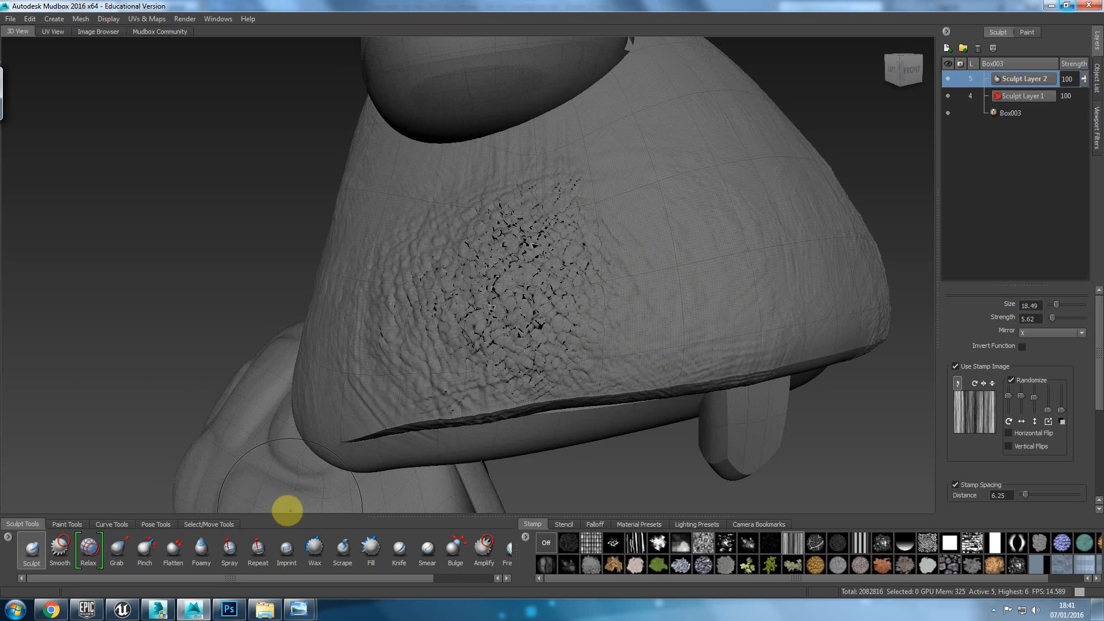
{"action": "key", "text": "ctrl+z"}
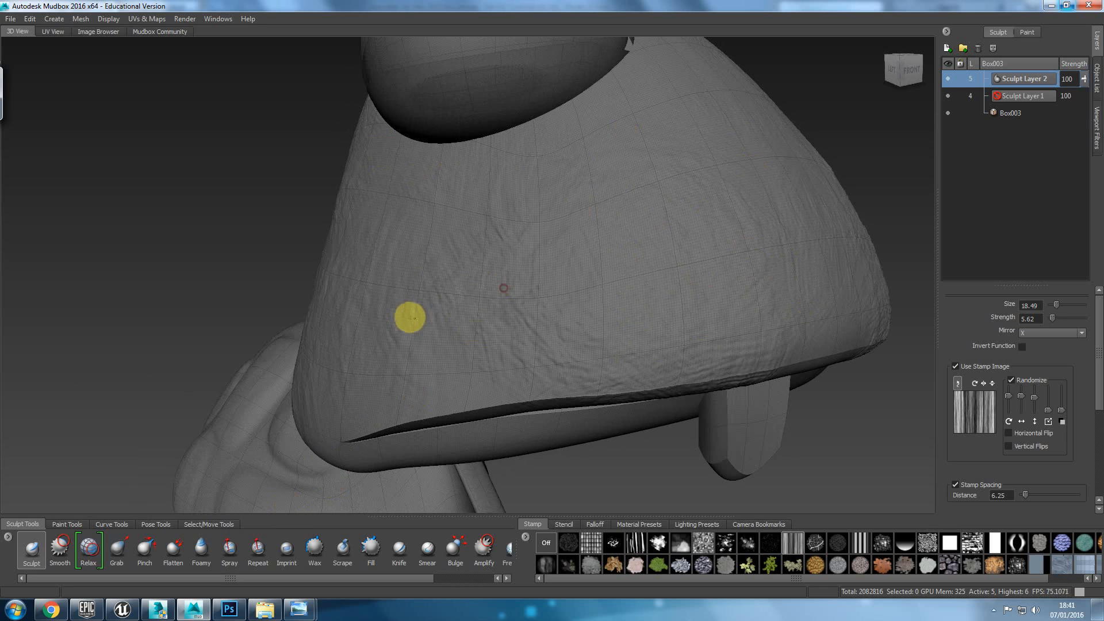
Step: Cover the underside of the head and the lower jaw with the same wrinkle detail
{"action": "mouse_move", "coordinate": [528, 319]}
{"action": "left_mouse_down", "text": "alt"}
{"action": "mouse_move", "coordinate": [529, 295]}
{"action": "mouse_move", "coordinate": [514, 279]}
{"action": "left_mouse_up", "text": "alt"}
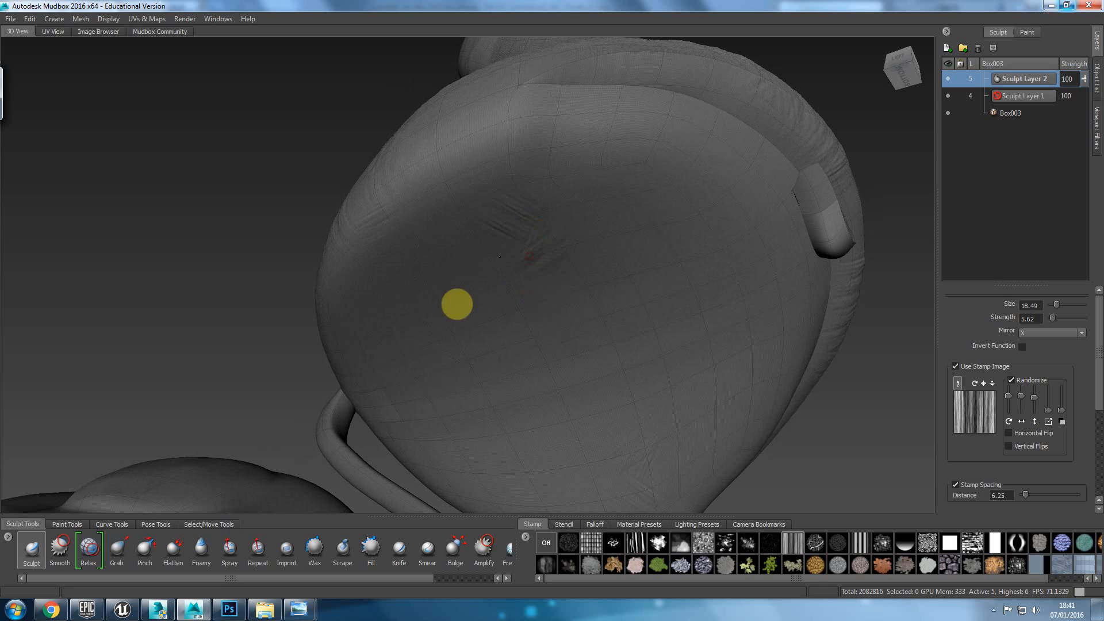
{"action": "mouse_move", "coordinate": [441, 247]}
{"action": "left_mouse_down"}
{"action": "mouse_move", "coordinate": [570, 296]}
{"action": "mouse_move", "coordinate": [517, 389]}
{"action": "mouse_move", "coordinate": [474, 179]}
{"action": "mouse_move", "coordinate": [613, 117]}
{"action": "left_mouse_up"}
{"action": "mouse_move", "coordinate": [741, 243]}
{"action": "left_mouse_down"}
{"action": "mouse_move", "coordinate": [606, 138]}
{"action": "mouse_move", "coordinate": [668, 309]}
{"action": "mouse_move", "coordinate": [651, 348]}
{"action": "mouse_move", "coordinate": [681, 369]}
{"action": "left_mouse_up"}
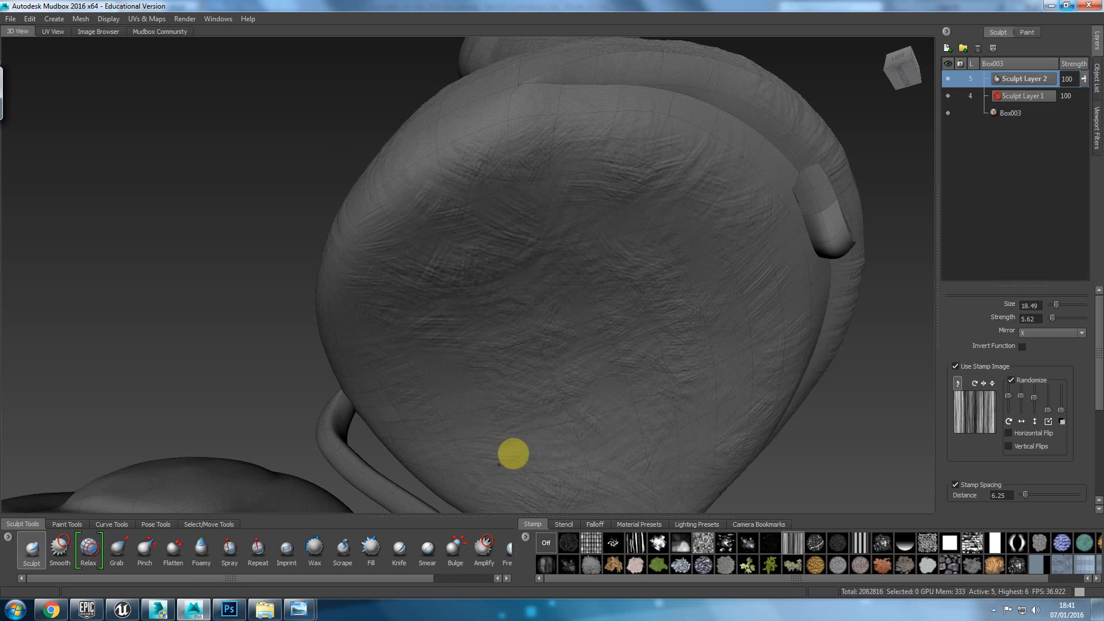
{"action": "left_click_drag", "start_coordinate": [454, 468], "coordinate": [633, 324], "text": "alt"}
{"action": "left_click_drag", "start_coordinate": [689, 302], "coordinate": [645, 247], "text": "alt"}
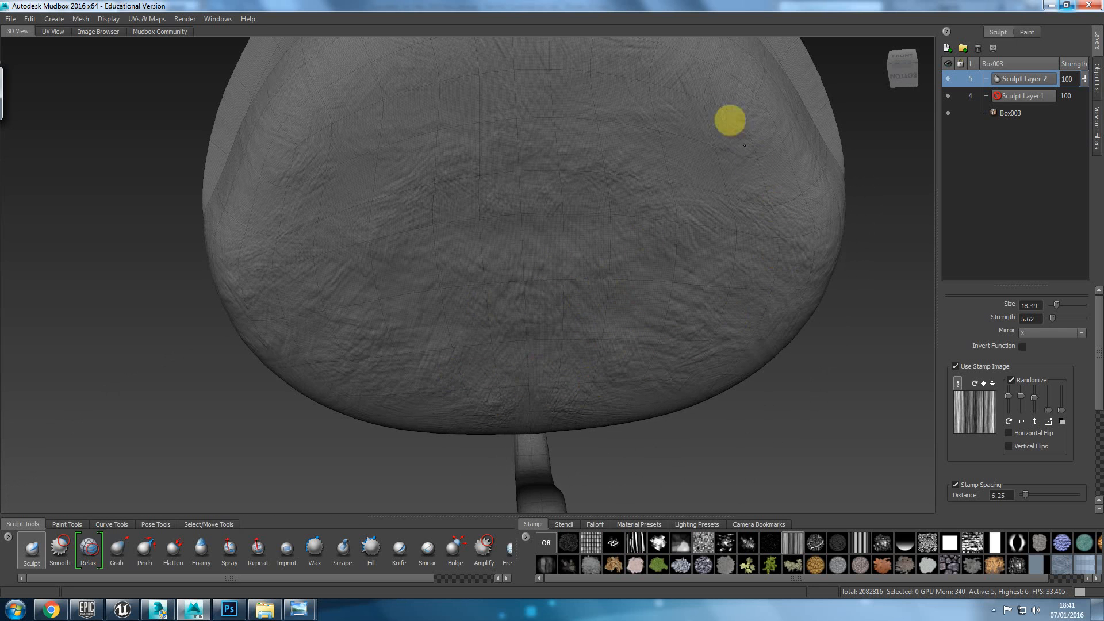
{"action": "mouse_move", "coordinate": [582, 136]}
{"action": "left_mouse_down", "text": "alt"}
{"action": "mouse_move", "coordinate": [611, 281]}
{"action": "mouse_move", "coordinate": [547, 271]}
{"action": "mouse_move", "coordinate": [600, 255]}
{"action": "left_mouse_up", "text": "alt"}
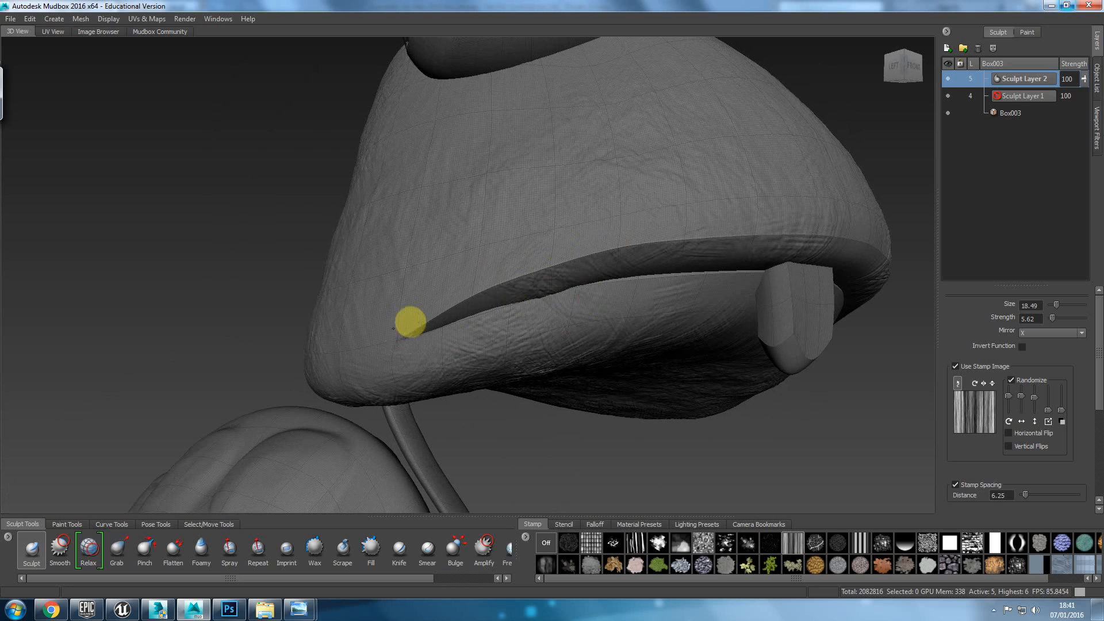
Step: Fill the remaining smooth areas beside the mouth, around the eyes and over the top of the head with wrinkle detail
{"action": "left_click_drag", "start_coordinate": [371, 310], "coordinate": [478, 322], "text": "alt"}
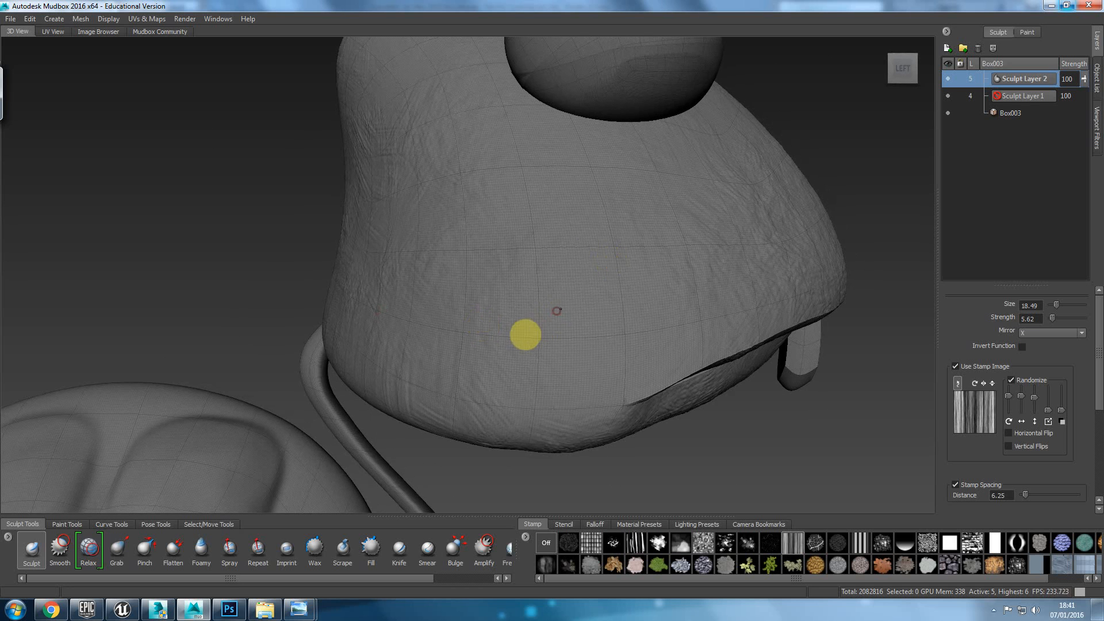
{"action": "mouse_move", "coordinate": [553, 236]}
{"action": "left_mouse_down", "text": "alt"}
{"action": "mouse_move", "coordinate": [523, 281]}
{"action": "mouse_move", "coordinate": [602, 256]}
{"action": "mouse_move", "coordinate": [557, 313]}
{"action": "mouse_move", "coordinate": [603, 232]}
{"action": "mouse_move", "coordinate": [598, 195]}
{"action": "mouse_move", "coordinate": [532, 189]}
{"action": "mouse_move", "coordinate": [518, 166]}
{"action": "left_mouse_up", "text": "alt"}
{"action": "left_click_drag", "start_coordinate": [501, 308], "coordinate": [438, 209], "text": "alt"}
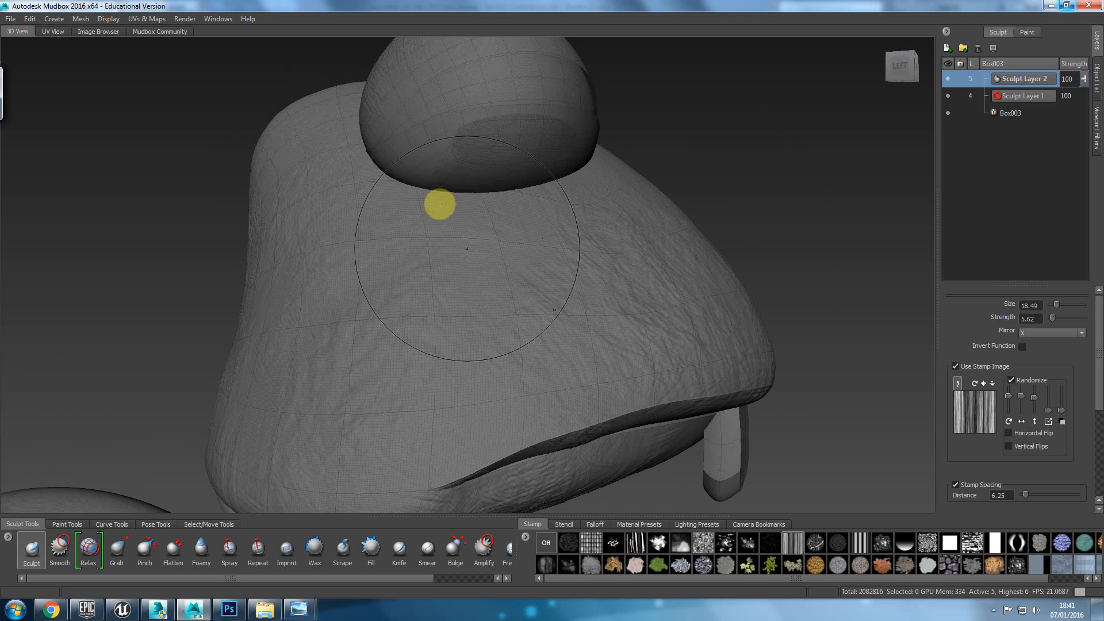
{"action": "left_click_drag", "start_coordinate": [416, 261], "coordinate": [284, 244], "text": "alt"}
{"action": "left_click_drag", "start_coordinate": [387, 257], "coordinate": [422, 301], "text": "alt"}
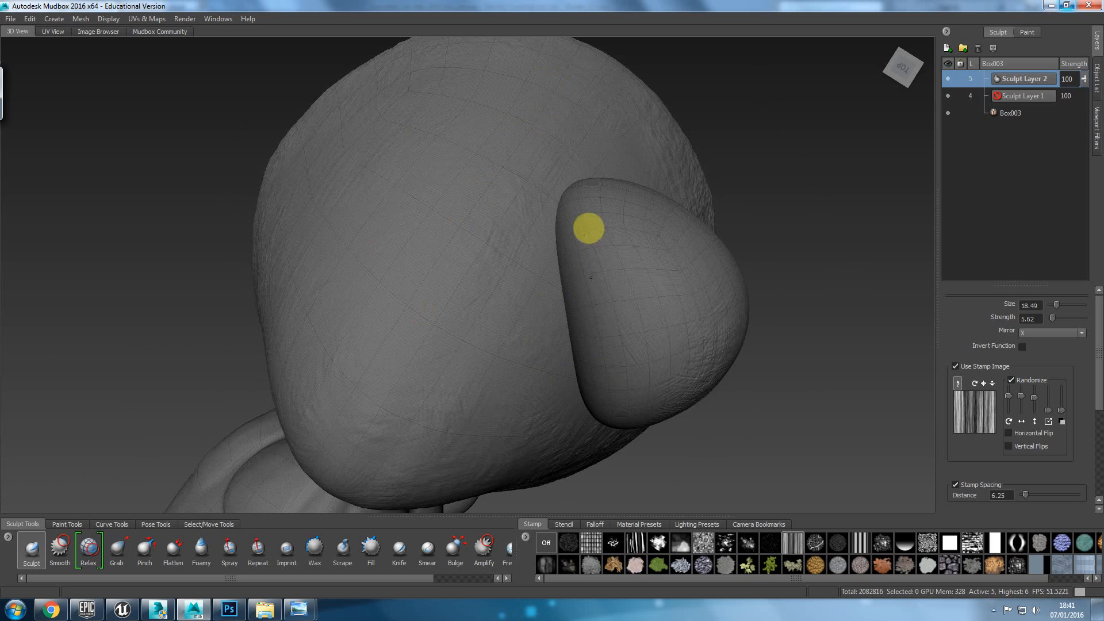
{"action": "left_click_drag", "start_coordinate": [534, 339], "coordinate": [554, 190], "text": "alt"}
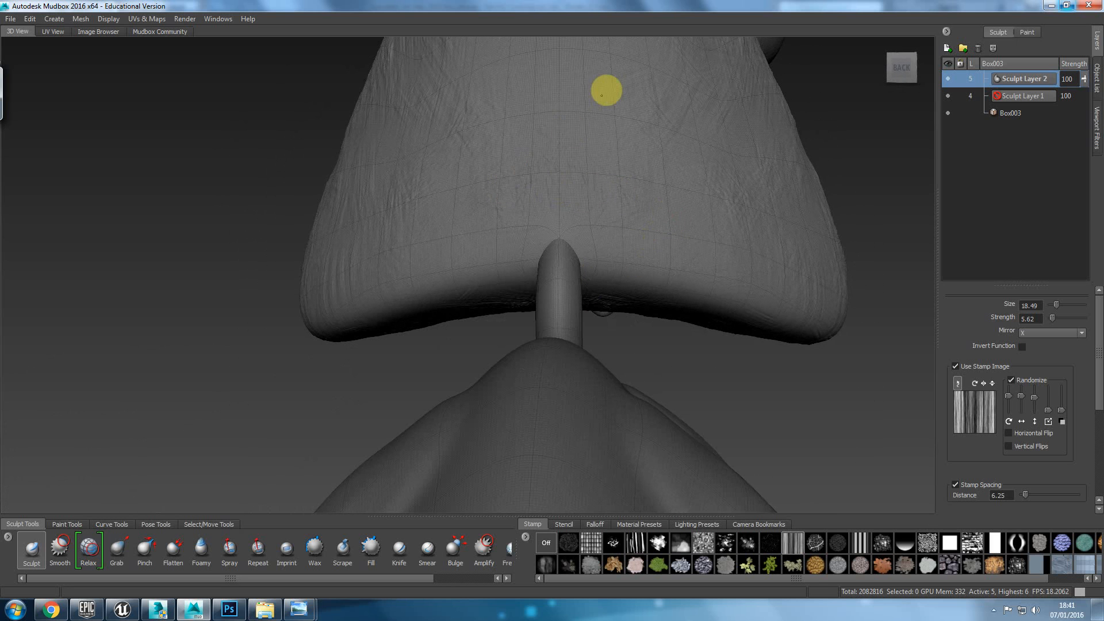
Step: Brush streaky detail onto the rear plates of the shell with the Sculpt brush at size 7.90
{"action": "left_click_drag", "start_coordinate": [777, 343], "coordinate": [728, 391], "text": "alt"}
{"action": "right_click_drag", "start_coordinate": [728, 391], "coordinate": [713, 454], "text": "alt"}
{"action": "mouse_move", "coordinate": [713, 454]}
{"action": "middle_mouse_down", "text": "alt"}
{"action": "mouse_move", "coordinate": [621, 360]}
{"action": "mouse_move", "coordinate": [499, 320]}
{"action": "middle_mouse_up", "text": "alt"}
{"action": "right_click_drag", "start_coordinate": [500, 320], "coordinate": [638, 401], "text": "alt"}
{"action": "left_click_drag", "start_coordinate": [553, 388], "coordinate": [593, 387], "text": "alt"}
{"action": "middle_click_drag", "start_coordinate": [594, 387], "coordinate": [618, 407], "text": "alt"}
{"action": "left_click_drag", "start_coordinate": [426, 292], "coordinate": [421, 329]}
{"action": "left_click_drag", "start_coordinate": [451, 249], "coordinate": [420, 296]}
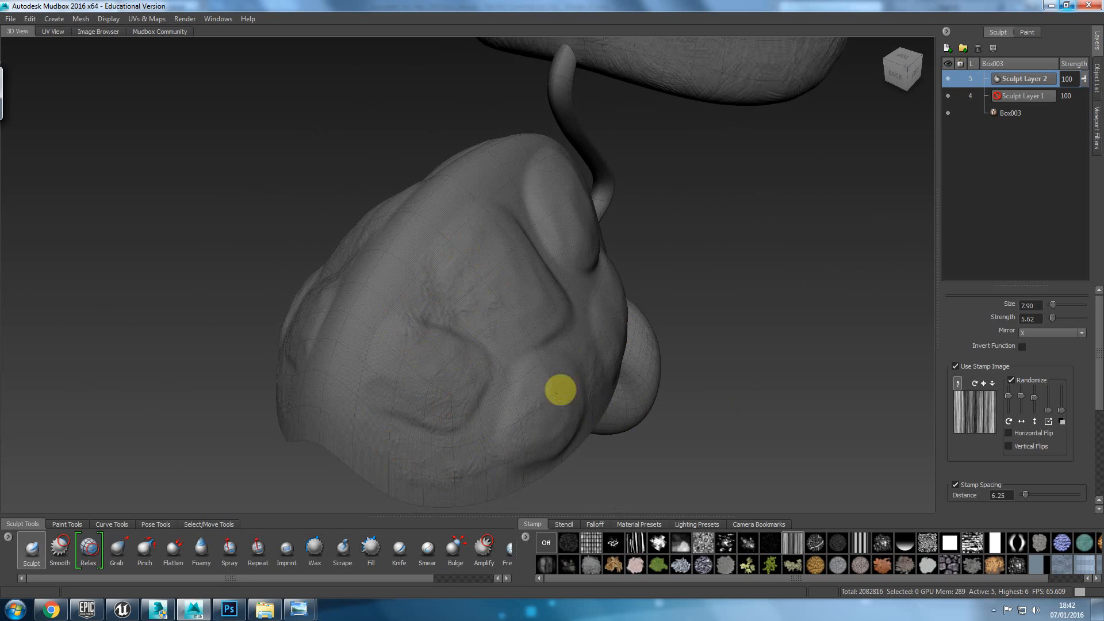
Step: Set the Sculpt brush size to 19.18 and texture the rest of the shell's outer surface and its hollow underside
{"action": "left_click_drag", "start_coordinate": [536, 377], "coordinate": [560, 240]}
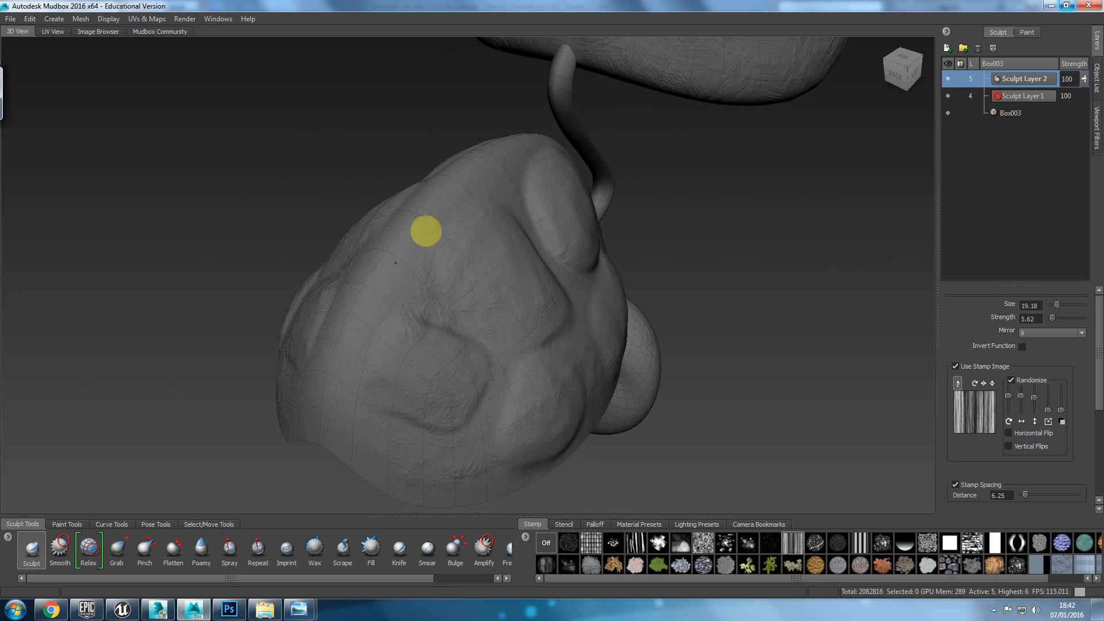
{"action": "left_click_drag", "start_coordinate": [510, 348], "coordinate": [533, 291], "text": "alt"}
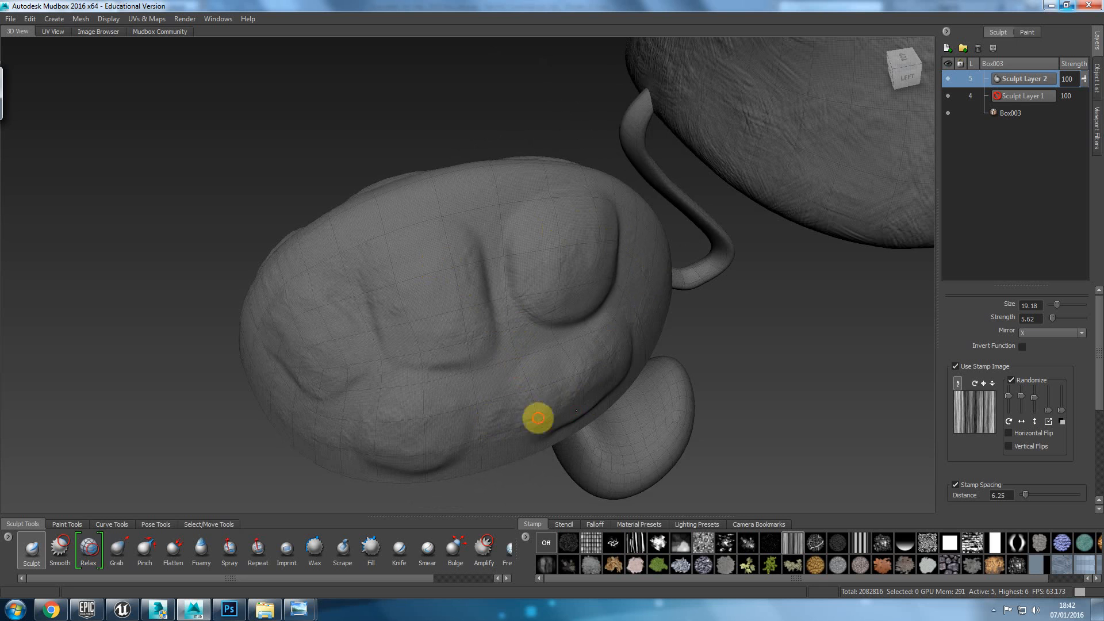
{"action": "left_click_drag", "start_coordinate": [538, 422], "coordinate": [562, 353], "text": "alt"}
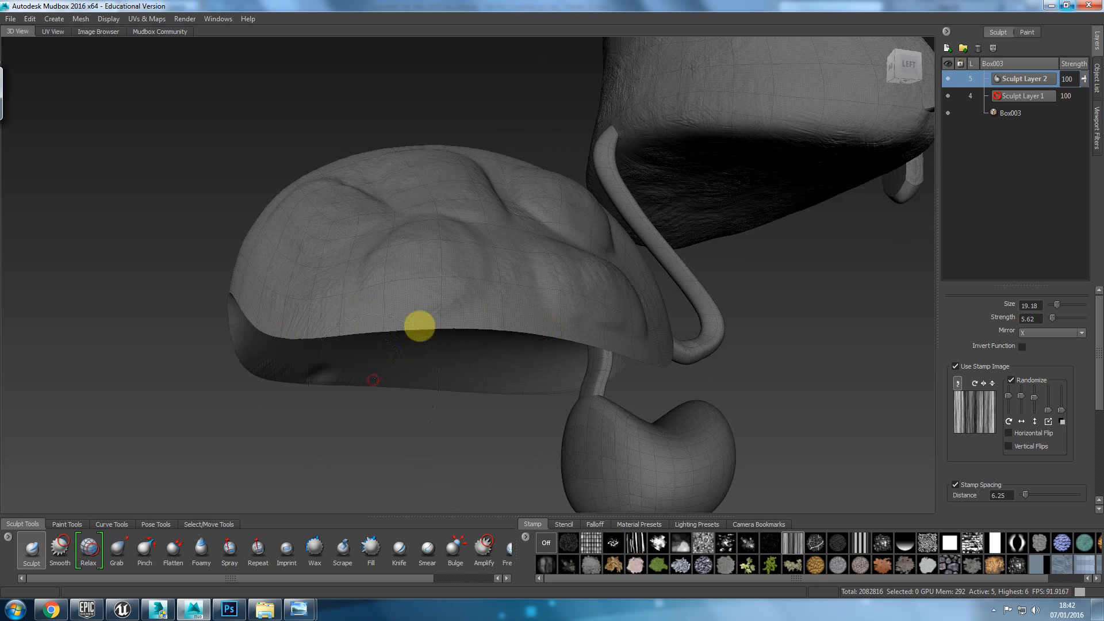
{"action": "left_click_drag", "start_coordinate": [395, 350], "coordinate": [387, 249], "text": "alt"}
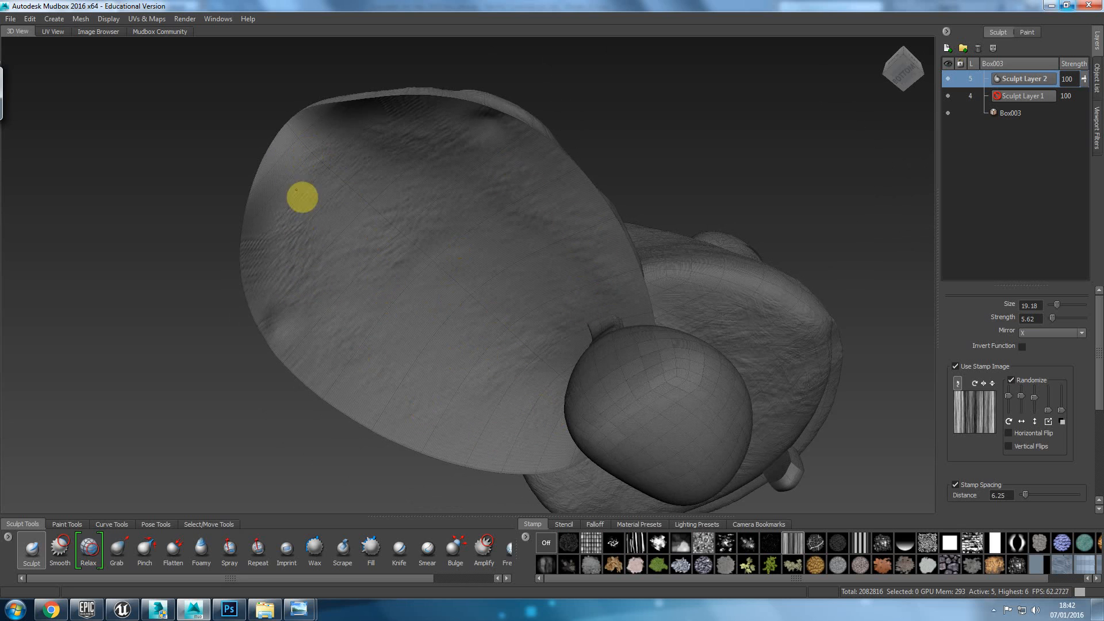
Step: Brush wrinkle detail over the bottom, outer side and front of the foot below the shell
{"action": "mouse_move", "coordinate": [595, 440]}
{"action": "left_mouse_down"}
{"action": "mouse_move", "coordinate": [671, 410]}
{"action": "mouse_move", "coordinate": [631, 433]}
{"action": "mouse_move", "coordinate": [653, 476]}
{"action": "left_mouse_up"}
{"action": "middle_click_drag", "start_coordinate": [725, 414], "coordinate": [695, 342], "text": "alt"}
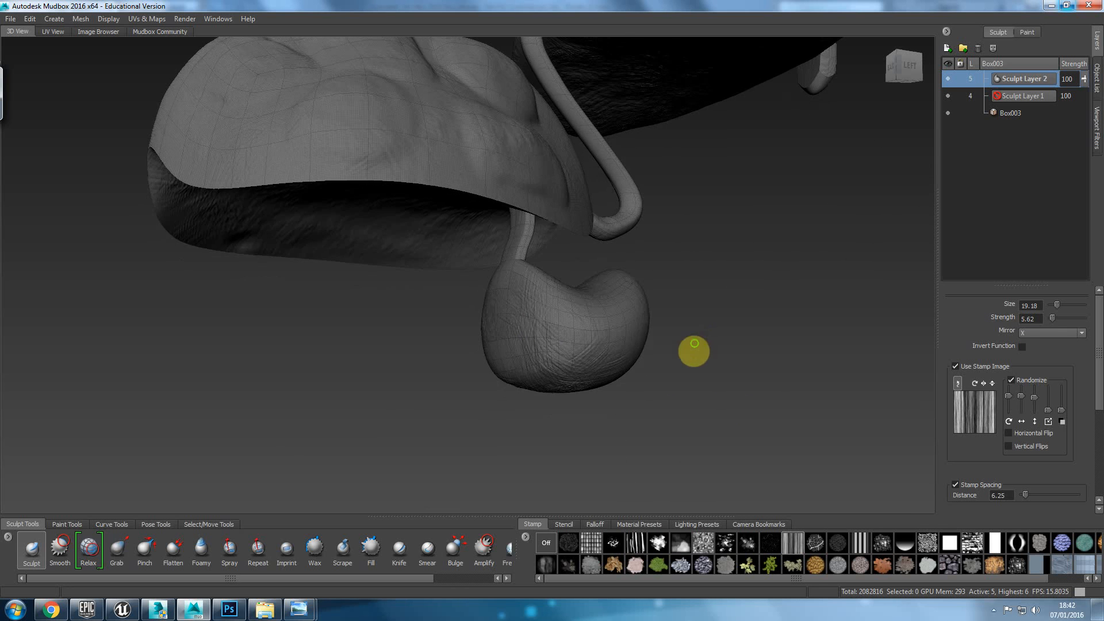
{"action": "left_click_drag", "start_coordinate": [696, 343], "coordinate": [589, 367], "text": "alt"}
{"action": "right_click_drag", "start_coordinate": [589, 368], "coordinate": [624, 451], "text": "alt"}
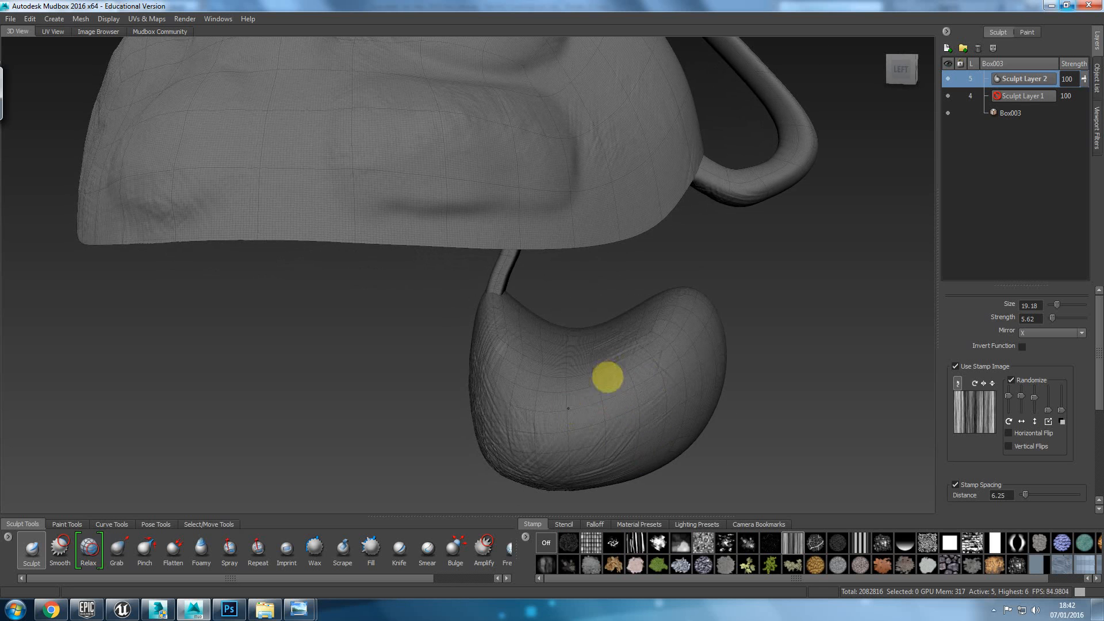
{"action": "left_click_drag", "start_coordinate": [654, 345], "coordinate": [550, 384], "text": "alt"}
{"action": "mouse_move", "coordinate": [436, 415]}
{"action": "left_mouse_down"}
{"action": "mouse_move", "coordinate": [381, 447]}
{"action": "mouse_move", "coordinate": [358, 438]}
{"action": "left_mouse_up"}
{"action": "left_click_drag", "start_coordinate": [451, 413], "coordinate": [475, 375], "text": "alt"}
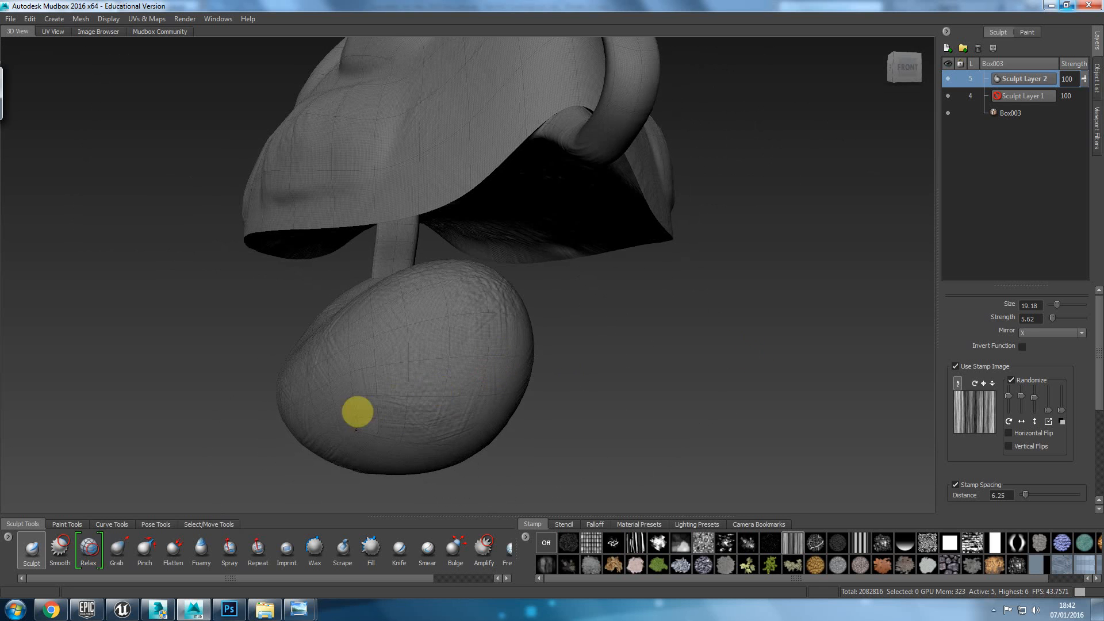
Step: Texture the opposite side of the foot and the thin leg joining it to the shell
{"action": "left_click_drag", "start_coordinate": [606, 391], "coordinate": [385, 363], "text": "alt"}
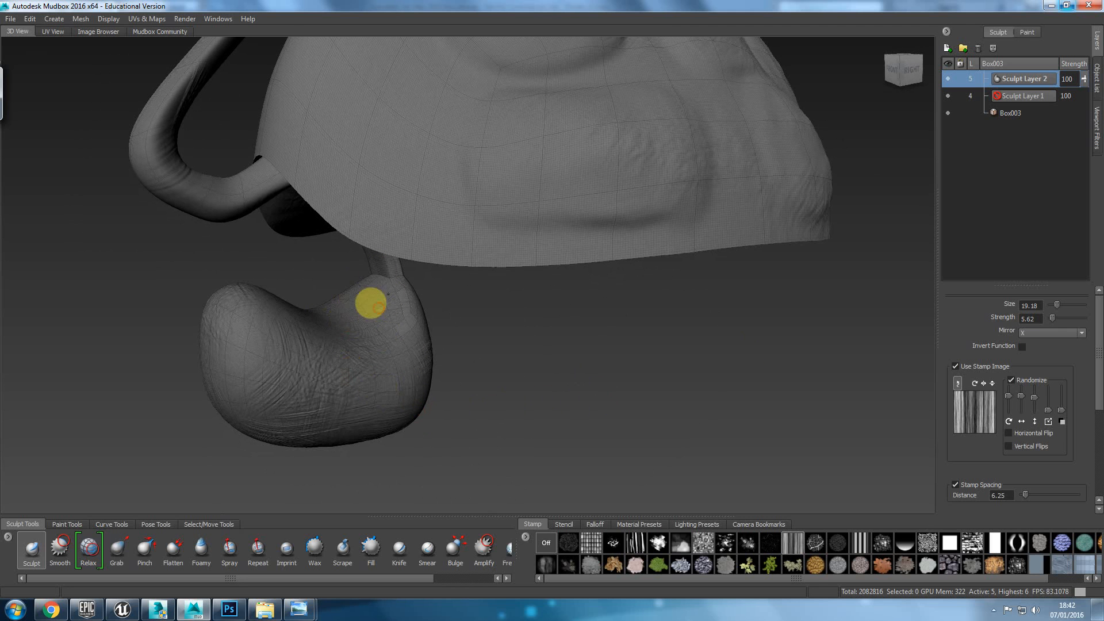
{"action": "left_click_drag", "start_coordinate": [427, 361], "coordinate": [304, 328], "text": "alt"}
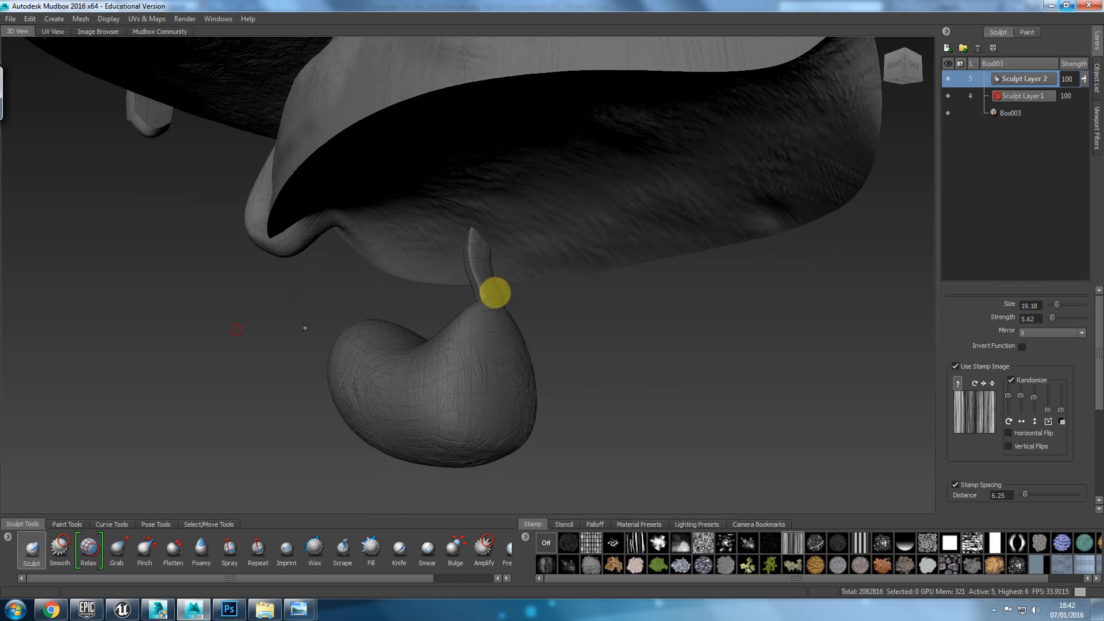
{"action": "left_click_drag", "start_coordinate": [476, 288], "coordinate": [619, 284], "text": "alt"}
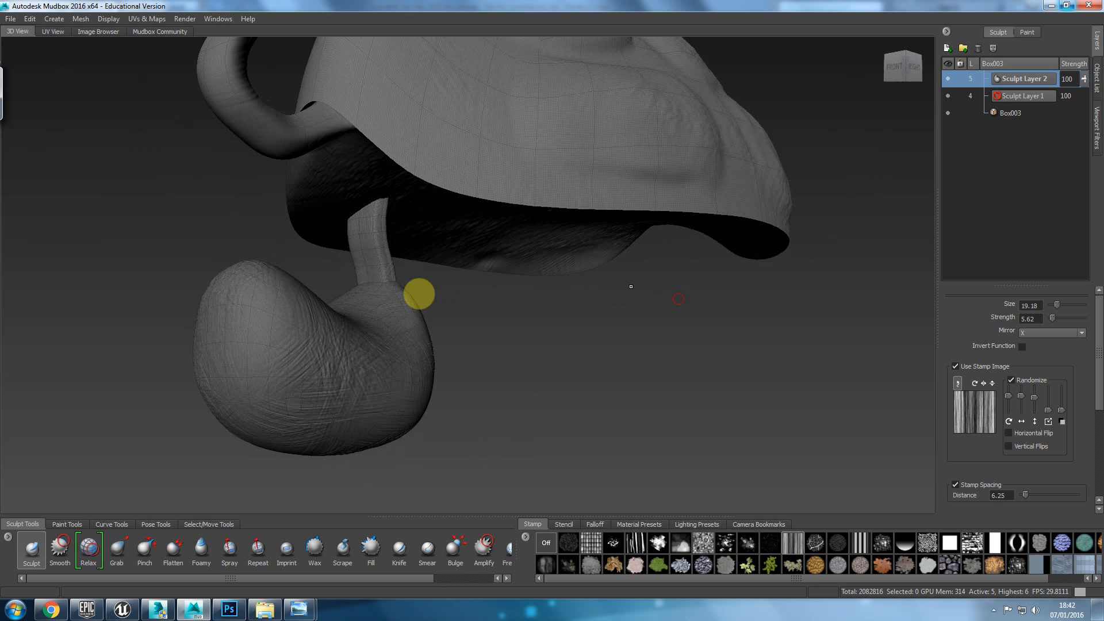
Step: Brush wrinkle detail along the curved neck between the shell and the head, on its side and back
{"action": "left_click_drag", "start_coordinate": [451, 333], "coordinate": [611, 289], "text": "alt"}
{"action": "mouse_move", "coordinate": [615, 351]}
{"action": "left_mouse_down"}
{"action": "mouse_move", "coordinate": [624, 261]}
{"action": "mouse_move", "coordinate": [585, 197]}
{"action": "left_mouse_up"}
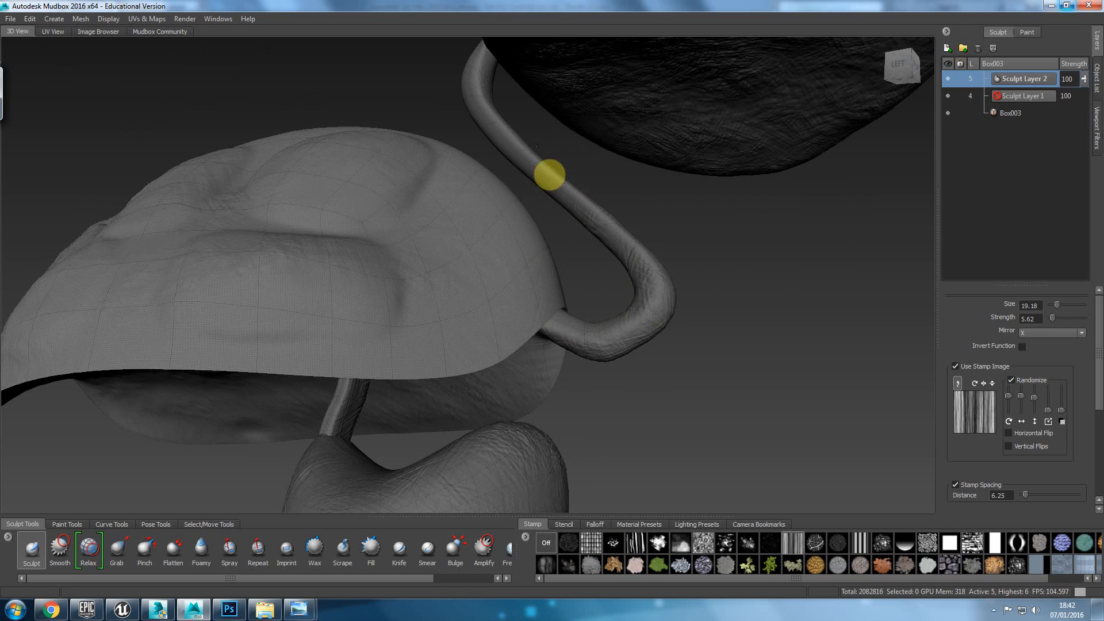
{"action": "left_click_drag", "start_coordinate": [611, 178], "coordinate": [504, 145], "text": "alt"}
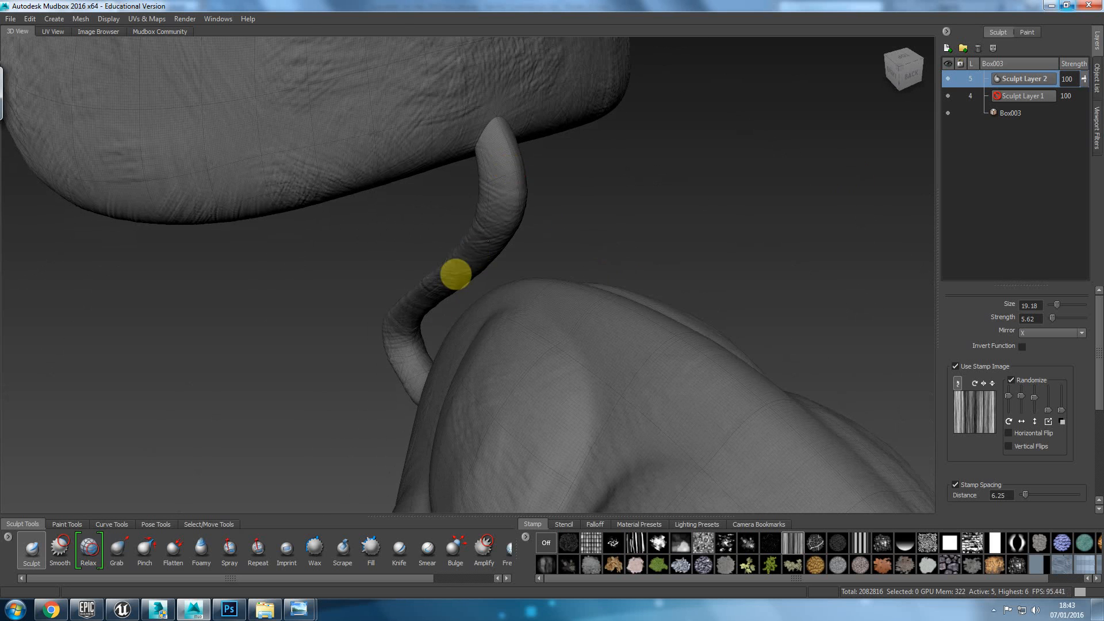
Step: Add a new sculpt layer above Sculpt Layer 2 and set up the Knife brush with mirroring off
{"action": "left_click_drag", "start_coordinate": [486, 330], "coordinate": [477, 212], "text": "alt"}
{"action": "left_click_drag", "start_coordinate": [590, 352], "coordinate": [493, 303], "text": "alt"}
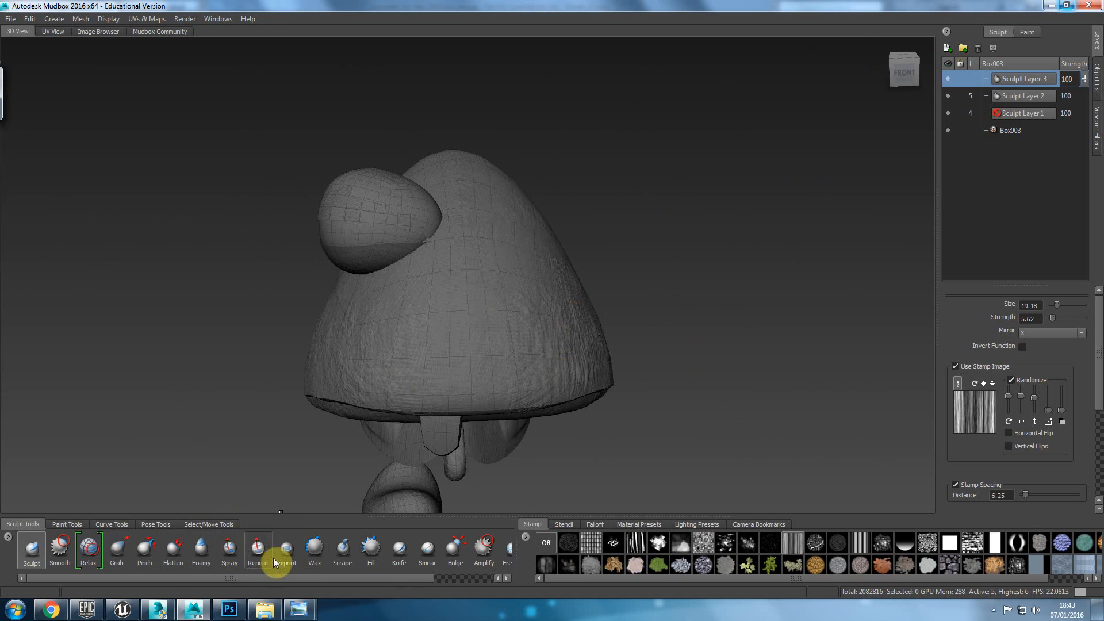
{"action": "left_click", "coordinate": [401, 553]}
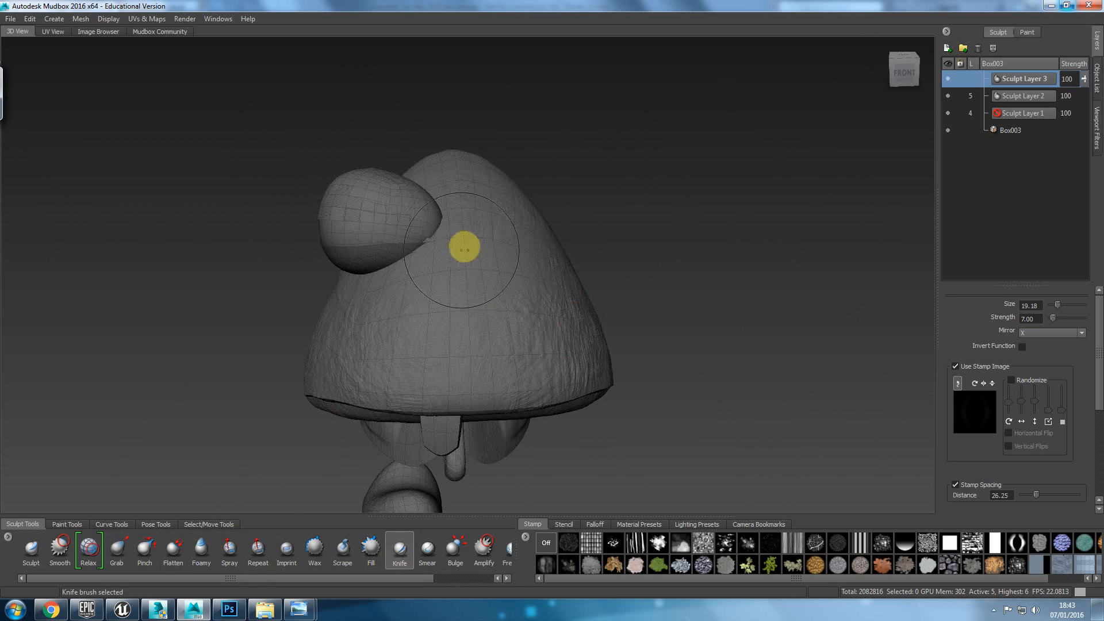
{"action": "left_click", "coordinate": [1033, 333]}
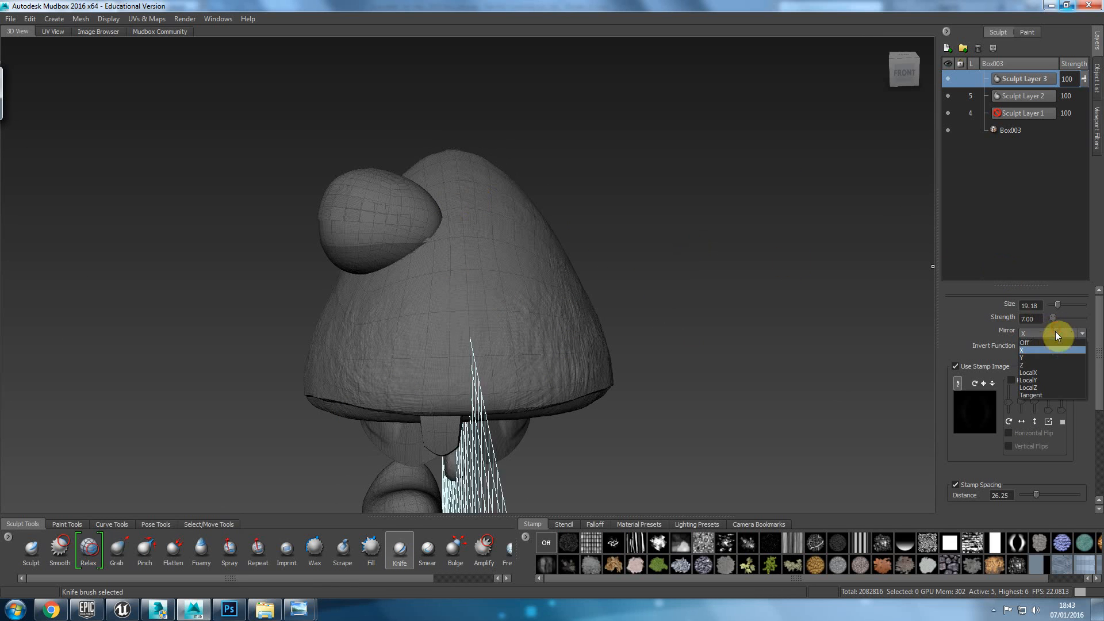
{"action": "left_click", "coordinate": [1044, 340]}
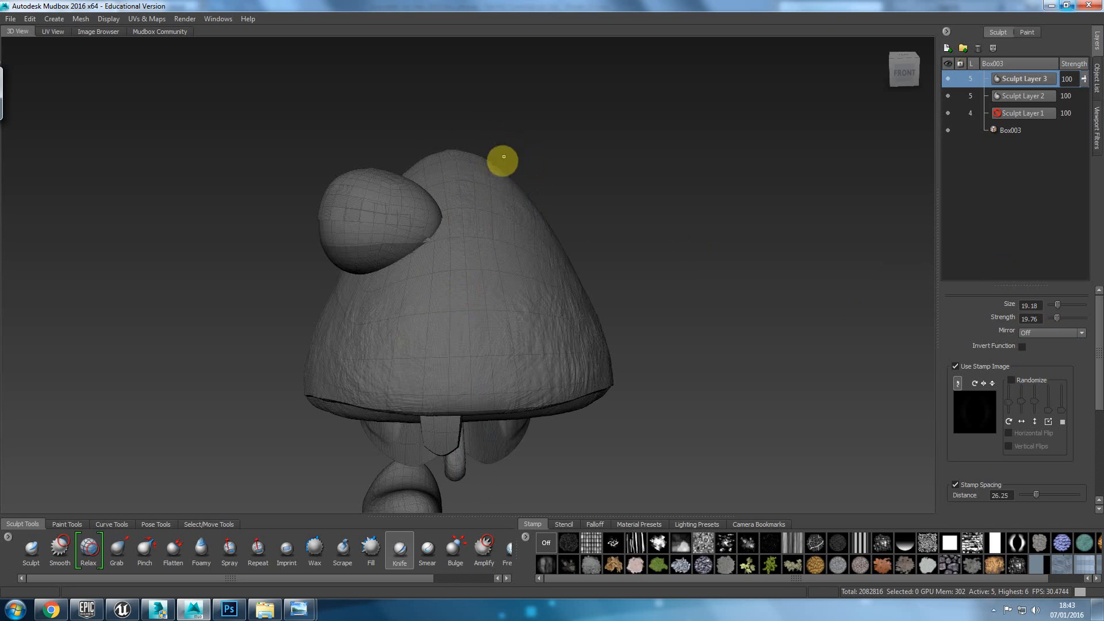
Step: Carve a long curved scar across the face and lower jaw with the Knife at strength 19.76, and reduce the layer's strength to 47
{"action": "mouse_move", "coordinate": [491, 198]}
{"action": "left_mouse_down"}
{"action": "mouse_move", "coordinate": [370, 352]}
{"action": "mouse_move", "coordinate": [483, 362]}
{"action": "left_mouse_up"}
{"action": "key", "text": "ctrl+z"}
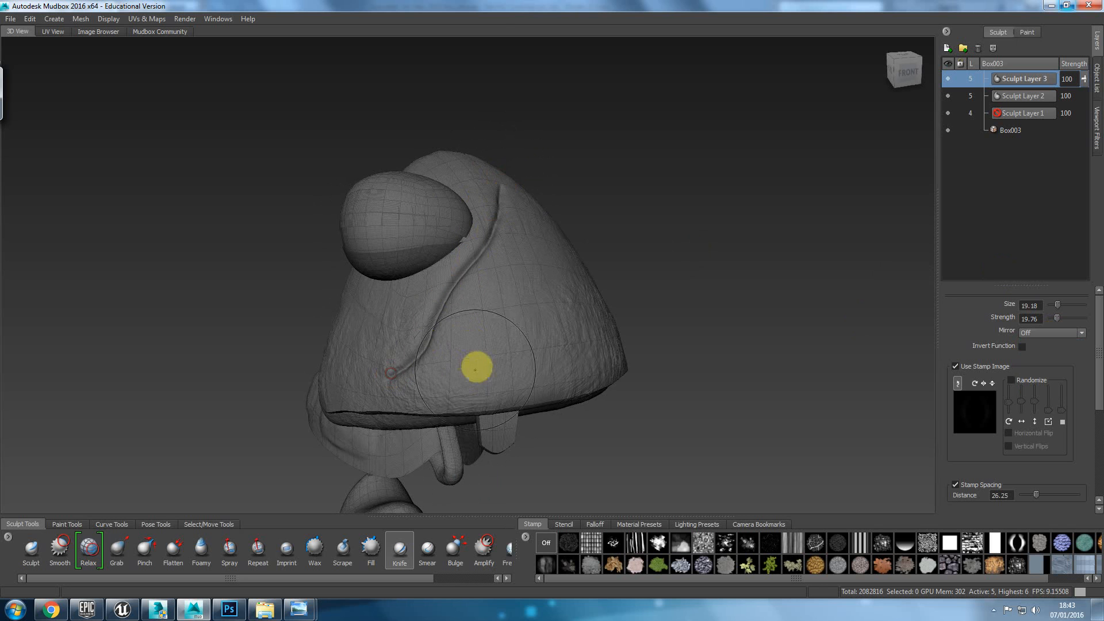
{"action": "left_click_drag", "start_coordinate": [409, 434], "coordinate": [426, 395], "text": "alt"}
{"action": "left_click_drag", "start_coordinate": [525, 249], "coordinate": [475, 301], "text": "alt"}
{"action": "mouse_move", "coordinate": [490, 363]}
{"action": "left_mouse_down", "text": "alt"}
{"action": "mouse_move", "coordinate": [463, 345]}
{"action": "mouse_move", "coordinate": [445, 272]}
{"action": "mouse_move", "coordinate": [504, 314]}
{"action": "left_mouse_up", "text": "alt"}
{"action": "mouse_move", "coordinate": [486, 374]}
{"action": "left_mouse_down", "text": "alt"}
{"action": "mouse_move", "coordinate": [533, 387]}
{"action": "mouse_move", "coordinate": [488, 419]}
{"action": "left_mouse_up", "text": "alt"}
{"action": "mouse_move", "coordinate": [384, 340]}
{"action": "left_mouse_down", "text": "shift"}
{"action": "mouse_move", "coordinate": [363, 375]}
{"action": "mouse_move", "coordinate": [475, 347]}
{"action": "mouse_move", "coordinate": [535, 313]}
{"action": "mouse_move", "coordinate": [482, 317]}
{"action": "mouse_move", "coordinate": [382, 283]}
{"action": "mouse_move", "coordinate": [355, 305]}
{"action": "left_mouse_up", "text": "shift"}
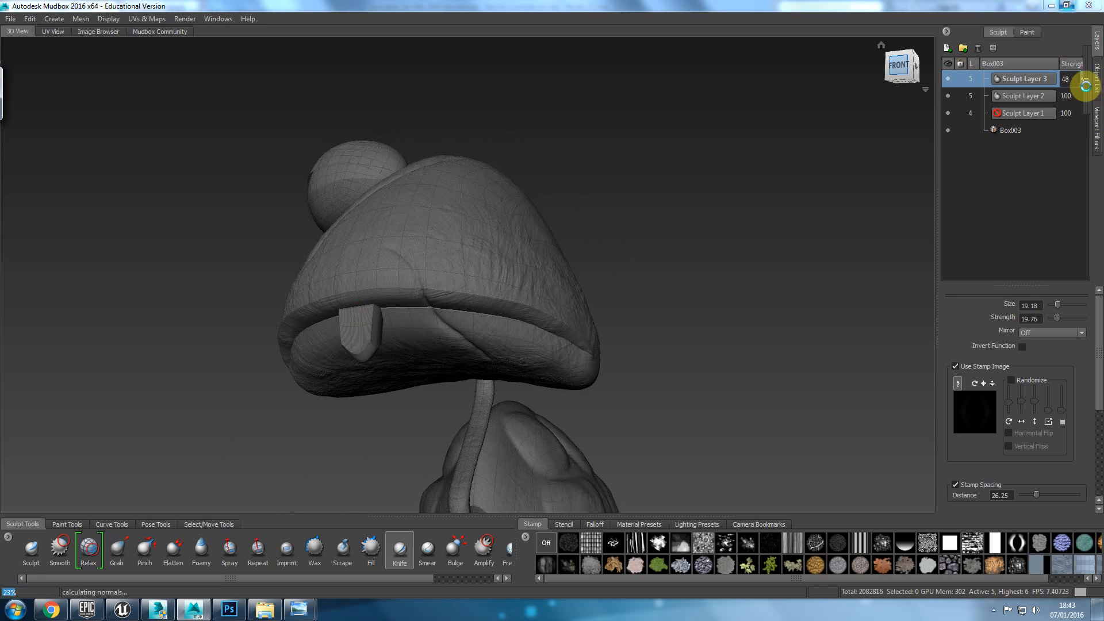
Step: Add another sculpt layer and place the bw_skin09 stencil over the shell, scaled to roughly half its size
{"action": "mouse_move", "coordinate": [658, 195]}
{"action": "left_mouse_down", "text": "alt"}
{"action": "mouse_move", "coordinate": [757, 239]}
{"action": "mouse_move", "coordinate": [801, 205]}
{"action": "mouse_move", "coordinate": [839, 227]}
{"action": "mouse_move", "coordinate": [705, 239]}
{"action": "mouse_move", "coordinate": [609, 150]}
{"action": "mouse_move", "coordinate": [515, 276]}
{"action": "mouse_move", "coordinate": [502, 239]}
{"action": "mouse_move", "coordinate": [545, 212]}
{"action": "mouse_move", "coordinate": [941, 244]}
{"action": "mouse_move", "coordinate": [870, 259]}
{"action": "left_mouse_up", "text": "alt"}
{"action": "middle_click_drag", "start_coordinate": [611, 306], "coordinate": [636, 227], "text": "alt"}
{"action": "left_click_drag", "start_coordinate": [636, 226], "coordinate": [642, 257], "text": "alt"}
{"action": "right_click_drag", "start_coordinate": [641, 256], "coordinate": [676, 372], "text": "alt"}
{"action": "left_click_drag", "start_coordinate": [670, 371], "coordinate": [710, 298], "text": "alt"}
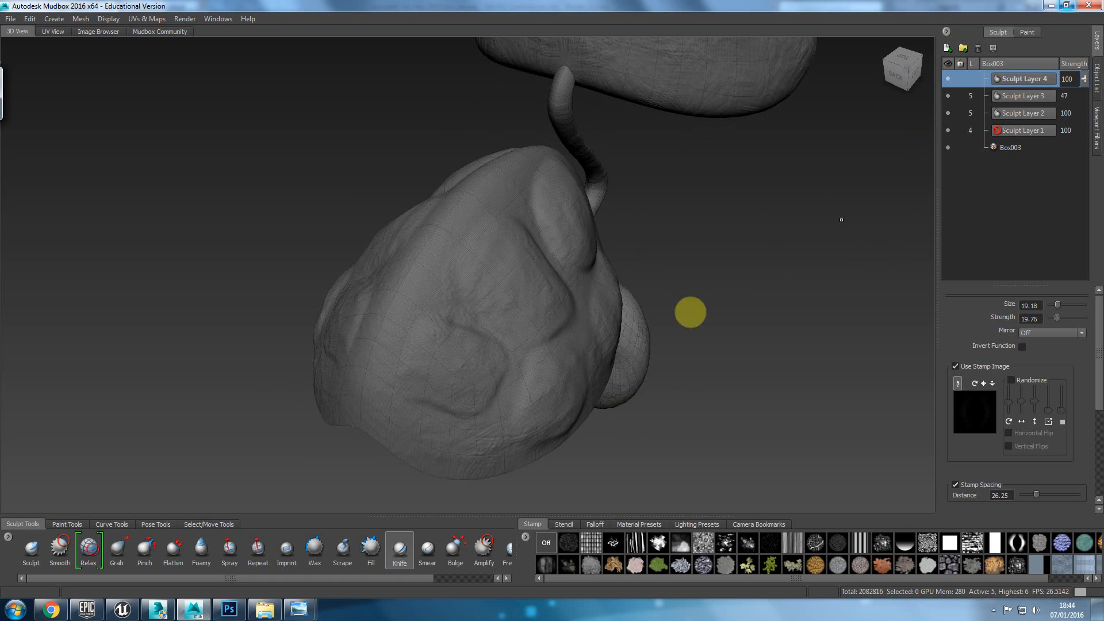
{"action": "left_click", "coordinate": [565, 523]}
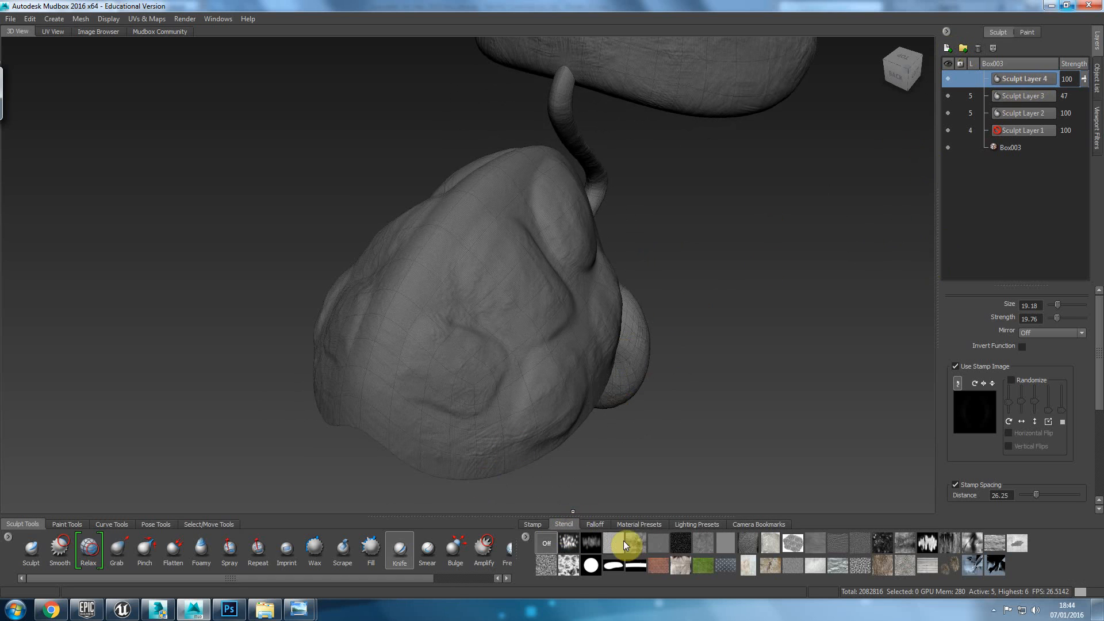
{"action": "left_click", "coordinate": [839, 544]}
{"action": "left_click", "coordinate": [857, 543]}
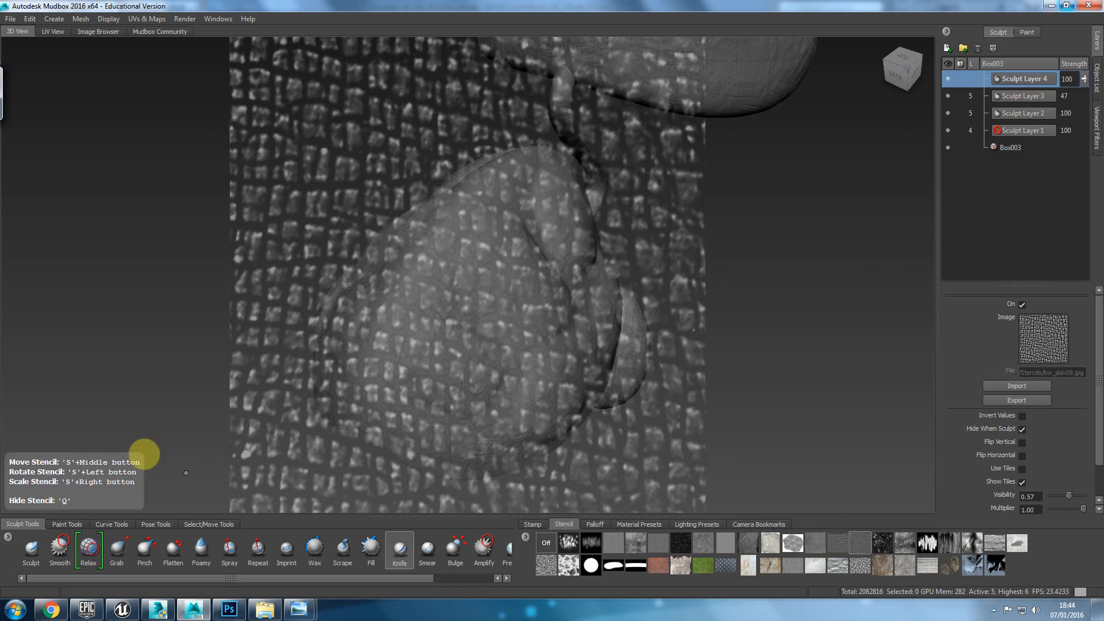
{"action": "right_click_drag", "start_coordinate": [432, 240], "coordinate": [409, 159]}
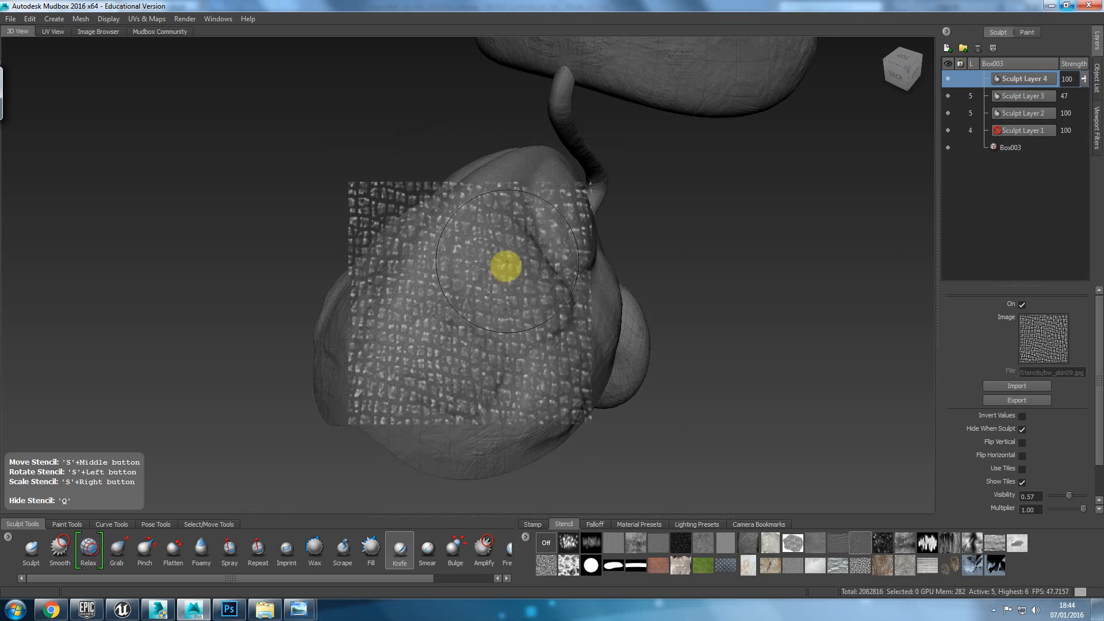
Step: Switch to the Sculpt brush, test the skin stencil on the shell's back plate, and lower the brush strength to 2.59
{"action": "left_click_drag", "start_coordinate": [485, 325], "coordinate": [482, 290], "text": "alt"}
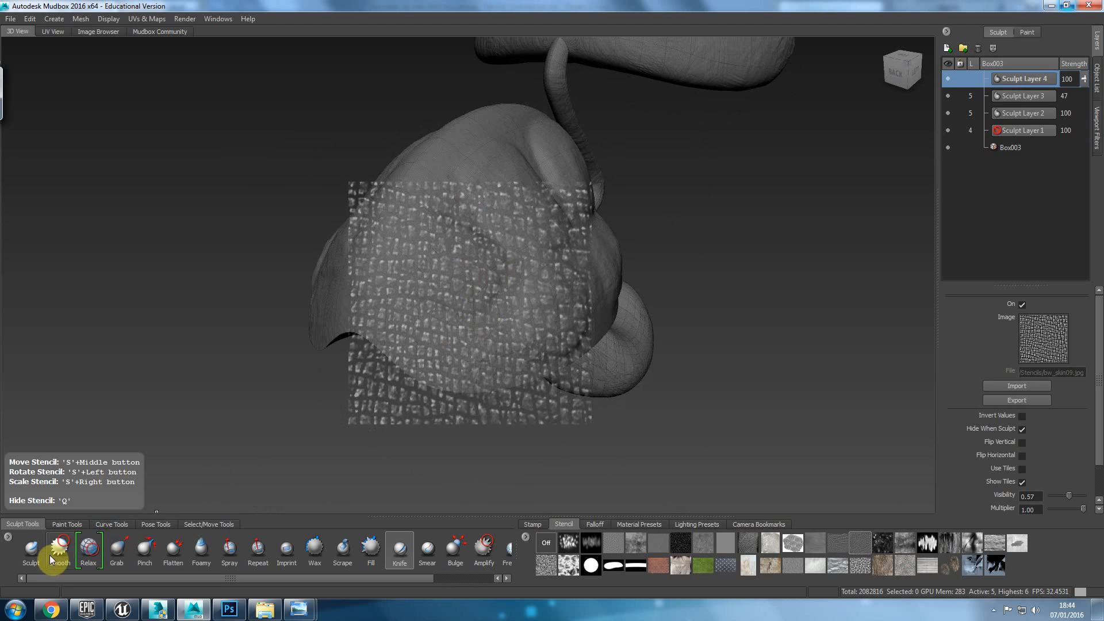
{"action": "left_click", "coordinate": [32, 549]}
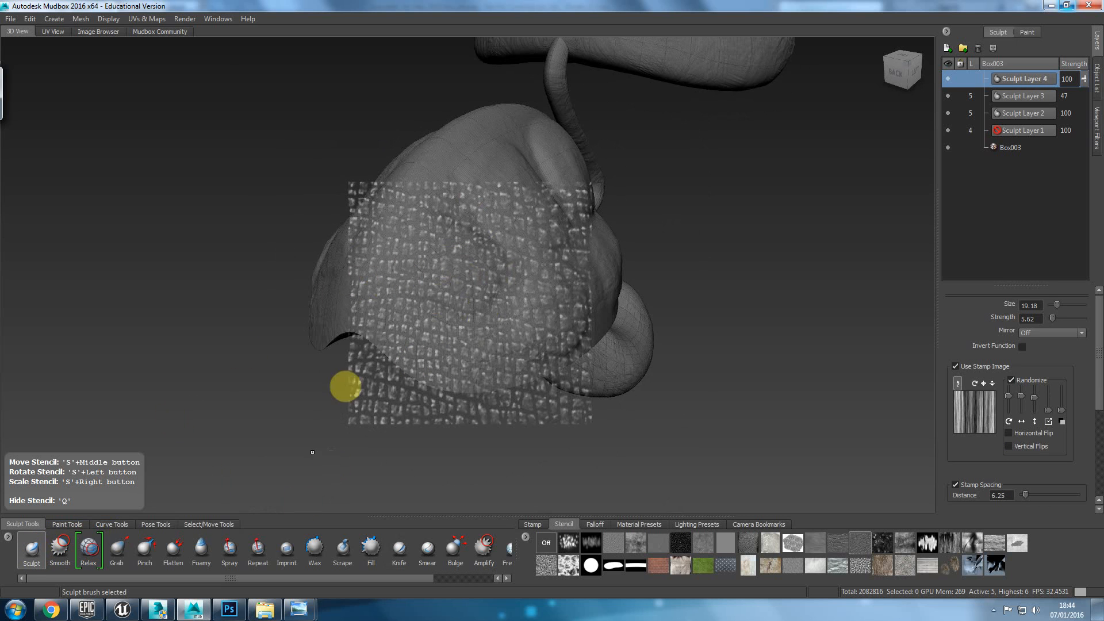
{"action": "key", "text": "q"}
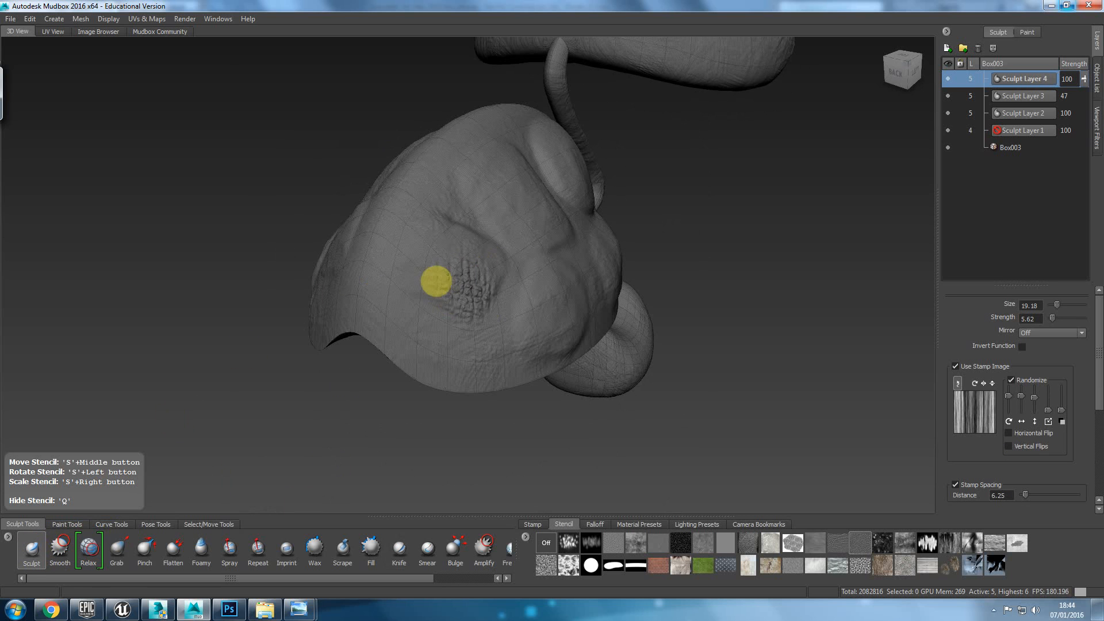
{"action": "key", "text": "q"}
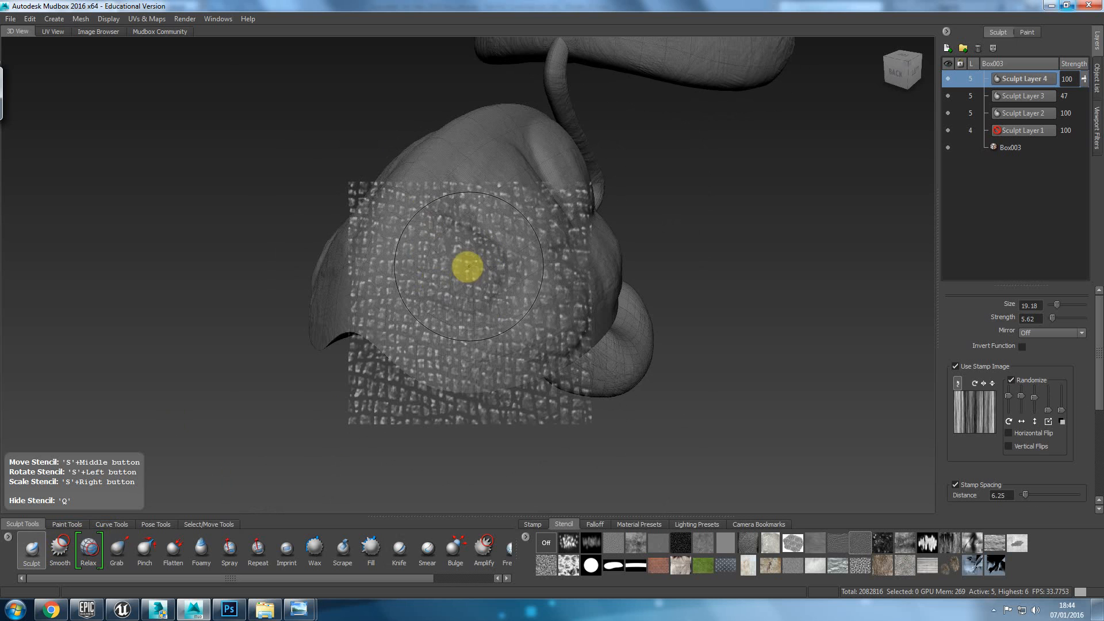
{"action": "key", "text": "q"}
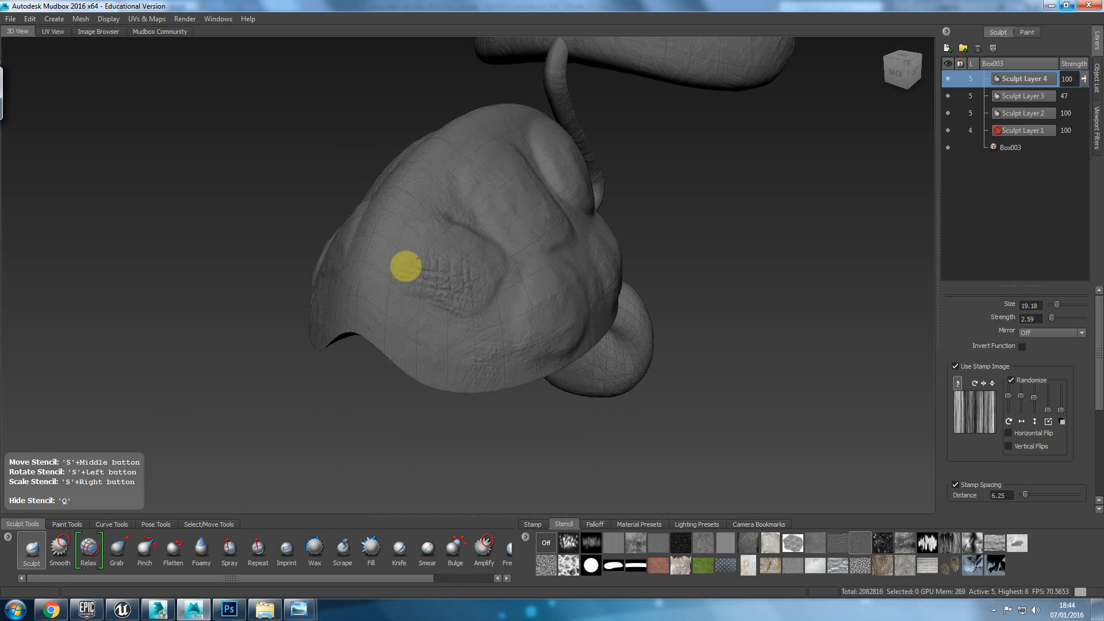
Step: Try to brush unmirrored scale texture over the shell's back, and discard the layer holding it
{"action": "left_click_drag", "start_coordinate": [458, 314], "coordinate": [463, 302]}
{"action": "middle_click_drag", "start_coordinate": [462, 313], "coordinate": [476, 357]}
{"action": "mouse_move", "coordinate": [526, 338]}
{"action": "left_mouse_down"}
{"action": "mouse_move", "coordinate": [473, 355]}
{"action": "mouse_move", "coordinate": [362, 276]}
{"action": "mouse_move", "coordinate": [428, 319]}
{"action": "left_mouse_up"}
{"action": "mouse_move", "coordinate": [564, 278]}
{"action": "middle_mouse_down"}
{"action": "mouse_move", "coordinate": [582, 276]}
{"action": "mouse_move", "coordinate": [605, 231]}
{"action": "middle_mouse_up"}
{"action": "left_click_drag", "start_coordinate": [570, 266], "coordinate": [529, 264]}
{"action": "mouse_move", "coordinate": [527, 300]}
{"action": "left_mouse_down"}
{"action": "mouse_move", "coordinate": [498, 213]}
{"action": "mouse_move", "coordinate": [468, 247]}
{"action": "mouse_move", "coordinate": [469, 266]}
{"action": "left_mouse_up"}
{"action": "mouse_move", "coordinate": [506, 259]}
{"action": "middle_mouse_down", "text": "alt"}
{"action": "mouse_move", "coordinate": [539, 303]}
{"action": "mouse_move", "coordinate": [526, 282]}
{"action": "middle_mouse_up", "text": "alt"}
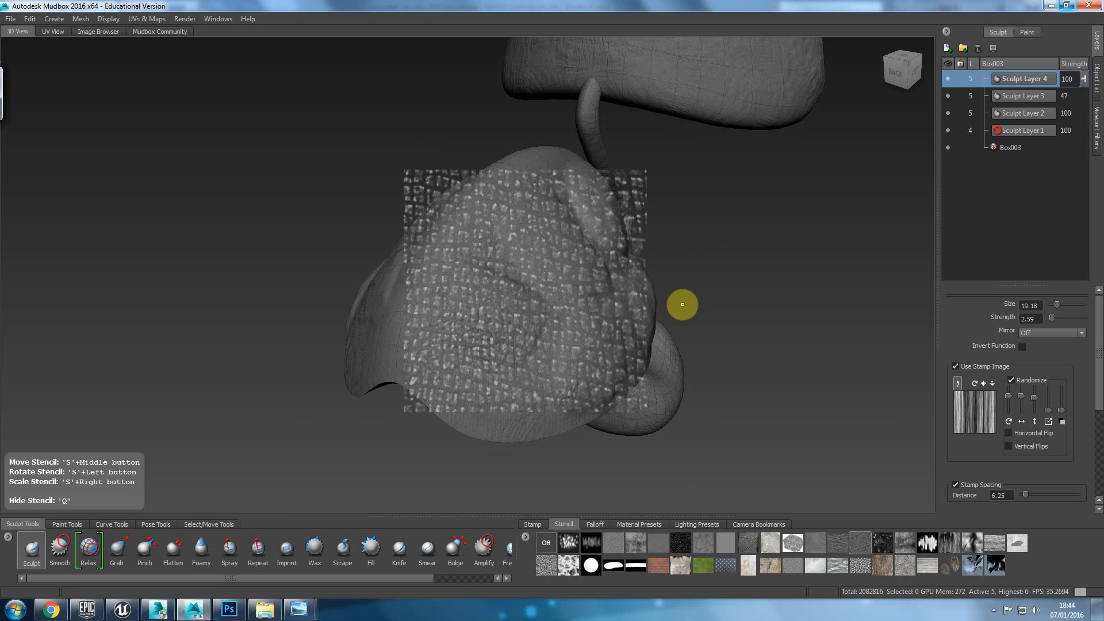
{"action": "key", "text": "ctrl+z"}
{"action": "key", "text": "ctrl+z"}
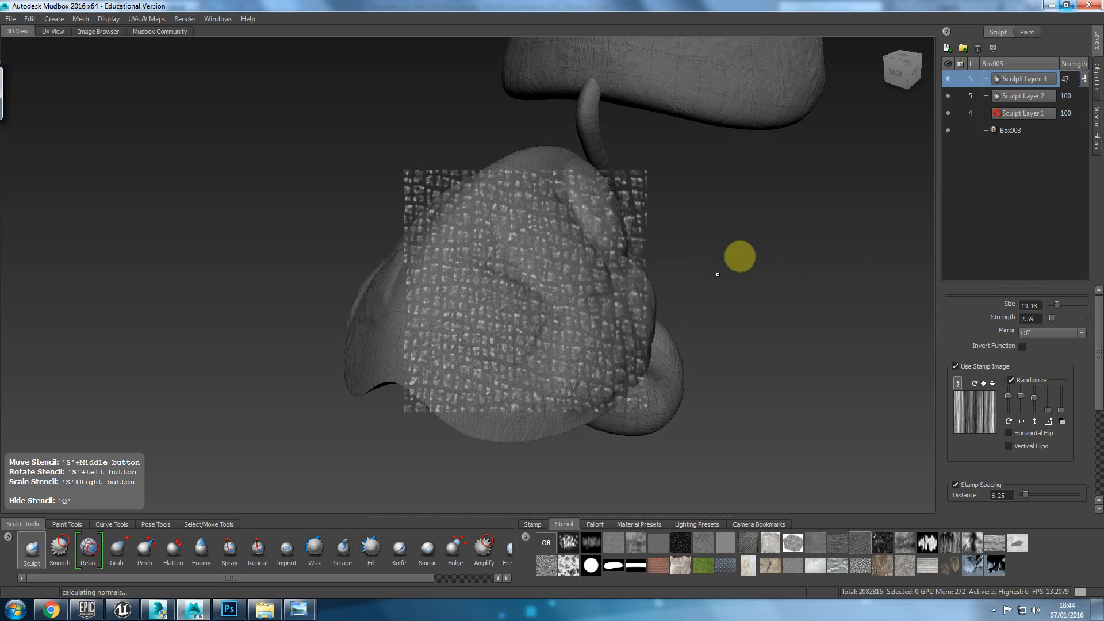
Step: Create a fresh sculpt layer for the scale texture and set the brush mirroring to X
{"action": "left_click", "coordinate": [948, 48]}
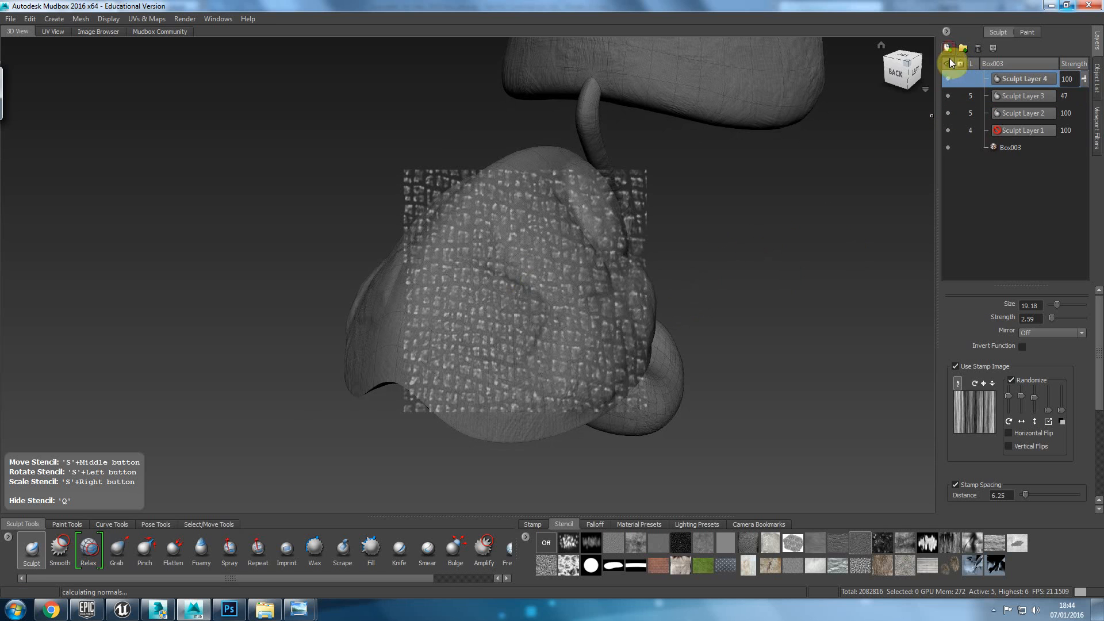
{"action": "left_click", "coordinate": [1051, 333]}
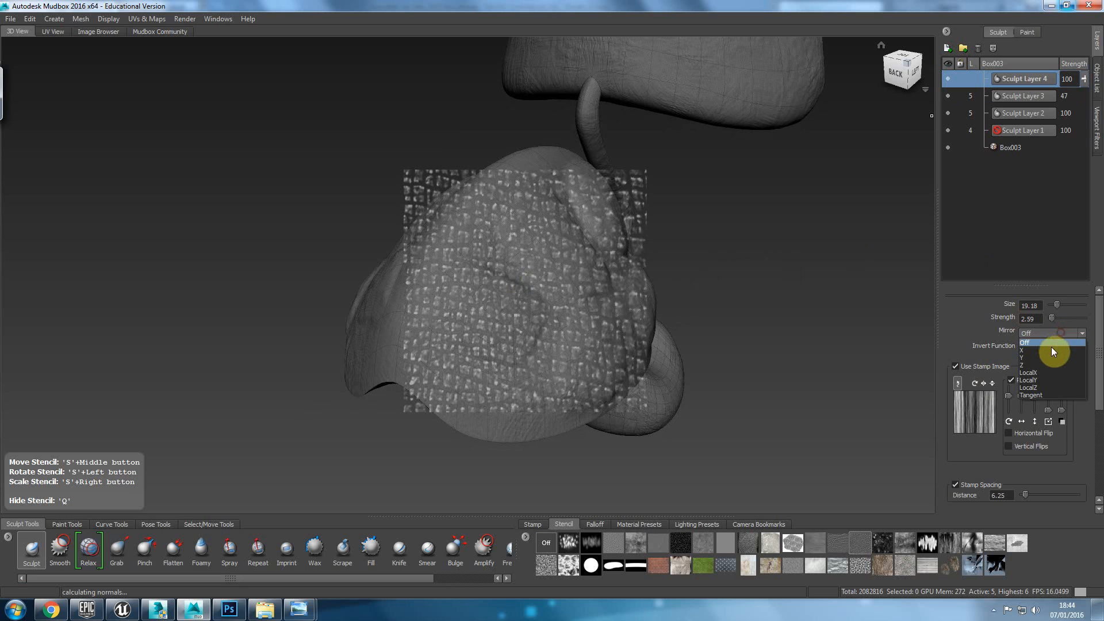
{"action": "left_click", "coordinate": [1043, 349]}
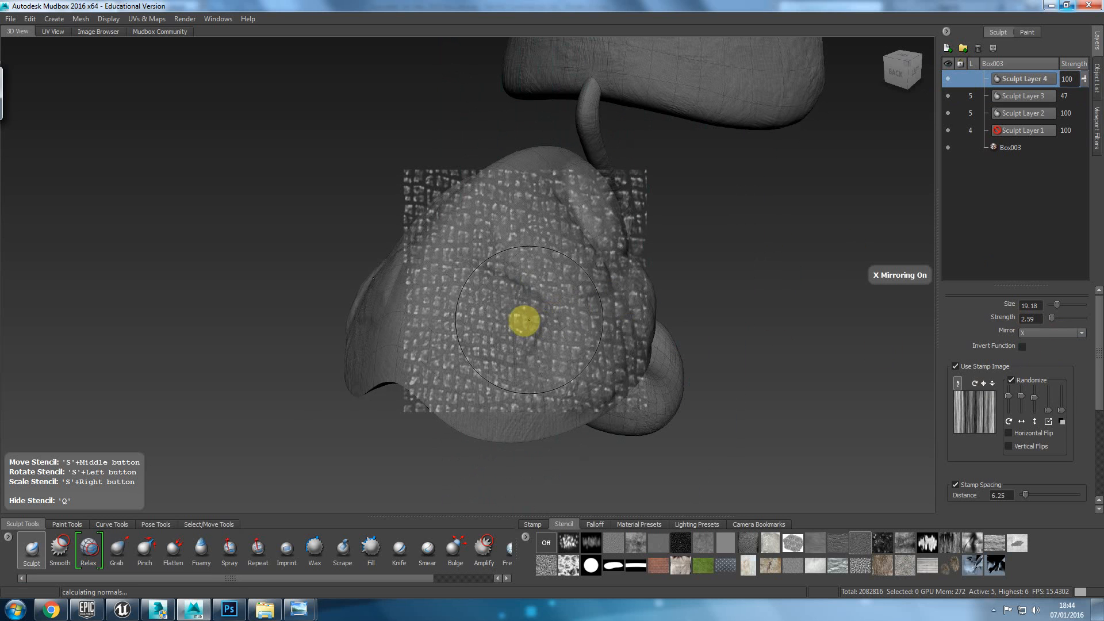
Step: Brush mirrored scale texture over the shell's lower back plate and the area below it, shifting the stencil between strokes
{"action": "mouse_move", "coordinate": [496, 309]}
{"action": "left_mouse_down"}
{"action": "mouse_move", "coordinate": [492, 318]}
{"action": "mouse_move", "coordinate": [448, 303]}
{"action": "left_mouse_up"}
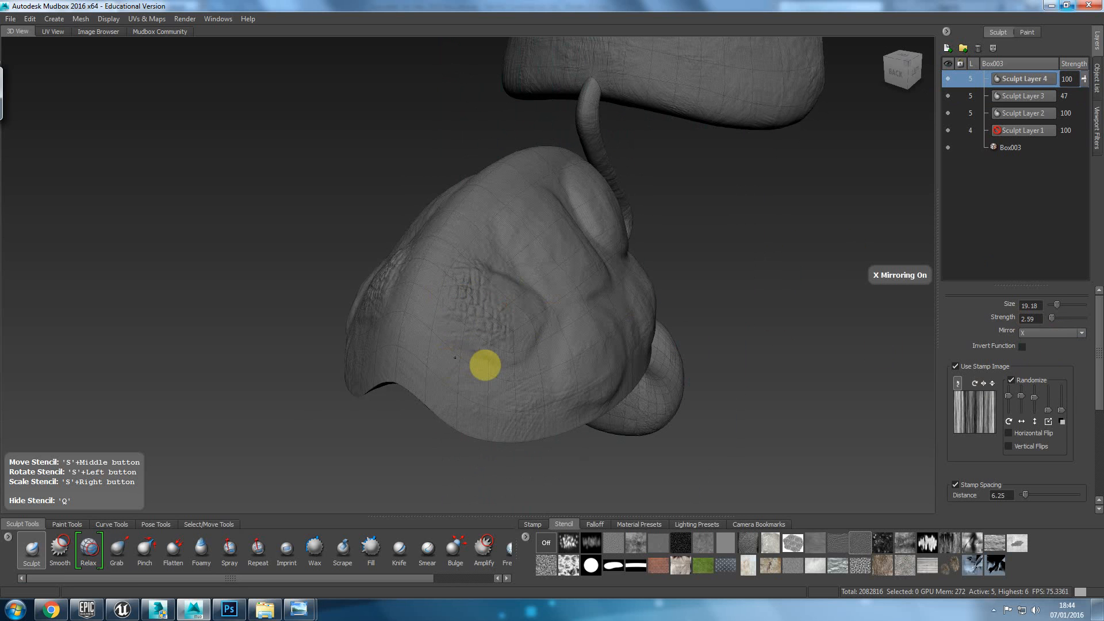
{"action": "left_click_drag", "start_coordinate": [467, 354], "coordinate": [519, 322]}
{"action": "key", "text": "ctrl+z"}
{"action": "middle_click_drag", "start_coordinate": [510, 342], "coordinate": [500, 399]}
{"action": "mouse_move", "coordinate": [502, 393]}
{"action": "left_mouse_down"}
{"action": "mouse_move", "coordinate": [459, 395]}
{"action": "mouse_move", "coordinate": [507, 378]}
{"action": "left_mouse_up"}
{"action": "left_click_drag", "start_coordinate": [471, 325], "coordinate": [488, 330]}
{"action": "middle_click_drag", "start_coordinate": [494, 333], "coordinate": [466, 336]}
{"action": "left_click_drag", "start_coordinate": [465, 337], "coordinate": [425, 348]}
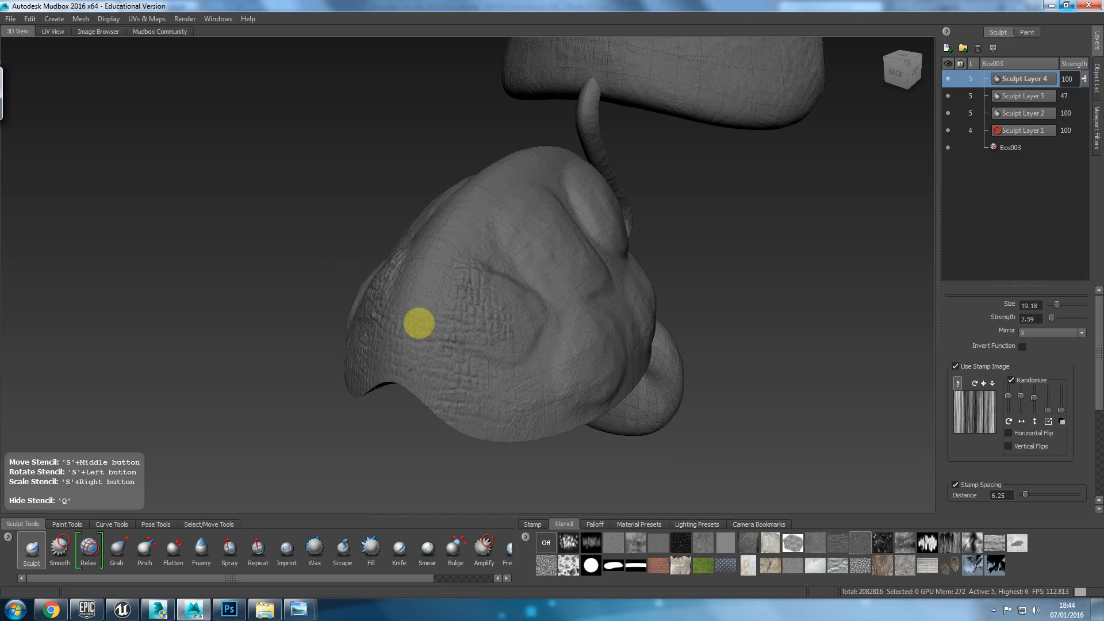
Step: Extend the scale texture over the upper back of the shell and toward its outer side
{"action": "left_click_drag", "start_coordinate": [490, 229], "coordinate": [500, 246]}
{"action": "mouse_move", "coordinate": [546, 281]}
{"action": "middle_mouse_down"}
{"action": "mouse_move", "coordinate": [585, 286]}
{"action": "mouse_move", "coordinate": [627, 255]}
{"action": "middle_mouse_up"}
{"action": "left_click_drag", "start_coordinate": [570, 331], "coordinate": [571, 351]}
{"action": "left_click_drag", "start_coordinate": [560, 413], "coordinate": [609, 371]}
{"action": "middle_click_drag", "start_coordinate": [634, 308], "coordinate": [673, 284]}
{"action": "left_click_drag", "start_coordinate": [627, 277], "coordinate": [615, 302]}
Step: Brush scales over the rear and lower plates on the shell's side, repositioning the stencil as needed
{"action": "mouse_move", "coordinate": [615, 346]}
{"action": "left_mouse_down", "text": "alt"}
{"action": "mouse_move", "coordinate": [592, 345]}
{"action": "mouse_move", "coordinate": [555, 468]}
{"action": "mouse_move", "coordinate": [412, 320]}
{"action": "mouse_move", "coordinate": [397, 343]}
{"action": "mouse_move", "coordinate": [431, 347]}
{"action": "left_mouse_up", "text": "alt"}
{"action": "middle_click_drag", "start_coordinate": [431, 346], "coordinate": [409, 379]}
{"action": "left_click_drag", "start_coordinate": [406, 377], "coordinate": [360, 315]}
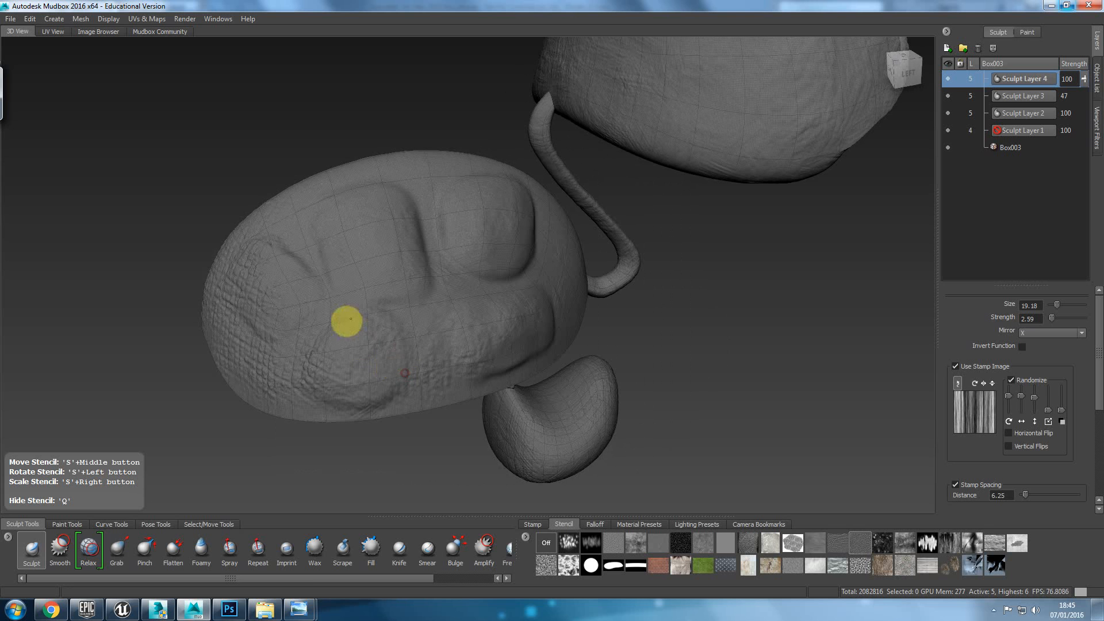
{"action": "left_click_drag", "start_coordinate": [324, 252], "coordinate": [288, 217]}
{"action": "middle_click_drag", "start_coordinate": [379, 284], "coordinate": [326, 242]}
{"action": "left_click_drag", "start_coordinate": [292, 230], "coordinate": [295, 226]}
{"action": "left_click_drag", "start_coordinate": [315, 264], "coordinate": [404, 251]}
{"action": "middle_click_drag", "start_coordinate": [349, 278], "coordinate": [393, 212]}
{"action": "left_click_drag", "start_coordinate": [396, 169], "coordinate": [345, 207]}
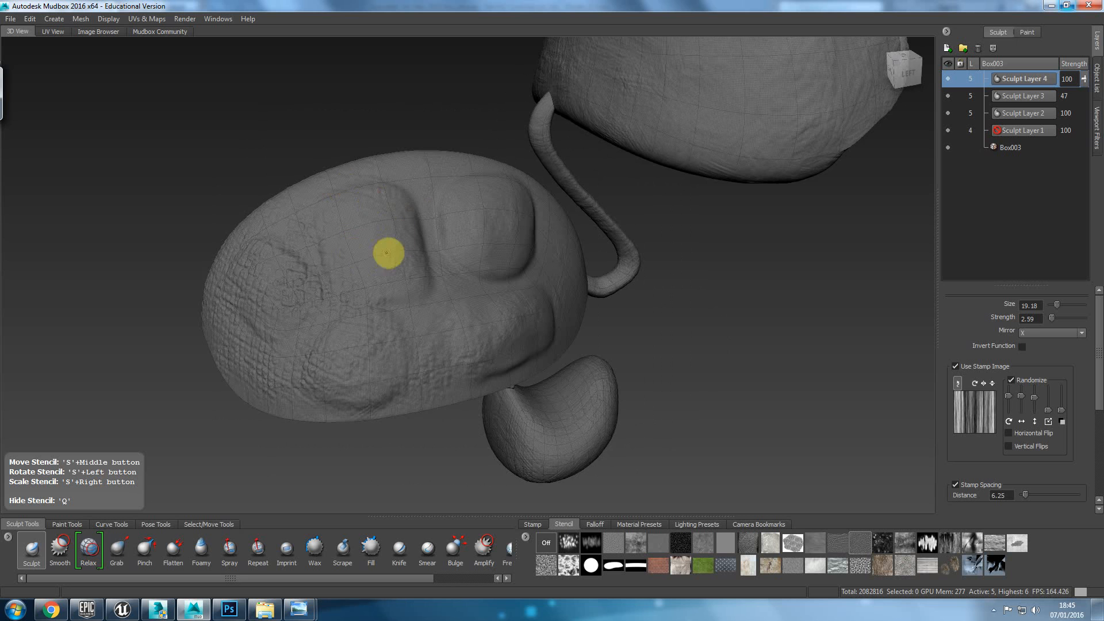
Step: Stencil scales over the shell's upper middle plate and the edge of the neighbouring front plate
{"action": "left_click_drag", "start_coordinate": [454, 220], "coordinate": [451, 225]}
{"action": "middle_click_drag", "start_coordinate": [451, 227], "coordinate": [491, 261]}
{"action": "mouse_move", "coordinate": [491, 263]}
{"action": "left_mouse_down"}
{"action": "mouse_move", "coordinate": [449, 304]}
{"action": "mouse_move", "coordinate": [424, 266]}
{"action": "left_mouse_up"}
{"action": "middle_click_drag", "start_coordinate": [410, 256], "coordinate": [387, 251]}
{"action": "left_click_drag", "start_coordinate": [387, 251], "coordinate": [362, 249]}
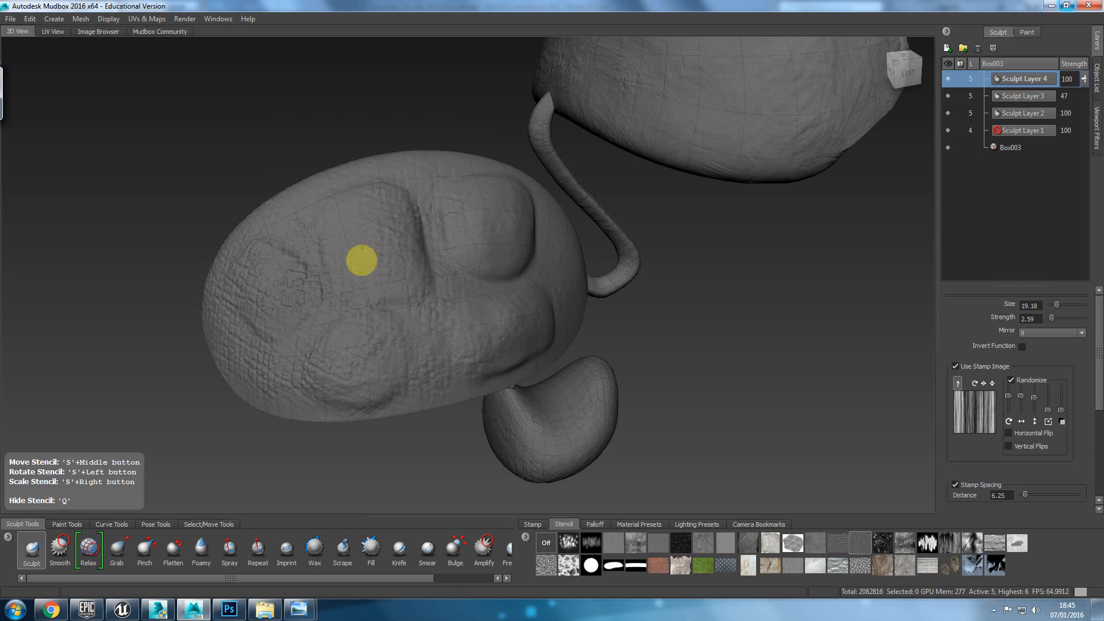
{"action": "left_click_drag", "start_coordinate": [337, 203], "coordinate": [344, 205]}
{"action": "middle_click_drag", "start_coordinate": [379, 221], "coordinate": [349, 217]}
{"action": "mouse_move", "coordinate": [339, 180]}
{"action": "left_mouse_down"}
{"action": "mouse_move", "coordinate": [310, 201]}
{"action": "mouse_move", "coordinate": [333, 210]}
{"action": "left_mouse_up"}
{"action": "middle_click_drag", "start_coordinate": [387, 236], "coordinate": [506, 223]}
{"action": "left_click_drag", "start_coordinate": [457, 202], "coordinate": [451, 188]}
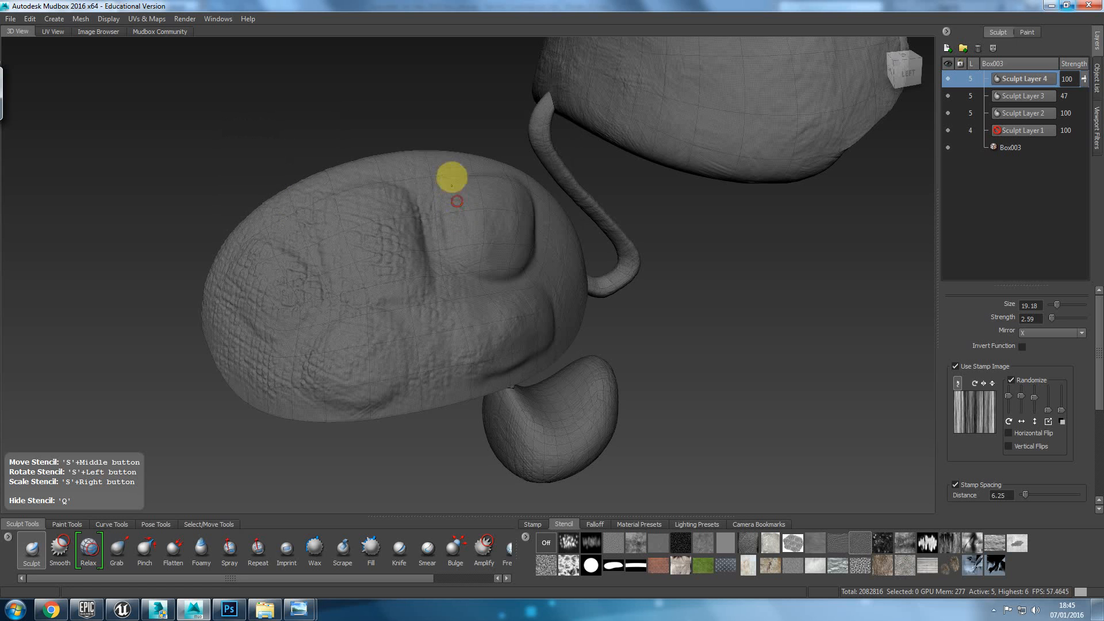
Step: Cover the front plates and the shell's front end near the neck with scale texture
{"action": "left_click_drag", "start_coordinate": [549, 334], "coordinate": [558, 318]}
{"action": "mouse_move", "coordinate": [552, 296]}
{"action": "middle_mouse_down"}
{"action": "mouse_move", "coordinate": [510, 316]}
{"action": "mouse_move", "coordinate": [532, 305]}
{"action": "middle_mouse_up"}
{"action": "left_click_drag", "start_coordinate": [564, 290], "coordinate": [567, 282], "text": "alt"}
{"action": "middle_click_drag", "start_coordinate": [547, 293], "coordinate": [543, 339]}
{"action": "right_click_drag", "start_coordinate": [541, 341], "coordinate": [547, 339]}
{"action": "mouse_move", "coordinate": [547, 340]}
{"action": "left_mouse_down", "text": "alt"}
{"action": "mouse_move", "coordinate": [472, 348]}
{"action": "mouse_move", "coordinate": [486, 353]}
{"action": "mouse_move", "coordinate": [399, 325]}
{"action": "mouse_move", "coordinate": [506, 353]}
{"action": "mouse_move", "coordinate": [470, 322]}
{"action": "mouse_move", "coordinate": [572, 412]}
{"action": "mouse_move", "coordinate": [495, 380]}
{"action": "mouse_move", "coordinate": [497, 340]}
{"action": "left_mouse_up", "text": "alt"}
{"action": "key", "text": "q"}
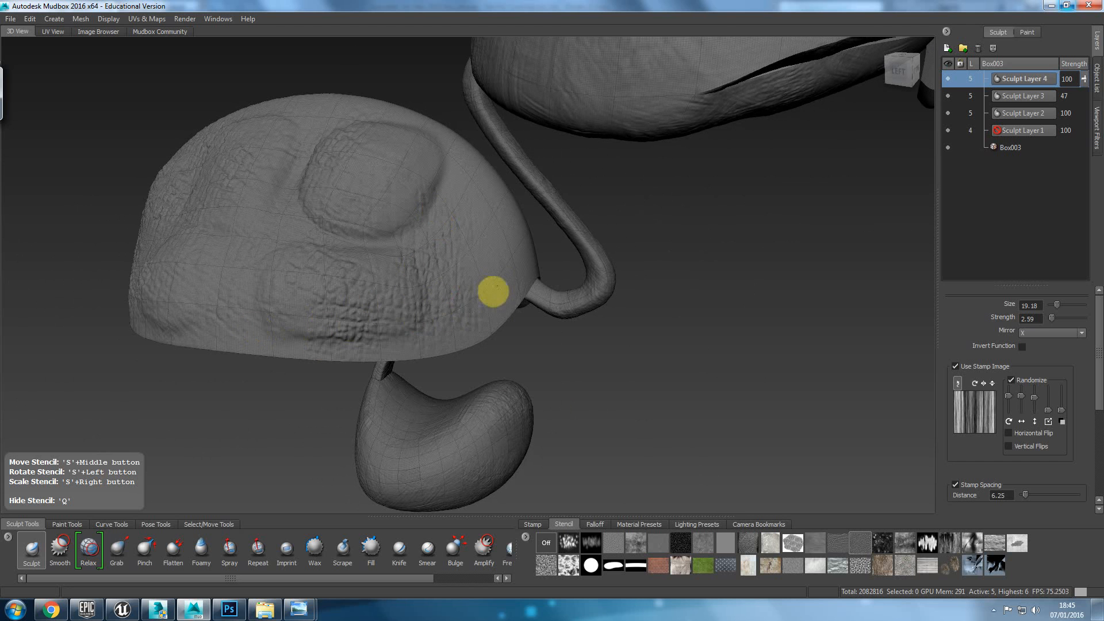
{"action": "left_click_drag", "start_coordinate": [477, 287], "coordinate": [469, 292]}
{"action": "middle_click_drag", "start_coordinate": [481, 280], "coordinate": [496, 239]}
{"action": "left_click_drag", "start_coordinate": [477, 261], "coordinate": [426, 190]}
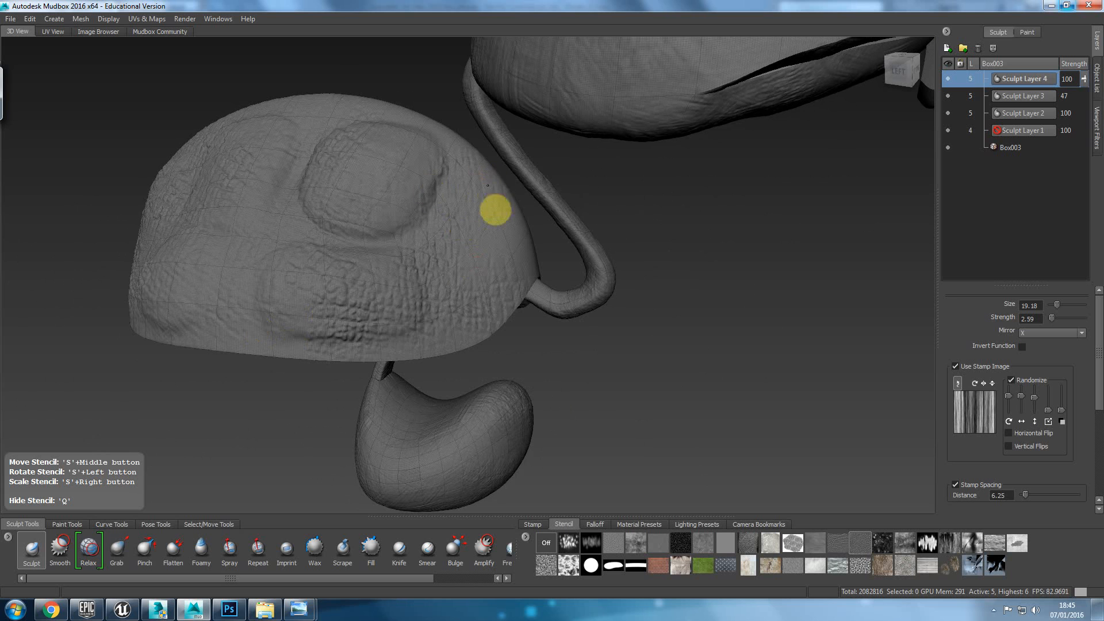
Step: Brush scales over the top of the shell and fill the gaps around its upper plates
{"action": "mouse_move", "coordinate": [498, 258]}
{"action": "left_mouse_down", "text": "alt"}
{"action": "mouse_move", "coordinate": [456, 291]}
{"action": "mouse_move", "coordinate": [459, 234]}
{"action": "mouse_move", "coordinate": [365, 180]}
{"action": "mouse_move", "coordinate": [425, 210]}
{"action": "left_mouse_up", "text": "alt"}
{"action": "middle_click_drag", "start_coordinate": [439, 222], "coordinate": [300, 179]}
{"action": "left_click_drag", "start_coordinate": [297, 177], "coordinate": [231, 178]}
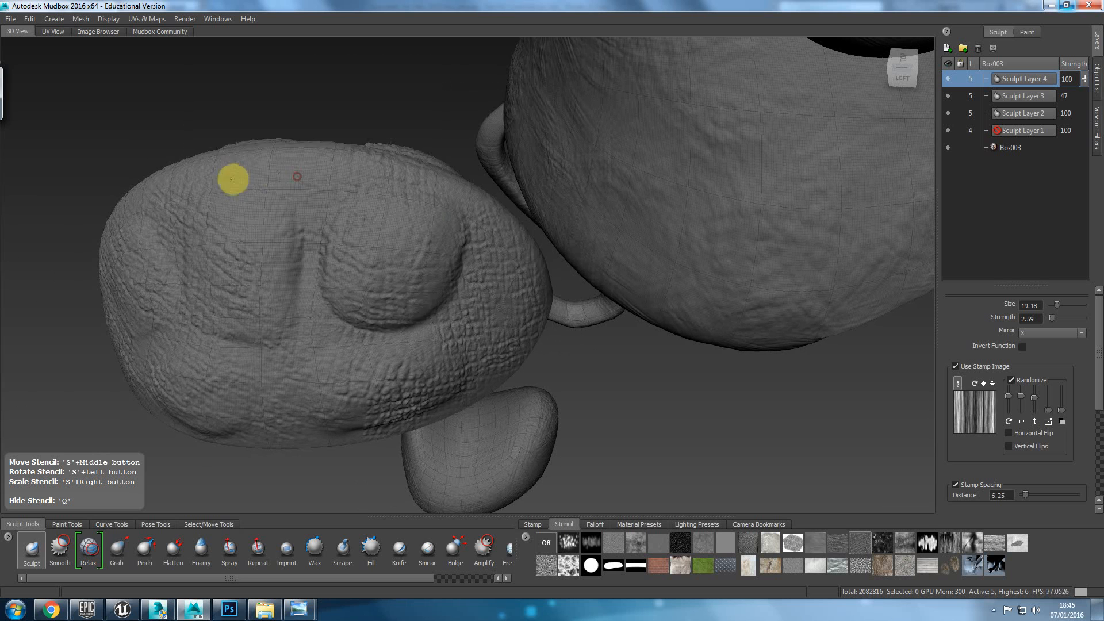
{"action": "left_click_drag", "start_coordinate": [324, 299], "coordinate": [346, 292]}
{"action": "middle_click_drag", "start_coordinate": [372, 261], "coordinate": [438, 336]}
{"action": "mouse_move", "coordinate": [440, 331]}
{"action": "left_mouse_down"}
{"action": "mouse_move", "coordinate": [450, 279]}
{"action": "mouse_move", "coordinate": [451, 362]}
{"action": "left_mouse_up"}
{"action": "middle_click_drag", "start_coordinate": [452, 370], "coordinate": [536, 552]}
Step: Apply the stencilled scale texture to the outer side and bottom of the foot below the shell
{"action": "mouse_move", "coordinate": [550, 379]}
{"action": "left_mouse_down", "text": "alt"}
{"action": "mouse_move", "coordinate": [537, 346]}
{"action": "mouse_move", "coordinate": [413, 411]}
{"action": "left_mouse_up", "text": "alt"}
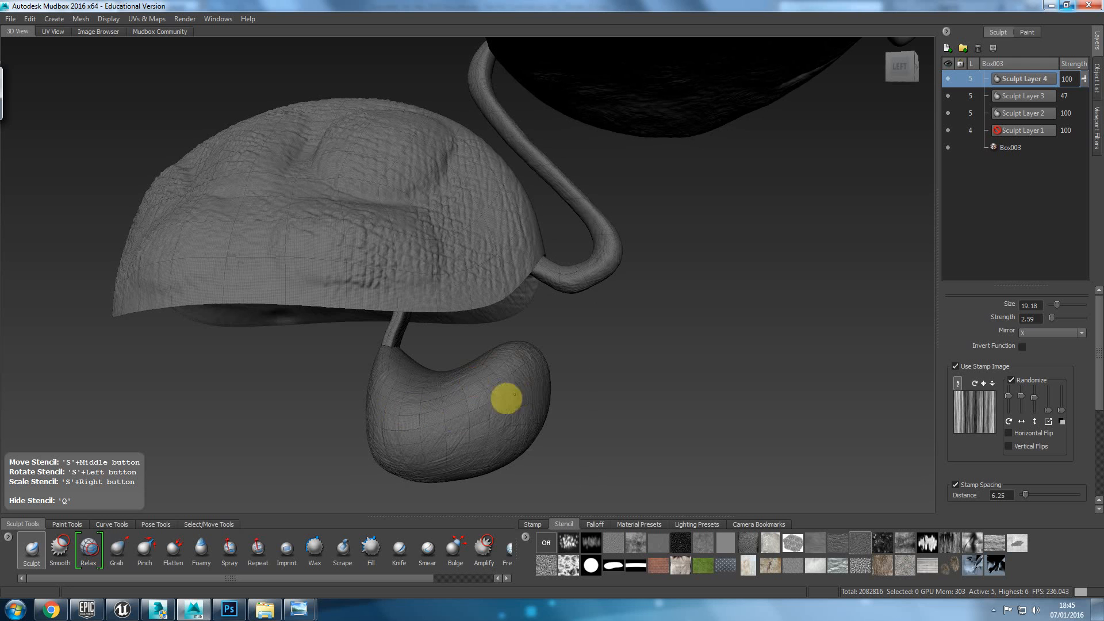
{"action": "mouse_move", "coordinate": [503, 424]}
{"action": "left_mouse_down", "text": "alt"}
{"action": "mouse_move", "coordinate": [451, 424]}
{"action": "mouse_move", "coordinate": [433, 447]}
{"action": "mouse_move", "coordinate": [377, 430]}
{"action": "mouse_move", "coordinate": [429, 421]}
{"action": "left_mouse_up", "text": "alt"}
{"action": "mouse_move", "coordinate": [429, 420]}
{"action": "middle_mouse_down", "text": "alt"}
{"action": "mouse_move", "coordinate": [665, 407]}
{"action": "mouse_move", "coordinate": [641, 408]}
{"action": "middle_mouse_up", "text": "alt"}
{"action": "left_click_drag", "start_coordinate": [624, 410], "coordinate": [578, 404], "text": "alt"}
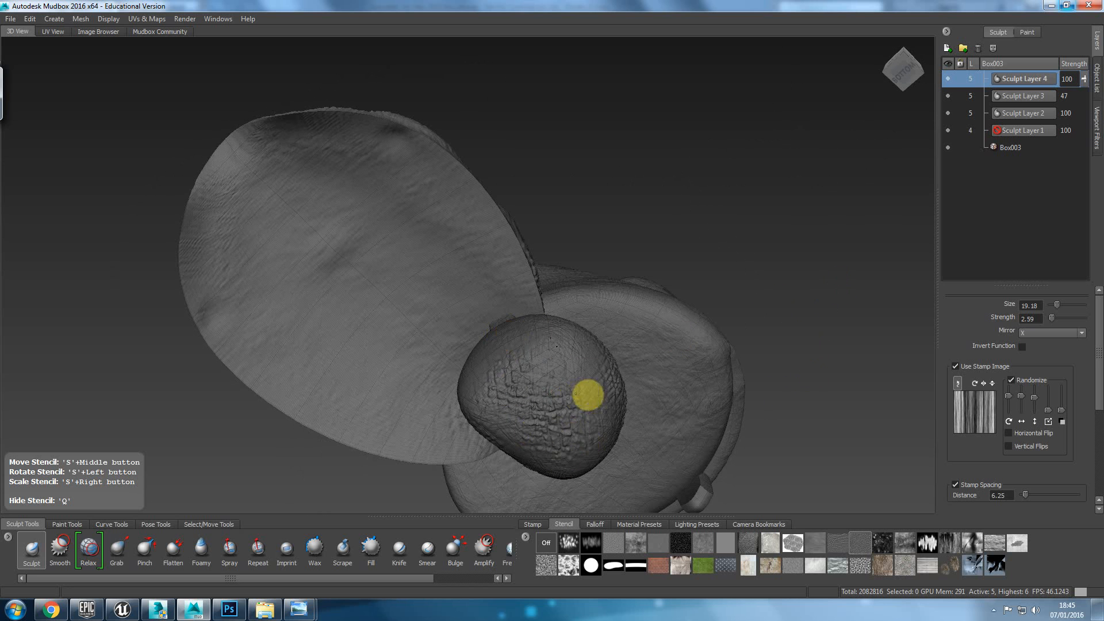
{"action": "mouse_move", "coordinate": [522, 390]}
{"action": "left_mouse_down", "text": "alt"}
{"action": "mouse_move", "coordinate": [604, 424]}
{"action": "mouse_move", "coordinate": [592, 402]}
{"action": "mouse_move", "coordinate": [525, 390]}
{"action": "mouse_move", "coordinate": [508, 372]}
{"action": "left_mouse_up", "text": "alt"}
{"action": "left_click_drag", "start_coordinate": [505, 343], "coordinate": [515, 350], "text": "alt"}
Step: Stencil scales over the remaining side of the foot, up toward its leg
{"action": "right_click_drag", "start_coordinate": [543, 408], "coordinate": [540, 395], "text": "alt"}
{"action": "middle_click_drag", "start_coordinate": [540, 395], "coordinate": [540, 394], "text": "alt"}
{"action": "key", "text": "q"}
{"action": "key", "text": "q"}
{"action": "mouse_move", "coordinate": [562, 402]}
{"action": "left_mouse_down", "text": "alt"}
{"action": "mouse_move", "coordinate": [446, 369]}
{"action": "mouse_move", "coordinate": [596, 365]}
{"action": "mouse_move", "coordinate": [533, 367]}
{"action": "mouse_move", "coordinate": [546, 383]}
{"action": "mouse_move", "coordinate": [632, 339]}
{"action": "mouse_move", "coordinate": [603, 320]}
{"action": "mouse_move", "coordinate": [584, 412]}
{"action": "left_mouse_up", "text": "alt"}
{"action": "middle_click_drag", "start_coordinate": [463, 323], "coordinate": [516, 320], "text": "alt"}
{"action": "key", "text": "q"}
{"action": "key", "text": "q"}
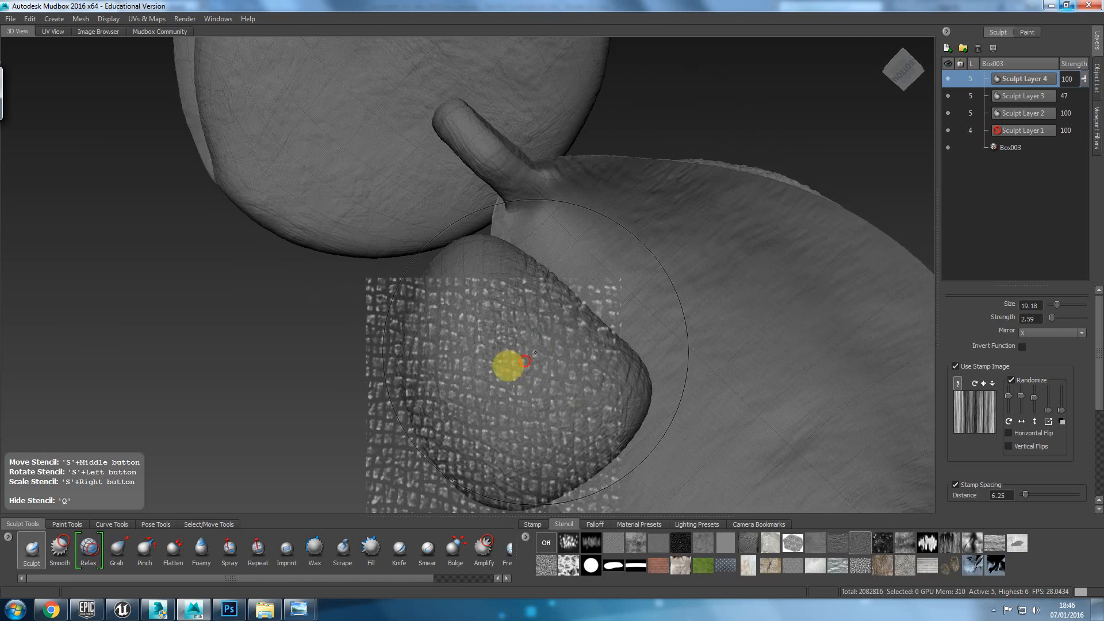
{"action": "key", "text": "q"}
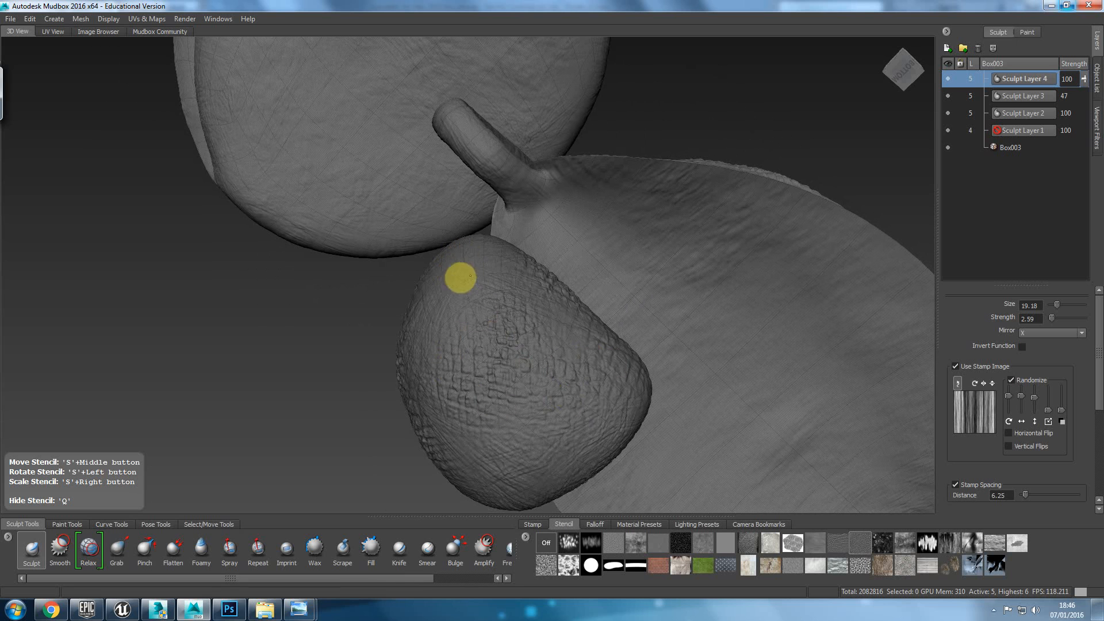
{"action": "key", "text": "q"}
Step: Switch to the bw_skin04.jpg stencil and brush its skin texture over the front of the face beside the scar
{"action": "left_click_drag", "start_coordinate": [542, 340], "coordinate": [672, 368], "text": "alt"}
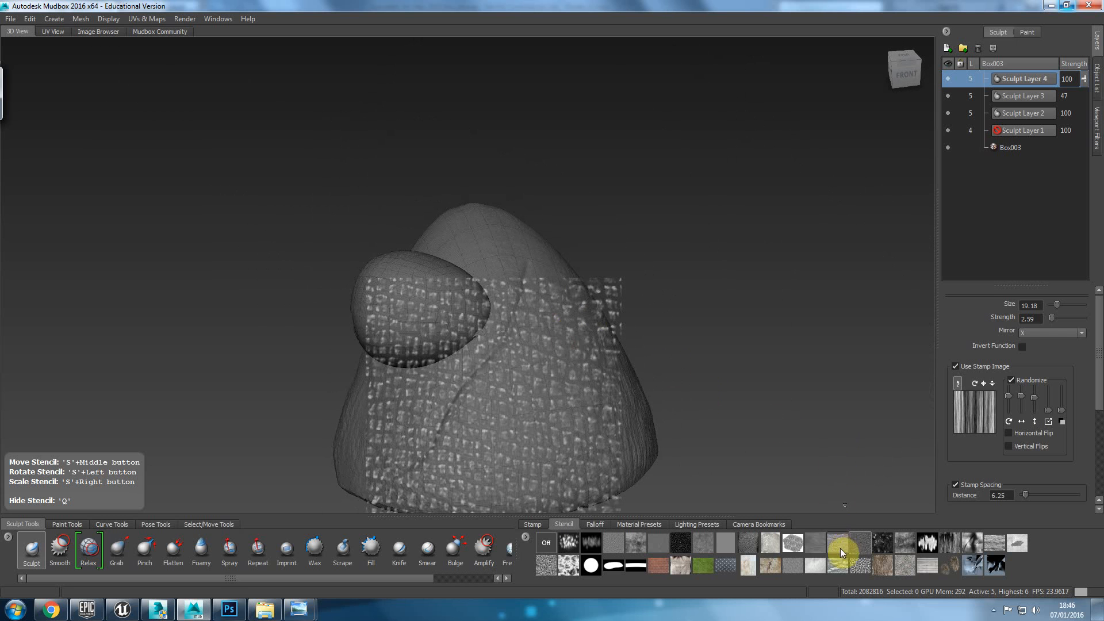
{"action": "left_click", "coordinate": [840, 544]}
{"action": "left_click", "coordinate": [863, 545]}
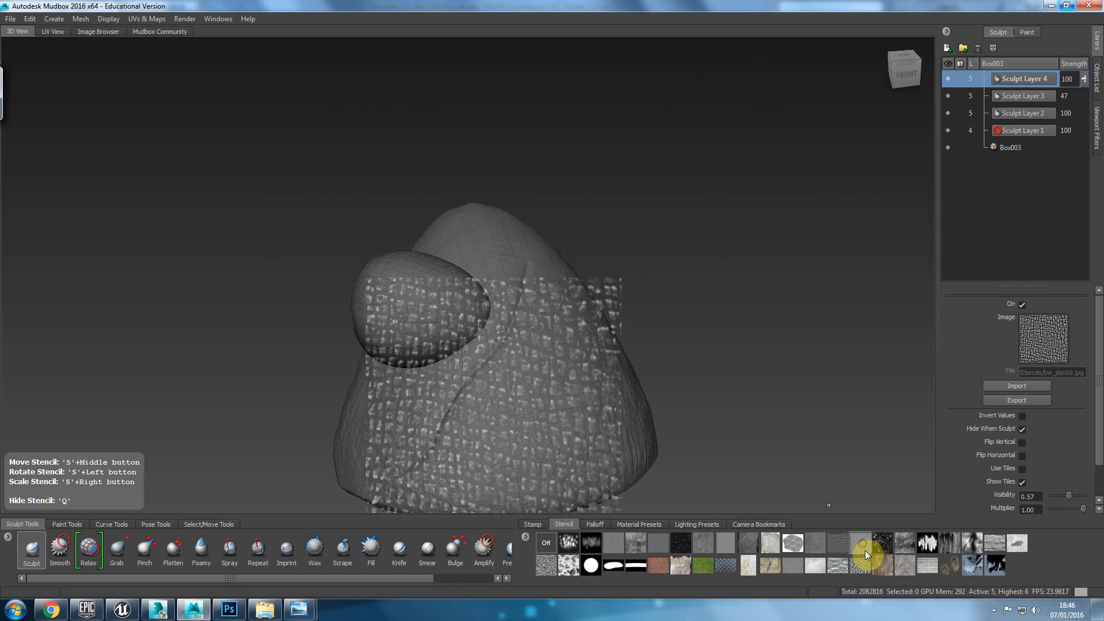
{"action": "left_click", "coordinate": [748, 542]}
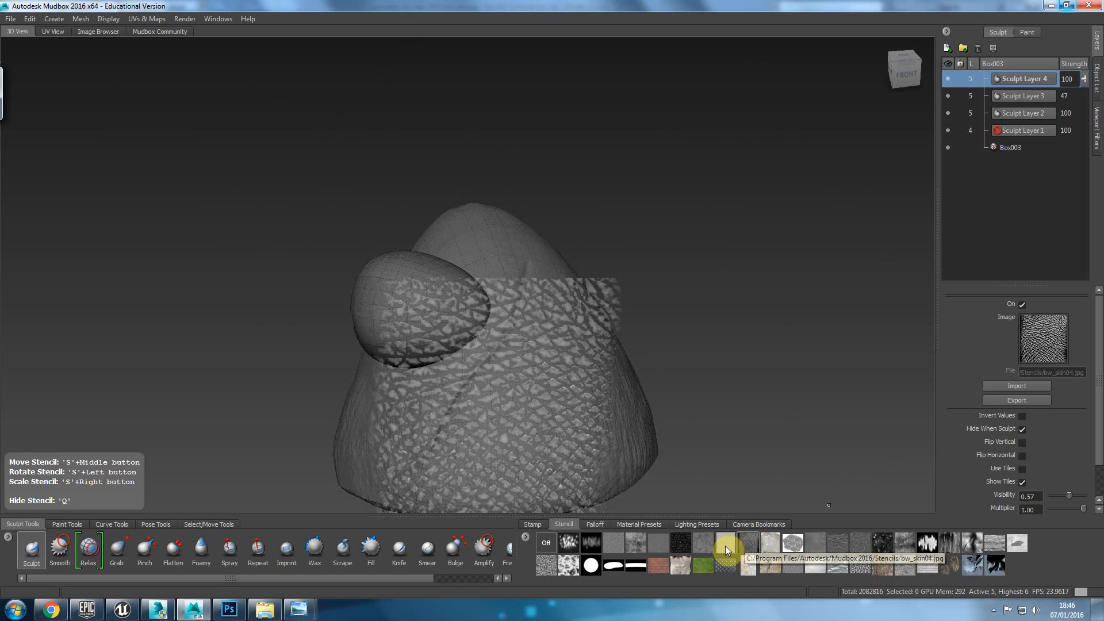
{"action": "left_click_drag", "start_coordinate": [542, 402], "coordinate": [505, 395], "text": "alt"}
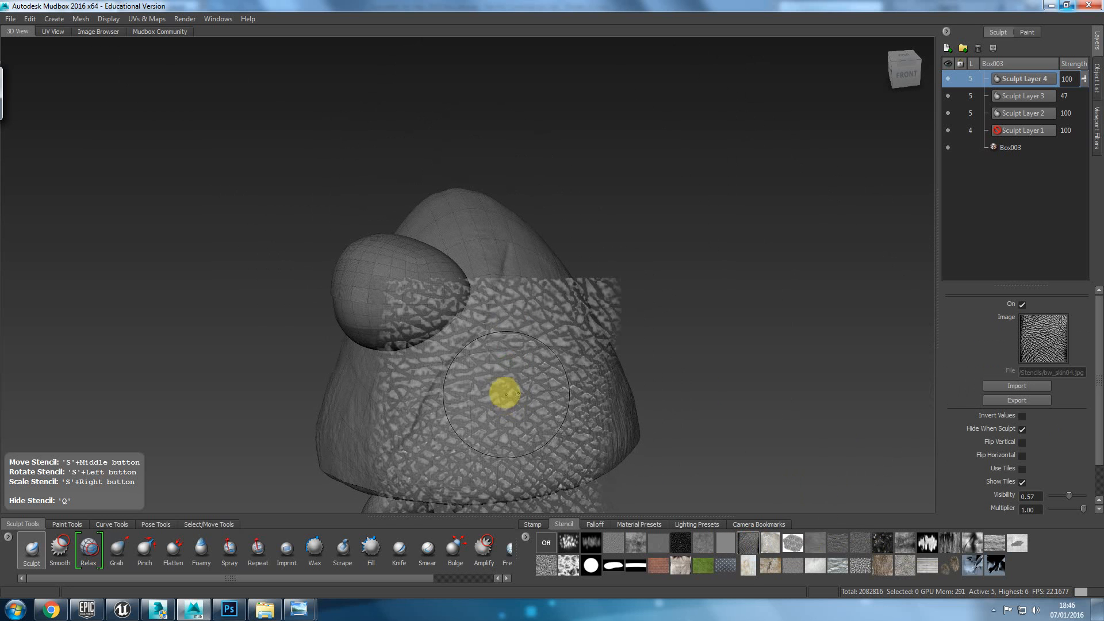
{"action": "middle_click_drag", "start_coordinate": [506, 386], "coordinate": [512, 355]}
{"action": "left_click_drag", "start_coordinate": [528, 376], "coordinate": [500, 390]}
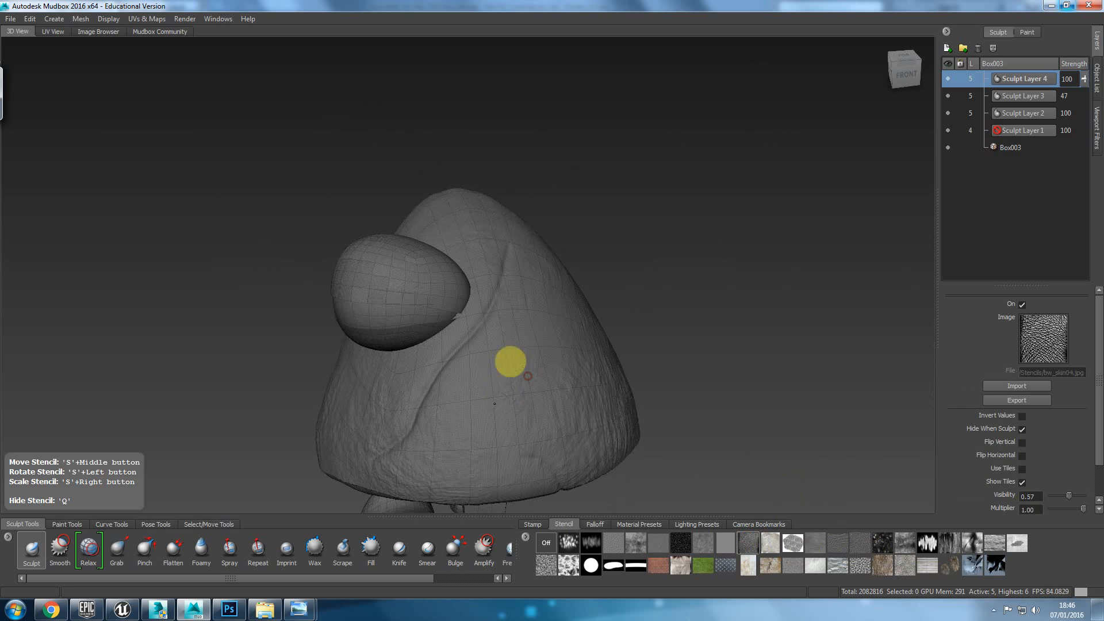
{"action": "left_click_drag", "start_coordinate": [459, 464], "coordinate": [362, 436]}
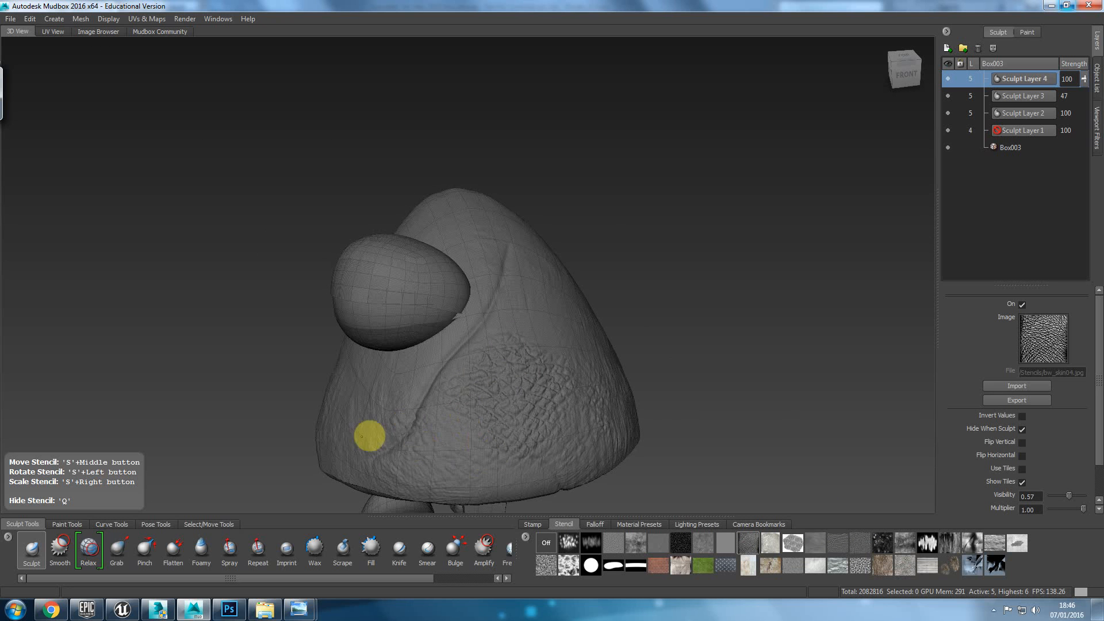
Step: Stencil the skin texture over the cheek below the eye and along the side of the head
{"action": "mouse_move", "coordinate": [449, 402]}
{"action": "left_mouse_down", "text": "alt"}
{"action": "mouse_move", "coordinate": [540, 384]}
{"action": "mouse_move", "coordinate": [537, 396]}
{"action": "left_mouse_up", "text": "alt"}
{"action": "middle_click_drag", "start_coordinate": [528, 360], "coordinate": [588, 352]}
{"action": "left_click_drag", "start_coordinate": [621, 332], "coordinate": [554, 362]}
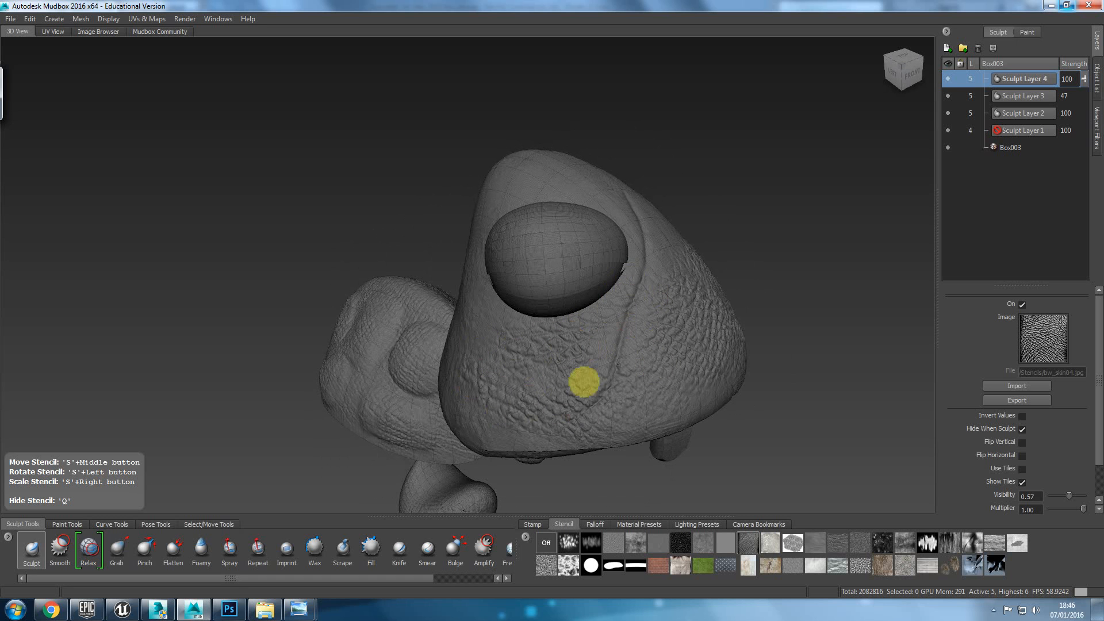
{"action": "left_click_drag", "start_coordinate": [482, 389], "coordinate": [689, 391], "text": "alt"}
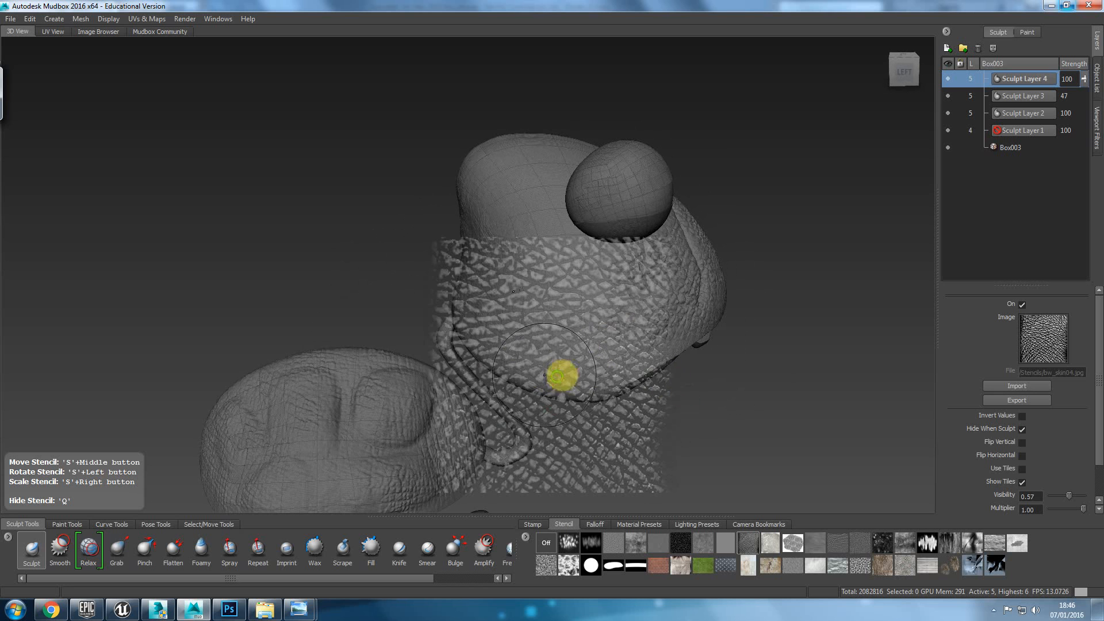
{"action": "left_click_drag", "start_coordinate": [590, 338], "coordinate": [601, 326]}
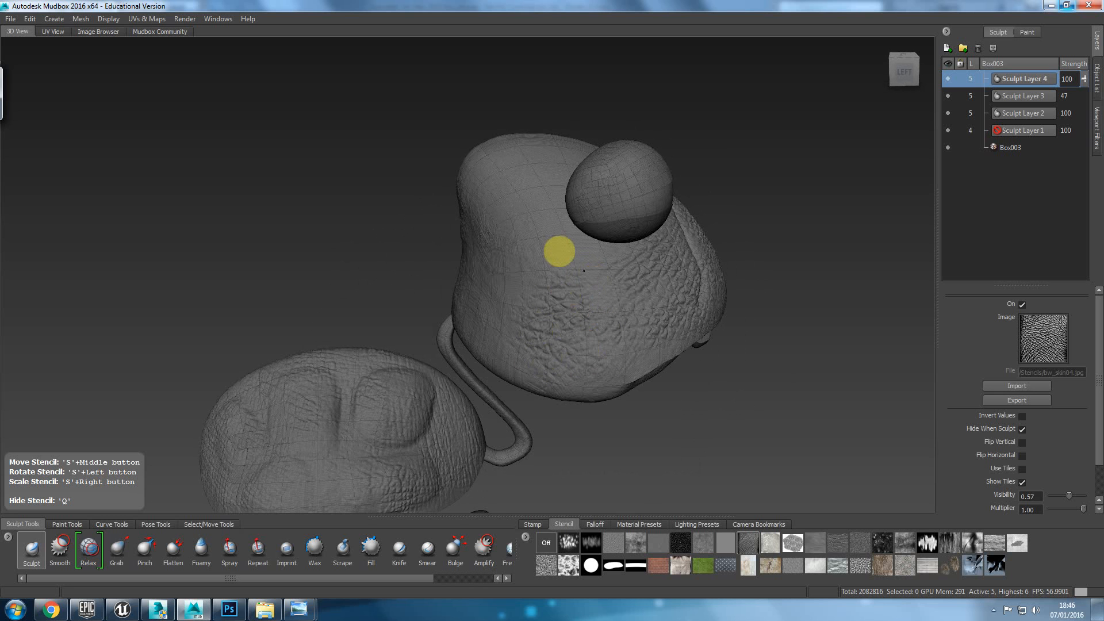
Step: Continue the stencilled skin texture around the back of the head and up toward its crown
{"action": "mouse_move", "coordinate": [518, 303]}
{"action": "left_mouse_down", "text": "alt"}
{"action": "mouse_move", "coordinate": [655, 316]}
{"action": "mouse_move", "coordinate": [491, 295]}
{"action": "mouse_move", "coordinate": [523, 285]}
{"action": "left_mouse_up", "text": "alt"}
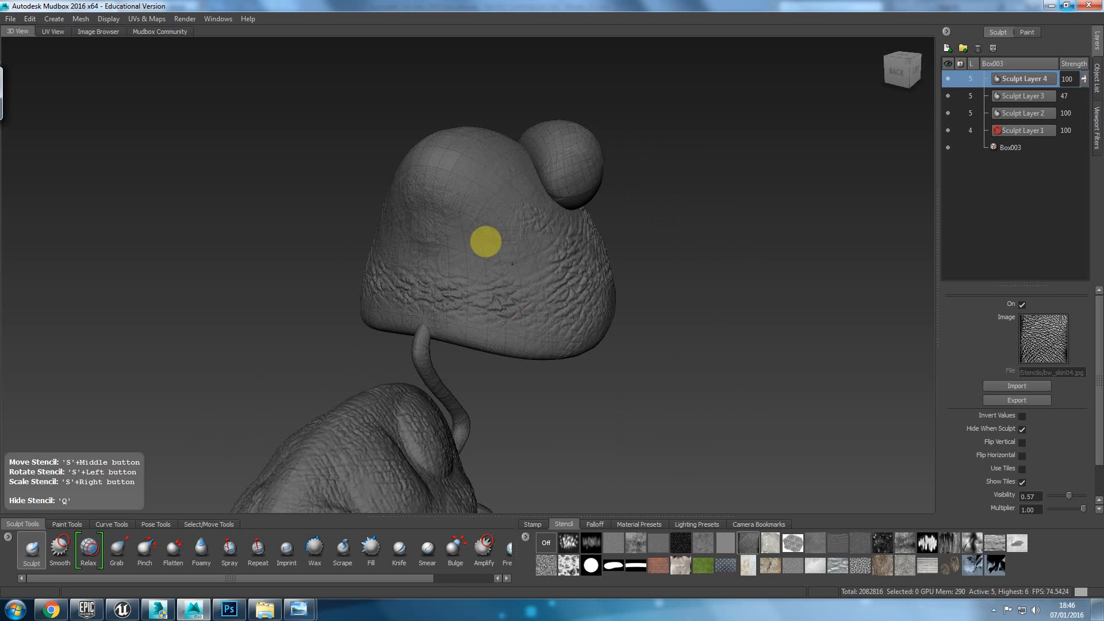
{"action": "left_click_drag", "start_coordinate": [482, 177], "coordinate": [521, 329], "text": "alt"}
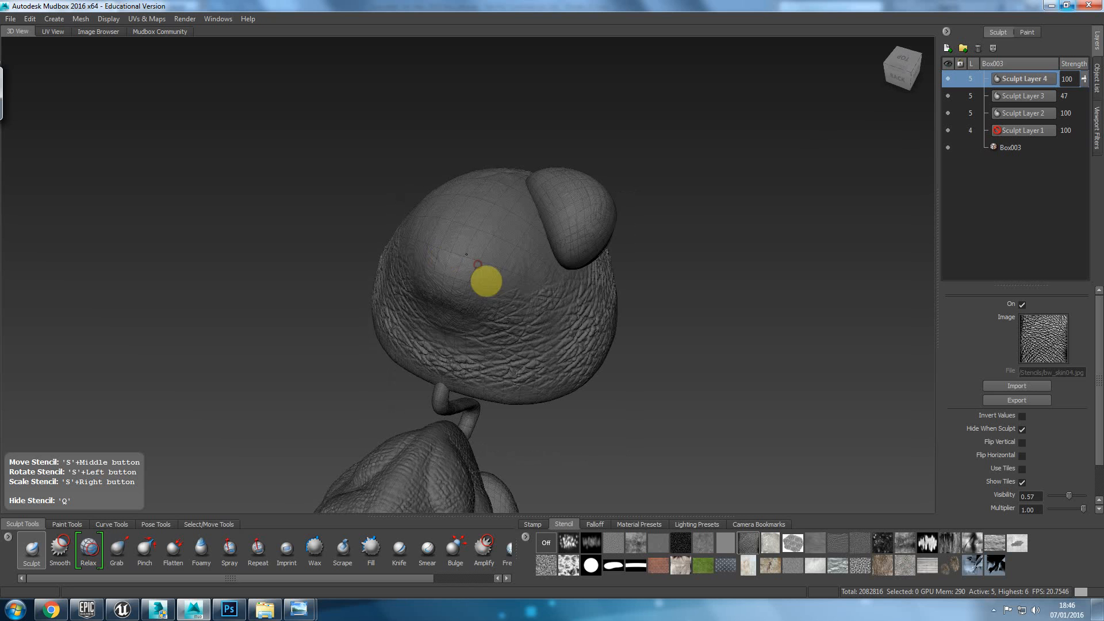
{"action": "left_click_drag", "start_coordinate": [486, 283], "coordinate": [520, 271]}
{"action": "middle_click_drag", "start_coordinate": [521, 268], "coordinate": [488, 266]}
{"action": "left_click_drag", "start_coordinate": [488, 266], "coordinate": [451, 261]}
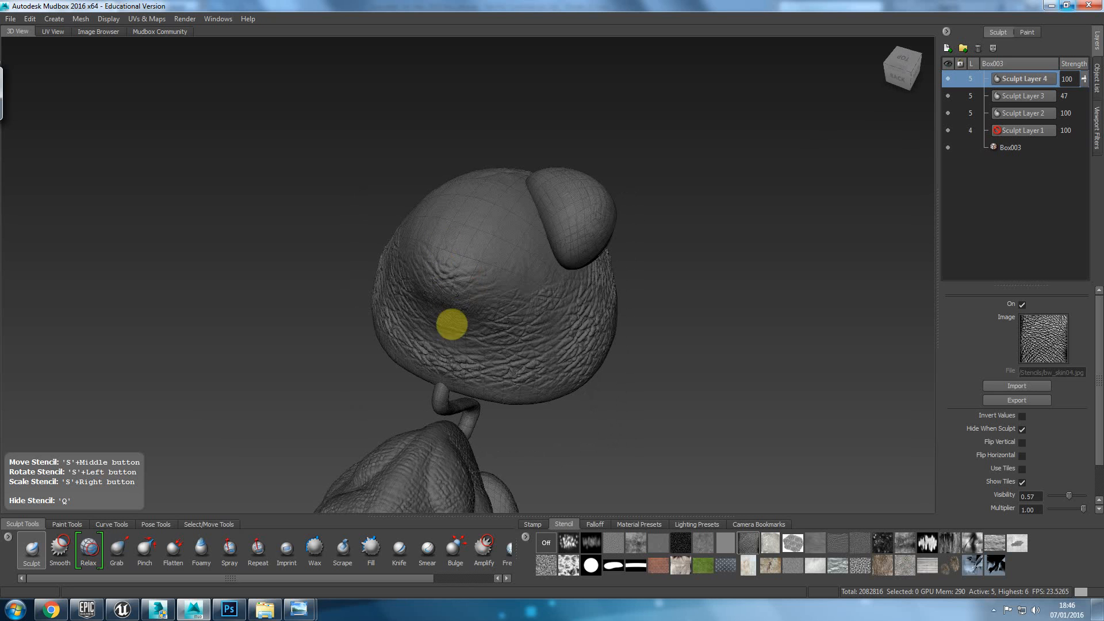
{"action": "mouse_move", "coordinate": [463, 335]}
{"action": "left_mouse_down", "text": "alt"}
{"action": "mouse_move", "coordinate": [500, 266]}
{"action": "mouse_move", "coordinate": [450, 342]}
{"action": "left_mouse_up", "text": "alt"}
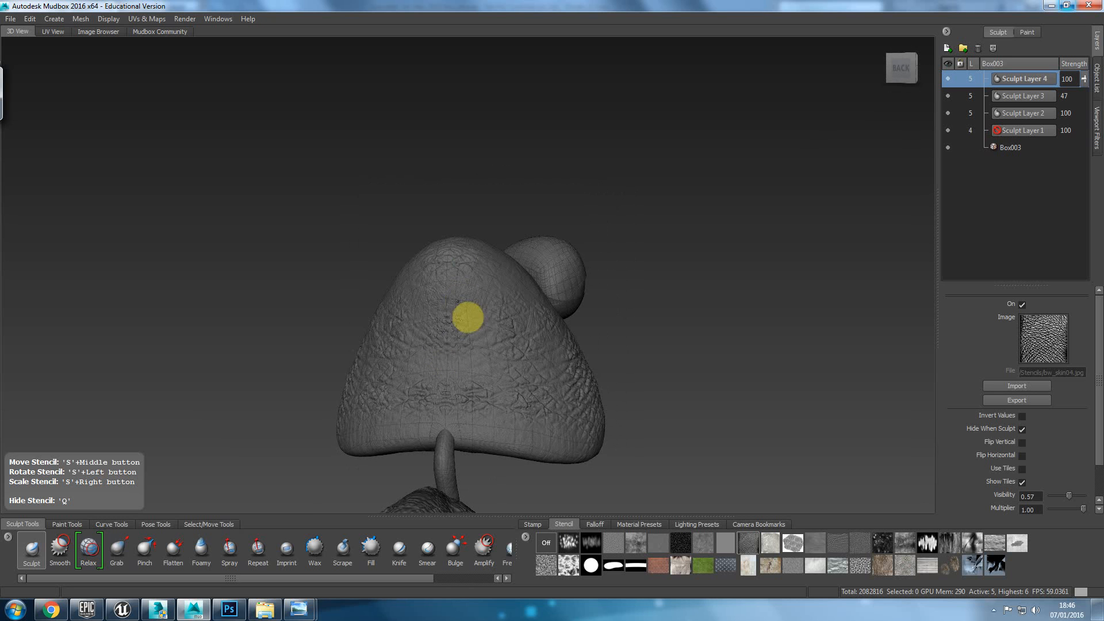
Step: Move the stencil aside and smooth the texture along the mirror seam on the back of the head
{"action": "right_click_drag", "start_coordinate": [469, 347], "coordinate": [557, 437], "text": "alt"}
{"action": "middle_click_drag", "start_coordinate": [556, 437], "coordinate": [456, 432], "text": "alt"}
{"action": "middle_click_drag", "start_coordinate": [501, 349], "coordinate": [606, 263]}
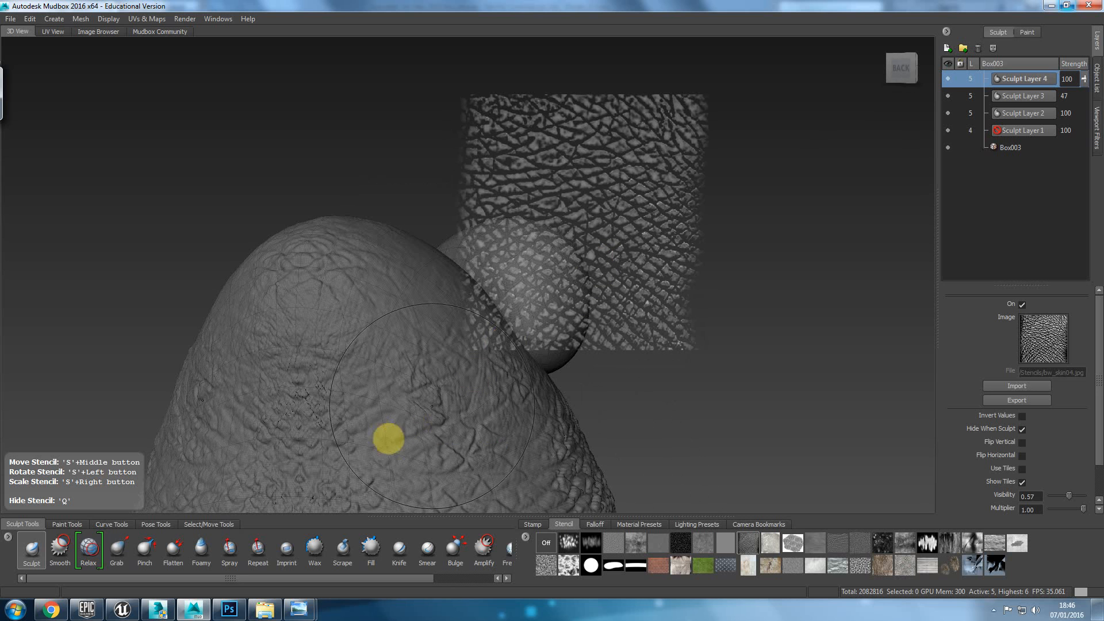
{"action": "mouse_move", "coordinate": [335, 359]}
{"action": "left_mouse_down", "text": "shift"}
{"action": "mouse_move", "coordinate": [301, 396]}
{"action": "mouse_move", "coordinate": [340, 418]}
{"action": "left_mouse_up", "text": "shift"}
{"action": "right_click_drag", "start_coordinate": [351, 420], "coordinate": [374, 387], "text": "alt"}
{"action": "middle_click_drag", "start_coordinate": [374, 387], "coordinate": [391, 340], "text": "alt"}
{"action": "right_click_drag", "start_coordinate": [391, 340], "coordinate": [382, 423], "text": "alt"}
{"action": "left_click_drag", "start_coordinate": [369, 412], "coordinate": [364, 409], "text": "shift"}
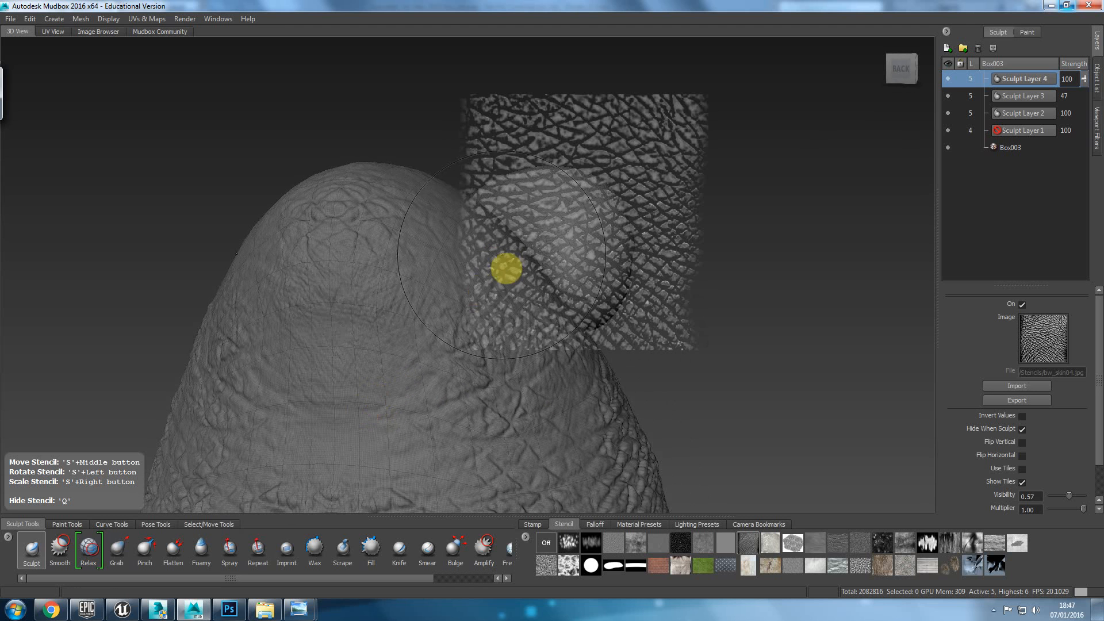
Step: Place the stencil back over the smoothed area behind the head and brush the skin texture onto it again
{"action": "middle_click_drag", "start_coordinate": [494, 294], "coordinate": [258, 460]}
{"action": "left_click_drag", "start_coordinate": [340, 399], "coordinate": [325, 364]}
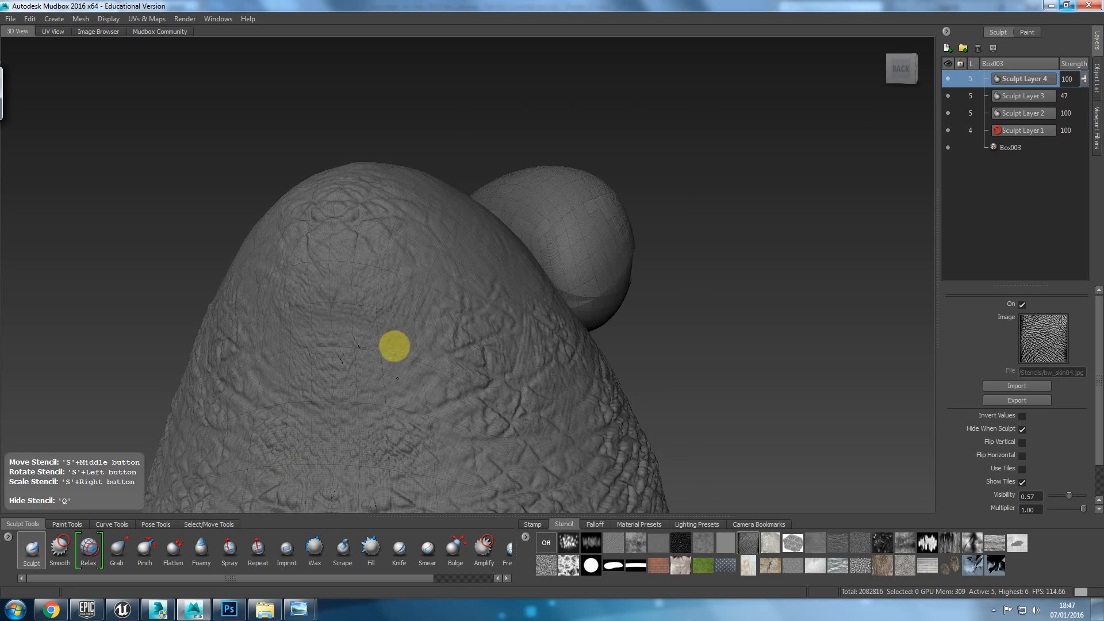
{"action": "left_click_drag", "start_coordinate": [468, 376], "coordinate": [463, 386]}
{"action": "middle_click_drag", "start_coordinate": [460, 398], "coordinate": [466, 391], "text": "alt"}
{"action": "right_click_drag", "start_coordinate": [466, 392], "coordinate": [404, 451], "text": "alt"}
Step: Apply the stencilled skin texture across the top of the head and the forehead around the scar's upper end
{"action": "mouse_move", "coordinate": [608, 320]}
{"action": "left_mouse_down", "text": "alt"}
{"action": "mouse_move", "coordinate": [550, 357]}
{"action": "mouse_move", "coordinate": [473, 376]}
{"action": "mouse_move", "coordinate": [422, 422]}
{"action": "mouse_move", "coordinate": [537, 347]}
{"action": "mouse_move", "coordinate": [472, 411]}
{"action": "left_mouse_up", "text": "alt"}
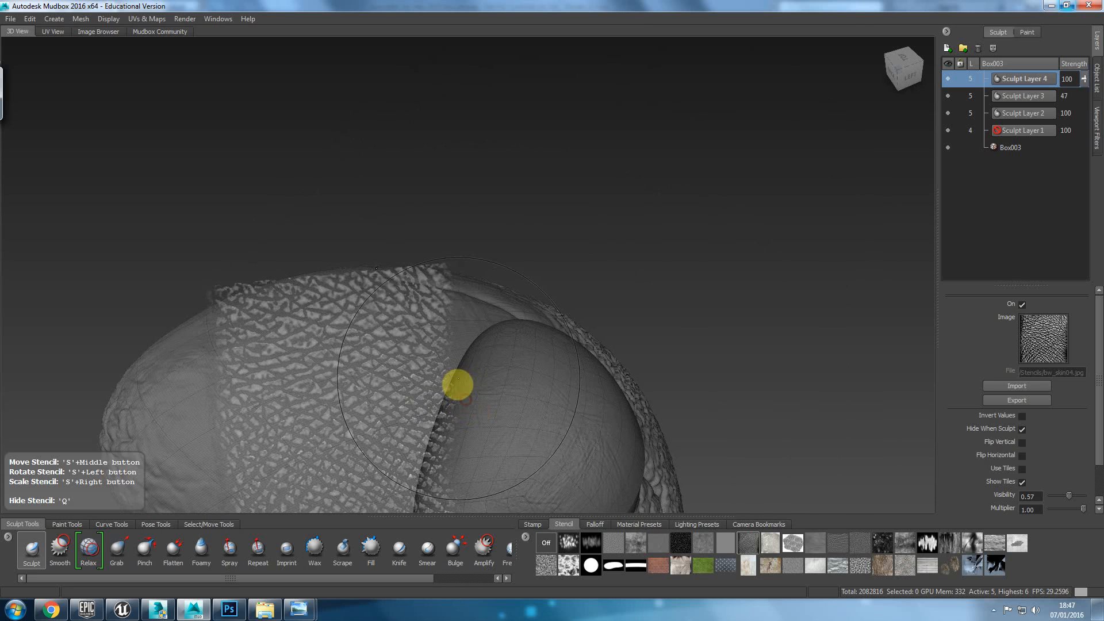
{"action": "left_click_drag", "start_coordinate": [466, 397], "coordinate": [365, 358], "text": "alt"}
{"action": "key", "text": "q"}
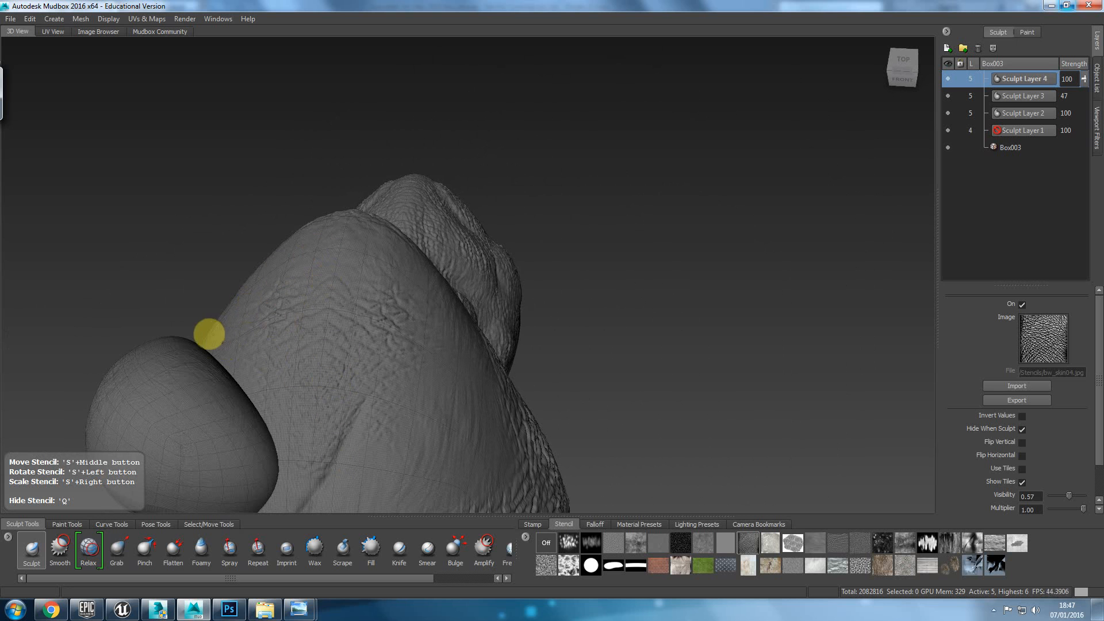
{"action": "key", "text": "q"}
{"action": "left_click_drag", "start_coordinate": [351, 382], "coordinate": [410, 337], "text": "alt"}
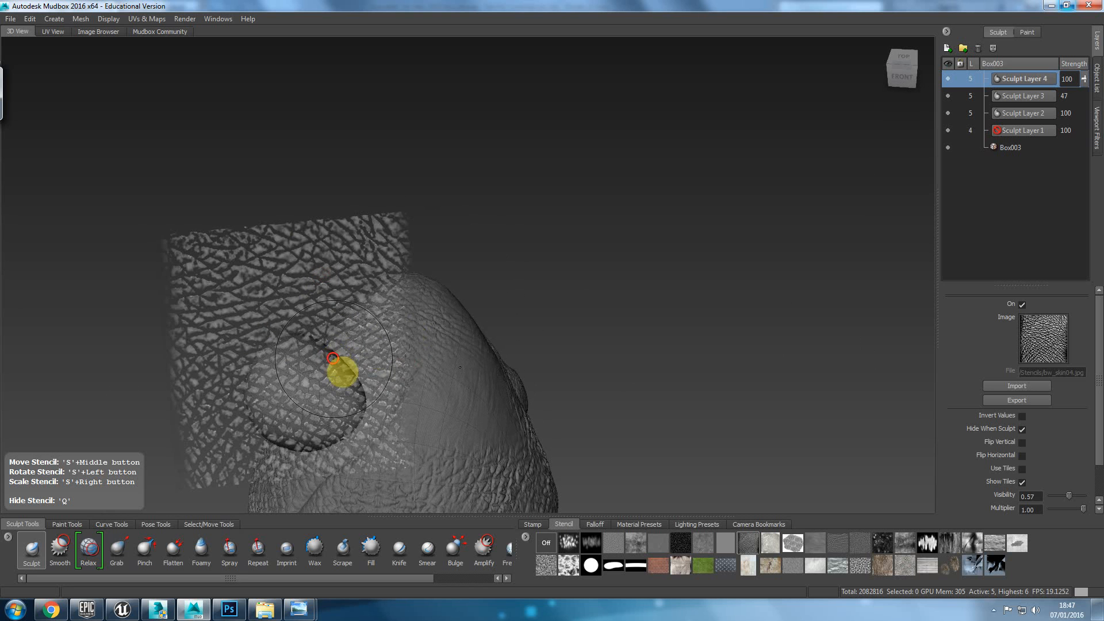
{"action": "key", "text": "q"}
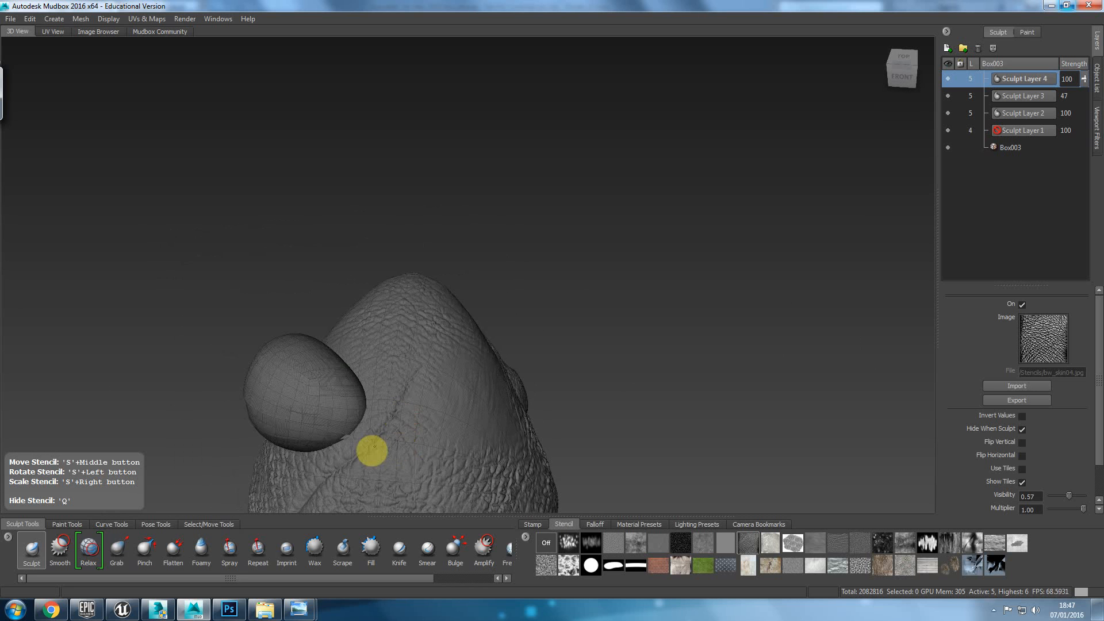
{"action": "key", "text": "q"}
{"action": "left_click_drag", "start_coordinate": [407, 427], "coordinate": [350, 367], "text": "alt"}
{"action": "key", "text": "q"}
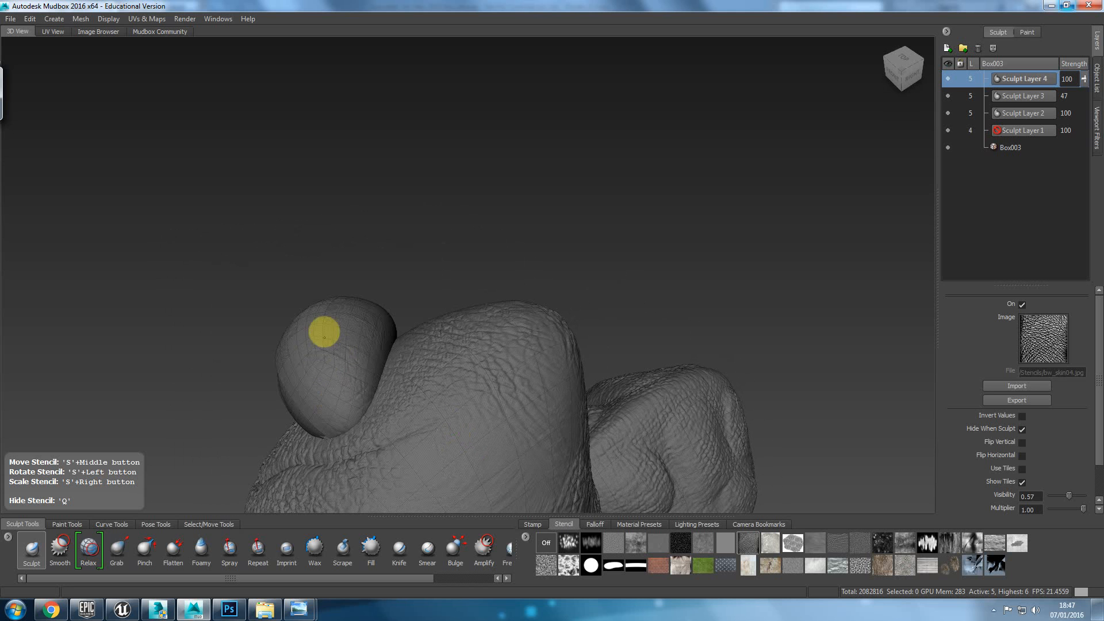
Step: Stencil the skin texture over the back, top and lower part of the bulging eye
{"action": "key", "text": "q"}
{"action": "left_click_drag", "start_coordinate": [399, 365], "coordinate": [396, 270], "text": "alt"}
{"action": "middle_click_drag", "start_coordinate": [397, 270], "coordinate": [385, 353], "text": "alt"}
{"action": "key", "text": "q"}
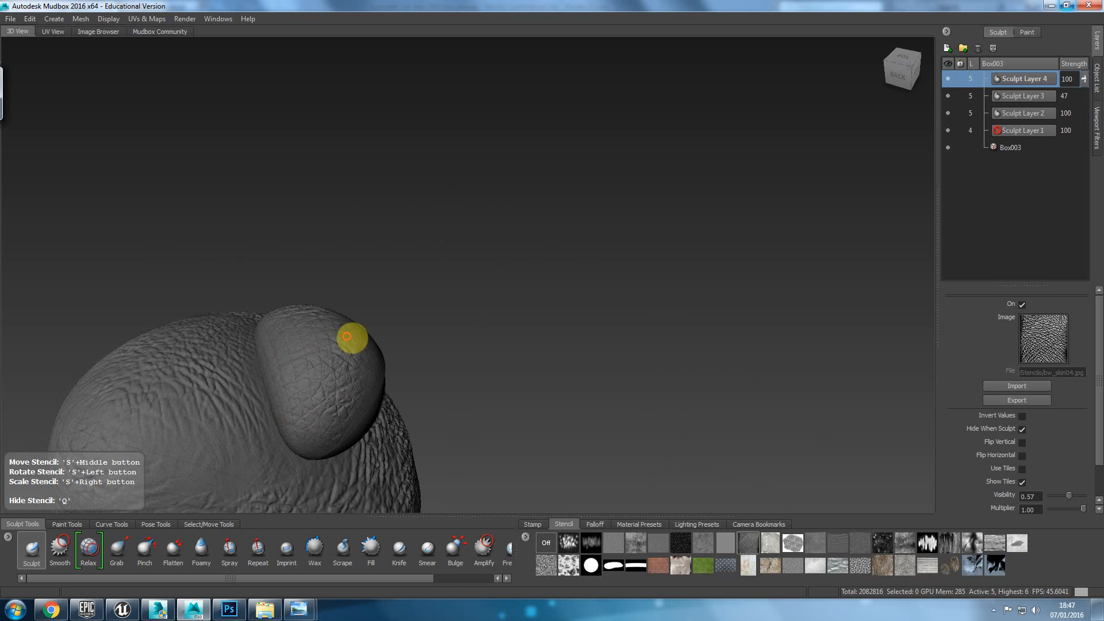
{"action": "key", "text": "q"}
{"action": "left_click_drag", "start_coordinate": [310, 315], "coordinate": [340, 310], "text": "alt"}
{"action": "key", "text": "q"}
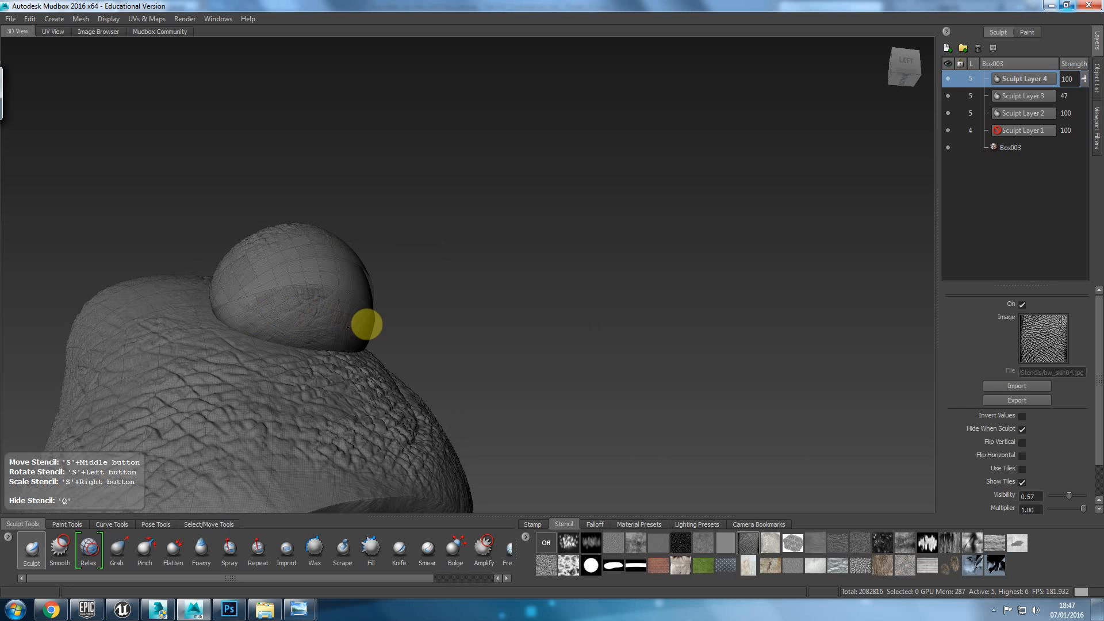
{"action": "key", "text": "q"}
Step: Fill the lower back edge of the head above the neck with the skin texture
{"action": "mouse_move", "coordinate": [361, 332]}
{"action": "left_mouse_down", "text": "alt"}
{"action": "mouse_move", "coordinate": [399, 409]}
{"action": "mouse_move", "coordinate": [377, 370]}
{"action": "mouse_move", "coordinate": [335, 210]}
{"action": "mouse_move", "coordinate": [456, 310]}
{"action": "mouse_move", "coordinate": [500, 316]}
{"action": "mouse_move", "coordinate": [532, 385]}
{"action": "mouse_move", "coordinate": [438, 415]}
{"action": "mouse_move", "coordinate": [409, 372]}
{"action": "mouse_move", "coordinate": [424, 362]}
{"action": "mouse_move", "coordinate": [345, 327]}
{"action": "left_mouse_up", "text": "alt"}
{"action": "right_click_drag", "start_coordinate": [346, 328], "coordinate": [448, 458], "text": "alt"}
{"action": "middle_click_drag", "start_coordinate": [448, 458], "coordinate": [623, 411], "text": "alt"}
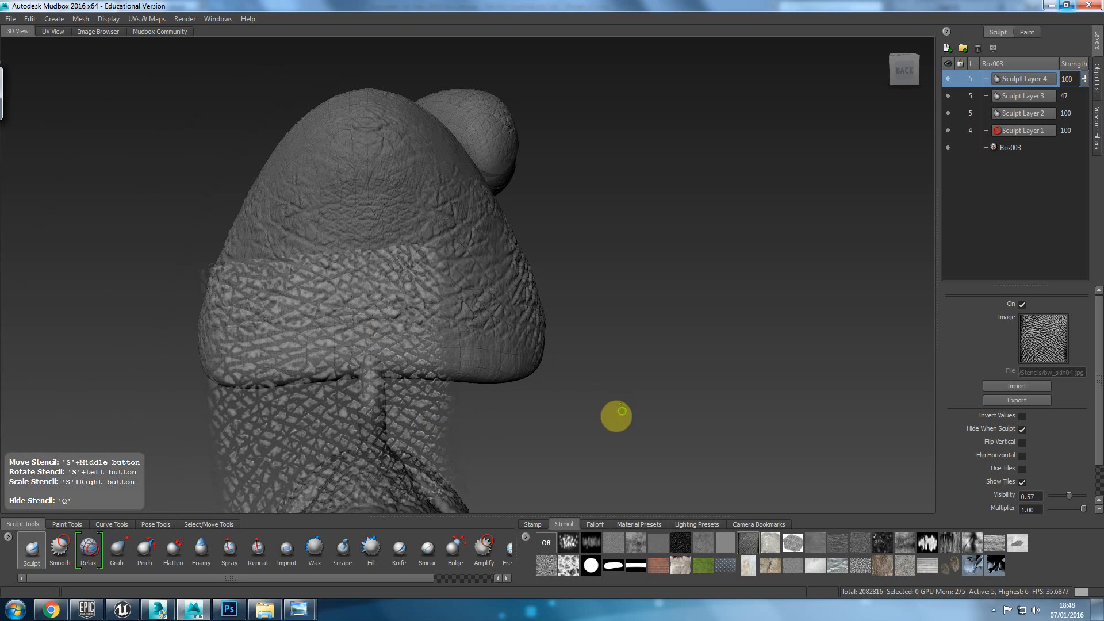
{"action": "right_click_drag", "start_coordinate": [623, 411], "coordinate": [621, 427], "text": "alt"}
{"action": "middle_click_drag", "start_coordinate": [380, 392], "coordinate": [476, 359]}
{"action": "left_click_drag", "start_coordinate": [450, 351], "coordinate": [400, 357]}
{"action": "left_click_drag", "start_coordinate": [512, 355], "coordinate": [542, 363]}
Step: Cover the underside of the head and the lower jaw with the stencilled skin texture
{"action": "mouse_move", "coordinate": [561, 385]}
{"action": "left_mouse_down", "text": "alt"}
{"action": "mouse_move", "coordinate": [529, 387]}
{"action": "mouse_move", "coordinate": [414, 320]}
{"action": "mouse_move", "coordinate": [414, 331]}
{"action": "left_mouse_up", "text": "alt"}
{"action": "middle_click_drag", "start_coordinate": [414, 332], "coordinate": [360, 305]}
{"action": "left_click_drag", "start_coordinate": [359, 306], "coordinate": [363, 338]}
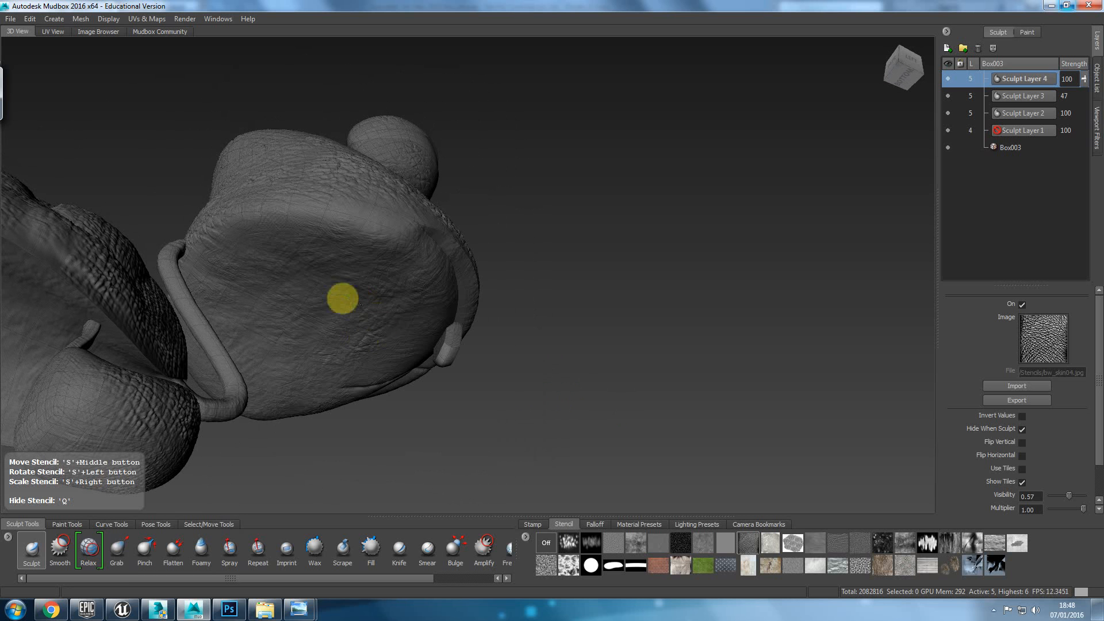
{"action": "left_click_drag", "start_coordinate": [214, 242], "coordinate": [231, 246]}
{"action": "middle_click_drag", "start_coordinate": [325, 257], "coordinate": [308, 236]}
{"action": "left_click_drag", "start_coordinate": [265, 230], "coordinate": [298, 225]}
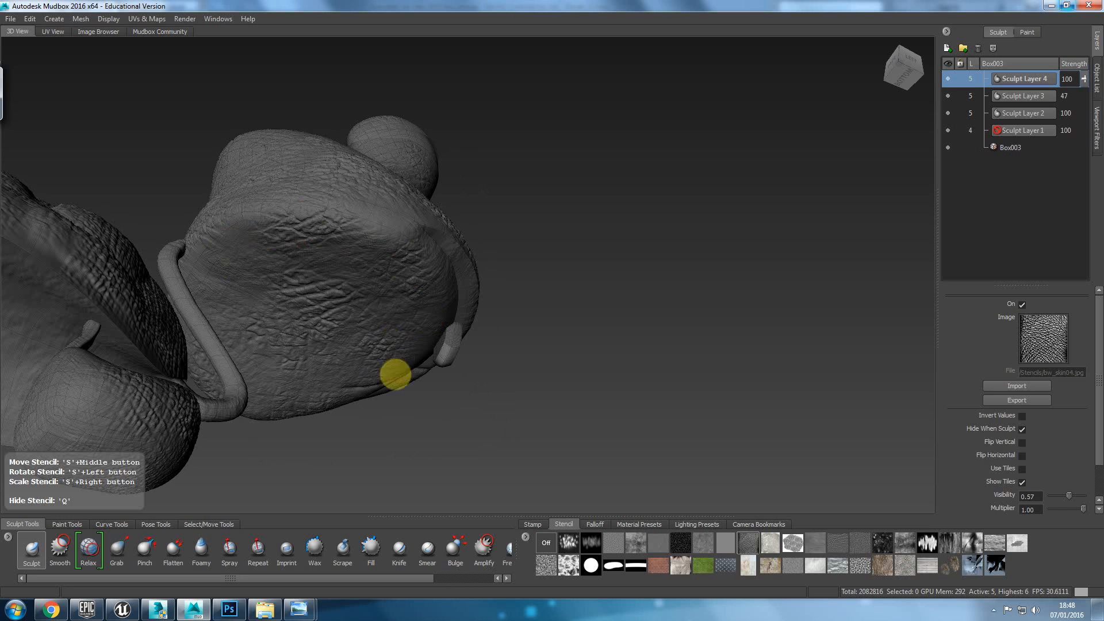
{"action": "mouse_move", "coordinate": [232, 236]}
{"action": "left_mouse_down"}
{"action": "mouse_move", "coordinate": [271, 310]}
{"action": "mouse_move", "coordinate": [191, 344]}
{"action": "left_mouse_up"}
{"action": "middle_click_drag", "start_coordinate": [460, 274], "coordinate": [475, 316]}
{"action": "left_click_drag", "start_coordinate": [459, 318], "coordinate": [445, 306]}
{"action": "left_click_drag", "start_coordinate": [375, 342], "coordinate": [347, 374]}
{"action": "middle_click_drag", "start_coordinate": [345, 377], "coordinate": [330, 419]}
Step: Resize and position the stencil over the thin neck and brush the skin texture along its side
{"action": "mouse_move", "coordinate": [330, 419]}
{"action": "right_mouse_down", "text": "alt"}
{"action": "mouse_move", "coordinate": [302, 374]}
{"action": "mouse_move", "coordinate": [328, 429]}
{"action": "mouse_move", "coordinate": [377, 385]}
{"action": "right_mouse_up", "text": "alt"}
{"action": "middle_click_drag", "start_coordinate": [377, 386], "coordinate": [506, 253], "text": "alt"}
{"action": "right_click_drag", "start_coordinate": [440, 374], "coordinate": [477, 400], "text": "alt"}
{"action": "left_click_drag", "start_coordinate": [437, 382], "coordinate": [405, 402], "text": "alt"}
{"action": "right_click_drag", "start_coordinate": [415, 425], "coordinate": [394, 377]}
{"action": "middle_click_drag", "start_coordinate": [394, 380], "coordinate": [380, 347]}
{"action": "key", "text": "q"}
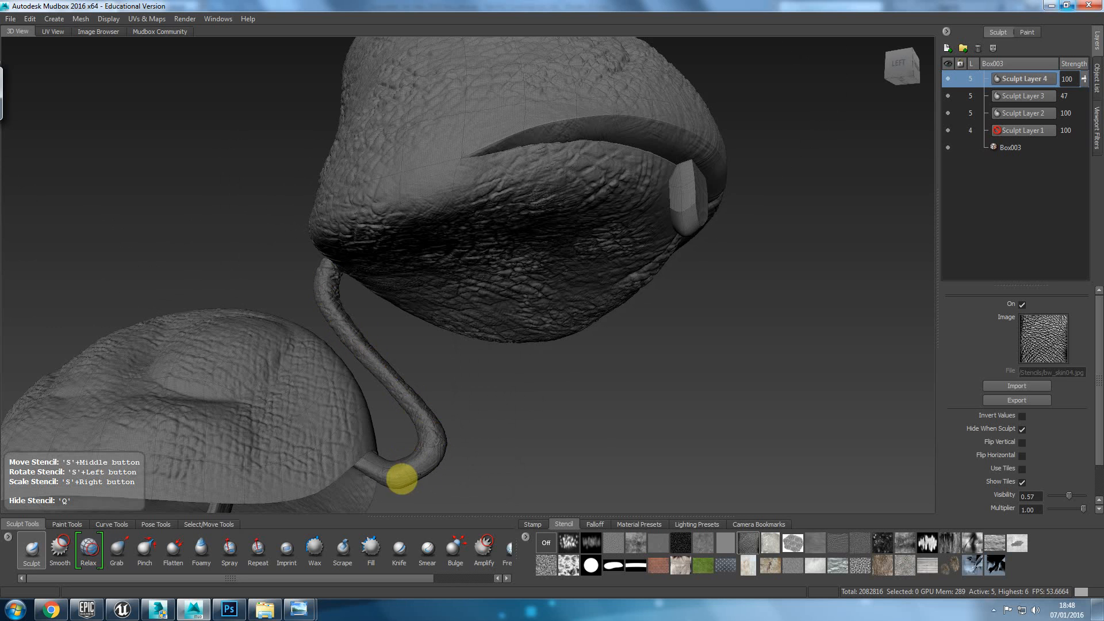
Step: Stencil the skin texture along the front of the neck down to the shell
{"action": "key", "text": "q"}
{"action": "mouse_move", "coordinate": [399, 470]}
{"action": "left_mouse_down"}
{"action": "mouse_move", "coordinate": [437, 429]}
{"action": "mouse_move", "coordinate": [254, 454]}
{"action": "mouse_move", "coordinate": [155, 449]}
{"action": "left_mouse_up"}
{"action": "middle_click_drag", "start_coordinate": [423, 399], "coordinate": [473, 362]}
{"action": "mouse_move", "coordinate": [577, 327]}
{"action": "middle_mouse_down"}
{"action": "mouse_move", "coordinate": [683, 291]}
{"action": "mouse_move", "coordinate": [621, 257]}
{"action": "middle_mouse_up"}
{"action": "key", "text": "q"}
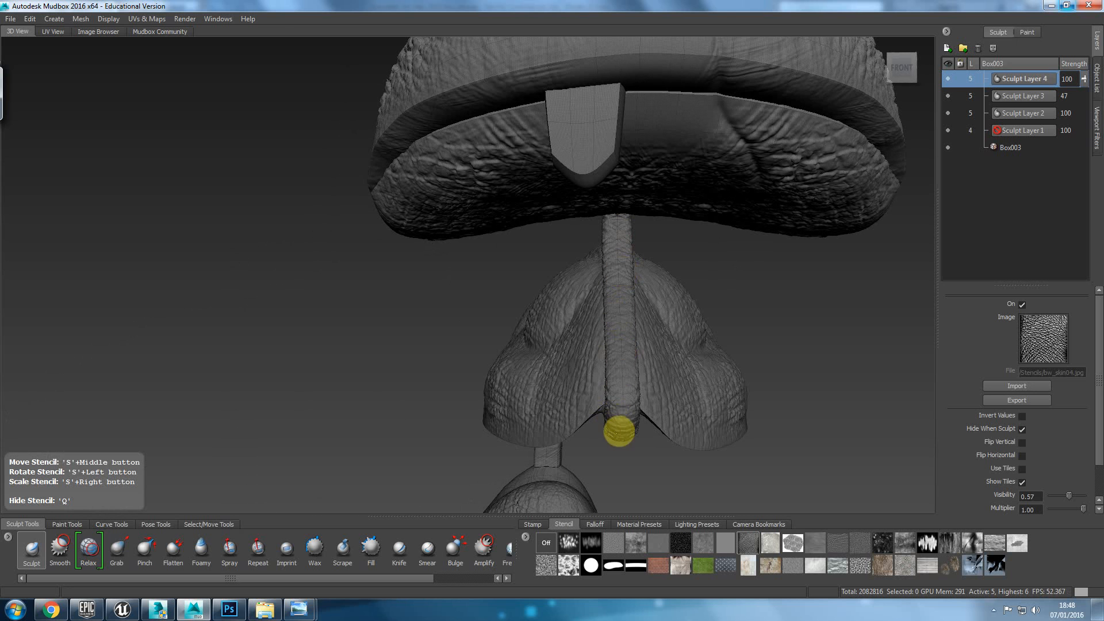
{"action": "key", "text": "q"}
Step: Turn off the stencil and bring the head and shell back into view
{"action": "mouse_move", "coordinate": [476, 406]}
{"action": "left_mouse_down", "text": "alt"}
{"action": "mouse_move", "coordinate": [712, 387]}
{"action": "mouse_move", "coordinate": [547, 328]}
{"action": "left_mouse_up", "text": "alt"}
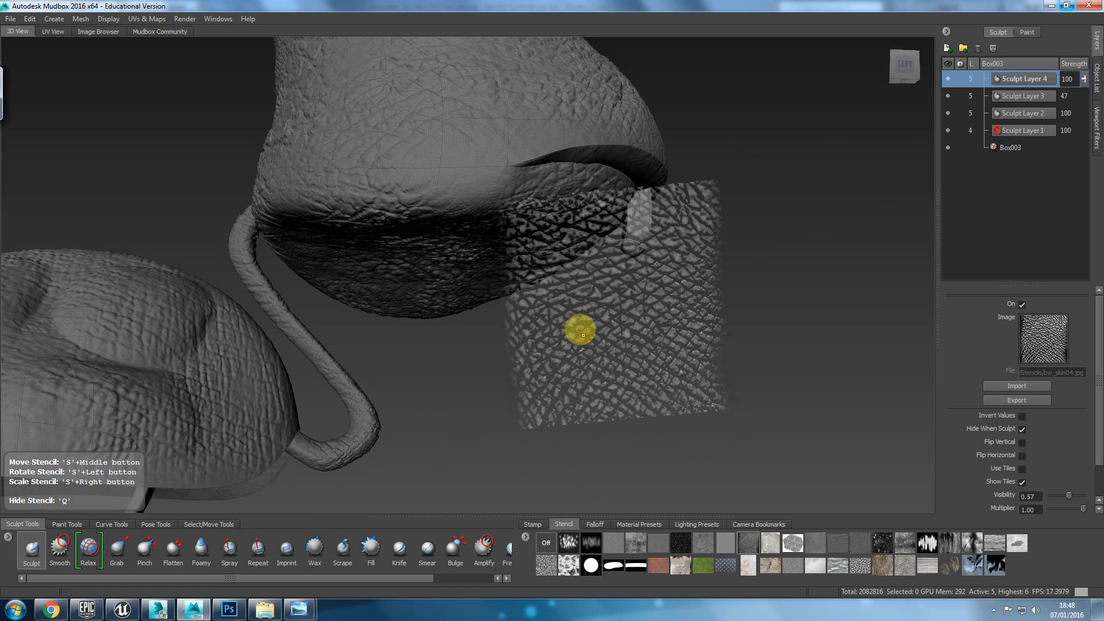
{"action": "right_click_drag", "start_coordinate": [583, 335], "coordinate": [564, 296]}
{"action": "left_click", "coordinate": [547, 542]}
{"action": "right_click_drag", "start_coordinate": [510, 460], "coordinate": [438, 268], "text": "alt"}
{"action": "left_click_drag", "start_coordinate": [438, 268], "coordinate": [474, 320], "text": "alt"}
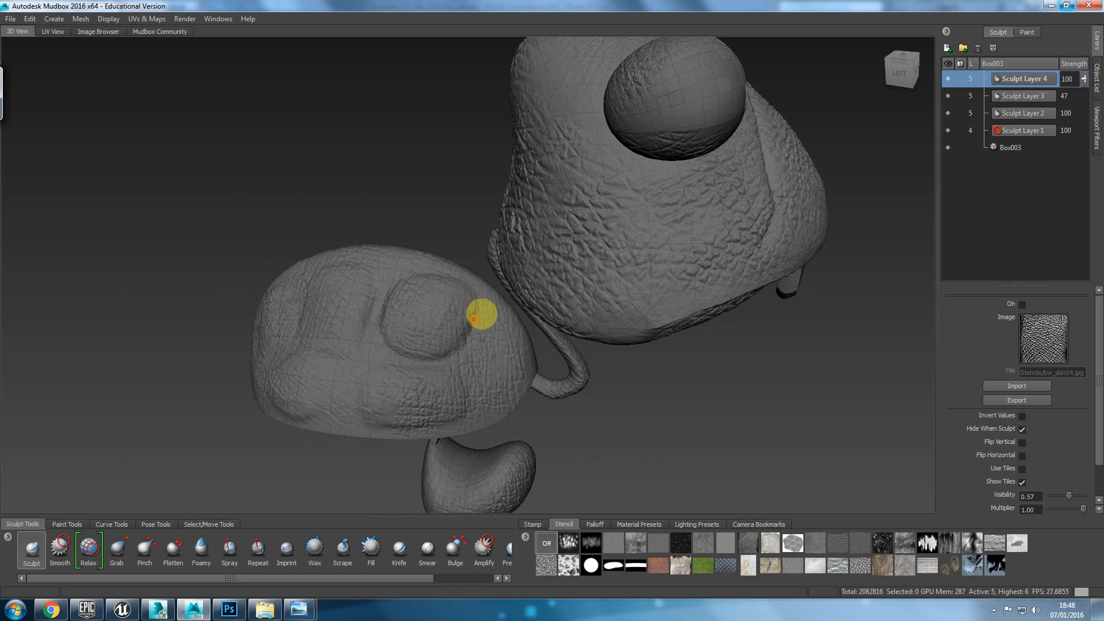
Step: Create a new 2048 diffuse paint layer named Paint Layer 1, saved as RGBA TIFF
{"action": "left_click", "coordinate": [1026, 32]}
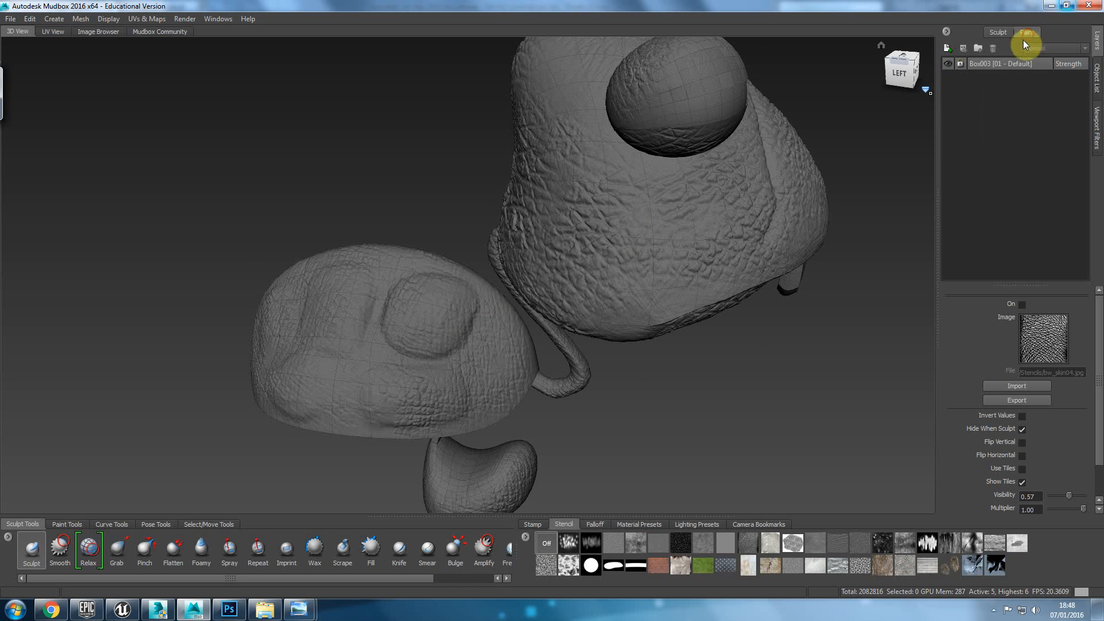
{"action": "left_click", "coordinate": [947, 50]}
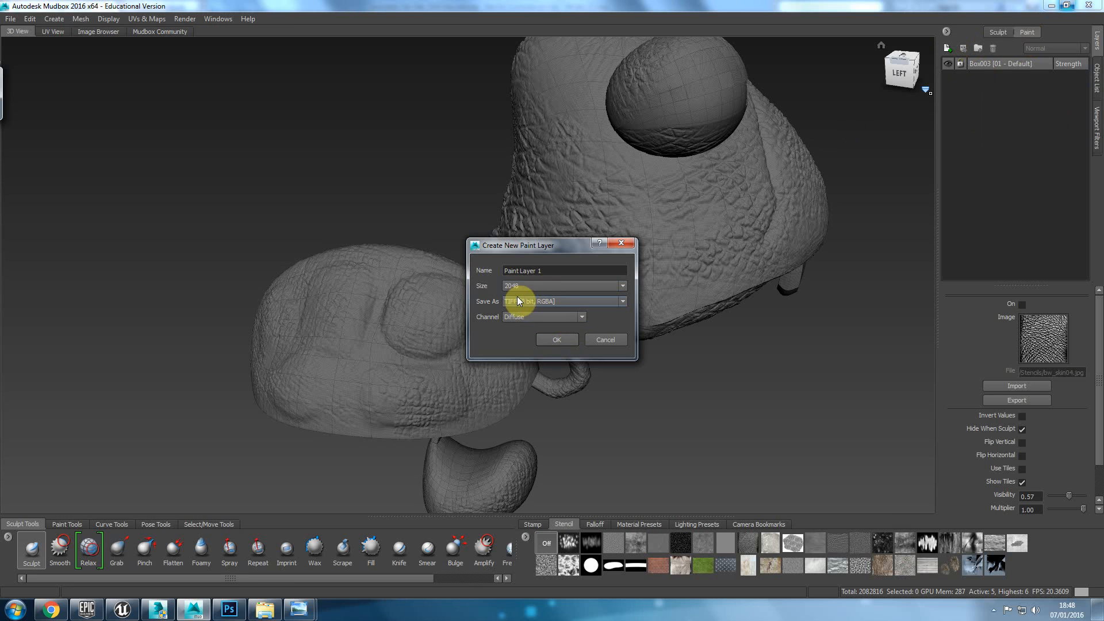
{"action": "left_click", "coordinate": [557, 341]}
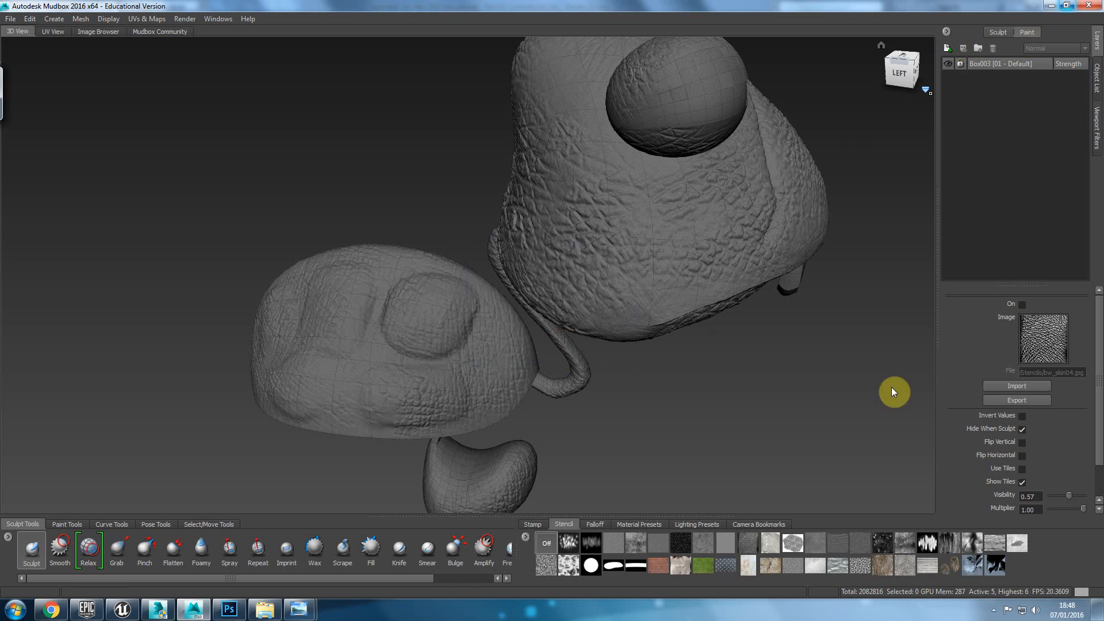
Step: Choose the Paint Brush tool and set its color to dark green
{"action": "left_click", "coordinate": [60, 524]}
{"action": "left_click", "coordinate": [51, 550]}
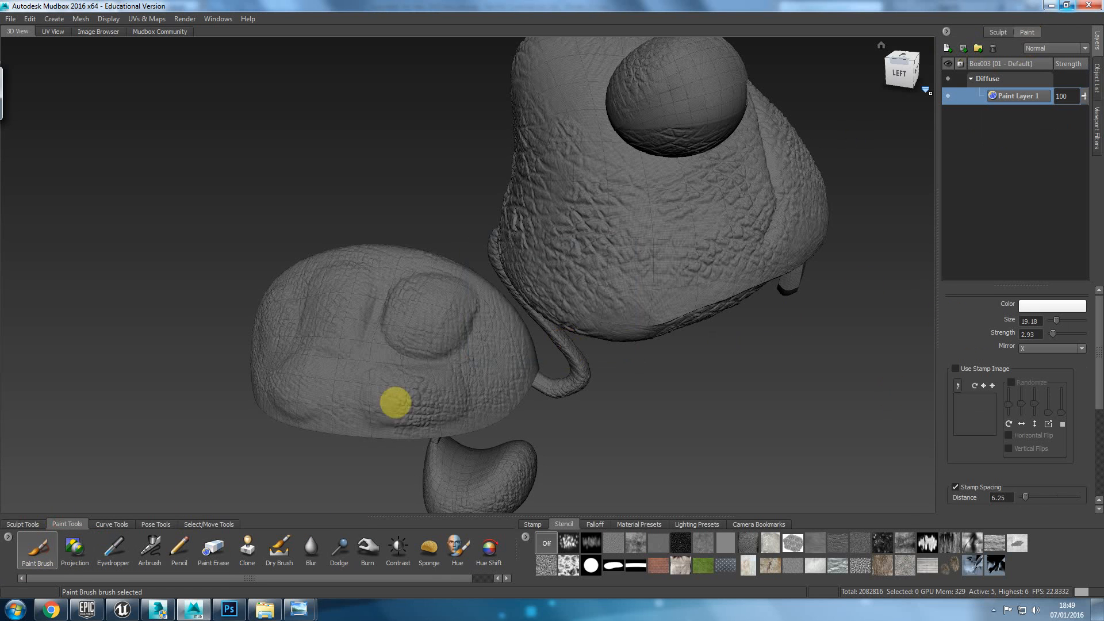
{"action": "left_click", "coordinate": [1029, 306]}
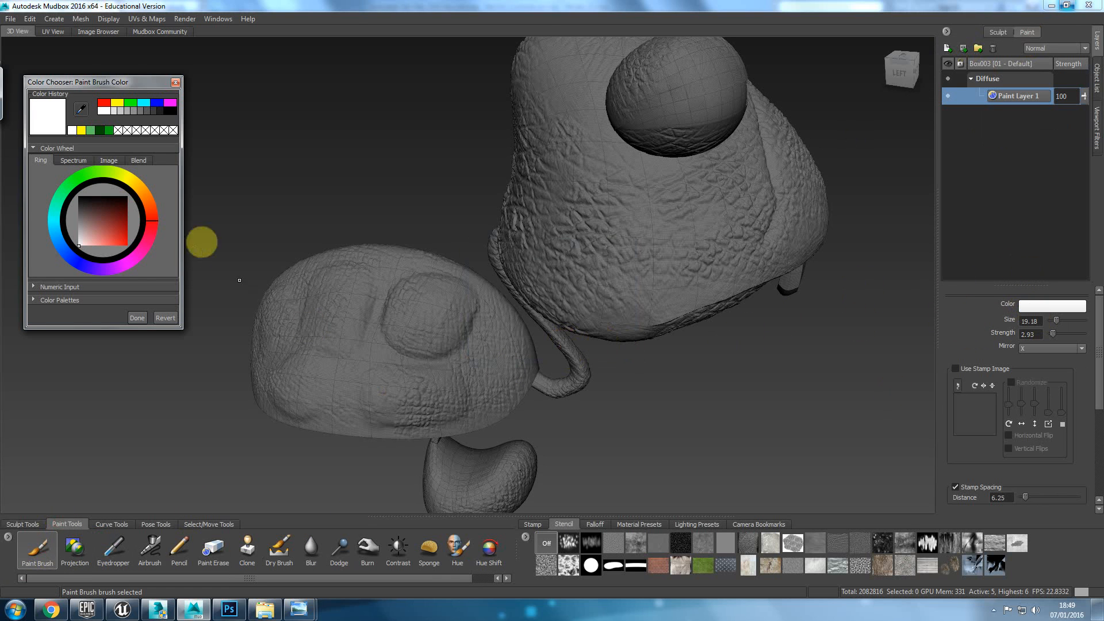
{"action": "left_click", "coordinate": [84, 173]}
{"action": "left_click_drag", "start_coordinate": [114, 221], "coordinate": [133, 214]}
{"action": "left_click", "coordinate": [143, 319]}
Step: Rename the new diffuse paint layer as Base
{"action": "left_click_drag", "start_coordinate": [313, 375], "coordinate": [457, 329], "text": "alt"}
{"action": "right_click_drag", "start_coordinate": [459, 340], "coordinate": [382, 251], "text": "alt"}
{"action": "left_click_drag", "start_coordinate": [412, 281], "coordinate": [478, 279], "text": "alt"}
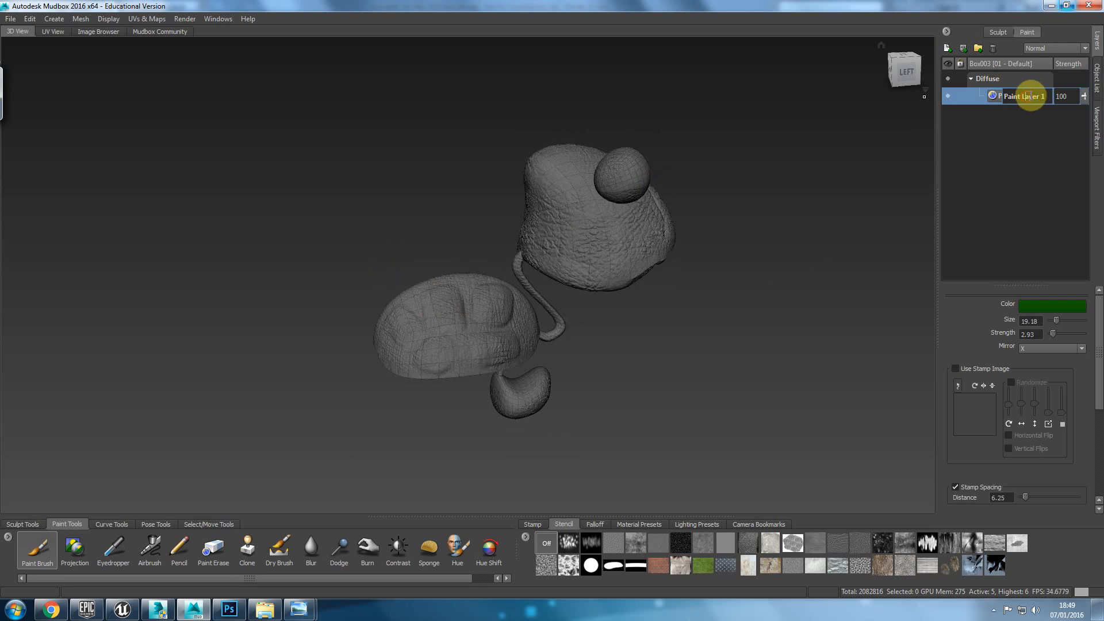
{"action": "type", "text": "Bas"}
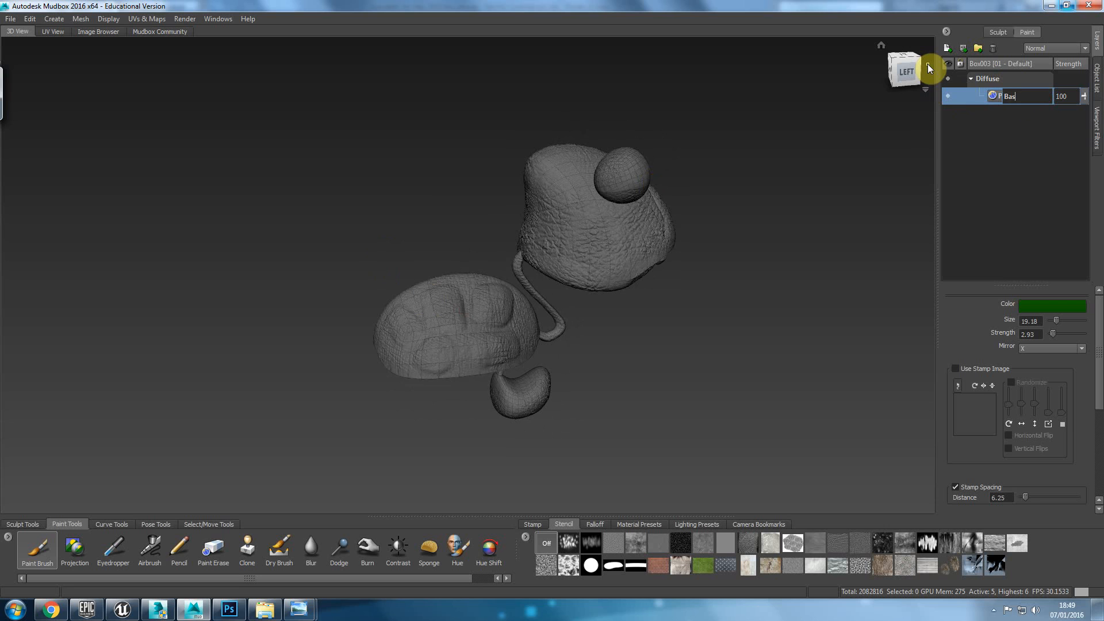
{"action": "type", "text": "eCpo"}
{"action": "key", "text": "BackSpace"}
{"action": "key", "text": "BackSpace"}
{"action": "key", "text": "BackSpace"}
{"action": "key", "text": "Return"}
Step: Enlarge the paint brush to 75.74 with strength 87.97 and cover the turtle's shell, foot and head with dark green
{"action": "middle_click_drag", "start_coordinate": [435, 347], "coordinate": [485, 384], "text": "alt"}
{"action": "scroll", "coordinate": [413, 346], "scroll_direction": "down", "scroll_amount": 2}
{"action": "middle_click_drag", "start_coordinate": [488, 423], "coordinate": [335, 329], "text": "alt"}
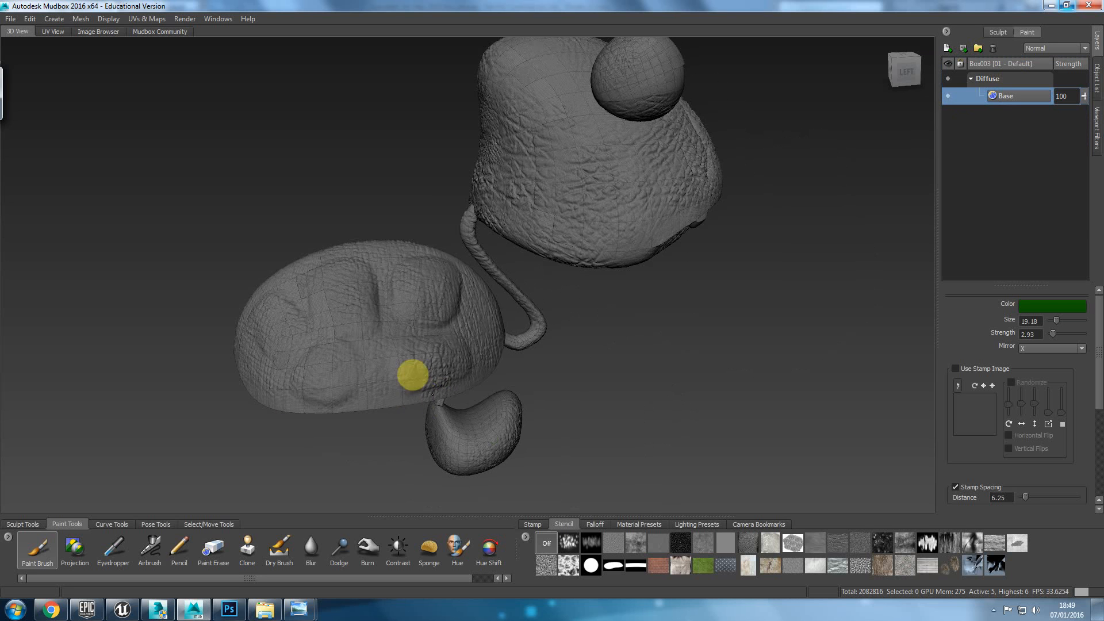
{"action": "key", "text": "b"}
{"action": "left_click_drag", "start_coordinate": [380, 304], "coordinate": [372, 284]}
{"action": "mouse_move", "coordinate": [342, 328]}
{"action": "left_mouse_down"}
{"action": "mouse_move", "coordinate": [310, 347]}
{"action": "mouse_move", "coordinate": [388, 339]}
{"action": "left_mouse_up"}
{"action": "key", "text": "m"}
{"action": "mouse_move", "coordinate": [401, 336]}
{"action": "left_mouse_down"}
{"action": "mouse_move", "coordinate": [403, 225]}
{"action": "mouse_move", "coordinate": [377, 120]}
{"action": "left_mouse_up"}
{"action": "mouse_move", "coordinate": [357, 301]}
{"action": "left_mouse_down"}
{"action": "mouse_move", "coordinate": [333, 340]}
{"action": "mouse_move", "coordinate": [463, 299]}
{"action": "mouse_move", "coordinate": [501, 433]}
{"action": "mouse_move", "coordinate": [574, 291]}
{"action": "mouse_move", "coordinate": [594, 137]}
{"action": "mouse_move", "coordinate": [564, 113]}
{"action": "mouse_move", "coordinate": [510, 177]}
{"action": "mouse_move", "coordinate": [530, 111]}
{"action": "mouse_move", "coordinate": [449, 182]}
{"action": "mouse_move", "coordinate": [377, 198]}
{"action": "mouse_move", "coordinate": [491, 258]}
{"action": "mouse_move", "coordinate": [460, 257]}
{"action": "mouse_move", "coordinate": [417, 330]}
{"action": "mouse_move", "coordinate": [316, 388]}
{"action": "mouse_move", "coordinate": [429, 281]}
{"action": "mouse_move", "coordinate": [373, 214]}
{"action": "mouse_move", "coordinate": [308, 231]}
{"action": "mouse_move", "coordinate": [316, 286]}
{"action": "mouse_move", "coordinate": [399, 335]}
{"action": "left_mouse_up"}
{"action": "mouse_move", "coordinate": [427, 449]}
{"action": "left_mouse_down"}
{"action": "mouse_move", "coordinate": [382, 456]}
{"action": "mouse_move", "coordinate": [310, 392]}
{"action": "mouse_move", "coordinate": [523, 350]}
{"action": "mouse_move", "coordinate": [637, 218]}
{"action": "mouse_move", "coordinate": [688, 136]}
{"action": "mouse_move", "coordinate": [717, 128]}
{"action": "left_mouse_up"}
Step: Fill the remaining unpainted areas on the turtle's underside and far sides with the same dark green
{"action": "mouse_move", "coordinate": [732, 262]}
{"action": "left_mouse_down", "text": "alt"}
{"action": "mouse_move", "coordinate": [644, 286]}
{"action": "mouse_move", "coordinate": [266, 305]}
{"action": "left_mouse_up", "text": "alt"}
{"action": "mouse_move", "coordinate": [441, 286]}
{"action": "left_mouse_down", "text": "alt"}
{"action": "mouse_move", "coordinate": [394, 327]}
{"action": "mouse_move", "coordinate": [523, 399]}
{"action": "mouse_move", "coordinate": [524, 292]}
{"action": "mouse_move", "coordinate": [301, 195]}
{"action": "left_mouse_up", "text": "alt"}
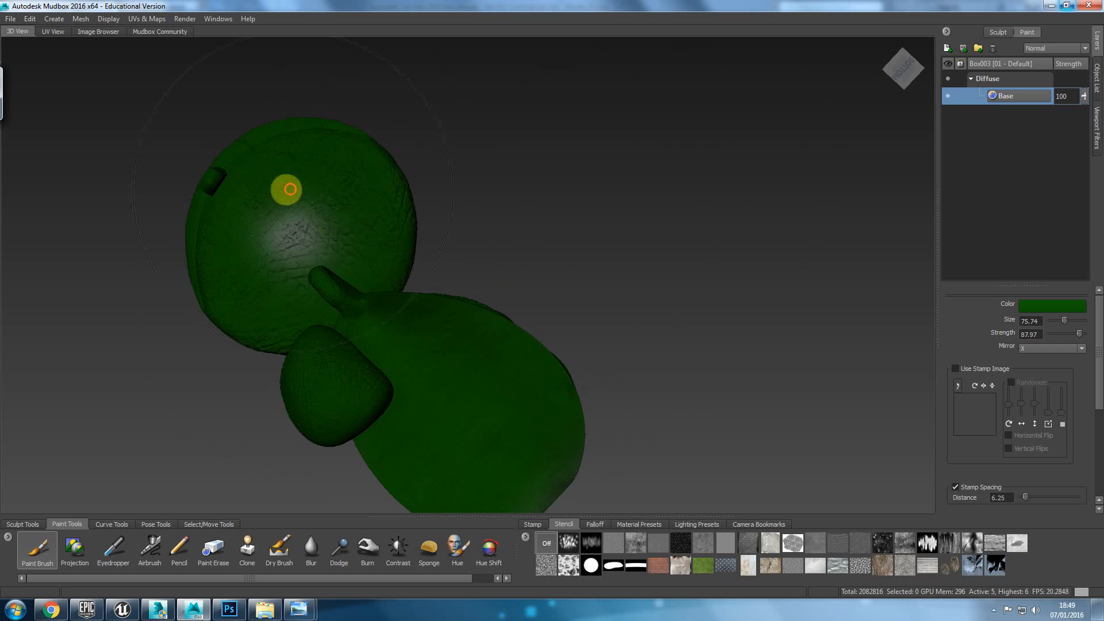
{"action": "mouse_move", "coordinate": [605, 444]}
{"action": "left_mouse_down", "text": "alt"}
{"action": "mouse_move", "coordinate": [473, 351]}
{"action": "mouse_move", "coordinate": [611, 288]}
{"action": "left_mouse_up", "text": "alt"}
{"action": "mouse_move", "coordinate": [683, 340]}
{"action": "left_mouse_down", "text": "alt"}
{"action": "mouse_move", "coordinate": [653, 365]}
{"action": "mouse_move", "coordinate": [496, 424]}
{"action": "mouse_move", "coordinate": [540, 382]}
{"action": "mouse_move", "coordinate": [425, 423]}
{"action": "left_mouse_up", "text": "alt"}
{"action": "right_click_drag", "start_coordinate": [427, 423], "coordinate": [458, 374], "text": "alt"}
{"action": "middle_click_drag", "start_coordinate": [458, 374], "coordinate": [509, 330], "text": "alt"}
{"action": "right_click_drag", "start_coordinate": [509, 330], "coordinate": [460, 488], "text": "alt"}
{"action": "middle_click_drag", "start_coordinate": [679, 345], "coordinate": [496, 385], "text": "alt"}
{"action": "right_click_drag", "start_coordinate": [496, 385], "coordinate": [490, 401], "text": "alt"}
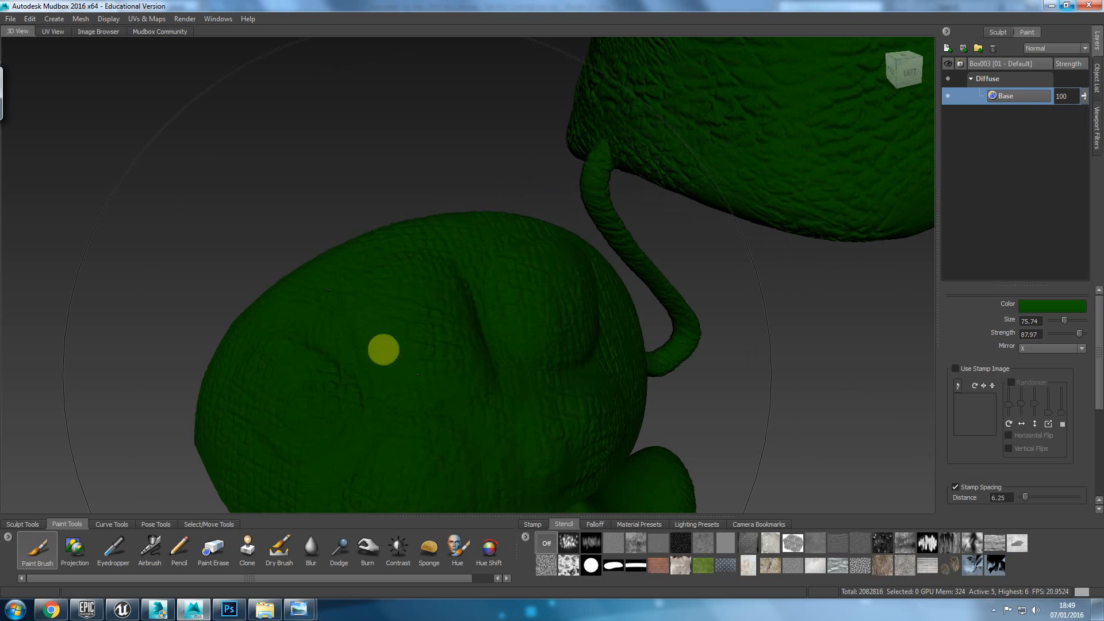
Step: Set the brush to a darker, almost black green and create a new diffuse paint layer above Base
{"action": "left_click", "coordinate": [1035, 306]}
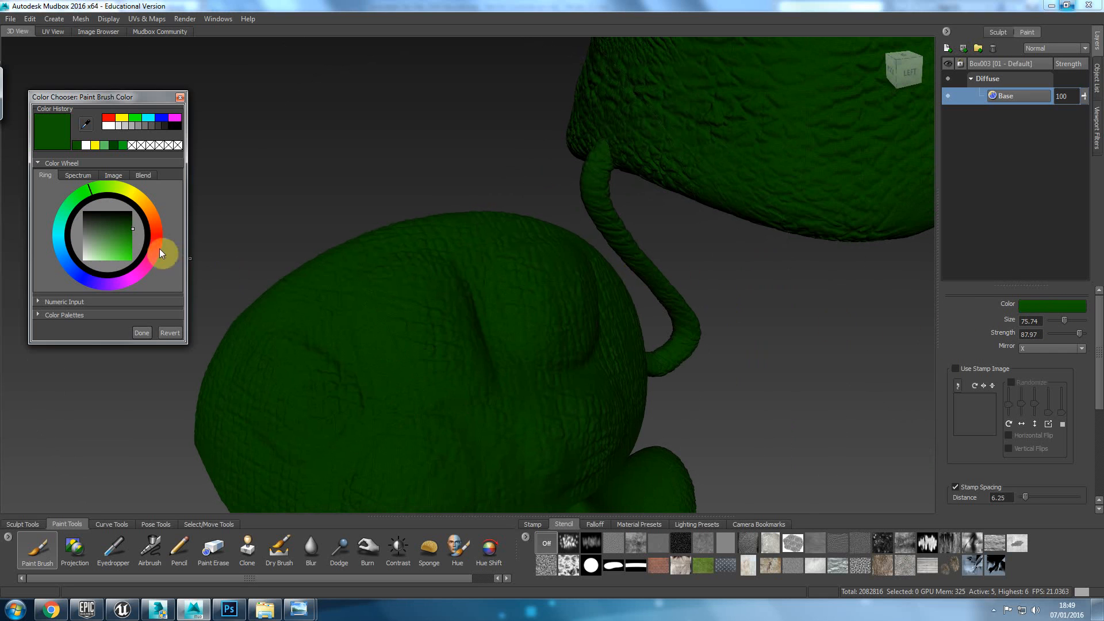
{"action": "left_click_drag", "start_coordinate": [129, 224], "coordinate": [132, 217]}
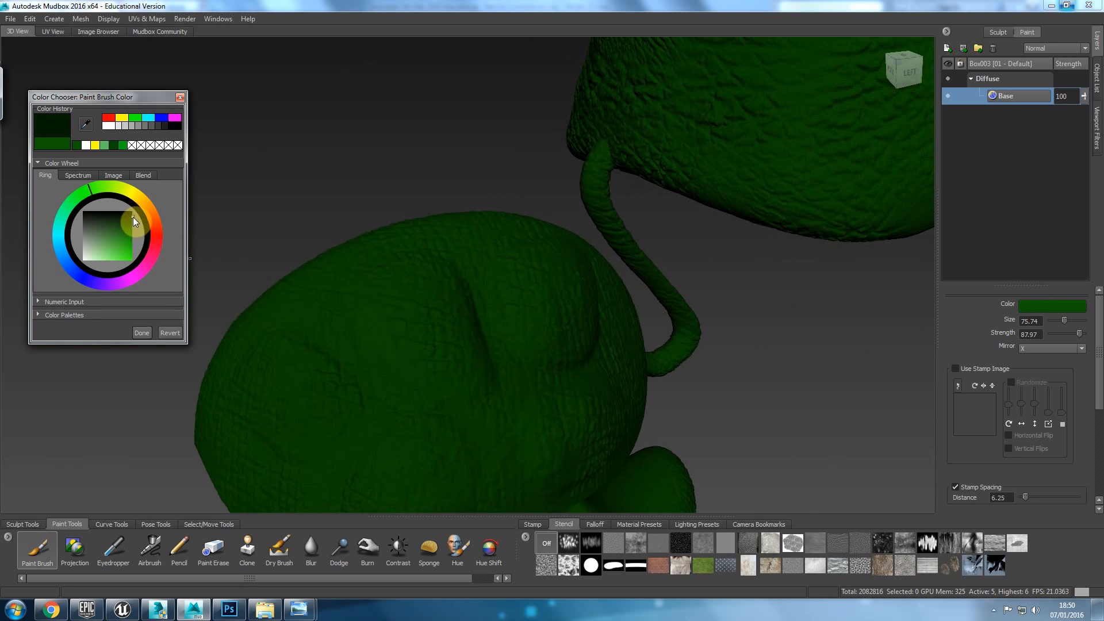
{"action": "left_click", "coordinate": [143, 333]}
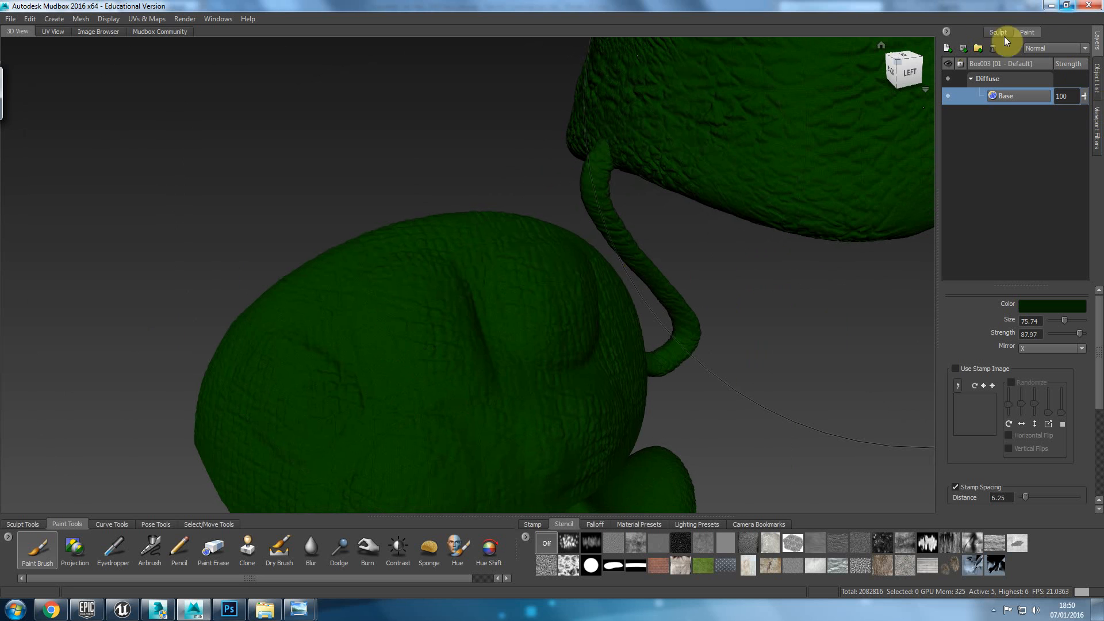
{"action": "left_click", "coordinate": [949, 48]}
{"action": "left_click", "coordinate": [557, 340]}
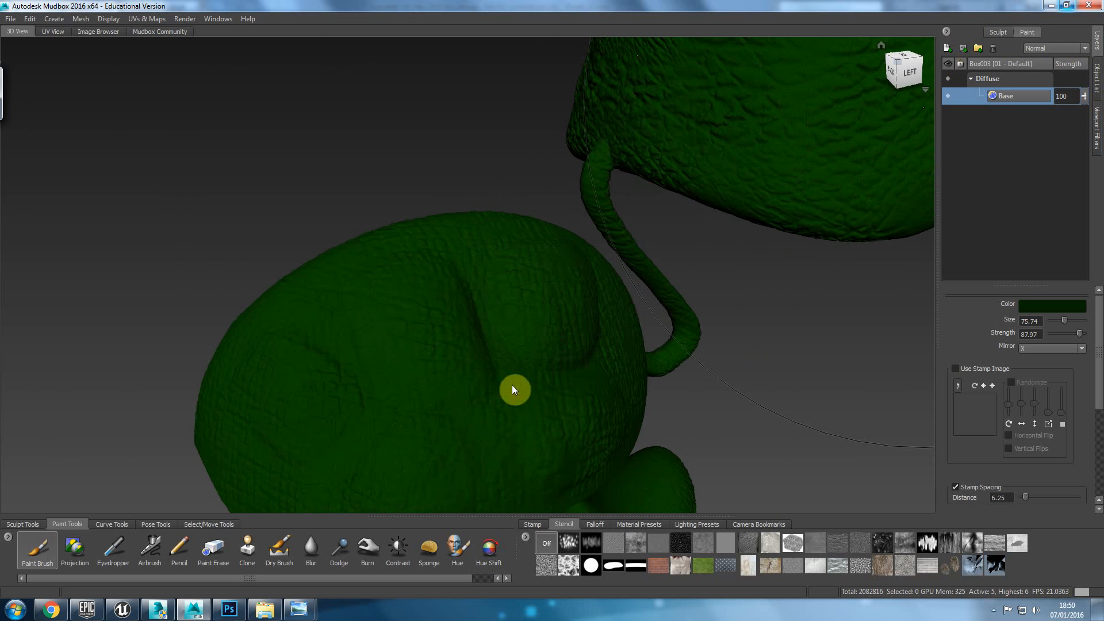
Step: Reduce the brush to size 11.58 and strength 13.22 and darken the grooves around the upper shell plates
{"action": "left_click_drag", "start_coordinate": [455, 381], "coordinate": [460, 357]}
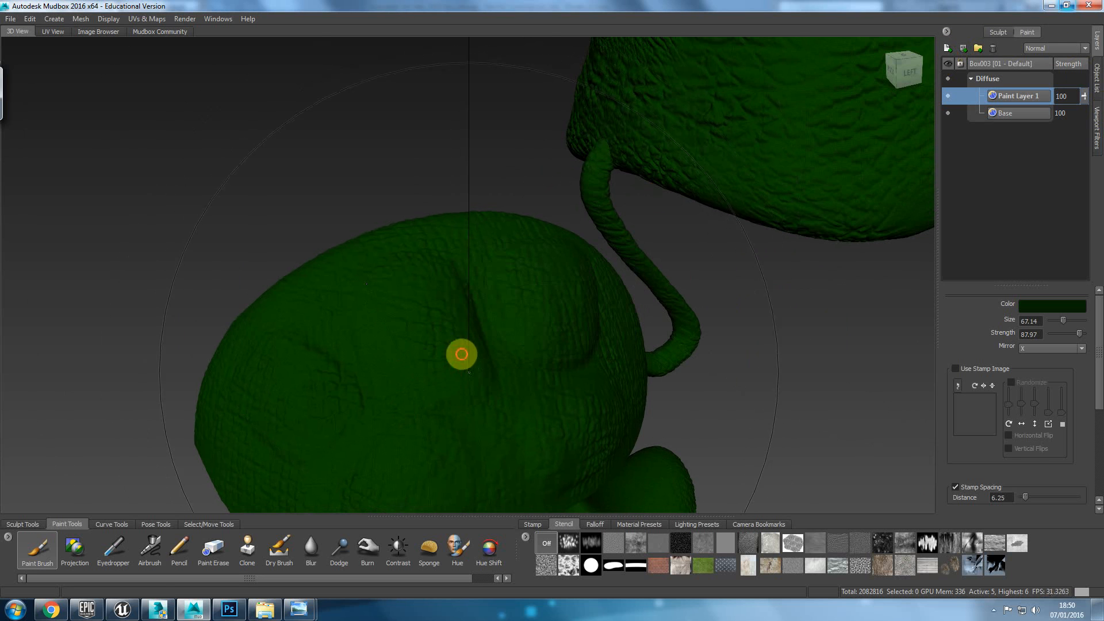
{"action": "left_click_drag", "start_coordinate": [473, 433], "coordinate": [468, 404]}
{"action": "left_click_drag", "start_coordinate": [458, 355], "coordinate": [483, 544]}
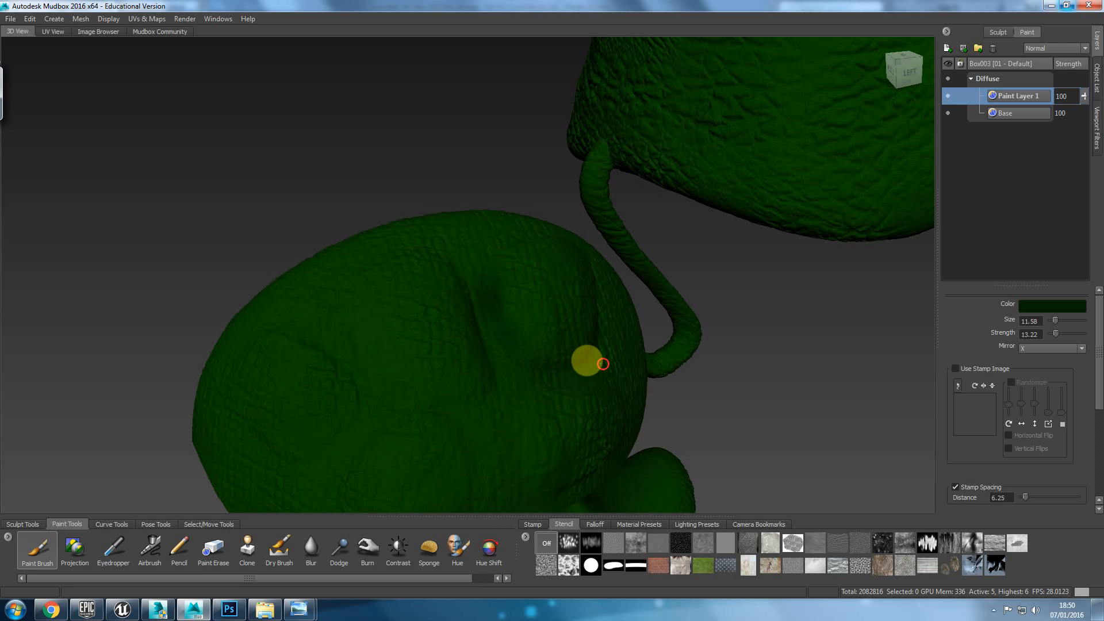
{"action": "left_click_drag", "start_coordinate": [592, 360], "coordinate": [500, 330], "text": "alt"}
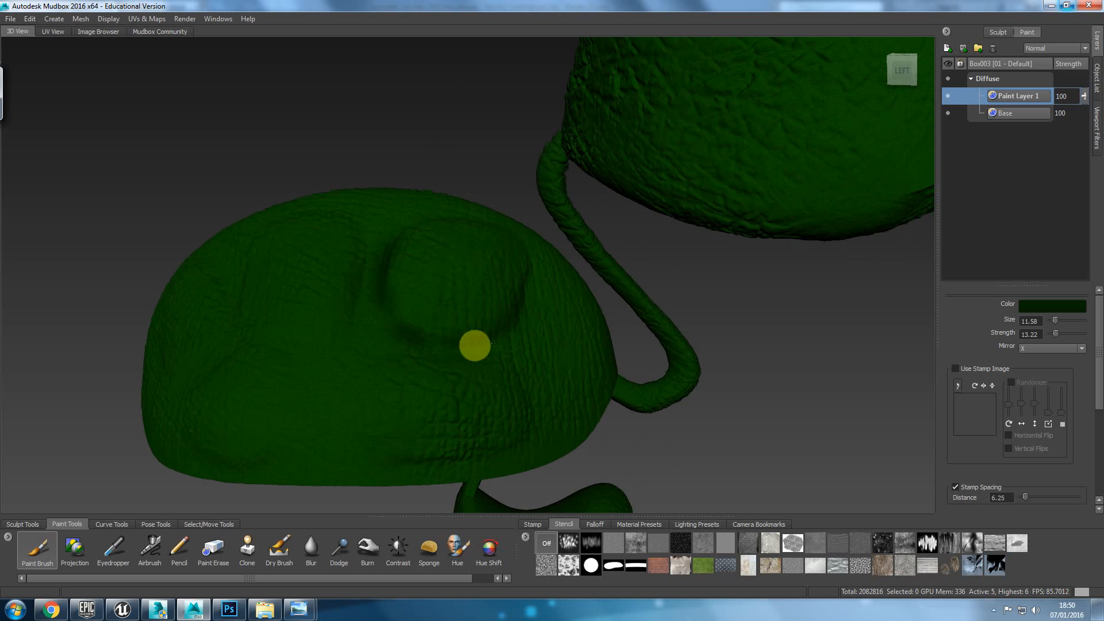
{"action": "left_click_drag", "start_coordinate": [537, 313], "coordinate": [426, 307], "text": "alt"}
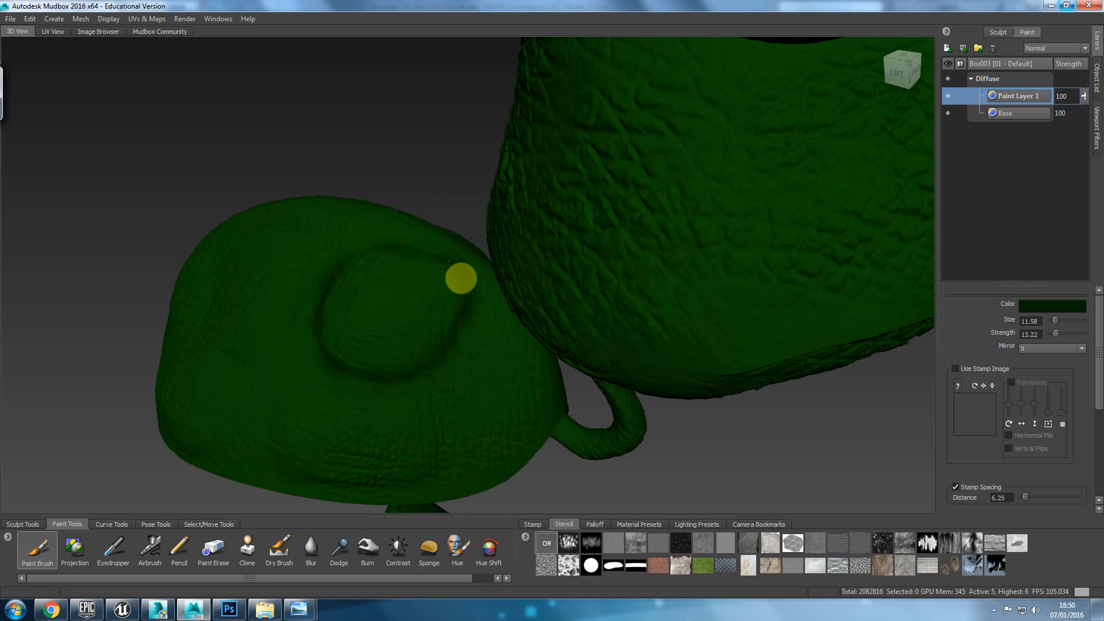
{"action": "mouse_move", "coordinate": [382, 332]}
{"action": "left_mouse_down", "text": "alt"}
{"action": "mouse_move", "coordinate": [458, 316]}
{"action": "mouse_move", "coordinate": [608, 325]}
{"action": "mouse_move", "coordinate": [530, 259]}
{"action": "mouse_move", "coordinate": [584, 246]}
{"action": "left_mouse_up", "text": "alt"}
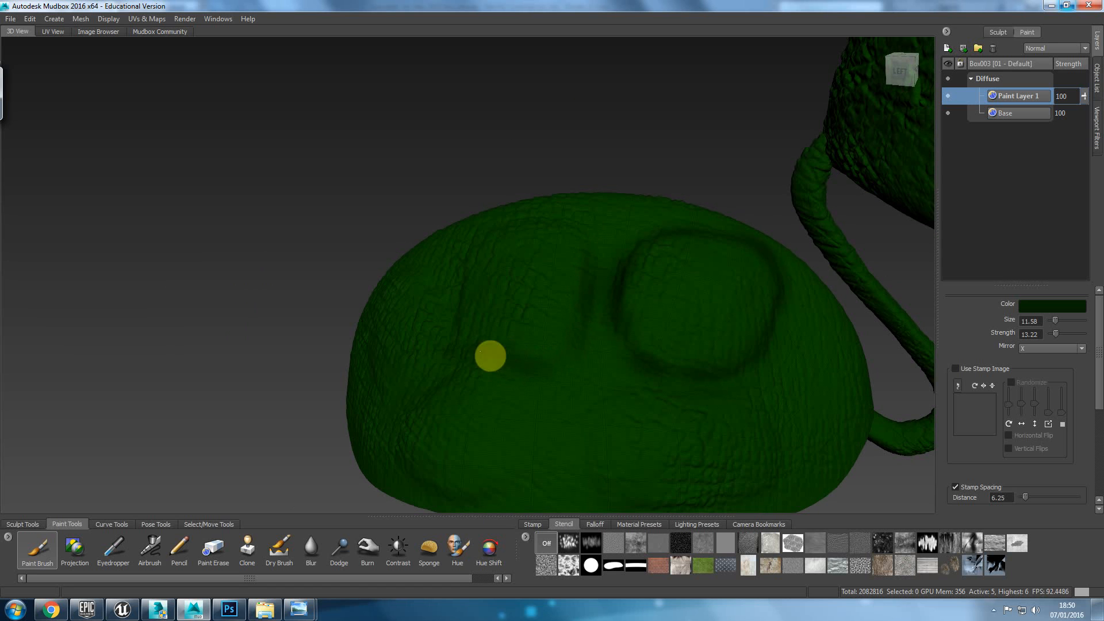
{"action": "mouse_move", "coordinate": [587, 290]}
{"action": "left_mouse_down", "text": "alt"}
{"action": "mouse_move", "coordinate": [658, 295]}
{"action": "mouse_move", "coordinate": [622, 260]}
{"action": "left_mouse_up", "text": "alt"}
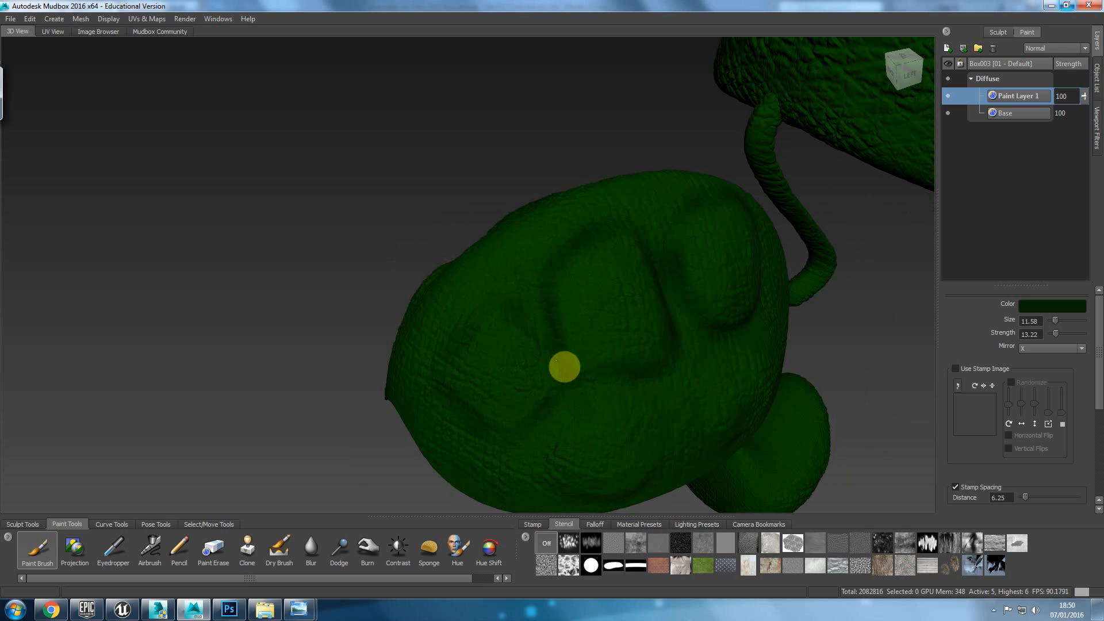
Step: Darken the grooves around the rear and lower side plates of the shell with the very dark green
{"action": "mouse_move", "coordinate": [478, 432]}
{"action": "left_mouse_down"}
{"action": "mouse_move", "coordinate": [434, 371]}
{"action": "mouse_move", "coordinate": [495, 311]}
{"action": "mouse_move", "coordinate": [542, 329]}
{"action": "mouse_move", "coordinate": [572, 361]}
{"action": "left_mouse_up"}
{"action": "mouse_move", "coordinate": [594, 352]}
{"action": "left_mouse_down", "text": "alt"}
{"action": "mouse_move", "coordinate": [581, 325]}
{"action": "mouse_move", "coordinate": [592, 333]}
{"action": "mouse_move", "coordinate": [562, 345]}
{"action": "left_mouse_up", "text": "alt"}
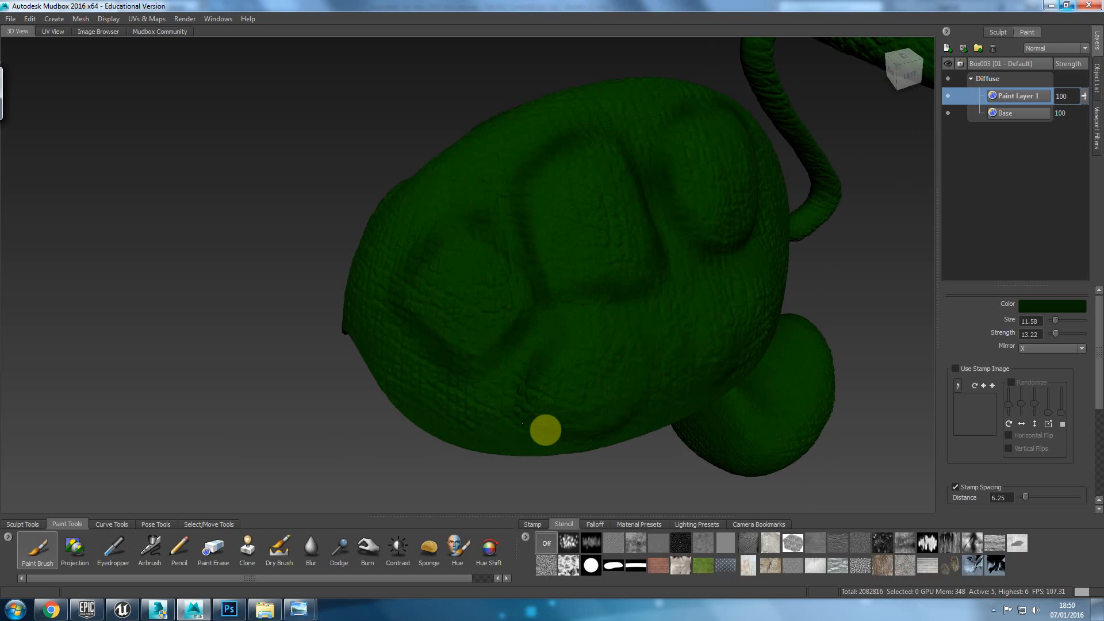
{"action": "left_click_drag", "start_coordinate": [563, 429], "coordinate": [510, 323], "text": "alt"}
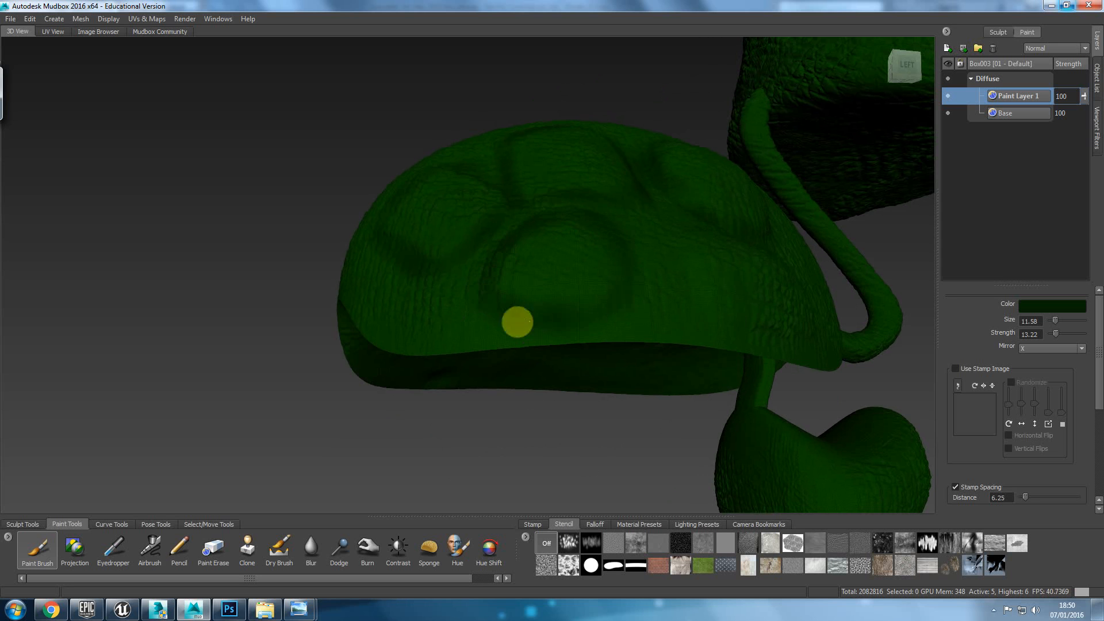
{"action": "mouse_move", "coordinate": [711, 263]}
{"action": "left_mouse_down", "text": "alt"}
{"action": "mouse_move", "coordinate": [699, 308]}
{"action": "mouse_move", "coordinate": [575, 328]}
{"action": "mouse_move", "coordinate": [549, 354]}
{"action": "mouse_move", "coordinate": [470, 338]}
{"action": "left_mouse_up", "text": "alt"}
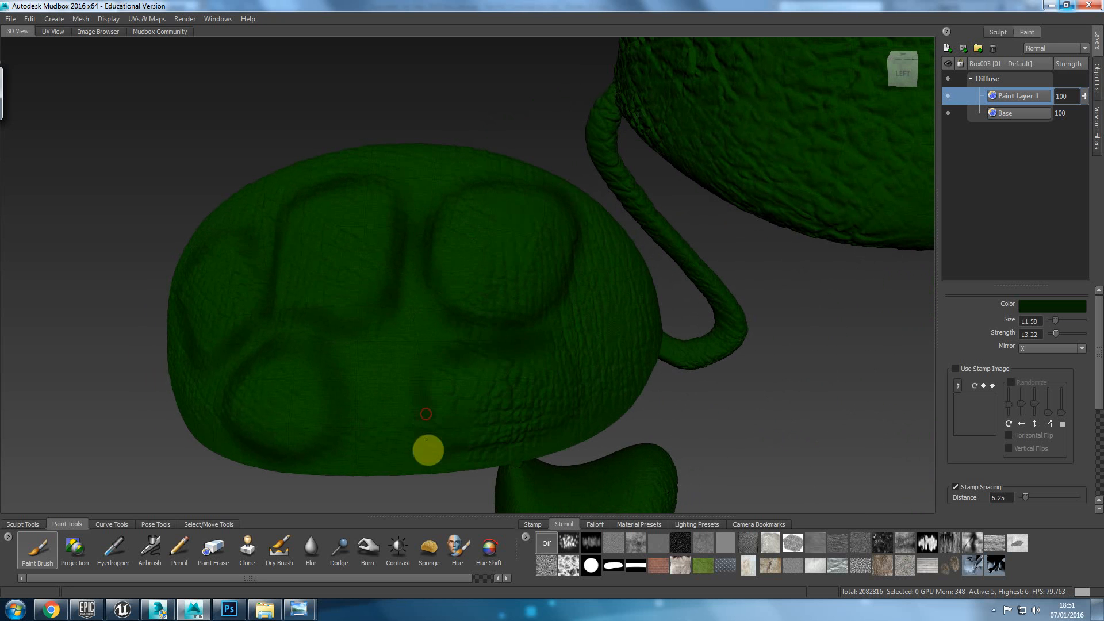
{"action": "mouse_move", "coordinate": [439, 452]}
{"action": "left_mouse_down", "text": "alt"}
{"action": "mouse_move", "coordinate": [495, 399]}
{"action": "mouse_move", "coordinate": [389, 365]}
{"action": "mouse_move", "coordinate": [407, 377]}
{"action": "left_mouse_up", "text": "alt"}
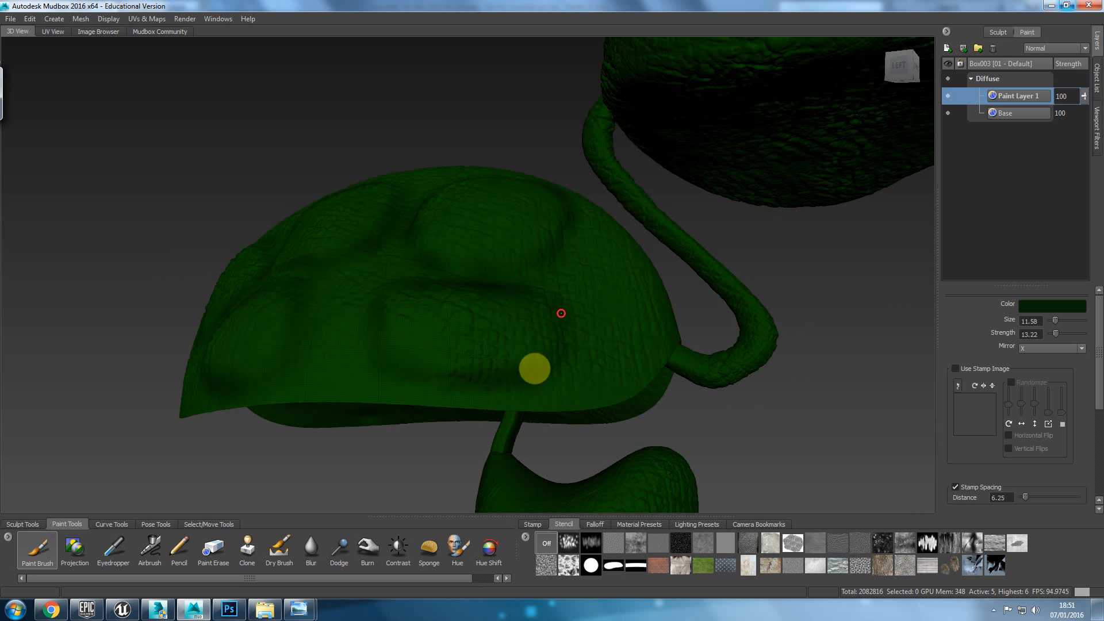
{"action": "right_click_drag", "start_coordinate": [354, 261], "coordinate": [419, 331], "text": "alt"}
{"action": "left_click_drag", "start_coordinate": [420, 331], "coordinate": [424, 359], "text": "alt"}
{"action": "middle_click_drag", "start_coordinate": [319, 425], "coordinate": [426, 338], "text": "alt"}
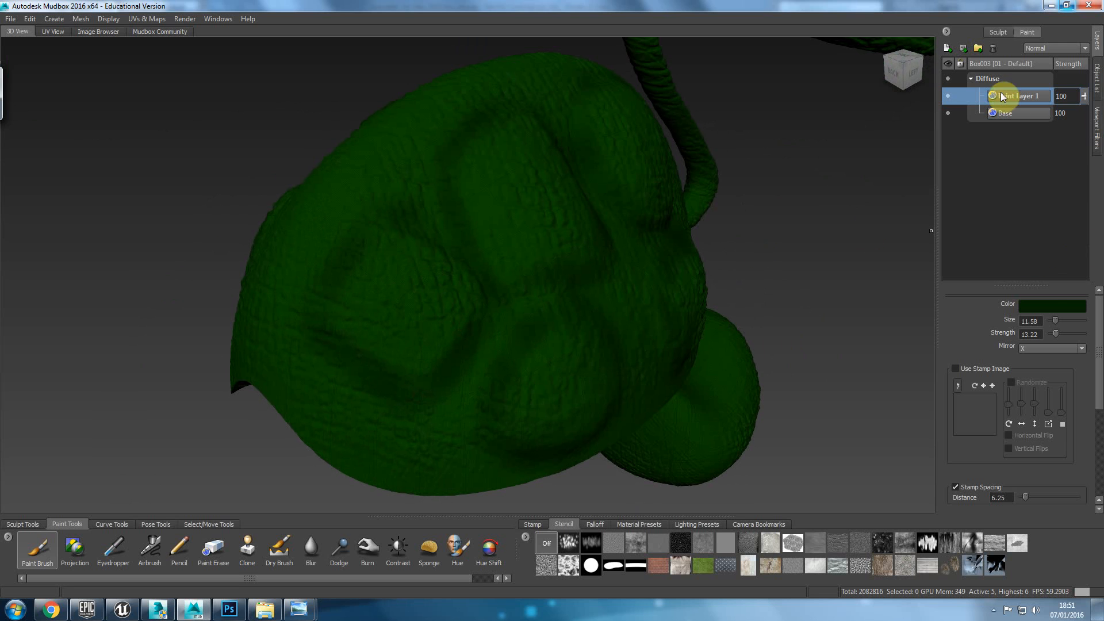
Step: Create another diffuse layer named Paint Layer 2 and set the brush color to light green
{"action": "left_click", "coordinate": [1046, 305]}
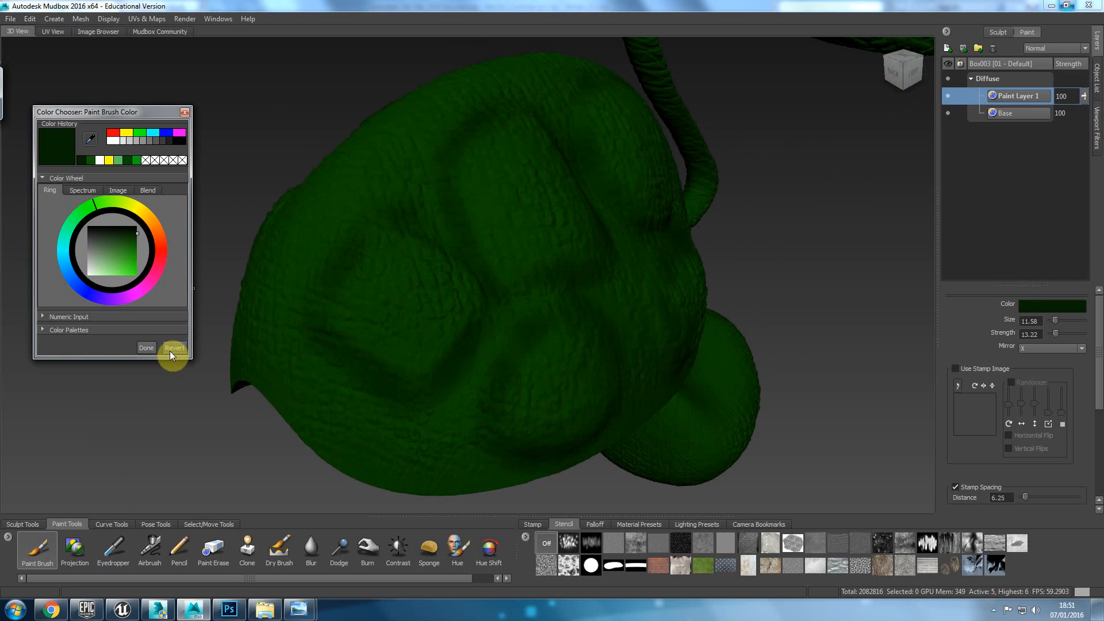
{"action": "left_click", "coordinate": [184, 114]}
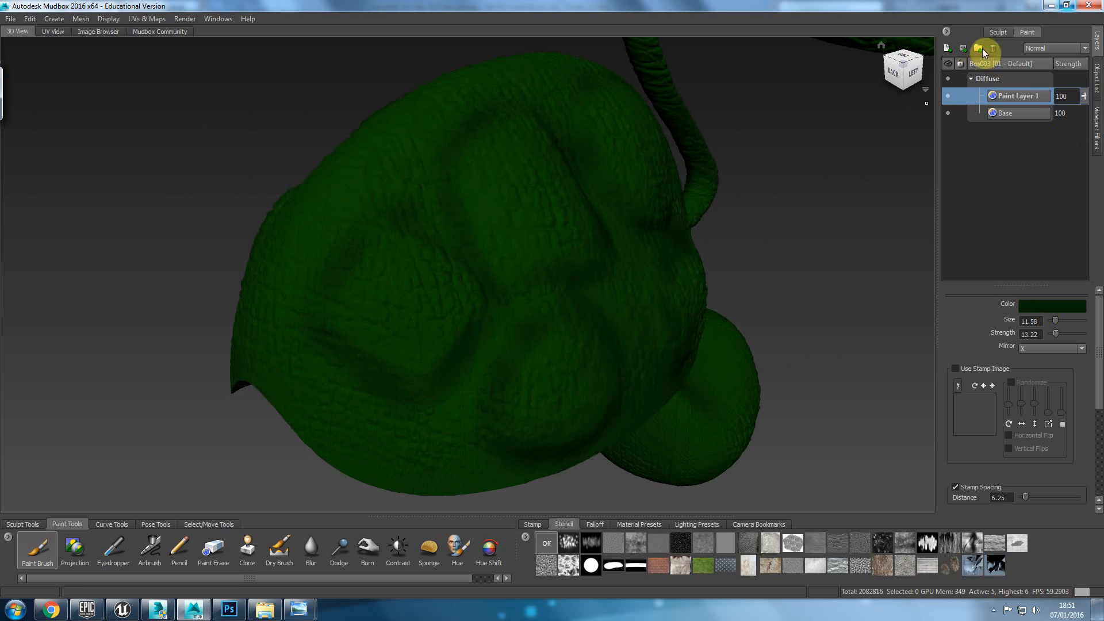
{"action": "left_click", "coordinate": [949, 49]}
{"action": "left_click", "coordinate": [602, 338]}
{"action": "left_click", "coordinate": [1068, 309]}
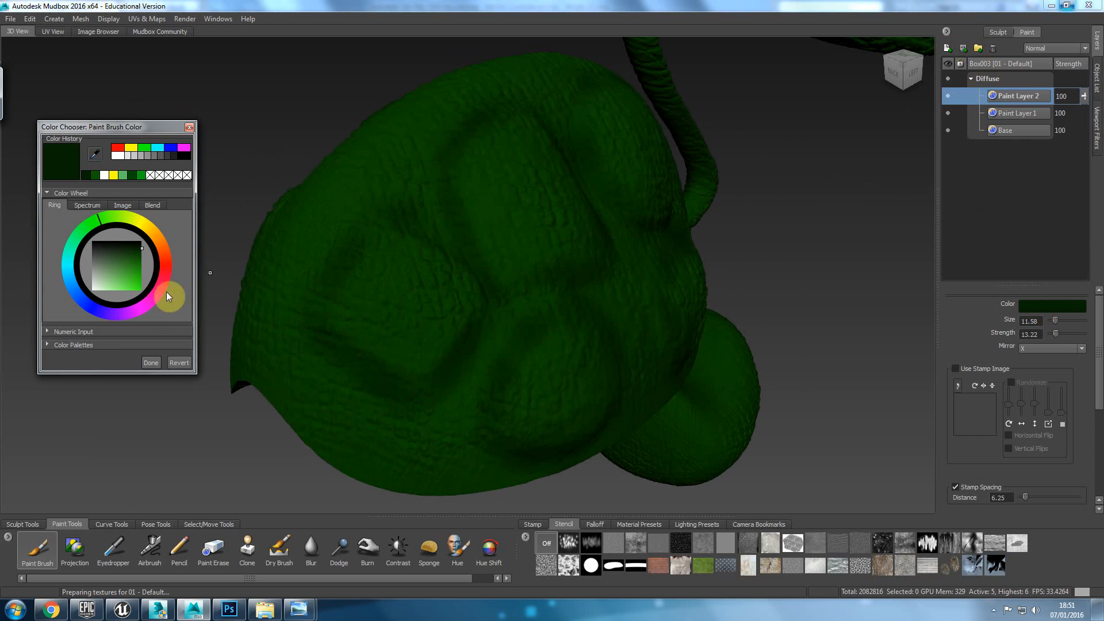
{"action": "left_click", "coordinate": [117, 291]}
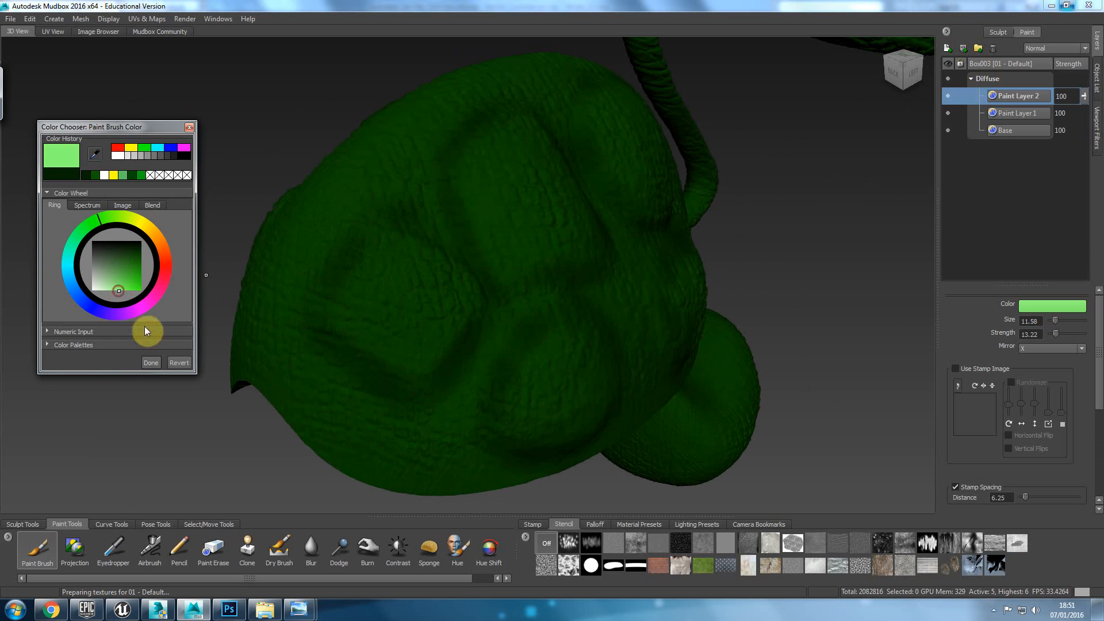
{"action": "left_click", "coordinate": [150, 362]}
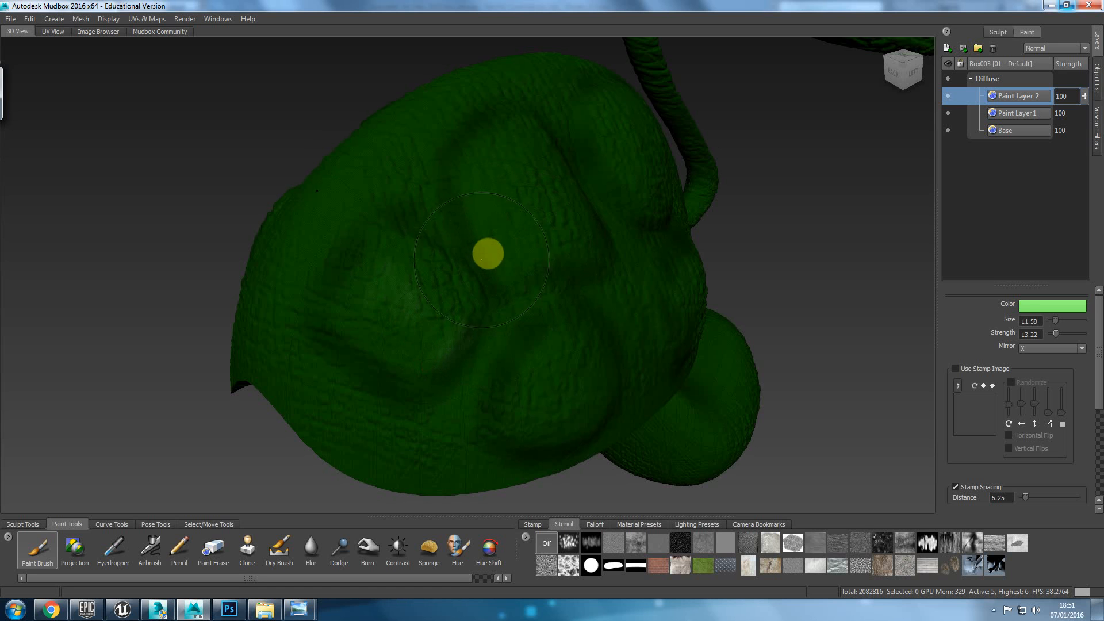
Step: Shrink the brush to 7.45 and paint light green highlights along the inner edges of the shell plates
{"action": "left_click_drag", "start_coordinate": [498, 267], "coordinate": [461, 166]}
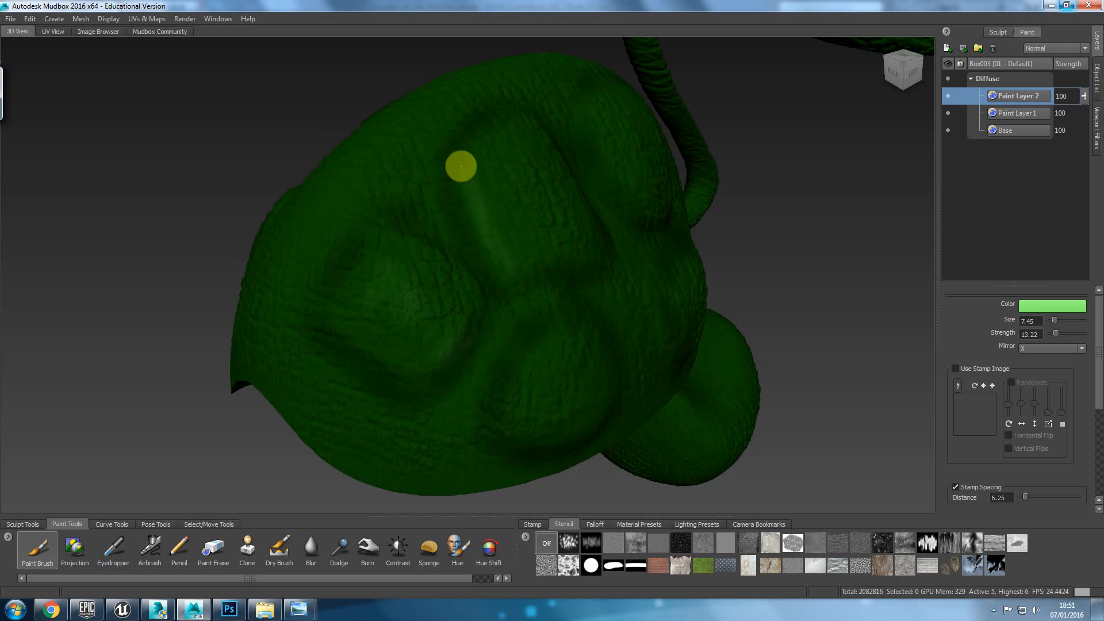
{"action": "mouse_move", "coordinate": [533, 271]}
{"action": "left_mouse_down"}
{"action": "mouse_move", "coordinate": [594, 256]}
{"action": "mouse_move", "coordinate": [579, 280]}
{"action": "mouse_move", "coordinate": [534, 296]}
{"action": "left_mouse_up"}
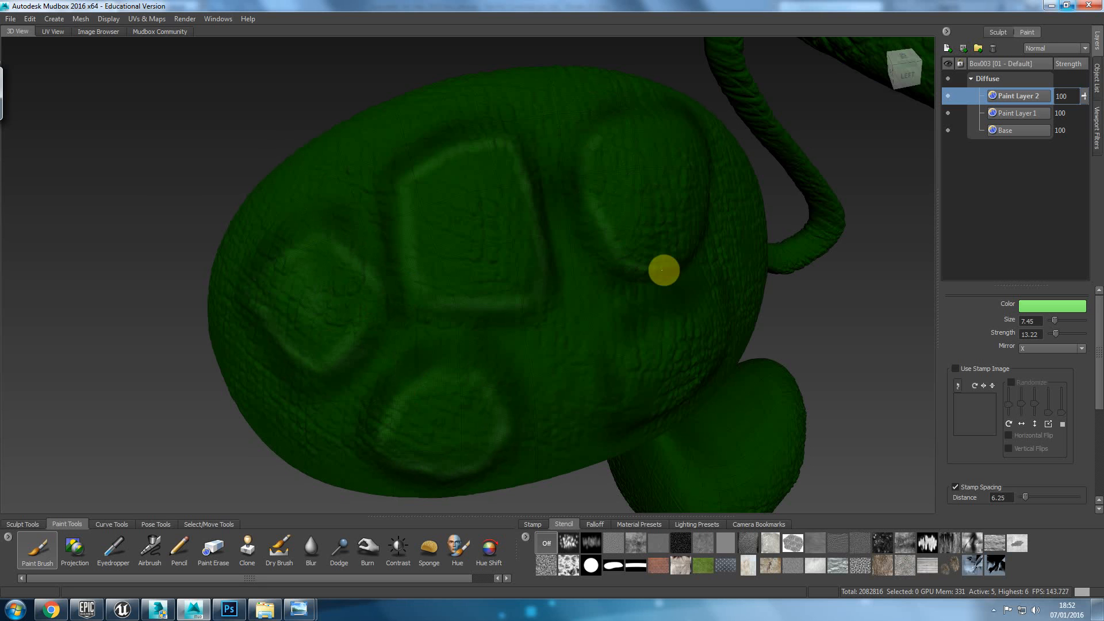
{"action": "left_click_drag", "start_coordinate": [711, 253], "coordinate": [638, 296], "text": "alt"}
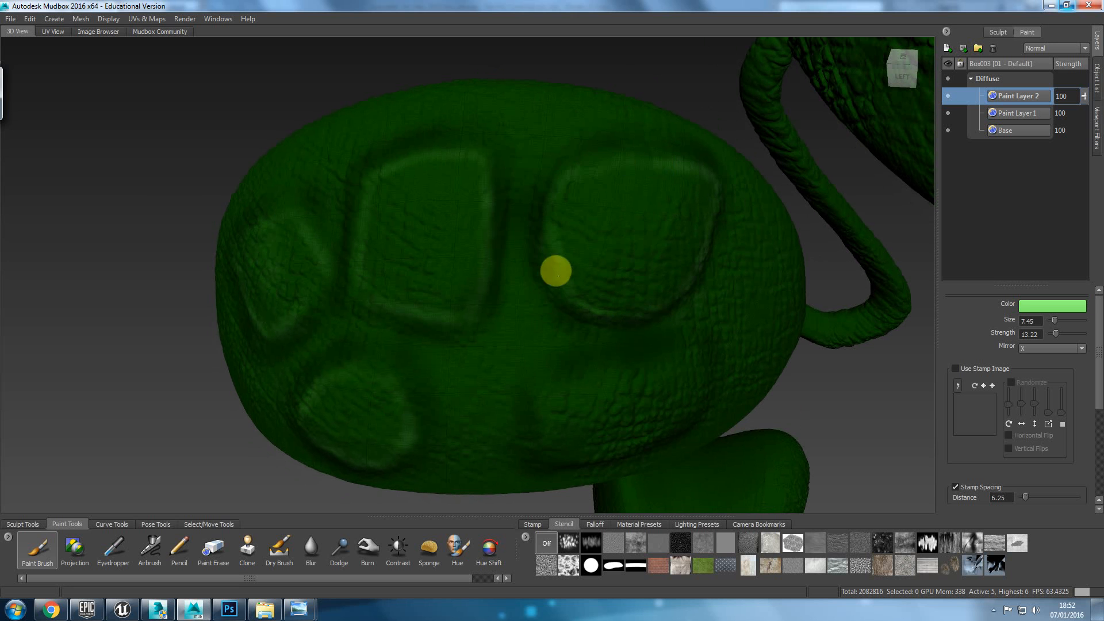
{"action": "mouse_move", "coordinate": [557, 348]}
{"action": "left_mouse_down", "text": "alt"}
{"action": "mouse_move", "coordinate": [520, 299]}
{"action": "mouse_move", "coordinate": [478, 273]}
{"action": "left_mouse_up", "text": "alt"}
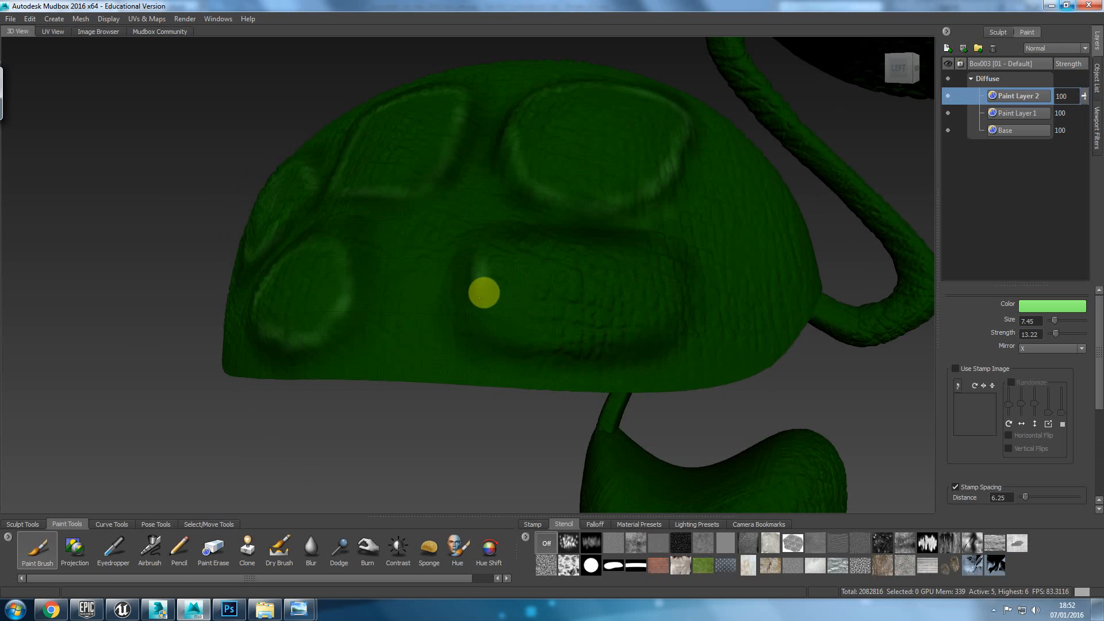
{"action": "left_click_drag", "start_coordinate": [538, 339], "coordinate": [592, 345]}
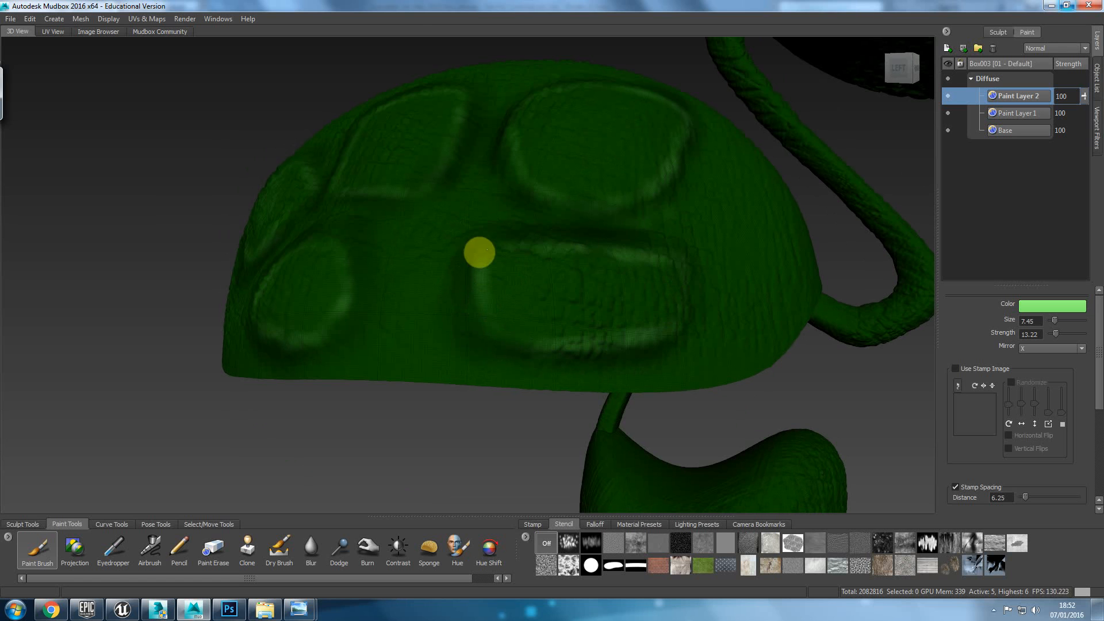
{"action": "mouse_move", "coordinate": [550, 347]}
{"action": "left_mouse_down", "text": "alt"}
{"action": "mouse_move", "coordinate": [636, 327]}
{"action": "mouse_move", "coordinate": [565, 335]}
{"action": "left_mouse_up", "text": "alt"}
Step: Rename Paint Layer 1, which holds the groove shading, as Dark Green
{"action": "mouse_move", "coordinate": [690, 283]}
{"action": "left_mouse_down", "text": "alt"}
{"action": "mouse_move", "coordinate": [681, 249]}
{"action": "mouse_move", "coordinate": [584, 372]}
{"action": "mouse_move", "coordinate": [589, 342]}
{"action": "mouse_move", "coordinate": [862, 146]}
{"action": "left_mouse_up", "text": "alt"}
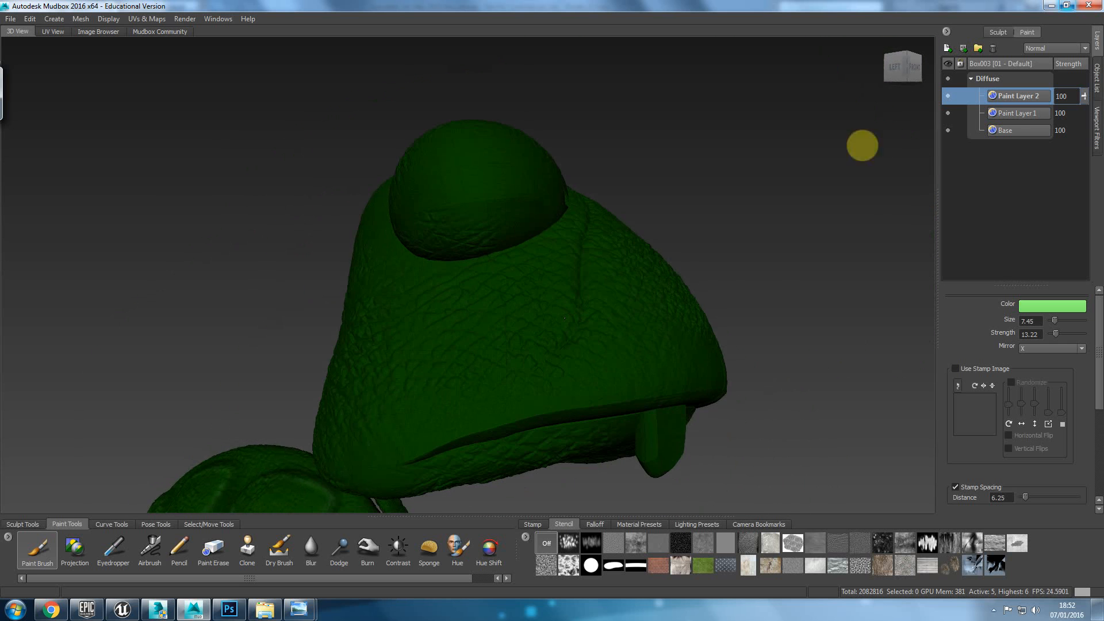
{"action": "left_click", "coordinate": [1018, 114]}
{"action": "double_click", "coordinate": [1036, 115]}
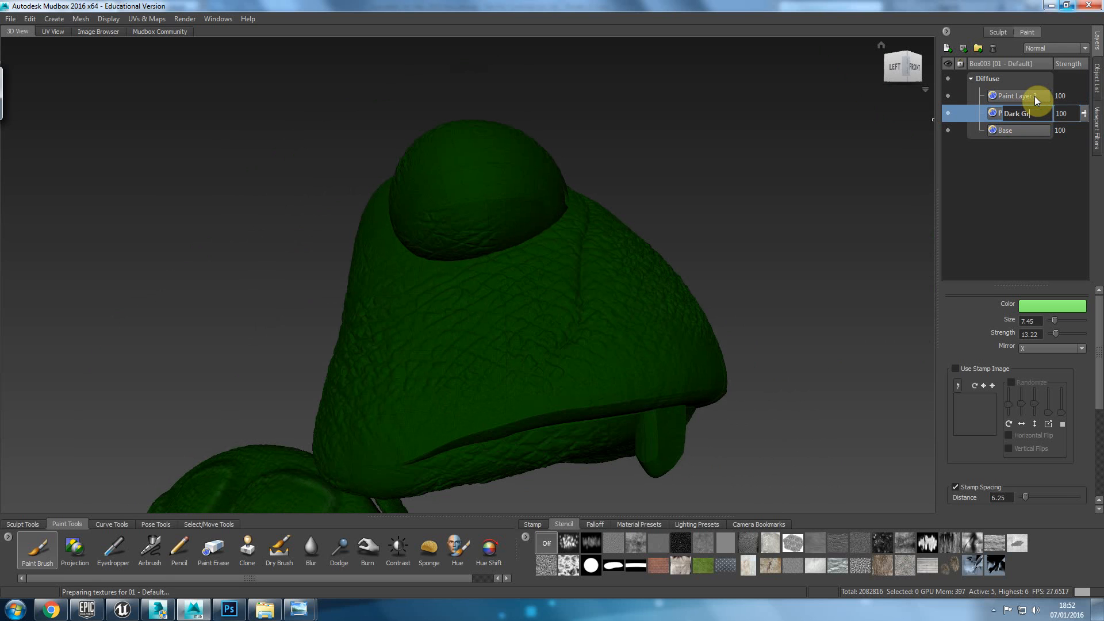
{"action": "key", "text": "Return"}
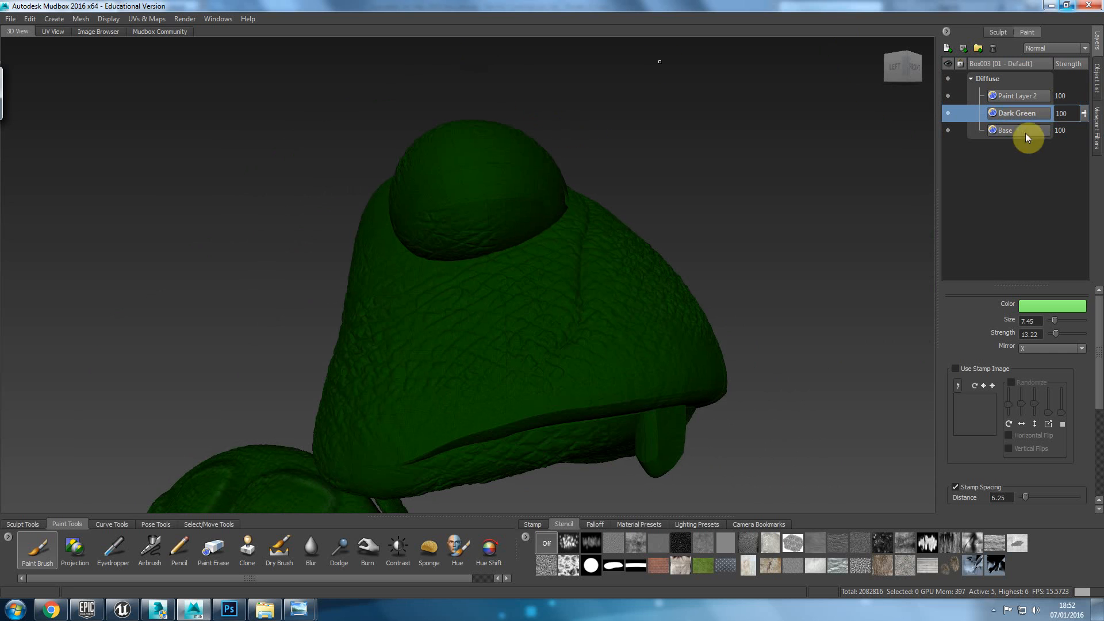
Step: Rename Paint Layer 2, which holds the light highlights, as Bright Green
{"action": "left_click", "coordinate": [1044, 97]}
{"action": "double_click", "coordinate": [1036, 96]}
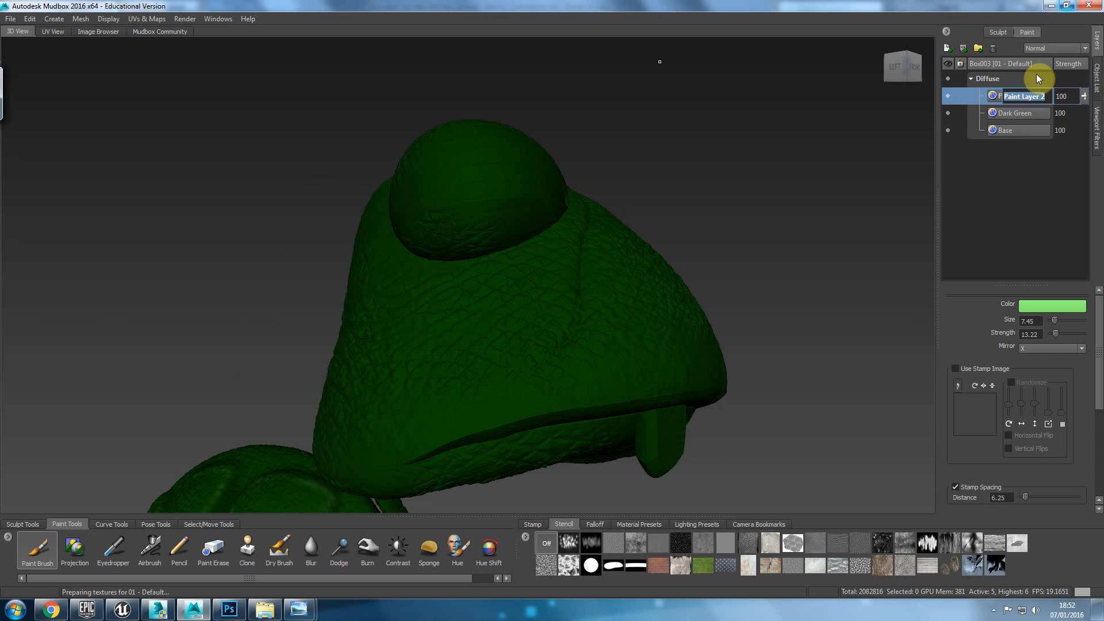
{"action": "type", "text": "Bright Green"}
{"action": "key", "text": "Return"}
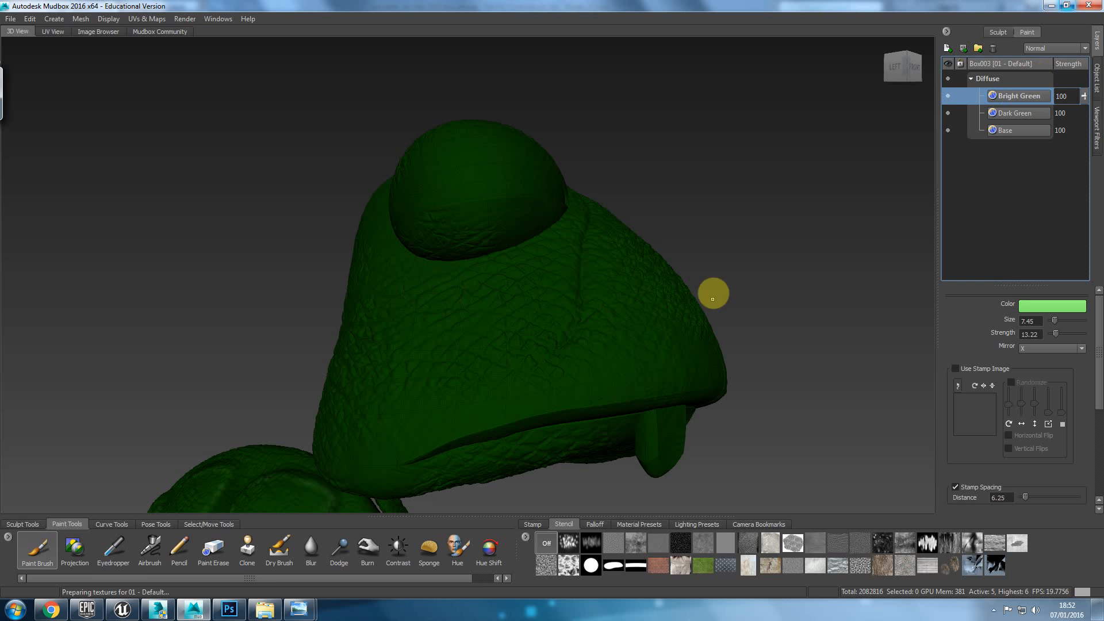
Step: Activate the Dark Green layer and set the brush color to a very dark green based on a color sampled from the head
{"action": "left_click", "coordinate": [1012, 115]}
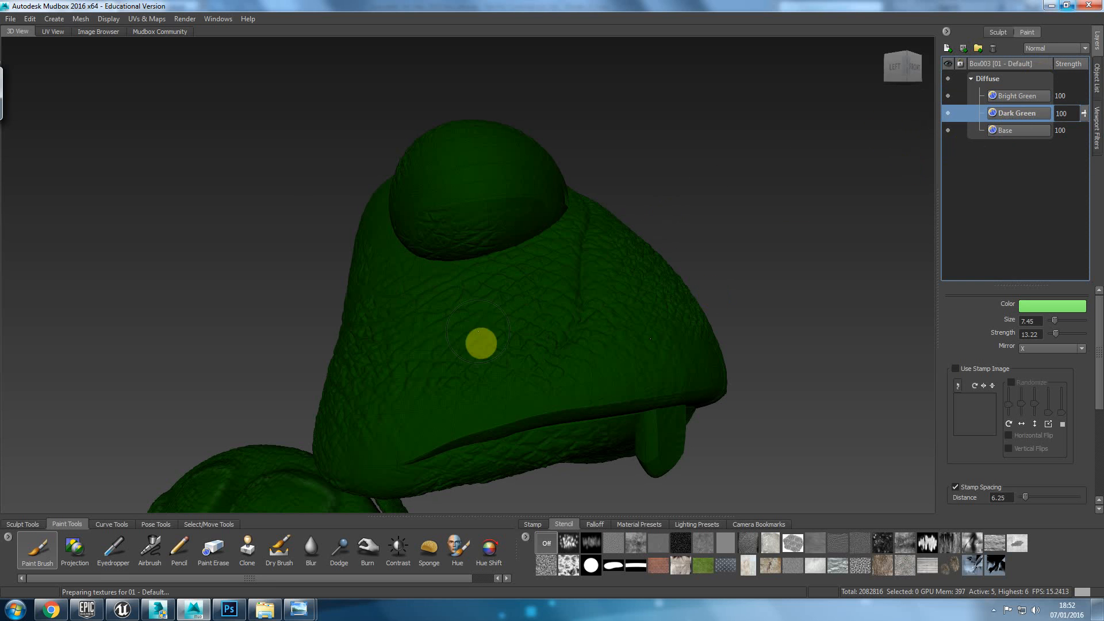
{"action": "left_click", "coordinate": [1013, 310]}
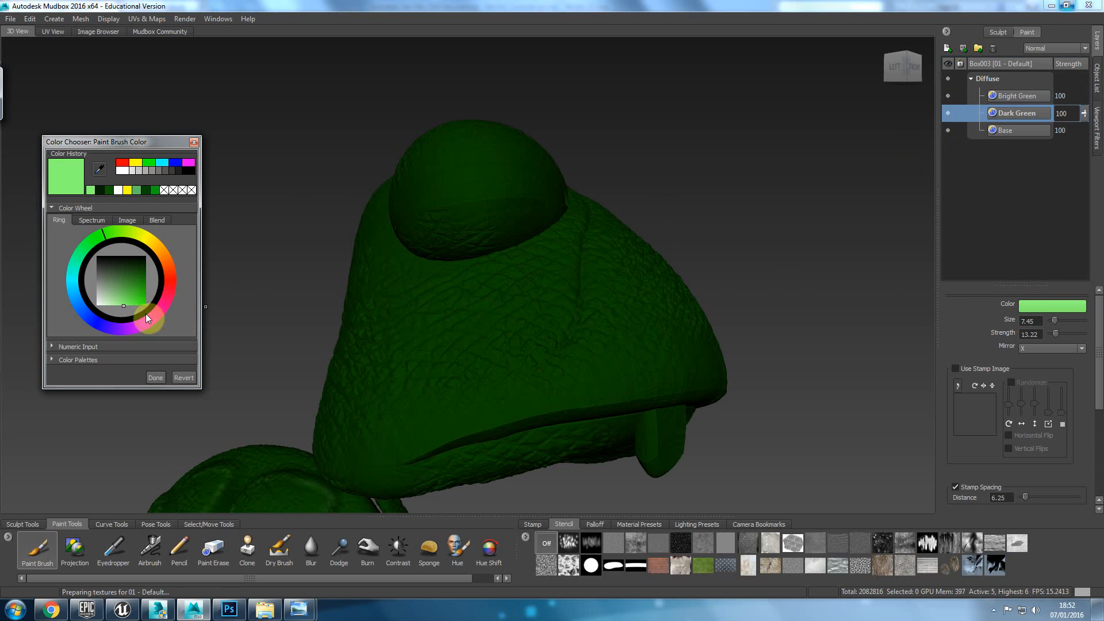
{"action": "left_click_drag", "start_coordinate": [141, 273], "coordinate": [148, 267]}
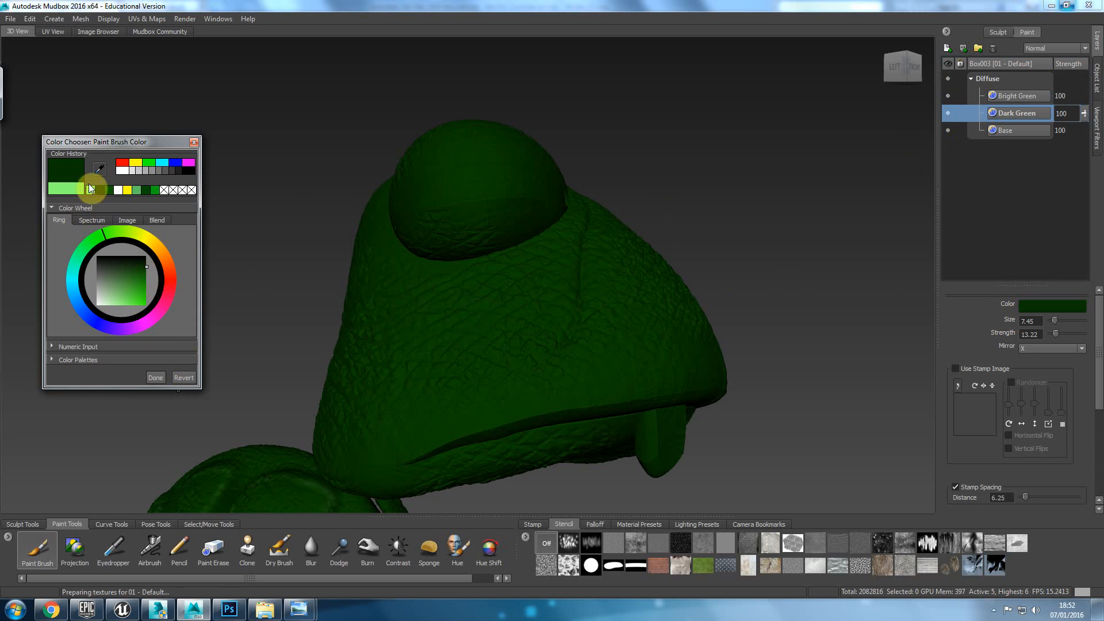
{"action": "left_click", "coordinate": [101, 168]}
{"action": "left_click", "coordinate": [473, 411]}
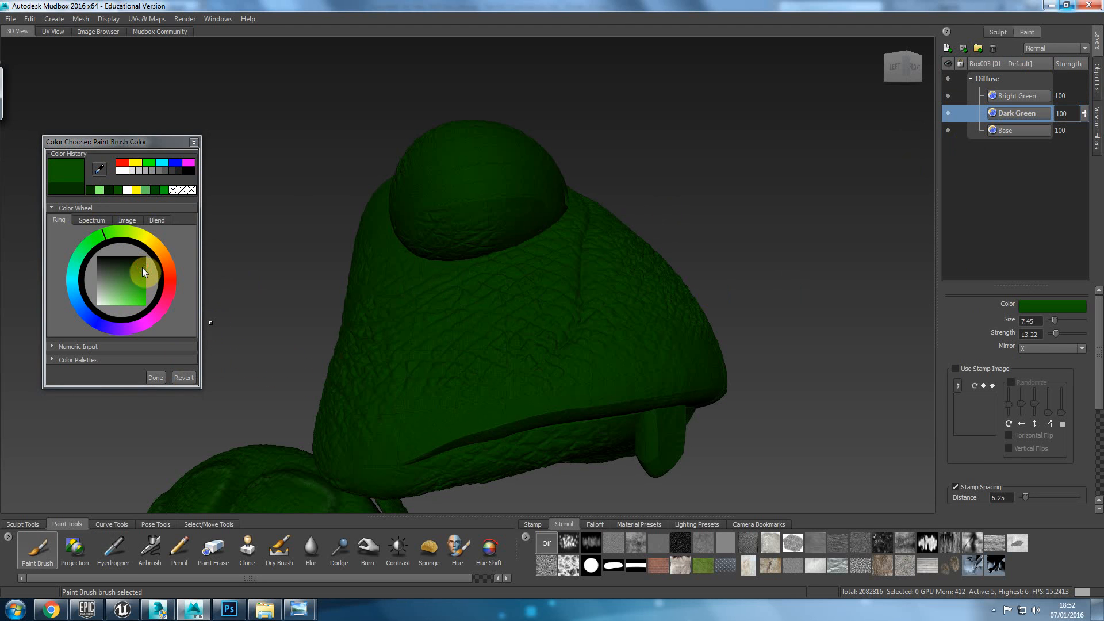
{"action": "left_click", "coordinate": [145, 271]}
{"action": "left_click", "coordinate": [156, 377]}
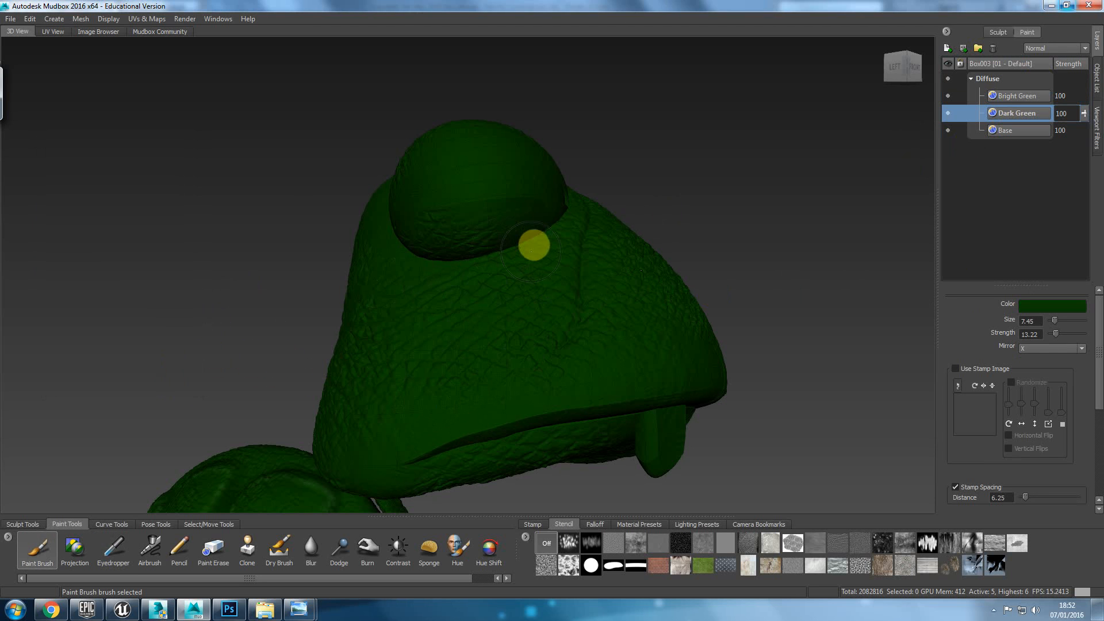
Step: Shade the recesses around the mouth, jaw and sides of the head with the dark green, enlarging the brush to 20.95
{"action": "left_click_drag", "start_coordinate": [503, 290], "coordinate": [567, 268], "text": "alt"}
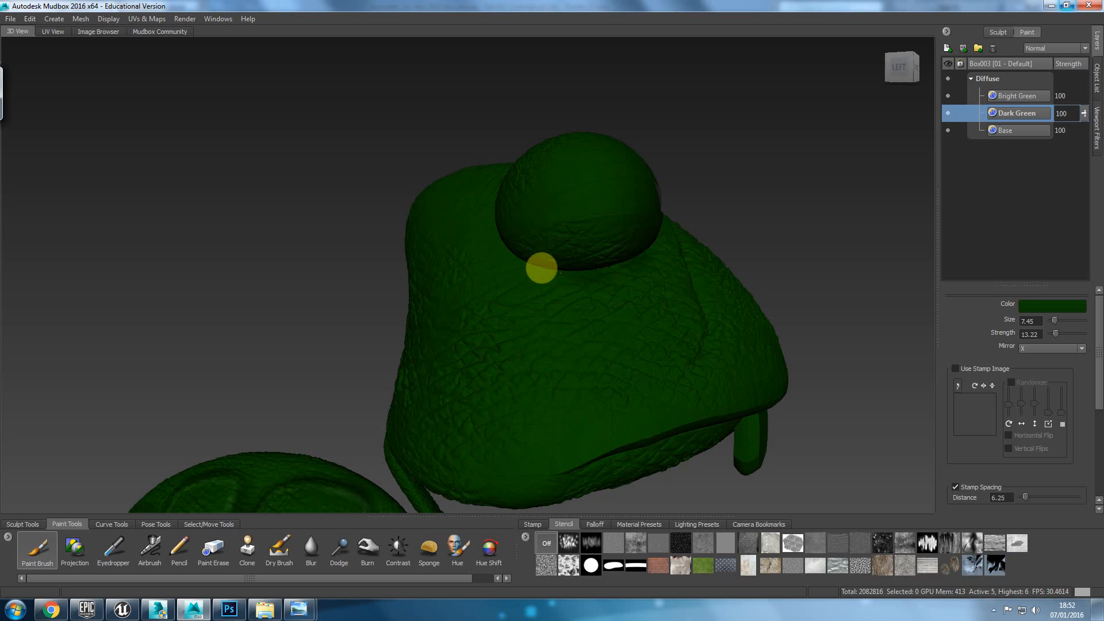
{"action": "mouse_move", "coordinate": [587, 284]}
{"action": "left_mouse_down", "text": "alt"}
{"action": "mouse_move", "coordinate": [535, 295]}
{"action": "mouse_move", "coordinate": [456, 370]}
{"action": "mouse_move", "coordinate": [485, 422]}
{"action": "mouse_move", "coordinate": [402, 385]}
{"action": "mouse_move", "coordinate": [397, 399]}
{"action": "mouse_move", "coordinate": [450, 385]}
{"action": "left_mouse_up", "text": "alt"}
{"action": "mouse_move", "coordinate": [554, 348]}
{"action": "left_mouse_down", "text": "alt"}
{"action": "mouse_move", "coordinate": [476, 372]}
{"action": "mouse_move", "coordinate": [414, 371]}
{"action": "mouse_move", "coordinate": [575, 372]}
{"action": "mouse_move", "coordinate": [562, 328]}
{"action": "mouse_move", "coordinate": [520, 316]}
{"action": "mouse_move", "coordinate": [483, 165]}
{"action": "left_mouse_up", "text": "alt"}
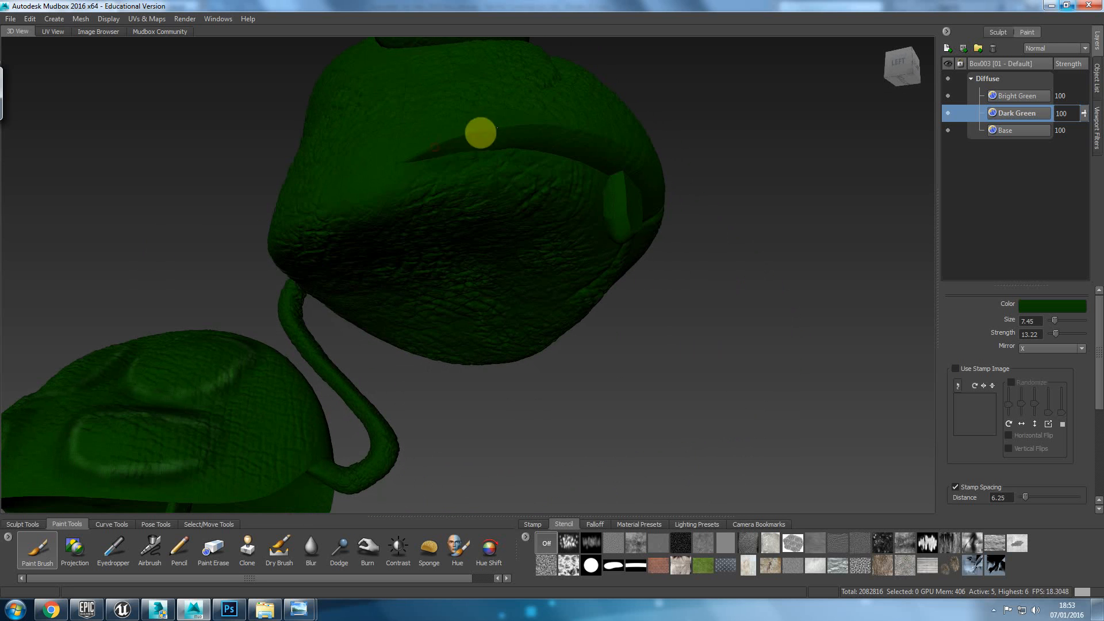
{"action": "left_click_drag", "start_coordinate": [493, 223], "coordinate": [517, 217], "text": "alt"}
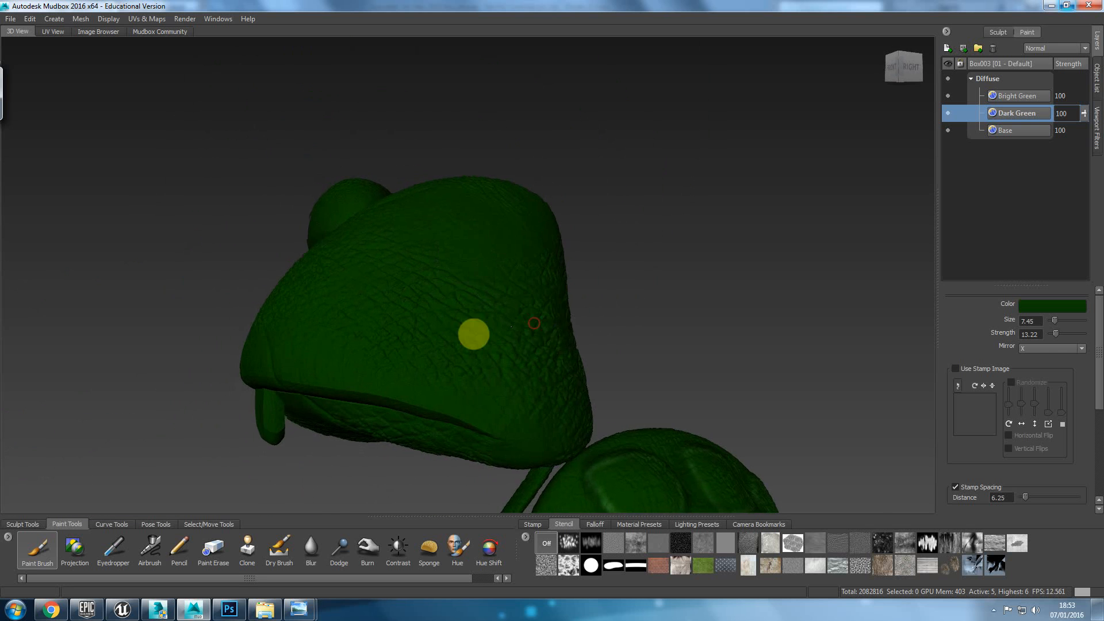
{"action": "left_click_drag", "start_coordinate": [535, 323], "coordinate": [327, 341], "text": "alt"}
{"action": "left_click_drag", "start_coordinate": [375, 310], "coordinate": [430, 306], "text": "alt"}
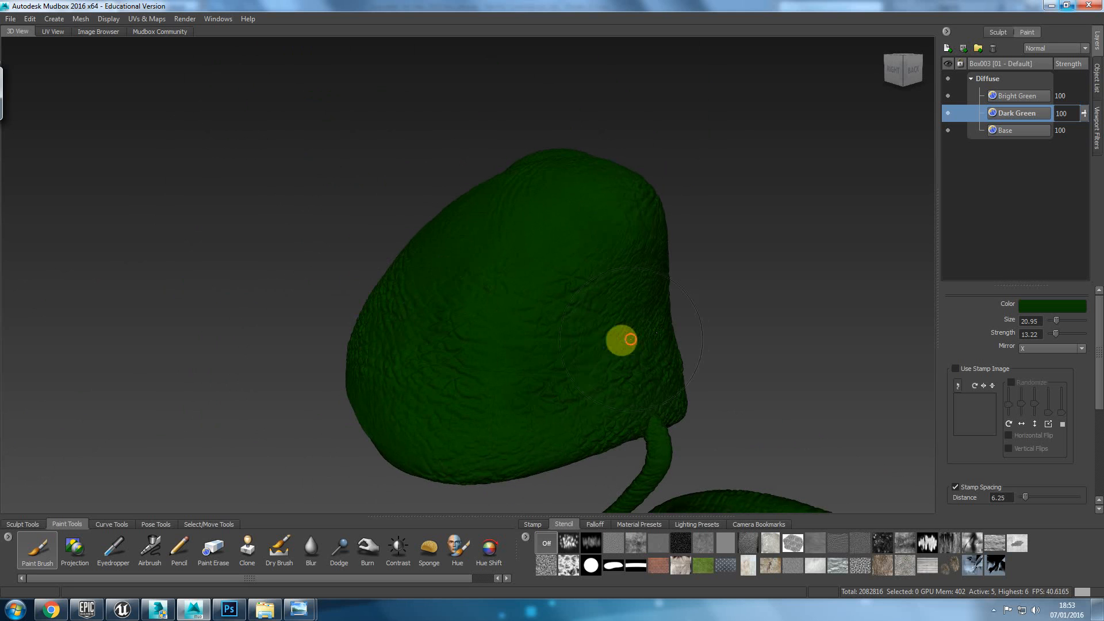
{"action": "mouse_move", "coordinate": [648, 308]}
{"action": "left_mouse_down", "text": "alt"}
{"action": "mouse_move", "coordinate": [382, 372]}
{"action": "mouse_move", "coordinate": [327, 341]}
{"action": "left_mouse_up", "text": "alt"}
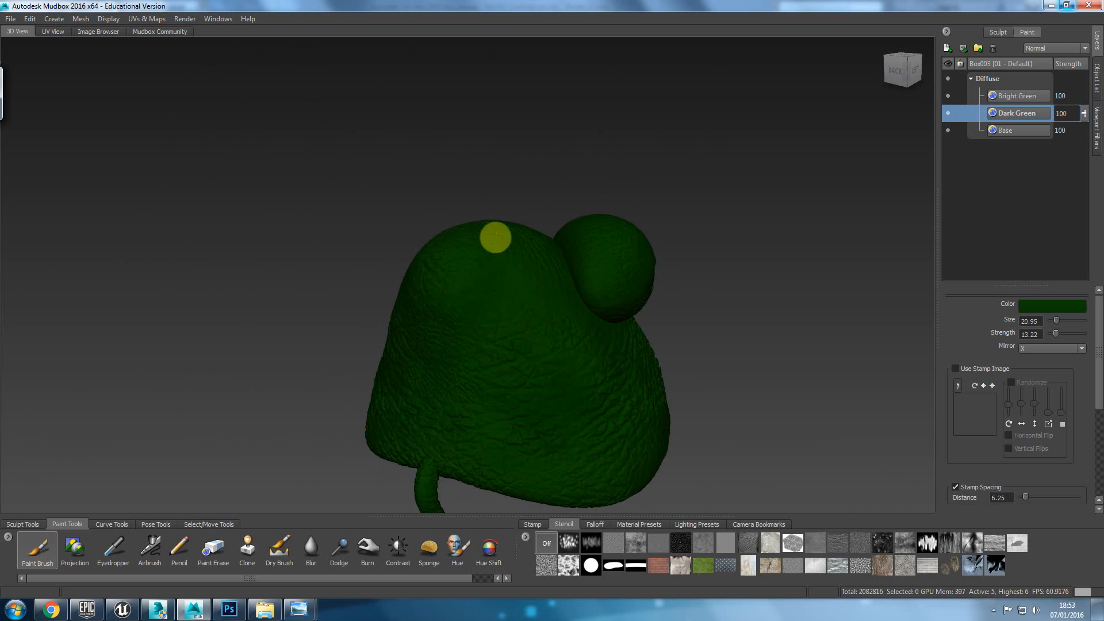
{"action": "mouse_move", "coordinate": [643, 377]}
{"action": "left_mouse_down", "text": "alt"}
{"action": "mouse_move", "coordinate": [483, 395]}
{"action": "mouse_move", "coordinate": [512, 353]}
{"action": "mouse_move", "coordinate": [471, 350]}
{"action": "left_mouse_up", "text": "alt"}
{"action": "left_click_drag", "start_coordinate": [695, 328], "coordinate": [439, 364], "text": "alt"}
{"action": "mouse_move", "coordinate": [367, 389]}
{"action": "right_mouse_down", "text": "alt"}
{"action": "mouse_move", "coordinate": [402, 466]}
{"action": "mouse_move", "coordinate": [501, 387]}
{"action": "mouse_move", "coordinate": [516, 414]}
{"action": "mouse_move", "coordinate": [602, 360]}
{"action": "right_mouse_up", "text": "alt"}
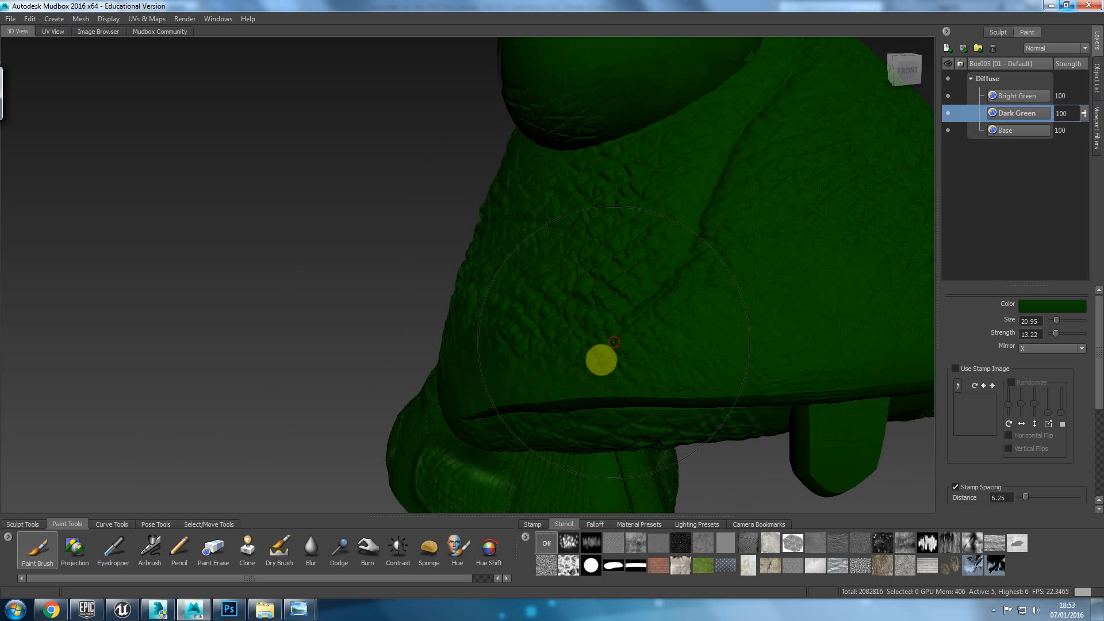
Step: Shrink the brush to 1.86, turn mirroring off and darken the long crease running down the head beside the eye
{"action": "mouse_move", "coordinate": [601, 360]}
{"action": "left_mouse_down", "text": "alt"}
{"action": "mouse_move", "coordinate": [546, 349]}
{"action": "mouse_move", "coordinate": [514, 363]}
{"action": "left_mouse_up", "text": "alt"}
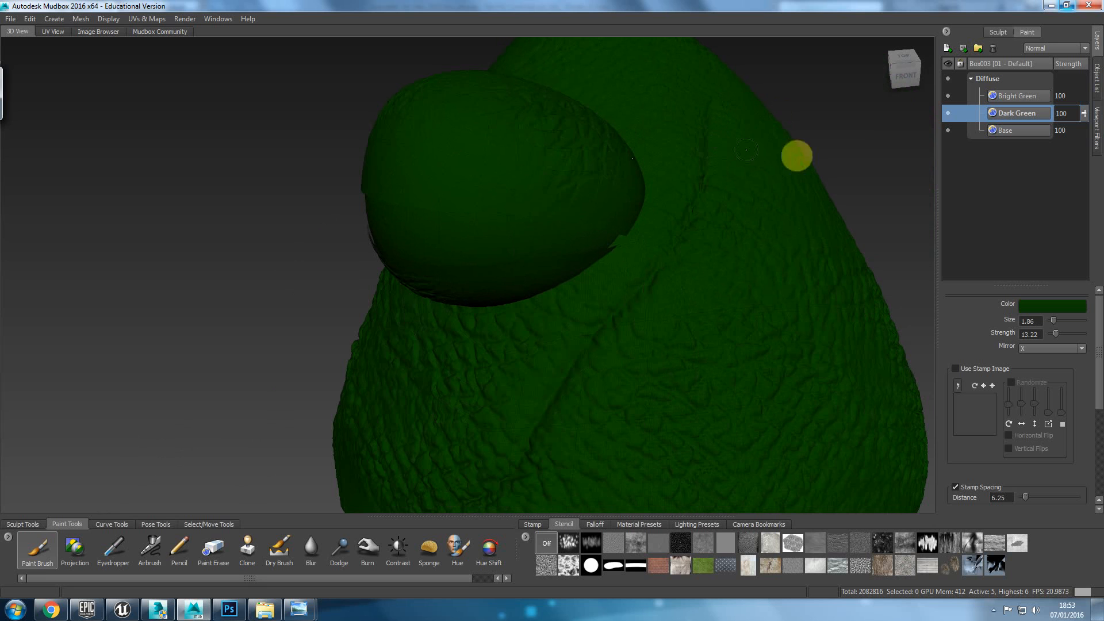
{"action": "left_click", "coordinate": [1028, 349]}
{"action": "left_click", "coordinate": [1026, 358]}
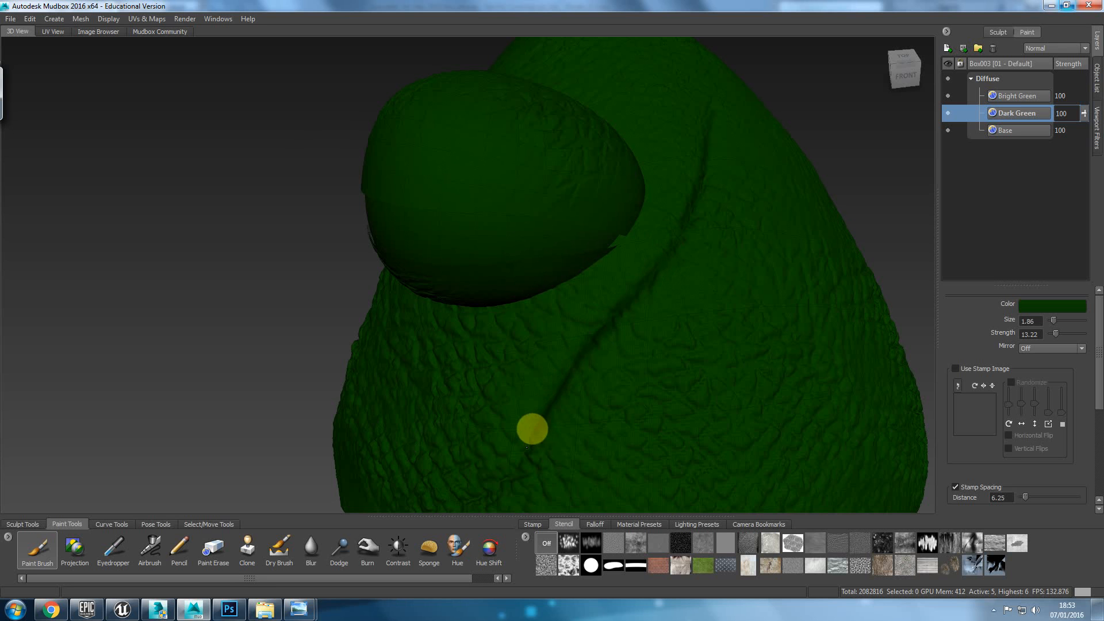
{"action": "left_click_drag", "start_coordinate": [514, 442], "coordinate": [572, 402], "text": "alt"}
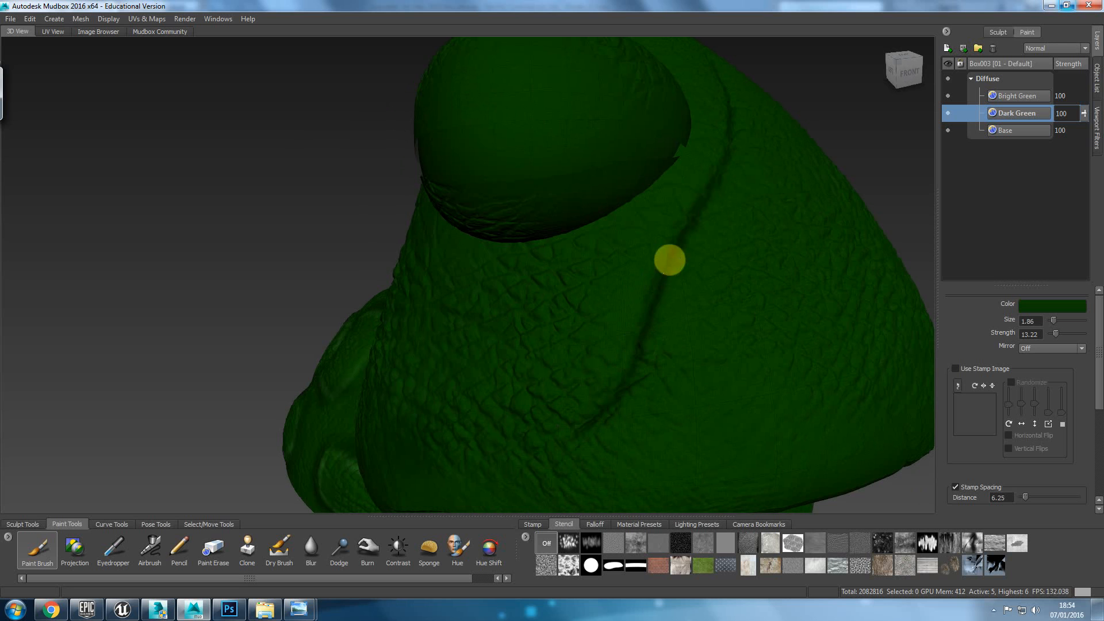
{"action": "left_click_drag", "start_coordinate": [657, 295], "coordinate": [594, 411]}
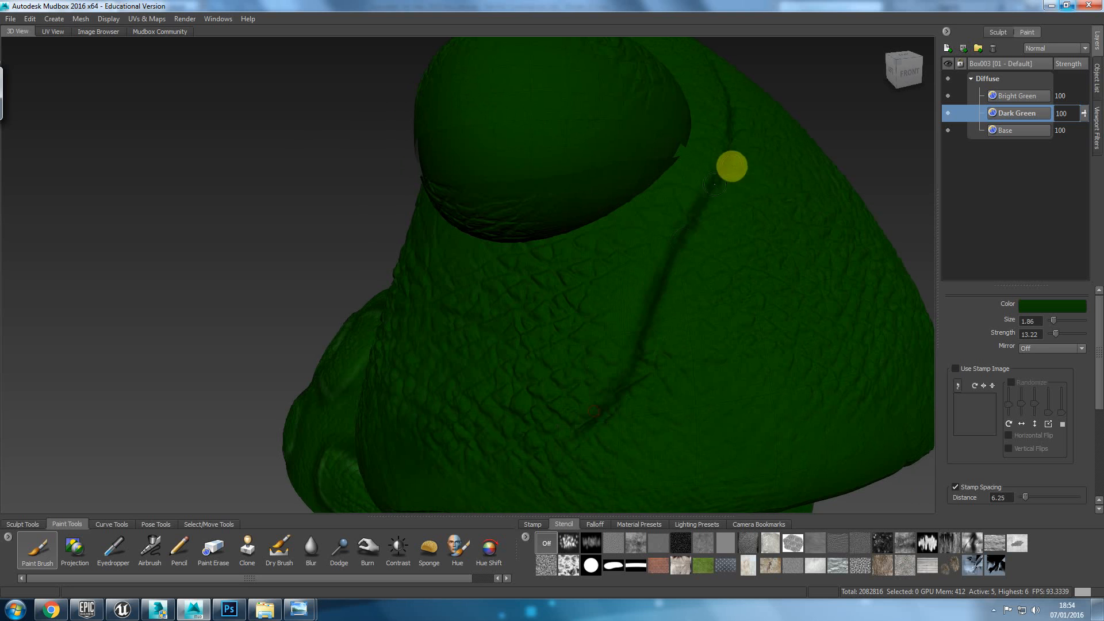
{"action": "mouse_move", "coordinate": [734, 239]}
{"action": "left_mouse_down", "text": "alt"}
{"action": "mouse_move", "coordinate": [690, 278]}
{"action": "mouse_move", "coordinate": [692, 217]}
{"action": "mouse_move", "coordinate": [695, 269]}
{"action": "mouse_move", "coordinate": [673, 318]}
{"action": "left_mouse_up", "text": "alt"}
{"action": "left_click_drag", "start_coordinate": [720, 128], "coordinate": [711, 230]}
Step: Darken the crease that runs from the front of the snout over the lip and under the jaw
{"action": "mouse_move", "coordinate": [675, 372]}
{"action": "left_mouse_down", "text": "alt"}
{"action": "mouse_move", "coordinate": [673, 306]}
{"action": "mouse_move", "coordinate": [636, 289]}
{"action": "mouse_move", "coordinate": [480, 343]}
{"action": "left_mouse_up", "text": "alt"}
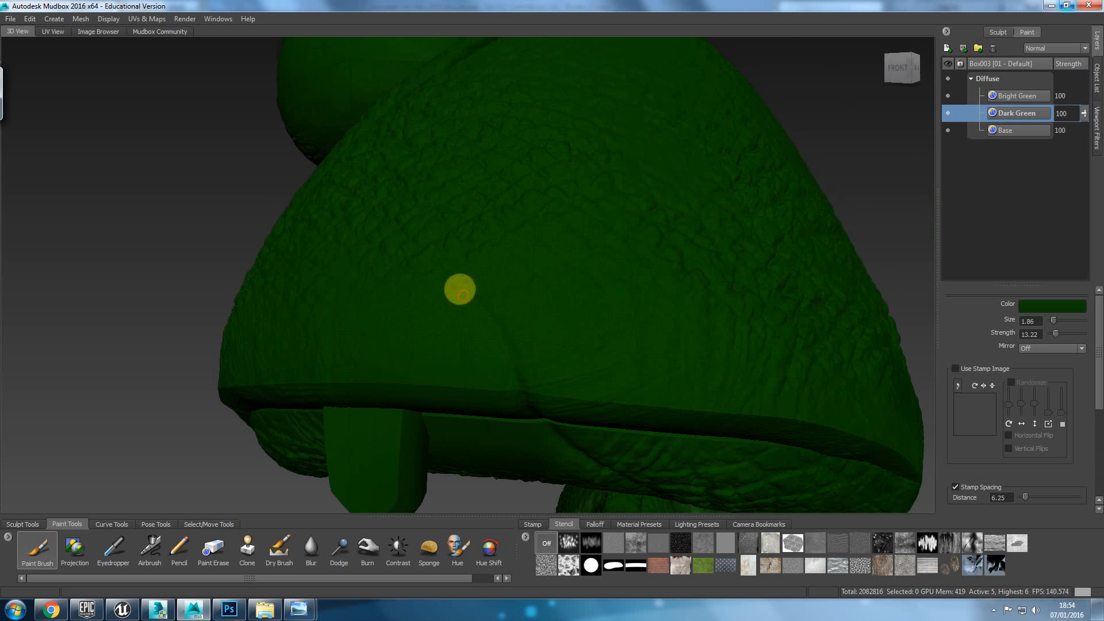
{"action": "left_click_drag", "start_coordinate": [455, 287], "coordinate": [492, 327]}
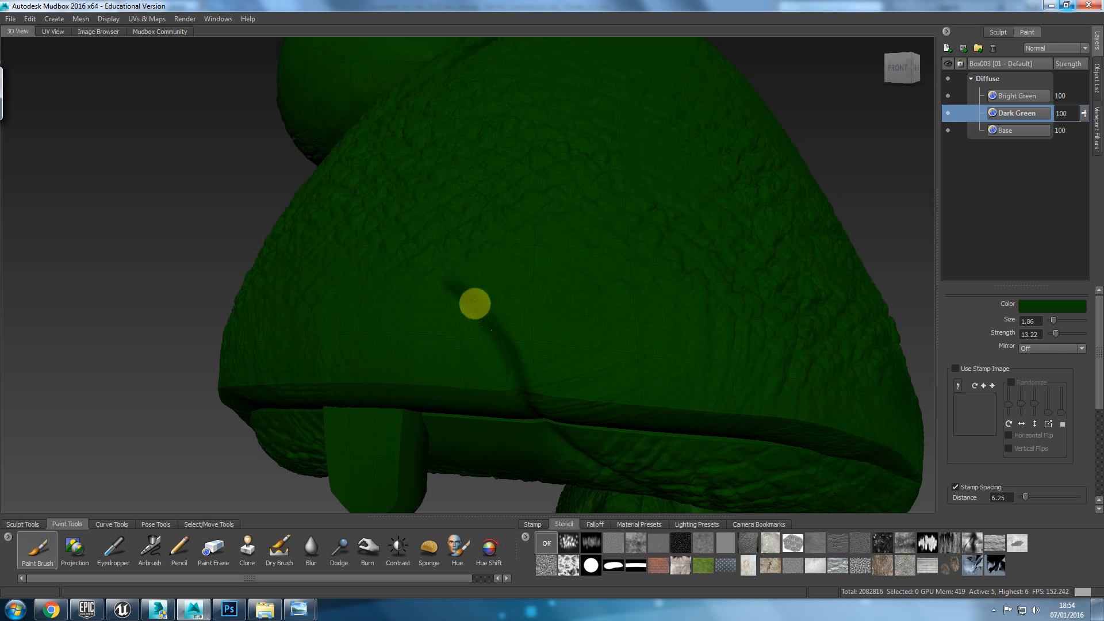
{"action": "left_click_drag", "start_coordinate": [529, 381], "coordinate": [451, 219], "text": "alt"}
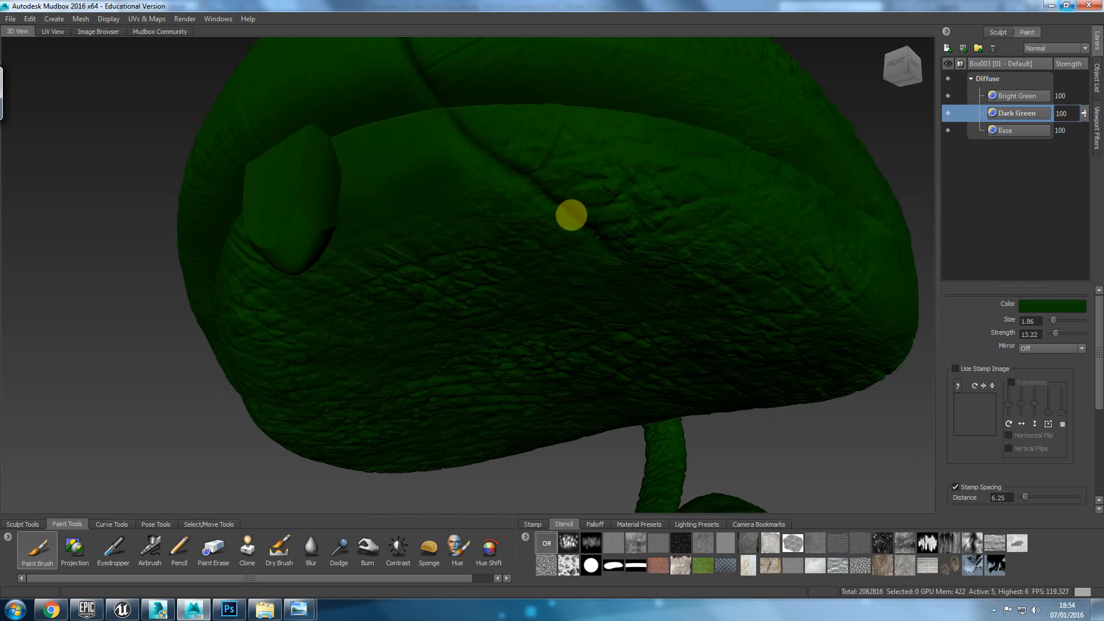
Step: Activate the Bright Green layer and set the brush color to a bright green
{"action": "mouse_move", "coordinate": [454, 108]}
{"action": "left_mouse_down", "text": "alt"}
{"action": "mouse_move", "coordinate": [521, 235]}
{"action": "mouse_move", "coordinate": [631, 256]}
{"action": "mouse_move", "coordinate": [1026, 65]}
{"action": "left_mouse_up", "text": "alt"}
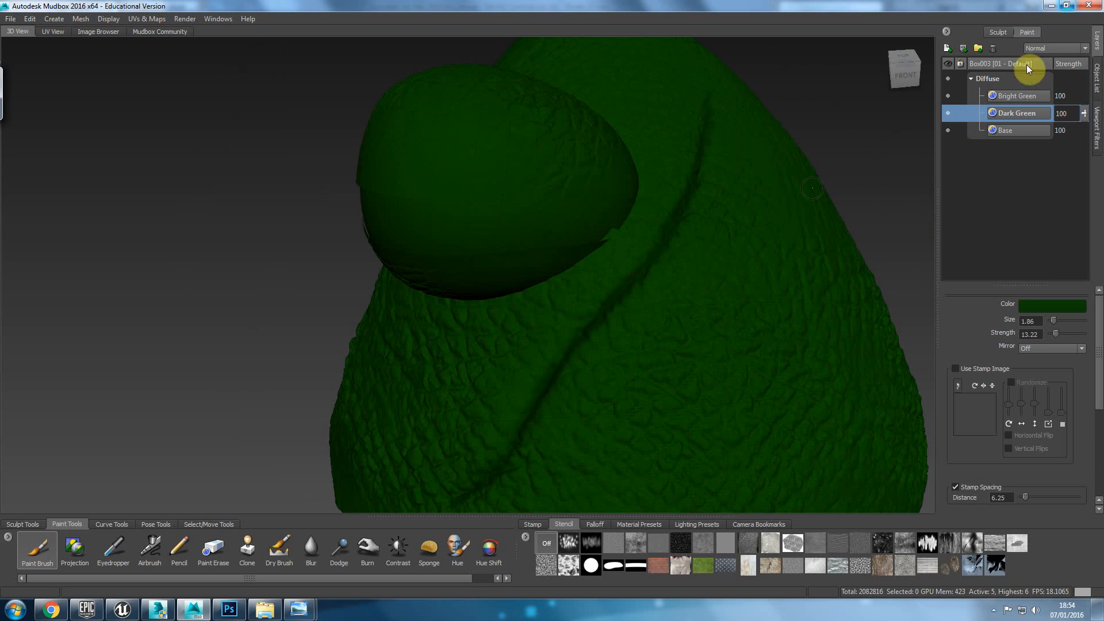
{"action": "left_click", "coordinate": [1030, 99]}
{"action": "left_click", "coordinate": [1028, 308]}
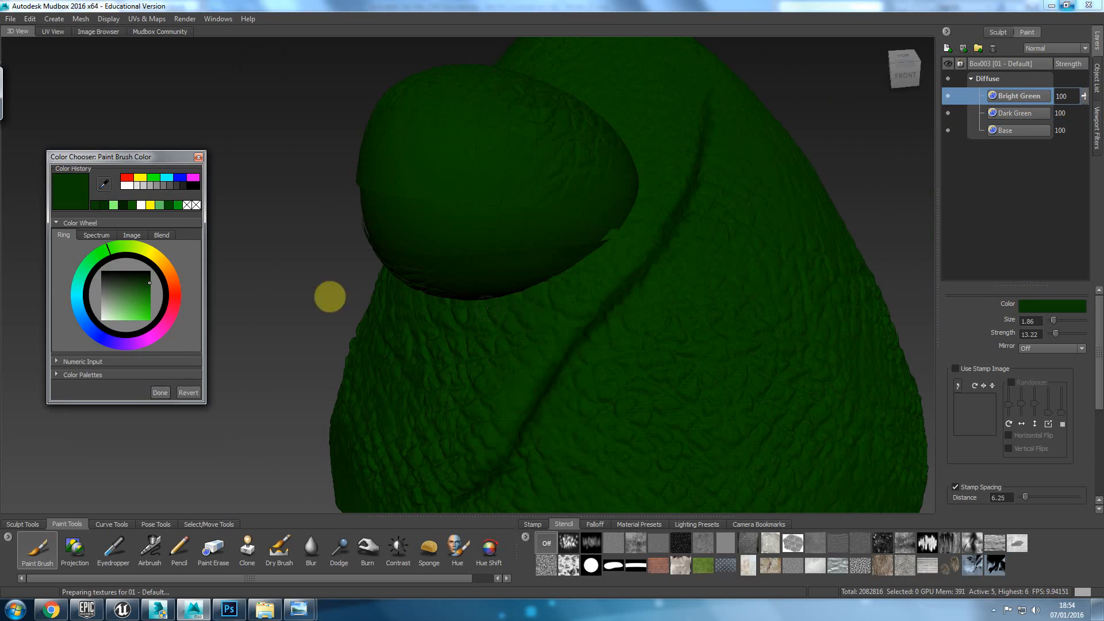
{"action": "left_click", "coordinate": [161, 392]}
Step: Raise the brush strength to 18.50 and paint bright green highlights along both edges of the crease beside the eye
{"action": "mouse_move", "coordinate": [716, 153]}
{"action": "left_mouse_down"}
{"action": "mouse_move", "coordinate": [714, 214]}
{"action": "mouse_move", "coordinate": [719, 156]}
{"action": "left_mouse_up"}
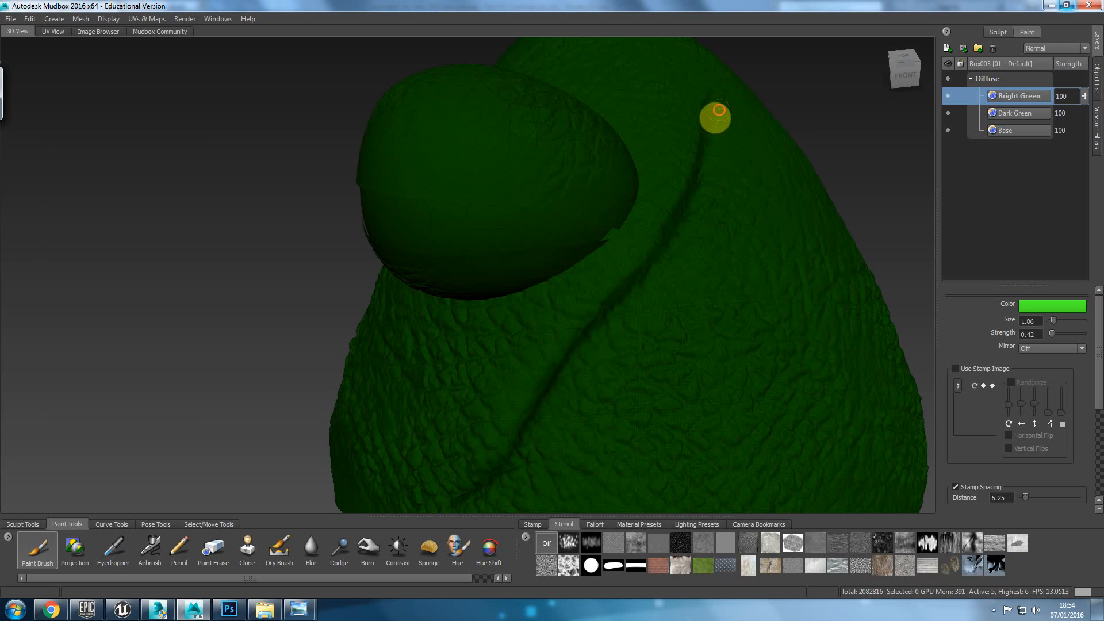
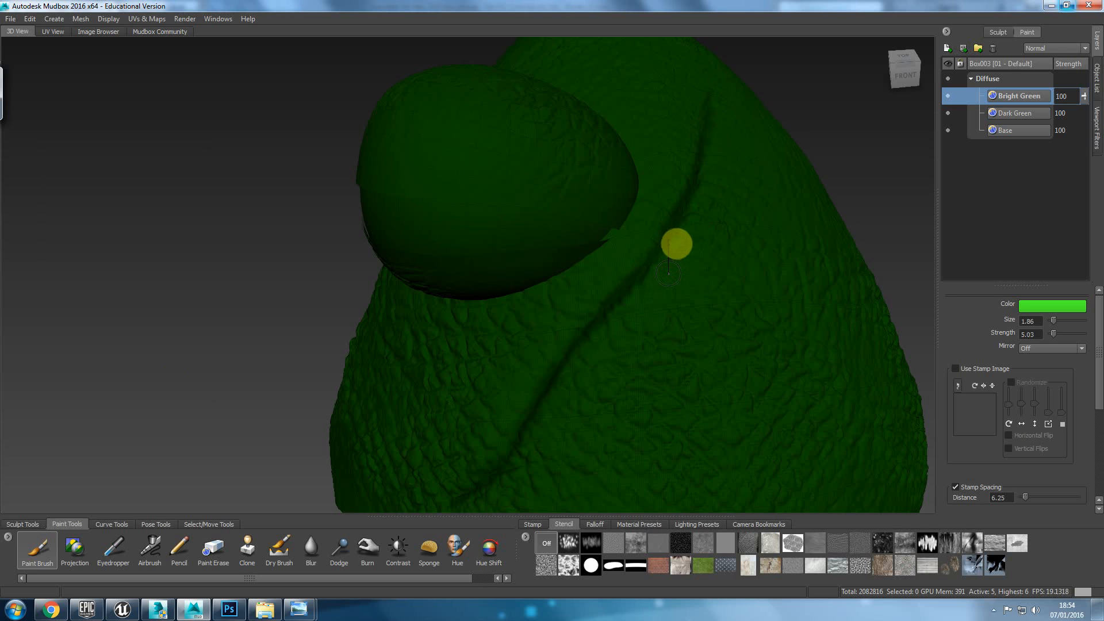
{"action": "left_click_drag", "start_coordinate": [680, 217], "coordinate": [693, 148]}
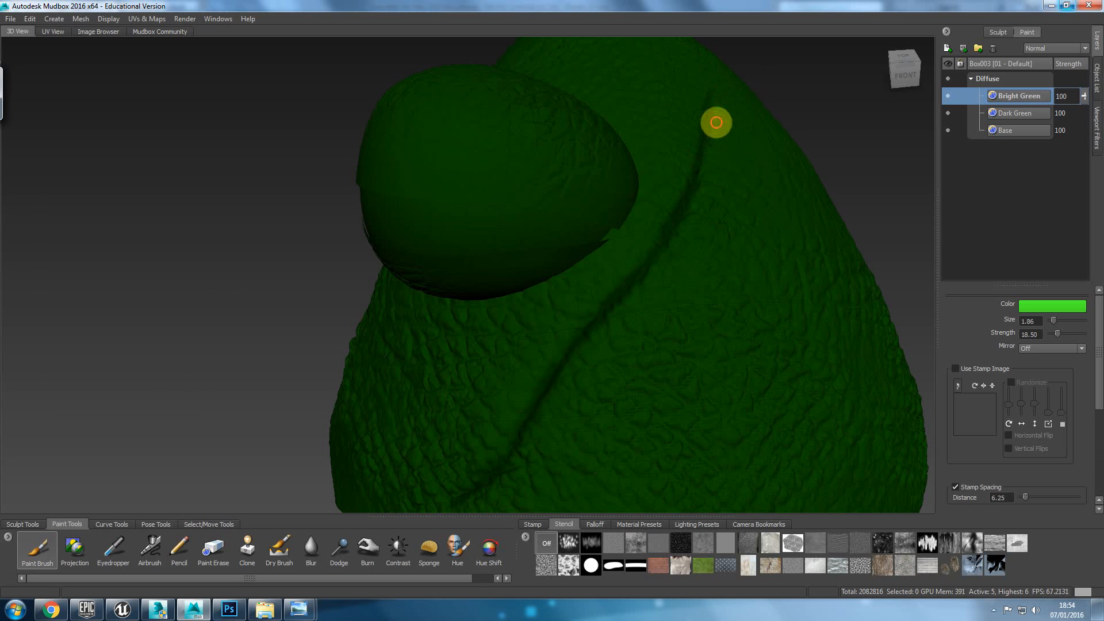
{"action": "mouse_move", "coordinate": [695, 194]}
{"action": "left_mouse_down"}
{"action": "mouse_move", "coordinate": [707, 180]}
{"action": "mouse_move", "coordinate": [686, 216]}
{"action": "left_mouse_up"}
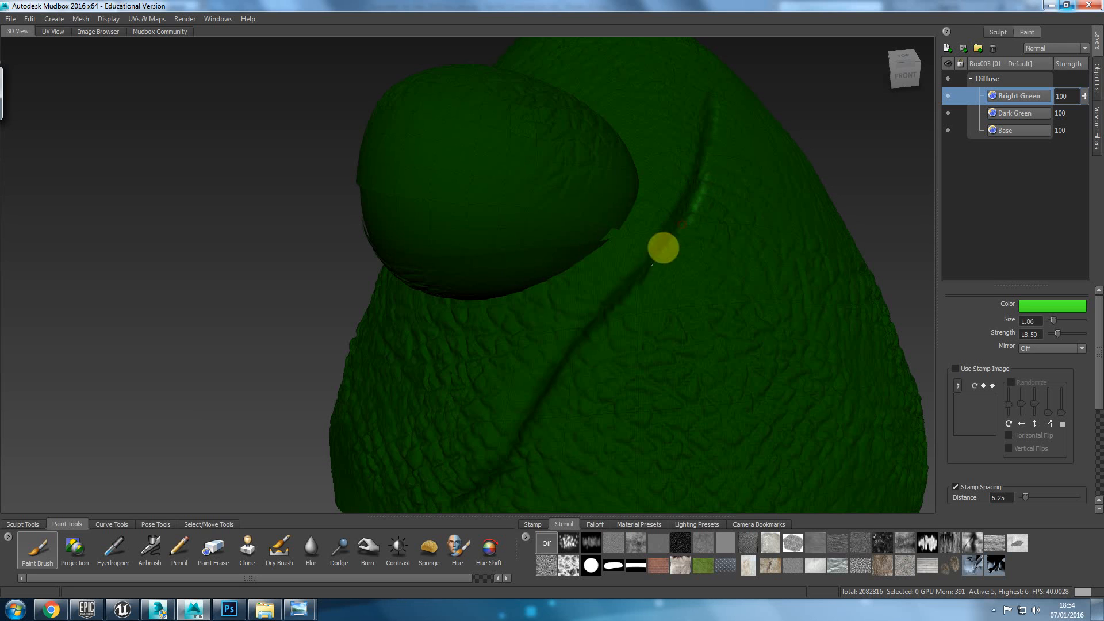
{"action": "left_click_drag", "start_coordinate": [653, 265], "coordinate": [555, 391]}
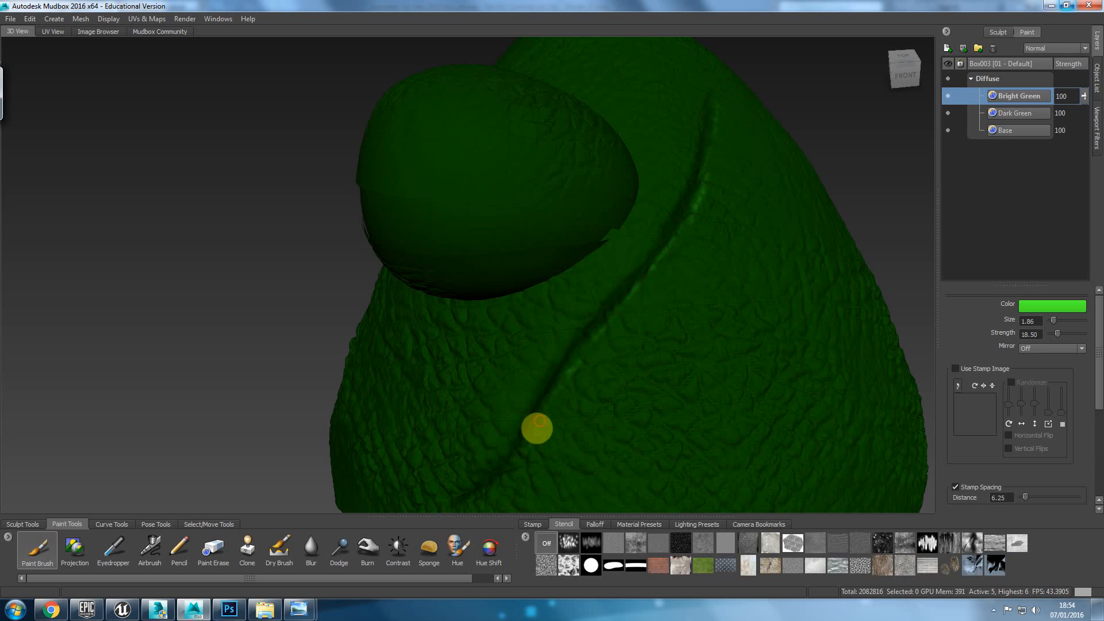
{"action": "mouse_move", "coordinate": [699, 156]}
{"action": "left_mouse_down"}
{"action": "mouse_move", "coordinate": [673, 209]}
{"action": "mouse_move", "coordinate": [564, 350]}
{"action": "left_mouse_up"}
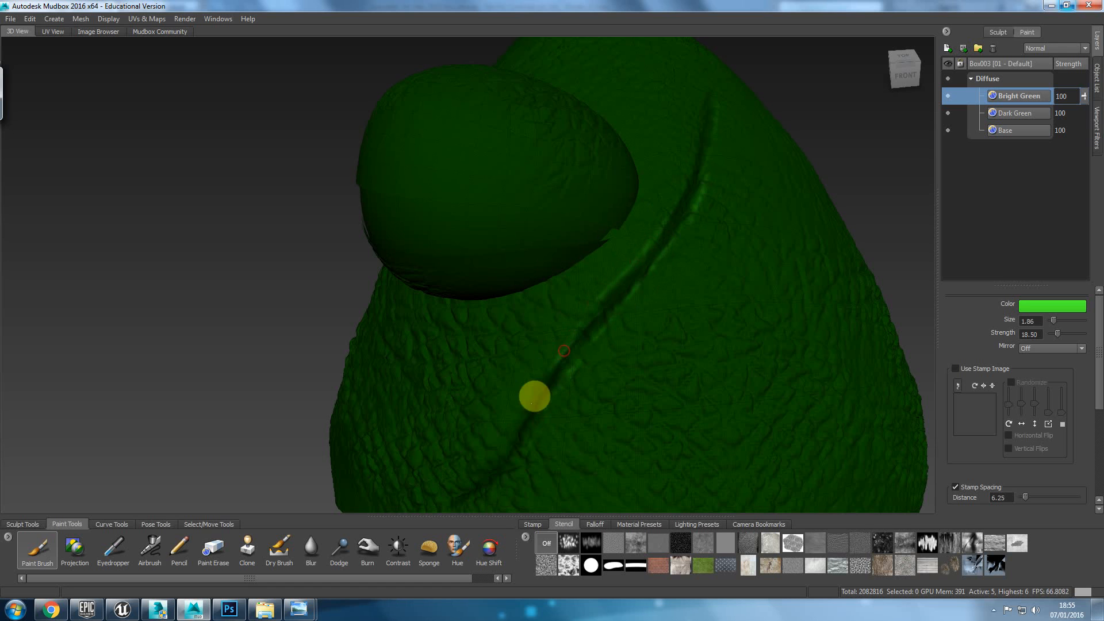
Step: Enlarge the brush to 24.68, set its strength to 8.80 and brush bright green highlights over the turtle's foot
{"action": "left_click_drag", "start_coordinate": [604, 396], "coordinate": [656, 385], "text": "alt"}
{"action": "right_click_drag", "start_coordinate": [658, 382], "coordinate": [581, 294], "text": "alt"}
{"action": "left_click_drag", "start_coordinate": [628, 334], "coordinate": [608, 350], "text": "alt"}
{"action": "left_click_drag", "start_coordinate": [656, 288], "coordinate": [574, 350], "text": "alt"}
{"action": "right_click_drag", "start_coordinate": [574, 350], "coordinate": [605, 380], "text": "alt"}
{"action": "left_click_drag", "start_coordinate": [605, 380], "coordinate": [648, 338], "text": "alt"}
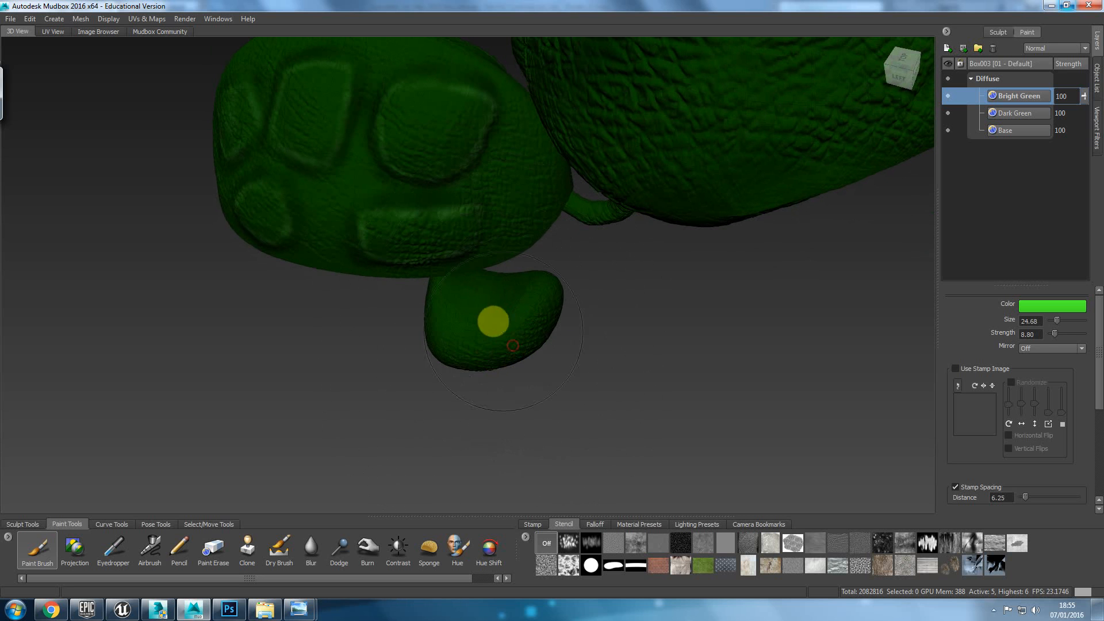
{"action": "left_click_drag", "start_coordinate": [492, 322], "coordinate": [461, 303], "text": "alt"}
{"action": "left_click_drag", "start_coordinate": [637, 379], "coordinate": [537, 412], "text": "alt"}
{"action": "left_click_drag", "start_coordinate": [632, 410], "coordinate": [558, 391], "text": "alt"}
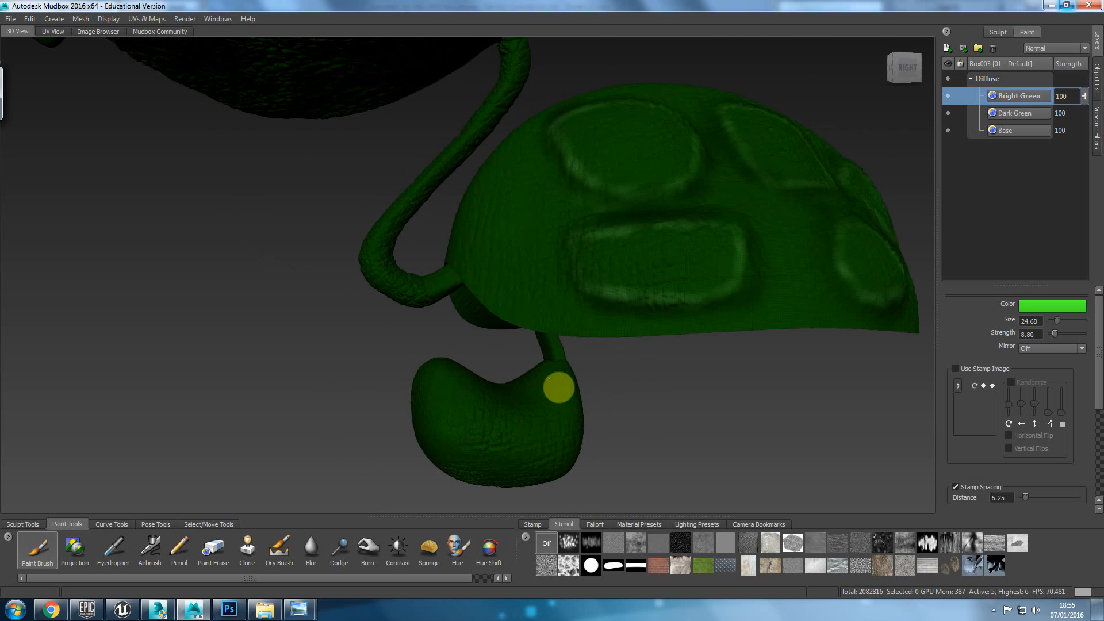
{"action": "left_click_drag", "start_coordinate": [498, 426], "coordinate": [753, 428], "text": "alt"}
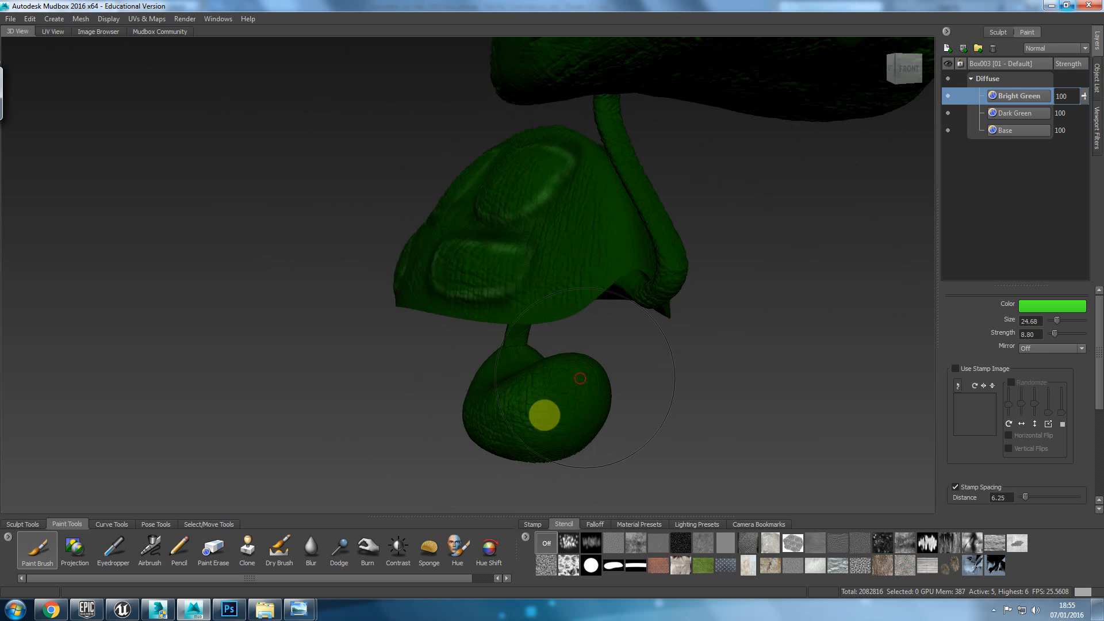
{"action": "left_click_drag", "start_coordinate": [572, 399], "coordinate": [685, 398], "text": "alt"}
Step: Mirror the brush across X and brush bright green highlights over the turtle's shell
{"action": "left_click_drag", "start_coordinate": [268, 144], "coordinate": [356, 273], "text": "alt"}
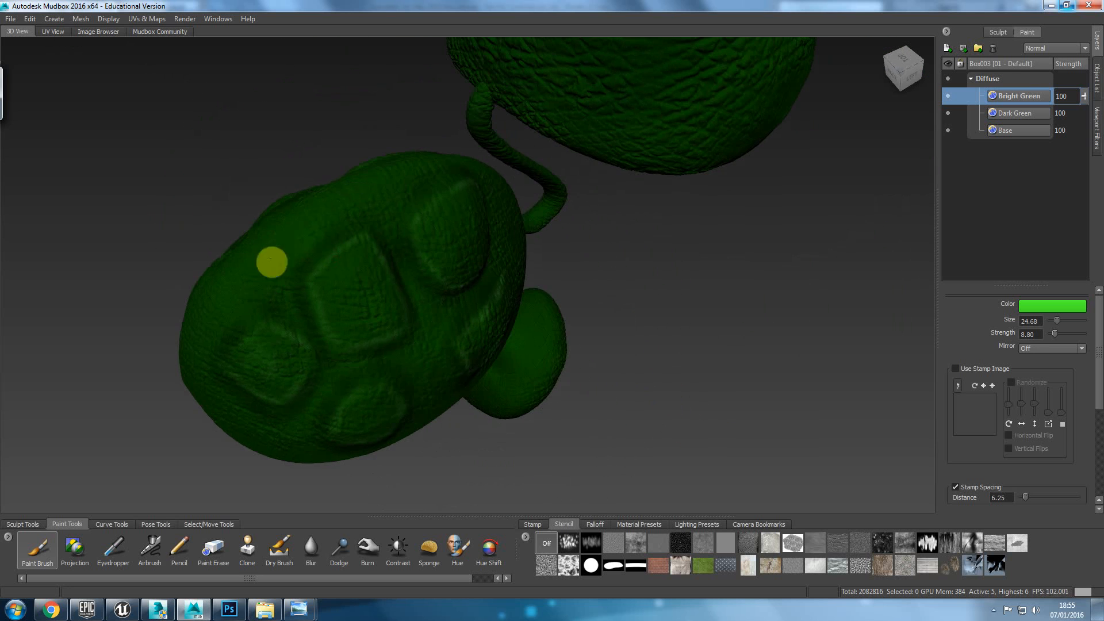
{"action": "left_click", "coordinate": [1038, 348]}
{"action": "left_click", "coordinate": [1029, 366]}
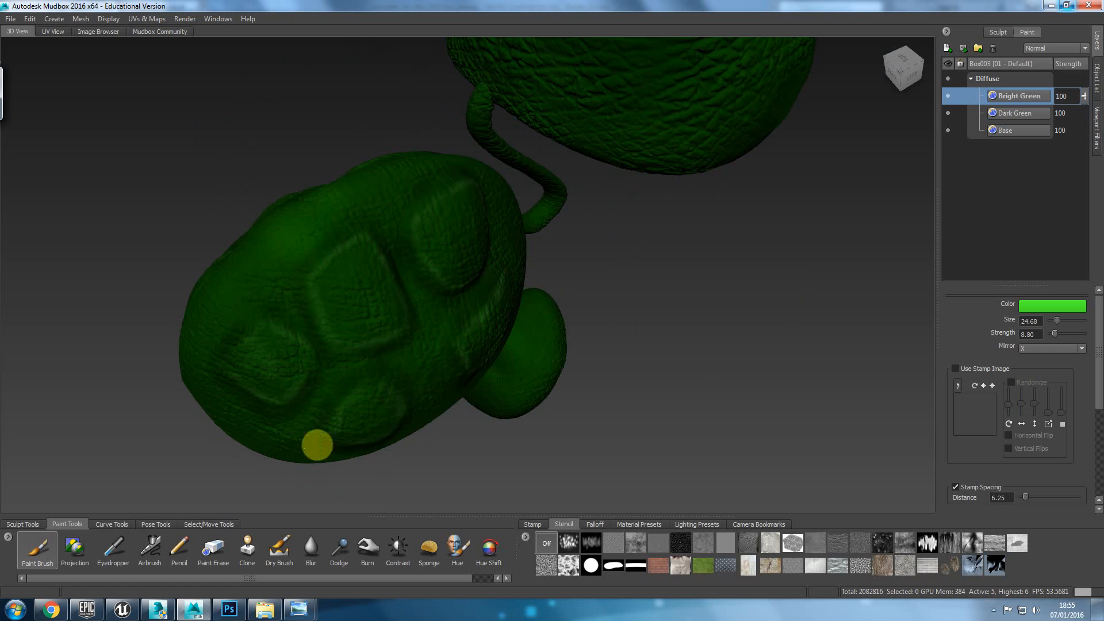
{"action": "left_click", "coordinate": [995, 611]}
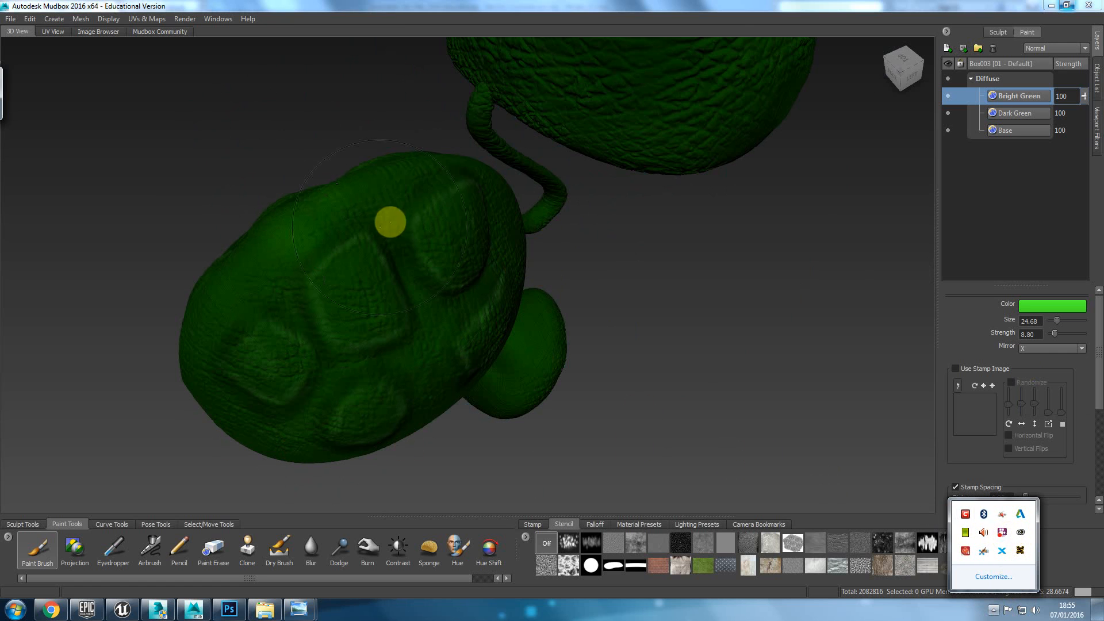
{"action": "left_click", "coordinate": [391, 222]}
{"action": "left_click_drag", "start_coordinate": [508, 241], "coordinate": [500, 427], "text": "alt"}
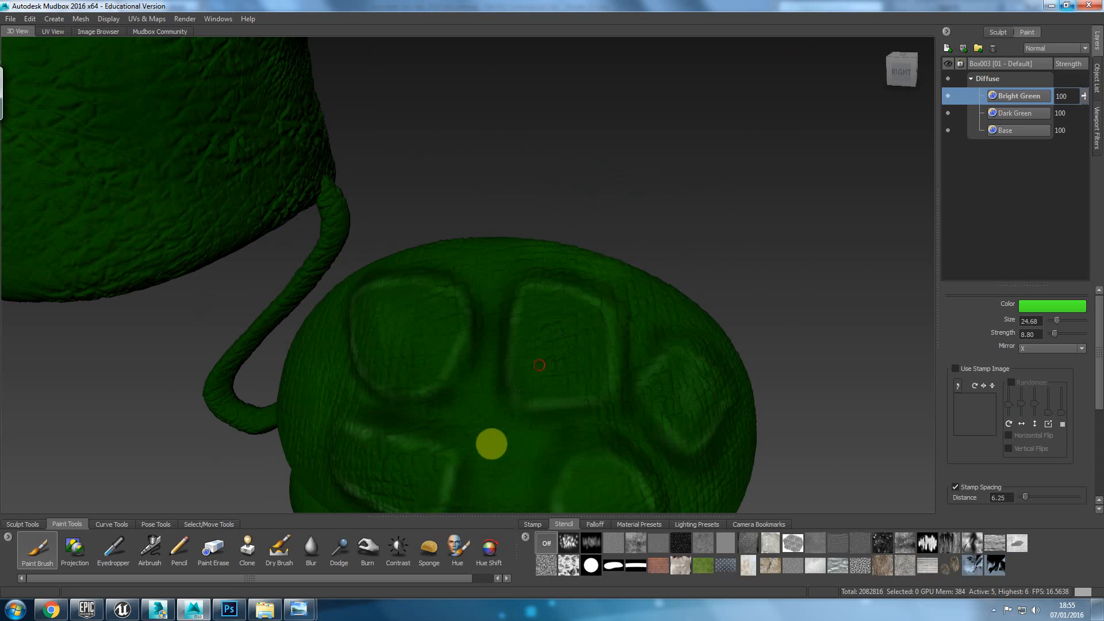
Step: Enlarge the brush to about 44 and brush broad bright green highlights over the head and the rest of the body
{"action": "left_click_drag", "start_coordinate": [493, 328], "coordinate": [333, 192], "text": "alt"}
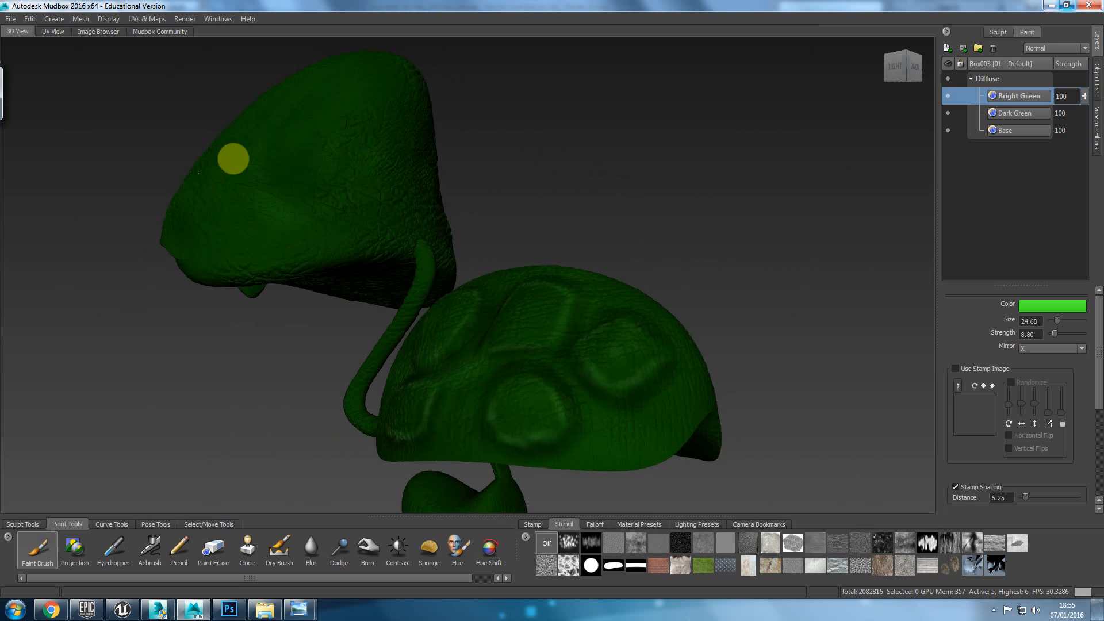
{"action": "left_click_drag", "start_coordinate": [360, 275], "coordinate": [264, 291], "text": "alt"}
{"action": "left_click_drag", "start_coordinate": [393, 209], "coordinate": [390, 181]}
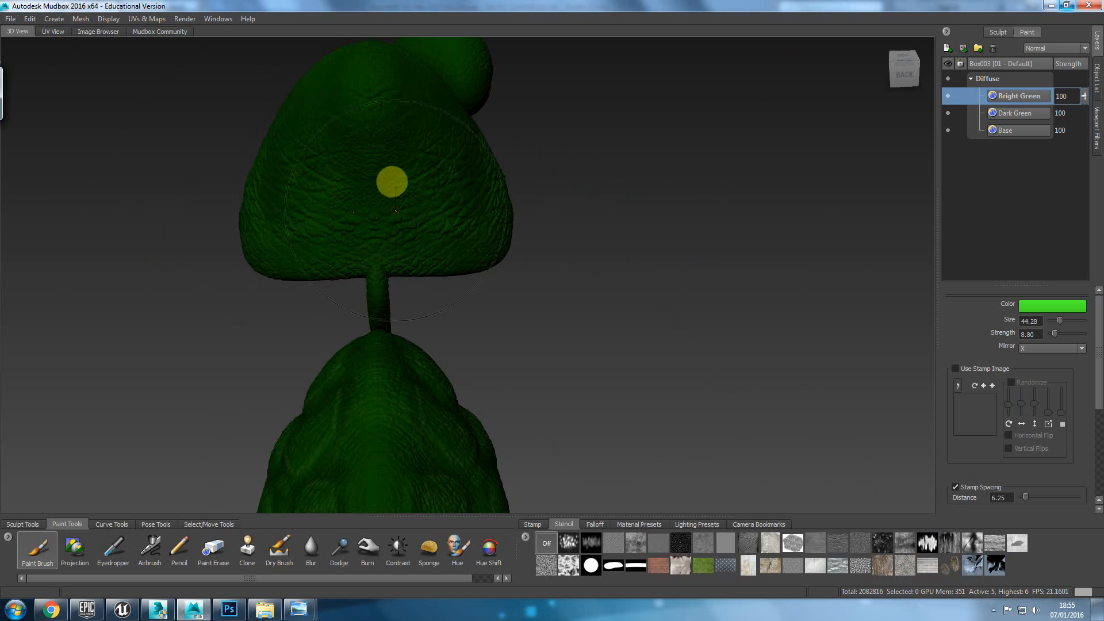
{"action": "left_click_drag", "start_coordinate": [513, 217], "coordinate": [544, 207], "text": "alt"}
{"action": "left_click_drag", "start_coordinate": [587, 266], "coordinate": [564, 212], "text": "alt"}
{"action": "left_click_drag", "start_coordinate": [612, 320], "coordinate": [622, 283], "text": "alt"}
{"action": "left_click_drag", "start_coordinate": [612, 393], "coordinate": [798, 294], "text": "alt"}
{"action": "left_click_drag", "start_coordinate": [668, 371], "coordinate": [500, 355], "text": "alt"}
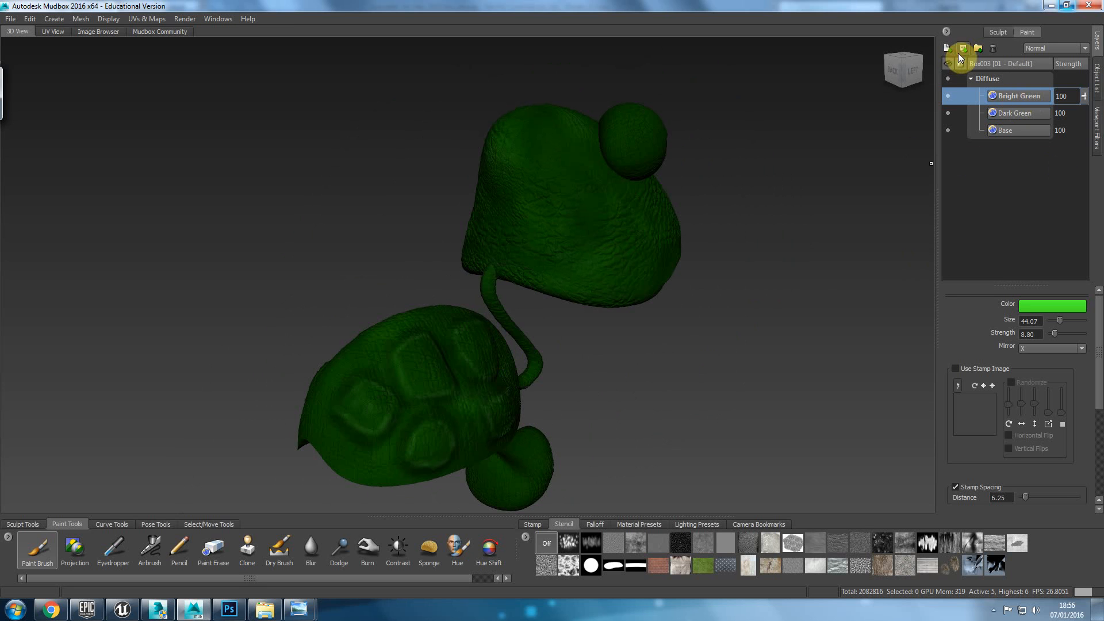
Step: Create a new 2048 paint layer named "yellow" in the Diffuse channel
{"action": "left_click", "coordinate": [951, 51]}
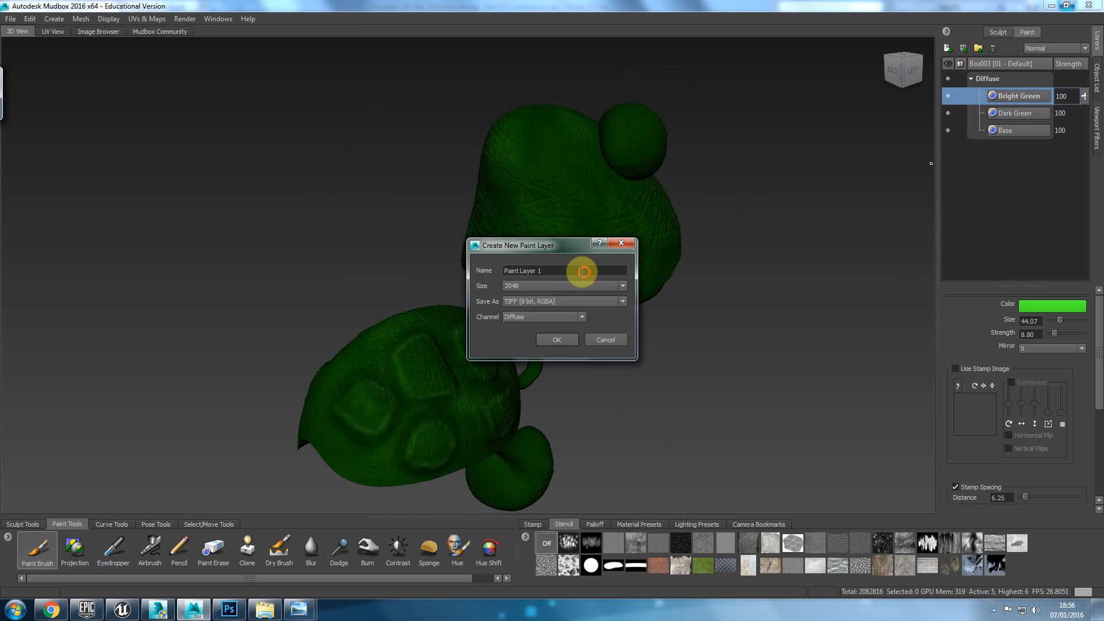
{"action": "left_click_drag", "start_coordinate": [583, 274], "coordinate": [401, 285]}
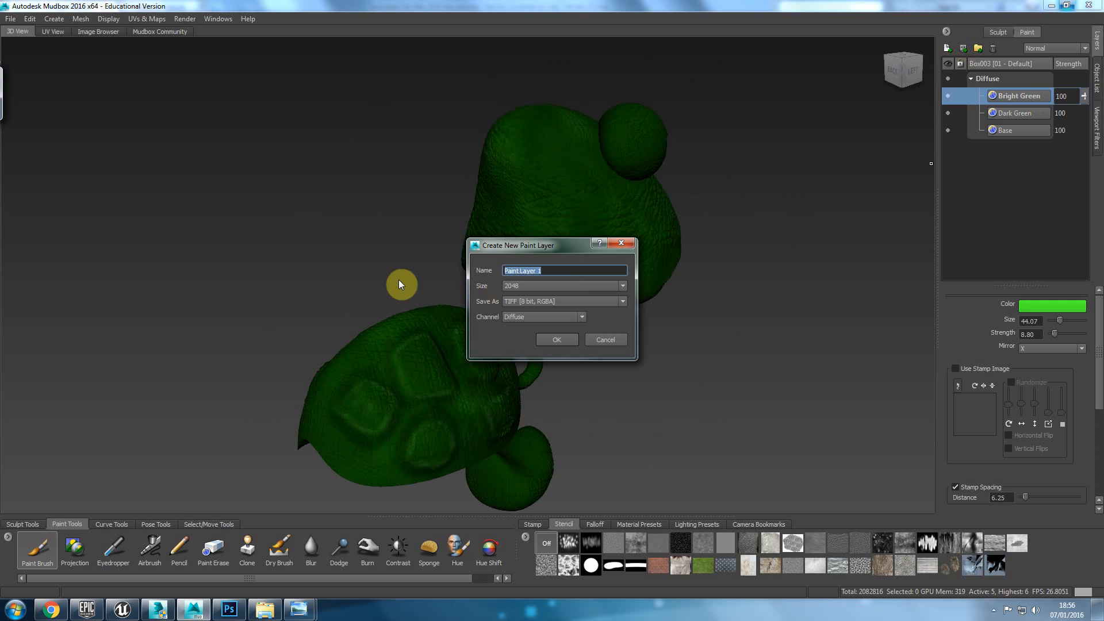
{"action": "type", "text": "Shell"}
{"action": "key", "text": "Return"}
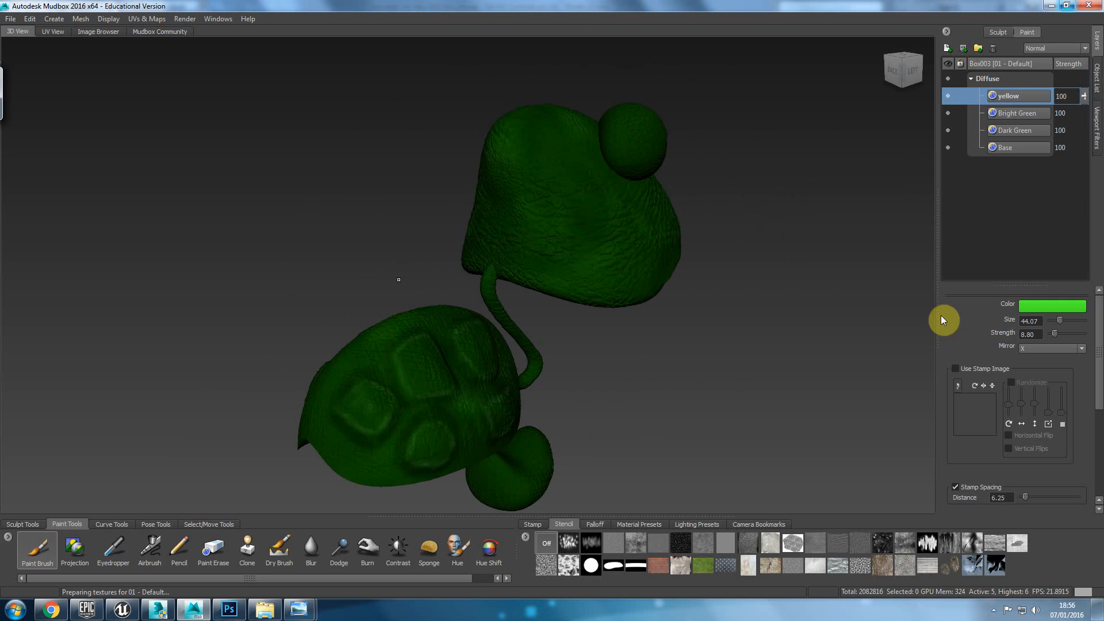
Step: Set the paint brush color to a bright yellow-green
{"action": "left_click", "coordinate": [1051, 307]}
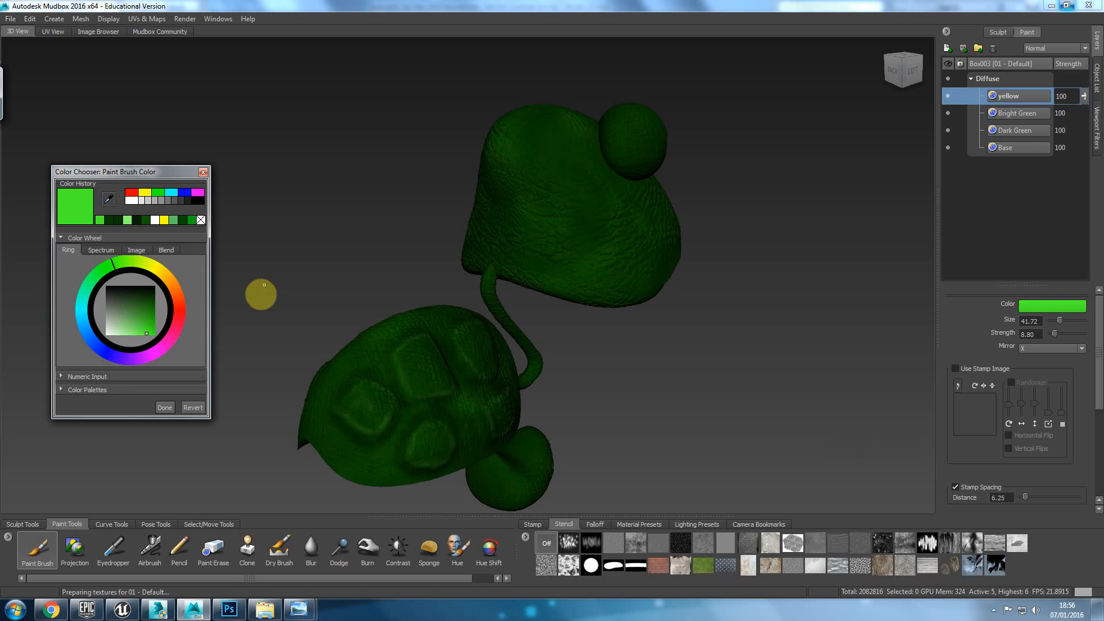
{"action": "left_click_drag", "start_coordinate": [133, 256], "coordinate": [140, 261]}
{"action": "left_click_drag", "start_coordinate": [154, 319], "coordinate": [155, 341]}
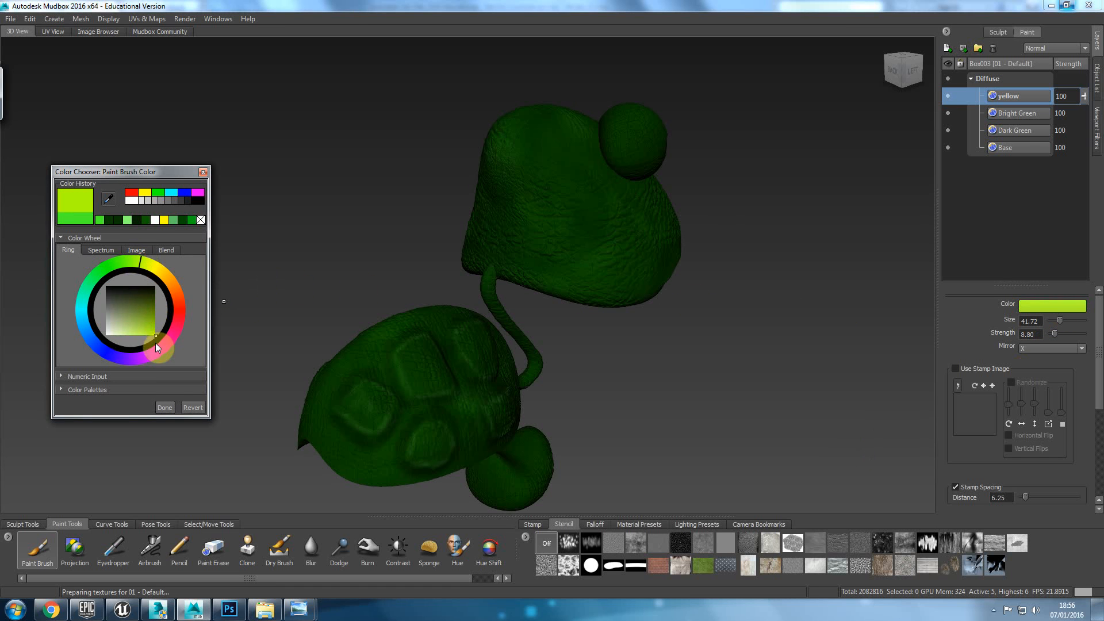
{"action": "left_click", "coordinate": [142, 336]}
{"action": "left_click", "coordinate": [164, 407]}
Step: Reduce the brush size to 28.68 and tint the foot and the areas around the shell scales with yellow-green
{"action": "middle_click_drag", "start_coordinate": [598, 443], "coordinate": [589, 378], "text": "alt"}
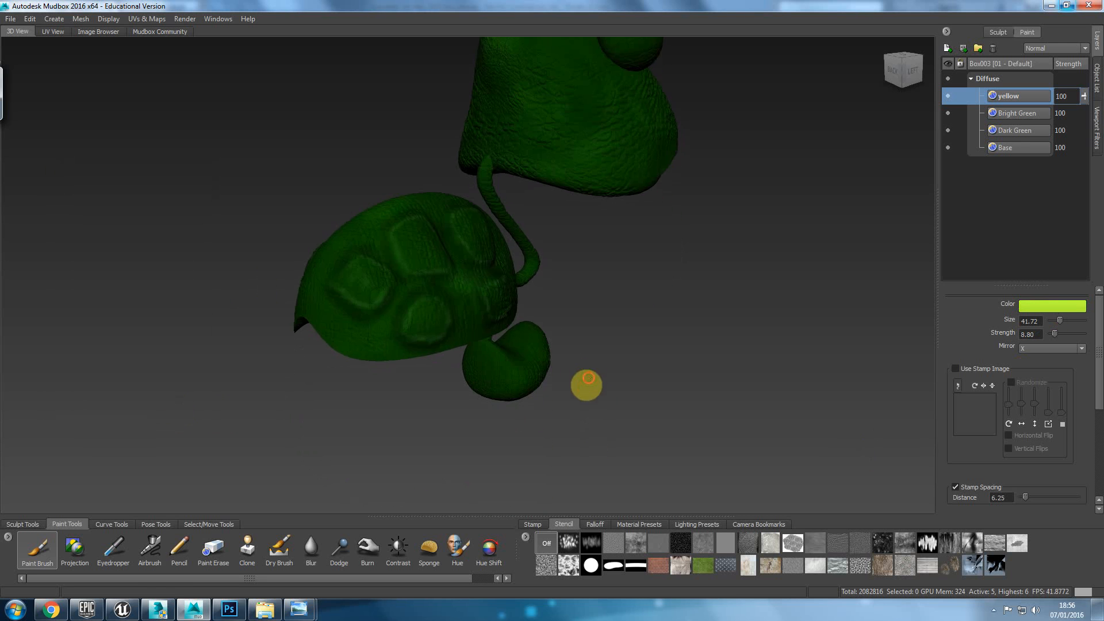
{"action": "left_click_drag", "start_coordinate": [589, 378], "coordinate": [600, 458], "text": "alt"}
{"action": "right_click_drag", "start_coordinate": [599, 458], "coordinate": [623, 485], "text": "alt"}
{"action": "left_click_drag", "start_coordinate": [555, 469], "coordinate": [572, 436], "text": "alt"}
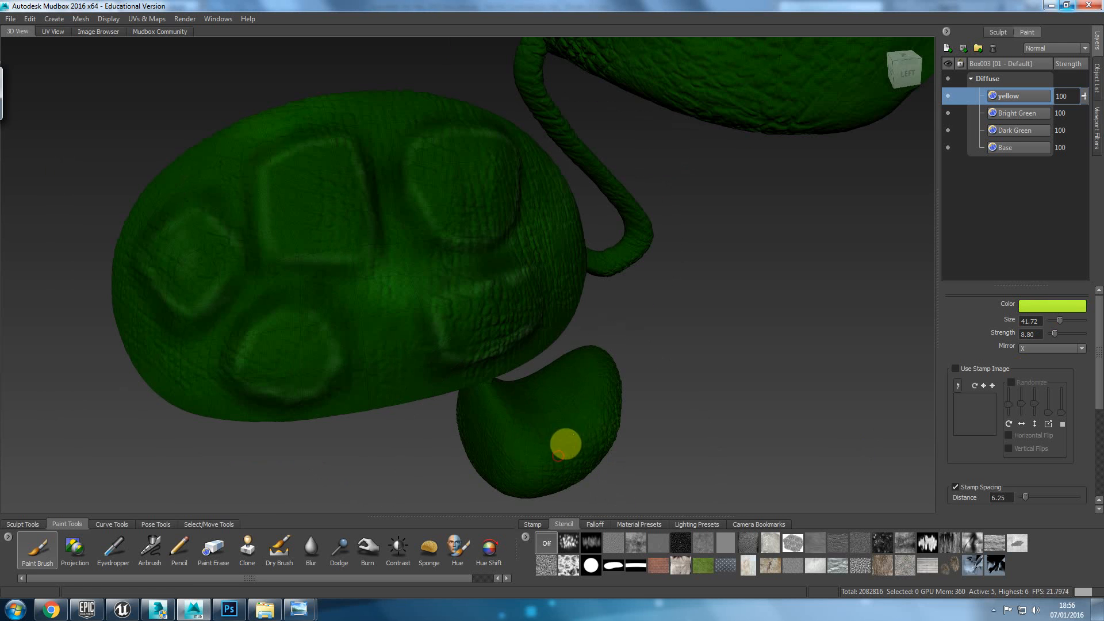
{"action": "left_click_drag", "start_coordinate": [343, 208], "coordinate": [340, 239]}
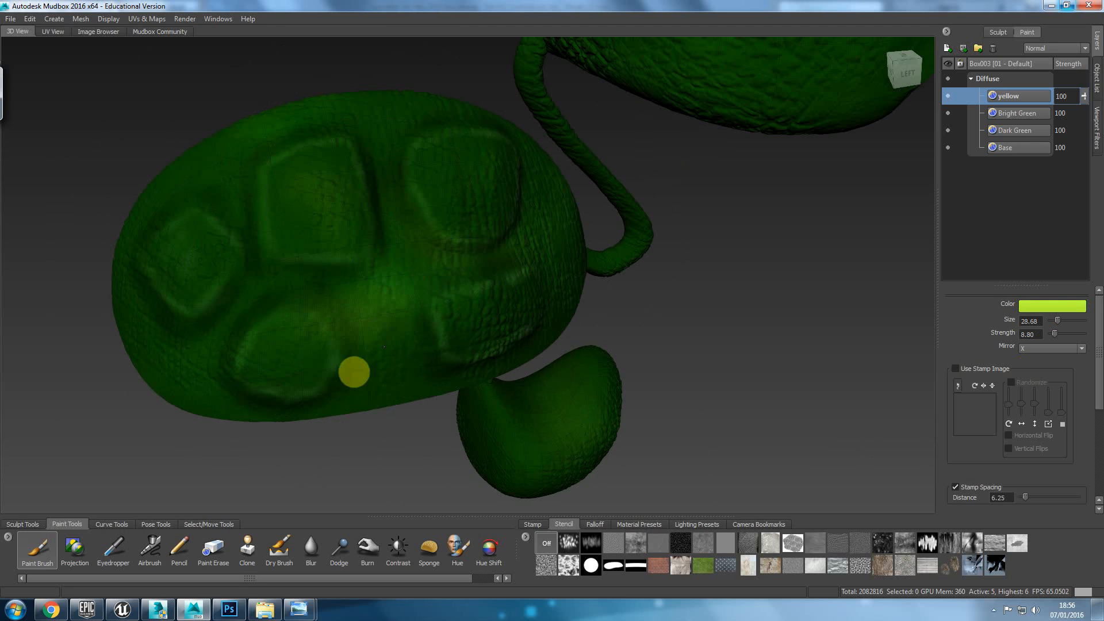
{"action": "mouse_move", "coordinate": [257, 353]}
{"action": "left_mouse_down", "text": "alt"}
{"action": "mouse_move", "coordinate": [319, 355]}
{"action": "mouse_move", "coordinate": [381, 326]}
{"action": "left_mouse_up", "text": "alt"}
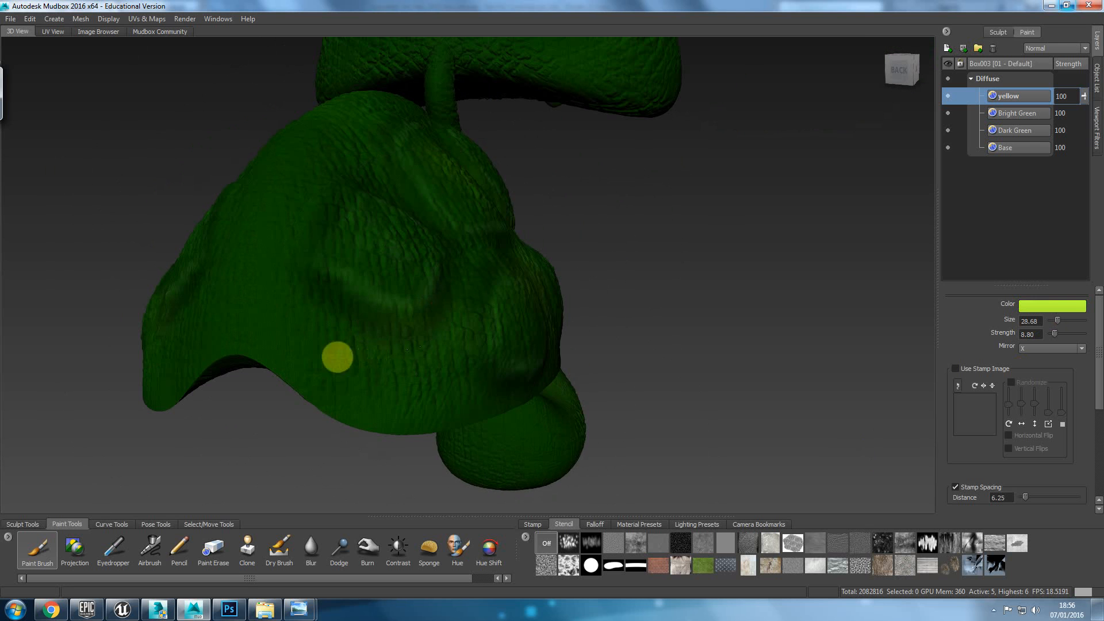
{"action": "left_click_drag", "start_coordinate": [399, 251], "coordinate": [396, 210], "text": "alt"}
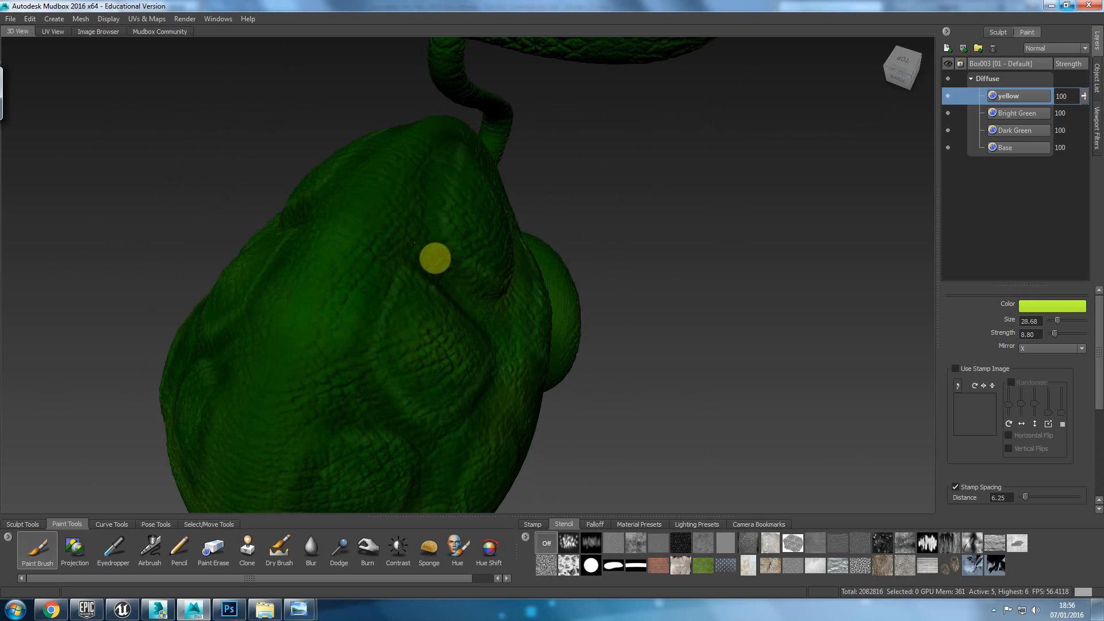
{"action": "left_click_drag", "start_coordinate": [424, 357], "coordinate": [455, 268], "text": "alt"}
Step: Brush soft yellow-green patches over the back, cheek and snout of the turtle's head
{"action": "middle_click_drag", "start_coordinate": [511, 229], "coordinate": [426, 412], "text": "alt"}
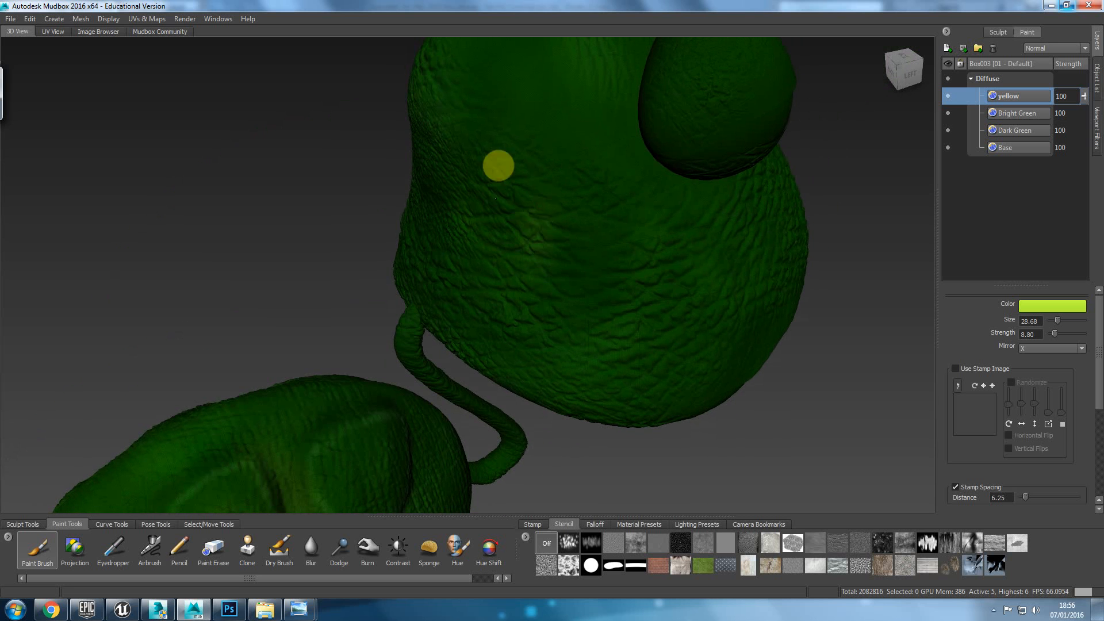
{"action": "left_click_drag", "start_coordinate": [562, 283], "coordinate": [525, 209], "text": "alt"}
{"action": "scroll", "coordinate": [526, 208], "scroll_direction": "down", "scroll_amount": 5}
{"action": "mouse_move", "coordinate": [585, 229]}
{"action": "left_mouse_down"}
{"action": "mouse_move", "coordinate": [562, 244]}
{"action": "mouse_move", "coordinate": [596, 272]}
{"action": "mouse_move", "coordinate": [569, 309]}
{"action": "left_mouse_up"}
{"action": "left_click_drag", "start_coordinate": [666, 286], "coordinate": [528, 301]}
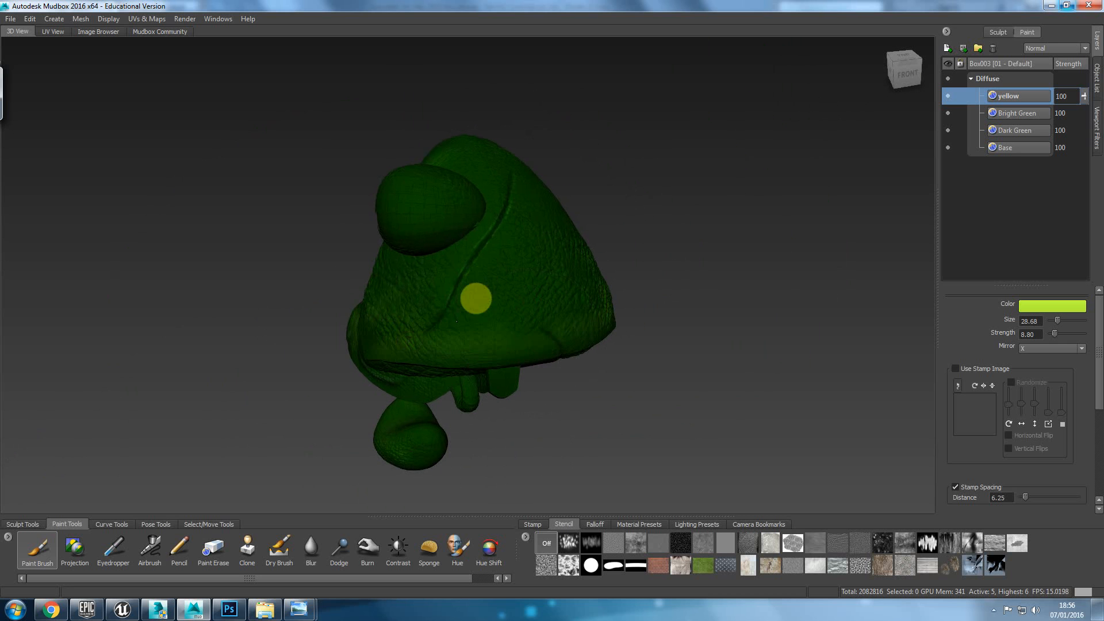
{"action": "mouse_move", "coordinate": [459, 338]}
{"action": "left_mouse_down", "text": "alt"}
{"action": "mouse_move", "coordinate": [547, 288]}
{"action": "mouse_move", "coordinate": [493, 271]}
{"action": "mouse_move", "coordinate": [552, 276]}
{"action": "left_mouse_up", "text": "alt"}
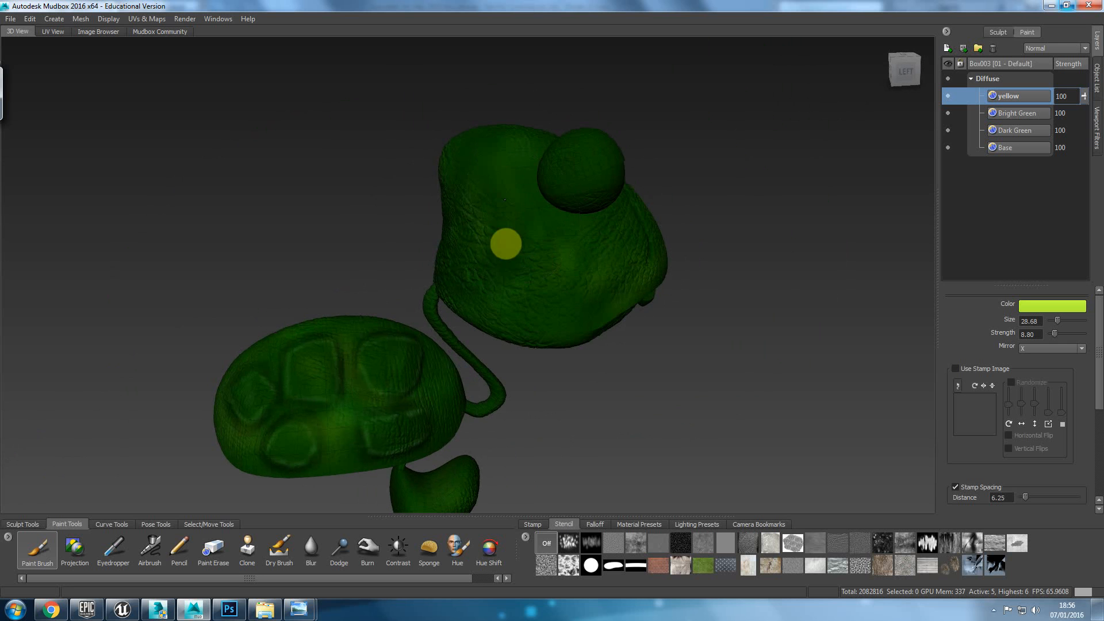
Step: Add yellow-green tints along the neck, the front of the shell and the lower side of the head
{"action": "left_click_drag", "start_coordinate": [480, 325], "coordinate": [577, 333], "text": "alt"}
{"action": "right_click_drag", "start_coordinate": [577, 333], "coordinate": [567, 367], "text": "alt"}
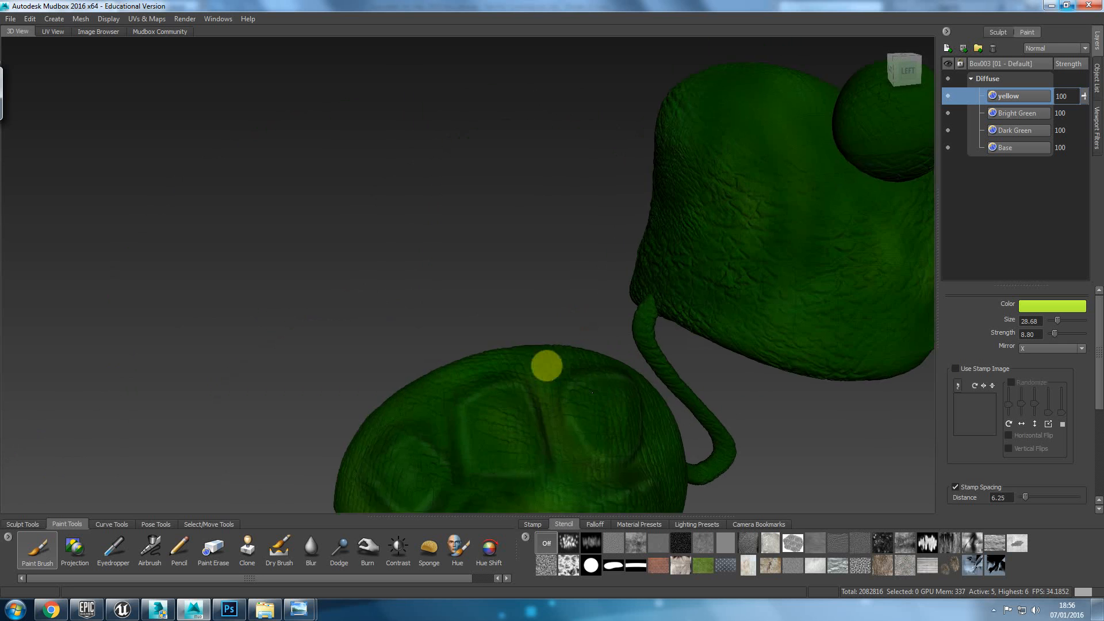
{"action": "middle_click_drag", "start_coordinate": [567, 367], "coordinate": [511, 365], "text": "alt"}
{"action": "right_click_drag", "start_coordinate": [511, 365], "coordinate": [506, 382], "text": "alt"}
{"action": "middle_click_drag", "start_coordinate": [506, 382], "coordinate": [513, 372], "text": "alt"}
{"action": "mouse_move", "coordinate": [463, 246]}
{"action": "left_mouse_down"}
{"action": "mouse_move", "coordinate": [538, 342]}
{"action": "mouse_move", "coordinate": [517, 372]}
{"action": "left_mouse_up"}
{"action": "left_click_drag", "start_coordinate": [685, 345], "coordinate": [831, 299], "text": "alt"}
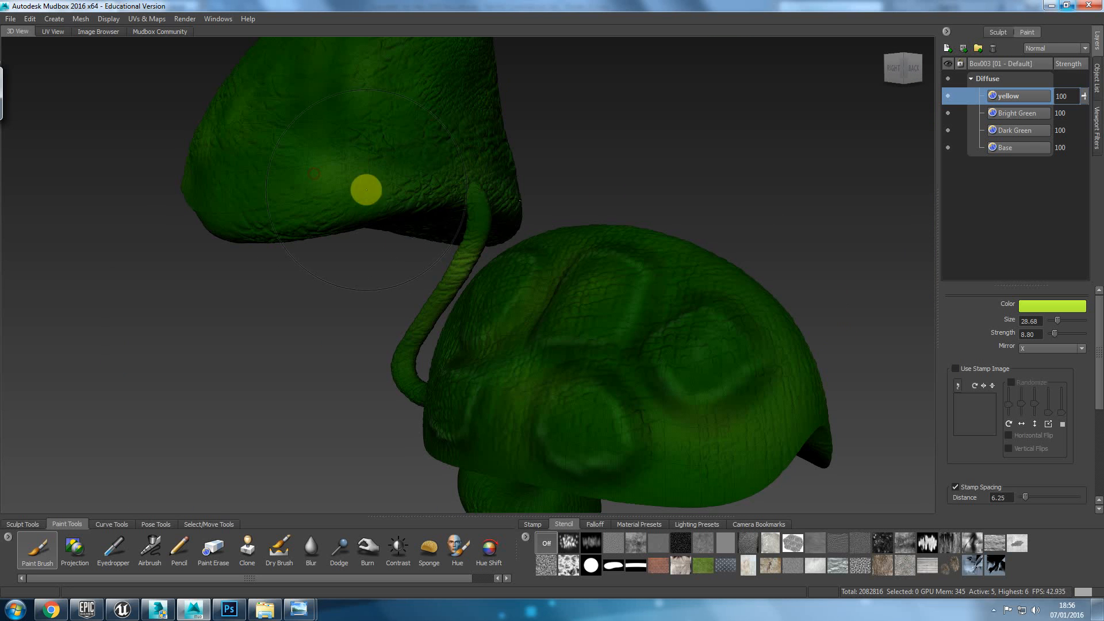
Step: Brush yellow-green over the rear and along the top ridge of the shell
{"action": "middle_click_drag", "start_coordinate": [542, 332], "coordinate": [492, 265], "text": "alt"}
{"action": "mouse_move", "coordinate": [496, 265]}
{"action": "left_mouse_down", "text": "alt"}
{"action": "mouse_move", "coordinate": [584, 271]}
{"action": "mouse_move", "coordinate": [408, 291]}
{"action": "mouse_move", "coordinate": [395, 258]}
{"action": "left_mouse_up", "text": "alt"}
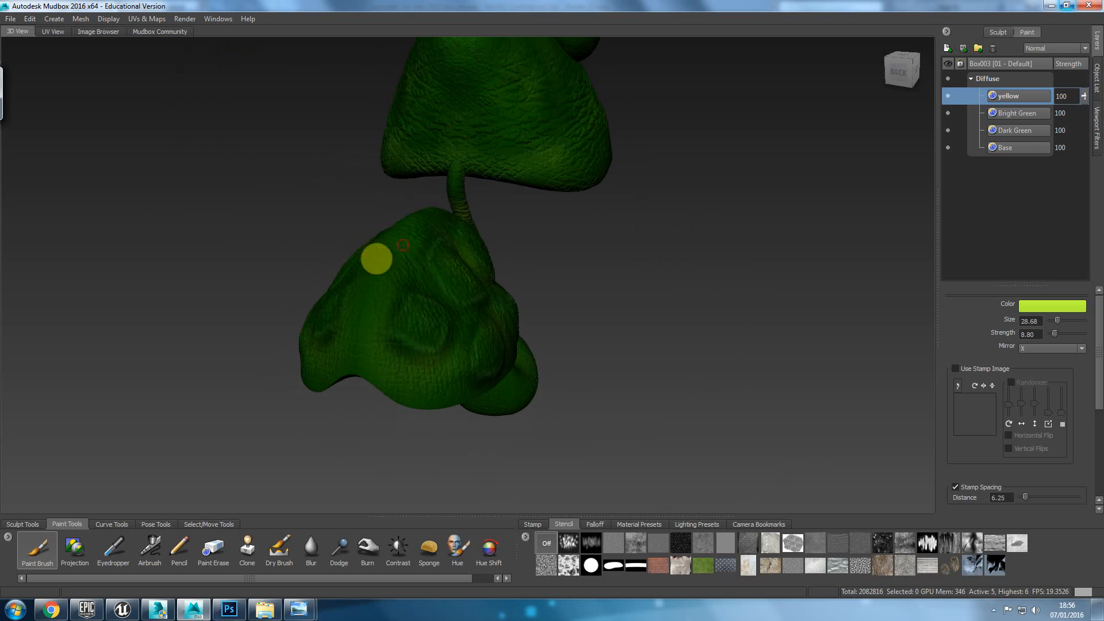
{"action": "mouse_move", "coordinate": [498, 303]}
{"action": "left_mouse_down", "text": "alt"}
{"action": "mouse_move", "coordinate": [427, 273]}
{"action": "mouse_move", "coordinate": [436, 296]}
{"action": "left_mouse_up", "text": "alt"}
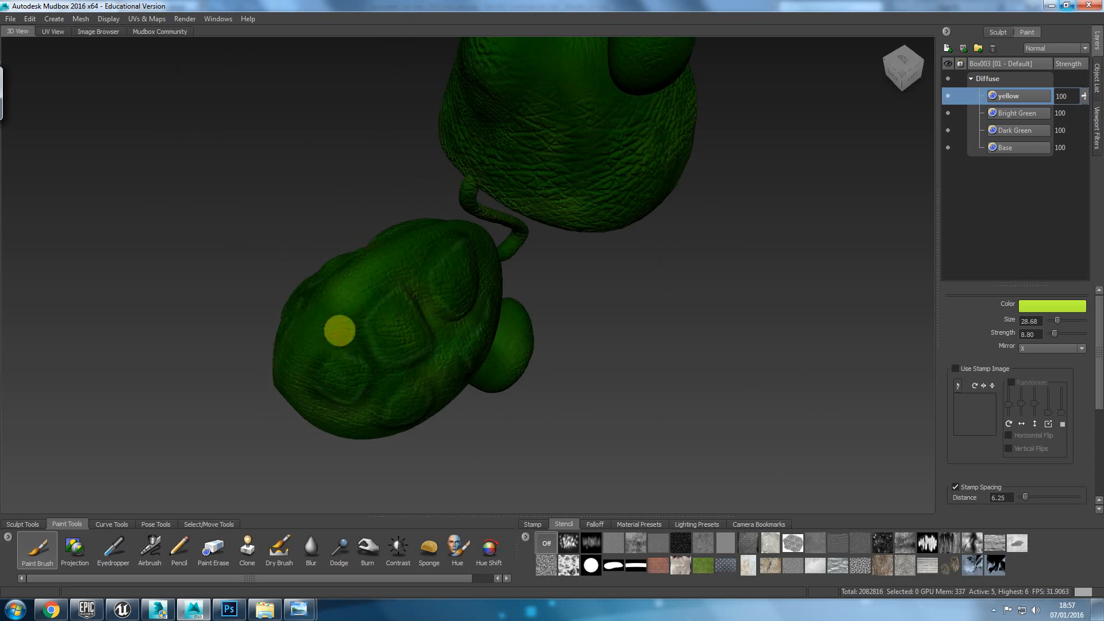
{"action": "mouse_move", "coordinate": [403, 407]}
{"action": "left_mouse_down", "text": "alt"}
{"action": "mouse_move", "coordinate": [479, 301]}
{"action": "mouse_move", "coordinate": [326, 249]}
{"action": "mouse_move", "coordinate": [390, 279]}
{"action": "mouse_move", "coordinate": [405, 271]}
{"action": "left_mouse_up", "text": "alt"}
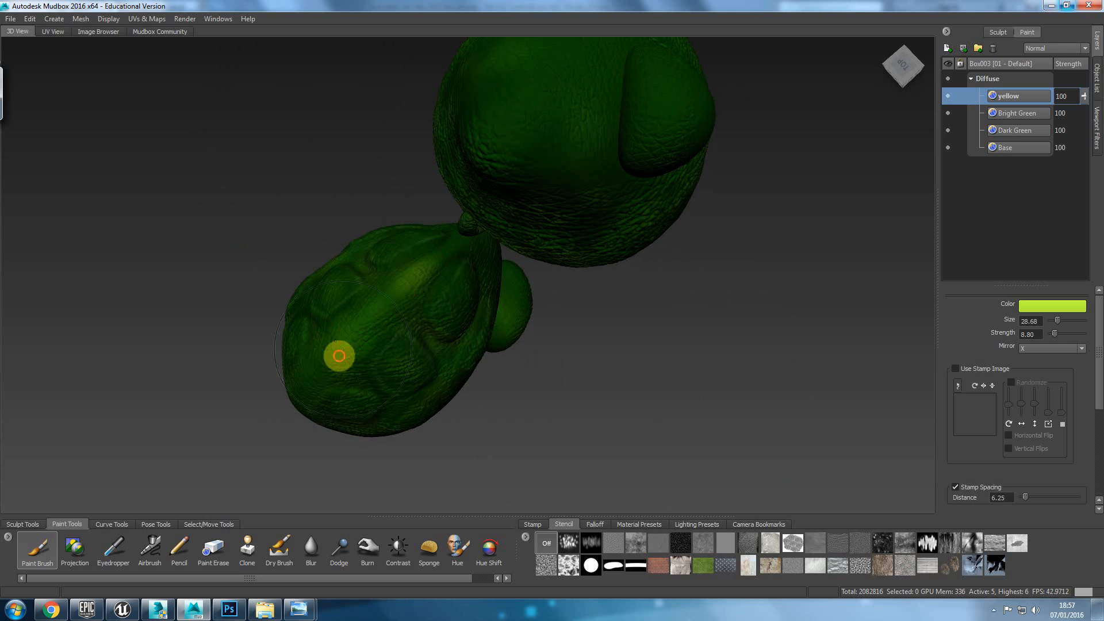
Step: Tint the bulging eye and the underside of the jaw with yellow-green
{"action": "mouse_move", "coordinate": [451, 338]}
{"action": "left_mouse_down", "text": "alt"}
{"action": "mouse_move", "coordinate": [444, 254]}
{"action": "mouse_move", "coordinate": [500, 235]}
{"action": "mouse_move", "coordinate": [542, 305]}
{"action": "mouse_move", "coordinate": [616, 222]}
{"action": "left_mouse_up", "text": "alt"}
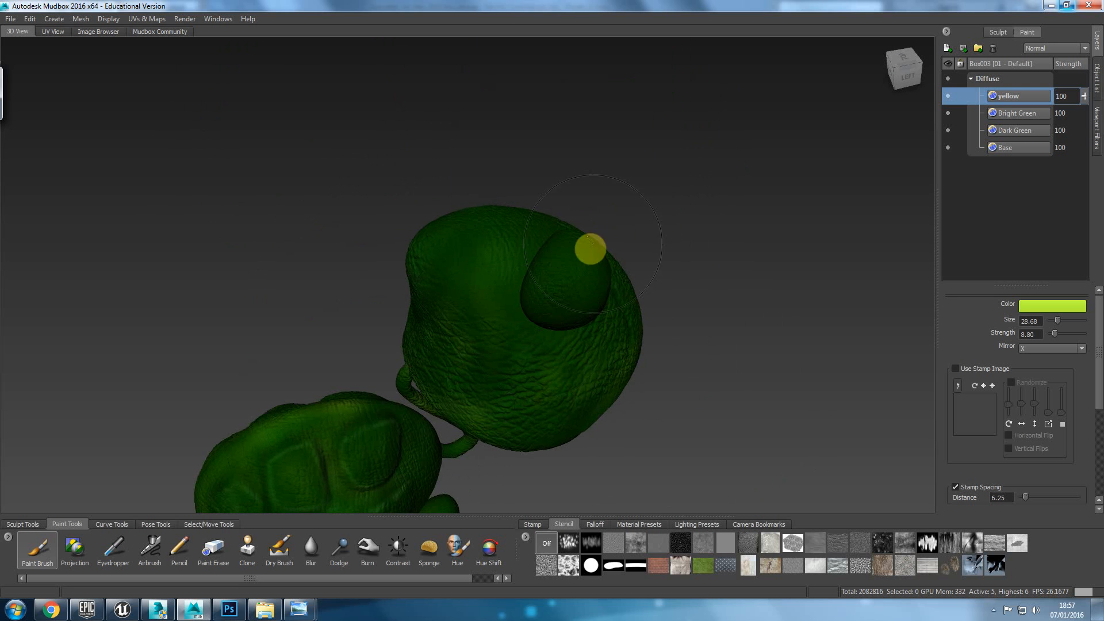
{"action": "mouse_move", "coordinate": [580, 261]}
{"action": "left_mouse_down", "text": "alt"}
{"action": "mouse_move", "coordinate": [552, 321]}
{"action": "mouse_move", "coordinate": [561, 296]}
{"action": "left_mouse_up", "text": "alt"}
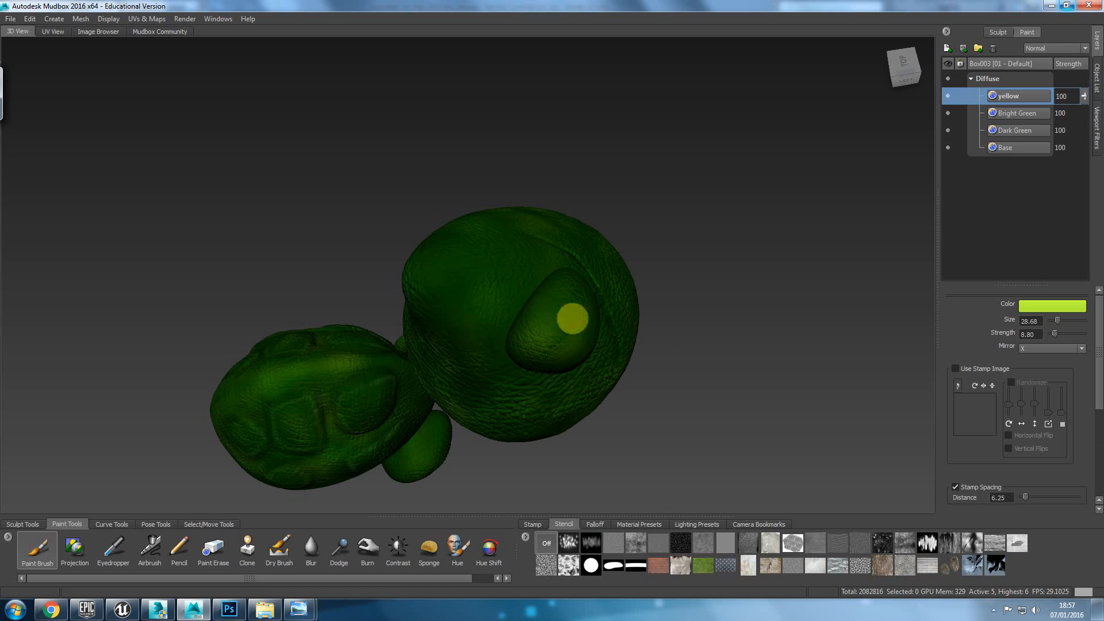
{"action": "left_click_drag", "start_coordinate": [548, 303], "coordinate": [376, 227], "text": "alt"}
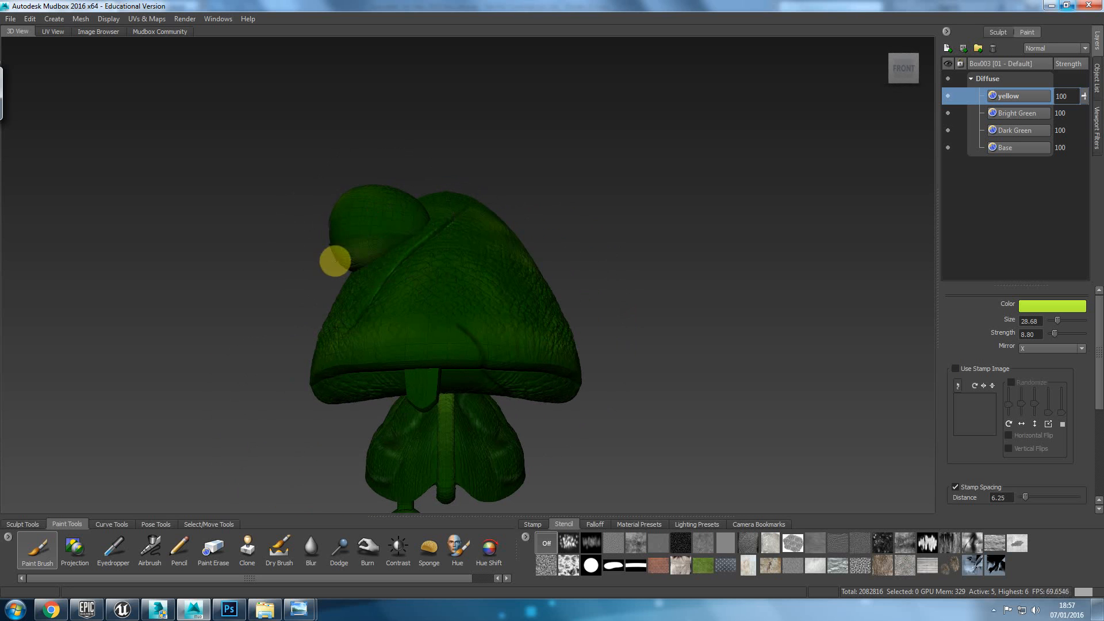
{"action": "mouse_move", "coordinate": [500, 396]}
{"action": "left_mouse_down", "text": "alt"}
{"action": "mouse_move", "coordinate": [503, 352]}
{"action": "mouse_move", "coordinate": [471, 267]}
{"action": "left_mouse_up", "text": "alt"}
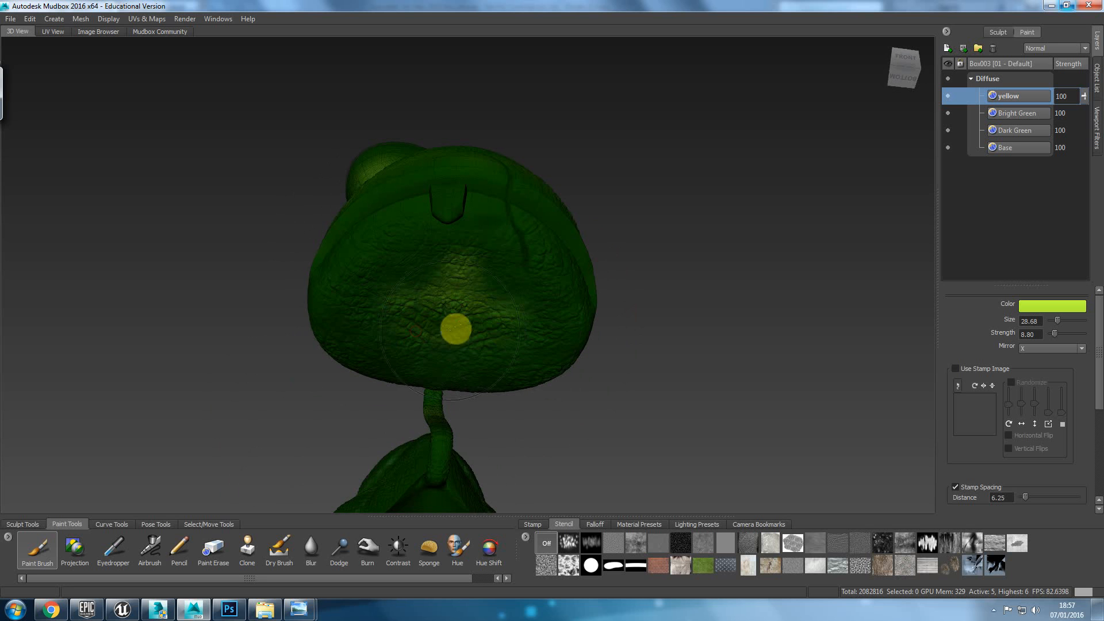
{"action": "mouse_move", "coordinate": [508, 353]}
{"action": "left_mouse_down", "text": "alt"}
{"action": "mouse_move", "coordinate": [620, 316]}
{"action": "mouse_move", "coordinate": [621, 357]}
{"action": "mouse_move", "coordinate": [424, 365]}
{"action": "left_mouse_up", "text": "alt"}
{"action": "left_click_drag", "start_coordinate": [500, 418], "coordinate": [673, 253], "text": "alt"}
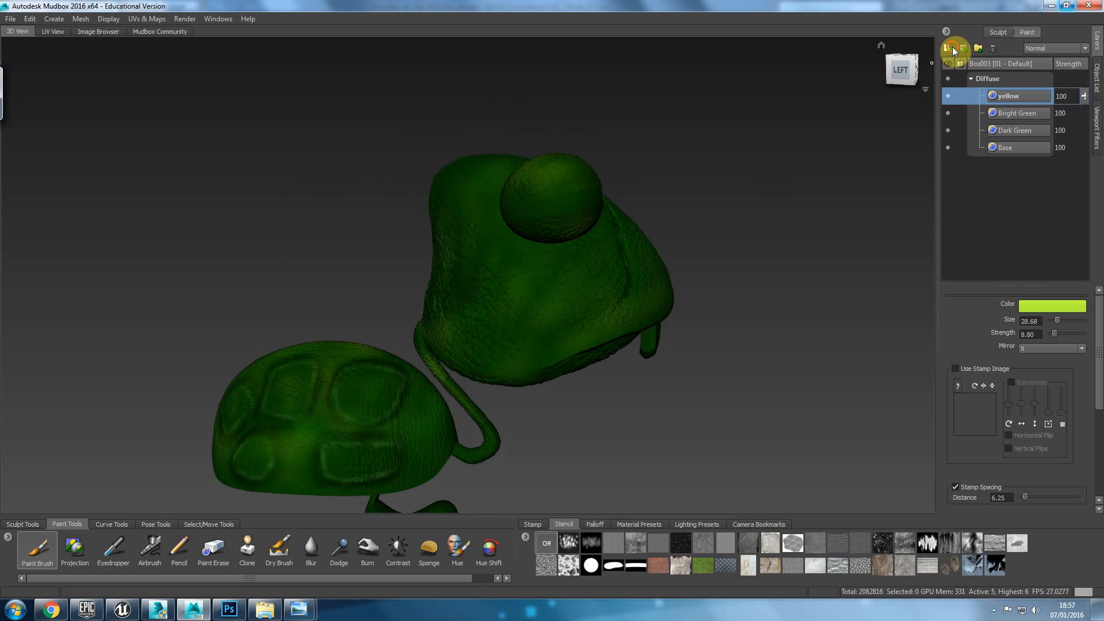
Step: Create a new 2048 paint layer in the Specular channel, keeping the name Paint Layer 1
{"action": "left_click", "coordinate": [947, 48]}
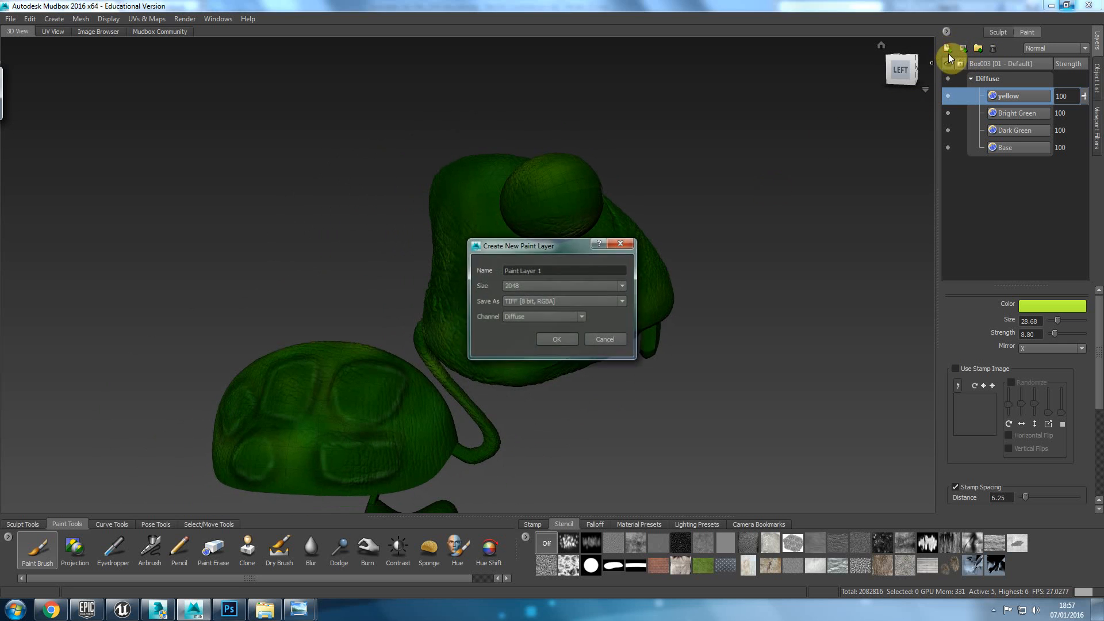
{"action": "left_click", "coordinate": [582, 319]}
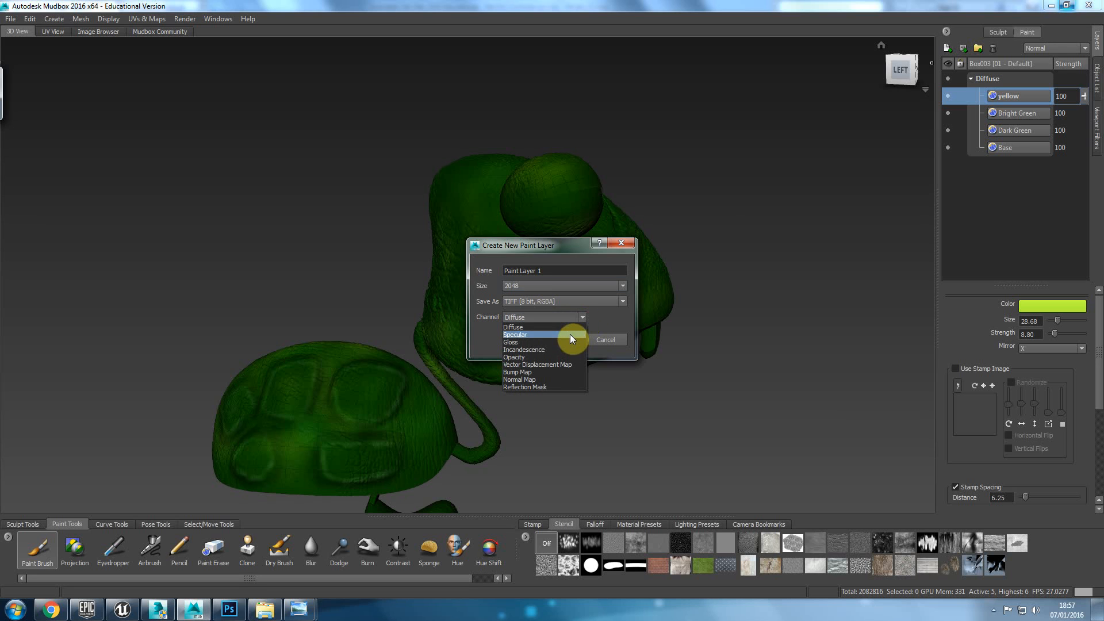
{"action": "left_click", "coordinate": [568, 336]}
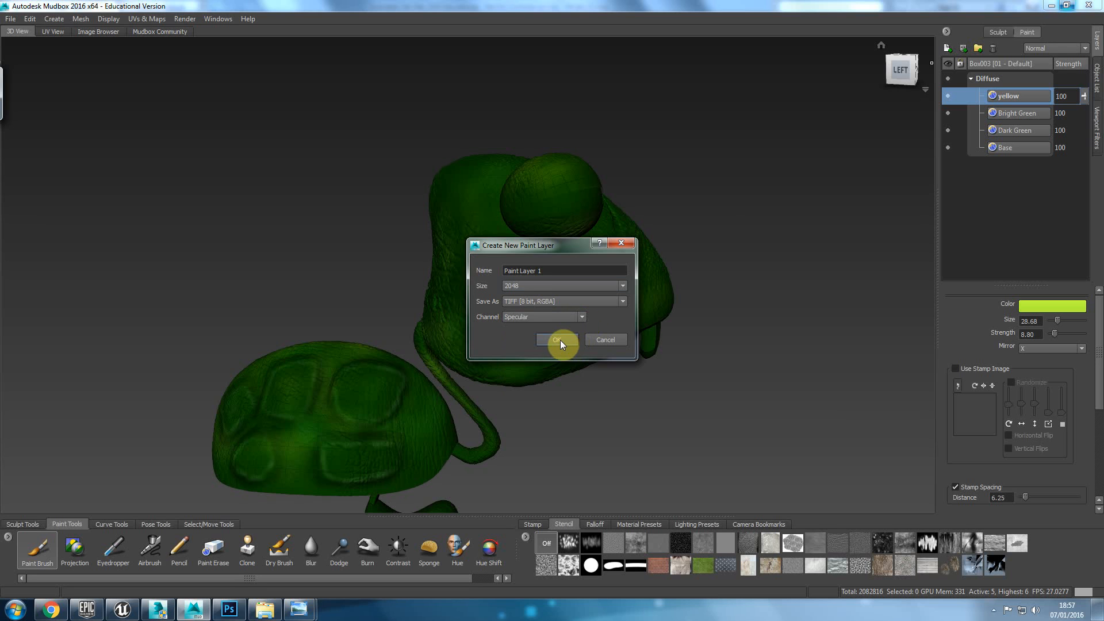
{"action": "left_click", "coordinate": [581, 317]}
{"action": "left_click", "coordinate": [572, 335]}
{"action": "left_click", "coordinate": [569, 340]}
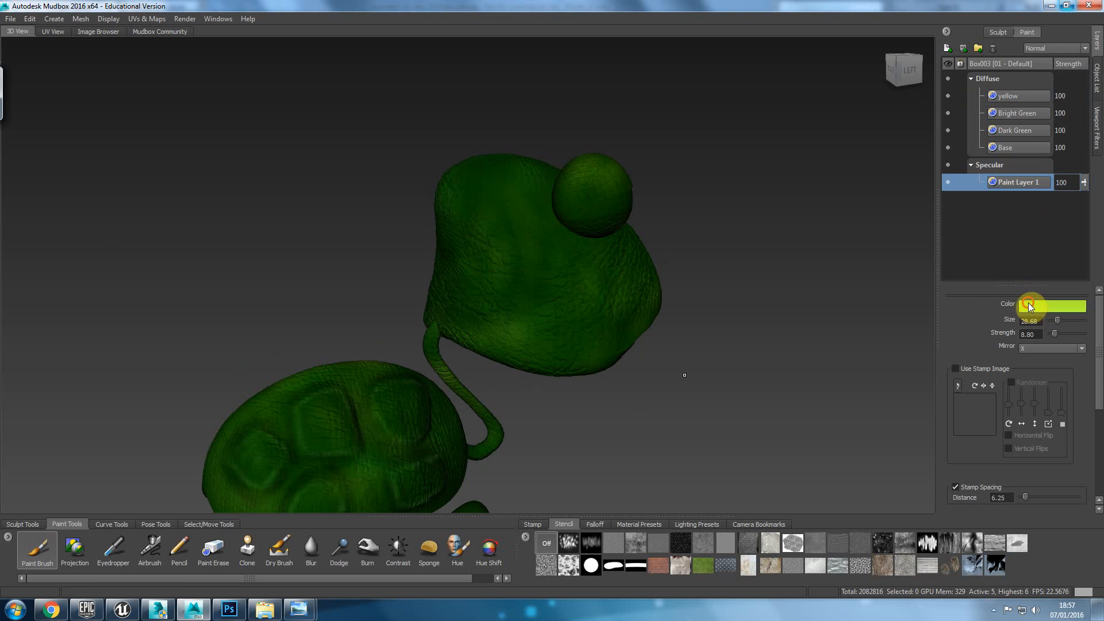
Step: Set the brush color to white and its size to 20.00, and paint specular shine onto the shell's upper middle scale
{"action": "left_click", "coordinate": [1029, 305]}
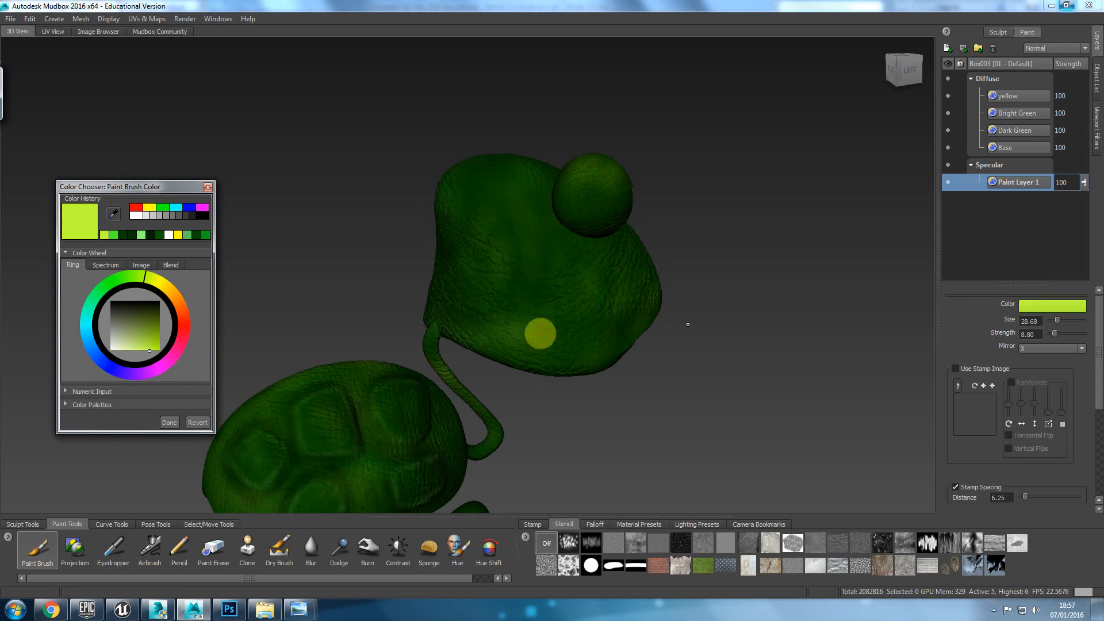
{"action": "left_click", "coordinate": [192, 416]}
{"action": "left_click_drag", "start_coordinate": [202, 420], "coordinate": [449, 294], "text": "alt"}
{"action": "right_click_drag", "start_coordinate": [448, 294], "coordinate": [492, 424], "text": "alt"}
{"action": "middle_click_drag", "start_coordinate": [490, 402], "coordinate": [609, 138], "text": "alt"}
{"action": "left_click_drag", "start_coordinate": [540, 285], "coordinate": [490, 300], "text": "alt"}
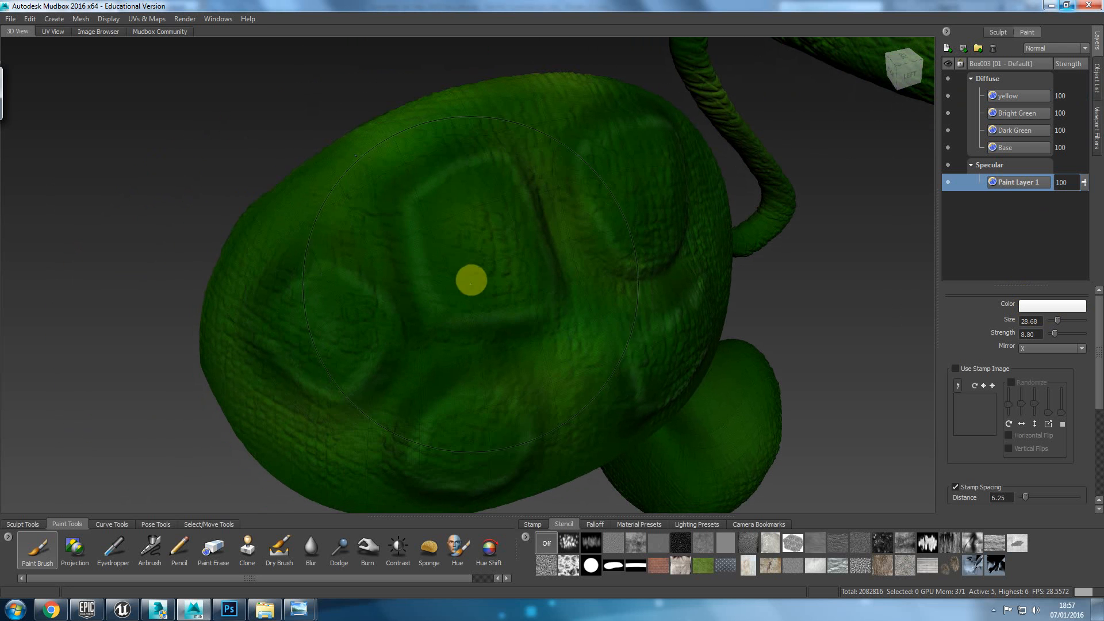
{"action": "mouse_move", "coordinate": [496, 222]}
{"action": "left_mouse_down", "text": "alt"}
{"action": "mouse_move", "coordinate": [562, 249]}
{"action": "mouse_move", "coordinate": [513, 276]}
{"action": "mouse_move", "coordinate": [498, 247]}
{"action": "mouse_move", "coordinate": [516, 210]}
{"action": "mouse_move", "coordinate": [449, 197]}
{"action": "mouse_move", "coordinate": [518, 164]}
{"action": "left_mouse_up", "text": "alt"}
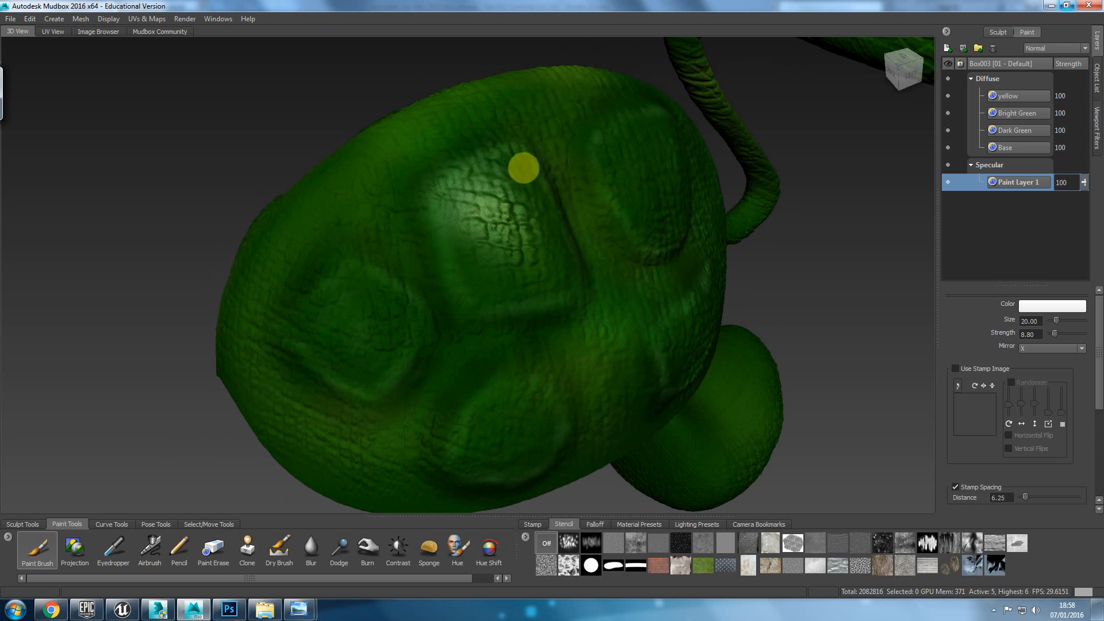
{"action": "left_click_drag", "start_coordinate": [565, 268], "coordinate": [504, 289]}
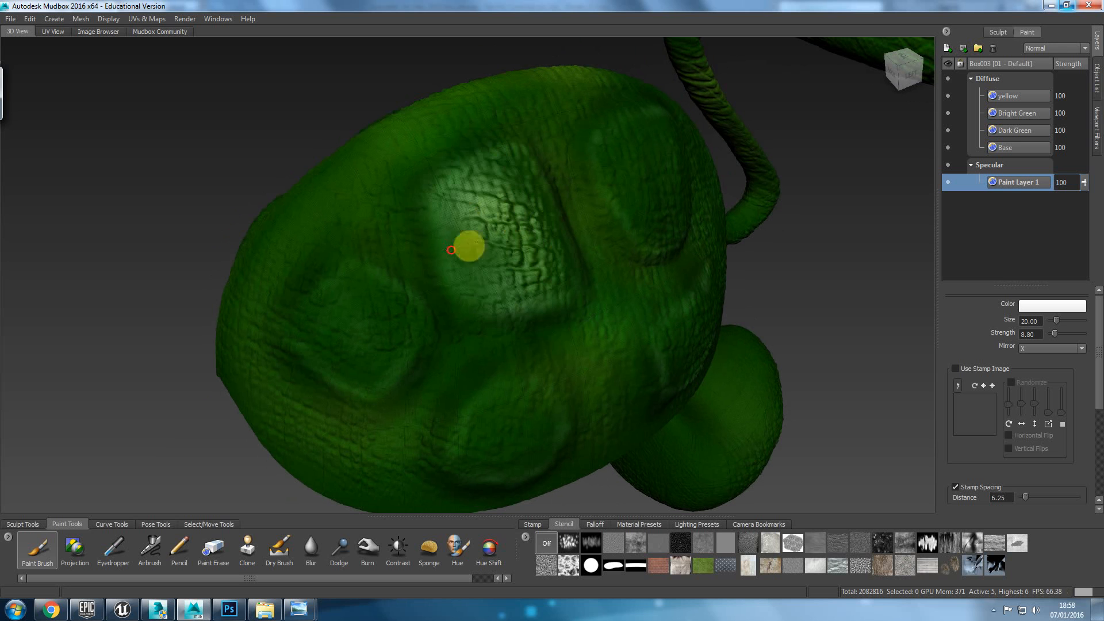
Step: Undo the last two specular strokes and repaint the shell's square plate with brush size 8.23 and strength 9.30
{"action": "key", "text": "ctrl+z"}
{"action": "key", "text": "ctrl+z"}
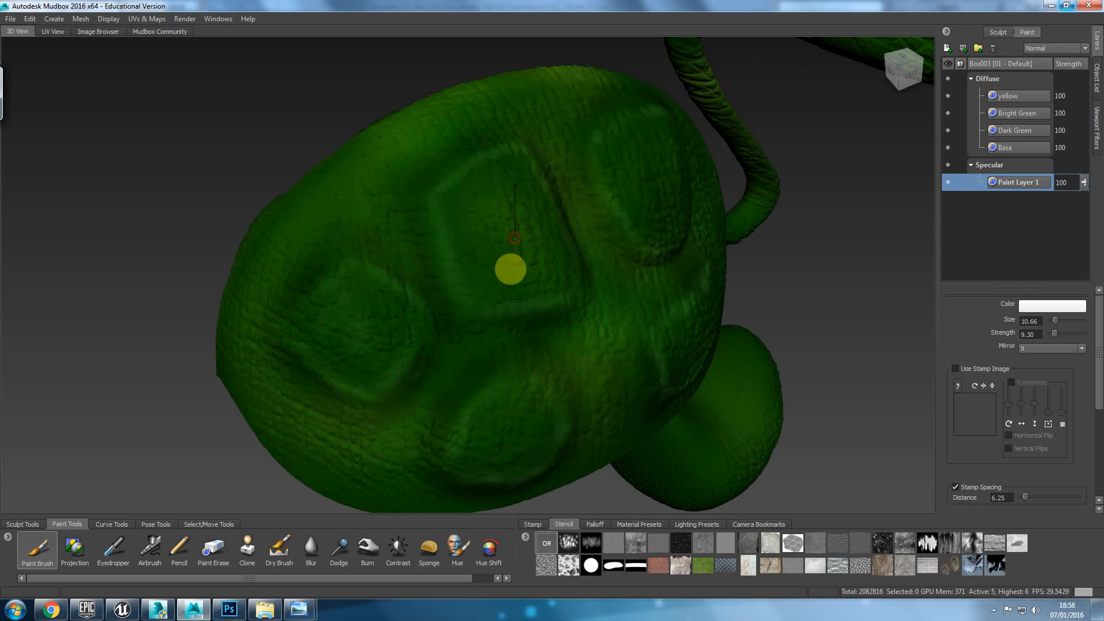
{"action": "left_click_drag", "start_coordinate": [487, 218], "coordinate": [496, 182]}
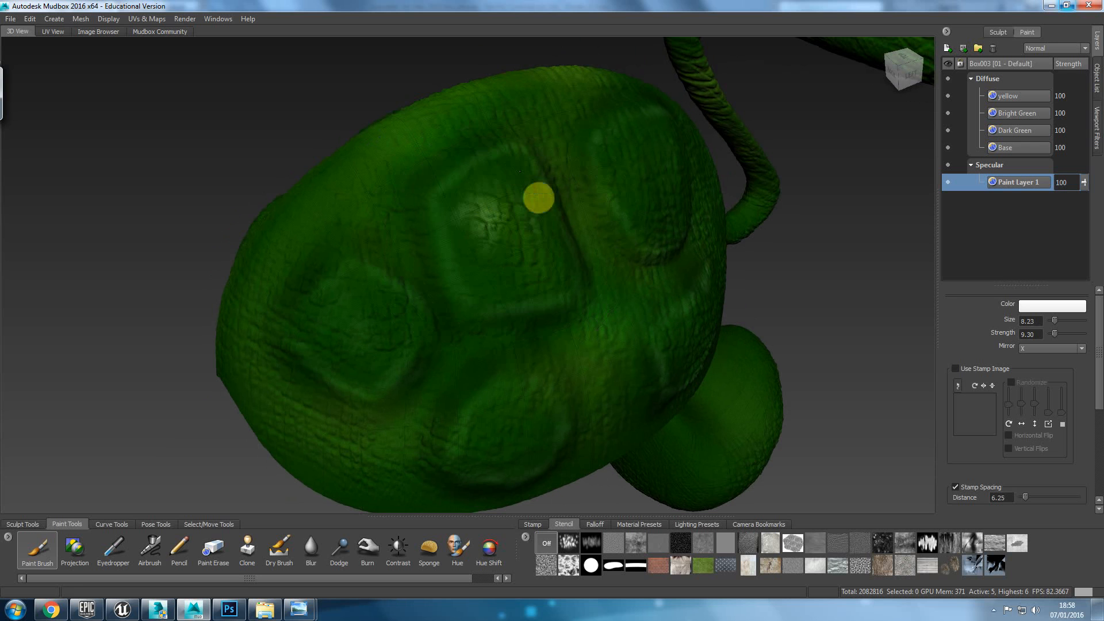
{"action": "left_click_drag", "start_coordinate": [524, 266], "coordinate": [485, 295]}
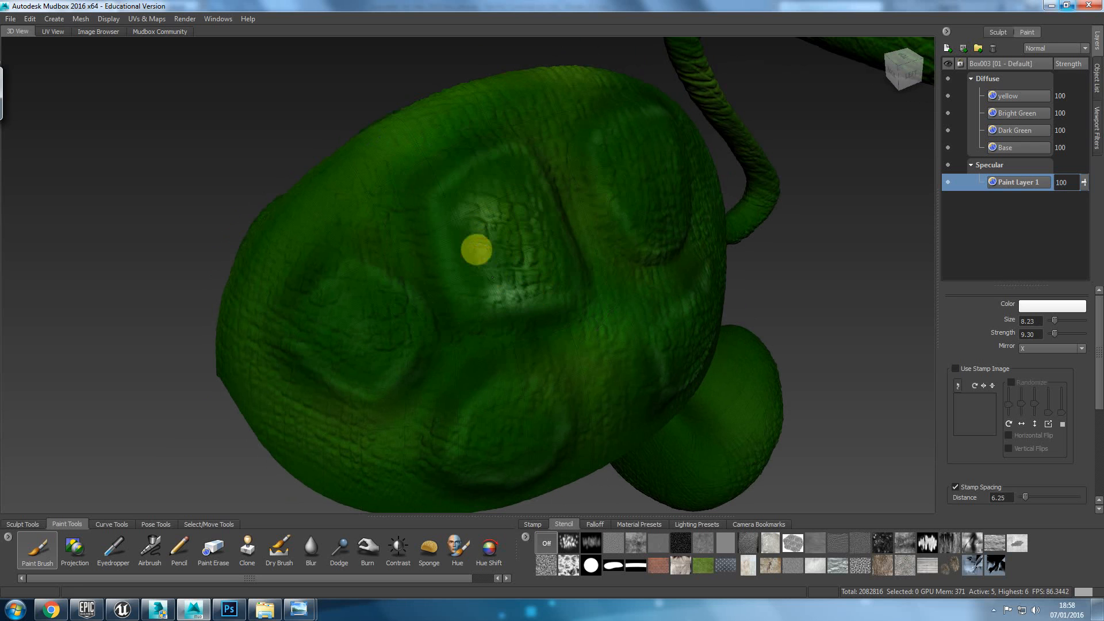
{"action": "mouse_move", "coordinate": [462, 254]}
{"action": "left_mouse_down"}
{"action": "mouse_move", "coordinate": [439, 207]}
{"action": "mouse_move", "coordinate": [483, 178]}
{"action": "left_mouse_up"}
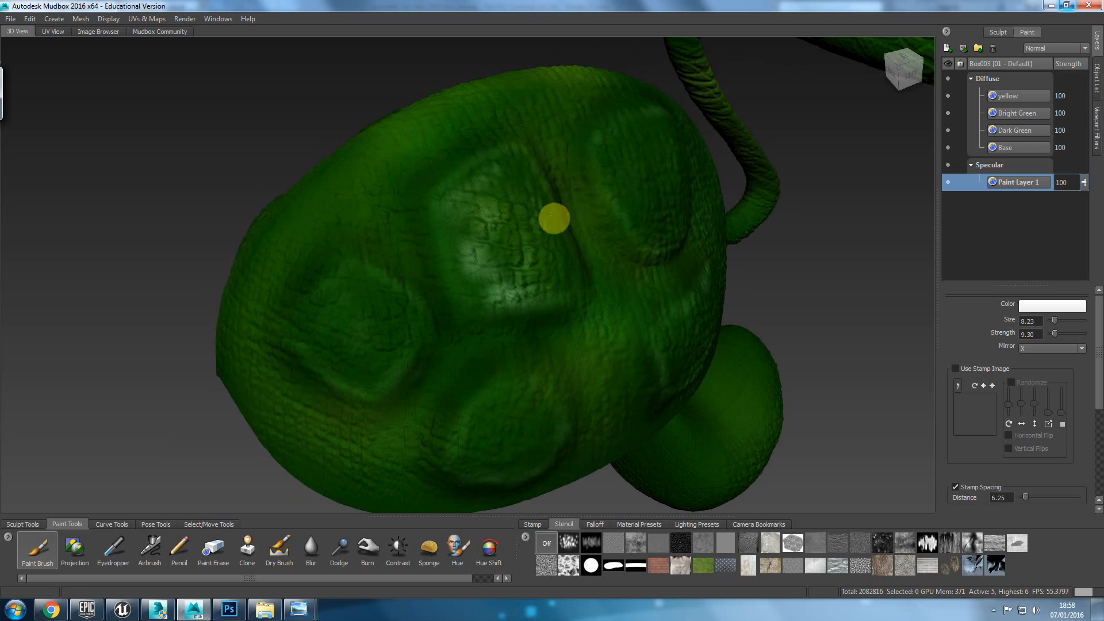
{"action": "mouse_move", "coordinate": [546, 284]}
{"action": "left_mouse_down", "text": "alt"}
{"action": "mouse_move", "coordinate": [611, 264]}
{"action": "mouse_move", "coordinate": [522, 291]}
{"action": "mouse_move", "coordinate": [432, 298]}
{"action": "mouse_move", "coordinate": [389, 253]}
{"action": "mouse_move", "coordinate": [456, 224]}
{"action": "mouse_move", "coordinate": [557, 253]}
{"action": "mouse_move", "coordinate": [568, 297]}
{"action": "mouse_move", "coordinate": [522, 214]}
{"action": "left_mouse_up", "text": "alt"}
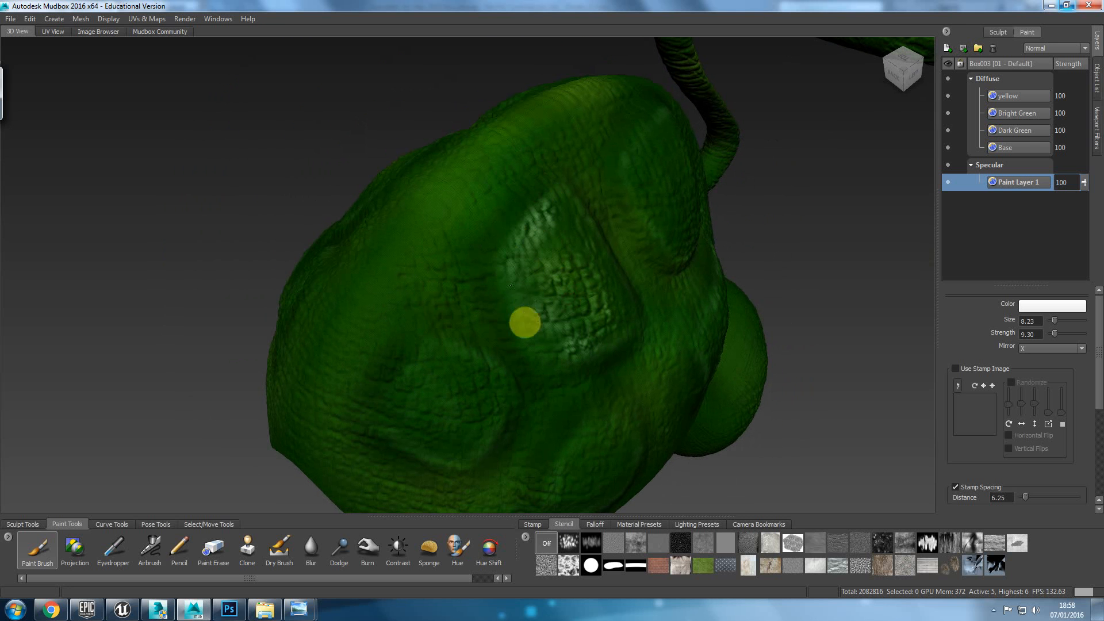
{"action": "mouse_move", "coordinate": [663, 319]}
{"action": "left_mouse_down", "text": "alt"}
{"action": "mouse_move", "coordinate": [570, 316]}
{"action": "mouse_move", "coordinate": [433, 225]}
{"action": "mouse_move", "coordinate": [492, 343]}
{"action": "mouse_move", "coordinate": [451, 365]}
{"action": "mouse_move", "coordinate": [386, 352]}
{"action": "mouse_move", "coordinate": [490, 334]}
{"action": "left_mouse_up", "text": "alt"}
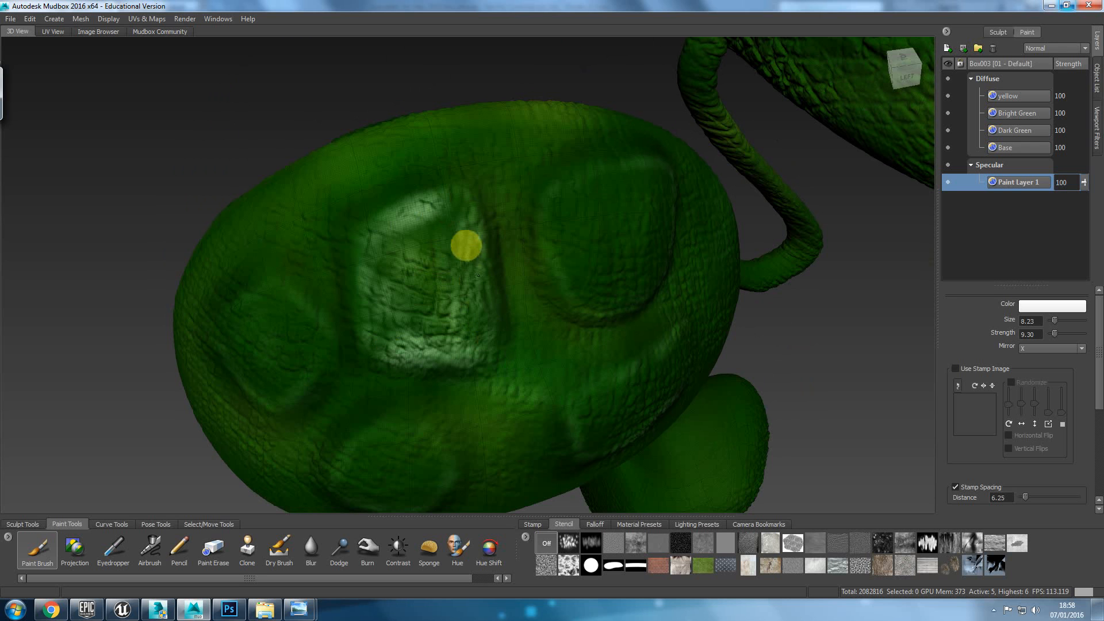
Step: Paint specular highlights around the raised rim of the rounded shell plate beside the square one
{"action": "mouse_move", "coordinate": [605, 196]}
{"action": "left_mouse_down"}
{"action": "mouse_move", "coordinate": [554, 197]}
{"action": "mouse_move", "coordinate": [547, 224]}
{"action": "mouse_move", "coordinate": [567, 266]}
{"action": "left_mouse_up"}
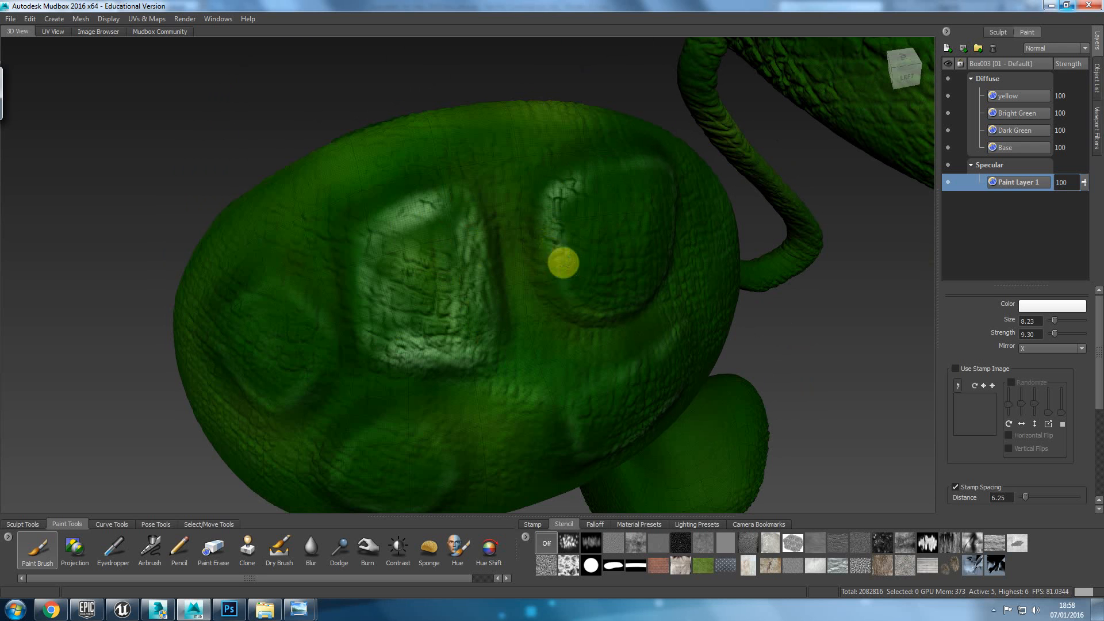
{"action": "left_click_drag", "start_coordinate": [615, 295], "coordinate": [512, 187], "text": "alt"}
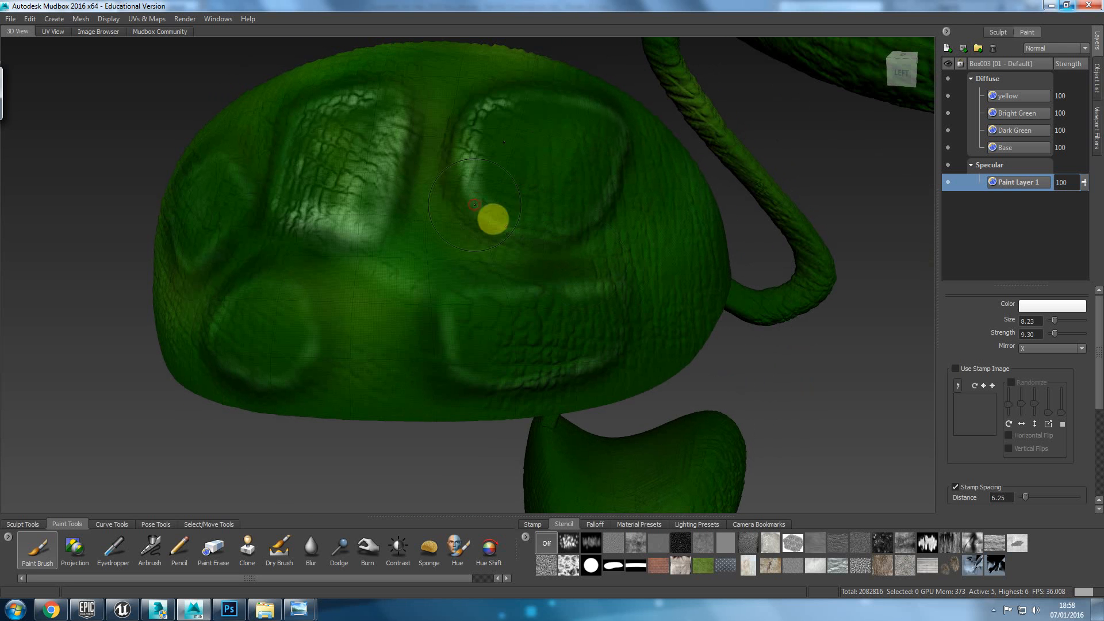
{"action": "mouse_move", "coordinate": [500, 232]}
{"action": "left_mouse_down"}
{"action": "mouse_move", "coordinate": [547, 240]}
{"action": "mouse_move", "coordinate": [586, 217]}
{"action": "mouse_move", "coordinate": [611, 178]}
{"action": "left_mouse_up"}
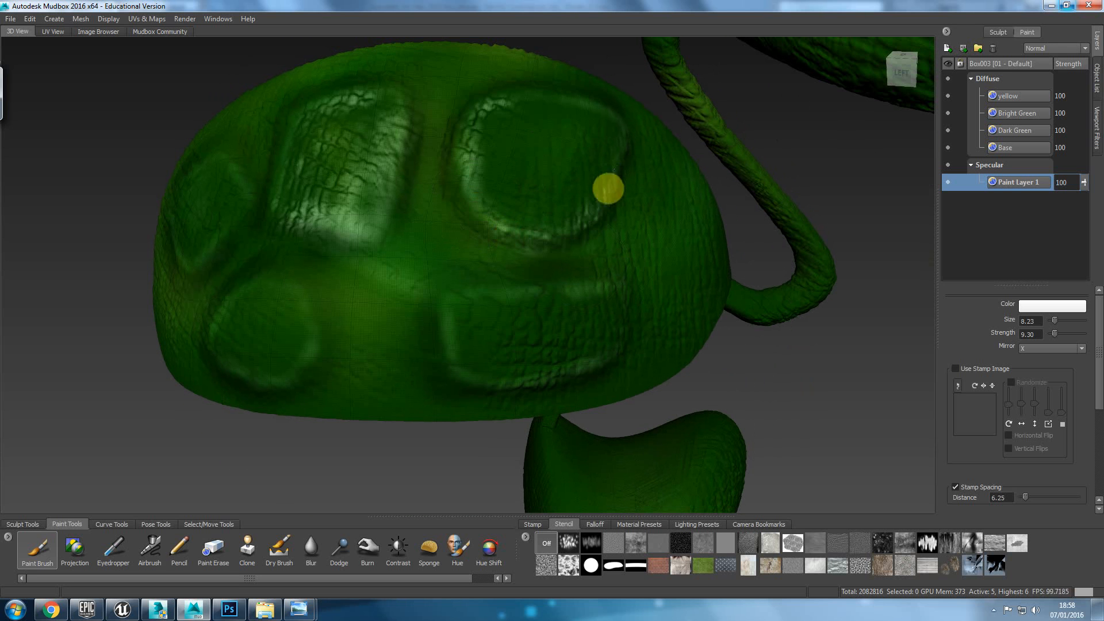
{"action": "mouse_move", "coordinate": [596, 108]}
{"action": "left_mouse_down"}
{"action": "mouse_move", "coordinate": [500, 92]}
{"action": "mouse_move", "coordinate": [510, 163]}
{"action": "mouse_move", "coordinate": [571, 140]}
{"action": "left_mouse_up"}
{"action": "mouse_move", "coordinate": [500, 122]}
{"action": "left_mouse_down"}
{"action": "mouse_move", "coordinate": [529, 164]}
{"action": "mouse_move", "coordinate": [587, 198]}
{"action": "mouse_move", "coordinate": [501, 228]}
{"action": "left_mouse_up"}
Step: Paint specular highlights along the rims of the rectangular plate and the remaining rounded plates on the shell's side
{"action": "mouse_move", "coordinate": [448, 335]}
{"action": "left_mouse_down"}
{"action": "mouse_move", "coordinate": [486, 382]}
{"action": "mouse_move", "coordinate": [552, 379]}
{"action": "mouse_move", "coordinate": [613, 357]}
{"action": "mouse_move", "coordinate": [577, 299]}
{"action": "mouse_move", "coordinate": [442, 293]}
{"action": "left_mouse_up"}
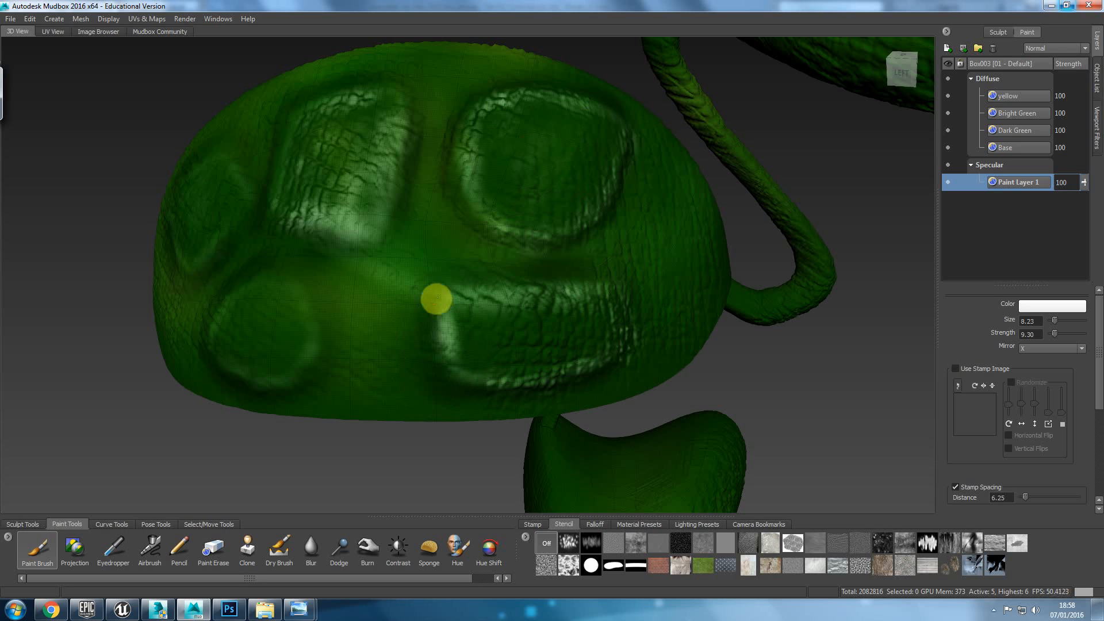
{"action": "mouse_move", "coordinate": [451, 362]}
{"action": "left_mouse_down"}
{"action": "mouse_move", "coordinate": [526, 380]}
{"action": "mouse_move", "coordinate": [523, 328]}
{"action": "mouse_move", "coordinate": [500, 347]}
{"action": "mouse_move", "coordinate": [572, 346]}
{"action": "left_mouse_up"}
{"action": "mouse_move", "coordinate": [483, 348]}
{"action": "left_mouse_down", "text": "alt"}
{"action": "mouse_move", "coordinate": [636, 337]}
{"action": "mouse_move", "coordinate": [550, 327]}
{"action": "mouse_move", "coordinate": [478, 369]}
{"action": "mouse_move", "coordinate": [422, 328]}
{"action": "mouse_move", "coordinate": [485, 310]}
{"action": "mouse_move", "coordinate": [604, 360]}
{"action": "mouse_move", "coordinate": [523, 387]}
{"action": "left_mouse_up", "text": "alt"}
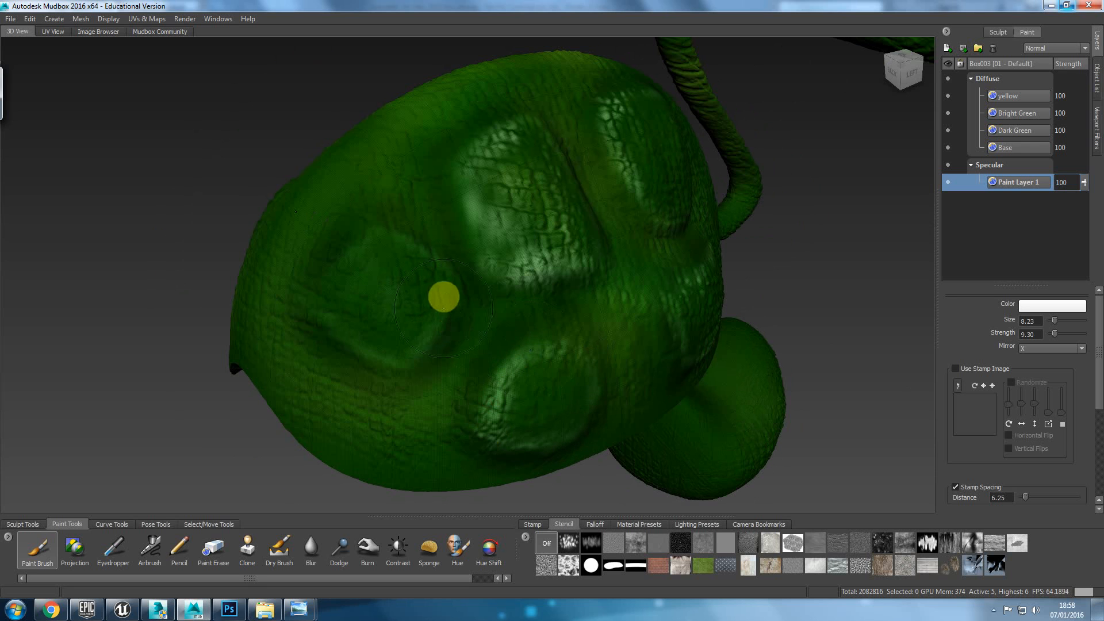
{"action": "mouse_move", "coordinate": [450, 295]}
{"action": "left_mouse_down"}
{"action": "mouse_move", "coordinate": [424, 345]}
{"action": "mouse_move", "coordinate": [345, 348]}
{"action": "mouse_move", "coordinate": [305, 316]}
{"action": "mouse_move", "coordinate": [327, 287]}
{"action": "left_mouse_up"}
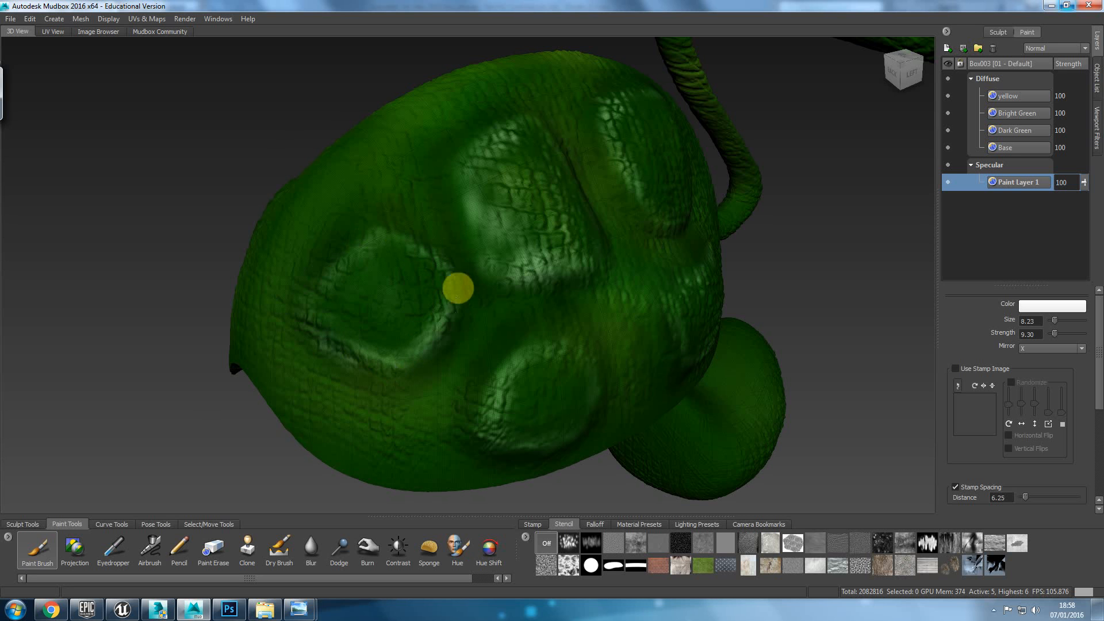
Step: Paint the character's front tooth on the specular layer so all its faces are shiny
{"action": "mouse_move", "coordinate": [481, 320]}
{"action": "left_mouse_down", "text": "alt"}
{"action": "mouse_move", "coordinate": [592, 276]}
{"action": "mouse_move", "coordinate": [543, 234]}
{"action": "mouse_move", "coordinate": [470, 280]}
{"action": "mouse_move", "coordinate": [453, 271]}
{"action": "mouse_move", "coordinate": [488, 266]}
{"action": "mouse_move", "coordinate": [595, 291]}
{"action": "mouse_move", "coordinate": [575, 266]}
{"action": "mouse_move", "coordinate": [562, 362]}
{"action": "mouse_move", "coordinate": [454, 257]}
{"action": "mouse_move", "coordinate": [406, 236]}
{"action": "mouse_move", "coordinate": [484, 249]}
{"action": "left_mouse_up", "text": "alt"}
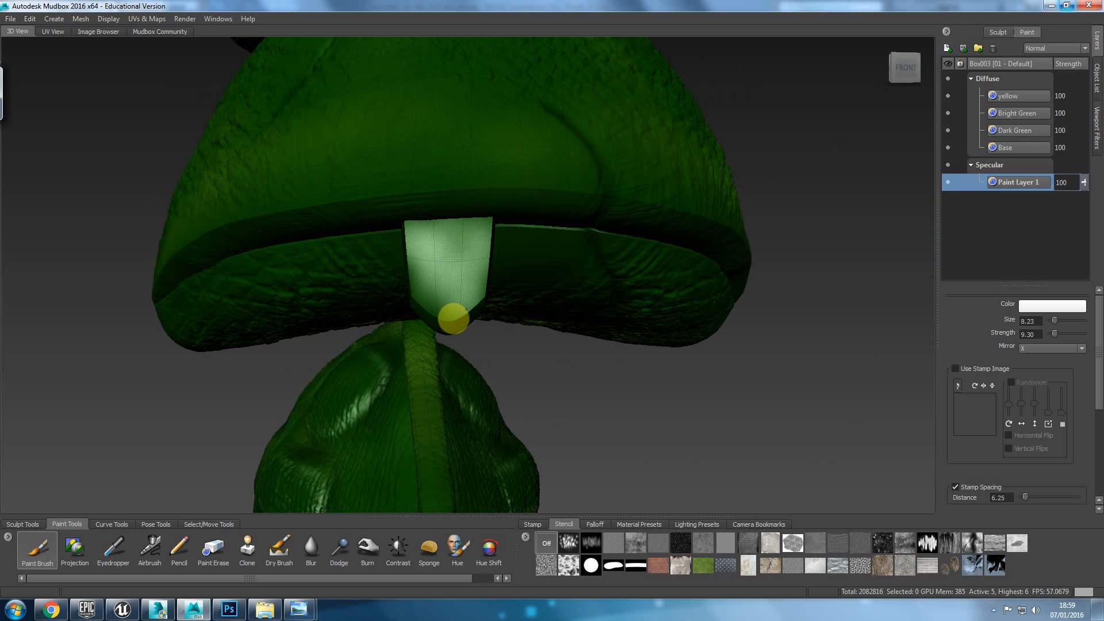
{"action": "left_click_drag", "start_coordinate": [446, 313], "coordinate": [660, 310], "text": "alt"}
{"action": "scroll", "coordinate": [645, 335], "scroll_direction": "up", "scroll_amount": 3}
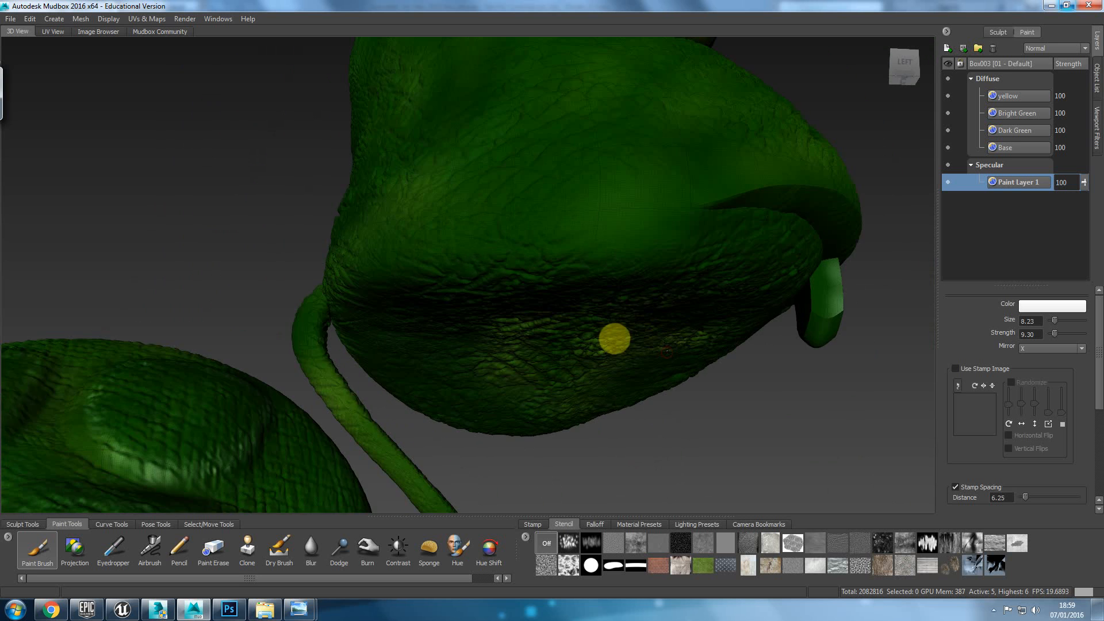
{"action": "middle_click_drag", "start_coordinate": [645, 335], "coordinate": [572, 360], "text": "alt"}
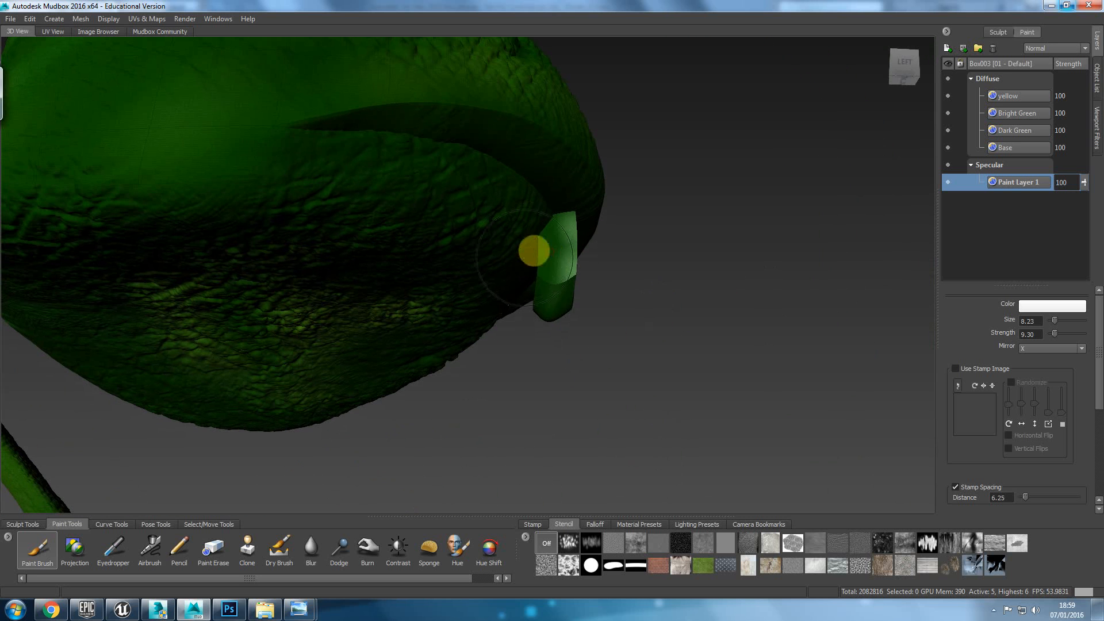
{"action": "left_click_drag", "start_coordinate": [561, 305], "coordinate": [167, 344], "text": "alt"}
{"action": "left_click_drag", "start_coordinate": [352, 427], "coordinate": [359, 434], "text": "alt"}
{"action": "left_click_drag", "start_coordinate": [459, 340], "coordinate": [666, 424], "text": "alt"}
Step: Paint specular shine across the smooth eyeball strip between the upper and lower eyelids, undoing the stray stroke
{"action": "left_click_drag", "start_coordinate": [667, 458], "coordinate": [481, 281], "text": "alt"}
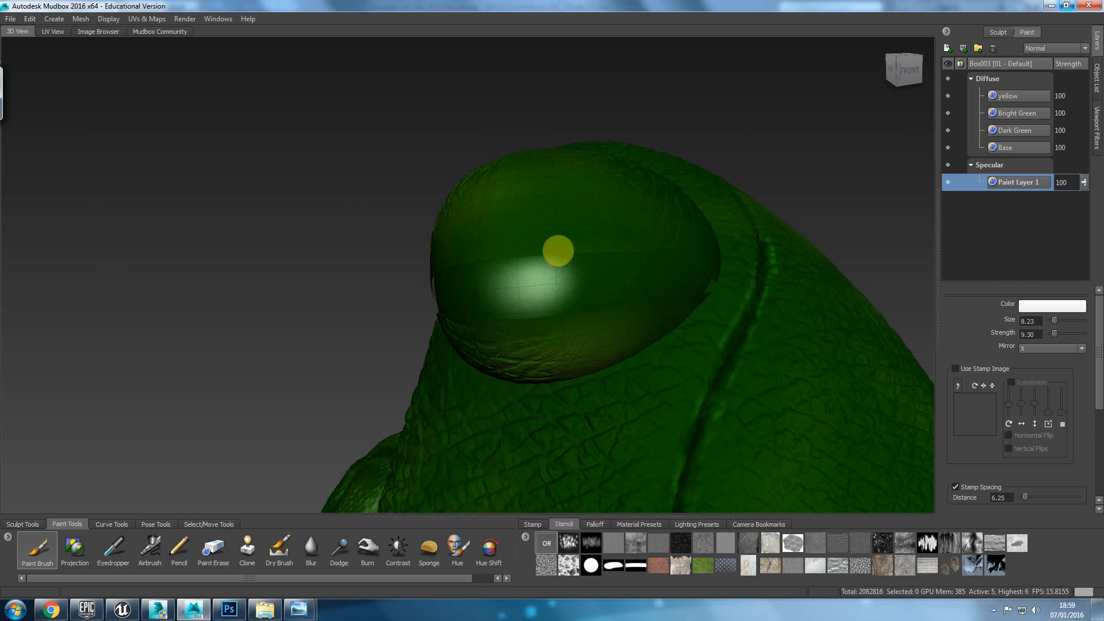
{"action": "left_click_drag", "start_coordinate": [560, 254], "coordinate": [558, 272]}
{"action": "key", "text": "ctrl+z"}
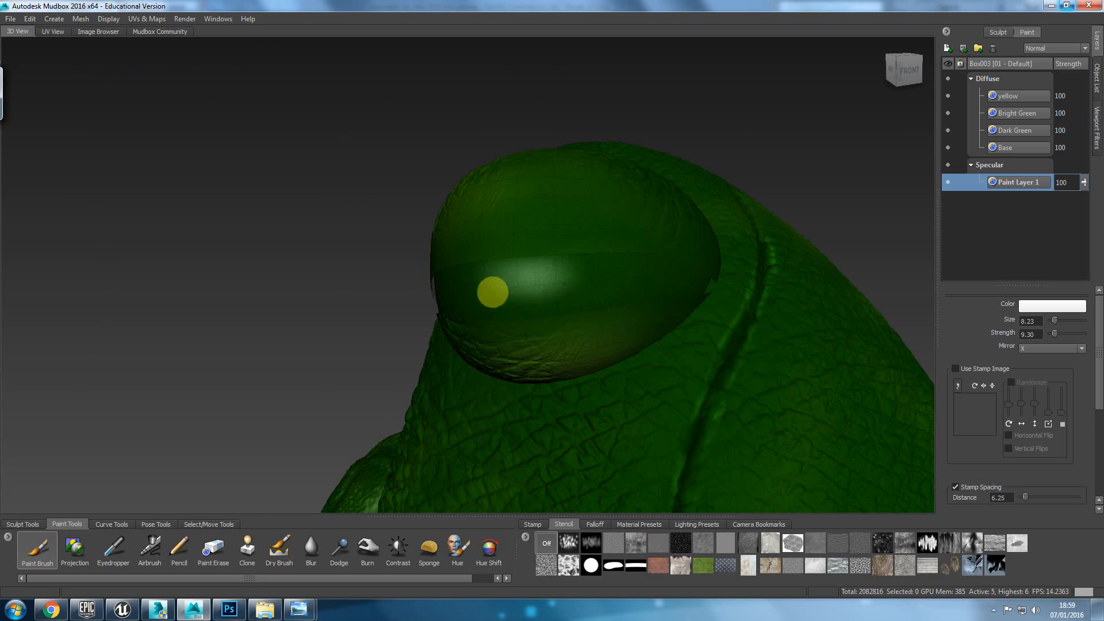
{"action": "left_click_drag", "start_coordinate": [506, 303], "coordinate": [624, 284], "text": "alt"}
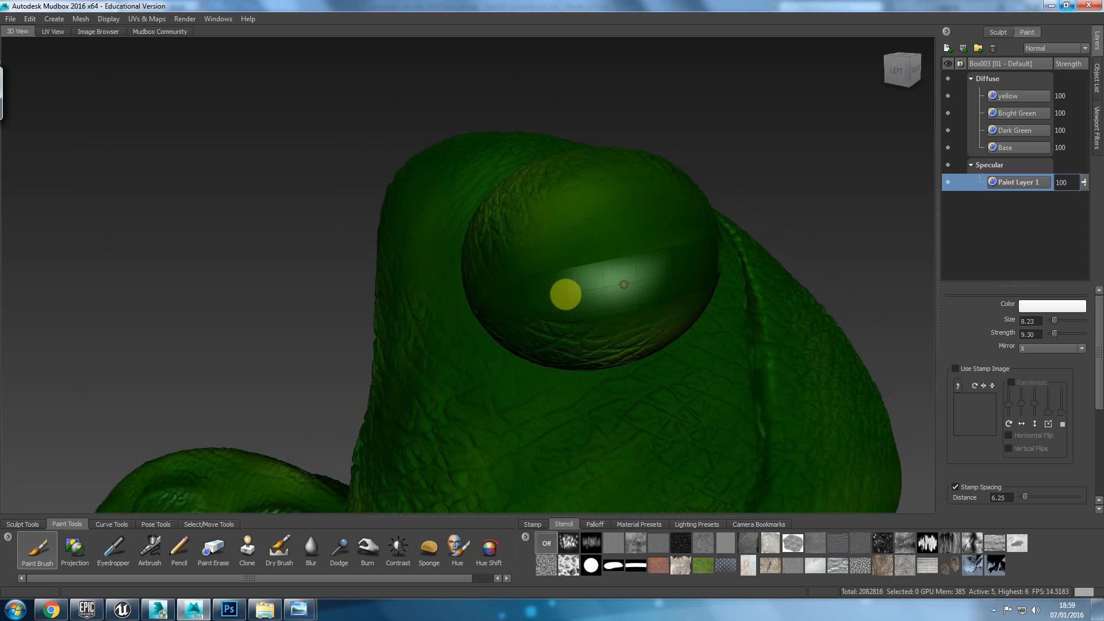
{"action": "left_click_drag", "start_coordinate": [513, 304], "coordinate": [604, 305], "text": "alt"}
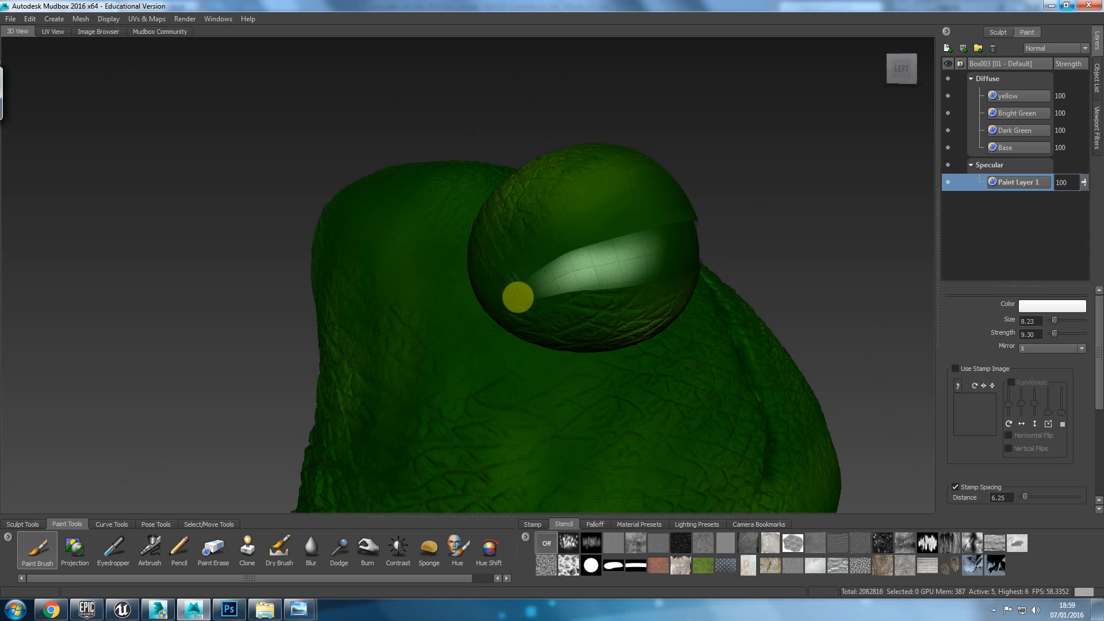
{"action": "left_click_drag", "start_coordinate": [666, 291], "coordinate": [601, 284], "text": "alt"}
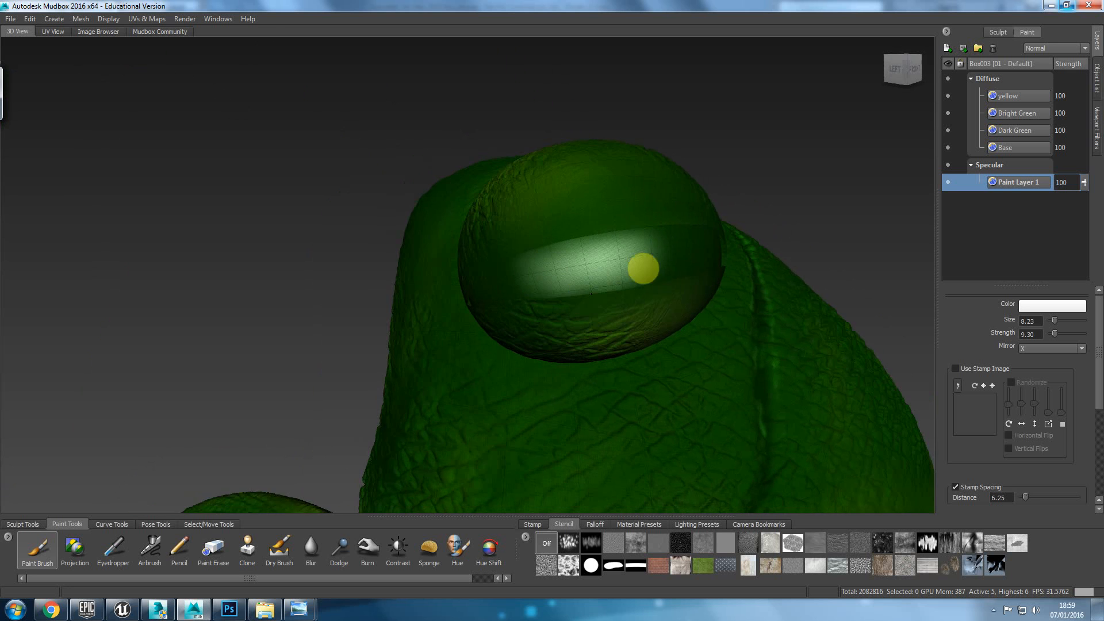
{"action": "left_click_drag", "start_coordinate": [672, 257], "coordinate": [522, 290], "text": "alt"}
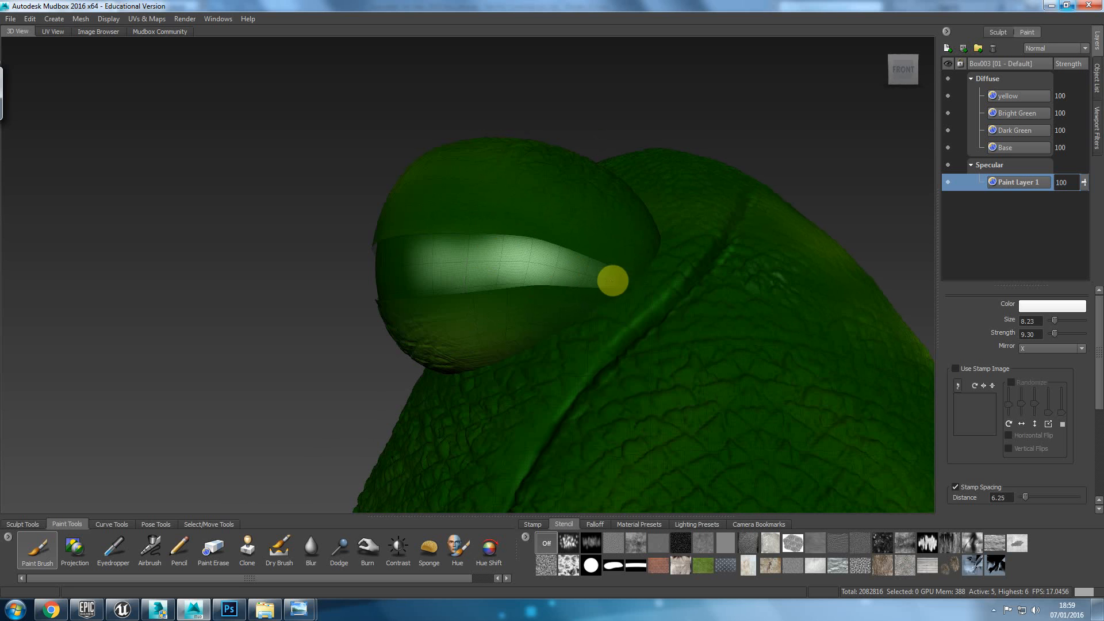
Step: Examine the specular shine on the eye, tooth, head and shell from all sides of the character
{"action": "mouse_move", "coordinate": [373, 261]}
{"action": "left_mouse_down", "text": "alt"}
{"action": "mouse_move", "coordinate": [621, 303]}
{"action": "mouse_move", "coordinate": [749, 310]}
{"action": "mouse_move", "coordinate": [683, 297]}
{"action": "left_mouse_up", "text": "alt"}
{"action": "right_click_drag", "start_coordinate": [683, 296], "coordinate": [624, 52], "text": "alt"}
{"action": "mouse_move", "coordinate": [574, 343]}
{"action": "left_mouse_down", "text": "alt"}
{"action": "mouse_move", "coordinate": [448, 303]}
{"action": "mouse_move", "coordinate": [516, 281]}
{"action": "mouse_move", "coordinate": [577, 335]}
{"action": "left_mouse_up", "text": "alt"}
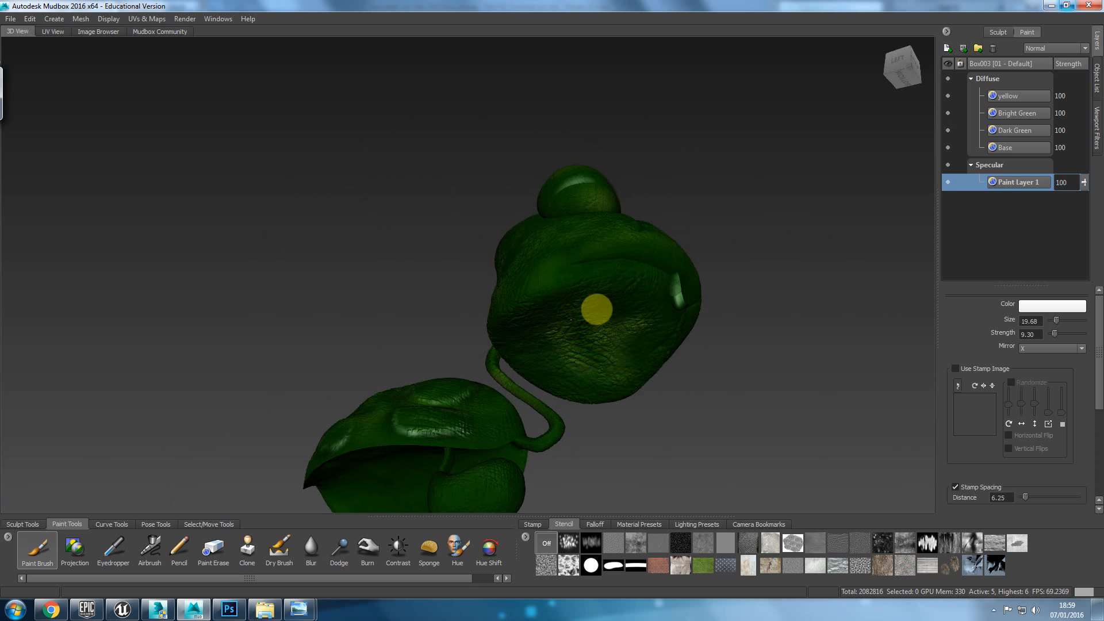
{"action": "mouse_move", "coordinate": [633, 365]}
{"action": "left_mouse_down", "text": "alt"}
{"action": "mouse_move", "coordinate": [523, 335]}
{"action": "mouse_move", "coordinate": [611, 242]}
{"action": "left_mouse_up", "text": "alt"}
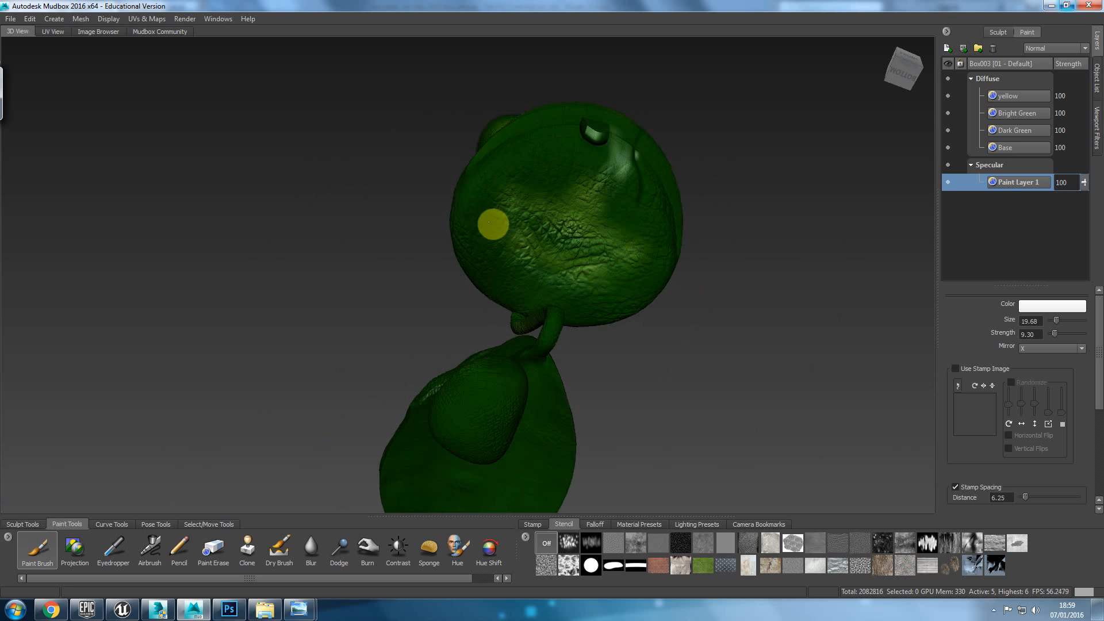
{"action": "left_click_drag", "start_coordinate": [587, 200], "coordinate": [530, 280], "text": "alt"}
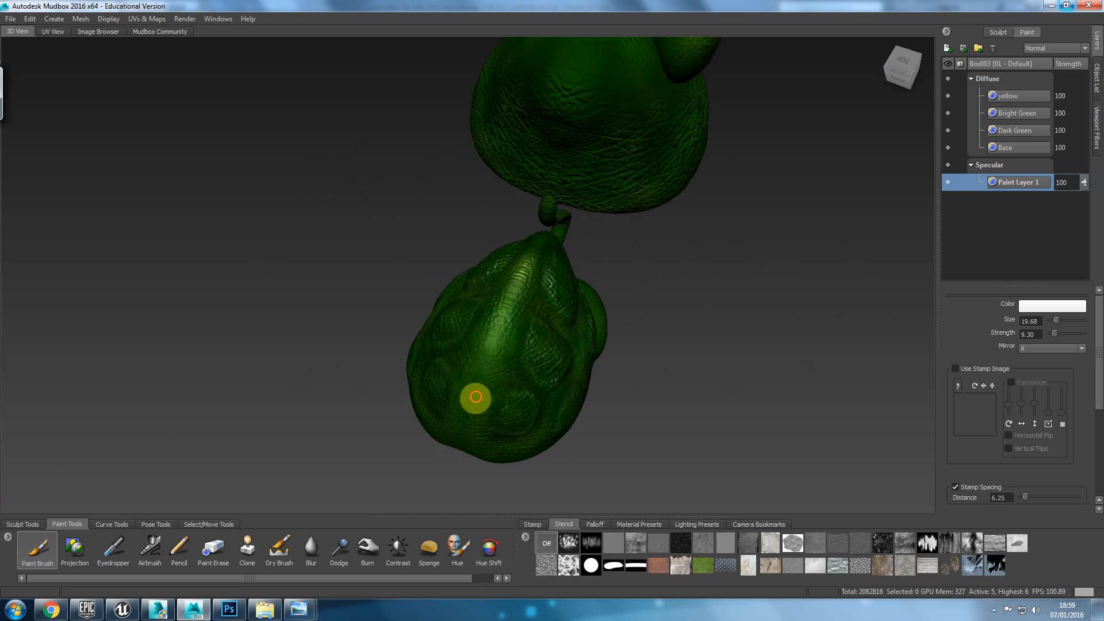
{"action": "left_click_drag", "start_coordinate": [502, 387], "coordinate": [471, 436], "text": "alt"}
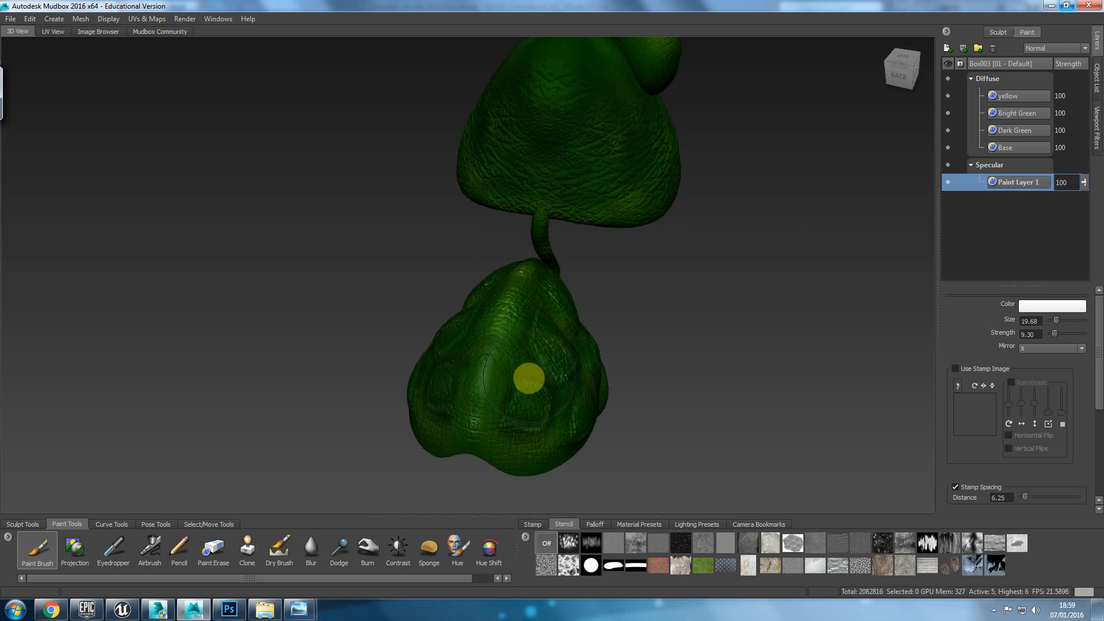
{"action": "mouse_move", "coordinate": [589, 387]}
{"action": "left_mouse_down", "text": "alt"}
{"action": "mouse_move", "coordinate": [485, 305]}
{"action": "mouse_move", "coordinate": [612, 341]}
{"action": "mouse_move", "coordinate": [562, 390]}
{"action": "mouse_move", "coordinate": [593, 434]}
{"action": "mouse_move", "coordinate": [498, 434]}
{"action": "mouse_move", "coordinate": [527, 382]}
{"action": "mouse_move", "coordinate": [532, 397]}
{"action": "mouse_move", "coordinate": [564, 392]}
{"action": "mouse_move", "coordinate": [568, 357]}
{"action": "mouse_move", "coordinate": [525, 390]}
{"action": "mouse_move", "coordinate": [411, 377]}
{"action": "mouse_move", "coordinate": [338, 387]}
{"action": "left_mouse_up", "text": "alt"}
{"action": "mouse_move", "coordinate": [451, 381]}
{"action": "left_mouse_down", "text": "alt"}
{"action": "mouse_move", "coordinate": [318, 348]}
{"action": "mouse_move", "coordinate": [320, 328]}
{"action": "mouse_move", "coordinate": [552, 360]}
{"action": "mouse_move", "coordinate": [766, 364]}
{"action": "mouse_move", "coordinate": [700, 249]}
{"action": "mouse_move", "coordinate": [705, 236]}
{"action": "mouse_move", "coordinate": [678, 326]}
{"action": "mouse_move", "coordinate": [668, 320]}
{"action": "left_mouse_up", "text": "alt"}
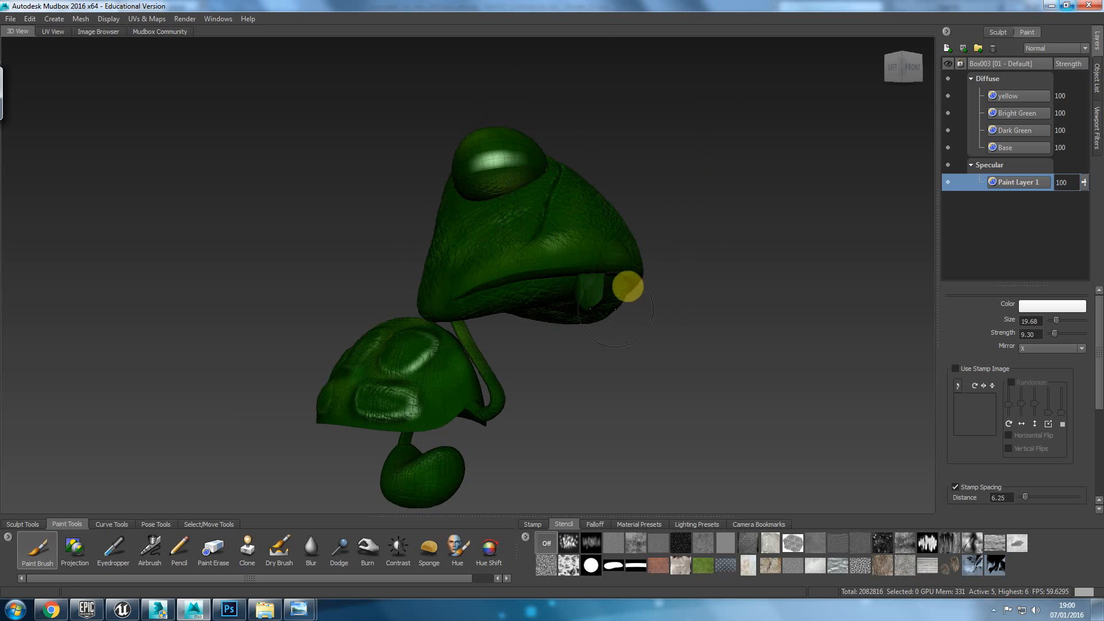
Step: Create Paint Layer 2 in the Diffuse channel at size 2048 as TIFF [8 bit, RGBA], keeping the brush colour white
{"action": "left_click", "coordinate": [949, 49]}
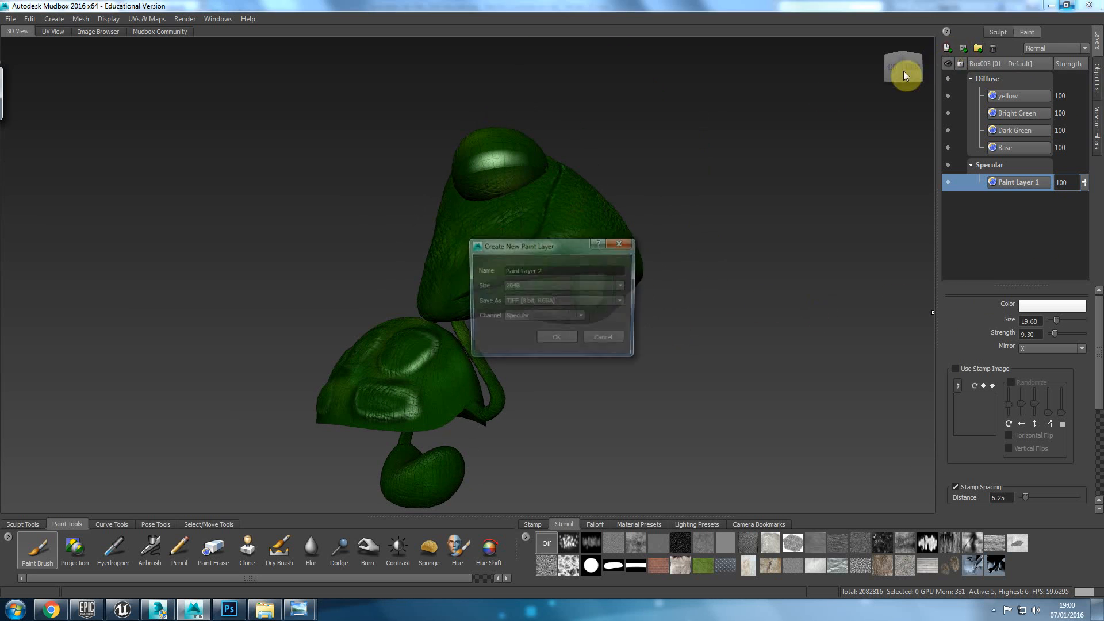
{"action": "left_click", "coordinate": [559, 327]}
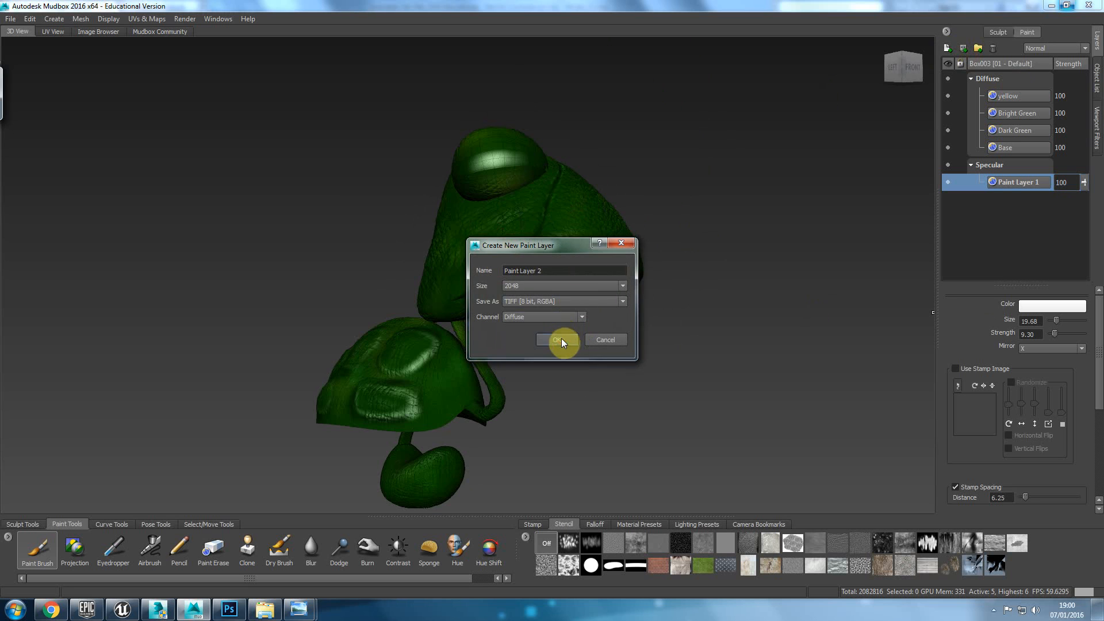
{"action": "left_click", "coordinate": [561, 339]}
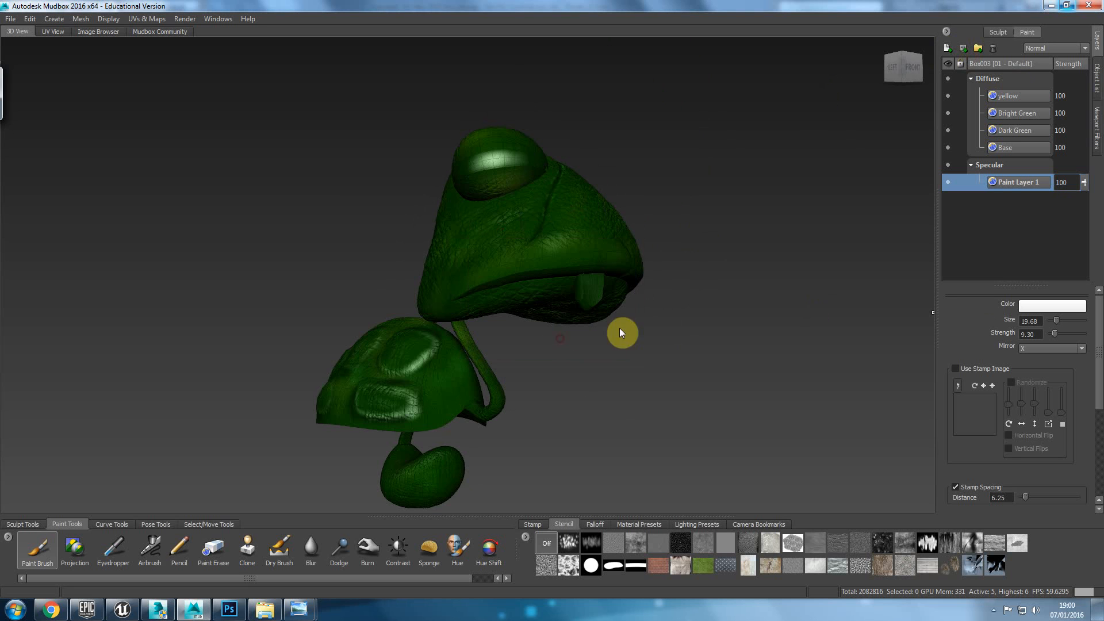
{"action": "left_click", "coordinate": [1044, 310]}
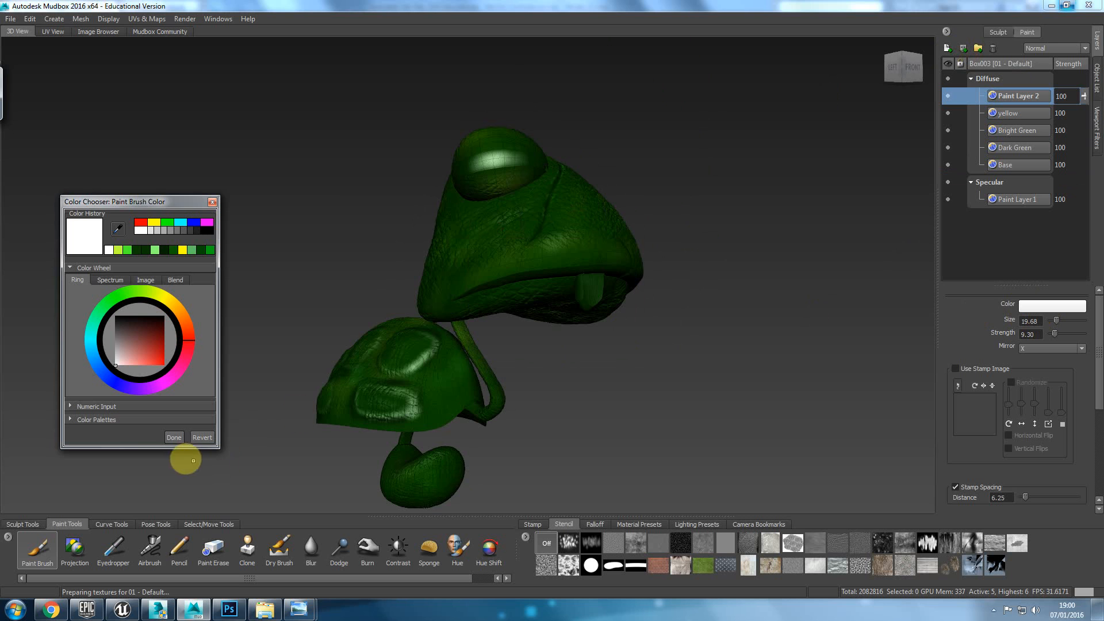
{"action": "left_click", "coordinate": [176, 439]}
Step: Start painting the front tooth white on the new diffuse layer with a brush of size 5.84
{"action": "middle_click_drag", "start_coordinate": [664, 292], "coordinate": [796, 290], "text": "alt"}
{"action": "right_click_drag", "start_coordinate": [797, 291], "coordinate": [537, 319], "text": "alt"}
{"action": "middle_click_drag", "start_coordinate": [536, 322], "coordinate": [271, 419], "text": "alt"}
{"action": "right_click_drag", "start_coordinate": [272, 418], "coordinate": [570, 407], "text": "alt"}
{"action": "middle_click_drag", "start_coordinate": [471, 477], "coordinate": [708, 253], "text": "alt"}
{"action": "right_click_drag", "start_coordinate": [647, 290], "coordinate": [678, 296], "text": "alt"}
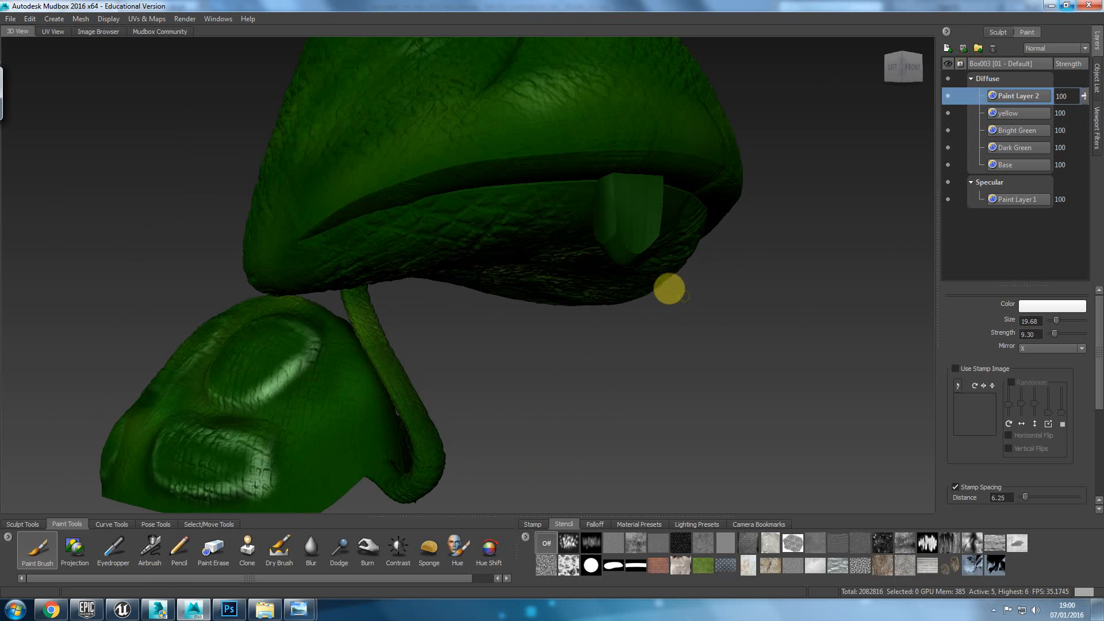
{"action": "mouse_move", "coordinate": [629, 212]}
{"action": "left_mouse_down"}
{"action": "mouse_move", "coordinate": [625, 244]}
{"action": "mouse_move", "coordinate": [723, 207]}
{"action": "mouse_move", "coordinate": [708, 204]}
{"action": "left_mouse_up"}
{"action": "middle_click_drag", "start_coordinate": [713, 210], "coordinate": [426, 379], "text": "alt"}
{"action": "left_click_drag", "start_coordinate": [638, 276], "coordinate": [705, 274], "text": "alt"}
{"action": "right_click_drag", "start_coordinate": [700, 244], "coordinate": [714, 356], "text": "alt"}
{"action": "middle_click_drag", "start_coordinate": [670, 240], "coordinate": [593, 194], "text": "alt"}
{"action": "mouse_move", "coordinate": [604, 213]}
{"action": "right_mouse_down", "text": "alt"}
{"action": "mouse_move", "coordinate": [666, 278]}
{"action": "mouse_move", "coordinate": [667, 264]}
{"action": "right_mouse_up", "text": "alt"}
{"action": "mouse_move", "coordinate": [661, 267]}
{"action": "left_mouse_down"}
{"action": "mouse_move", "coordinate": [646, 284]}
{"action": "mouse_move", "coordinate": [608, 276]}
{"action": "mouse_move", "coordinate": [673, 298]}
{"action": "mouse_move", "coordinate": [773, 244]}
{"action": "mouse_move", "coordinate": [786, 200]}
{"action": "mouse_move", "coordinate": [735, 202]}
{"action": "mouse_move", "coordinate": [730, 236]}
{"action": "mouse_move", "coordinate": [750, 217]}
{"action": "mouse_move", "coordinate": [793, 239]}
{"action": "mouse_move", "coordinate": [828, 192]}
{"action": "mouse_move", "coordinate": [801, 148]}
{"action": "mouse_move", "coordinate": [834, 145]}
{"action": "mouse_move", "coordinate": [800, 246]}
{"action": "mouse_move", "coordinate": [661, 274]}
{"action": "mouse_move", "coordinate": [779, 205]}
{"action": "mouse_move", "coordinate": [427, 278]}
{"action": "left_mouse_up"}
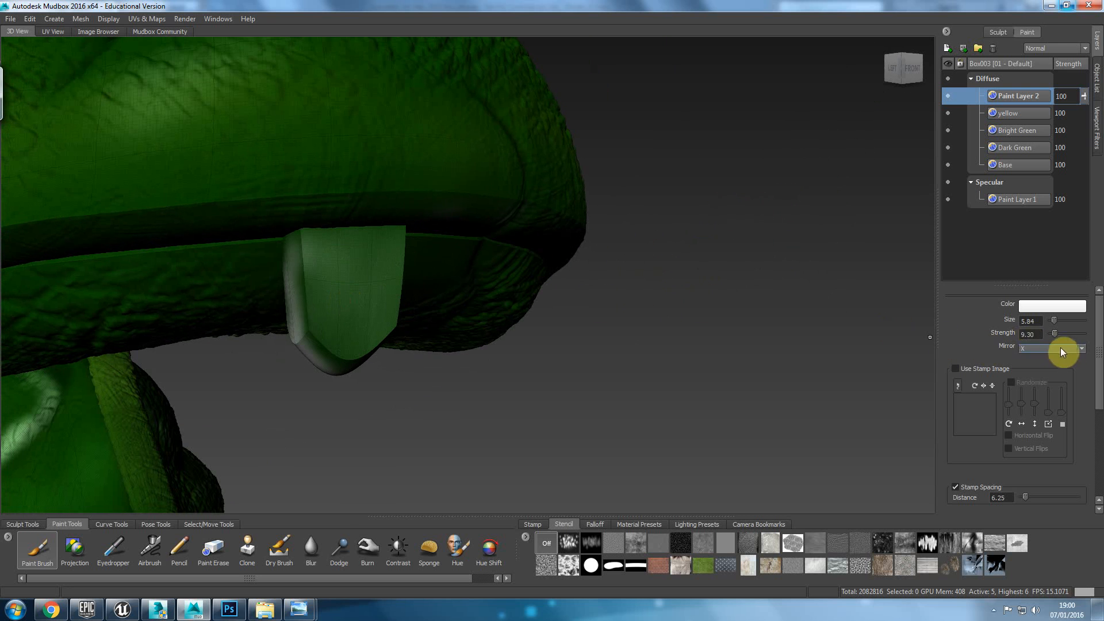
Step: Turn off brush mirroring and paint the faces of the front tooth white
{"action": "left_click", "coordinate": [1060, 350]}
{"action": "left_click", "coordinate": [1050, 356]}
{"action": "mouse_move", "coordinate": [397, 265]}
{"action": "left_mouse_down"}
{"action": "mouse_move", "coordinate": [364, 291]}
{"action": "mouse_move", "coordinate": [369, 276]}
{"action": "mouse_move", "coordinate": [321, 249]}
{"action": "mouse_move", "coordinate": [388, 278]}
{"action": "mouse_move", "coordinate": [345, 350]}
{"action": "mouse_move", "coordinate": [350, 313]}
{"action": "mouse_move", "coordinate": [306, 315]}
{"action": "mouse_move", "coordinate": [320, 276]}
{"action": "mouse_move", "coordinate": [353, 293]}
{"action": "mouse_move", "coordinate": [301, 239]}
{"action": "mouse_move", "coordinate": [383, 235]}
{"action": "mouse_move", "coordinate": [384, 296]}
{"action": "mouse_move", "coordinate": [368, 253]}
{"action": "mouse_move", "coordinate": [305, 278]}
{"action": "mouse_move", "coordinate": [320, 293]}
{"action": "mouse_move", "coordinate": [311, 339]}
{"action": "mouse_move", "coordinate": [377, 323]}
{"action": "mouse_move", "coordinate": [298, 313]}
{"action": "mouse_move", "coordinate": [508, 337]}
{"action": "mouse_move", "coordinate": [475, 315]}
{"action": "mouse_move", "coordinate": [541, 275]}
{"action": "mouse_move", "coordinate": [419, 244]}
{"action": "mouse_move", "coordinate": [416, 291]}
{"action": "mouse_move", "coordinate": [435, 218]}
{"action": "mouse_move", "coordinate": [429, 298]}
{"action": "mouse_move", "coordinate": [288, 247]}
{"action": "left_mouse_up"}
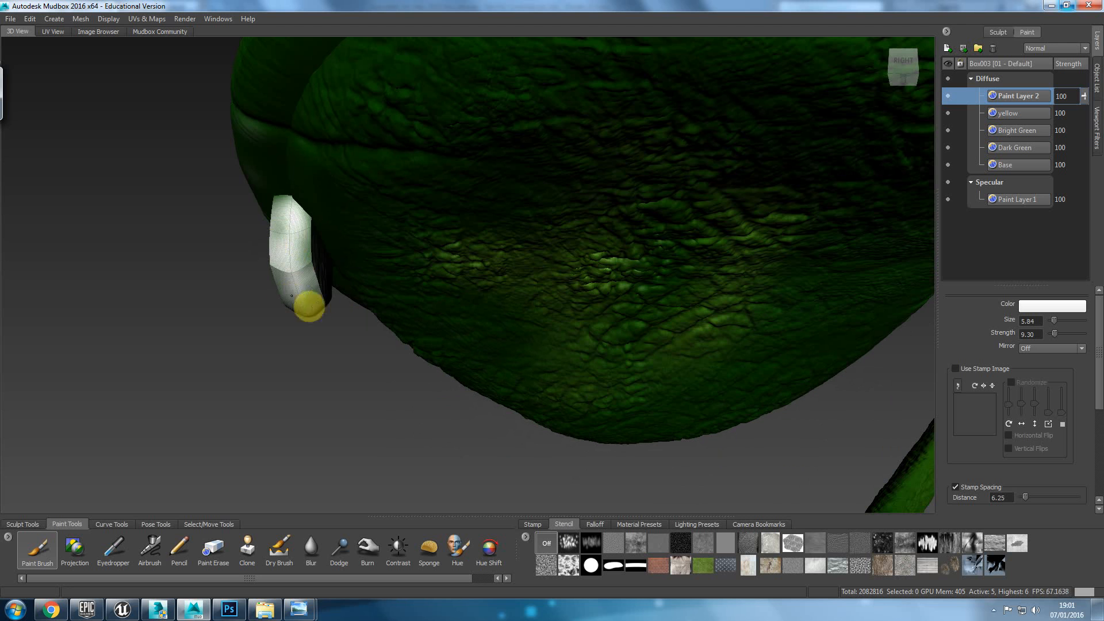
{"action": "mouse_move", "coordinate": [310, 291]}
{"action": "left_mouse_down", "text": "alt"}
{"action": "mouse_move", "coordinate": [260, 294]}
{"action": "mouse_move", "coordinate": [260, 280]}
{"action": "mouse_move", "coordinate": [654, 367]}
{"action": "mouse_move", "coordinate": [688, 363]}
{"action": "mouse_move", "coordinate": [611, 343]}
{"action": "left_mouse_up", "text": "alt"}
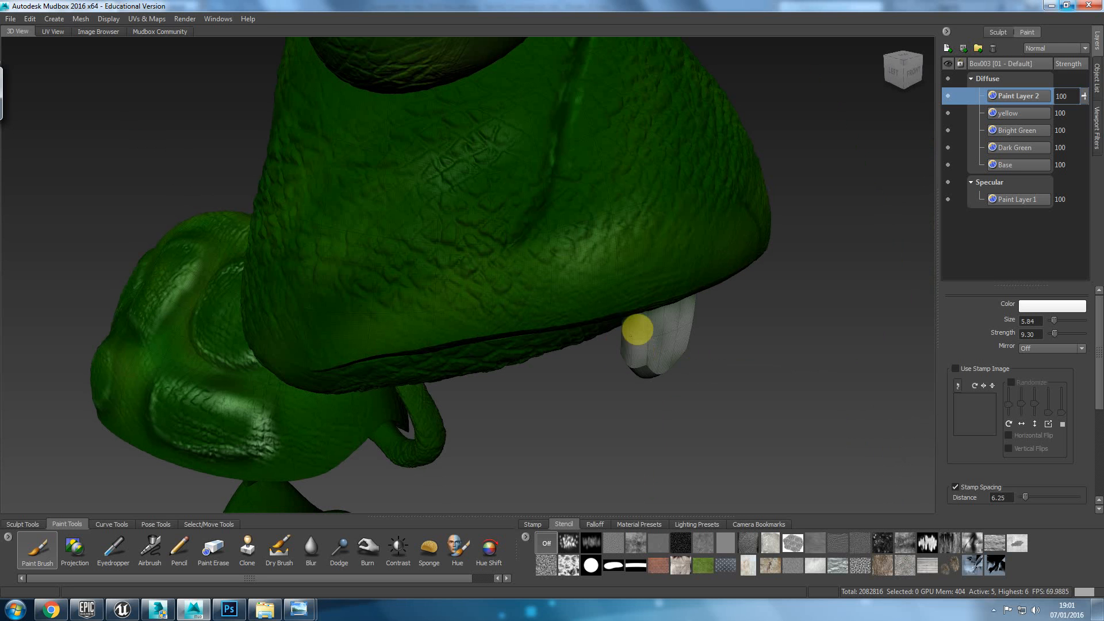
Step: Paint the exposed eyeball between the eyelids white from corner to corner with the 5.84 size brush
{"action": "middle_click_drag", "start_coordinate": [609, 327], "coordinate": [700, 526], "text": "alt"}
{"action": "mouse_move", "coordinate": [577, 303]}
{"action": "left_mouse_down"}
{"action": "mouse_move", "coordinate": [567, 316]}
{"action": "mouse_move", "coordinate": [643, 284]}
{"action": "mouse_move", "coordinate": [596, 264]}
{"action": "mouse_move", "coordinate": [596, 291]}
{"action": "mouse_move", "coordinate": [564, 294]}
{"action": "mouse_move", "coordinate": [587, 266]}
{"action": "mouse_move", "coordinate": [577, 266]}
{"action": "mouse_move", "coordinate": [505, 286]}
{"action": "mouse_move", "coordinate": [489, 299]}
{"action": "mouse_move", "coordinate": [523, 296]}
{"action": "mouse_move", "coordinate": [490, 302]}
{"action": "left_mouse_up"}
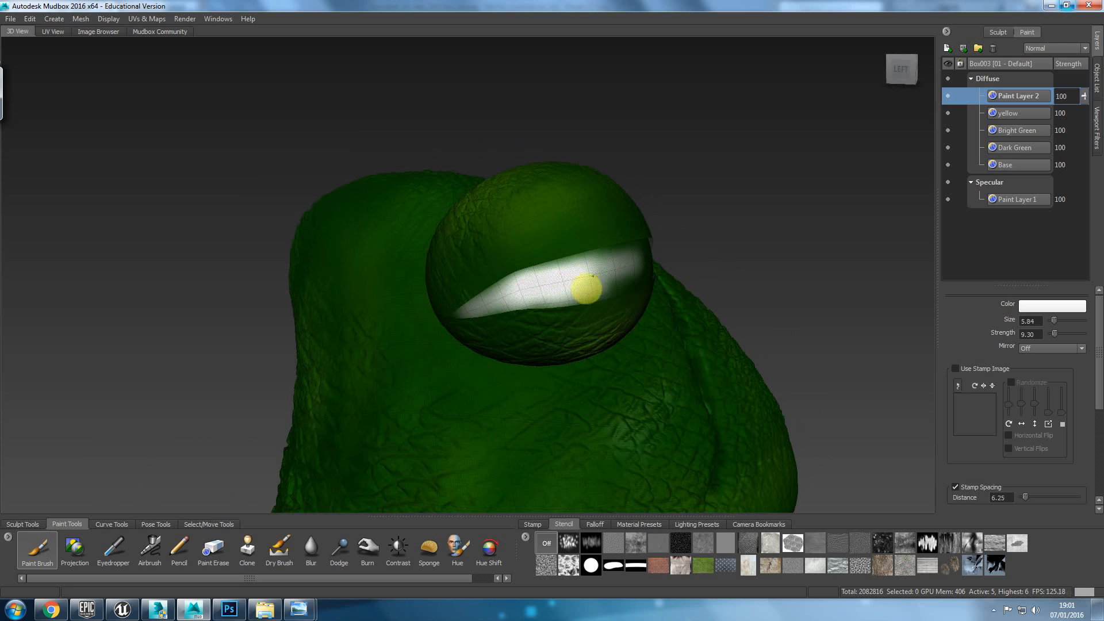
{"action": "mouse_move", "coordinate": [616, 276]}
{"action": "left_mouse_down", "text": "alt"}
{"action": "mouse_move", "coordinate": [562, 288]}
{"action": "mouse_move", "coordinate": [622, 261]}
{"action": "mouse_move", "coordinate": [604, 244]}
{"action": "mouse_move", "coordinate": [468, 264]}
{"action": "mouse_move", "coordinate": [585, 254]}
{"action": "mouse_move", "coordinate": [512, 278]}
{"action": "mouse_move", "coordinate": [563, 272]}
{"action": "mouse_move", "coordinate": [636, 288]}
{"action": "mouse_move", "coordinate": [623, 276]}
{"action": "left_mouse_up", "text": "alt"}
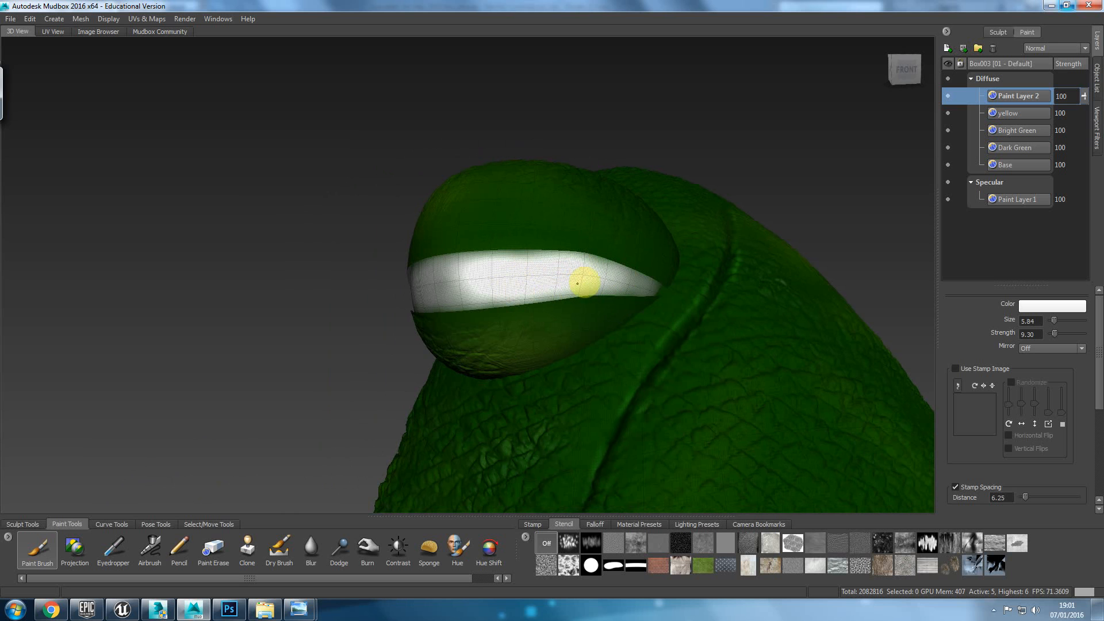
{"action": "left_click_drag", "start_coordinate": [611, 289], "coordinate": [474, 306]}
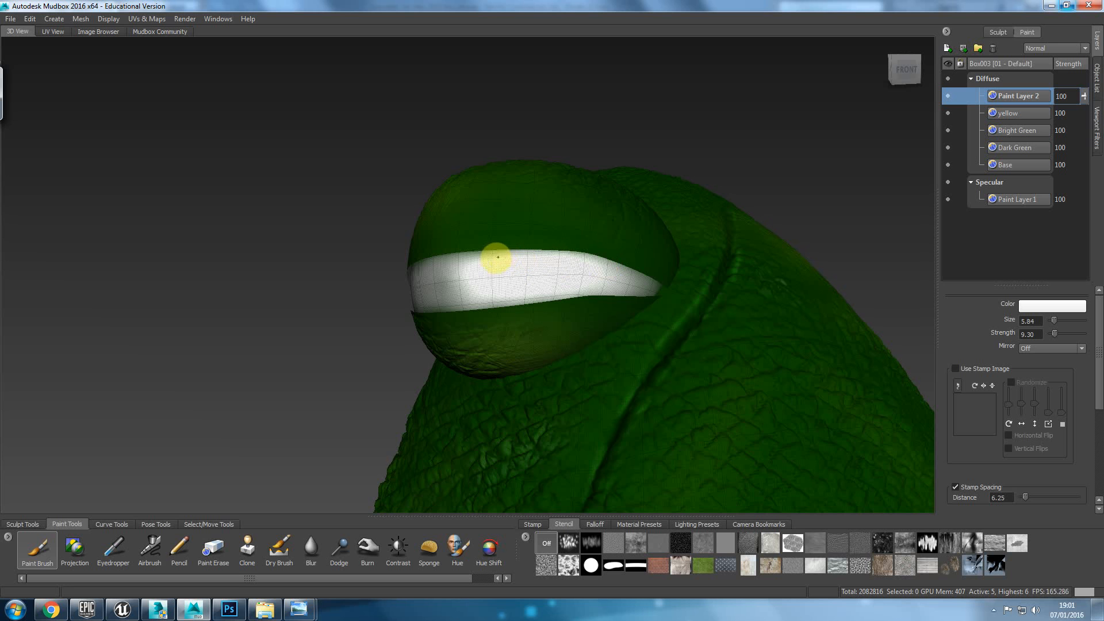
{"action": "mouse_move", "coordinate": [493, 288]}
{"action": "left_mouse_down", "text": "alt"}
{"action": "mouse_move", "coordinate": [611, 276]}
{"action": "mouse_move", "coordinate": [614, 249]}
{"action": "left_mouse_up", "text": "alt"}
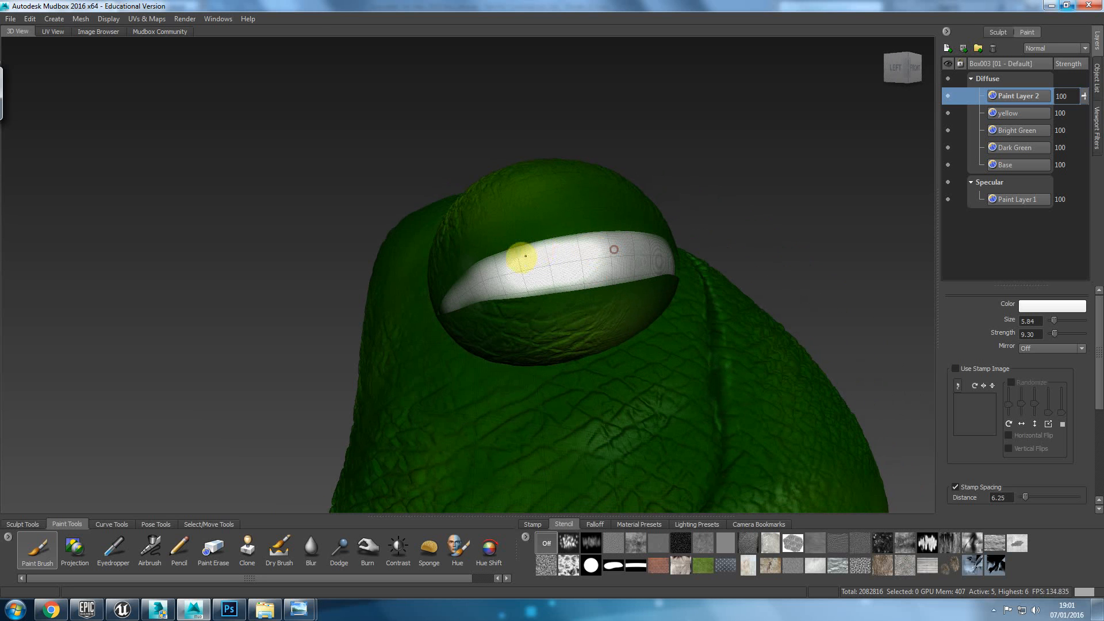
{"action": "mouse_move", "coordinate": [469, 264]}
{"action": "left_mouse_down", "text": "alt"}
{"action": "mouse_move", "coordinate": [599, 254]}
{"action": "mouse_move", "coordinate": [489, 283]}
{"action": "left_mouse_up", "text": "alt"}
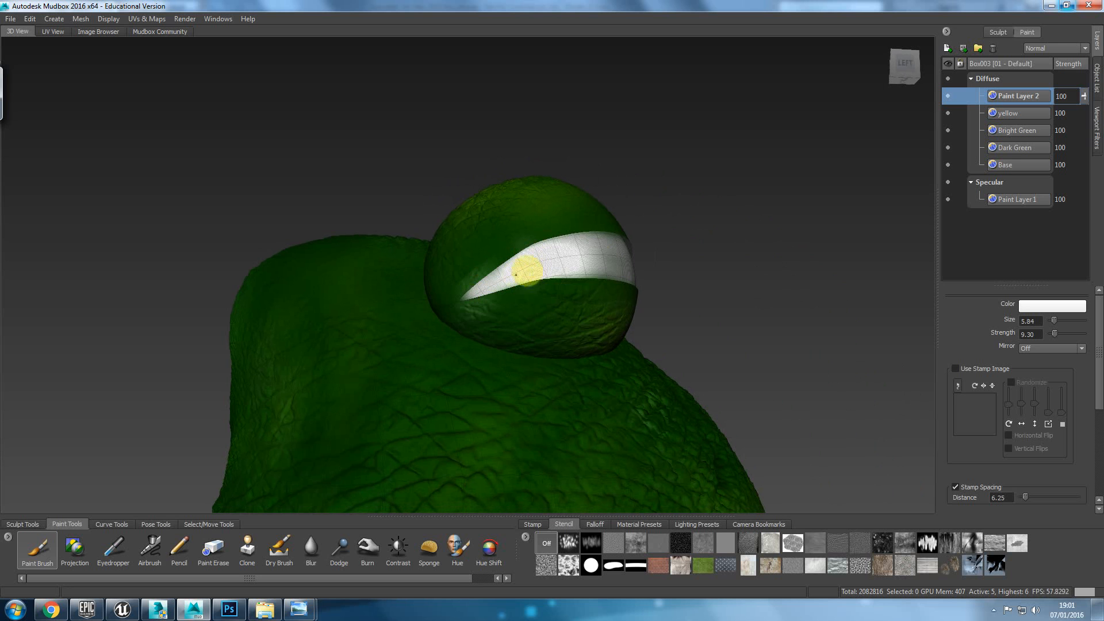
{"action": "mouse_move", "coordinate": [643, 276]}
{"action": "left_mouse_down", "text": "alt"}
{"action": "mouse_move", "coordinate": [540, 299]}
{"action": "mouse_move", "coordinate": [525, 279]}
{"action": "left_mouse_up", "text": "alt"}
Step: Set the brush colour to dark reddish brown and paint a round iris in the middle of the white eye, raising strength to 21.97
{"action": "left_click", "coordinate": [1039, 306]}
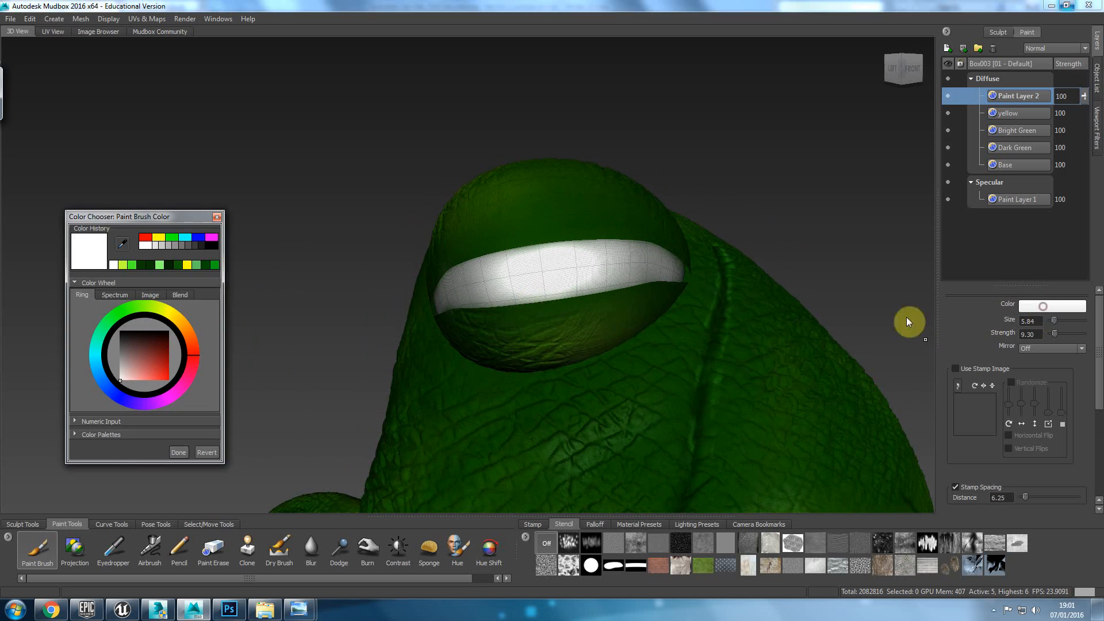
{"action": "mouse_move", "coordinate": [150, 374]}
{"action": "left_mouse_down"}
{"action": "mouse_move", "coordinate": [123, 339]}
{"action": "mouse_move", "coordinate": [141, 332]}
{"action": "left_mouse_up"}
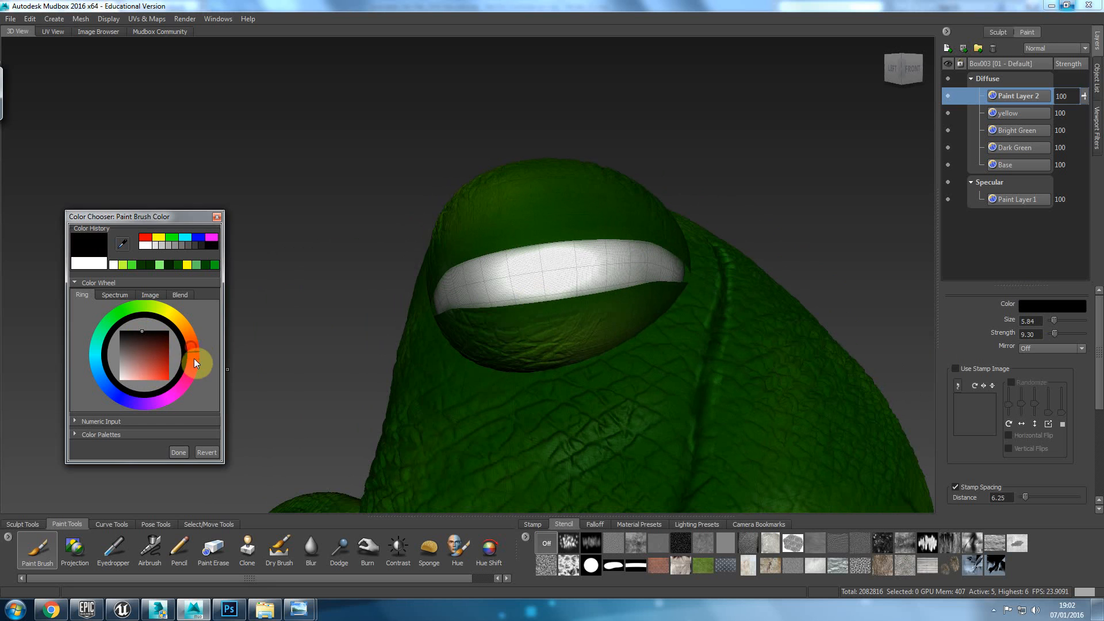
{"action": "left_click_drag", "start_coordinate": [171, 354], "coordinate": [178, 341]}
{"action": "left_click", "coordinate": [180, 453]}
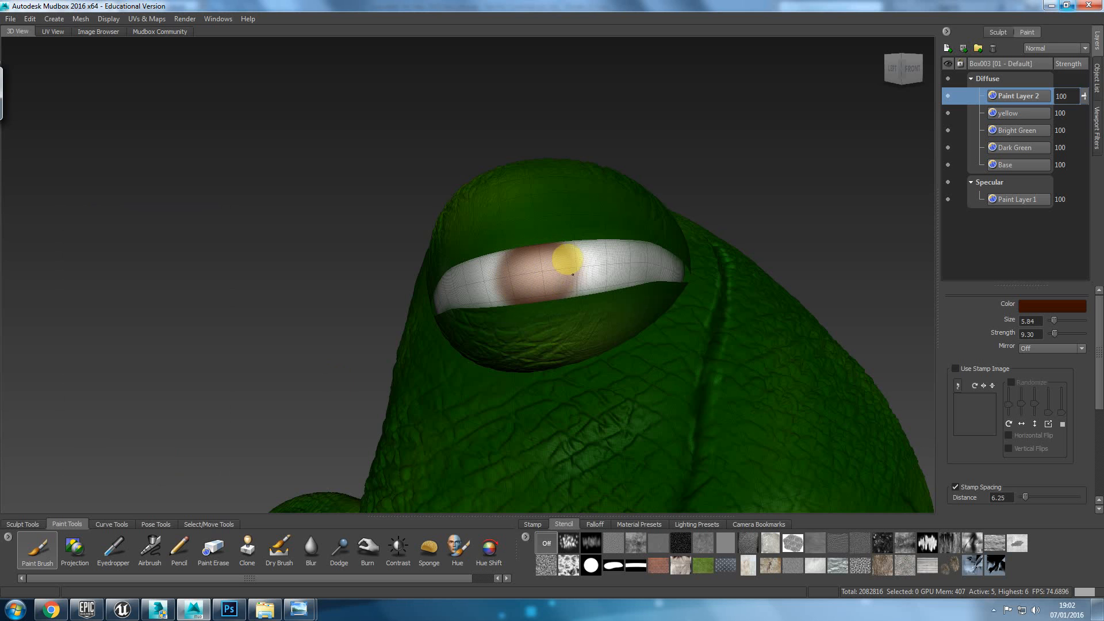
{"action": "left_click_drag", "start_coordinate": [559, 270], "coordinate": [550, 191]}
{"action": "key", "text": "m"}
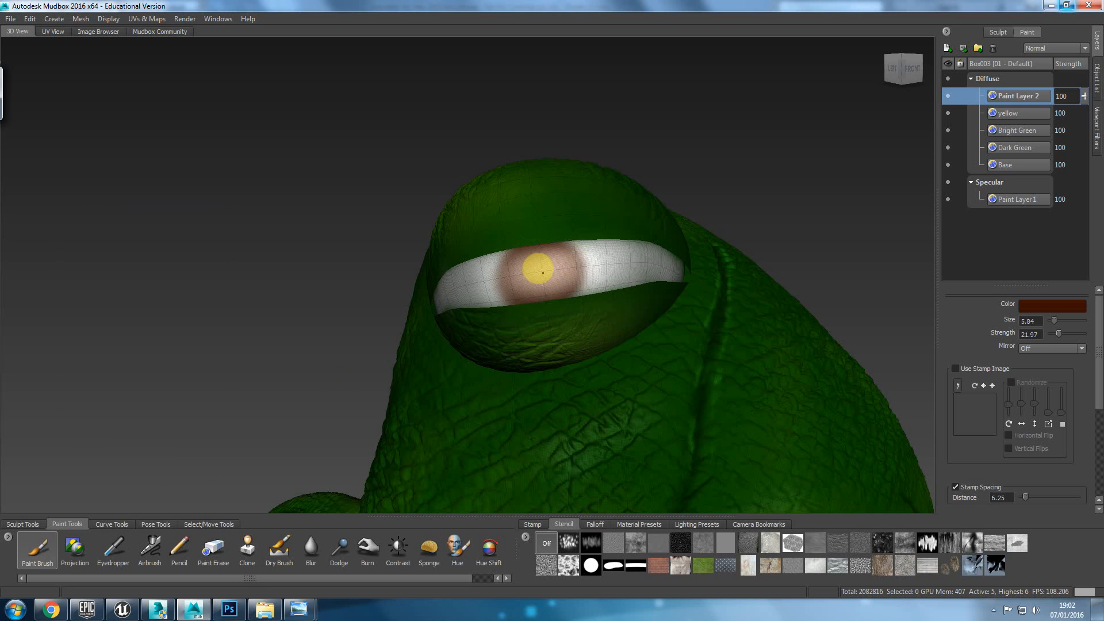
Step: Paint a black pupil in the centre of the brown iris with brush size 2.38 and strength 100
{"action": "left_click", "coordinate": [1041, 306]}
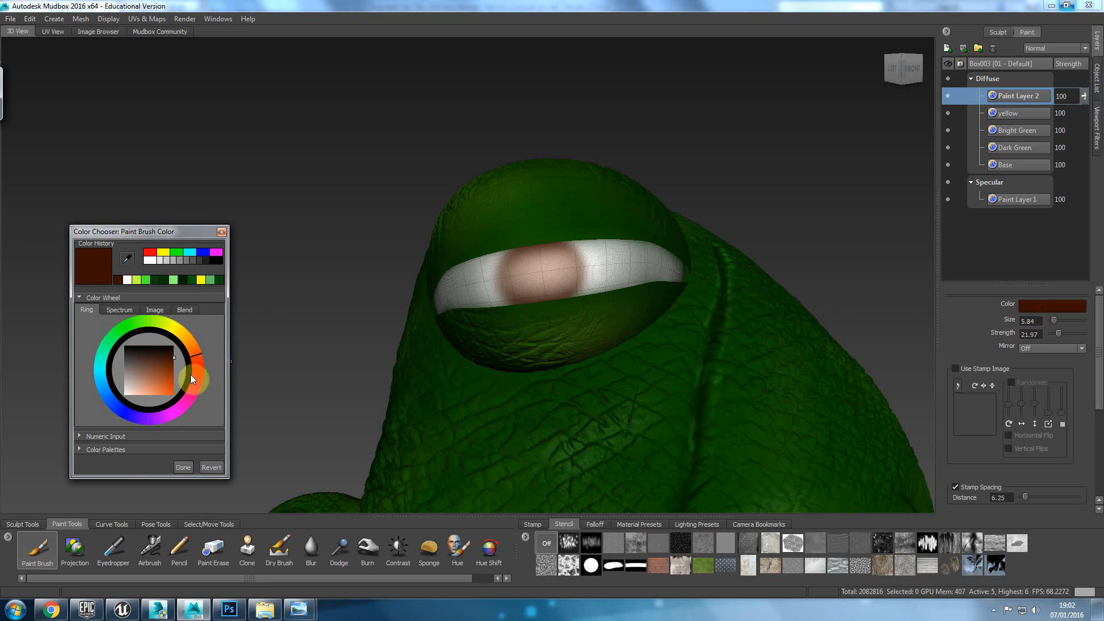
{"action": "left_click", "coordinate": [127, 348]}
{"action": "left_click", "coordinate": [182, 467]}
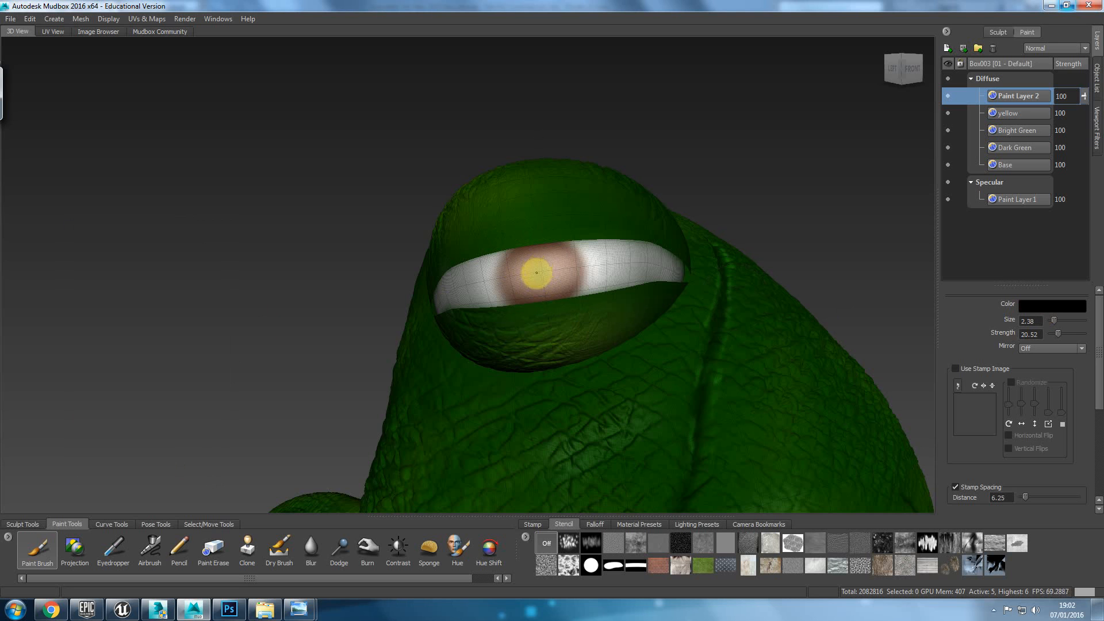
{"action": "left_click_drag", "start_coordinate": [1060, 335], "coordinate": [1087, 336]}
{"action": "left_click_drag", "start_coordinate": [547, 272], "coordinate": [641, 334], "text": "alt"}
{"action": "mouse_move", "coordinate": [614, 297]}
{"action": "right_mouse_down", "text": "alt"}
{"action": "mouse_move", "coordinate": [646, 385]}
{"action": "mouse_move", "coordinate": [594, 304]}
{"action": "mouse_move", "coordinate": [609, 275]}
{"action": "right_mouse_up", "text": "alt"}
{"action": "mouse_move", "coordinate": [608, 275]}
{"action": "left_mouse_down", "text": "alt"}
{"action": "mouse_move", "coordinate": [409, 313]}
{"action": "mouse_move", "coordinate": [642, 308]}
{"action": "mouse_move", "coordinate": [732, 249]}
{"action": "mouse_move", "coordinate": [874, 260]}
{"action": "left_mouse_up", "text": "alt"}
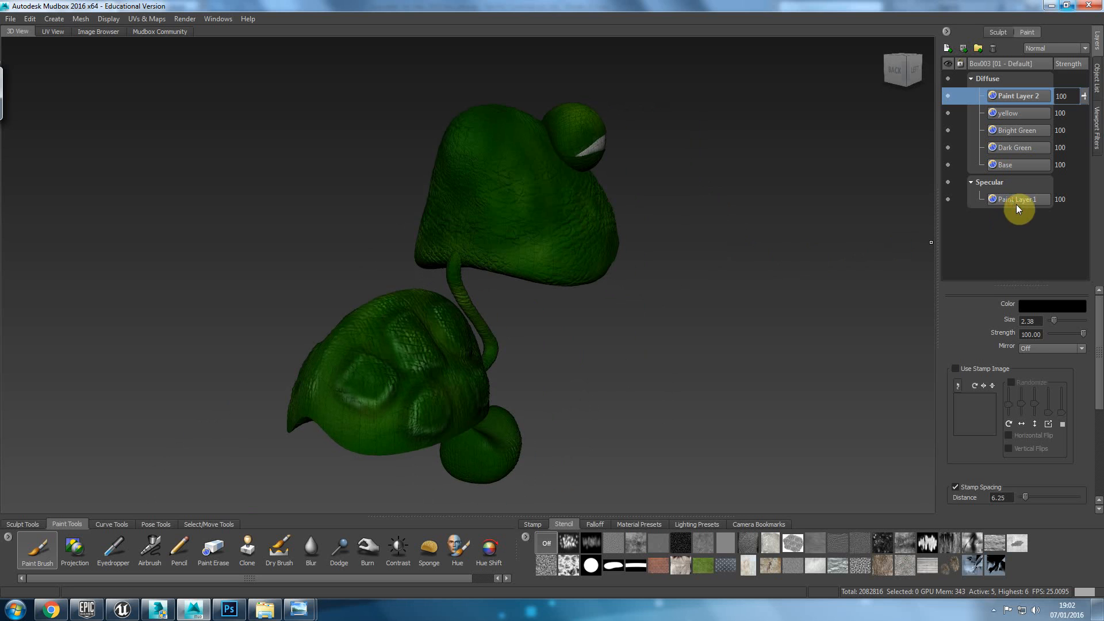
Step: On the specular Paint Layer 1, paint white shine onto the upper neck with brush size 14.72 and strength 28.53
{"action": "left_click", "coordinate": [1016, 202]}
{"action": "left_click", "coordinate": [1036, 311]}
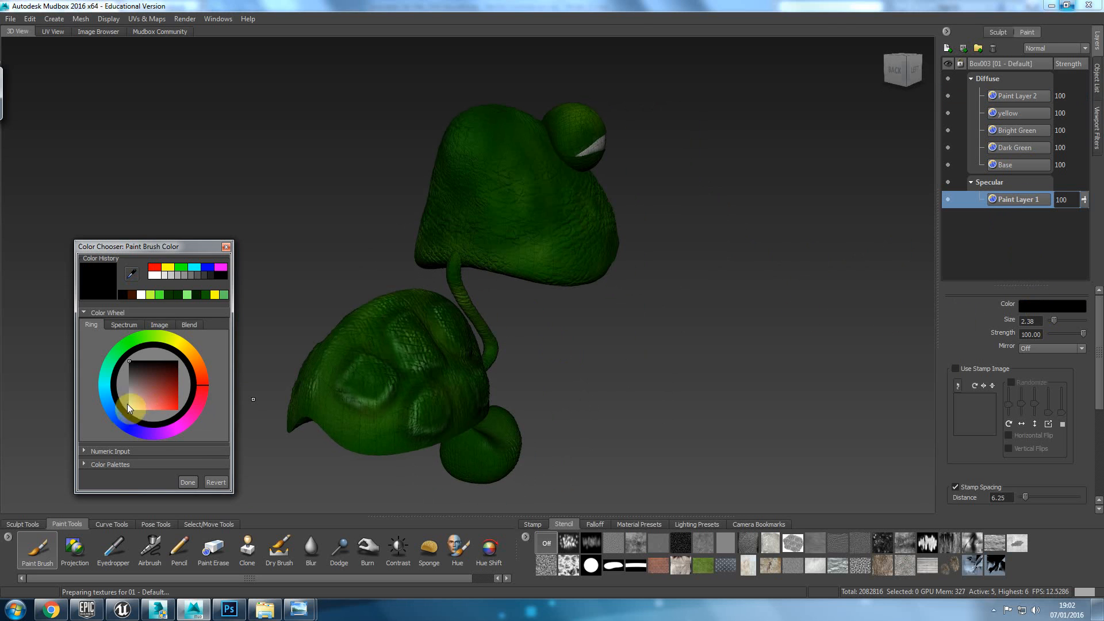
{"action": "left_click", "coordinate": [130, 409]}
{"action": "left_click", "coordinate": [189, 482]}
{"action": "middle_click_drag", "start_coordinate": [506, 340], "coordinate": [629, 326], "text": "alt"}
{"action": "right_click_drag", "start_coordinate": [537, 301], "coordinate": [584, 411], "text": "alt"}
{"action": "middle_click_drag", "start_coordinate": [633, 361], "coordinate": [499, 401], "text": "alt"}
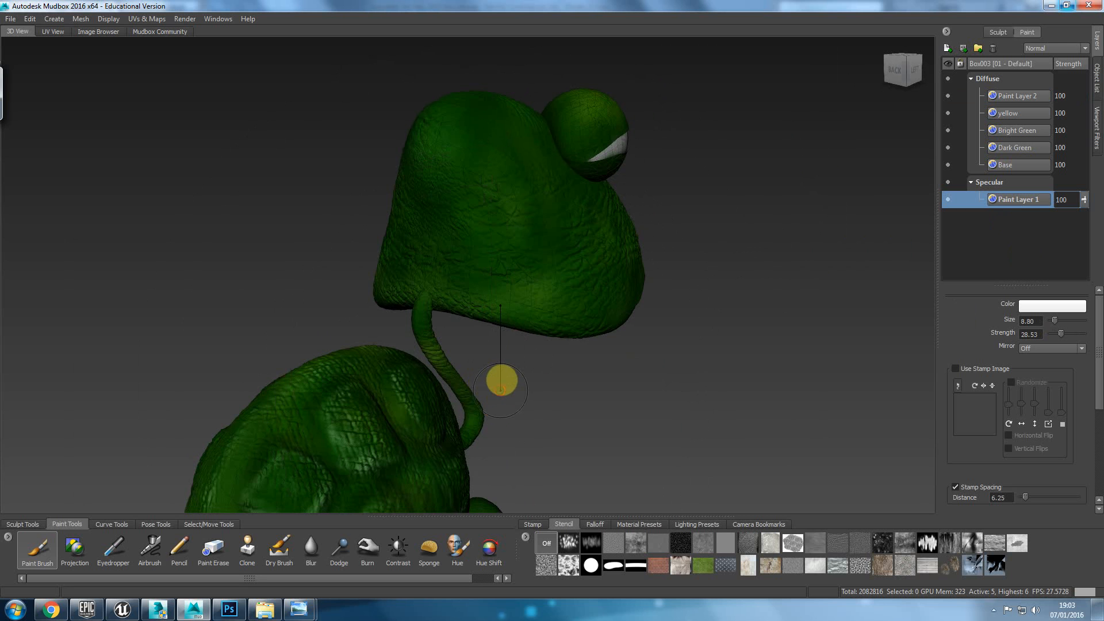
{"action": "mouse_move", "coordinate": [509, 344]}
{"action": "left_mouse_down", "text": "alt"}
{"action": "mouse_move", "coordinate": [434, 345]}
{"action": "mouse_move", "coordinate": [496, 344]}
{"action": "left_mouse_up", "text": "alt"}
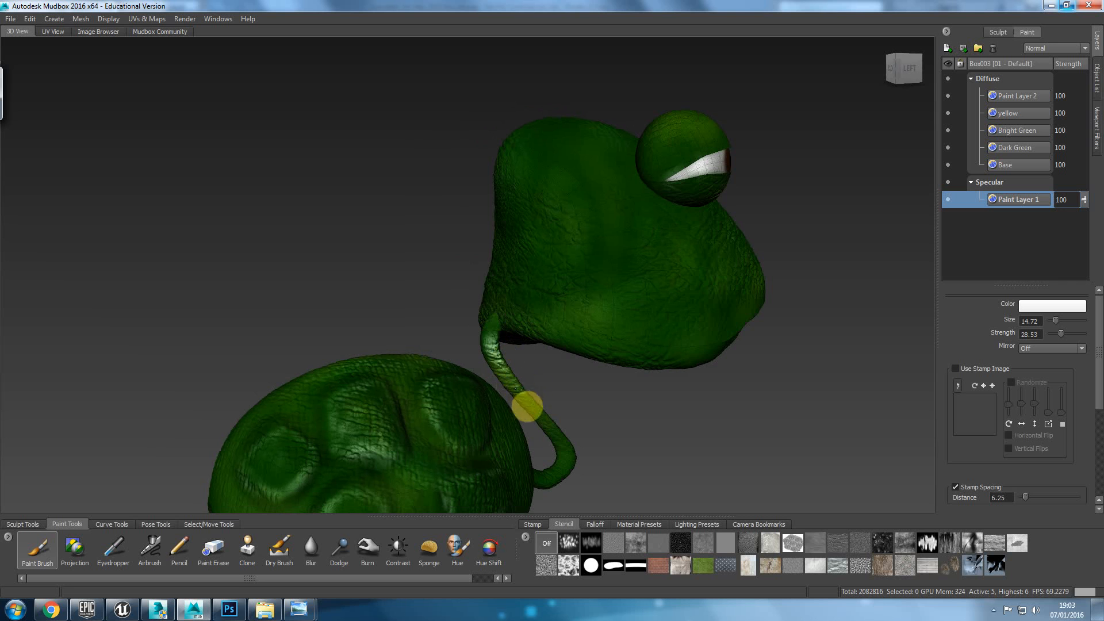
Step: Extend the white specular paint along the lower bend and opposite side of the neck
{"action": "left_click_drag", "start_coordinate": [616, 420], "coordinate": [595, 379], "text": "alt"}
{"action": "middle_click_drag", "start_coordinate": [549, 437], "coordinate": [521, 325], "text": "alt"}
{"action": "mouse_move", "coordinate": [517, 289]}
{"action": "left_mouse_down"}
{"action": "mouse_move", "coordinate": [506, 296]}
{"action": "mouse_move", "coordinate": [515, 380]}
{"action": "mouse_move", "coordinate": [491, 342]}
{"action": "left_mouse_up"}
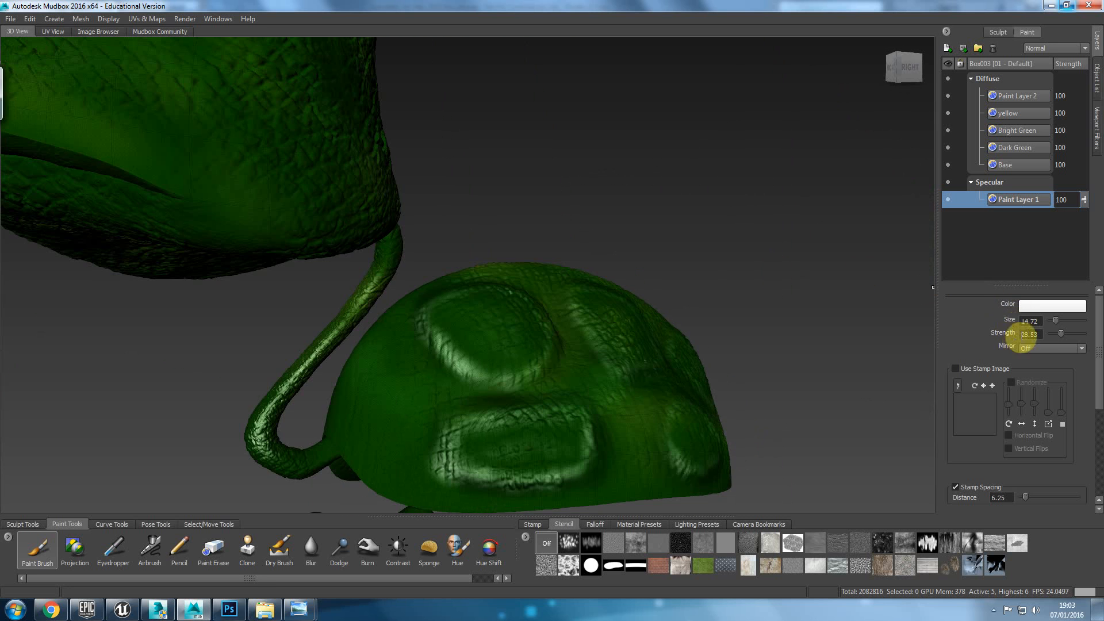
{"action": "left_click_drag", "start_coordinate": [446, 341], "coordinate": [232, 357], "text": "alt"}
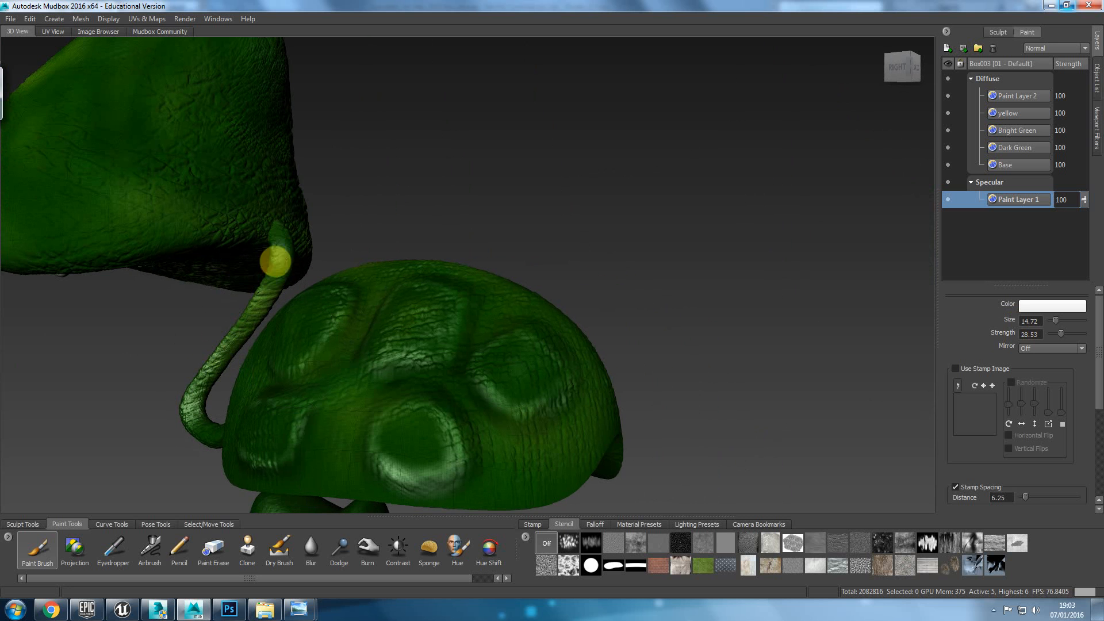
Step: Mirror the brush across X and paint specular shine on the cheeks, mouth edge and front of the head, enlarging the brush to 28.37
{"action": "left_click_drag", "start_coordinate": [289, 254], "coordinate": [476, 224], "text": "alt"}
{"action": "left_click", "coordinate": [1046, 348]}
{"action": "left_click", "coordinate": [1036, 367]}
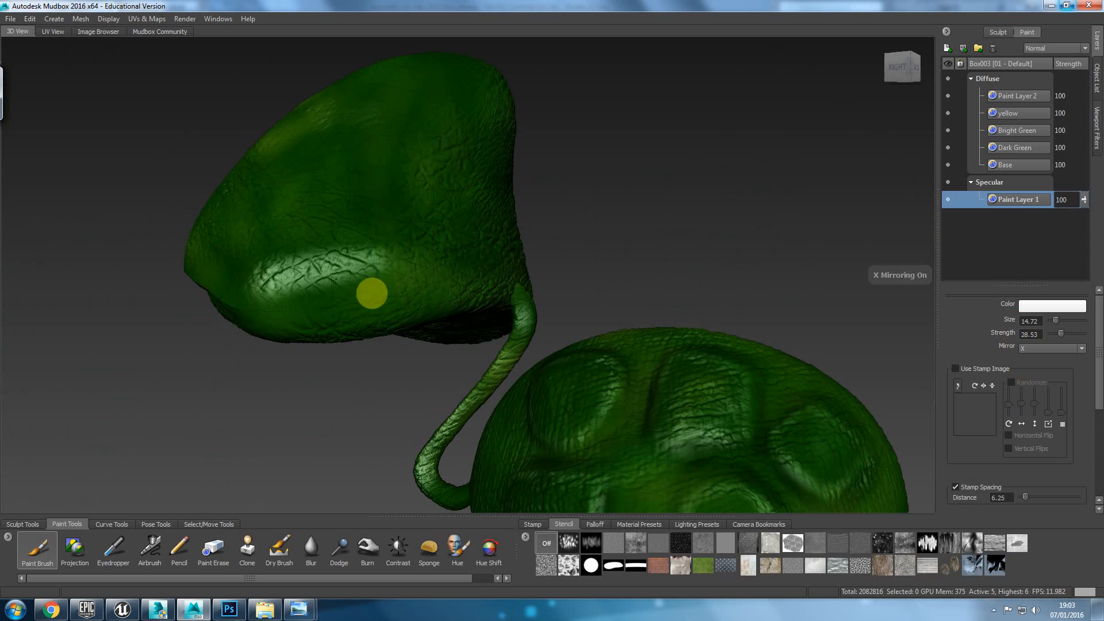
{"action": "mouse_move", "coordinate": [387, 320]}
{"action": "left_mouse_down", "text": "alt"}
{"action": "mouse_move", "coordinate": [495, 364]}
{"action": "mouse_move", "coordinate": [528, 343]}
{"action": "mouse_move", "coordinate": [512, 330]}
{"action": "mouse_move", "coordinate": [523, 330]}
{"action": "mouse_move", "coordinate": [474, 316]}
{"action": "mouse_move", "coordinate": [458, 296]}
{"action": "mouse_move", "coordinate": [439, 314]}
{"action": "mouse_move", "coordinate": [516, 288]}
{"action": "left_mouse_up", "text": "alt"}
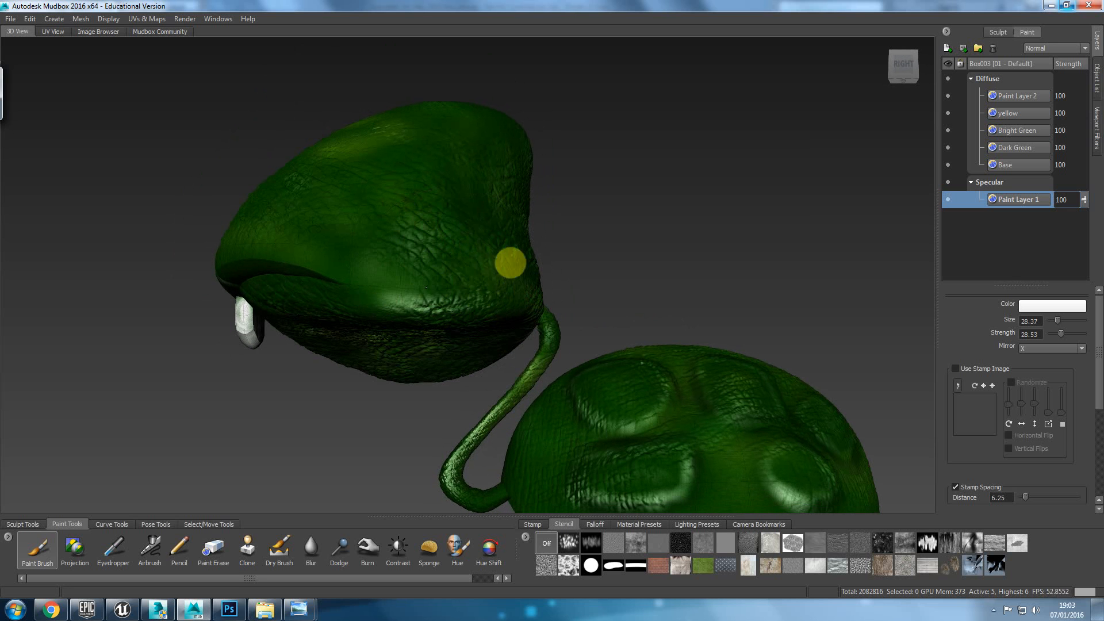
{"action": "mouse_move", "coordinate": [484, 299]}
{"action": "left_mouse_down", "text": "alt"}
{"action": "mouse_move", "coordinate": [592, 330]}
{"action": "mouse_move", "coordinate": [489, 291]}
{"action": "left_mouse_up", "text": "alt"}
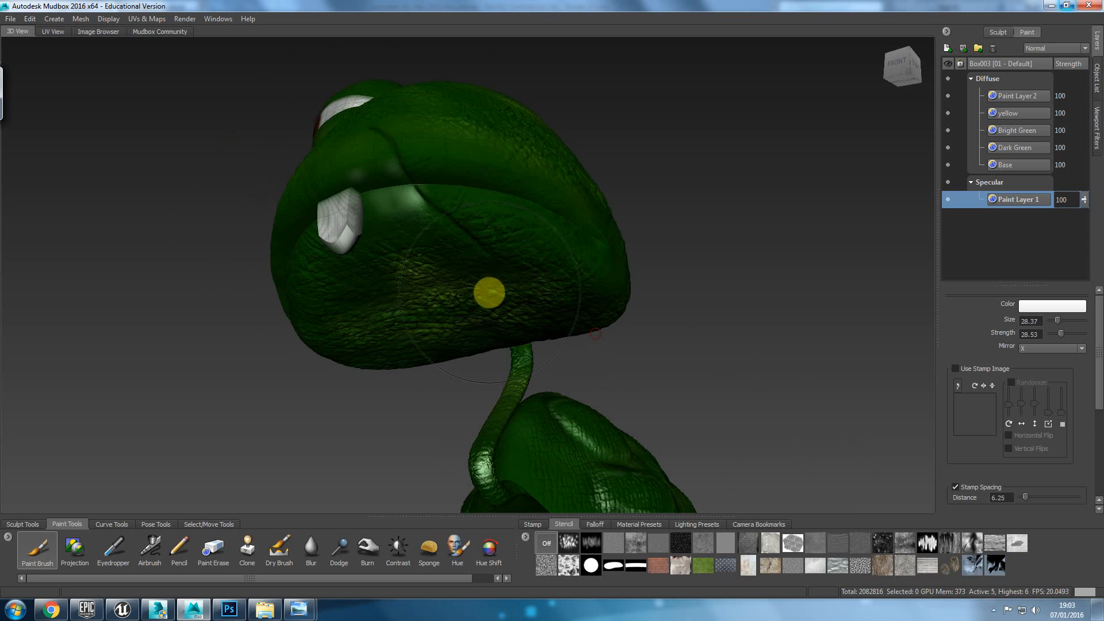
{"action": "mouse_move", "coordinate": [574, 328]}
{"action": "left_mouse_down", "text": "alt"}
{"action": "mouse_move", "coordinate": [415, 298]}
{"action": "mouse_move", "coordinate": [451, 266]}
{"action": "mouse_move", "coordinate": [364, 298]}
{"action": "left_mouse_up", "text": "alt"}
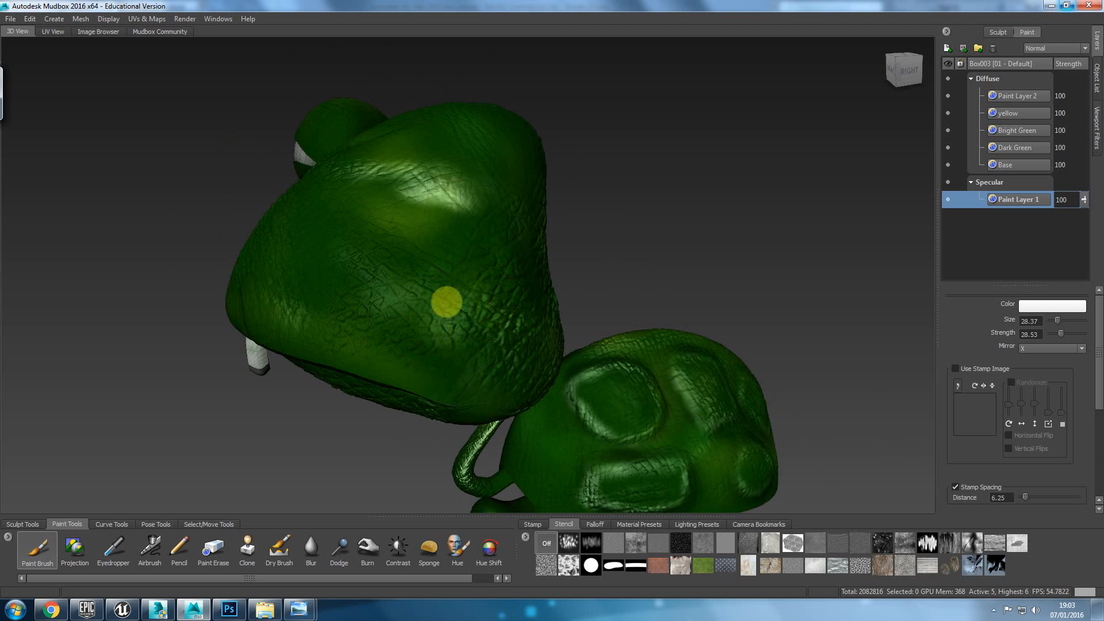
{"action": "left_click_drag", "start_coordinate": [495, 313], "coordinate": [563, 305], "text": "alt"}
{"action": "mouse_move", "coordinate": [477, 331]}
{"action": "left_mouse_down"}
{"action": "mouse_move", "coordinate": [528, 344]}
{"action": "mouse_move", "coordinate": [502, 409]}
{"action": "mouse_move", "coordinate": [487, 429]}
{"action": "mouse_move", "coordinate": [441, 413]}
{"action": "left_mouse_up"}
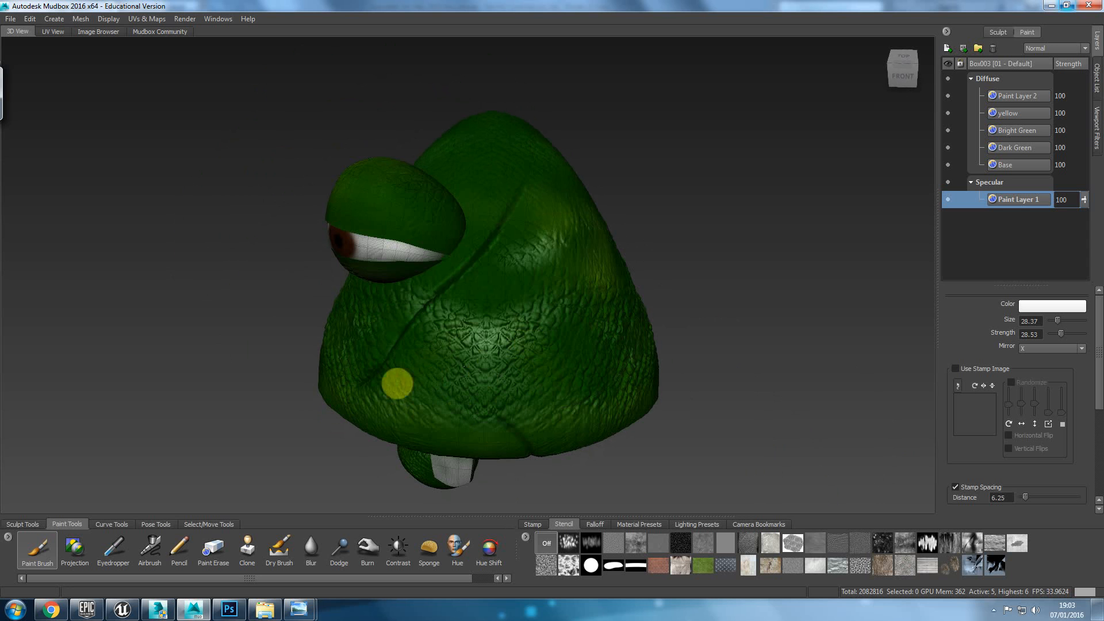
Step: Paint mirrored specular shine over the top and back of the head
{"action": "mouse_move", "coordinate": [540, 225]}
{"action": "left_mouse_down", "text": "alt"}
{"action": "mouse_move", "coordinate": [632, 287]}
{"action": "mouse_move", "coordinate": [680, 298]}
{"action": "mouse_move", "coordinate": [680, 369]}
{"action": "mouse_move", "coordinate": [547, 254]}
{"action": "left_mouse_up", "text": "alt"}
{"action": "left_click_drag", "start_coordinate": [517, 213], "coordinate": [742, 328], "text": "alt"}
{"action": "left_click_drag", "start_coordinate": [436, 304], "coordinate": [455, 294], "text": "alt"}
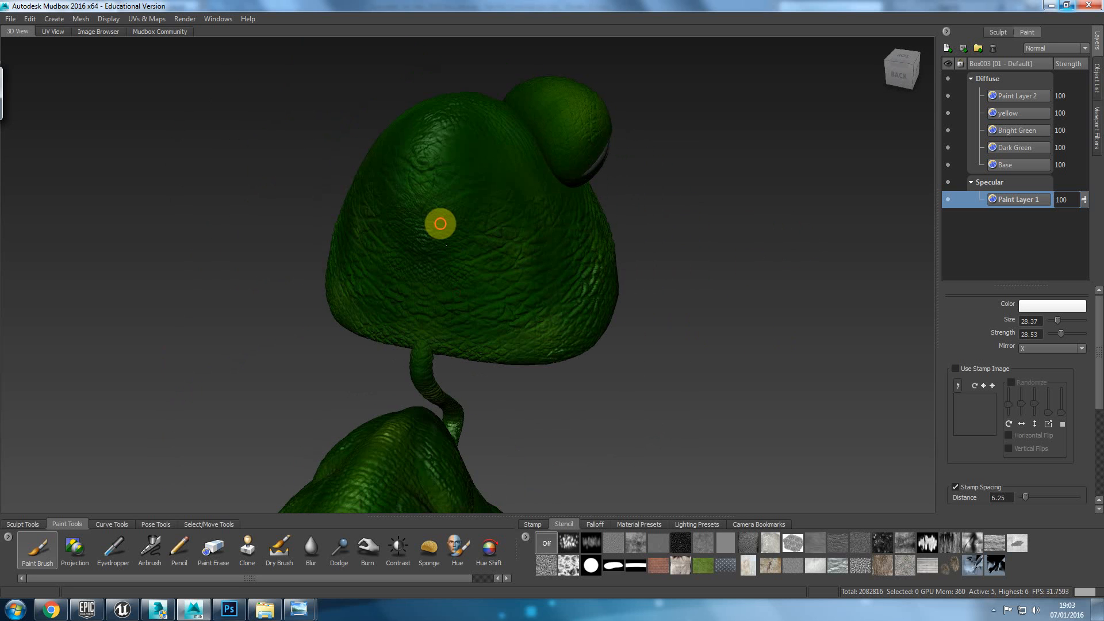
{"action": "left_click_drag", "start_coordinate": [543, 118], "coordinate": [573, 182], "text": "alt"}
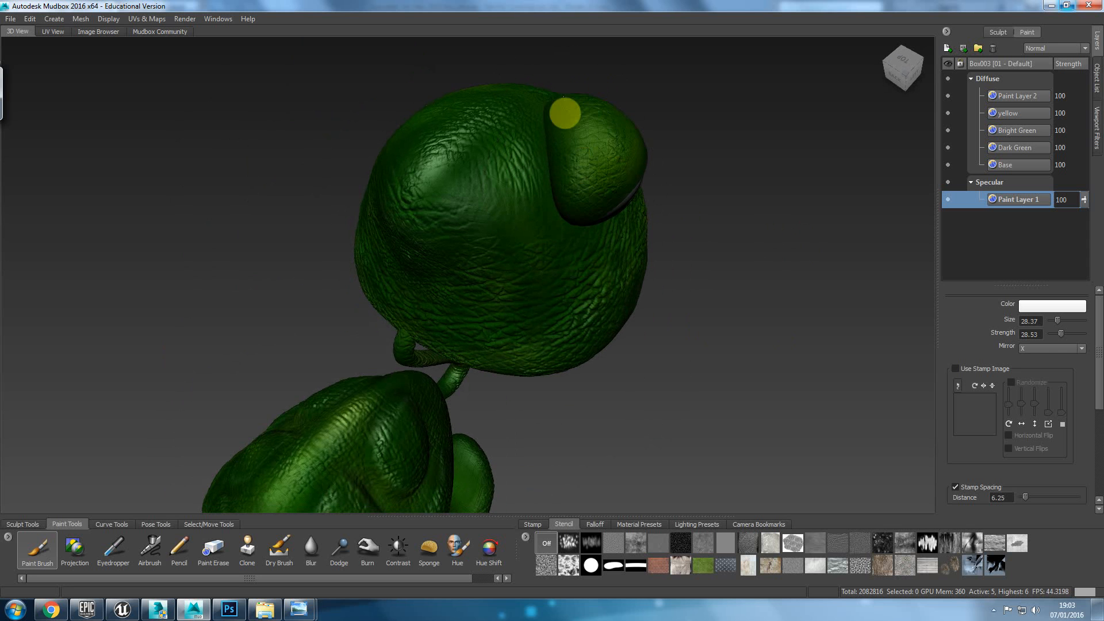
Step: Examine the specular shine on the head, neck, shell and foot from several angles
{"action": "mouse_move", "coordinate": [530, 274]}
{"action": "left_mouse_down", "text": "alt"}
{"action": "mouse_move", "coordinate": [536, 161]}
{"action": "mouse_move", "coordinate": [594, 311]}
{"action": "mouse_move", "coordinate": [606, 246]}
{"action": "mouse_move", "coordinate": [575, 278]}
{"action": "mouse_move", "coordinate": [405, 249]}
{"action": "left_mouse_up", "text": "alt"}
{"action": "right_click_drag", "start_coordinate": [406, 249], "coordinate": [426, 315], "text": "alt"}
{"action": "left_click_drag", "start_coordinate": [427, 315], "coordinate": [370, 310], "text": "alt"}
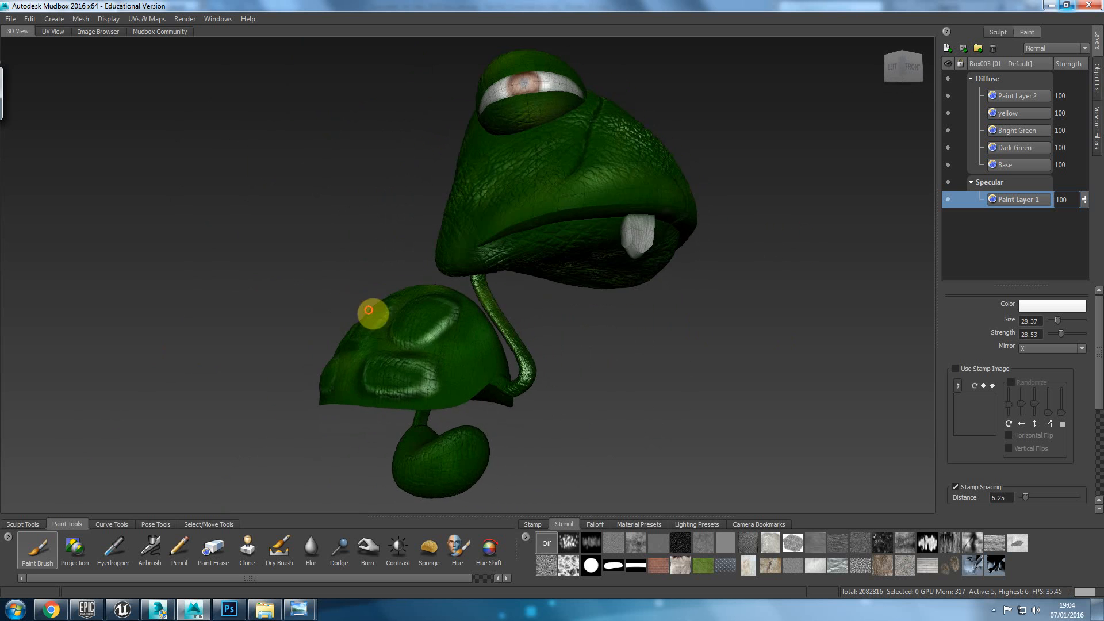
{"action": "middle_click_drag", "start_coordinate": [370, 310], "coordinate": [451, 329], "text": "alt"}
{"action": "left_click_drag", "start_coordinate": [452, 329], "coordinate": [537, 407], "text": "alt"}
{"action": "right_click_drag", "start_coordinate": [537, 407], "coordinate": [545, 411], "text": "alt"}
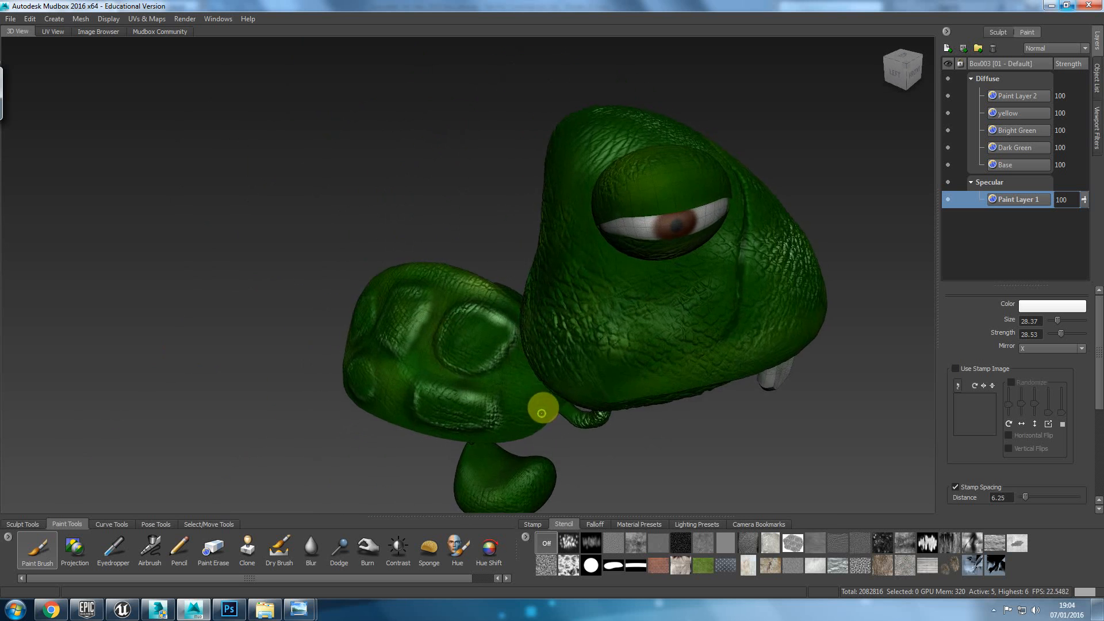
{"action": "middle_click_drag", "start_coordinate": [544, 411], "coordinate": [527, 349], "text": "alt"}
{"action": "left_click_drag", "start_coordinate": [527, 348], "coordinate": [764, 340], "text": "alt"}
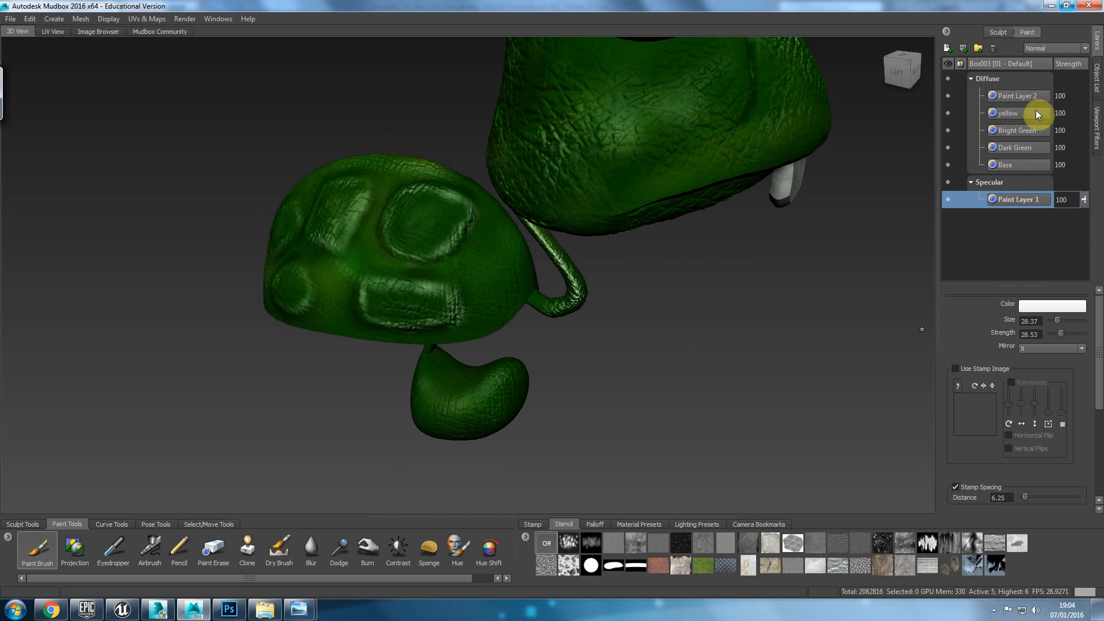
Step: On the diffuse Base layer, paint near-black shading onto the foot from all sides with the 28.37 size brush
{"action": "left_click", "coordinate": [1031, 305]}
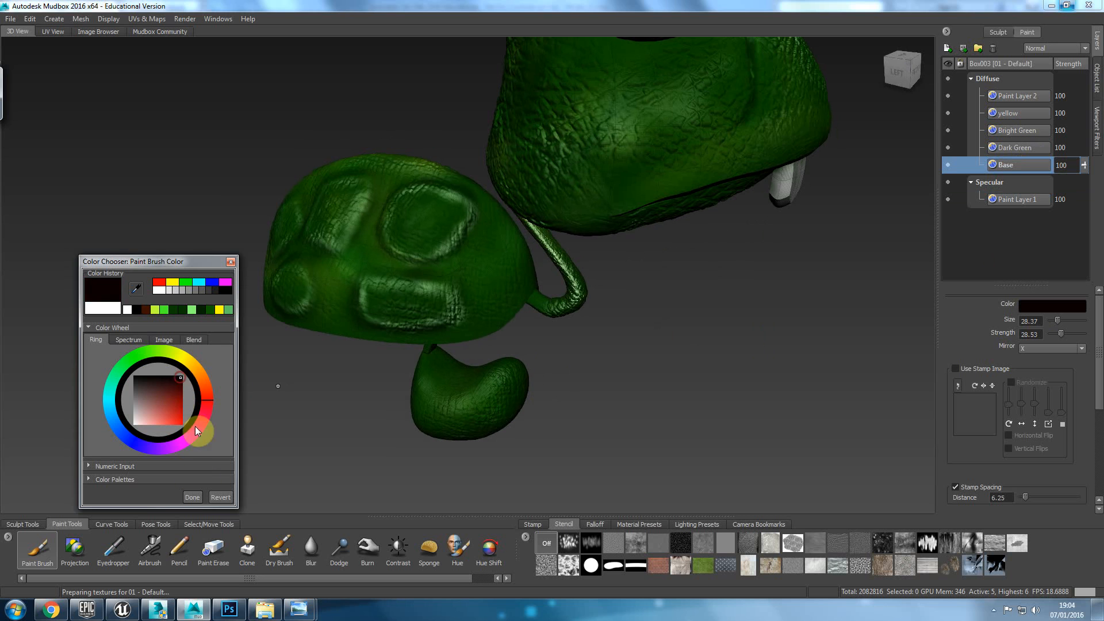
{"action": "left_click", "coordinate": [193, 497]}
{"action": "mouse_move", "coordinate": [493, 406]}
{"action": "left_mouse_down", "text": "alt"}
{"action": "mouse_move", "coordinate": [511, 443]}
{"action": "mouse_move", "coordinate": [485, 377]}
{"action": "mouse_move", "coordinate": [518, 377]}
{"action": "left_mouse_up", "text": "alt"}
{"action": "left_click_drag", "start_coordinate": [485, 419], "coordinate": [456, 431], "text": "alt"}
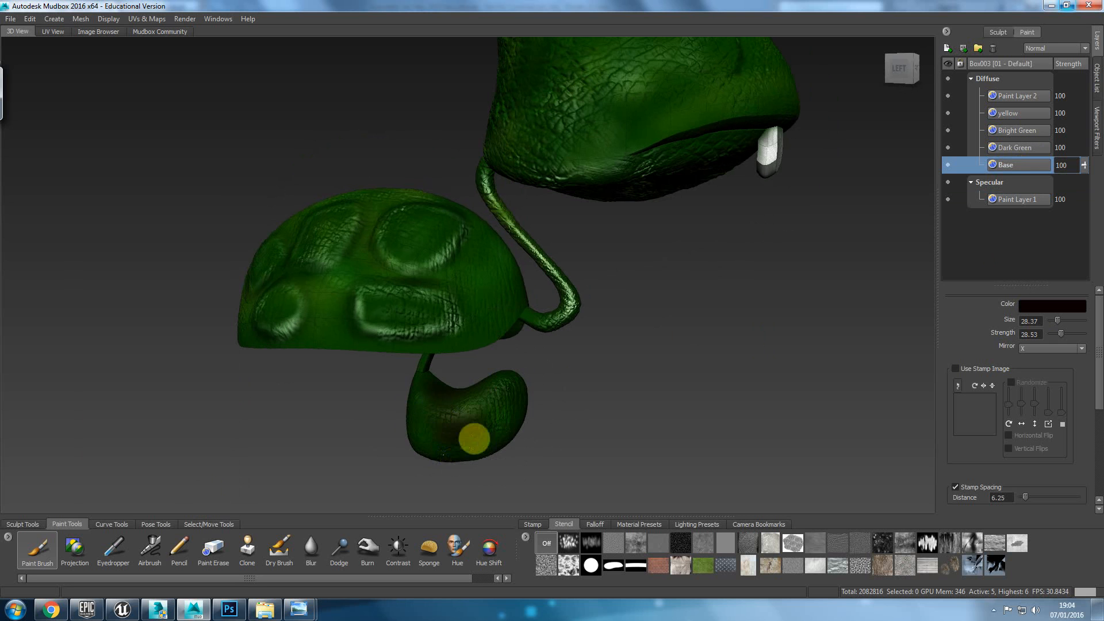
{"action": "left_click_drag", "start_coordinate": [525, 447], "coordinate": [445, 423], "text": "alt"}
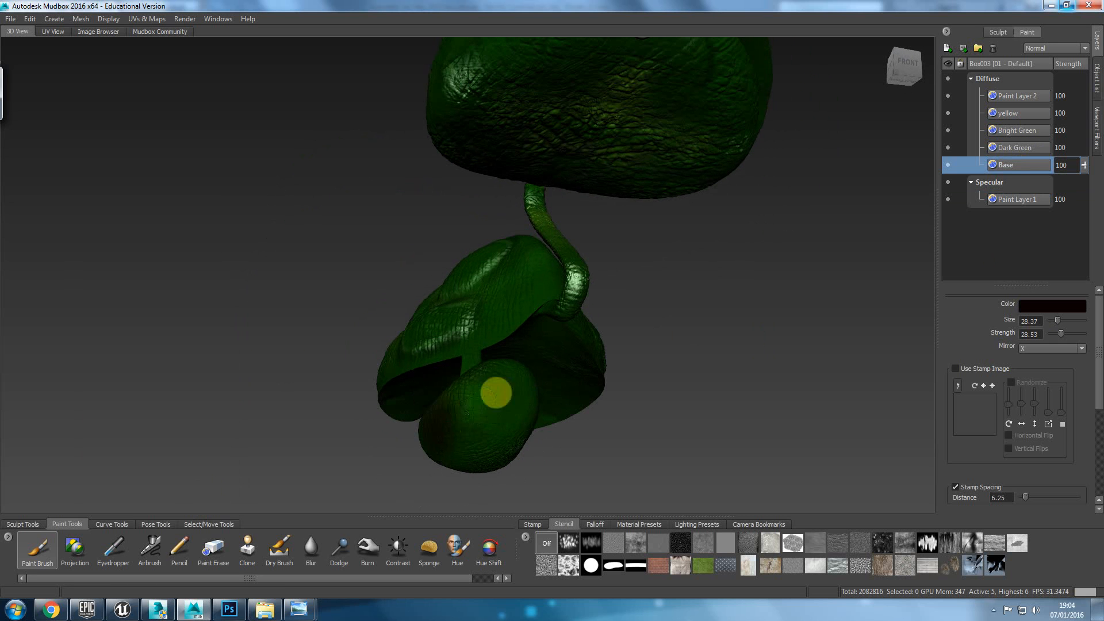
{"action": "mouse_move", "coordinate": [510, 433]}
{"action": "left_mouse_down", "text": "alt"}
{"action": "mouse_move", "coordinate": [328, 443]}
{"action": "mouse_move", "coordinate": [502, 436]}
{"action": "left_mouse_up", "text": "alt"}
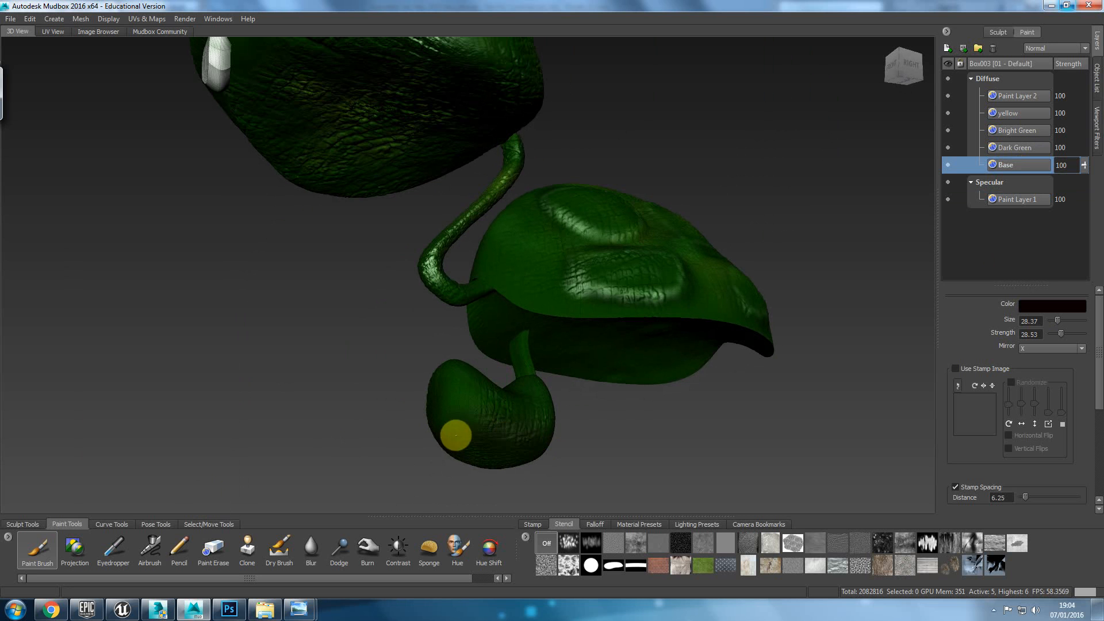
Step: Paint near-black shading into the grooves between the shell plates on the Base layer
{"action": "mouse_move", "coordinate": [510, 419]}
{"action": "left_mouse_down", "text": "alt"}
{"action": "mouse_move", "coordinate": [518, 444]}
{"action": "mouse_move", "coordinate": [653, 454]}
{"action": "mouse_move", "coordinate": [495, 385]}
{"action": "mouse_move", "coordinate": [476, 397]}
{"action": "mouse_move", "coordinate": [466, 368]}
{"action": "mouse_move", "coordinate": [508, 363]}
{"action": "mouse_move", "coordinate": [582, 414]}
{"action": "left_mouse_up", "text": "alt"}
{"action": "right_click_drag", "start_coordinate": [582, 415], "coordinate": [444, 356], "text": "alt"}
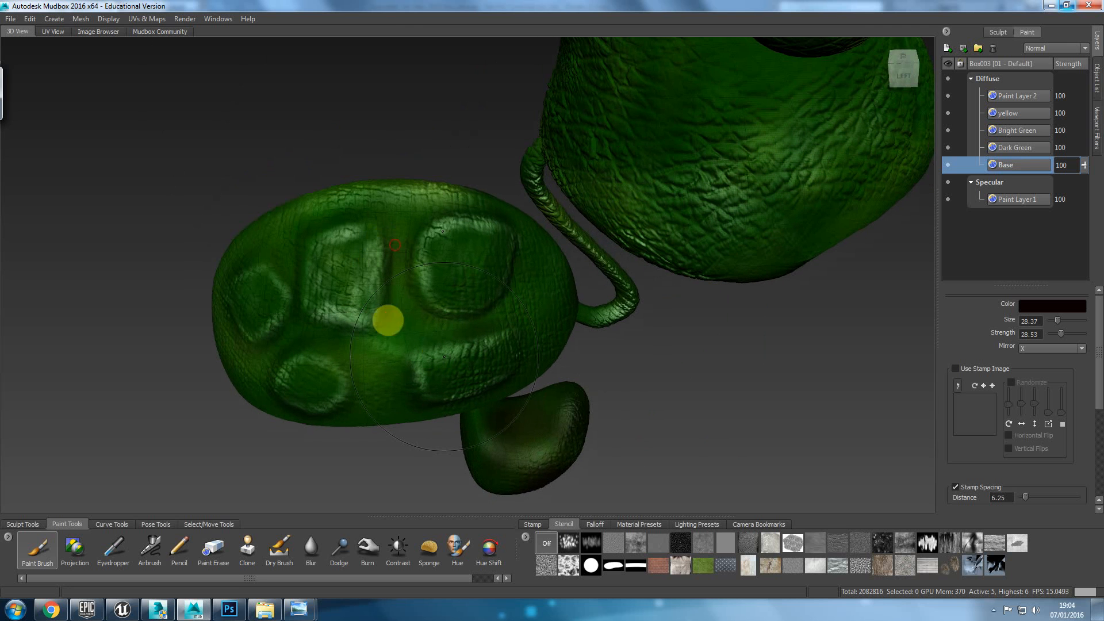
{"action": "mouse_move", "coordinate": [380, 316]}
{"action": "left_mouse_down", "text": "alt"}
{"action": "mouse_move", "coordinate": [522, 323]}
{"action": "mouse_move", "coordinate": [387, 303]}
{"action": "left_mouse_up", "text": "alt"}
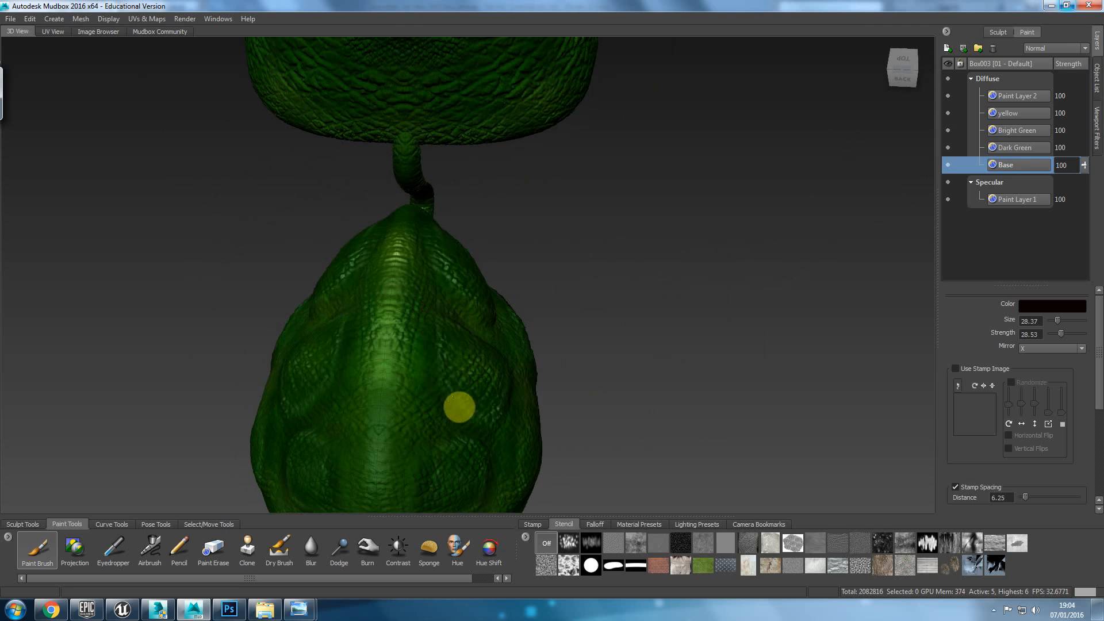
{"action": "left_click_drag", "start_coordinate": [530, 406], "coordinate": [389, 341], "text": "alt"}
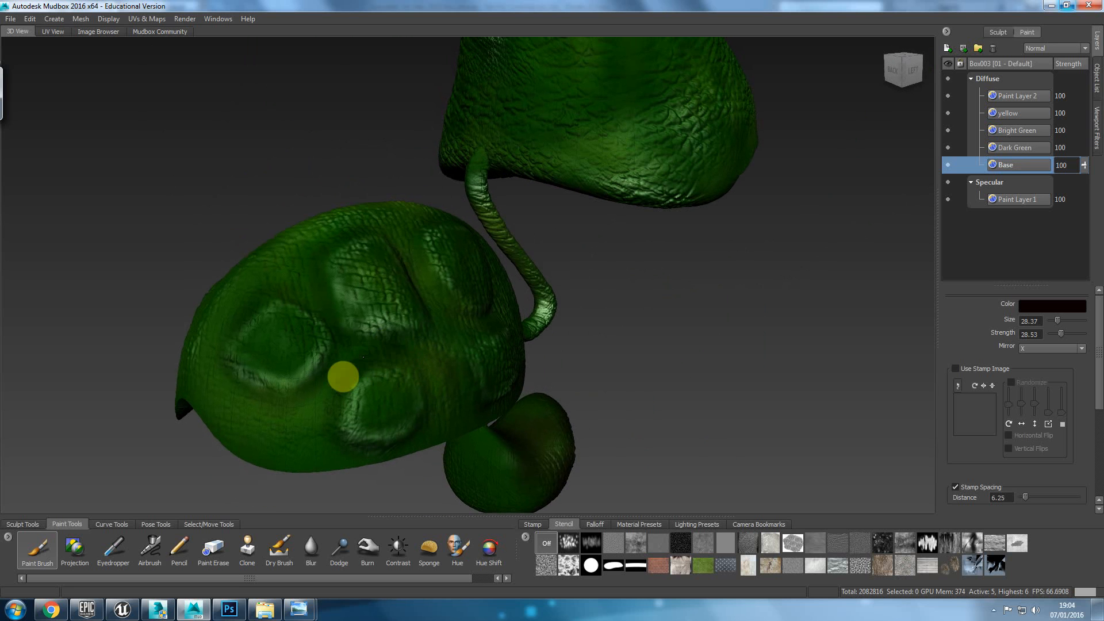
{"action": "mouse_move", "coordinate": [569, 294]}
{"action": "left_mouse_down", "text": "alt"}
{"action": "mouse_move", "coordinate": [525, 325]}
{"action": "mouse_move", "coordinate": [480, 332]}
{"action": "mouse_move", "coordinate": [496, 356]}
{"action": "left_mouse_up", "text": "alt"}
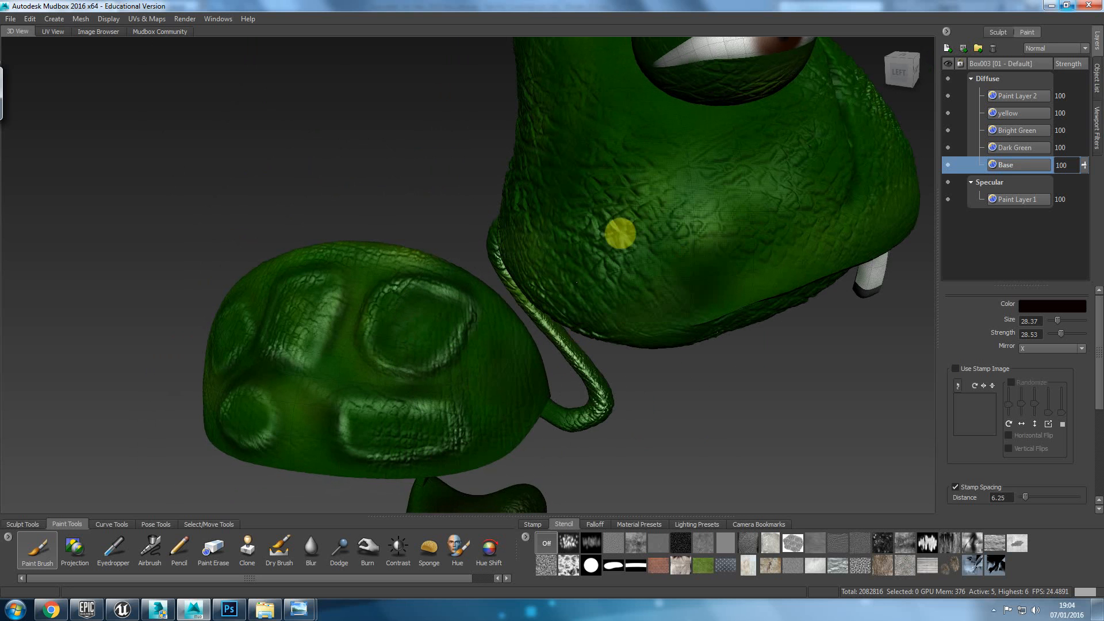
Step: Examine the dark shading on the head, neck, shell and foot from the front, sides and back
{"action": "left_click_drag", "start_coordinate": [806, 247], "coordinate": [666, 291], "text": "alt"}
{"action": "mouse_move", "coordinate": [666, 291]}
{"action": "right_mouse_down", "text": "alt"}
{"action": "mouse_move", "coordinate": [653, 153]}
{"action": "mouse_move", "coordinate": [611, 155]}
{"action": "right_mouse_up", "text": "alt"}
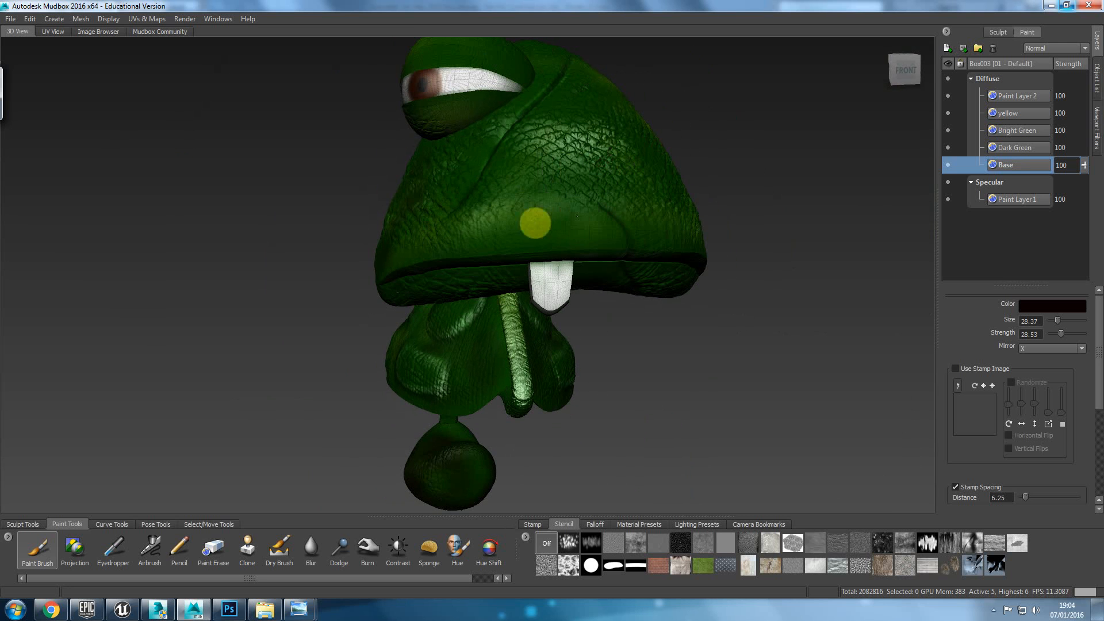
{"action": "mouse_move", "coordinate": [589, 175]}
{"action": "left_mouse_down", "text": "alt"}
{"action": "mouse_move", "coordinate": [493, 246]}
{"action": "mouse_move", "coordinate": [501, 284]}
{"action": "left_mouse_up", "text": "alt"}
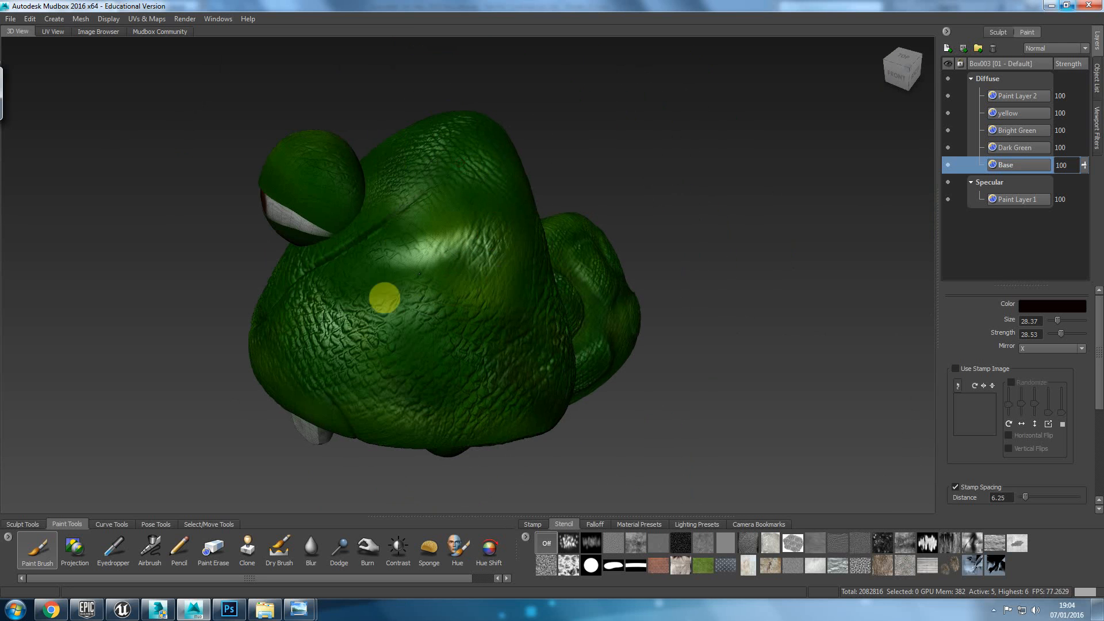
{"action": "mouse_move", "coordinate": [461, 352]}
{"action": "left_mouse_down", "text": "alt"}
{"action": "mouse_move", "coordinate": [353, 325]}
{"action": "mouse_move", "coordinate": [335, 300]}
{"action": "mouse_move", "coordinate": [448, 330]}
{"action": "left_mouse_up", "text": "alt"}
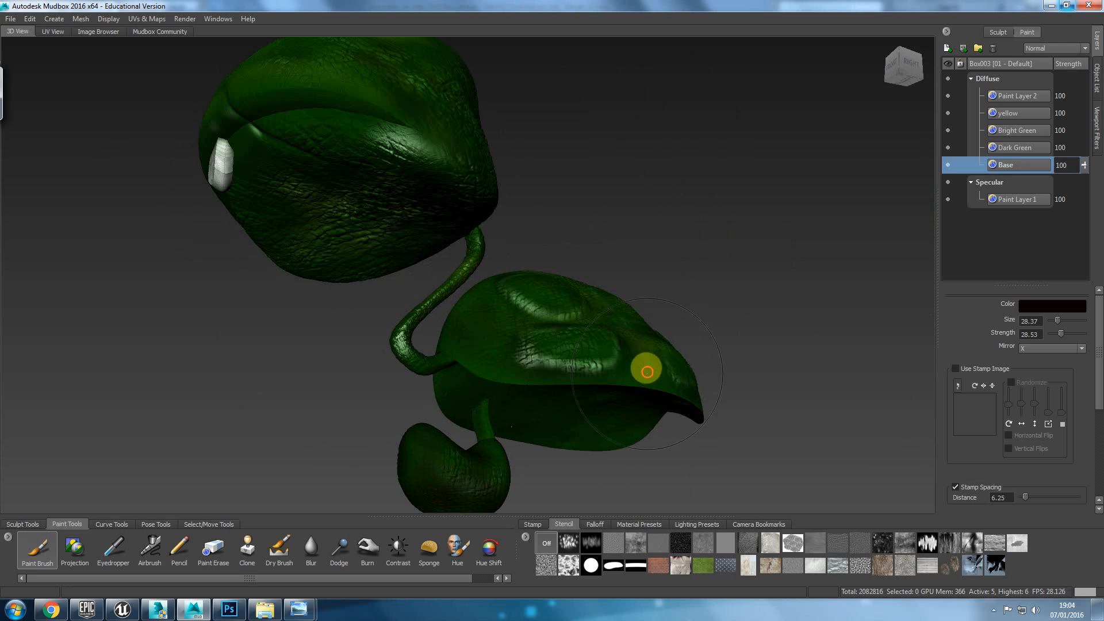
{"action": "mouse_move", "coordinate": [626, 346]}
{"action": "left_mouse_down", "text": "alt"}
{"action": "mouse_move", "coordinate": [485, 424]}
{"action": "mouse_move", "coordinate": [530, 313]}
{"action": "left_mouse_up", "text": "alt"}
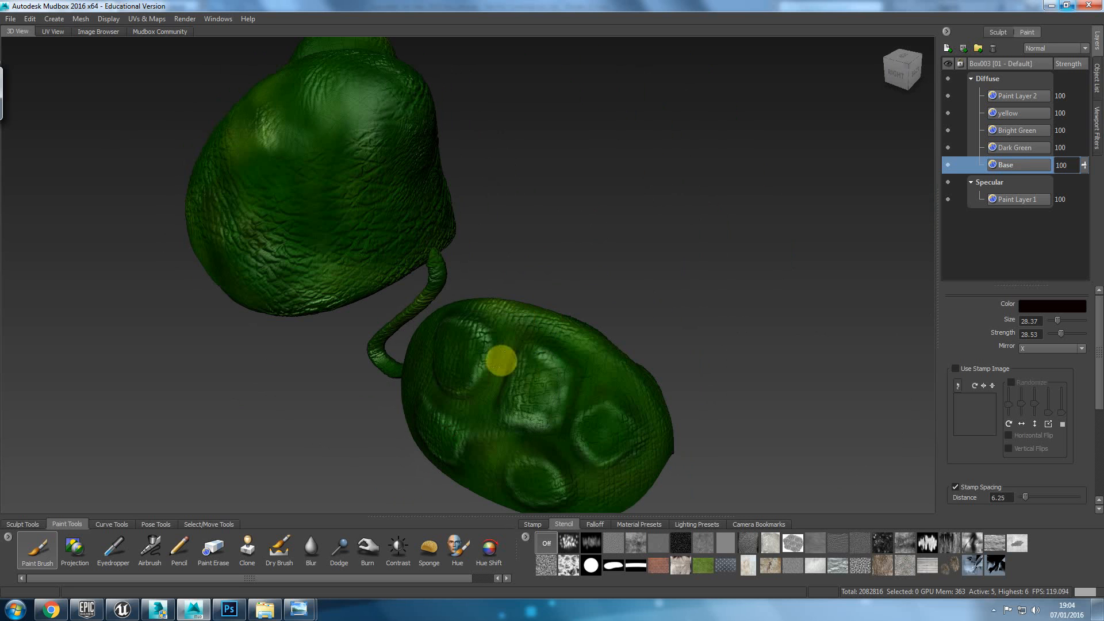
{"action": "mouse_move", "coordinate": [631, 414]}
{"action": "left_mouse_down", "text": "alt"}
{"action": "mouse_move", "coordinate": [407, 372]}
{"action": "mouse_move", "coordinate": [369, 409]}
{"action": "left_mouse_up", "text": "alt"}
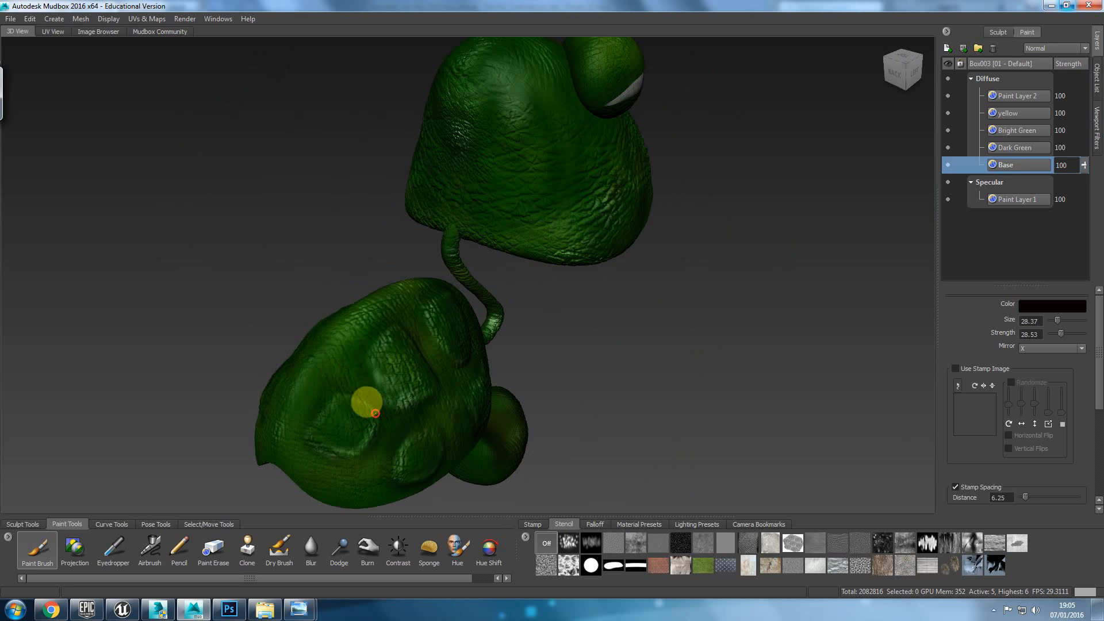
{"action": "mouse_move", "coordinate": [534, 392]}
{"action": "left_mouse_down", "text": "alt"}
{"action": "mouse_move", "coordinate": [414, 357]}
{"action": "mouse_move", "coordinate": [441, 361]}
{"action": "mouse_move", "coordinate": [424, 316]}
{"action": "mouse_move", "coordinate": [490, 326]}
{"action": "mouse_move", "coordinate": [338, 322]}
{"action": "mouse_move", "coordinate": [335, 372]}
{"action": "mouse_move", "coordinate": [353, 377]}
{"action": "left_mouse_up", "text": "alt"}
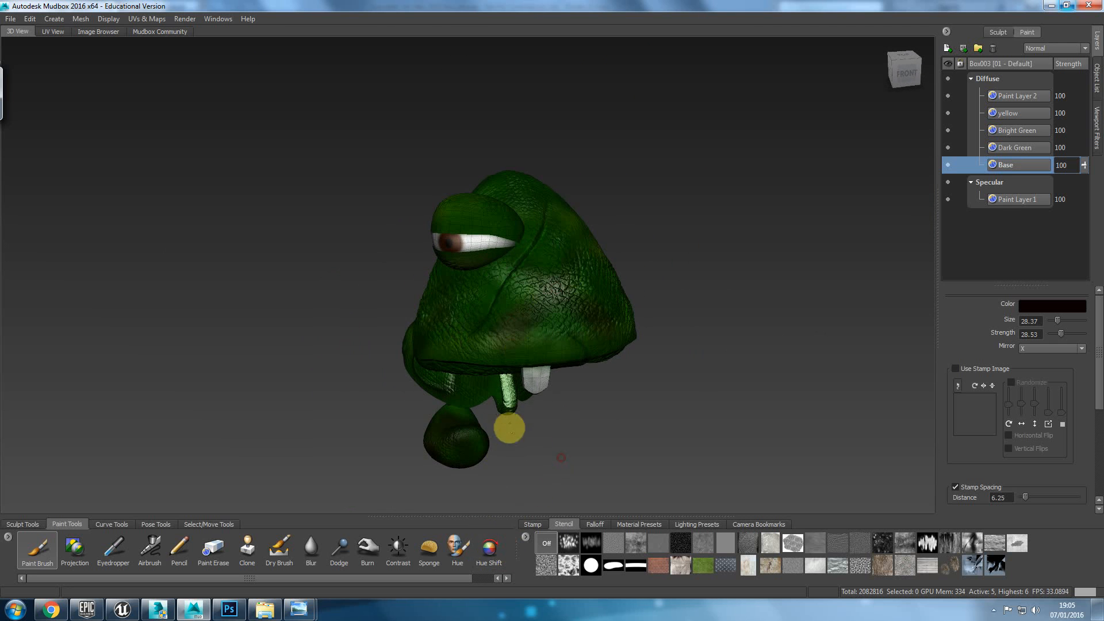
{"action": "mouse_move", "coordinate": [551, 475]}
{"action": "left_mouse_down", "text": "alt"}
{"action": "mouse_move", "coordinate": [582, 433]}
{"action": "mouse_move", "coordinate": [564, 458]}
{"action": "left_mouse_up", "text": "alt"}
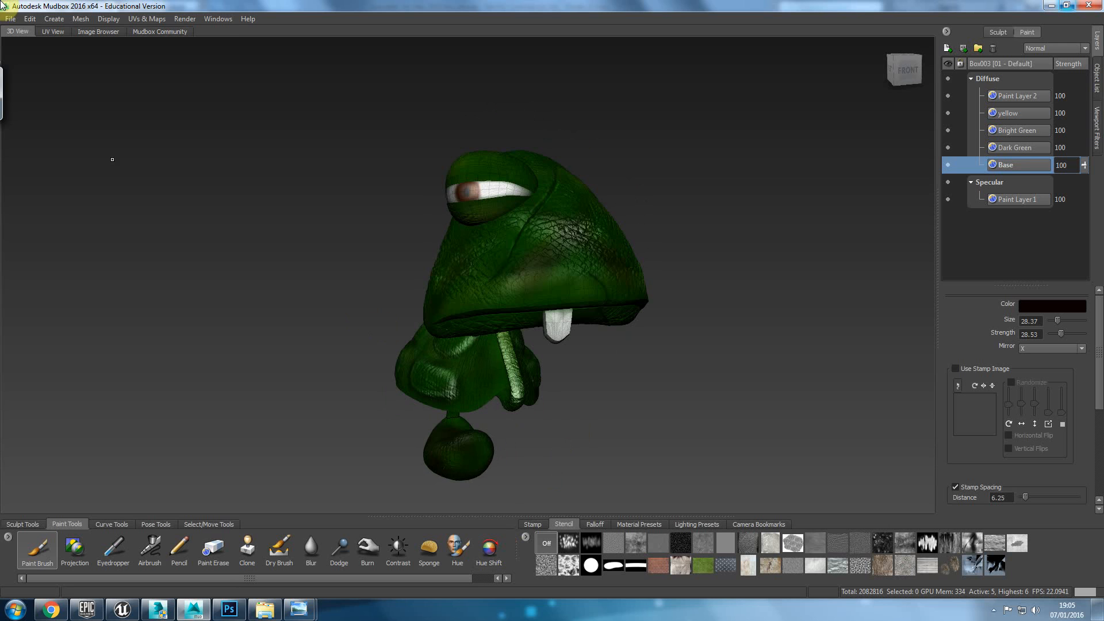
Step: Create a new texture map extraction operation named Normal and select Normal Map as its map type
{"action": "left_click", "coordinate": [158, 21]}
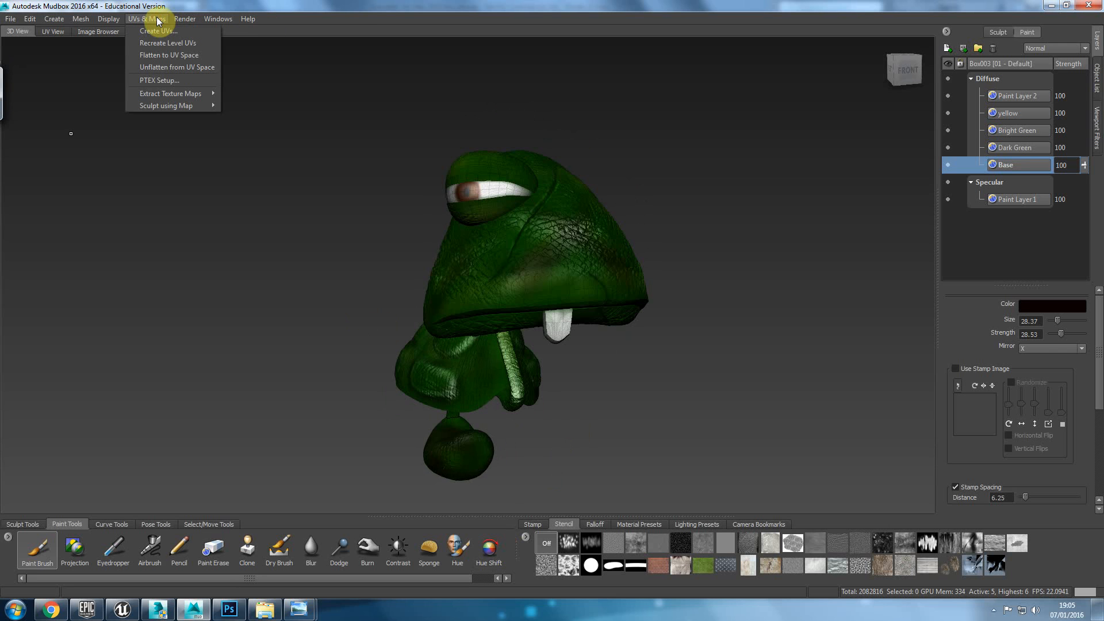
{"action": "mouse_move", "coordinate": [182, 93]}
{"action": "left_click", "coordinate": [257, 94]}
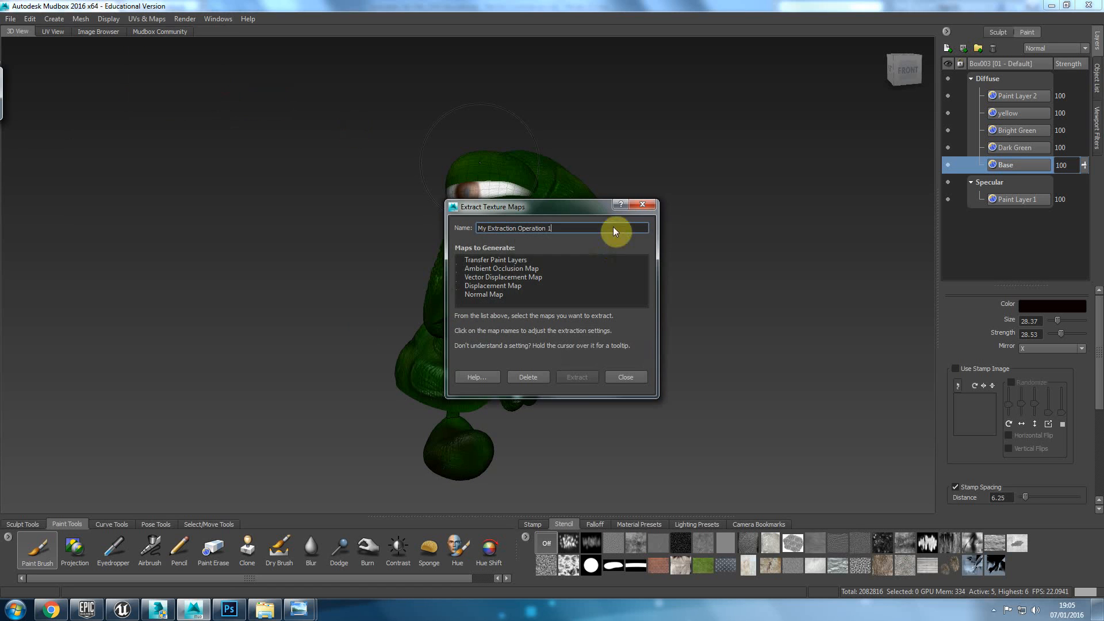
{"action": "right_click", "coordinate": [477, 229]}
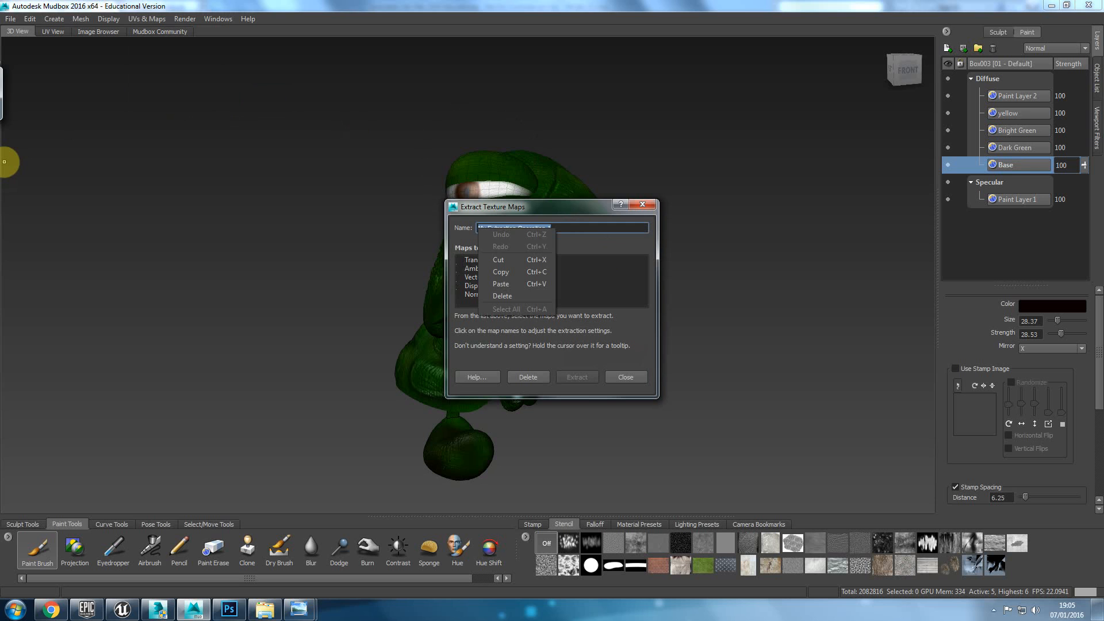
{"action": "key", "text": "Escape"}
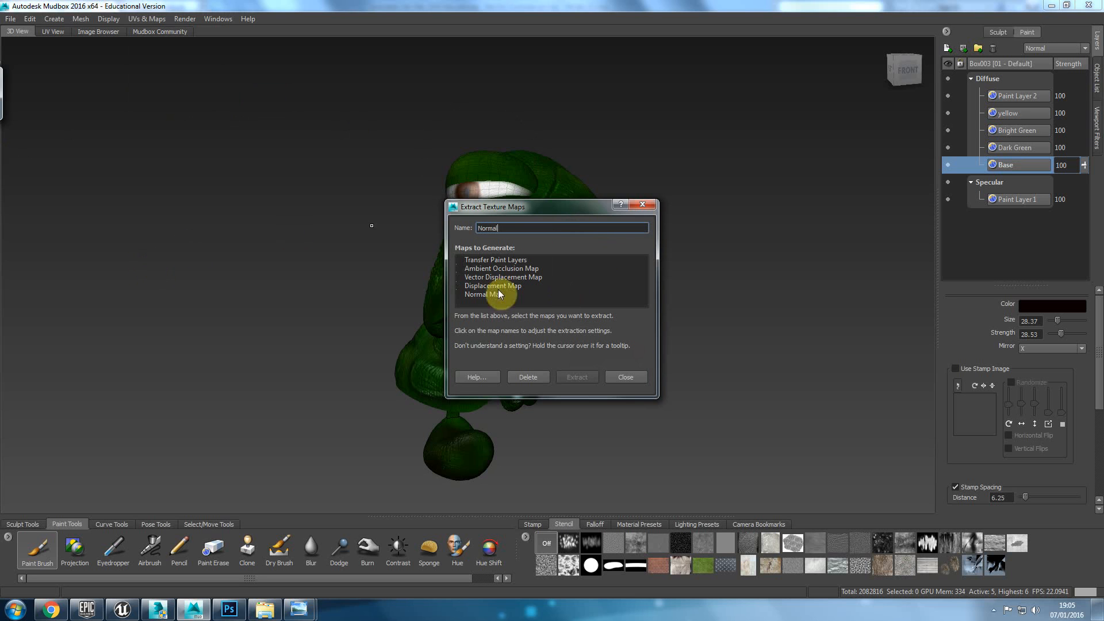
{"action": "left_click", "coordinate": [458, 296]}
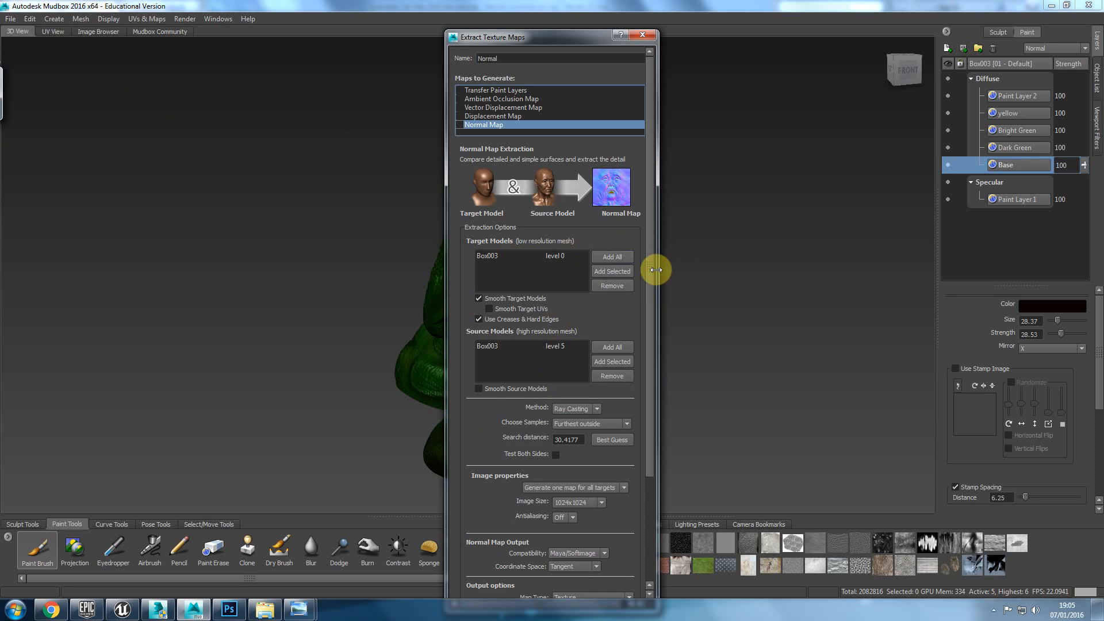
Step: Set the normal map's image size to 2048x2048
{"action": "scroll", "coordinate": [656, 281], "scroll_direction": "down", "scroll_amount": 5}
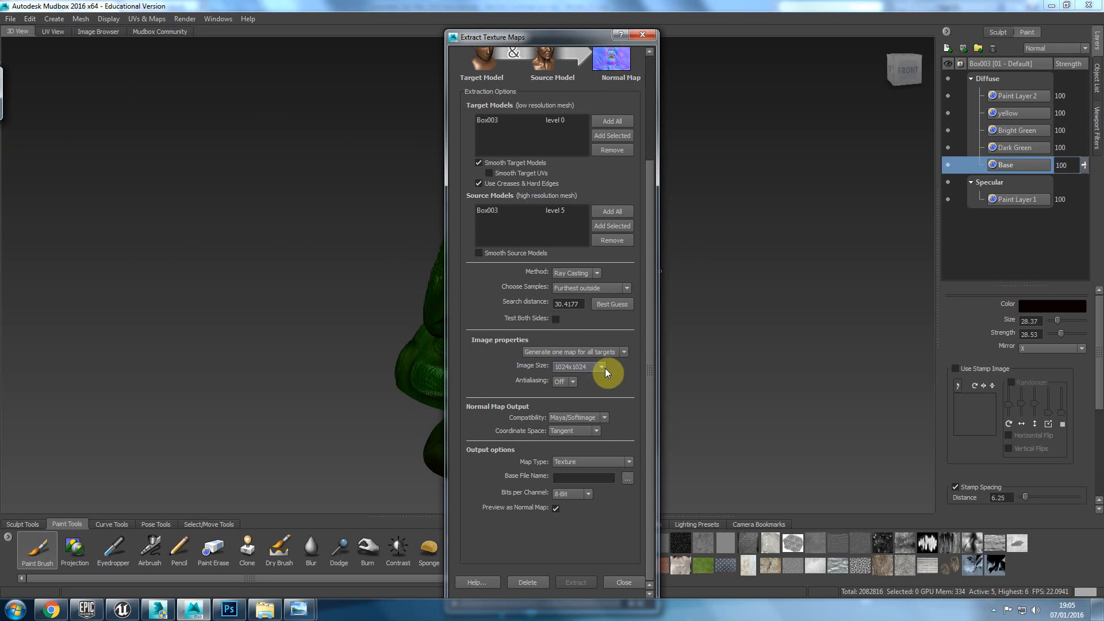
{"action": "left_click", "coordinate": [601, 368]}
{"action": "left_click", "coordinate": [587, 398]}
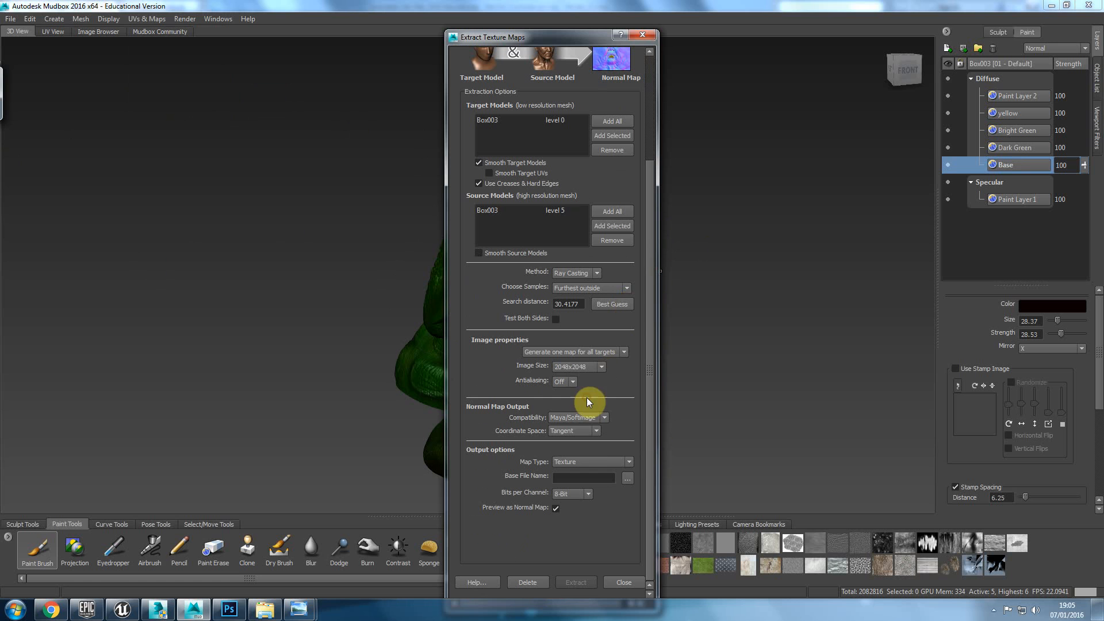
Step: Set the normal map's base file to an 8-bit RGBA PNG named Normal in the Temp/CharTut folder
{"action": "left_click", "coordinate": [626, 479]}
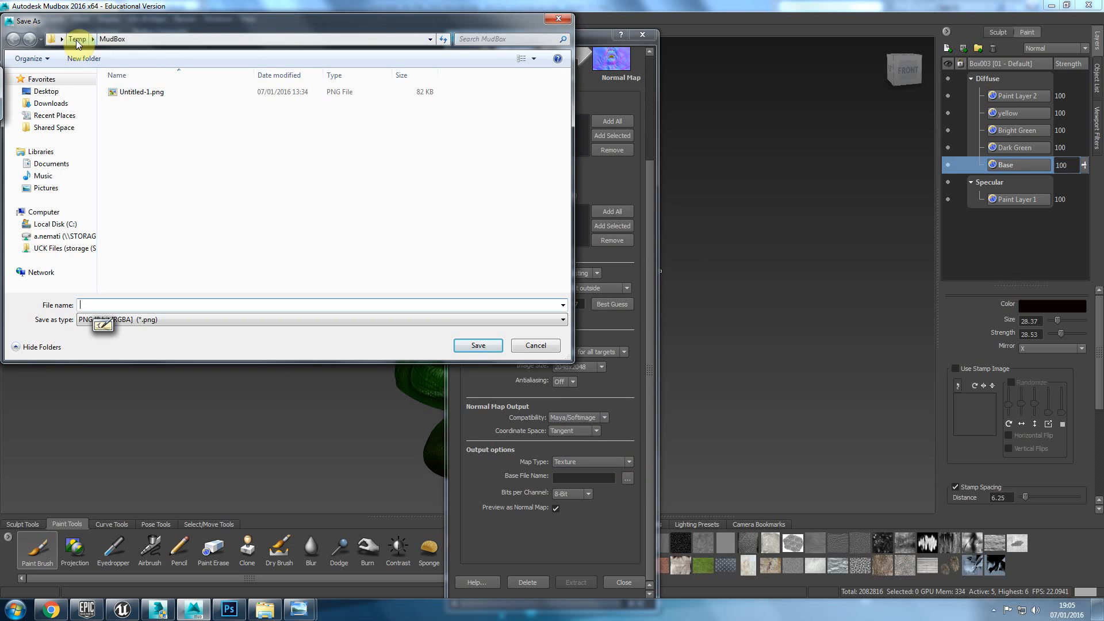
{"action": "left_click", "coordinate": [77, 40]}
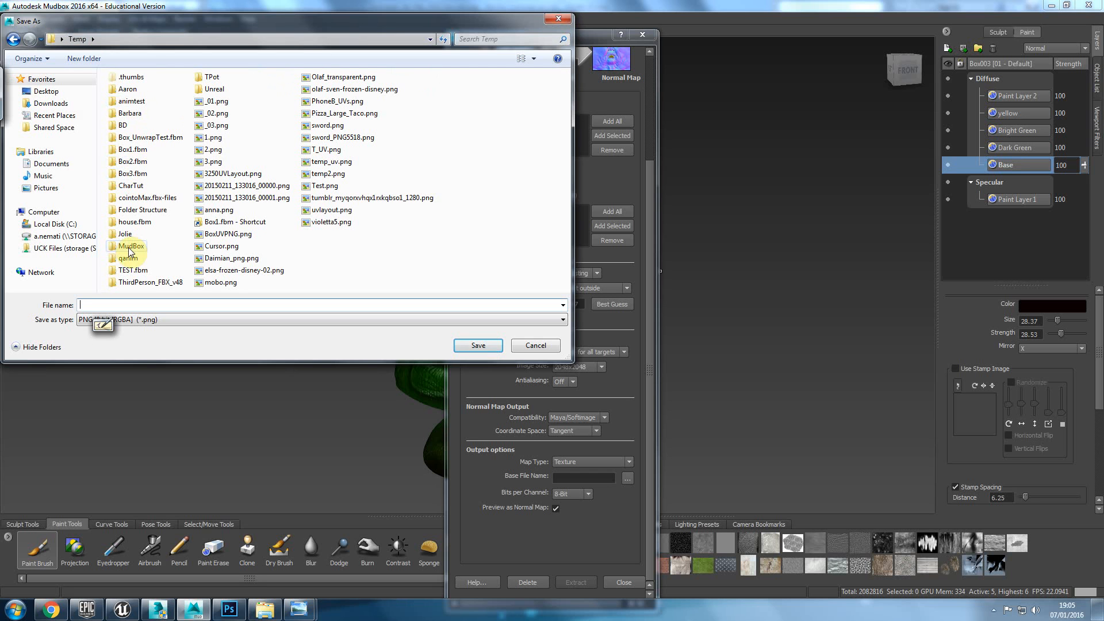
{"action": "double_click", "coordinate": [134, 188]}
{"action": "left_click", "coordinate": [135, 309]}
{"action": "type", "text": "Normal"}
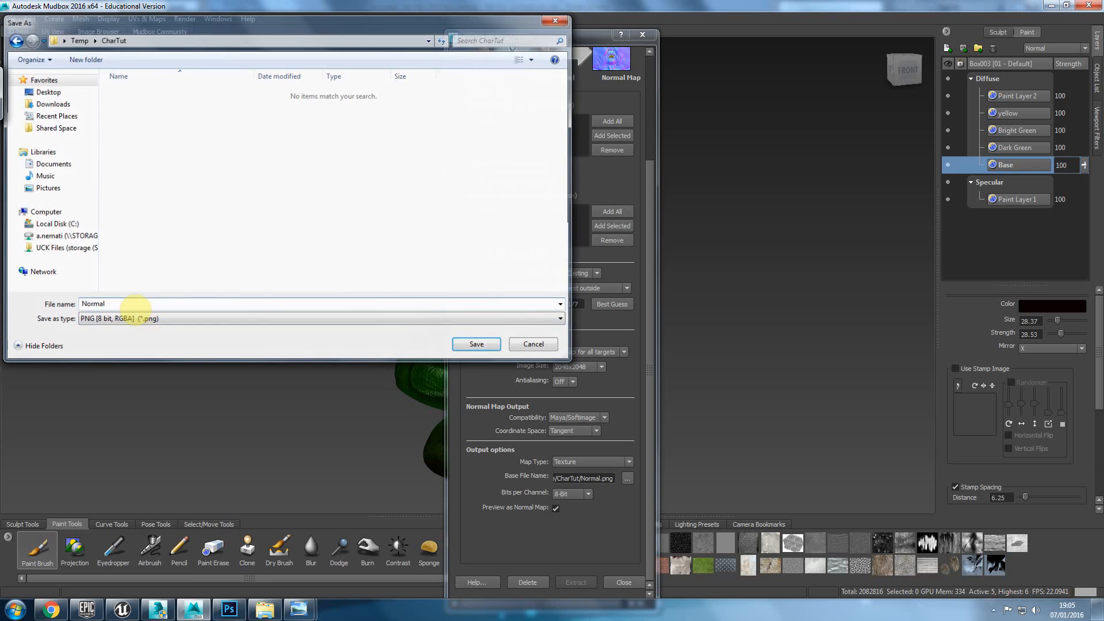
{"action": "key", "text": "Return"}
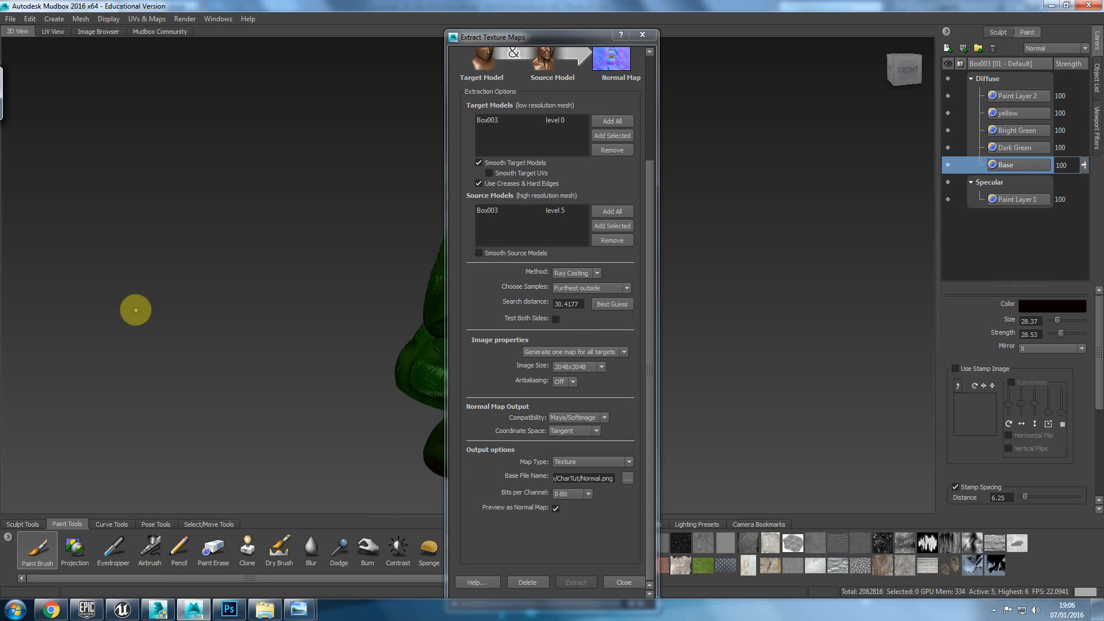
Step: Change the base file to an 8-bit RGBA Targa named Normal in the CharTut folder
{"action": "left_click", "coordinate": [628, 479]}
{"action": "left_click", "coordinate": [115, 320]}
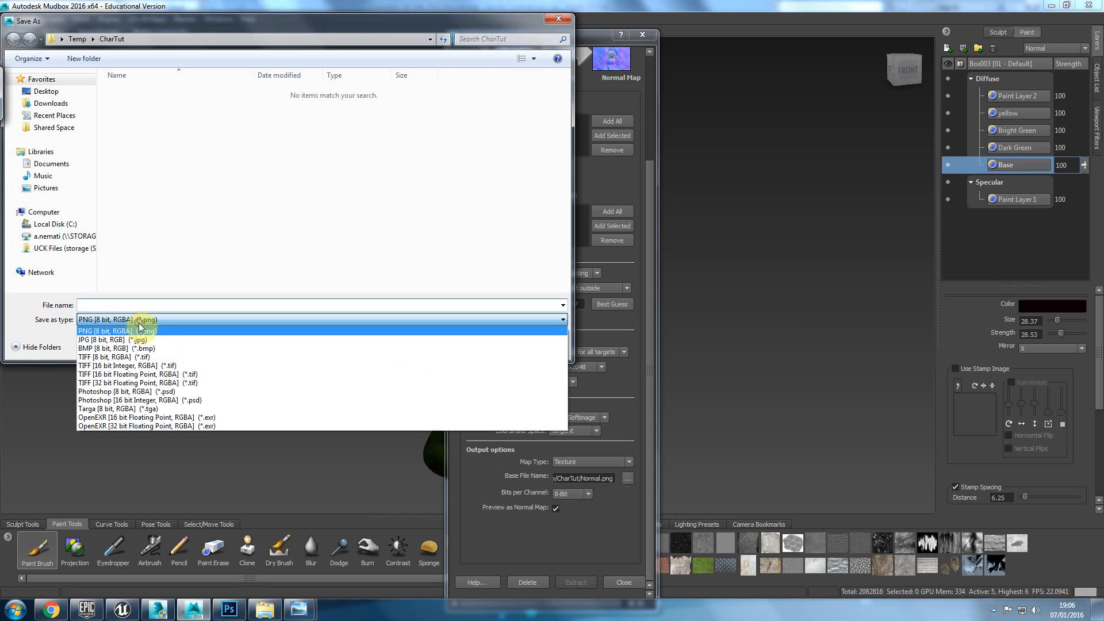
{"action": "left_click", "coordinate": [125, 409]}
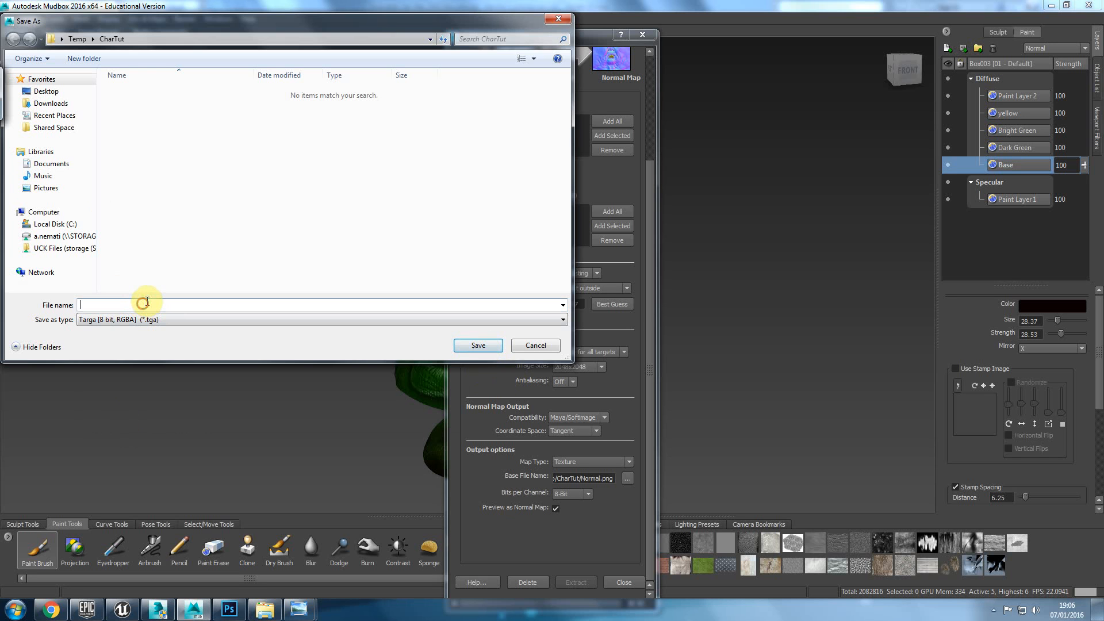
{"action": "type", "text": "Normal"}
{"action": "key", "text": "Return"}
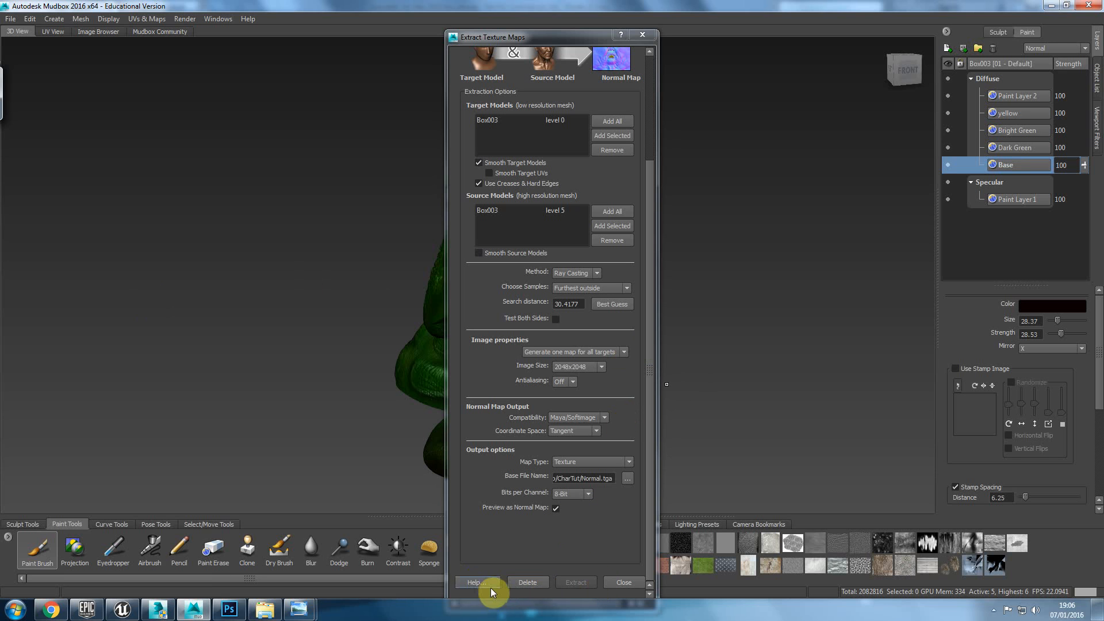
Step: Try to run the extraction, and select Box003 level 0 as target and Box003 level 5 as source
{"action": "left_click", "coordinate": [577, 559]}
{"action": "left_click", "coordinate": [574, 581]}
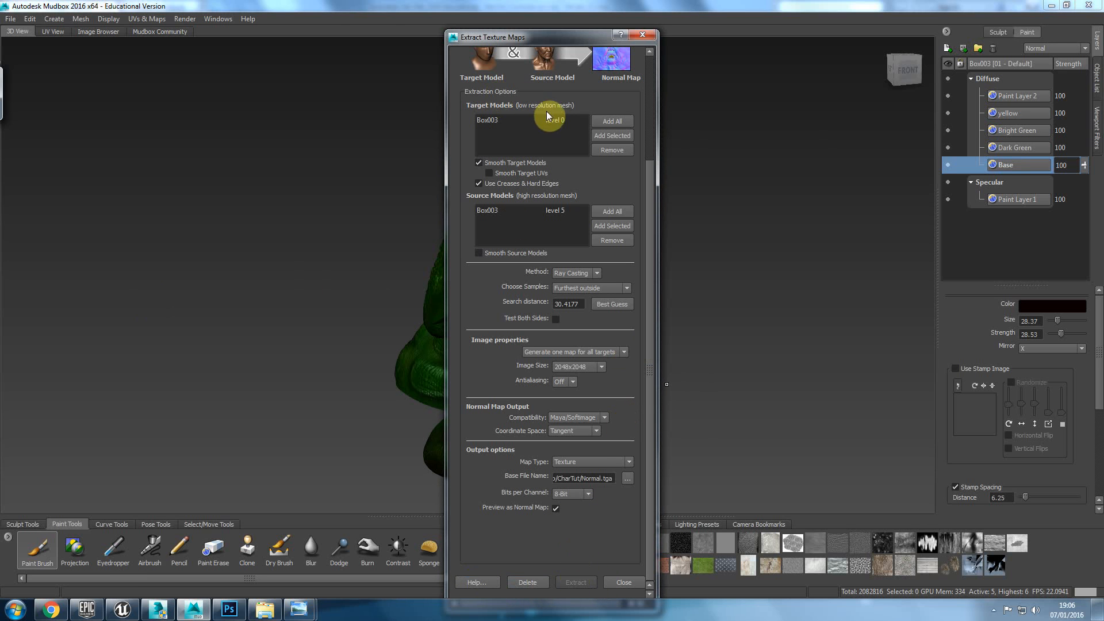
{"action": "left_click", "coordinate": [551, 125]}
{"action": "left_click", "coordinate": [481, 212]}
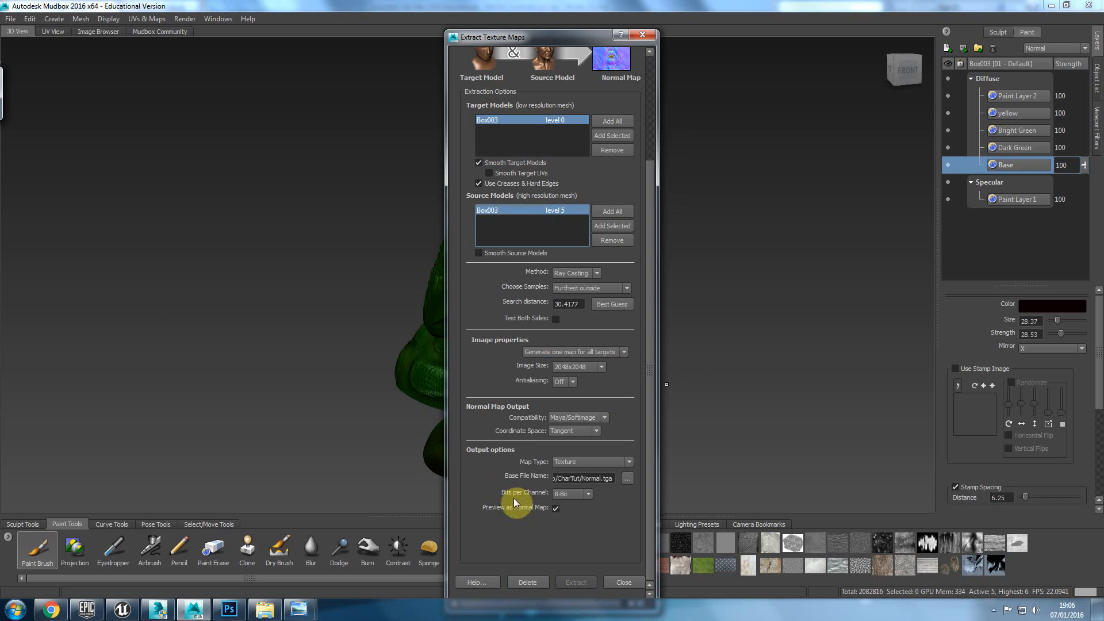
Step: Set the normal map output's compatibility to 3ds Max
{"action": "left_click", "coordinate": [605, 418]}
{"action": "left_click", "coordinate": [601, 430]}
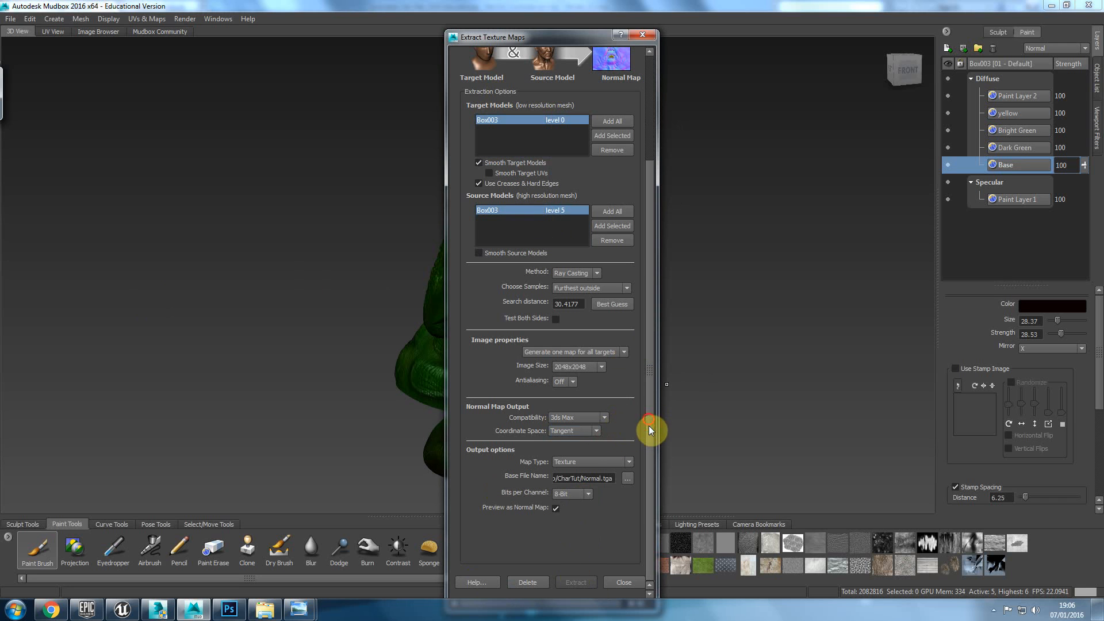
{"action": "left_click", "coordinate": [567, 448]}
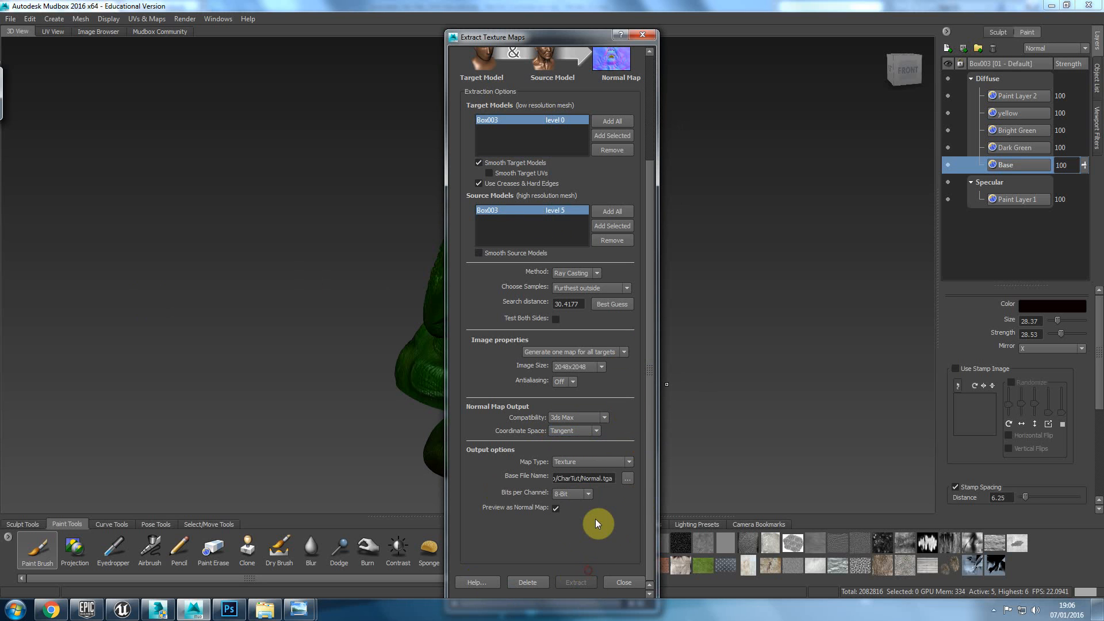
Step: Change the base file to an 8-bit RGBA TIFF named Normal in the CharTut folder
{"action": "left_click", "coordinate": [627, 479]}
{"action": "left_click", "coordinate": [331, 318]}
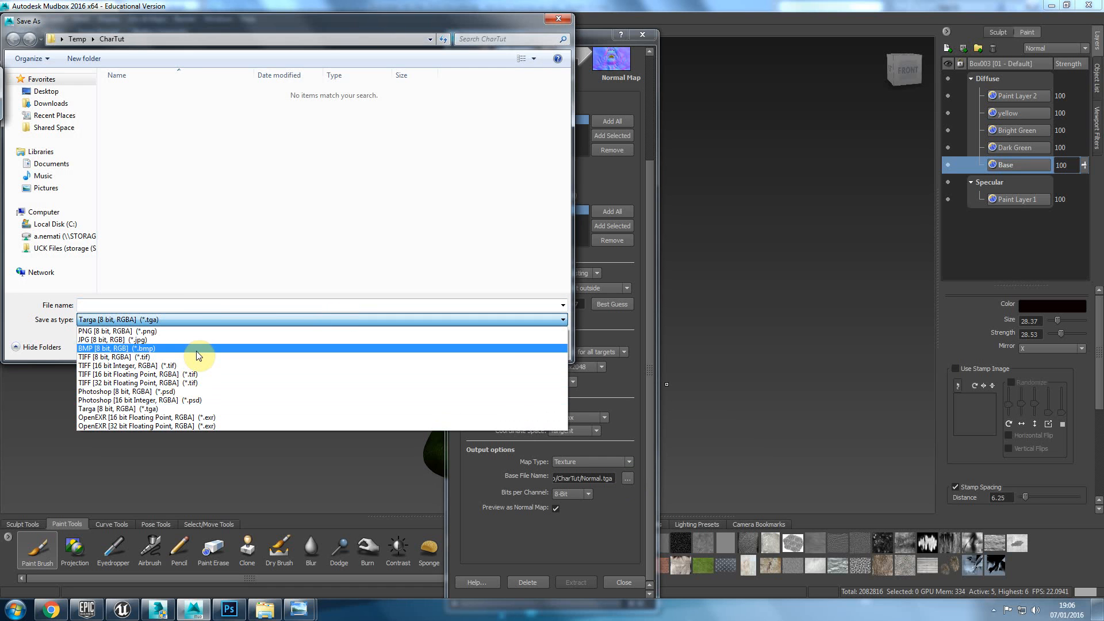
{"action": "left_click", "coordinate": [197, 357]}
{"action": "left_click", "coordinate": [478, 347]}
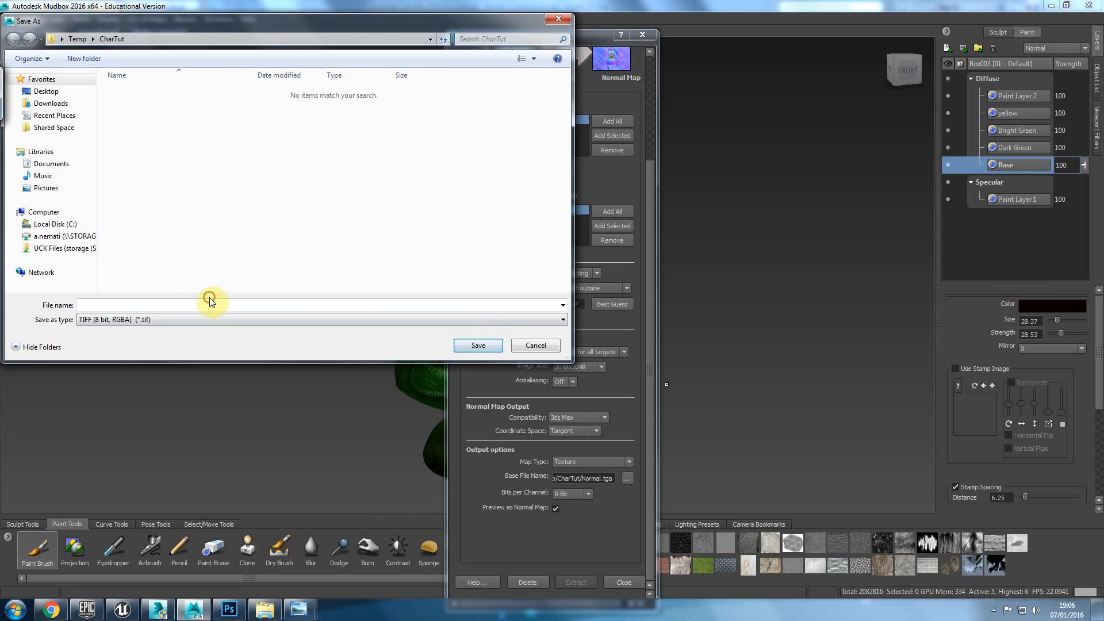
{"action": "type", "text": "Normal"}
{"action": "key", "text": "Return"}
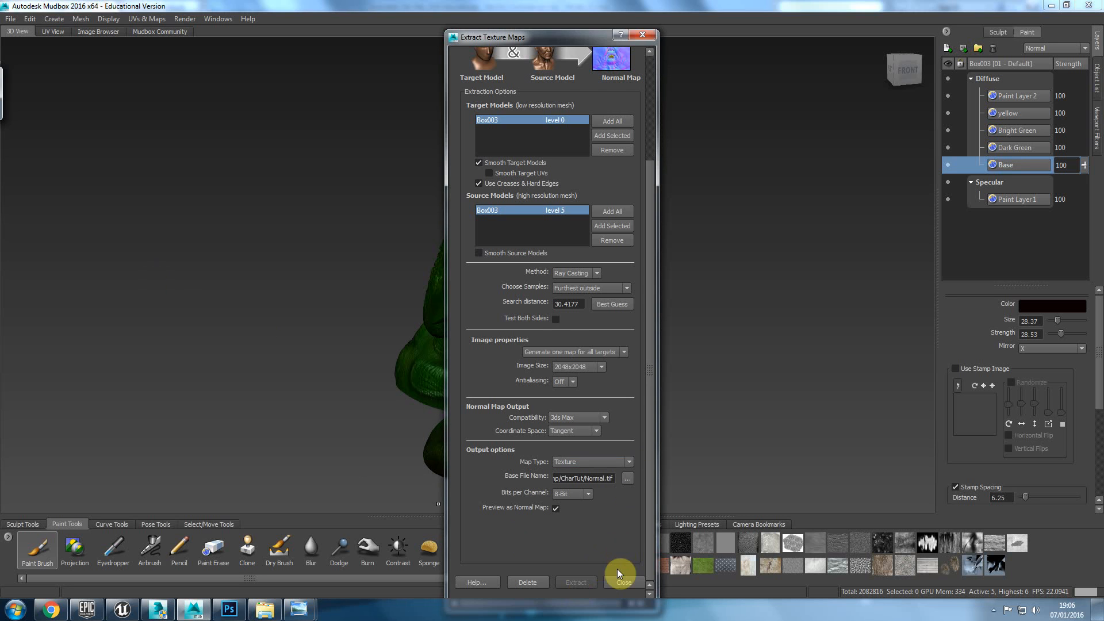
Step: Close the extraction setup, show the sculpt layers, and create a new extraction operation with Normal Map enabled
{"action": "left_click", "coordinate": [624, 582]}
{"action": "left_click", "coordinate": [146, 21]}
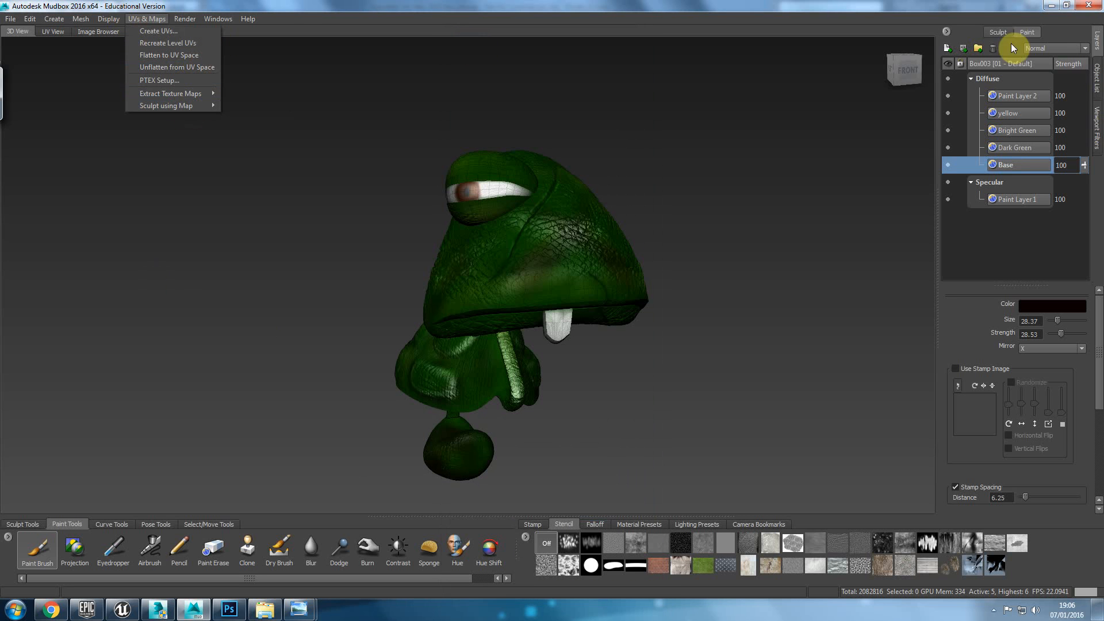
{"action": "left_click", "coordinate": [998, 32]}
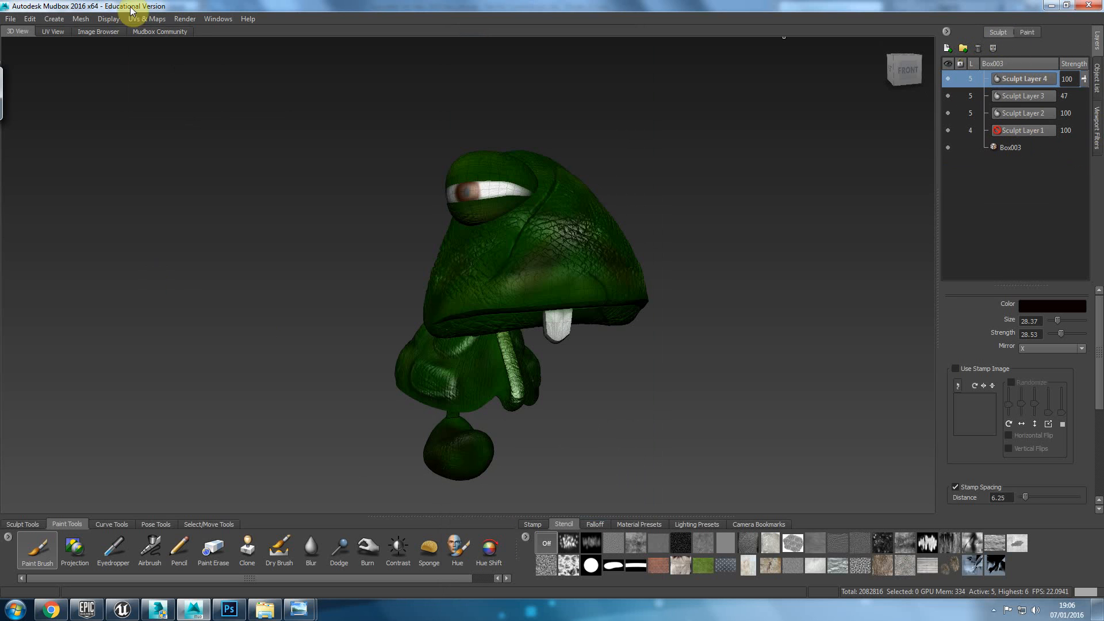
{"action": "left_click", "coordinate": [144, 18]}
{"action": "mouse_move", "coordinate": [172, 94]}
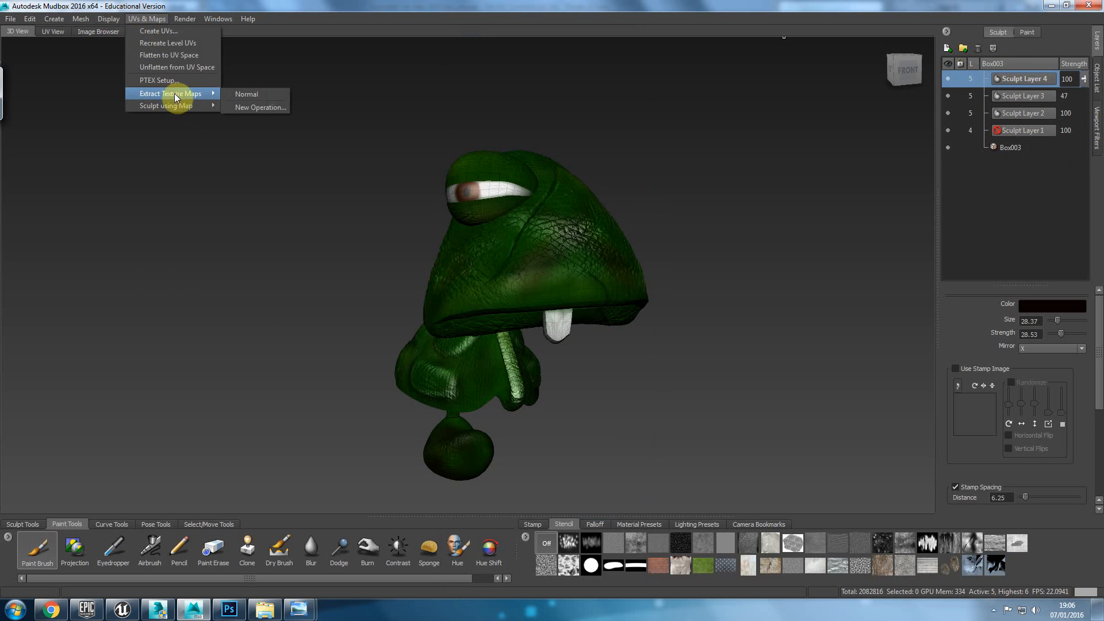
{"action": "left_click", "coordinate": [262, 107]}
{"action": "left_click", "coordinate": [477, 296]}
Step: Review the new normal map extraction's models, image properties, coordinate space and output options
{"action": "left_click_drag", "start_coordinate": [585, 32], "coordinate": [509, 6]}
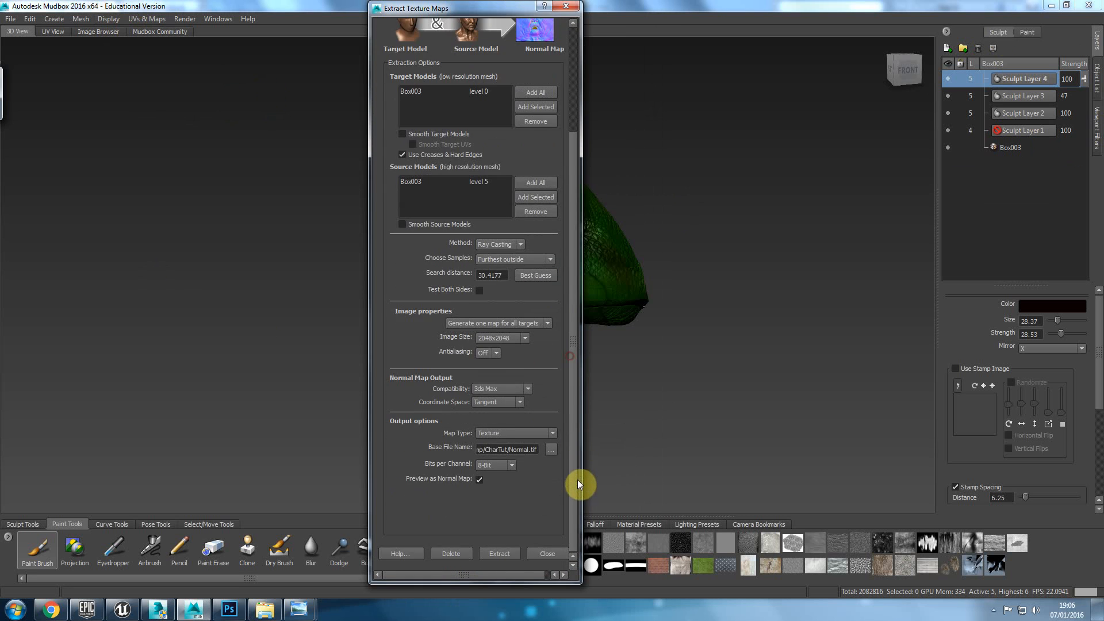
{"action": "left_click_drag", "start_coordinate": [574, 368], "coordinate": [593, 473]}
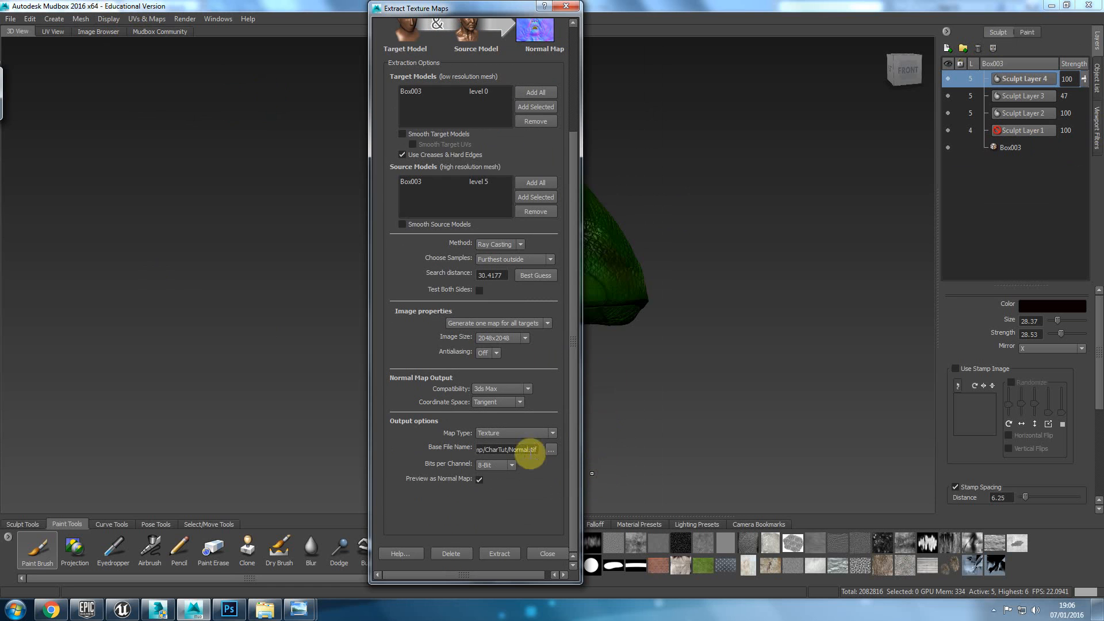
{"action": "scroll", "coordinate": [449, 430], "scroll_direction": "up", "scroll_amount": 3}
{"action": "scroll", "coordinate": [492, 503], "scroll_direction": "down", "scroll_amount": 1}
{"action": "scroll", "coordinate": [492, 505], "scroll_direction": "up", "scroll_amount": 1}
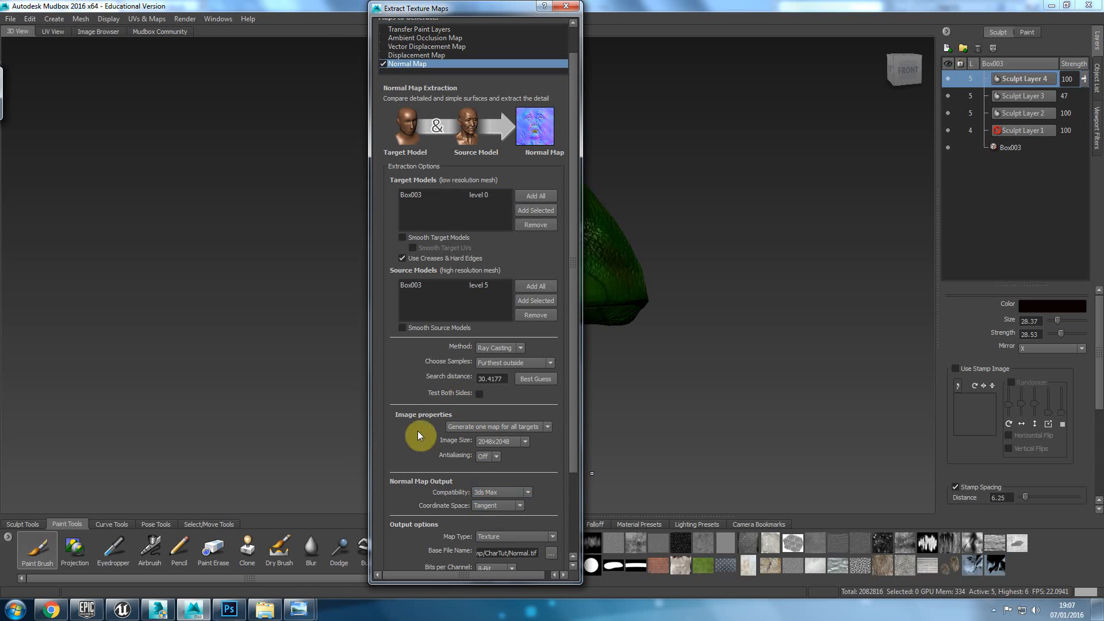
{"action": "scroll", "coordinate": [426, 471], "scroll_direction": "down", "scroll_amount": 2}
{"action": "left_click", "coordinate": [489, 437]}
{"action": "left_click", "coordinate": [493, 455]}
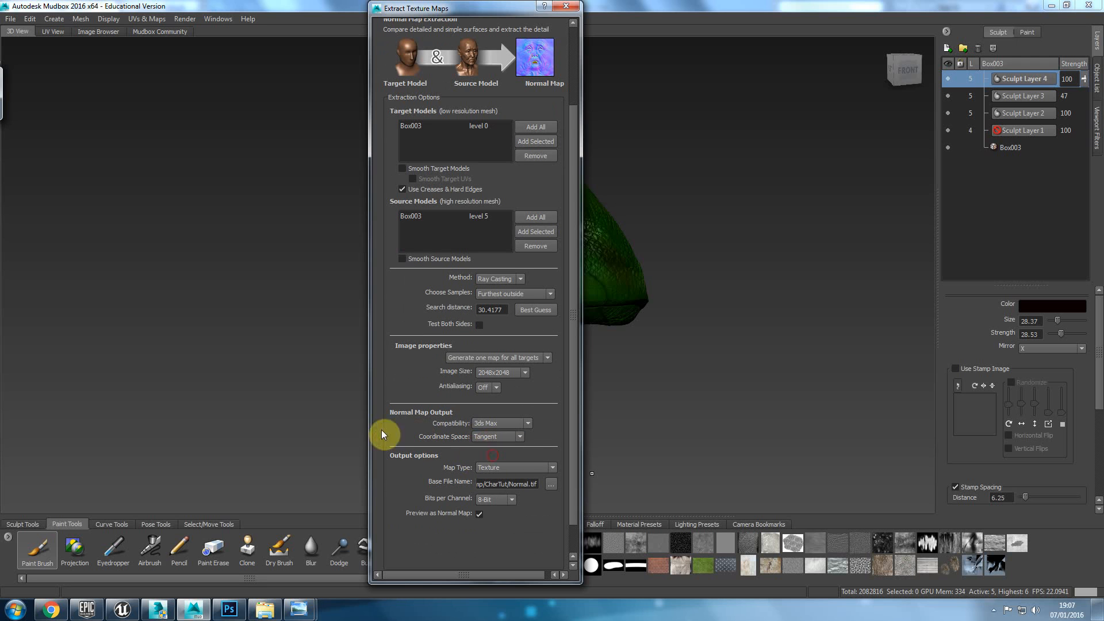
Step: Extract the normal map with the current settings and dismiss the completion message
{"action": "scroll", "coordinate": [437, 455], "scroll_direction": "down", "scroll_amount": 1}
{"action": "scroll", "coordinate": [456, 485], "scroll_direction": "up", "scroll_amount": 1}
{"action": "scroll", "coordinate": [500, 534], "scroll_direction": "down", "scroll_amount": 1}
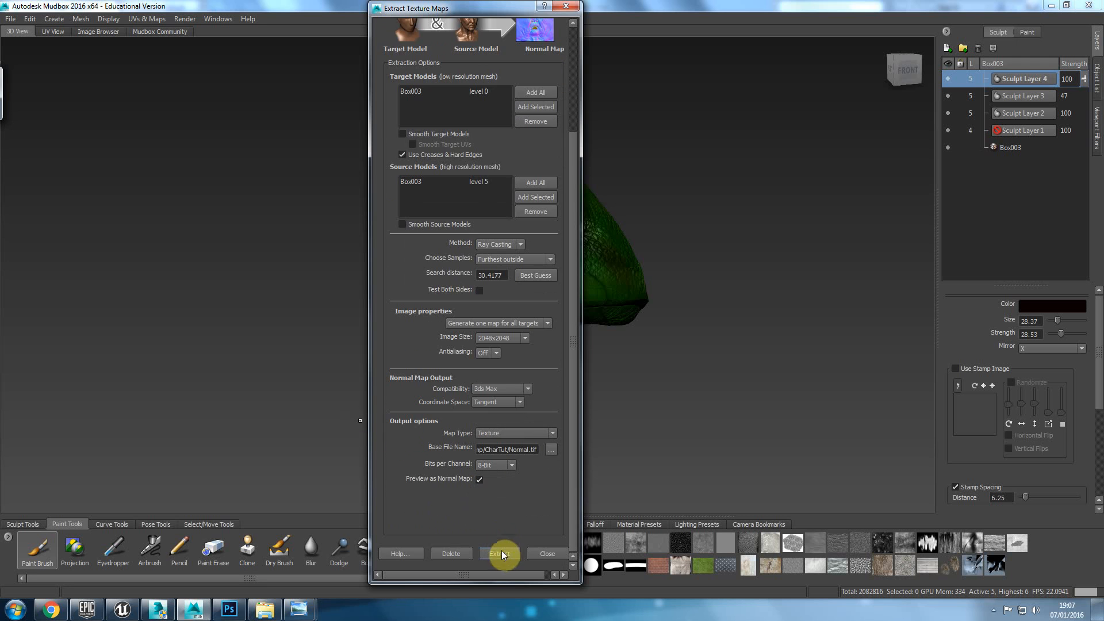
{"action": "left_click", "coordinate": [500, 554]}
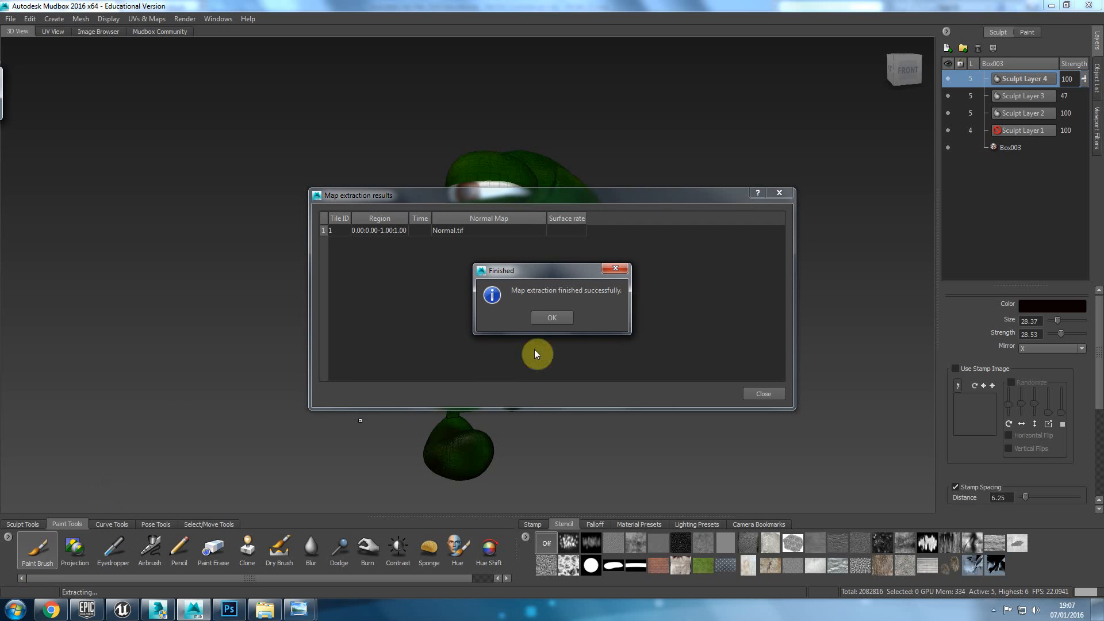
{"action": "left_click", "coordinate": [552, 318]}
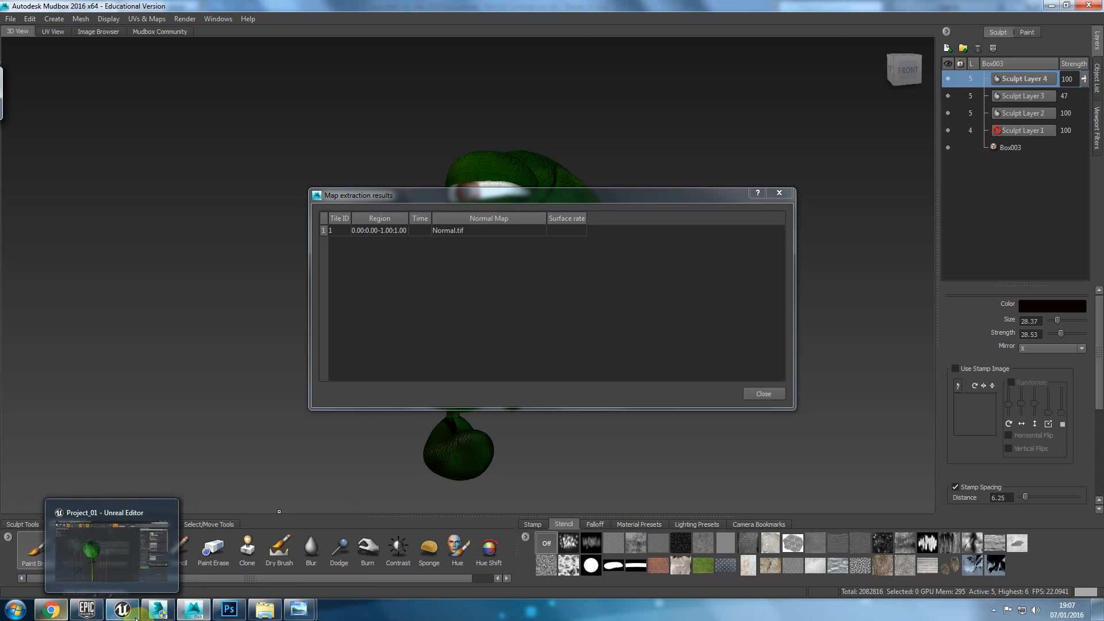
Step: Switch to 3ds Max and assign a Normal Bump map to the Bump channel of the first material in the Material Editor
{"action": "left_click", "coordinate": [159, 610]}
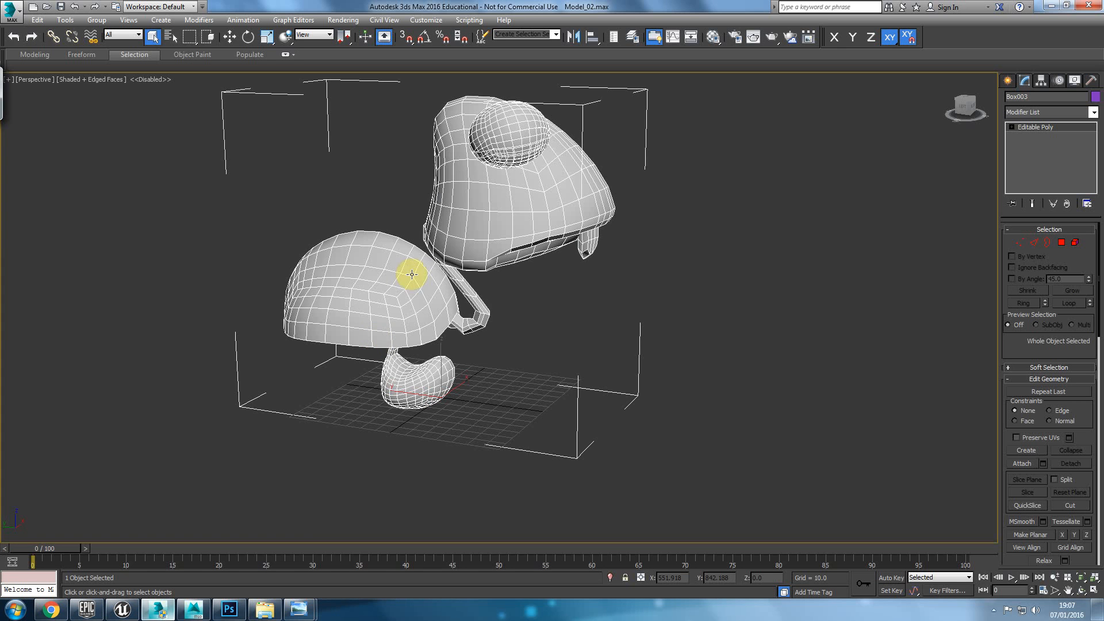
{"action": "left_click", "coordinate": [601, 367]}
{"action": "middle_click_drag", "start_coordinate": [602, 367], "coordinate": [544, 366], "text": "alt"}
{"action": "key", "text": "m"}
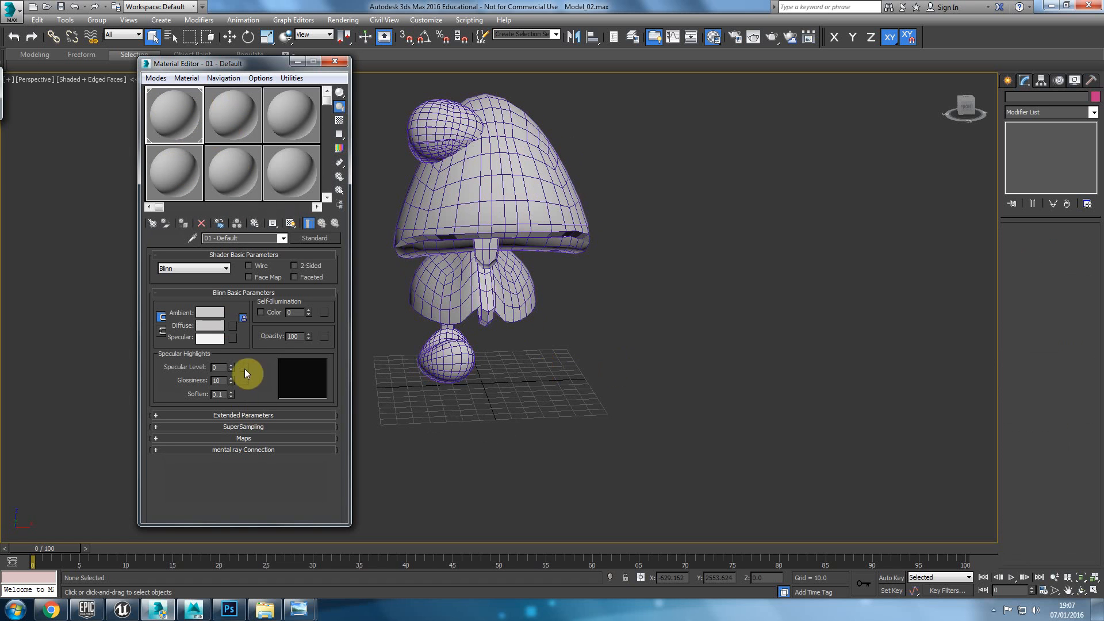
{"action": "left_click", "coordinate": [273, 440]}
{"action": "left_click", "coordinate": [169, 367]}
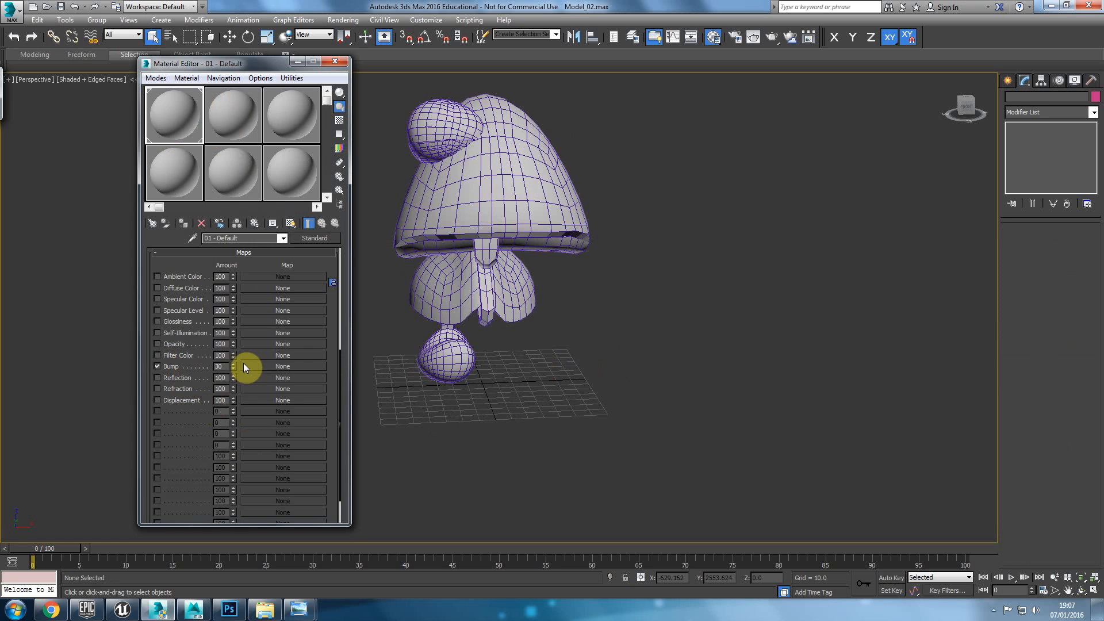
{"action": "left_click", "coordinate": [282, 366]}
{"action": "scroll", "coordinate": [489, 391], "scroll_direction": "down", "scroll_amount": 1}
{"action": "double_click", "coordinate": [486, 342]}
Step: Load Normal.tif from the CharTut folder as the bitmap for the Normal Bump's normal slot and return to the parent map
{"action": "left_click", "coordinate": [256, 274]}
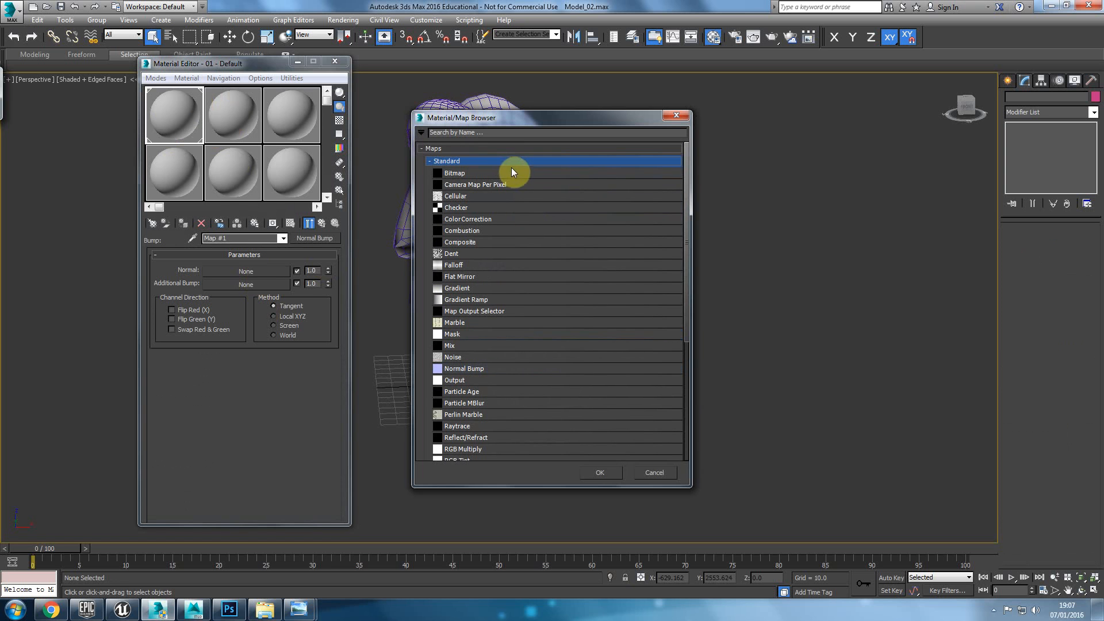
{"action": "double_click", "coordinate": [515, 174]}
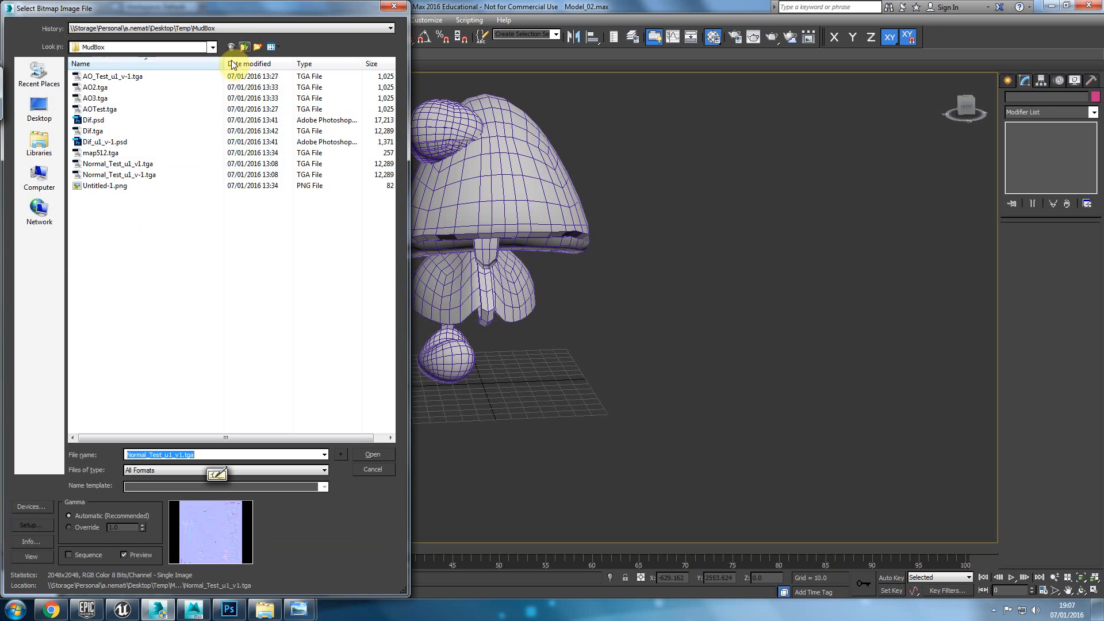
{"action": "left_click", "coordinate": [244, 46]}
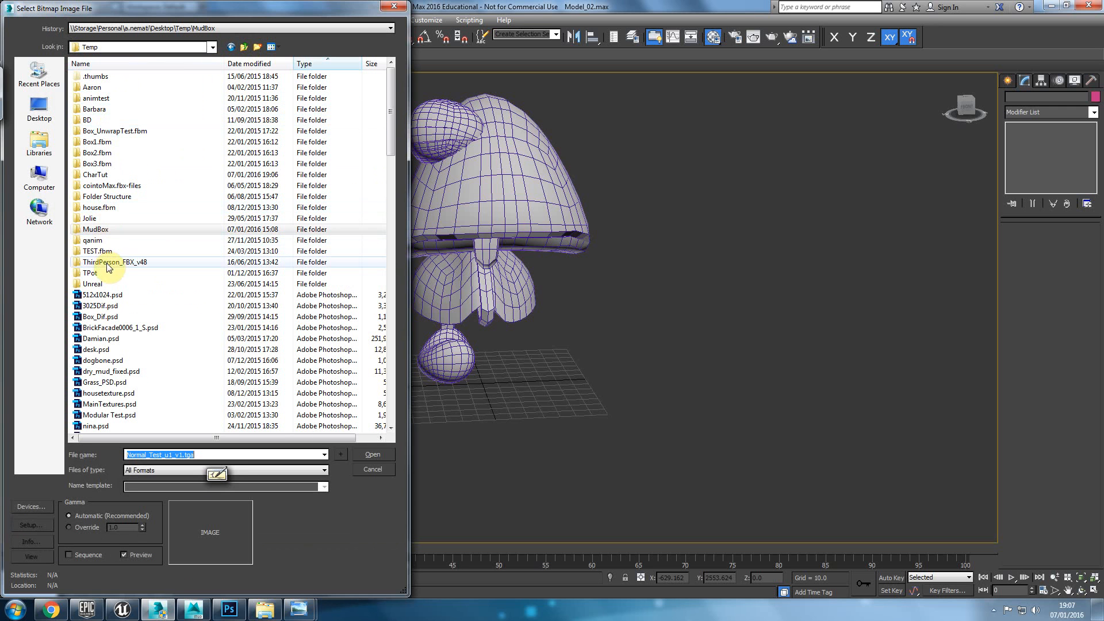
{"action": "double_click", "coordinate": [121, 181]}
{"action": "left_click", "coordinate": [109, 109]}
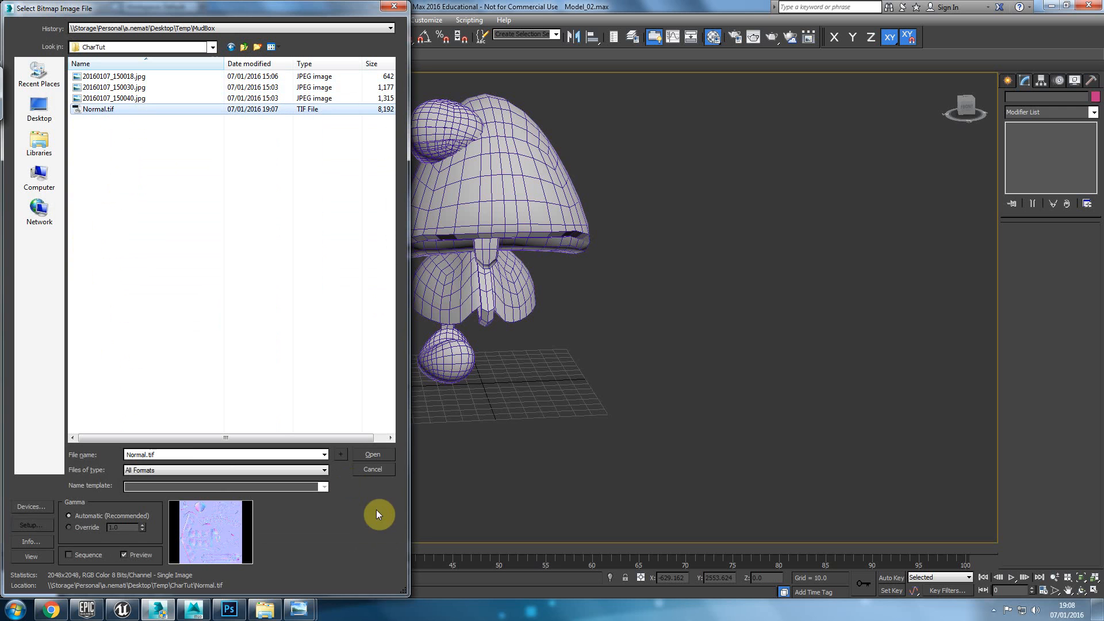
{"action": "left_click", "coordinate": [377, 456]}
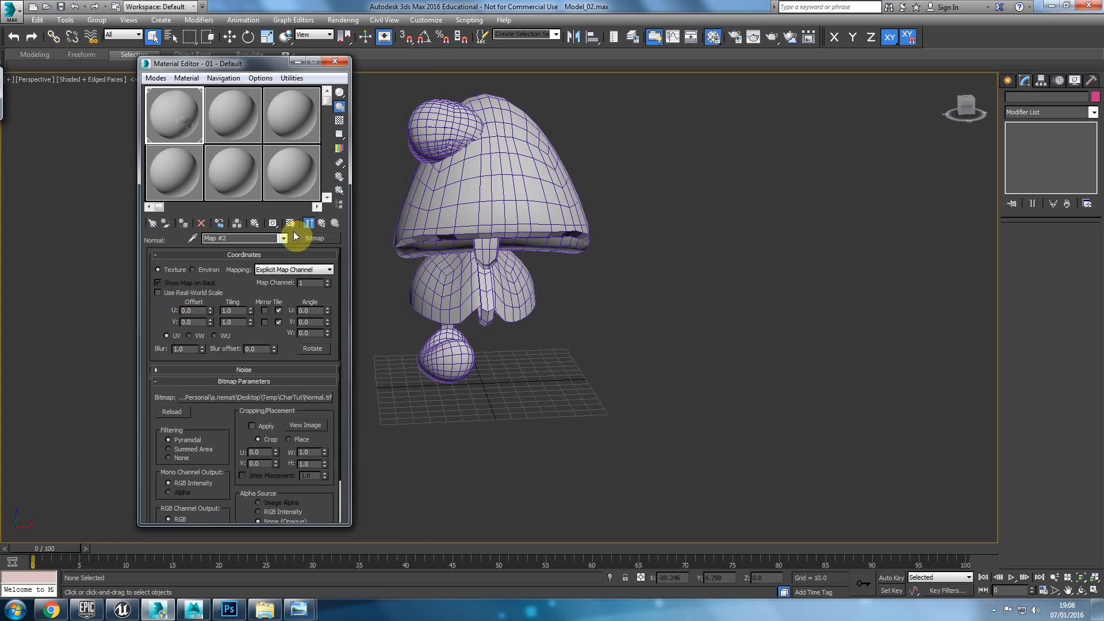
{"action": "left_click", "coordinate": [326, 226]}
Step: Render the perspective view of the character with the Default Scanline Renderer, inspect it, and close the render windows
{"action": "middle_click_drag", "start_coordinate": [492, 264], "coordinate": [476, 239], "text": "alt"}
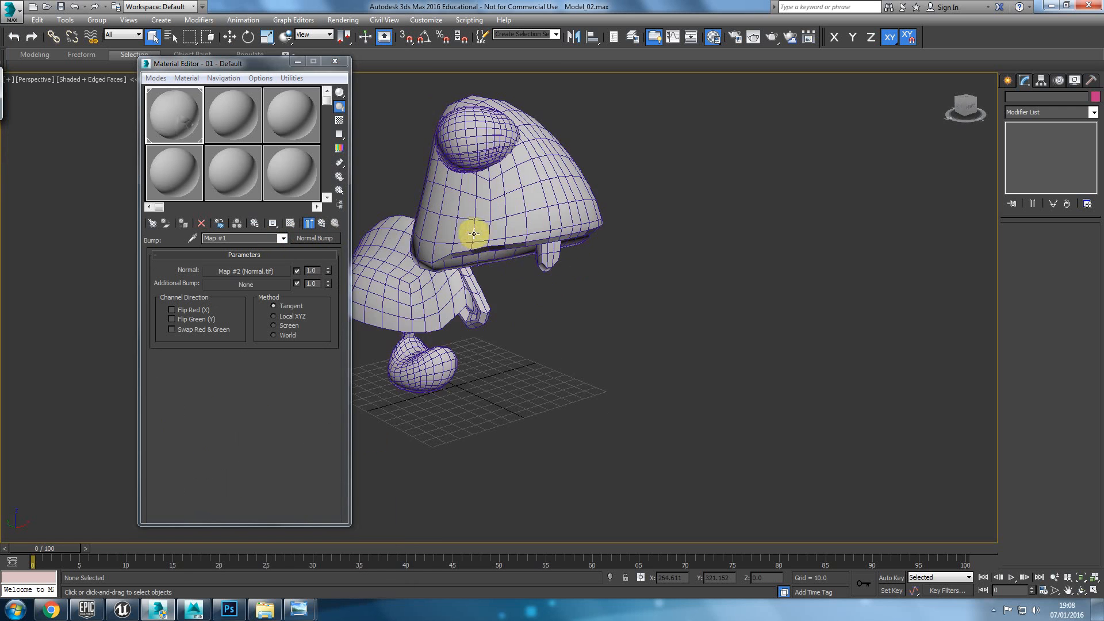
{"action": "scroll", "coordinate": [491, 327], "scroll_direction": "up", "scroll_amount": 4}
{"action": "key", "text": "shift+q"}
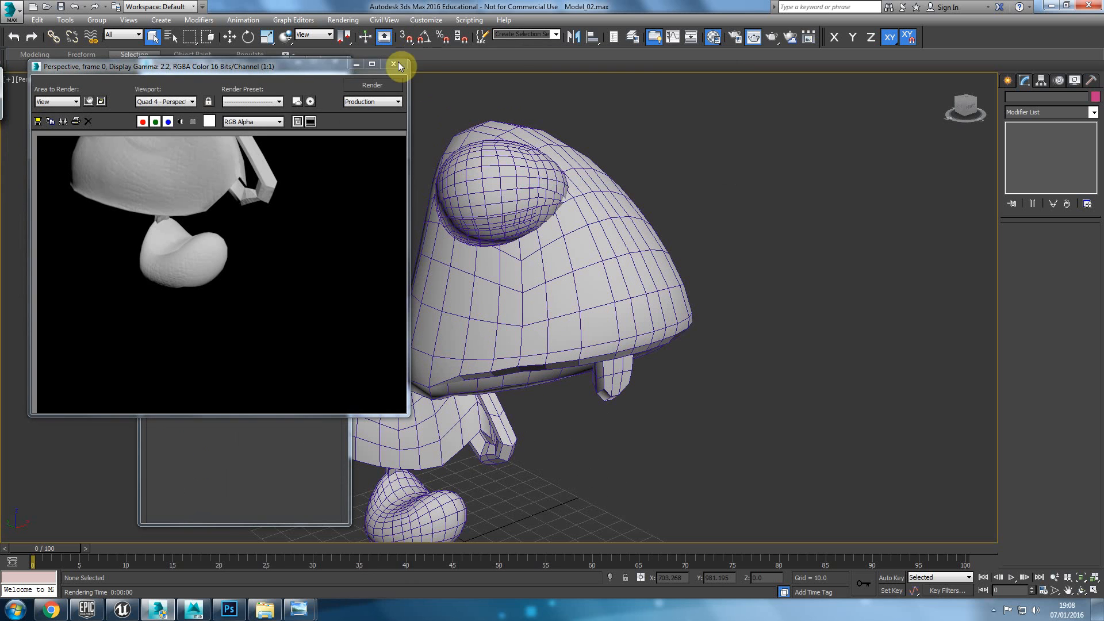
{"action": "left_click", "coordinate": [392, 68]}
{"action": "key", "text": "F10"}
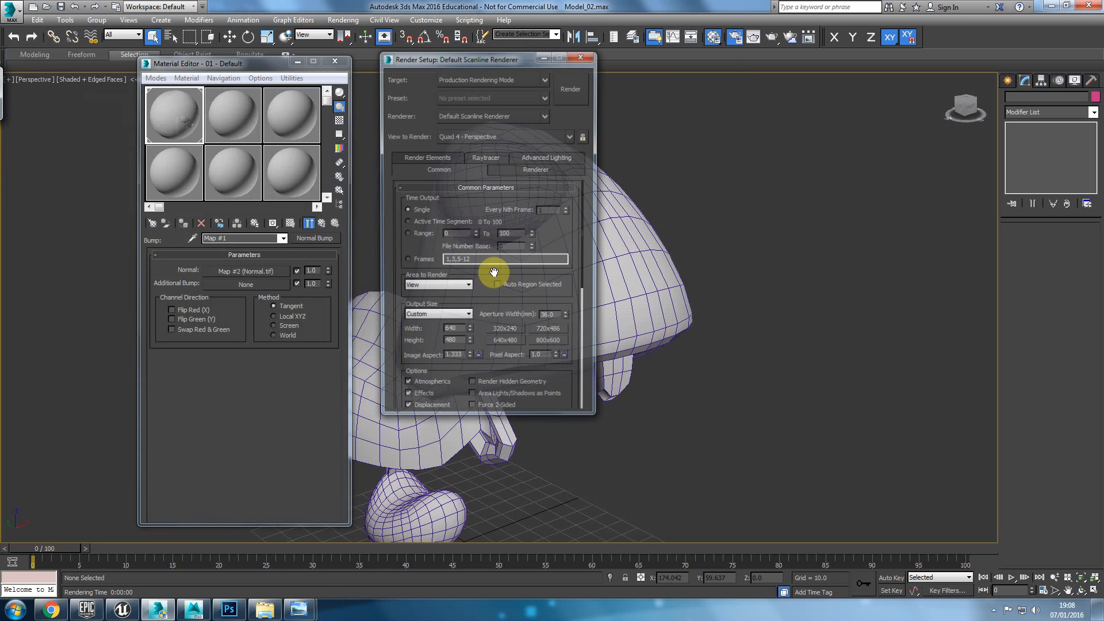
{"action": "left_click", "coordinate": [574, 100]}
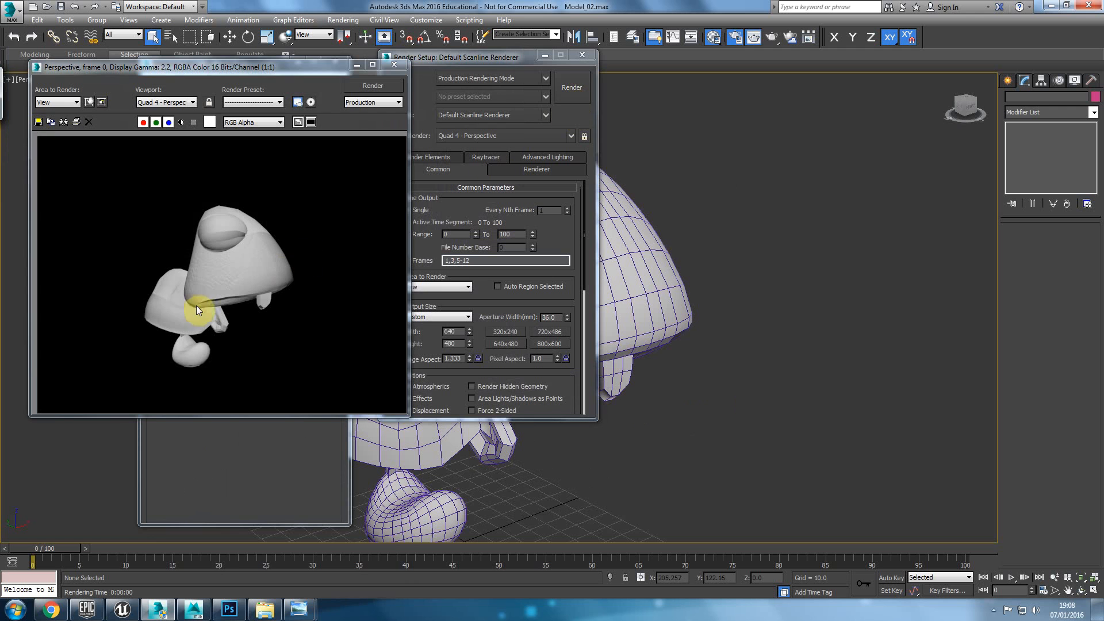
{"action": "left_click", "coordinate": [394, 64]}
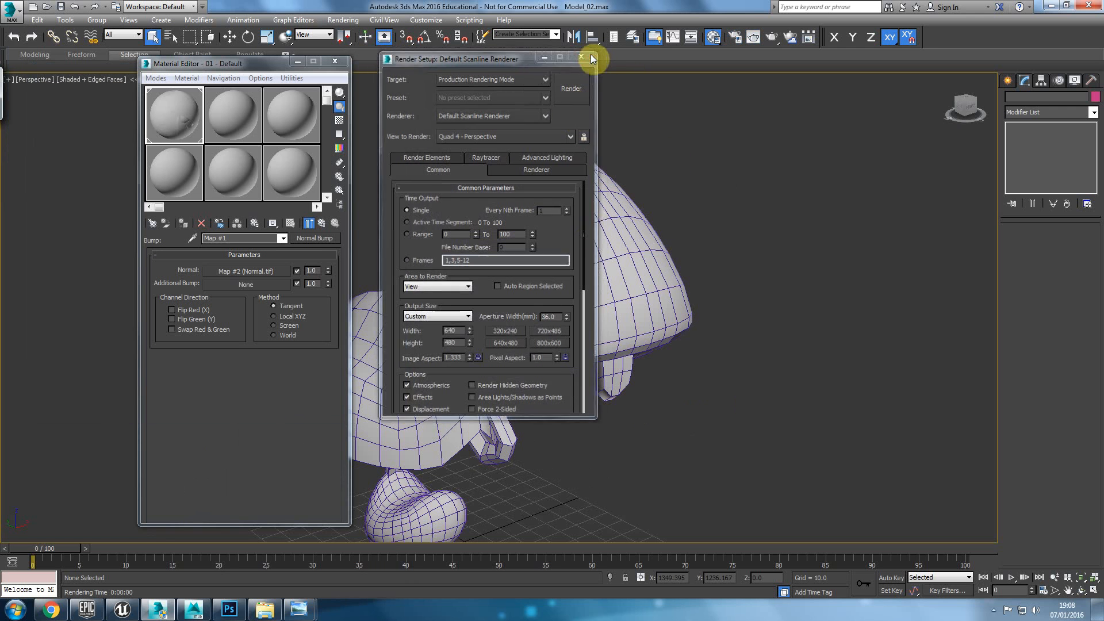
{"action": "left_click", "coordinate": [586, 54]}
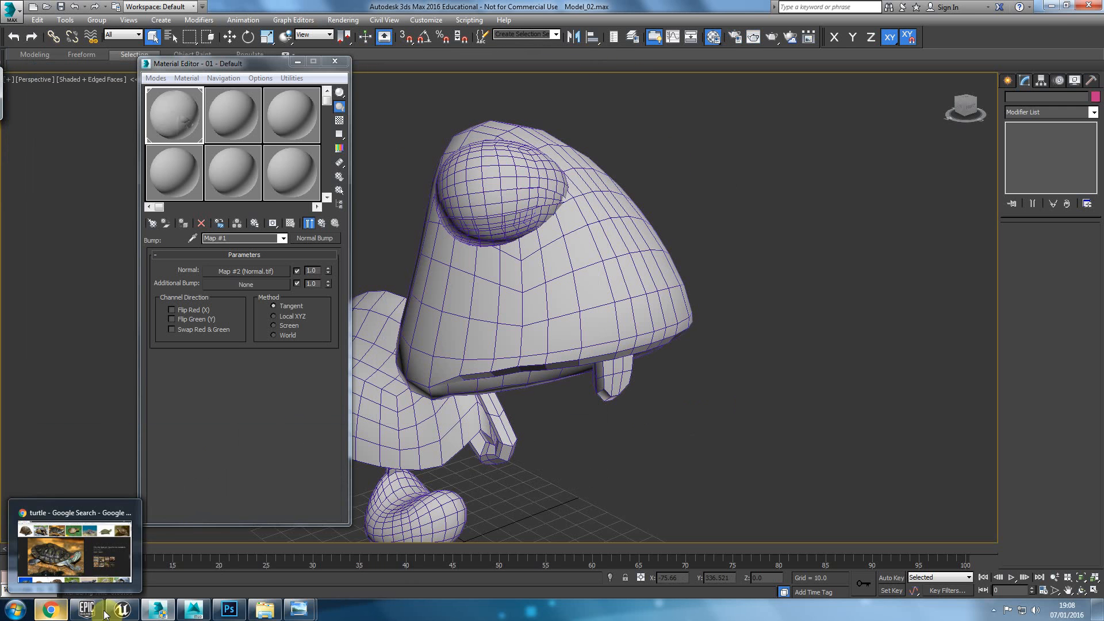
Step: Switch to the Unreal Editor and create a folder named TutChar inside the Ali content folder
{"action": "left_click", "coordinate": [122, 610]}
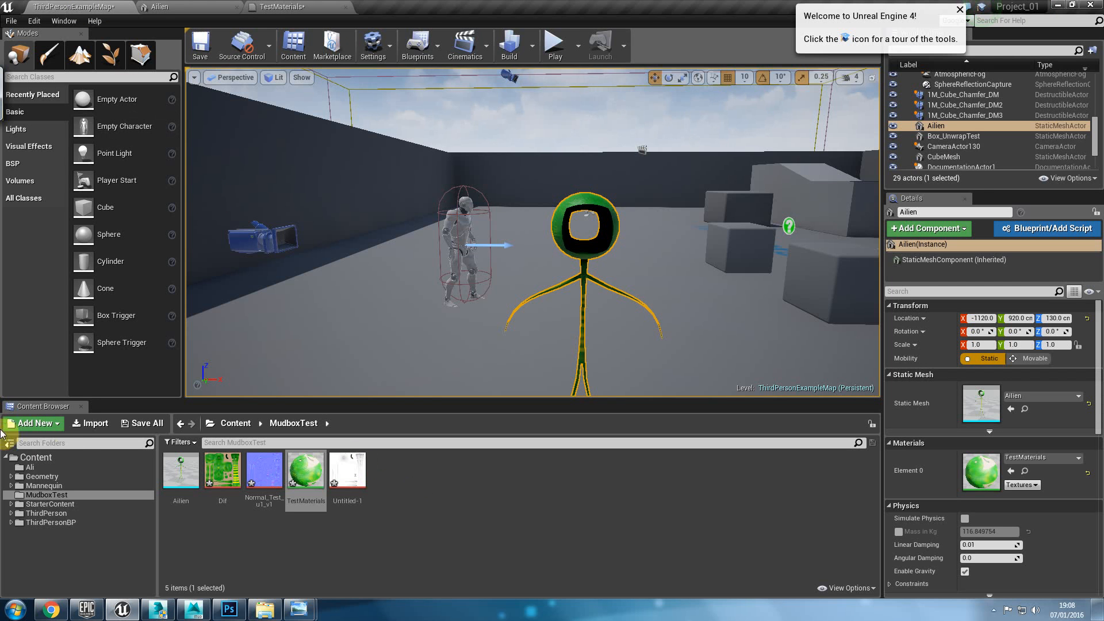
{"action": "left_click", "coordinate": [32, 467]}
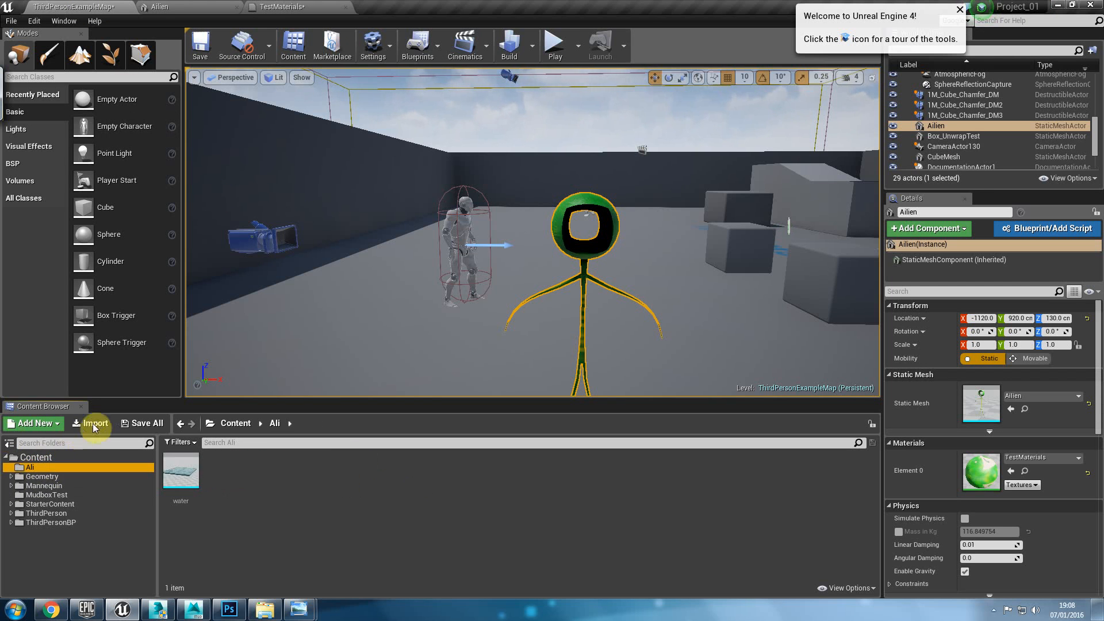
{"action": "left_click", "coordinate": [43, 420]}
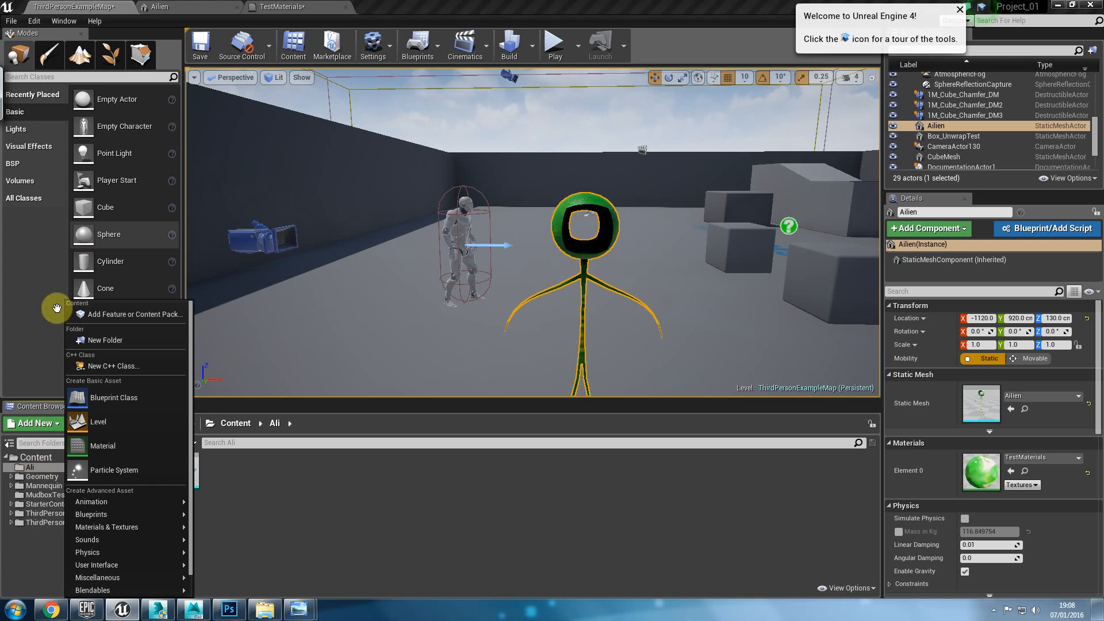
{"action": "left_click", "coordinate": [106, 339]}
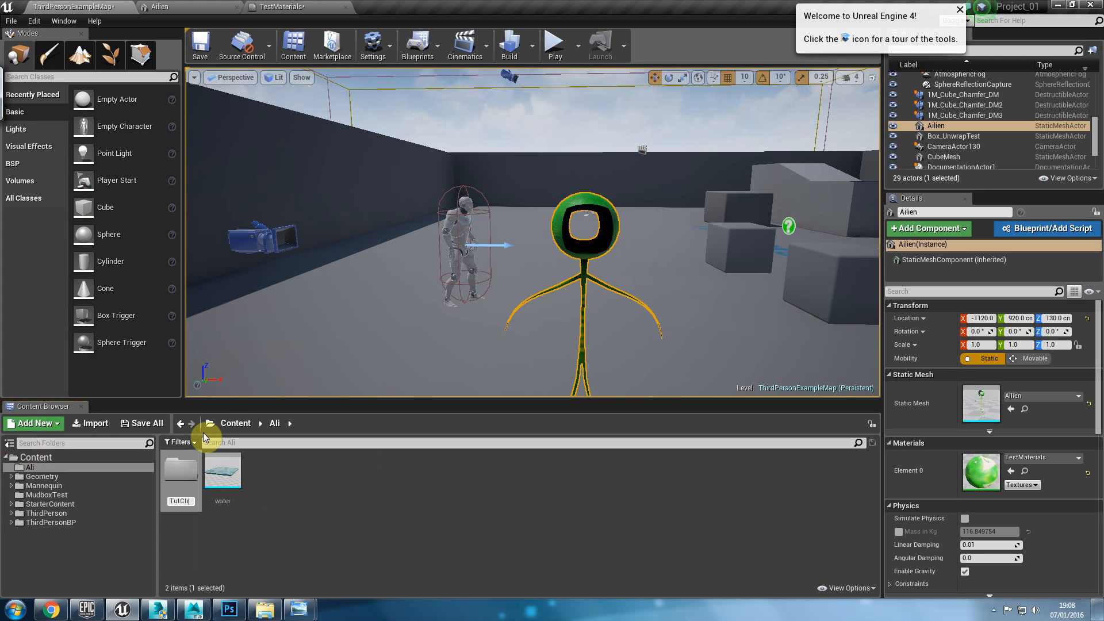
{"action": "type", "text": "TutChar"}
{"action": "key", "text": "Return"}
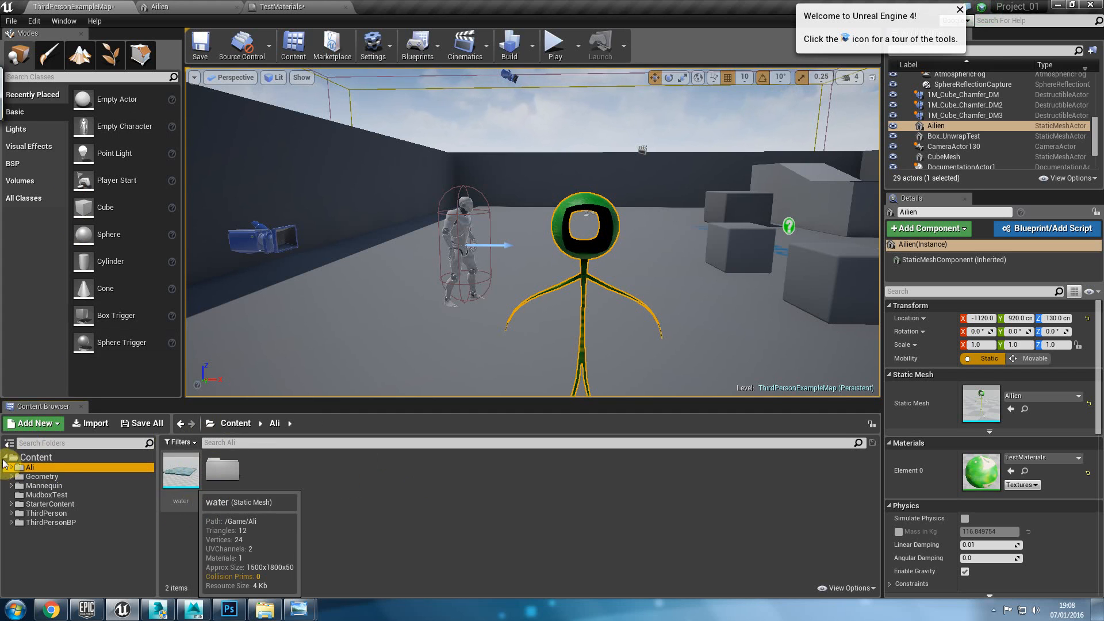
Step: Create a folder named TutChar directly under the root Content folder and open it
{"action": "left_click", "coordinate": [38, 458]}
{"action": "left_click", "coordinate": [35, 424]}
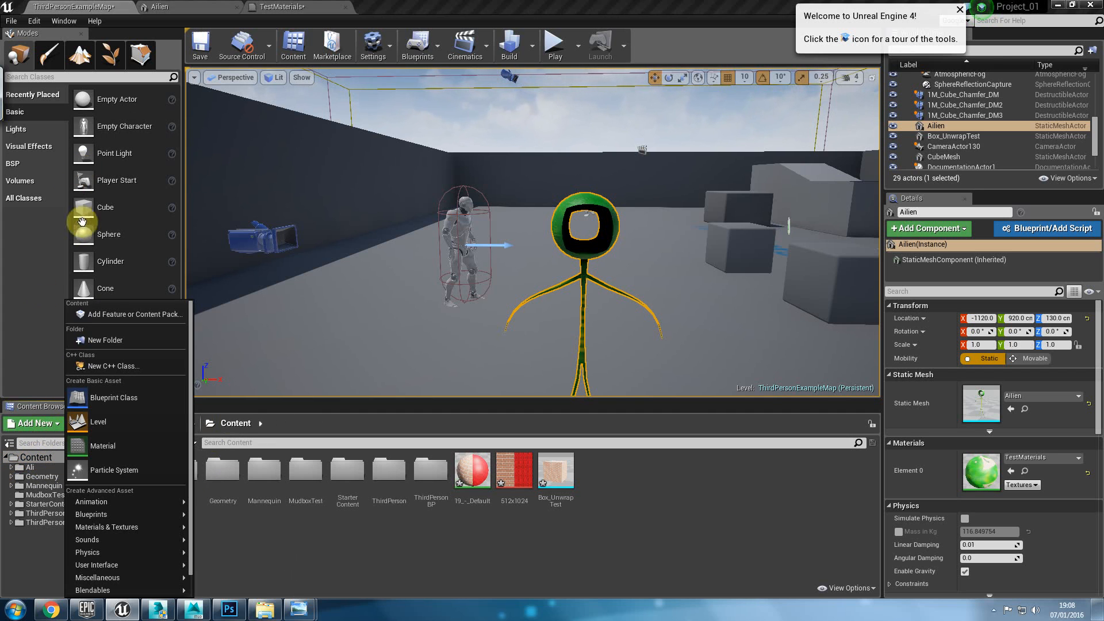
{"action": "left_click", "coordinate": [107, 340]}
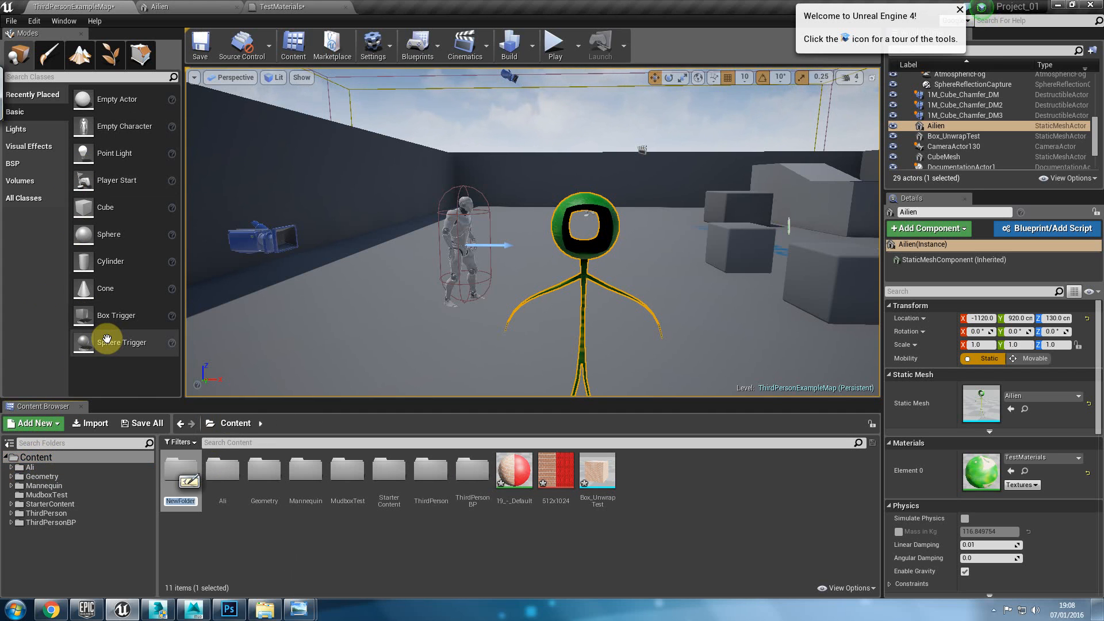
{"action": "type", "text": "TutChar"}
{"action": "key", "text": "Return"}
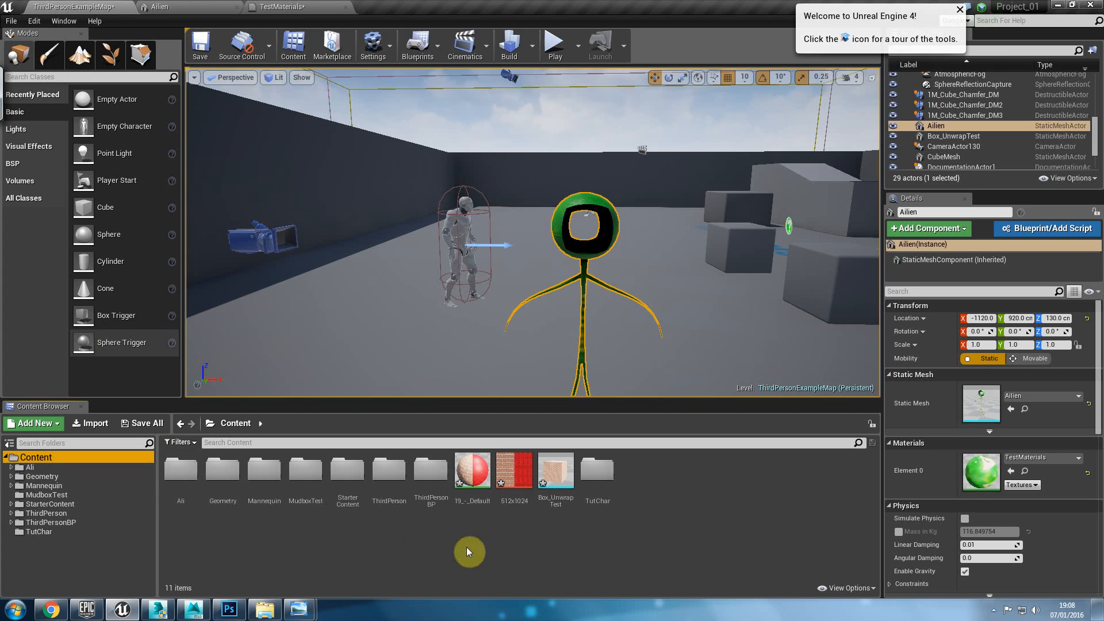
{"action": "double_click", "coordinate": [611, 478]}
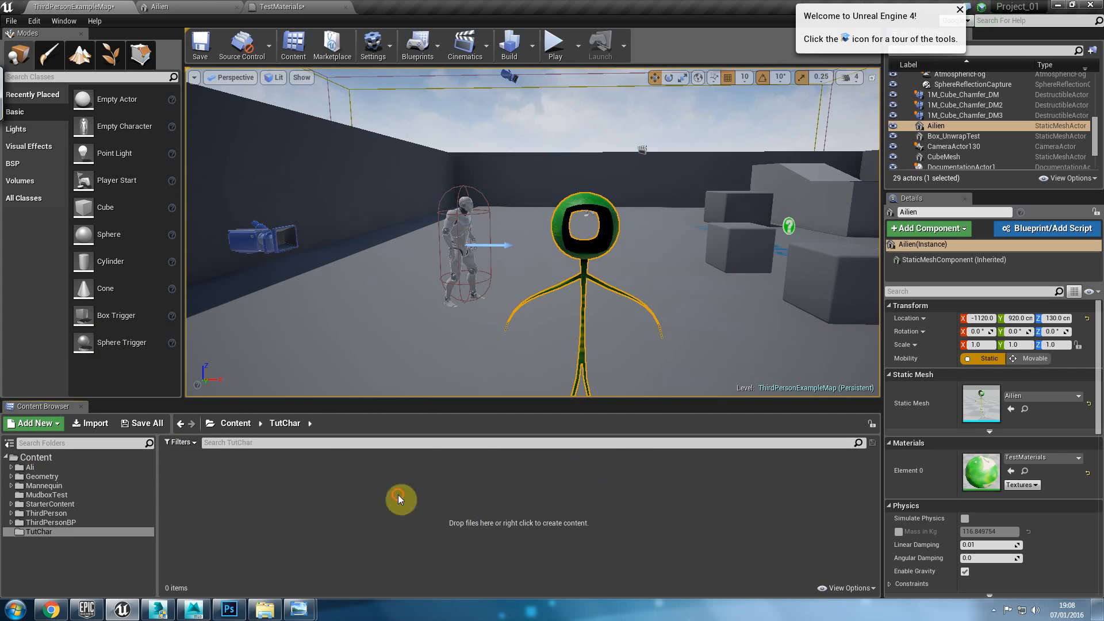
Step: Import FBX_Test.FBX from the Temp/CharTut folder into the TutChar content folder
{"action": "left_click", "coordinate": [91, 424]}
{"action": "left_click", "coordinate": [78, 26]}
{"action": "double_click", "coordinate": [141, 173]}
{"action": "double_click", "coordinate": [148, 118]}
{"action": "left_click", "coordinate": [598, 464]}
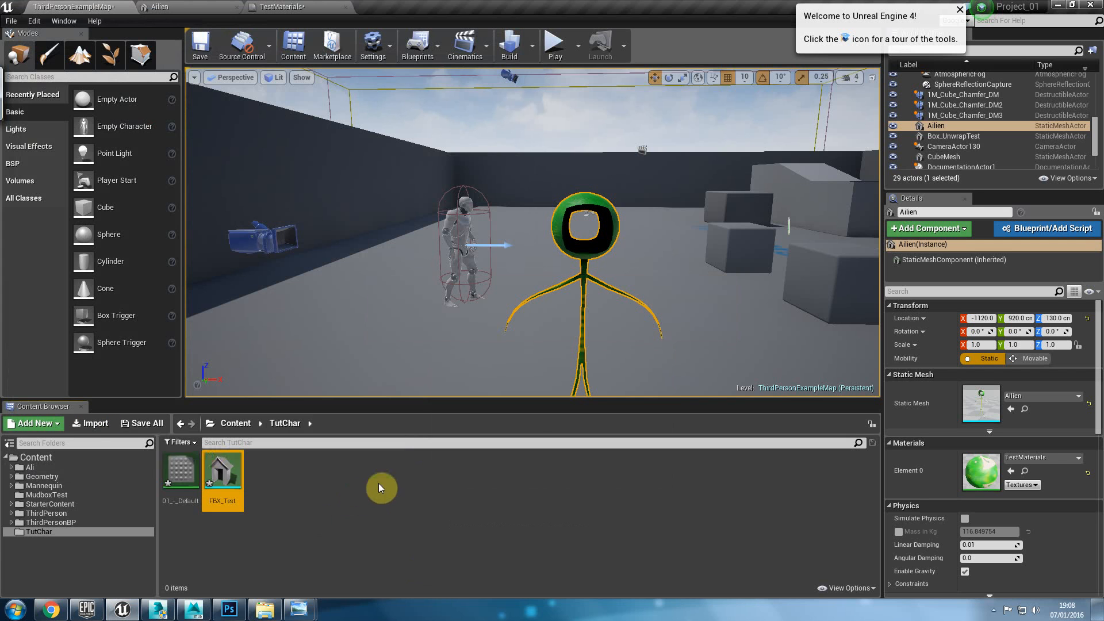
{"action": "left_click", "coordinate": [89, 429]}
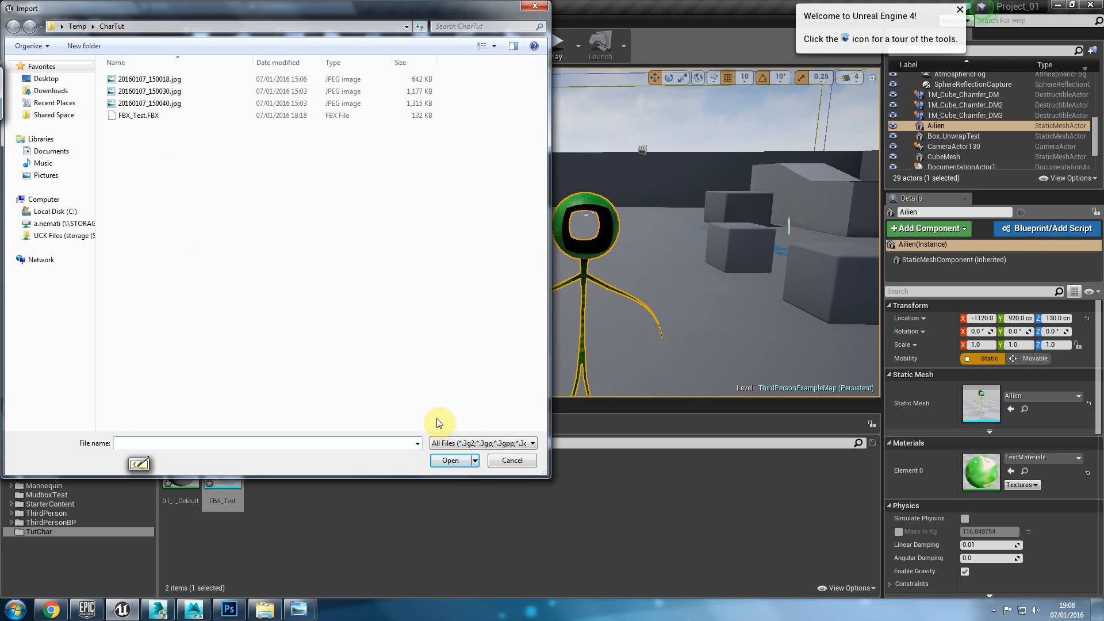
{"action": "left_click", "coordinate": [449, 447]}
{"action": "left_click", "coordinate": [264, 271]}
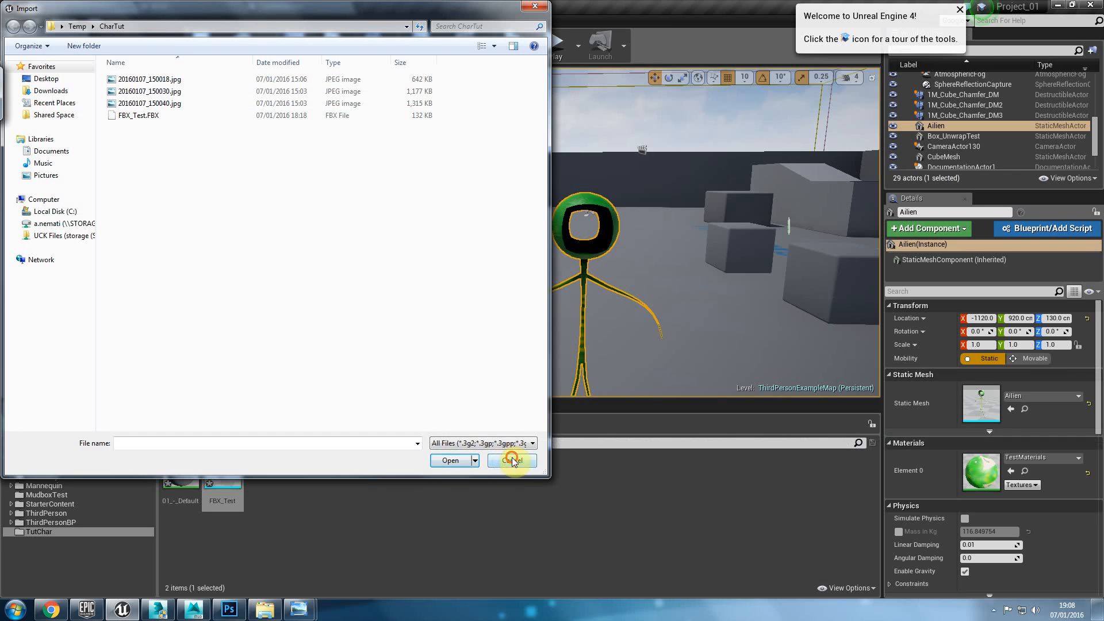
{"action": "left_click", "coordinate": [512, 460]}
Step: Switch to Photoshop and open Normal.tif from the Temp/CharTut folder
{"action": "left_click", "coordinate": [246, 603]}
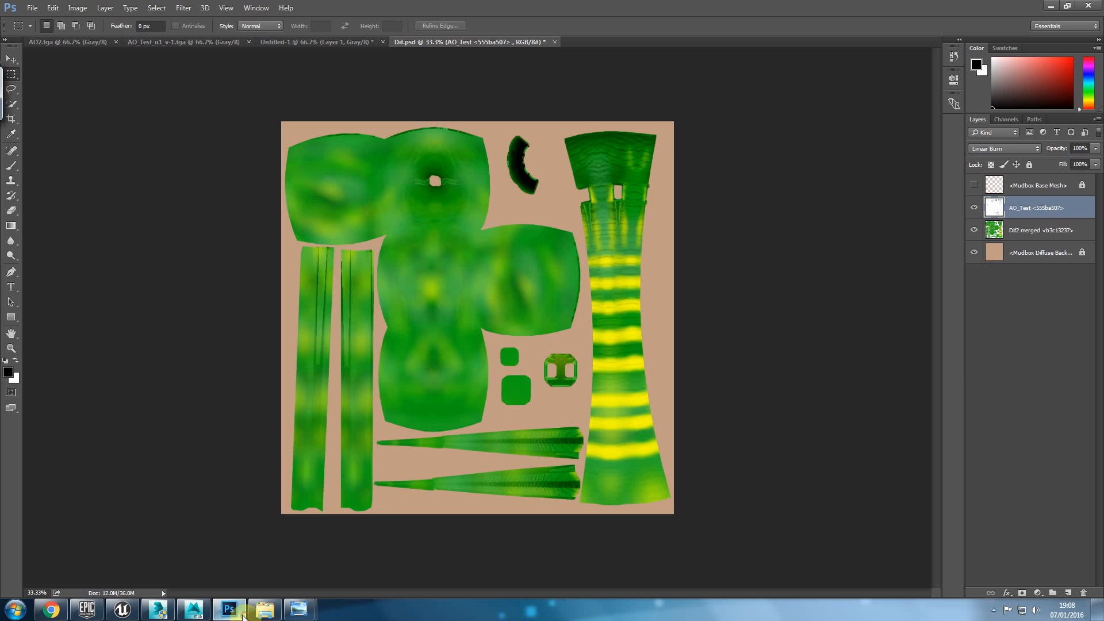
{"action": "left_click", "coordinate": [32, 9]}
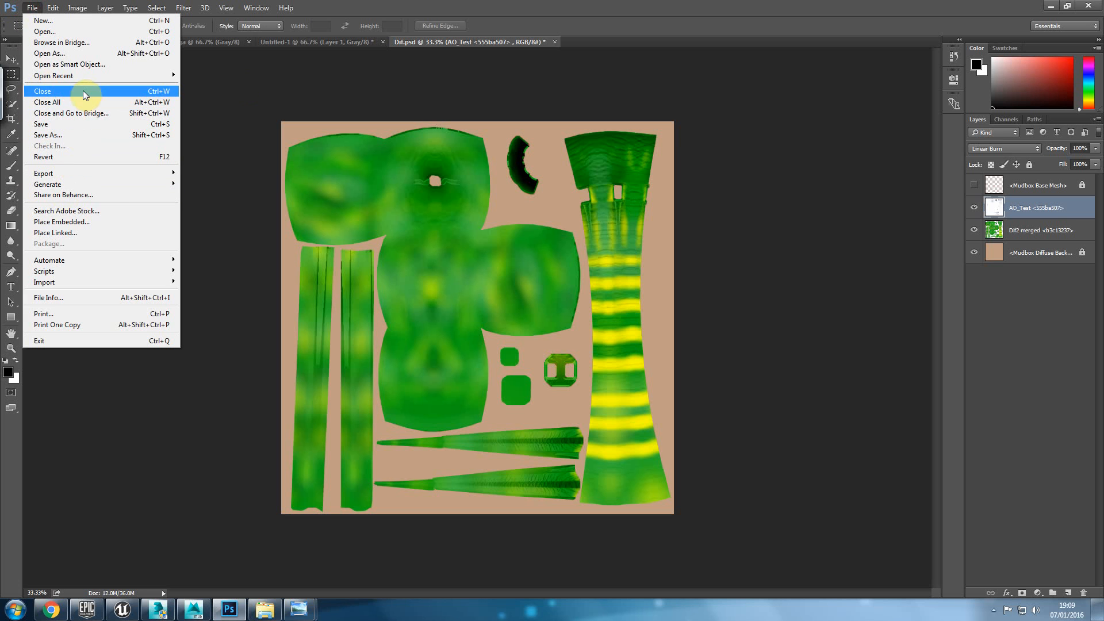
{"action": "left_click", "coordinate": [232, 235]}
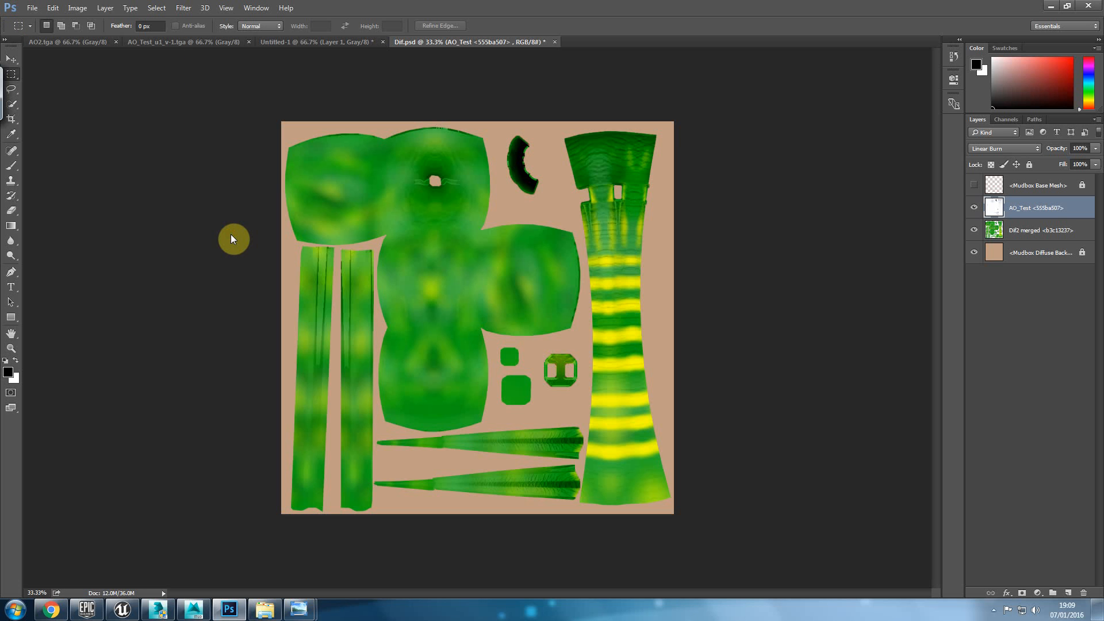
{"action": "key", "text": "ctrl+o"}
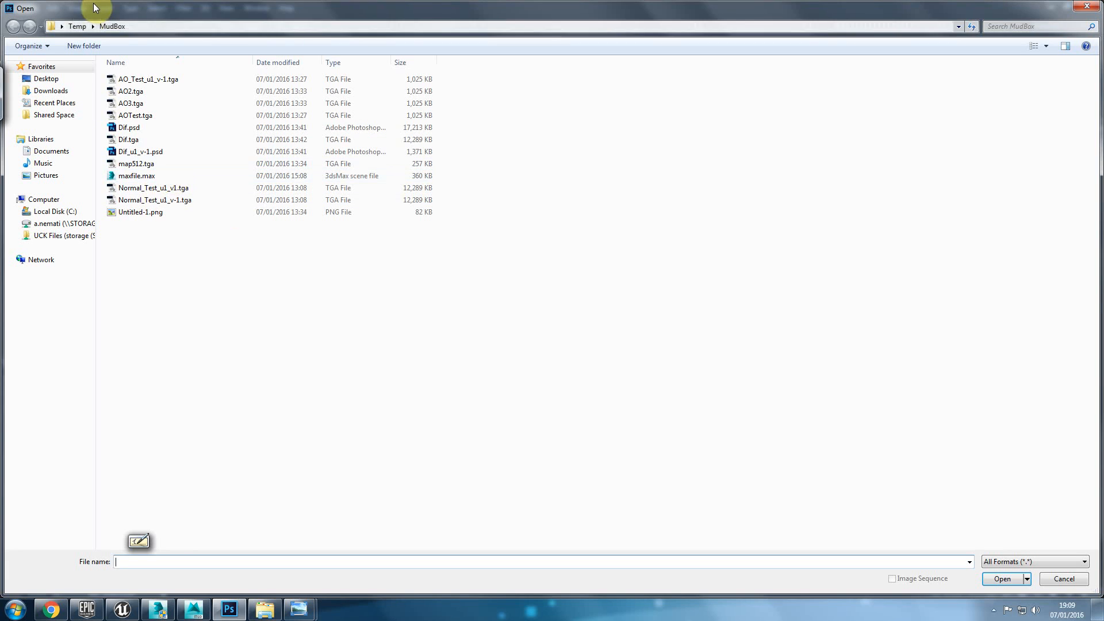
{"action": "left_click", "coordinate": [77, 26]}
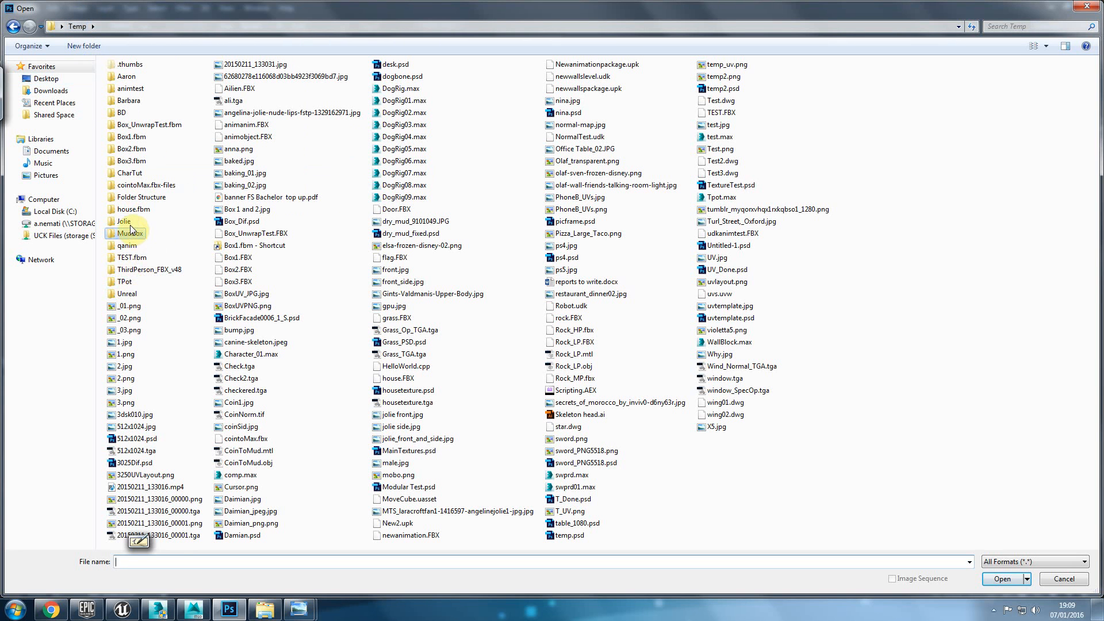
{"action": "double_click", "coordinate": [129, 173]}
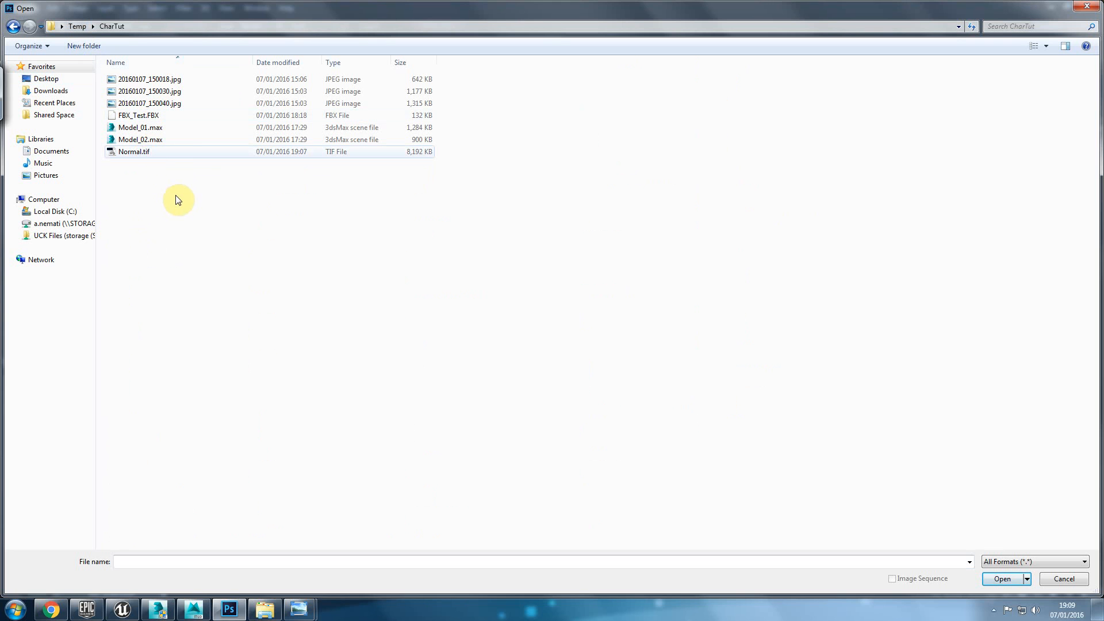
{"action": "double_click", "coordinate": [140, 151]}
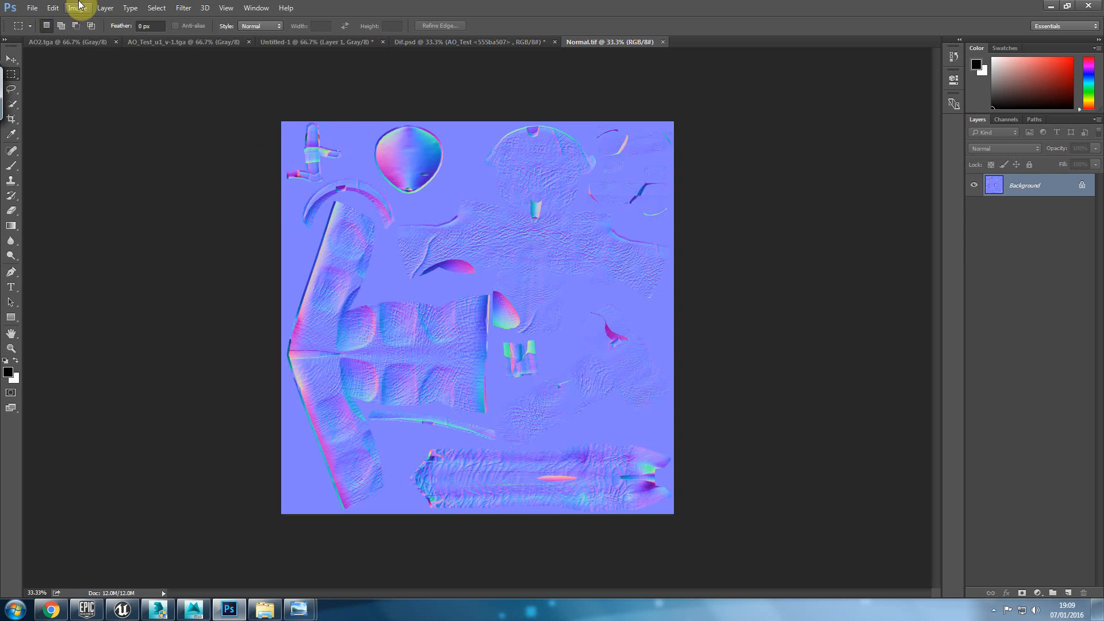
Step: Save the normal map as a Targa file named Normal.tga in the CharTut folder, accepting the Targa options
{"action": "left_click", "coordinate": [32, 8]}
{"action": "left_click", "coordinate": [54, 138]}
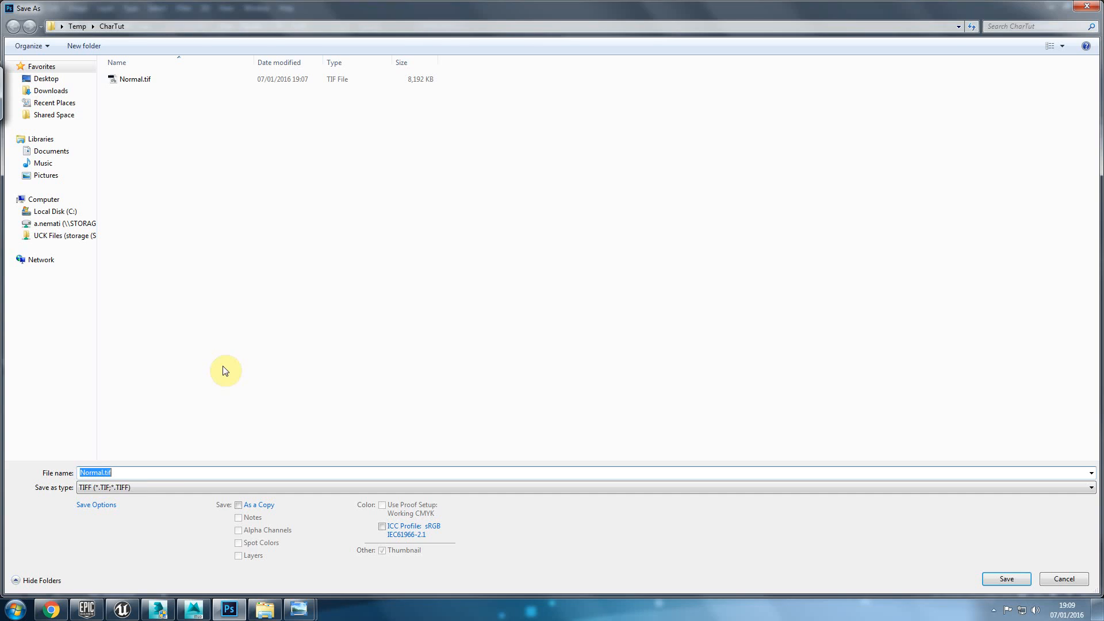
{"action": "left_click", "coordinate": [165, 486]}
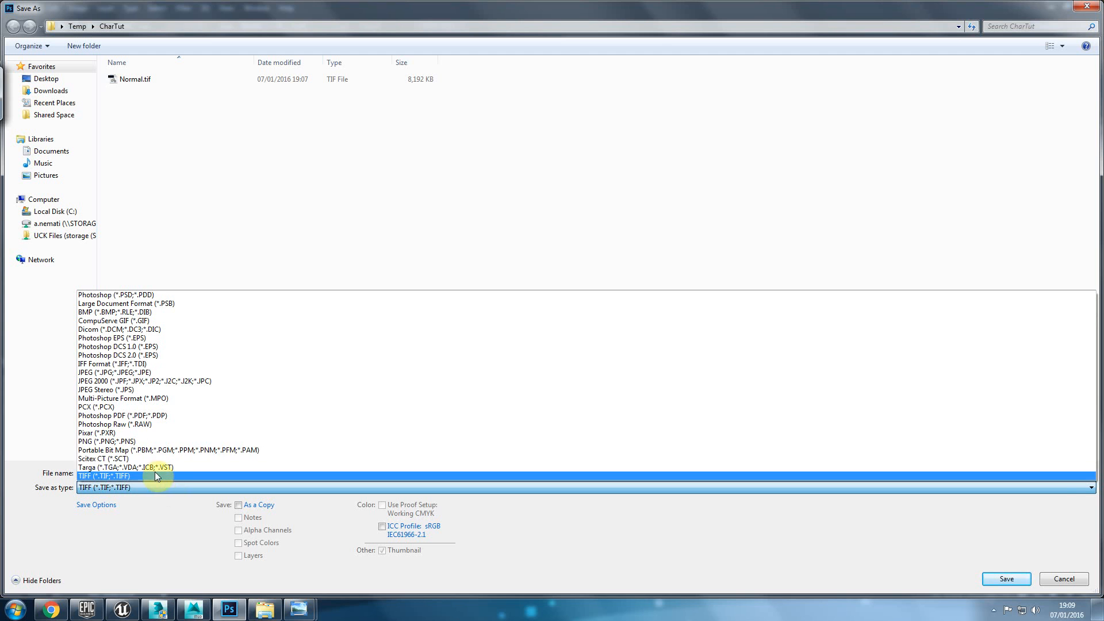
{"action": "left_click", "coordinate": [173, 468]}
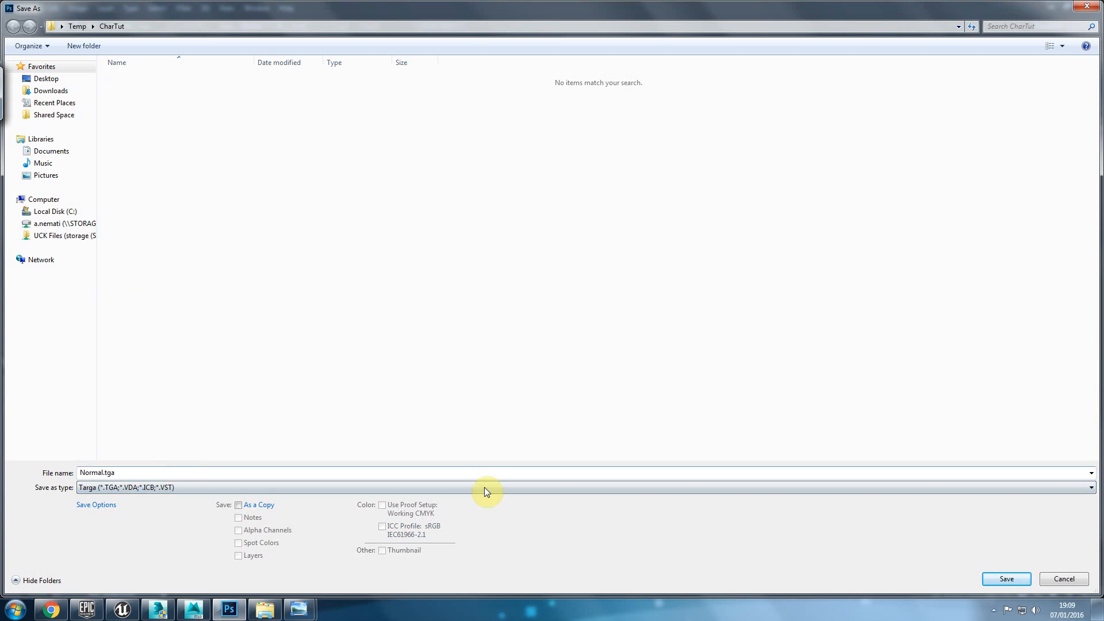
{"action": "left_click", "coordinate": [1007, 578]}
{"action": "left_click", "coordinate": [575, 203]}
Step: Switch back to the Unreal Editor and import Normal.tga from Temp/CharTut into the TutChar content folder
{"action": "left_click", "coordinate": [123, 609]}
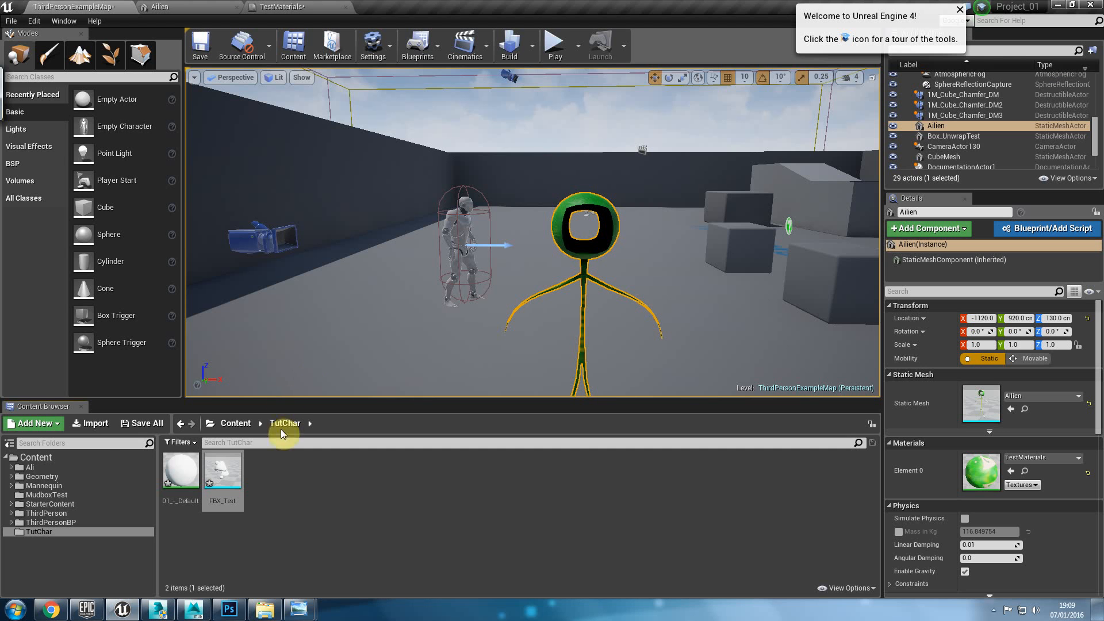
{"action": "left_click", "coordinate": [92, 422]}
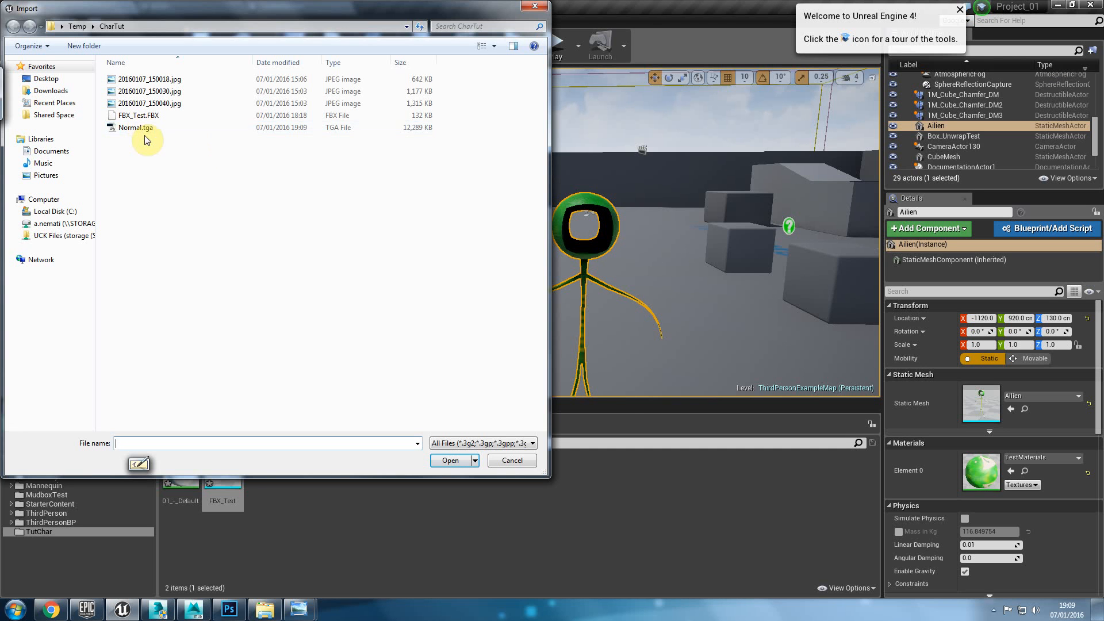
{"action": "double_click", "coordinate": [145, 130]}
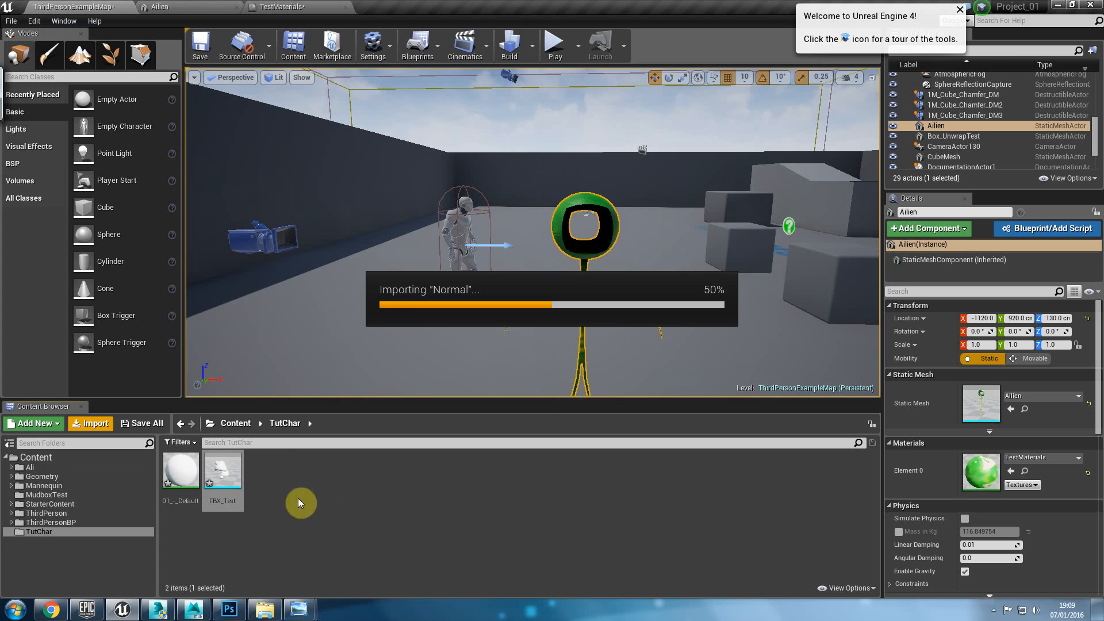
Step: Create a material named CharMat in the TutChar folder and open it for editing
{"action": "right_click", "coordinate": [395, 493]}
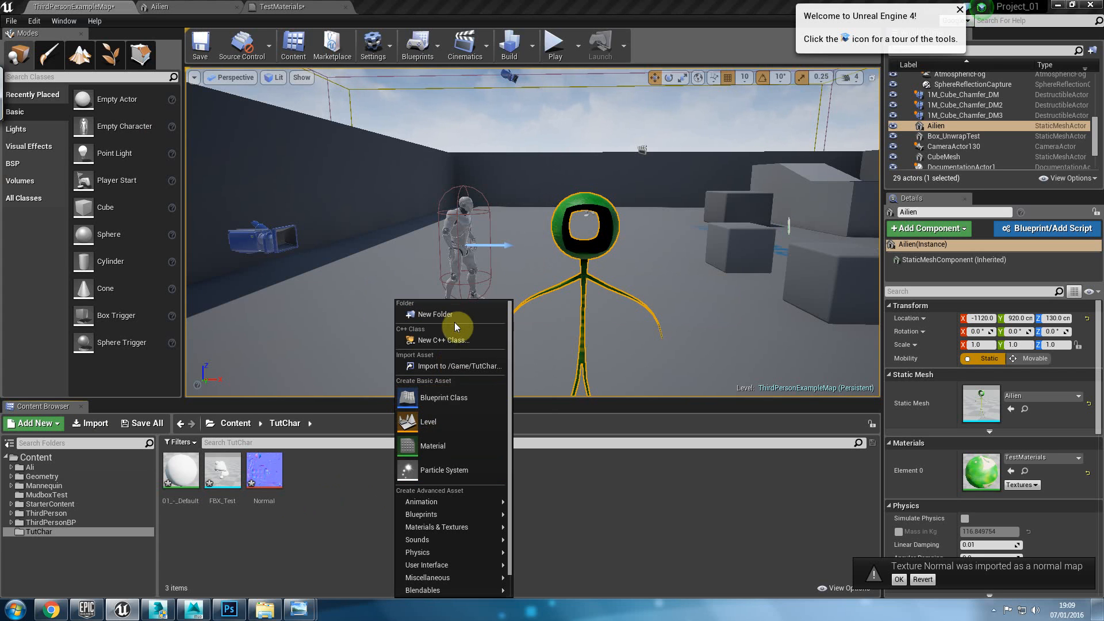
{"action": "left_click", "coordinate": [443, 446]}
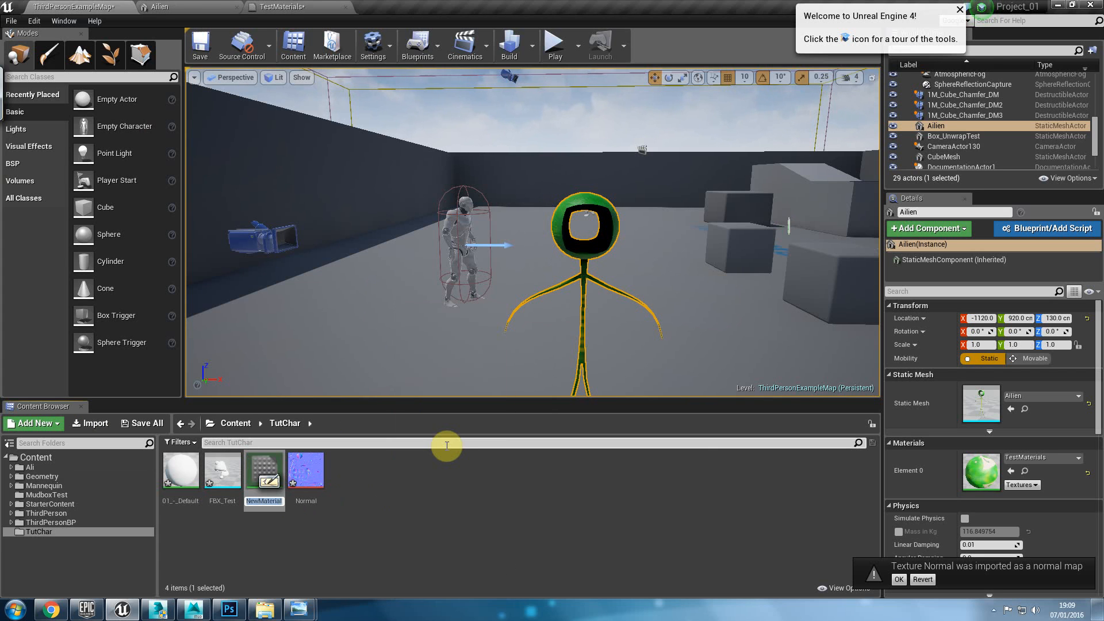
{"action": "type", "text": "CharMat"}
{"action": "key", "text": "Return"}
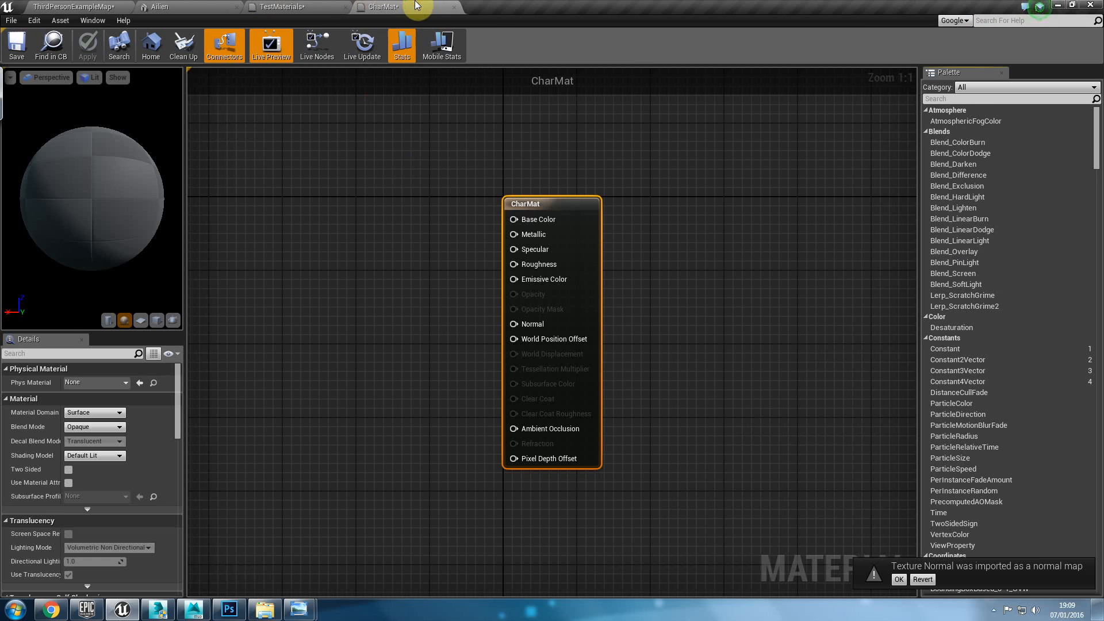
Step: Add the Normal texture to the CharMat graph as a texture sample feeding the Normal input, and save the material
{"action": "left_click_drag", "start_coordinate": [415, 4], "coordinate": [579, 107]}
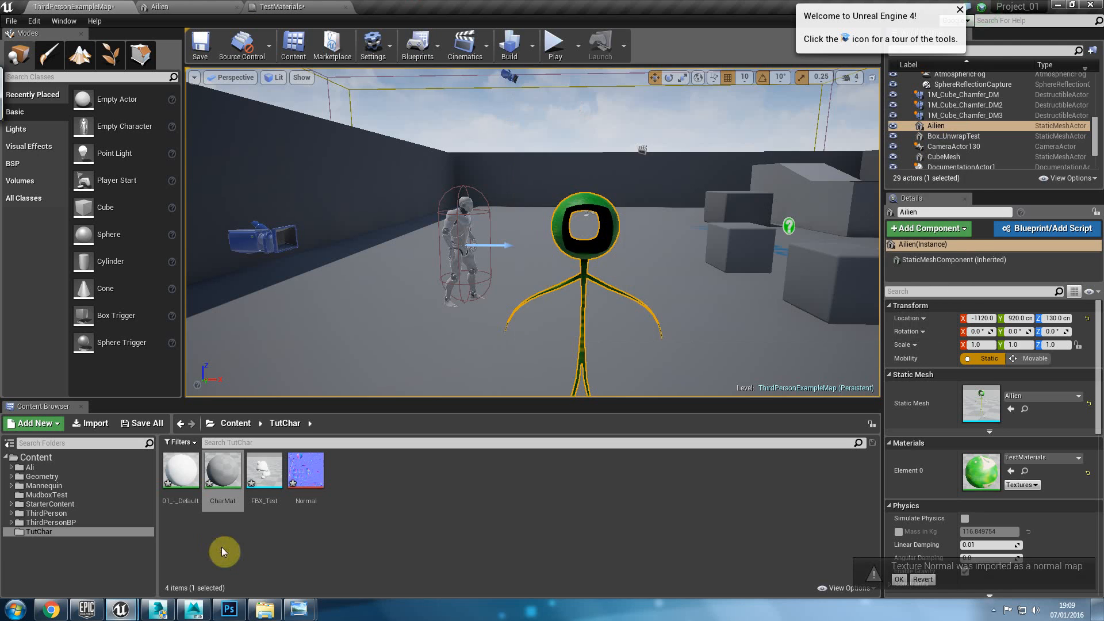
{"action": "left_click_drag", "start_coordinate": [306, 470], "coordinate": [727, 278]}
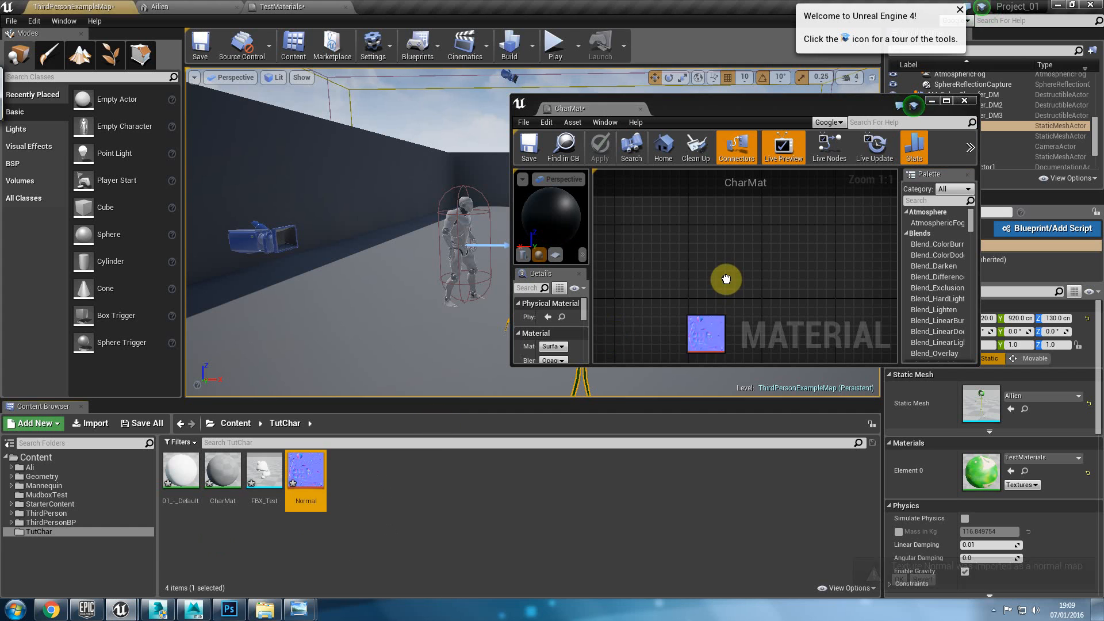
{"action": "left_click", "coordinate": [687, 107]}
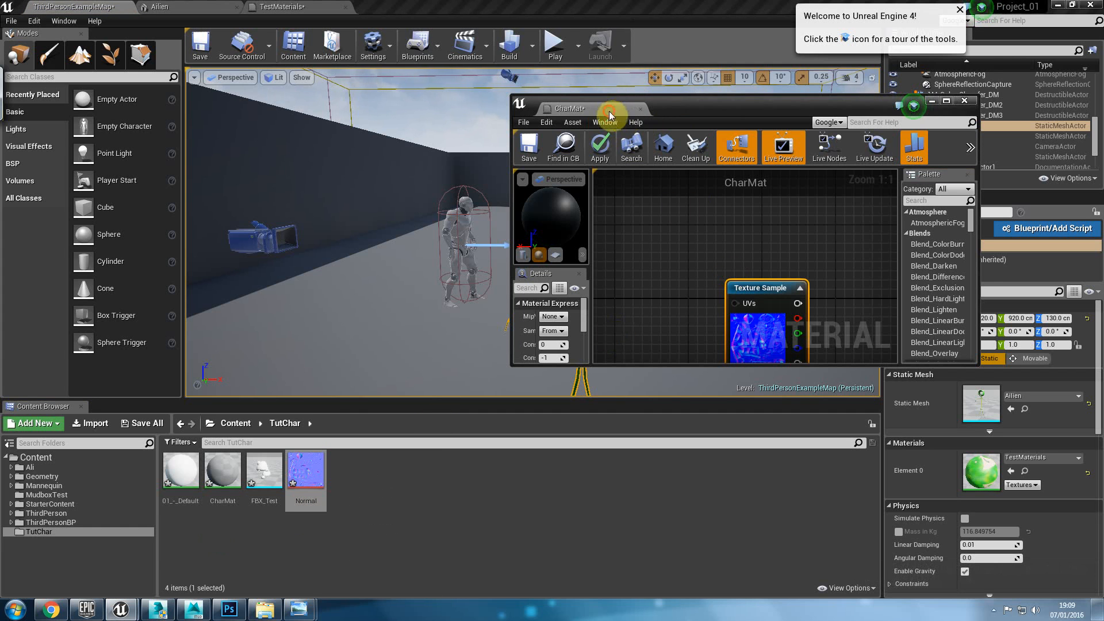
{"action": "left_click_drag", "start_coordinate": [610, 111], "coordinate": [602, 5]}
{"action": "left_click_drag", "start_coordinate": [381, 189], "coordinate": [515, 325]}
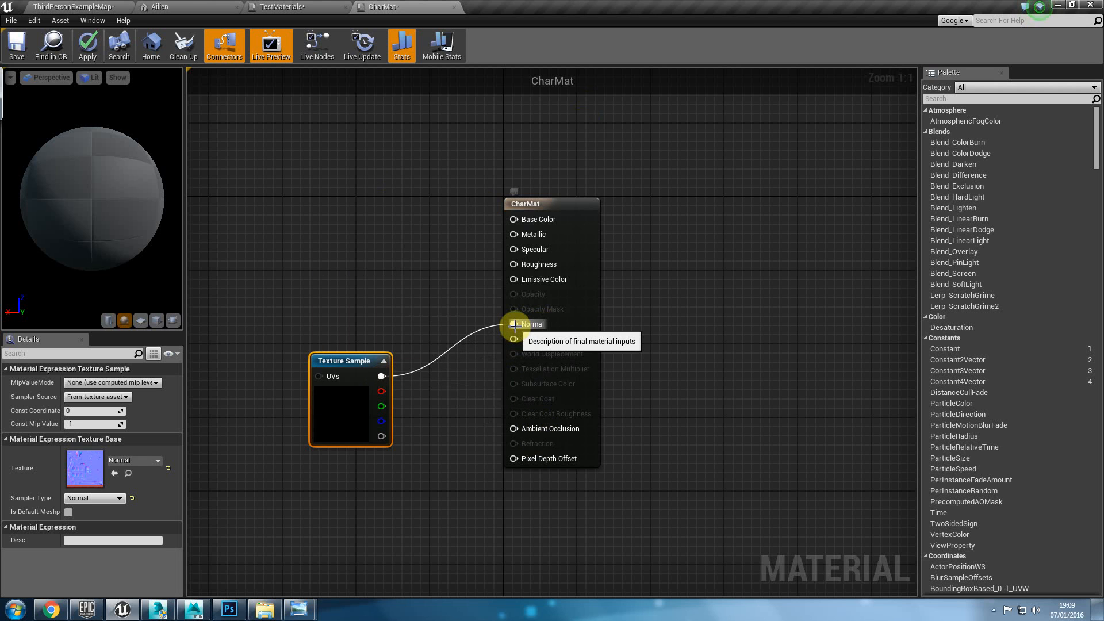
{"action": "left_click", "coordinate": [15, 47]}
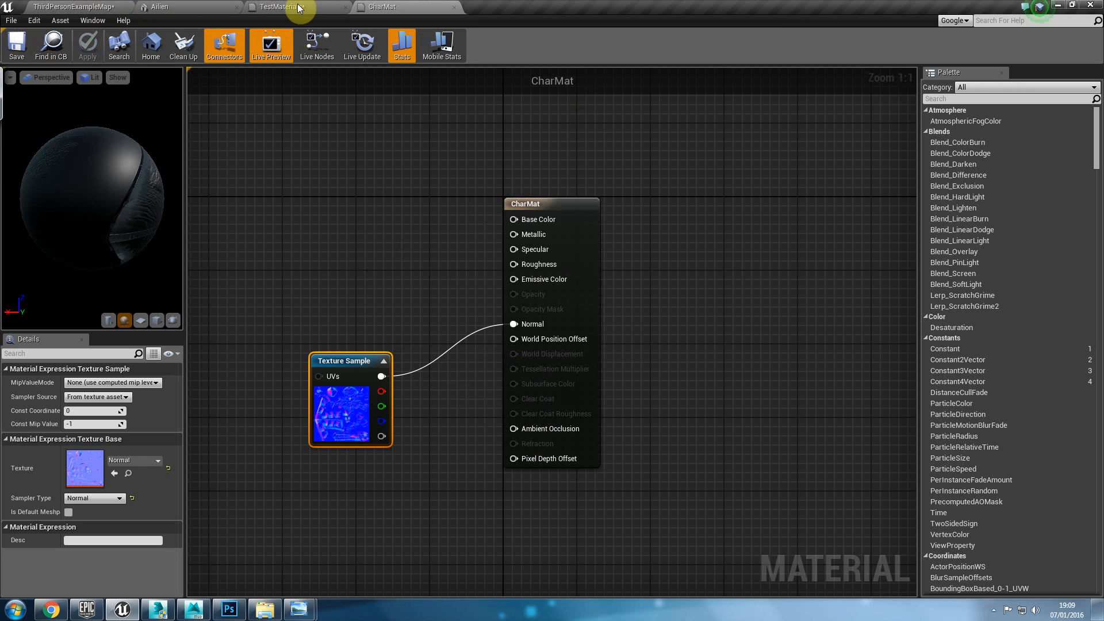
Step: Open the FBX_Test static mesh, assign the CharMat material to Element 0, and inspect the surface detail
{"action": "left_click", "coordinate": [115, 6]}
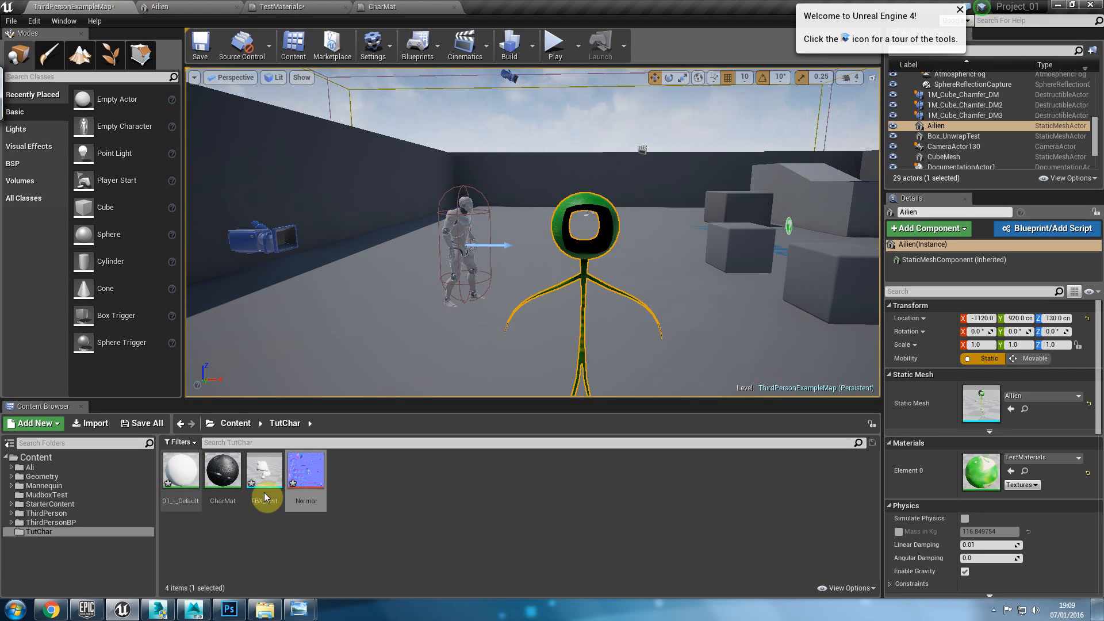
{"action": "double_click", "coordinate": [268, 474]}
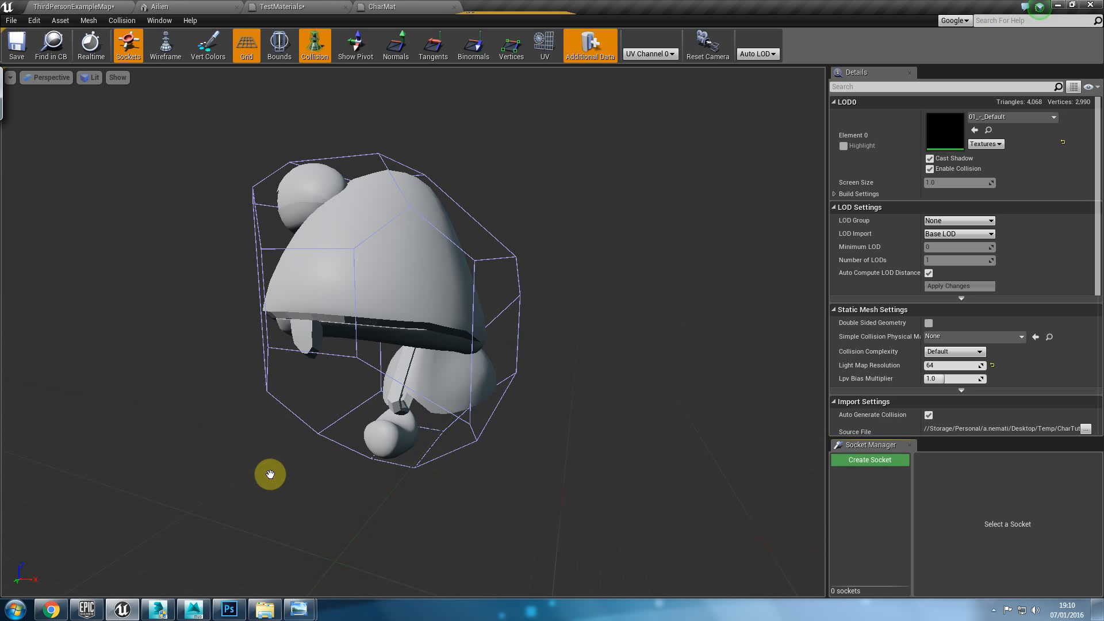
{"action": "left_click", "coordinate": [995, 119]}
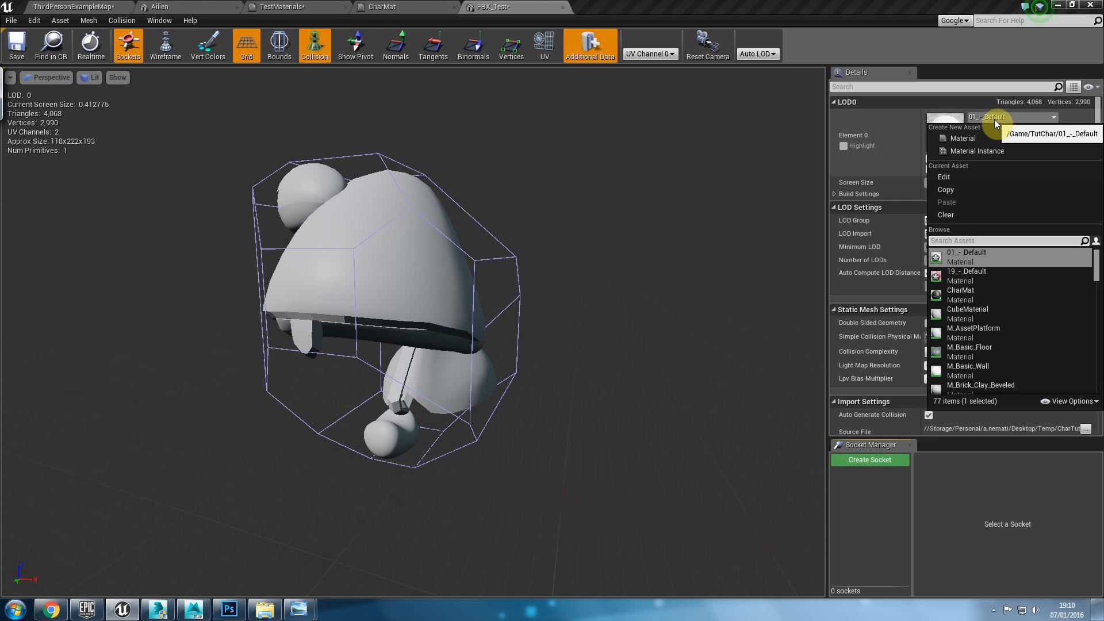
{"action": "type", "text": "char"}
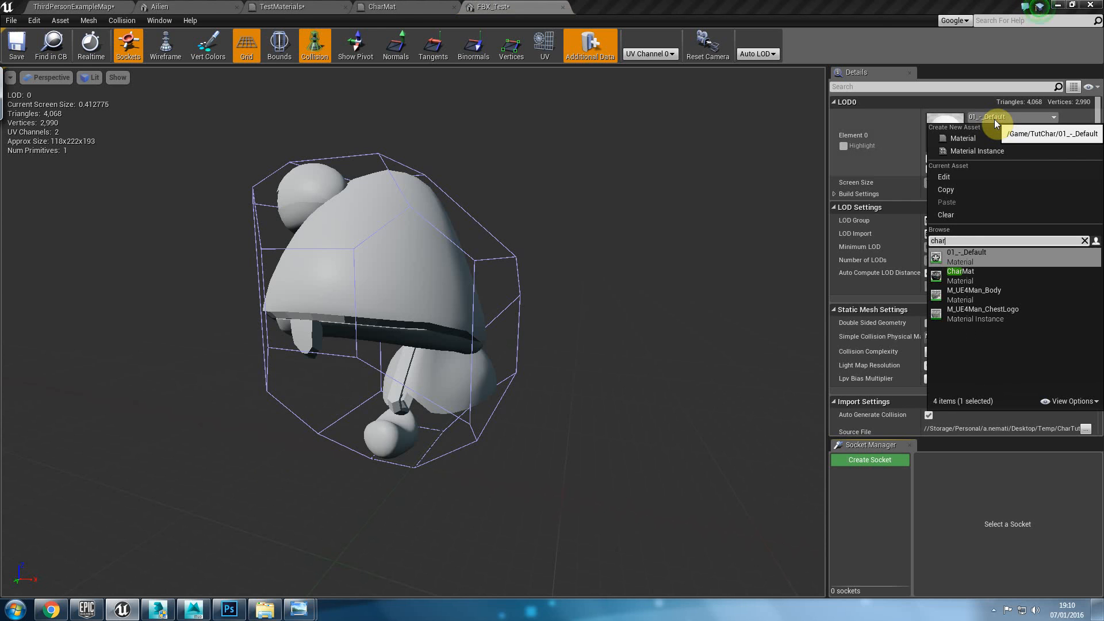
{"action": "left_click", "coordinate": [998, 278]}
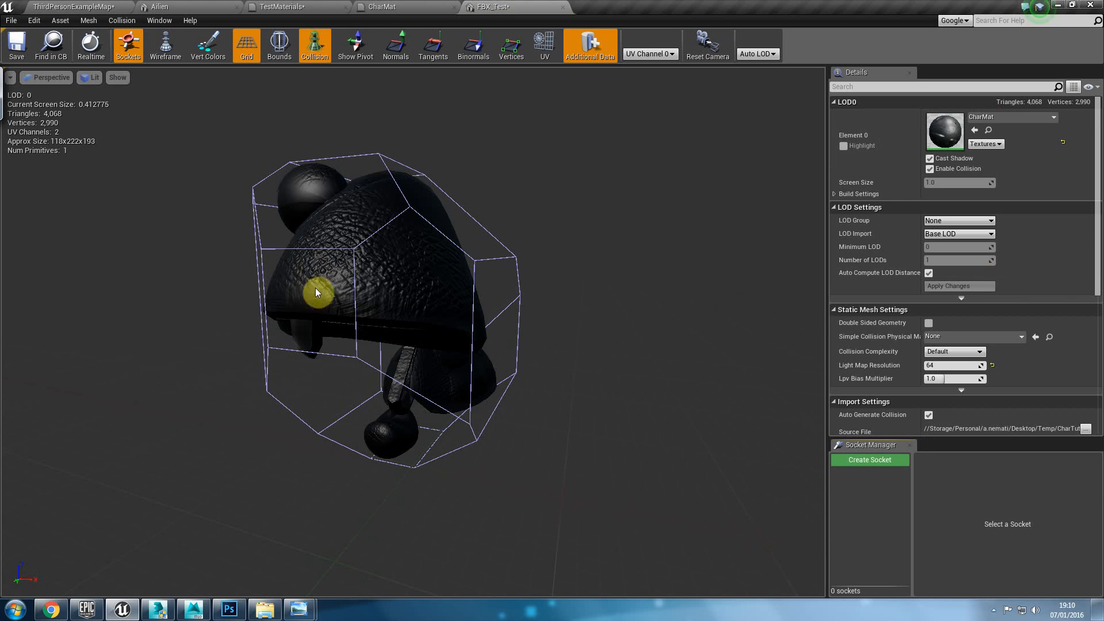
{"action": "mouse_move", "coordinate": [305, 401]}
{"action": "left_mouse_down"}
{"action": "mouse_move", "coordinate": [115, 403]}
{"action": "mouse_move", "coordinate": [322, 402]}
{"action": "left_mouse_up"}
{"action": "right_click_drag", "start_coordinate": [322, 402], "coordinate": [400, 374]}
{"action": "right_click_drag", "start_coordinate": [494, 503], "coordinate": [448, 503]}
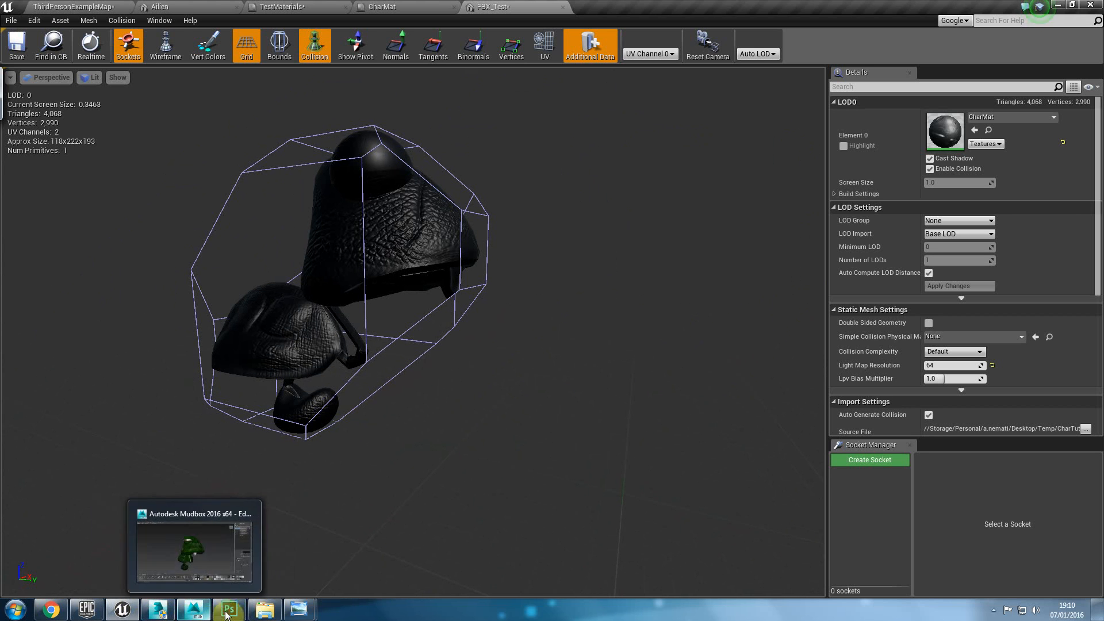
Step: Switch to Mudbox, dismiss the map extraction results, and merge the visible diffuse paint layers into one
{"action": "left_click", "coordinate": [195, 609]}
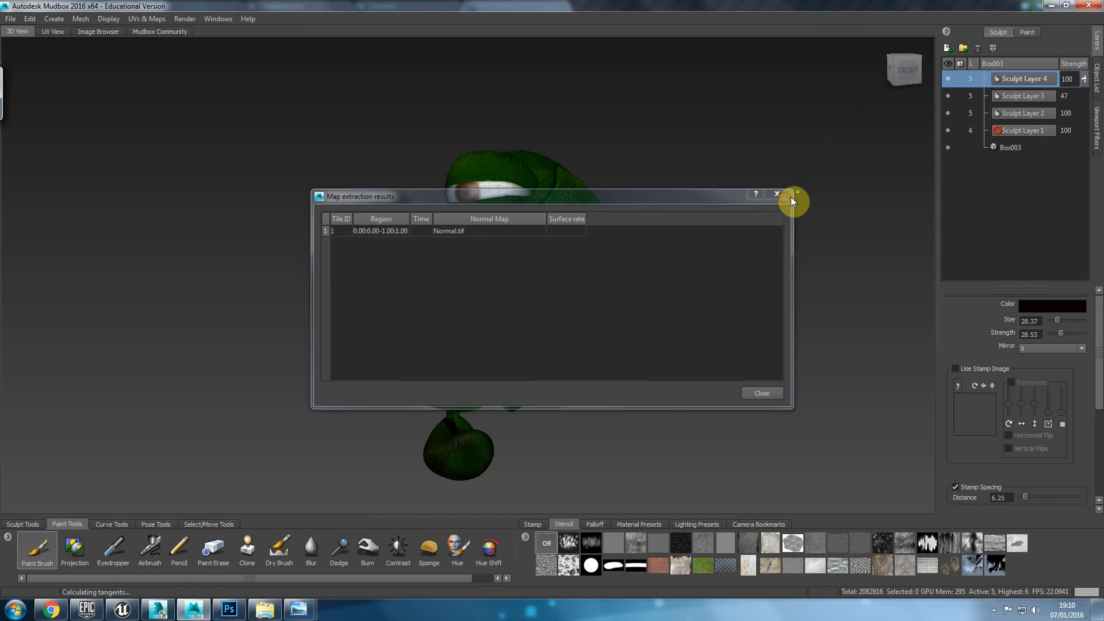
{"action": "left_click", "coordinate": [779, 194]}
{"action": "left_click", "coordinate": [1027, 32]}
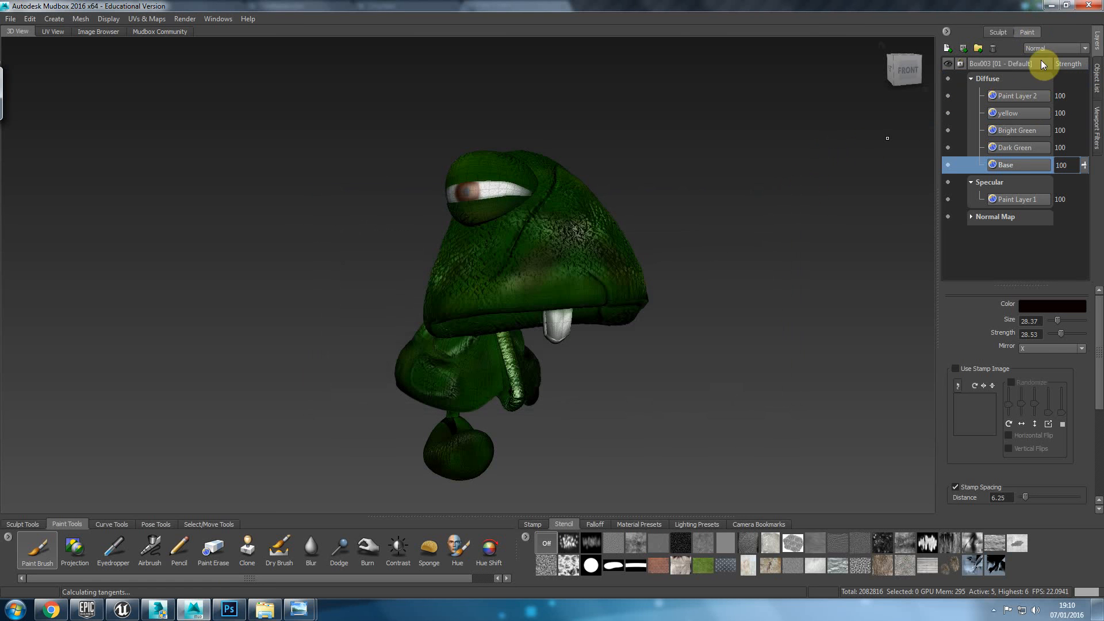
{"action": "right_click", "coordinate": [1031, 96]}
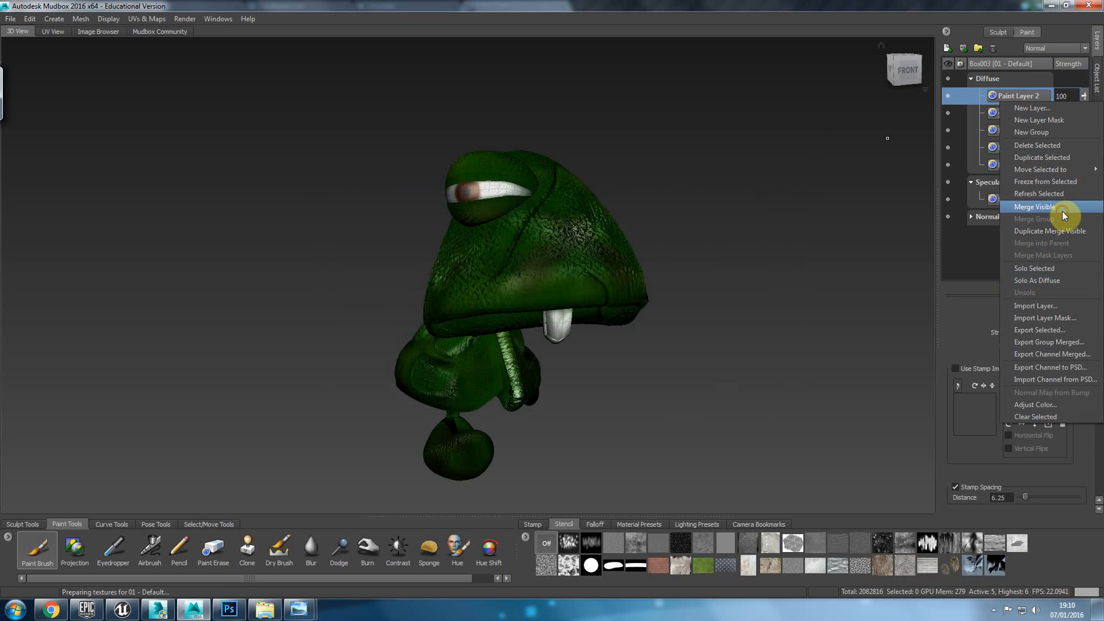
{"action": "left_click", "coordinate": [1002, 67]}
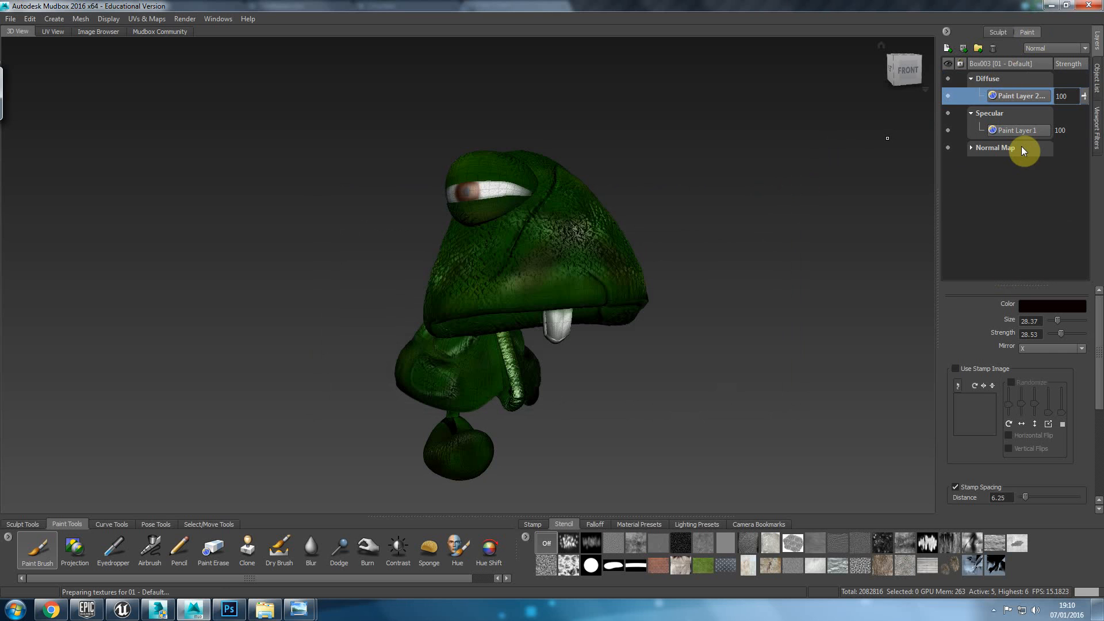
Step: Export the merged diffuse channel to PSD as Dif.psd in the Temp/CharTut folder
{"action": "right_click", "coordinate": [1018, 95]}
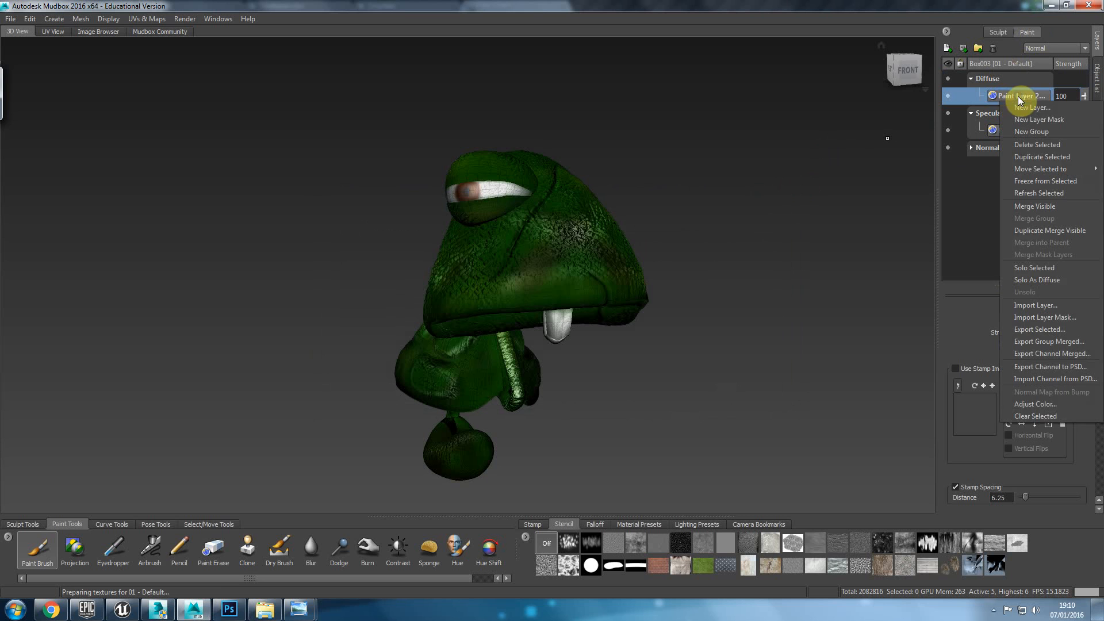
{"action": "left_click", "coordinate": [1067, 368]}
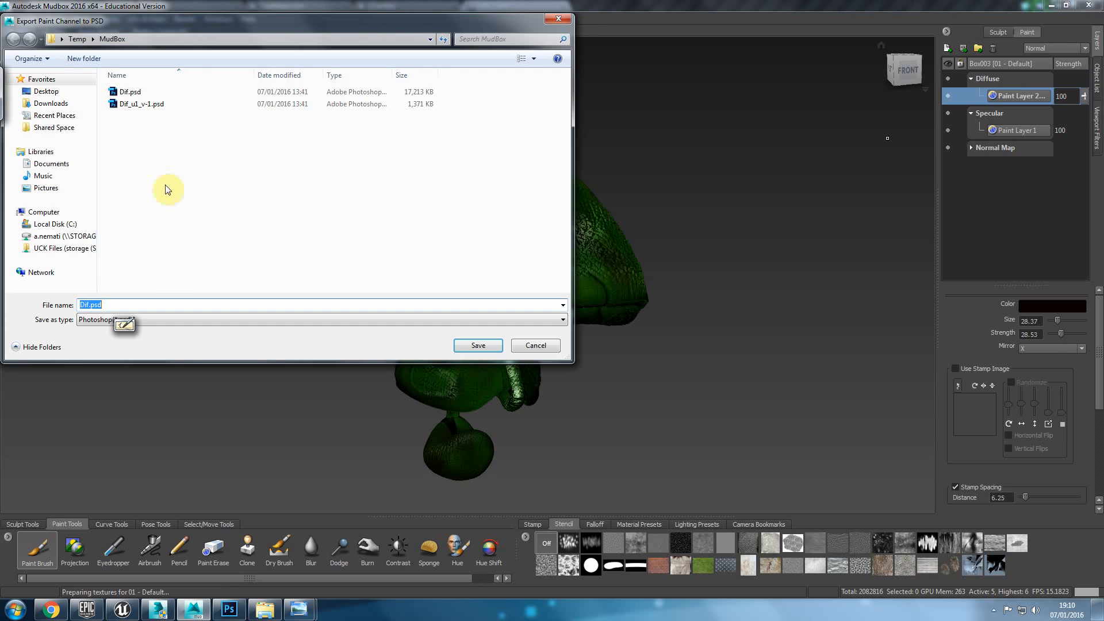
{"action": "left_click", "coordinate": [77, 38]}
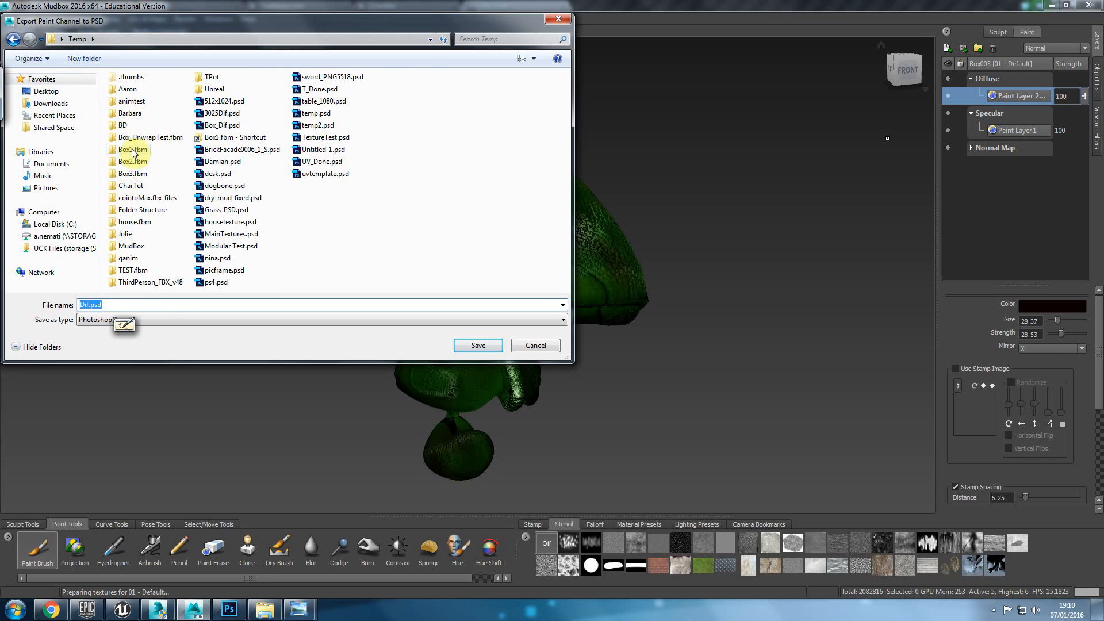
{"action": "double_click", "coordinate": [133, 186]}
{"action": "left_click", "coordinate": [482, 346]}
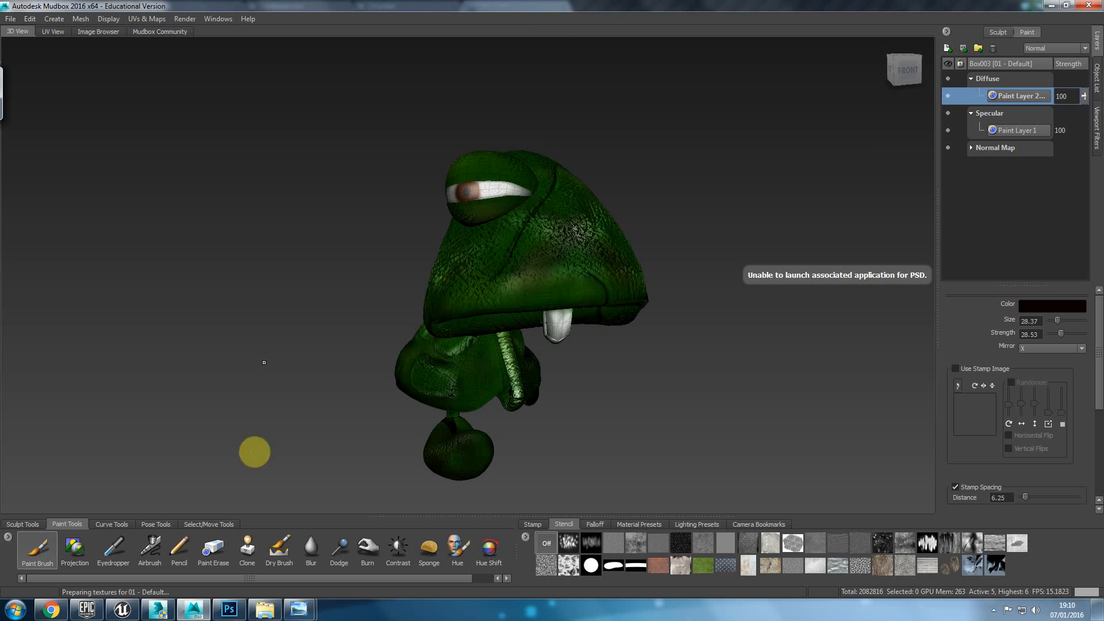
{"action": "left_click", "coordinate": [229, 609]}
{"action": "left_click", "coordinate": [30, 10]}
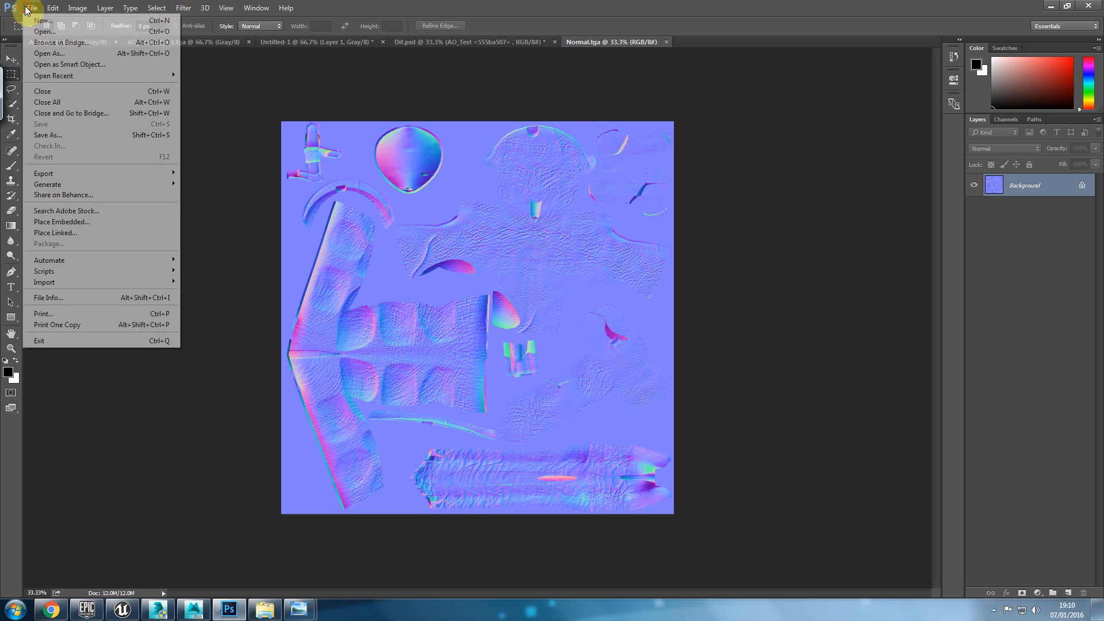
{"action": "left_click", "coordinate": [350, 8]}
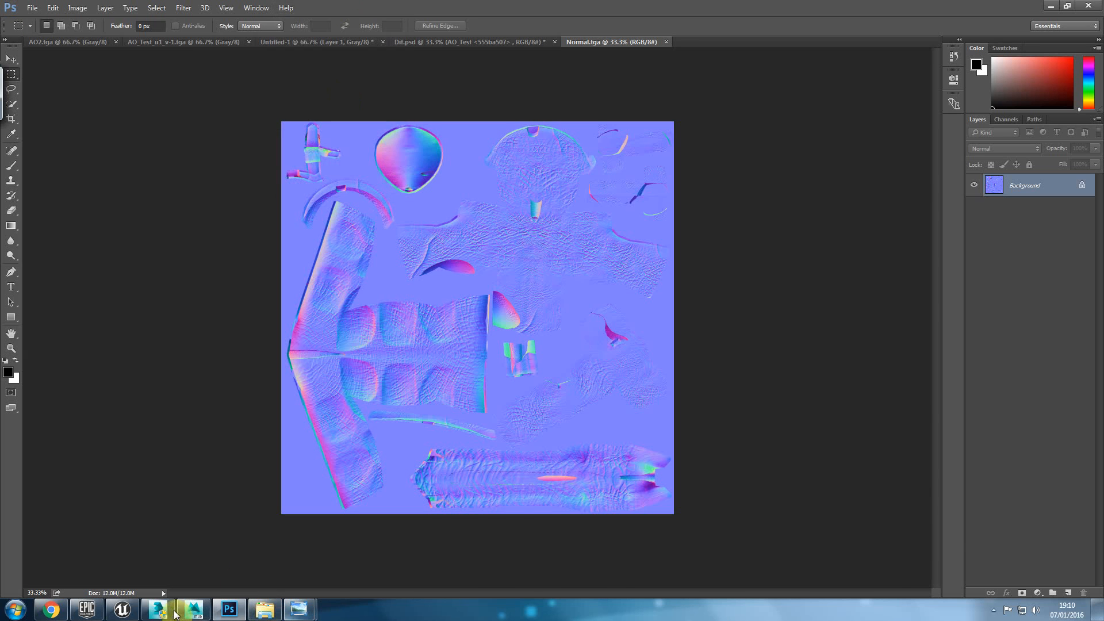
{"action": "left_click", "coordinate": [194, 609]}
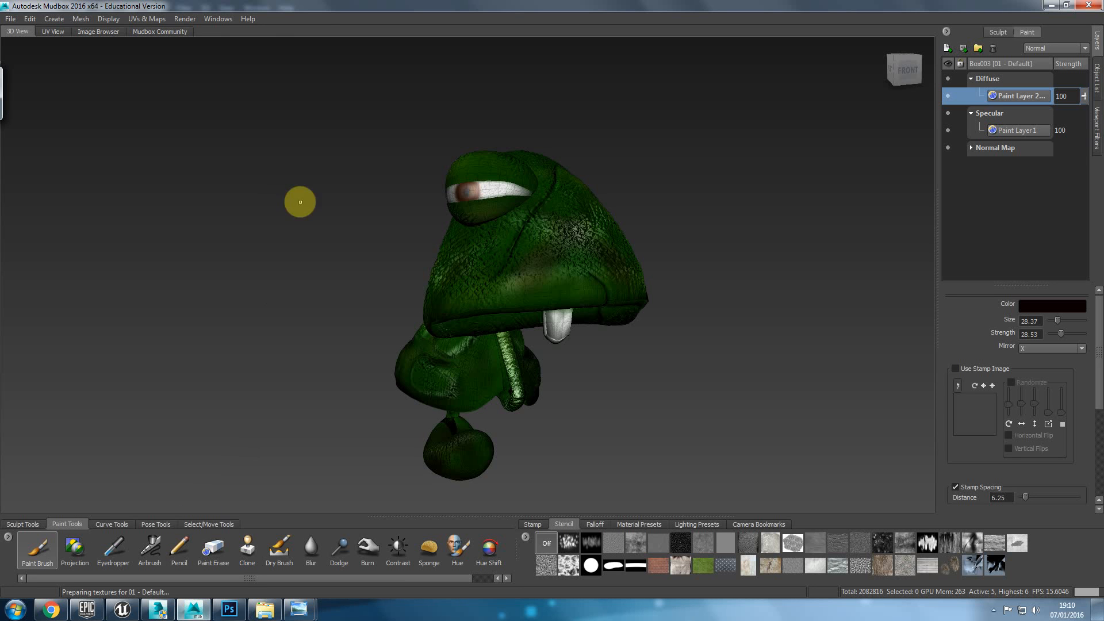
Step: Set up a new texture extraction operation named AO that generates an Ambient Occlusion Map with a 2048x2048 image size
{"action": "left_click", "coordinate": [147, 18]}
{"action": "mouse_move", "coordinate": [185, 94]}
{"action": "left_click", "coordinate": [257, 107]}
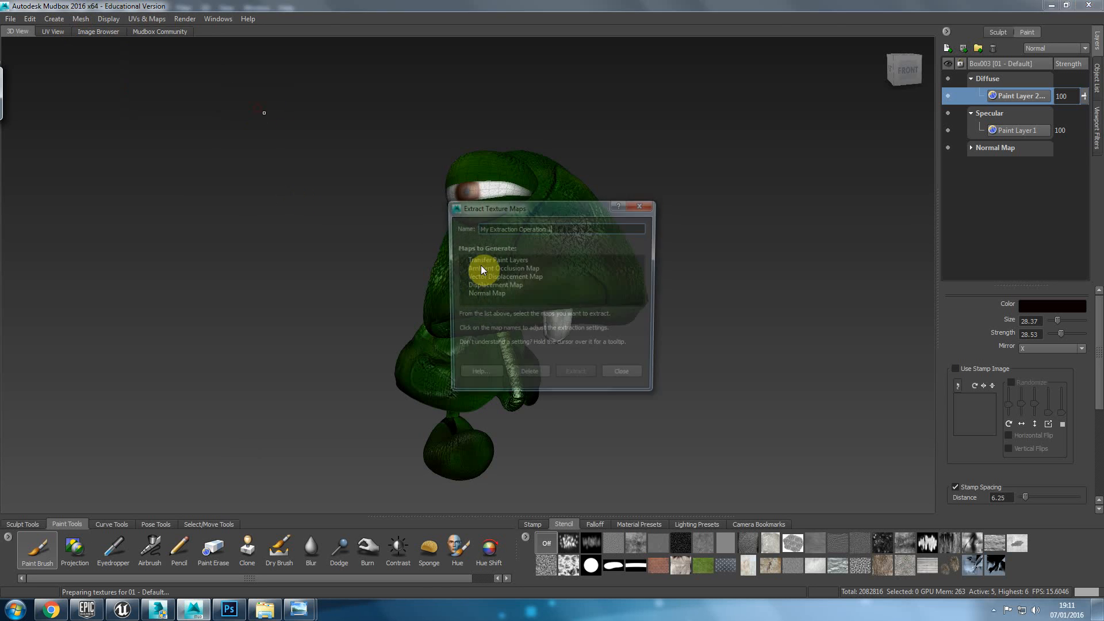
{"action": "left_click_drag", "start_coordinate": [552, 231], "coordinate": [48, 167]}
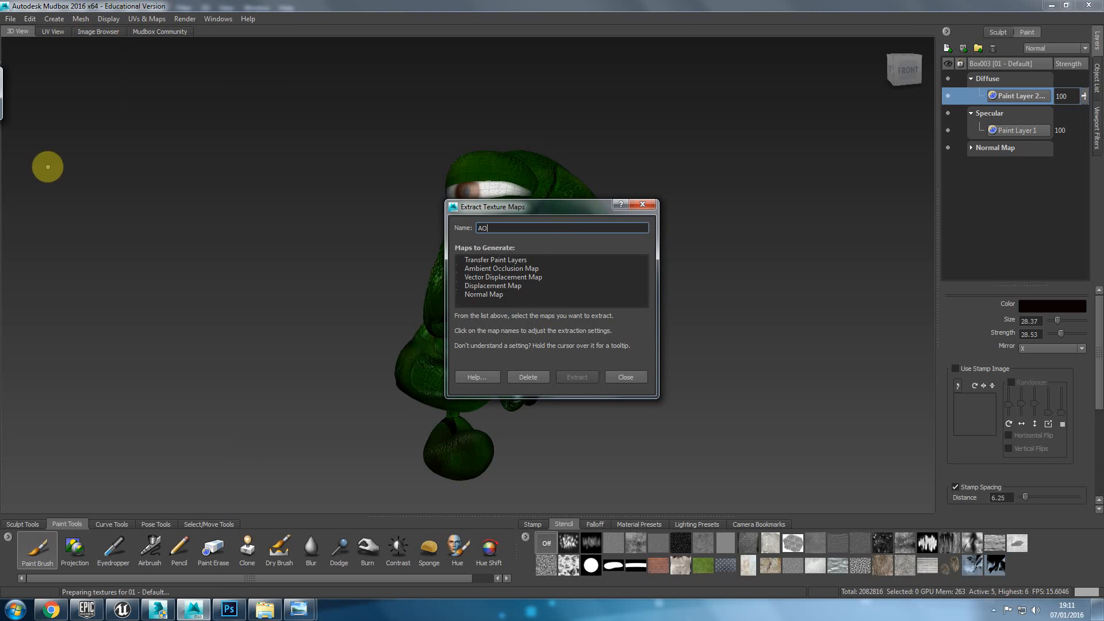
{"action": "left_click", "coordinate": [461, 270]}
{"action": "scroll", "coordinate": [648, 460], "scroll_direction": "down", "scroll_amount": 4}
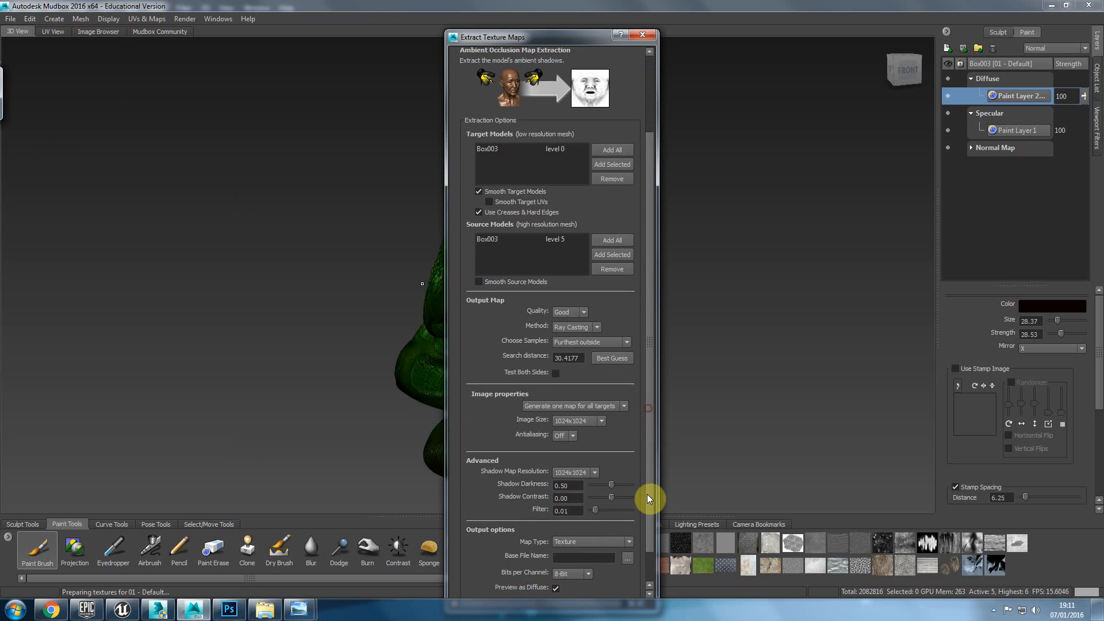
{"action": "left_click", "coordinate": [601, 407]}
{"action": "left_click", "coordinate": [591, 440]}
{"action": "scroll", "coordinate": [646, 432], "scroll_direction": "down", "scroll_amount": 1}
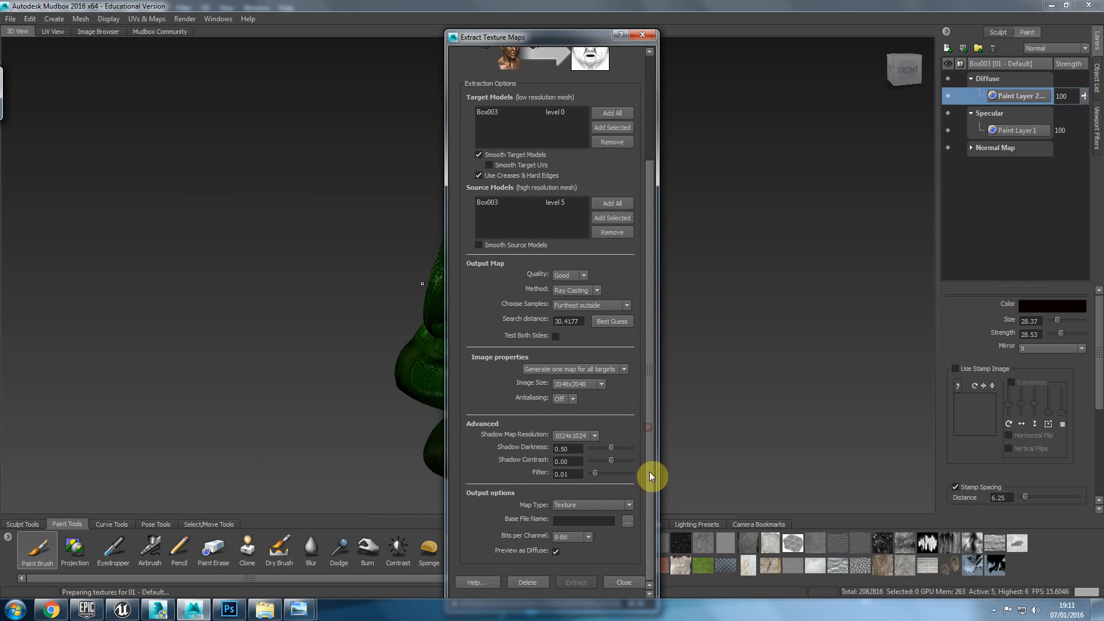
{"action": "left_click", "coordinate": [594, 436]}
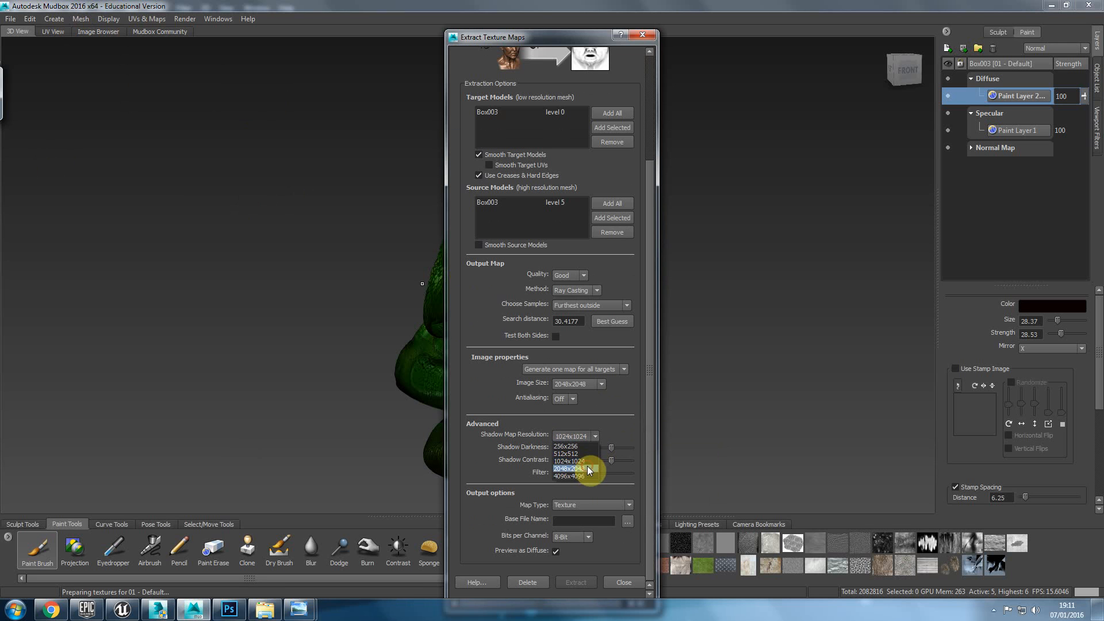
{"action": "left_click", "coordinate": [586, 469]}
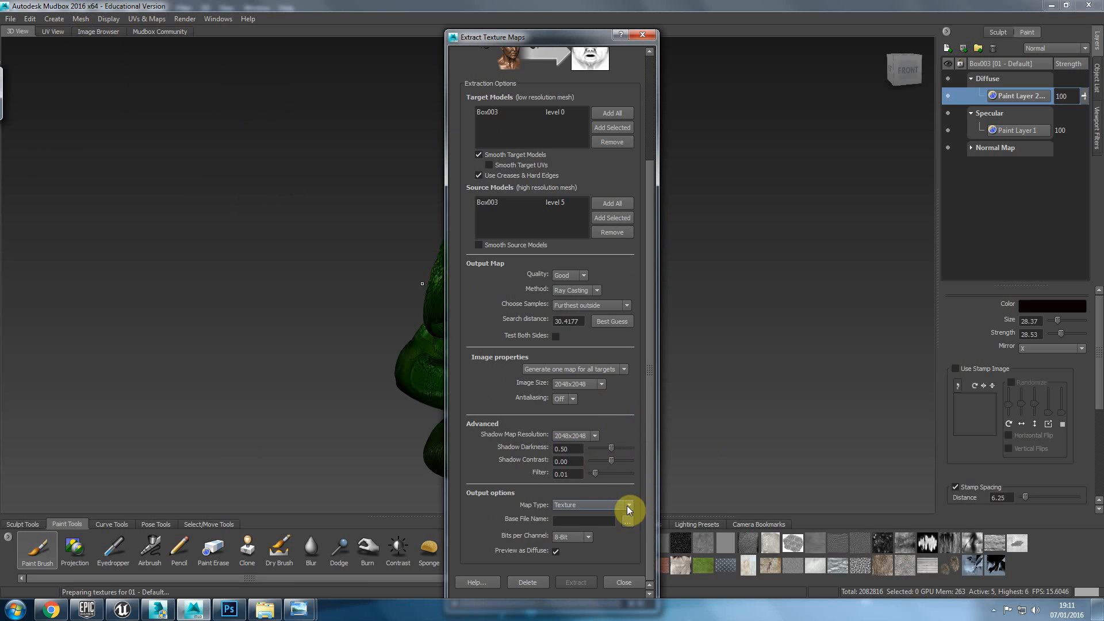
{"action": "left_click", "coordinate": [596, 437]}
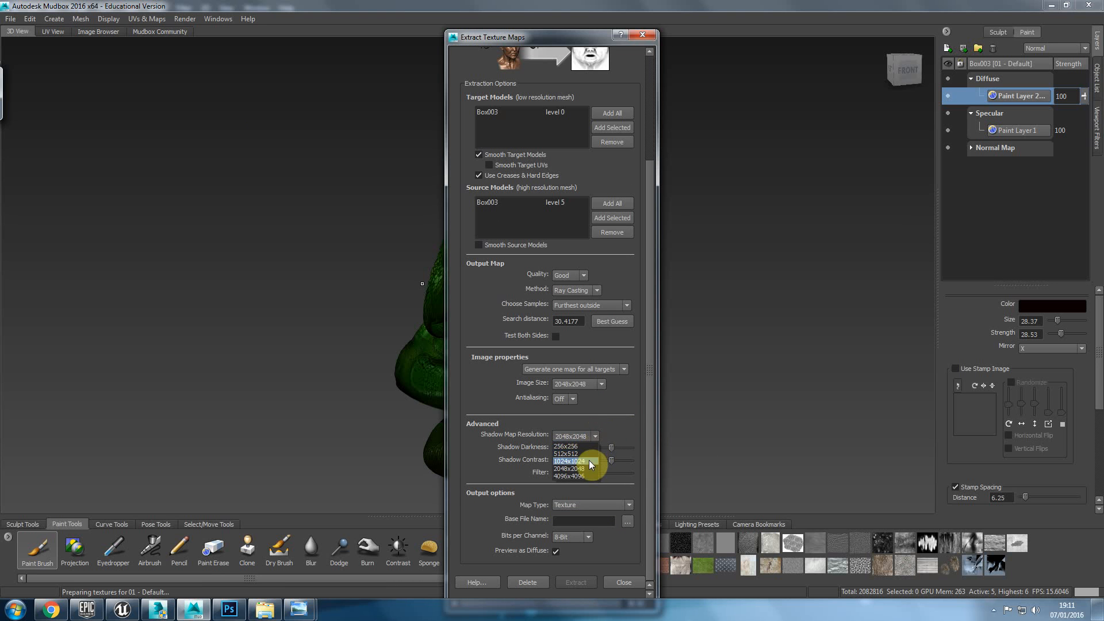
{"action": "left_click", "coordinate": [591, 461]}
{"action": "left_click", "coordinate": [624, 583]}
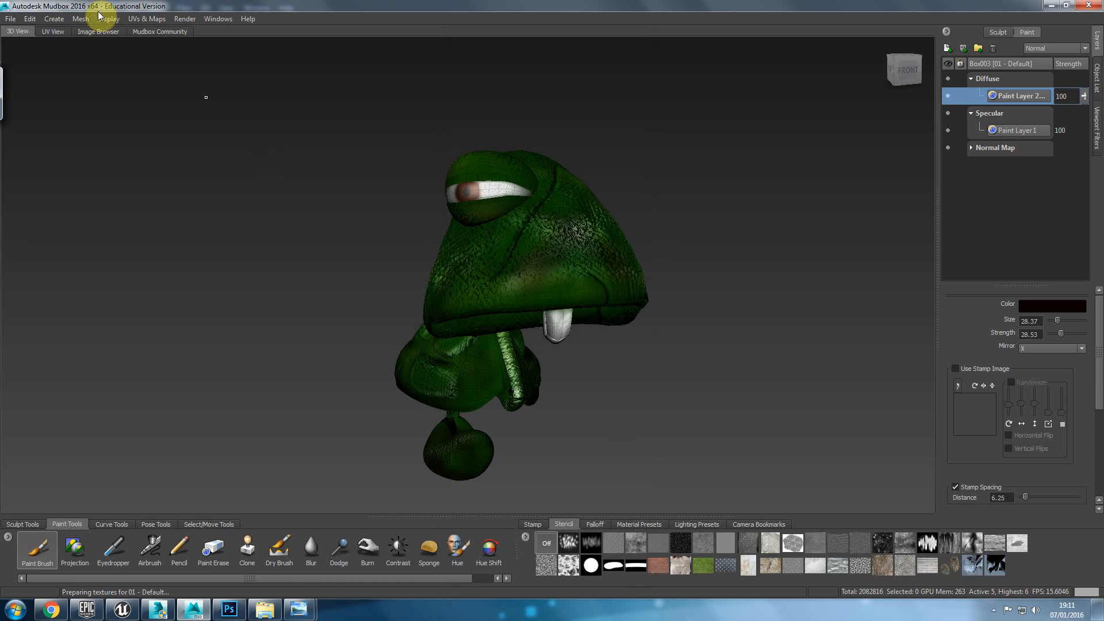
Step: Reopen the AO extraction operation and set the Ambient Occlusion Map's base file to AO.png in the Temp/CharTut folder
{"action": "left_click", "coordinate": [146, 19]}
{"action": "mouse_move", "coordinate": [185, 96]}
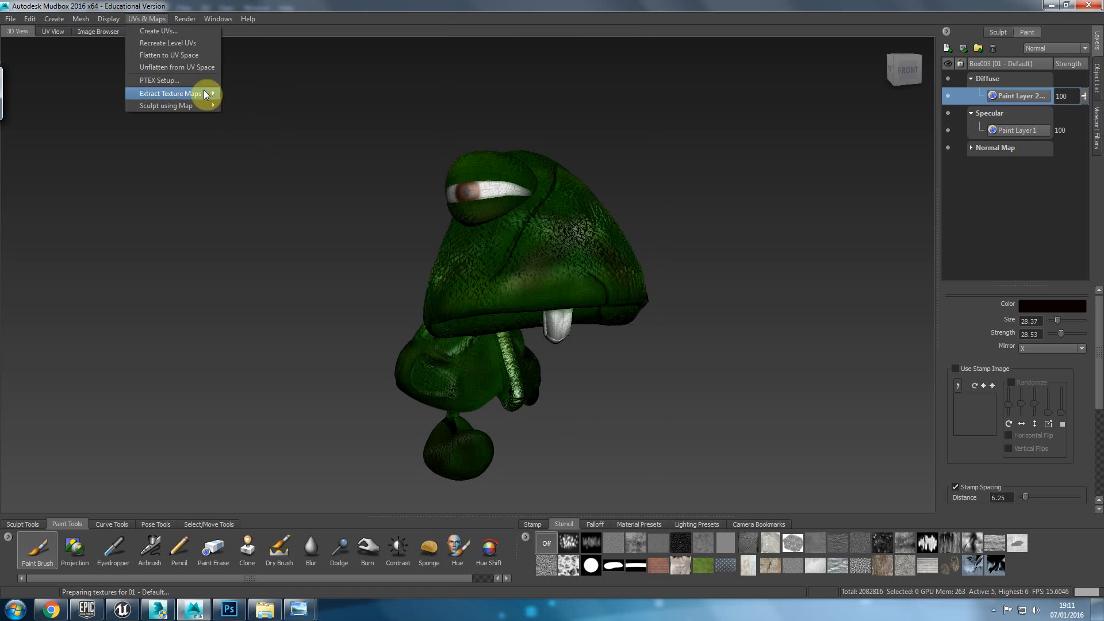
{"action": "left_click", "coordinate": [238, 95]}
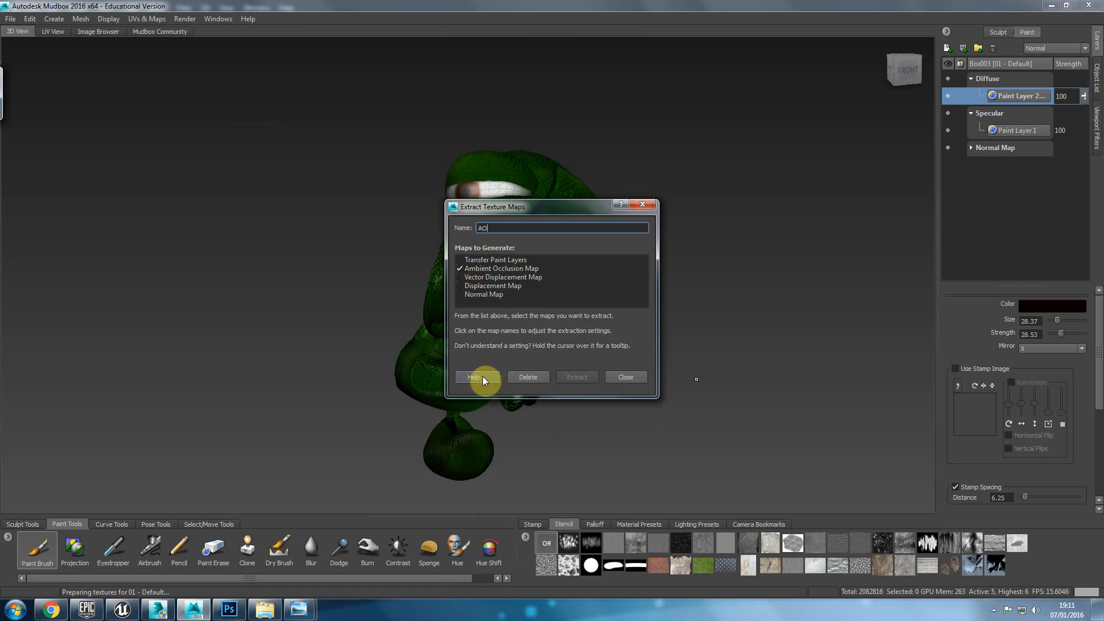
{"action": "left_click", "coordinate": [514, 268]}
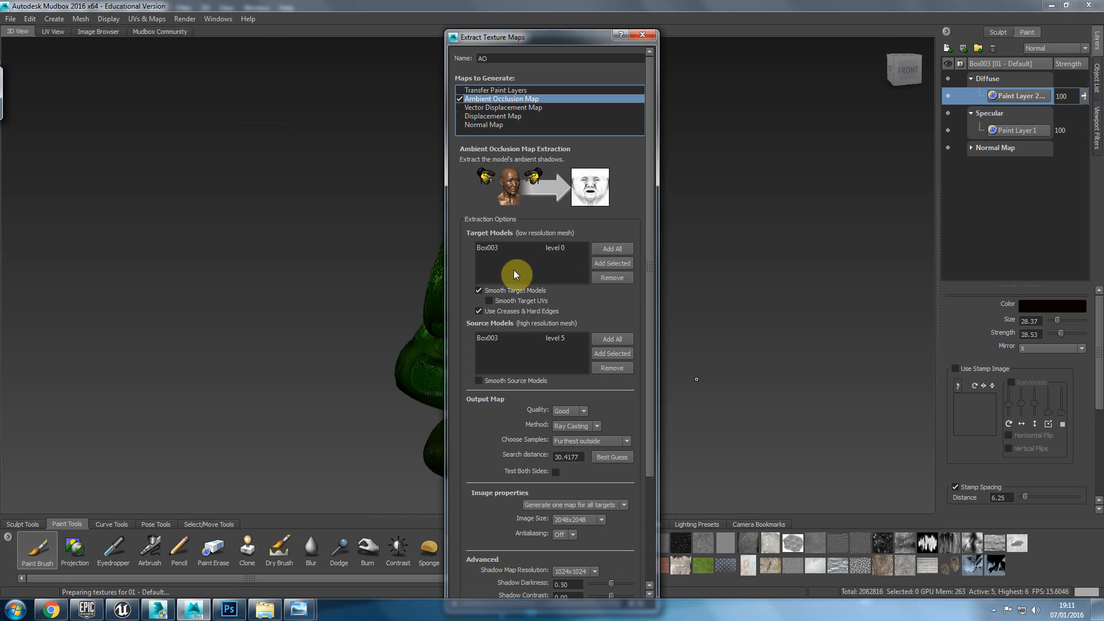
{"action": "left_click_drag", "start_coordinate": [647, 320], "coordinate": [648, 442]}
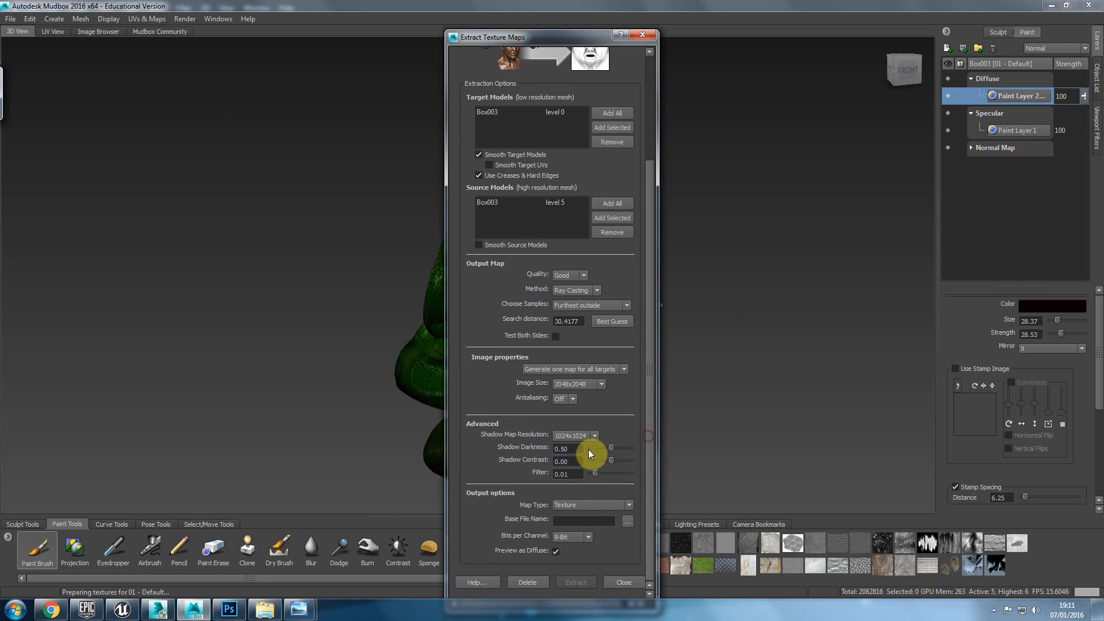
{"action": "left_click", "coordinate": [627, 521]}
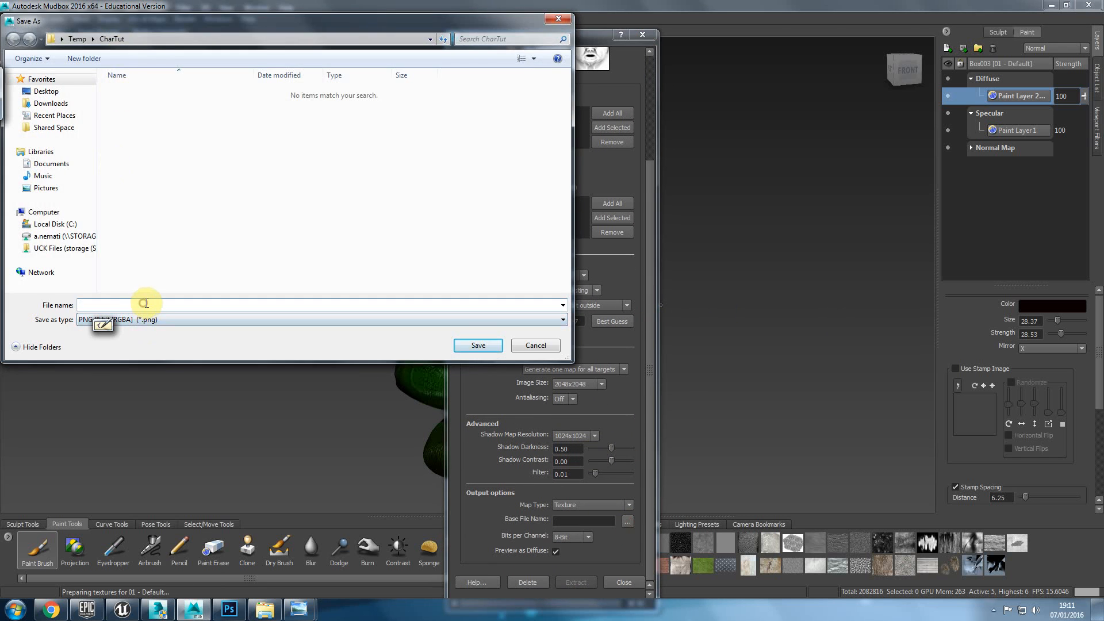
{"action": "left_click", "coordinate": [265, 325]}
{"action": "left_click", "coordinate": [269, 283]}
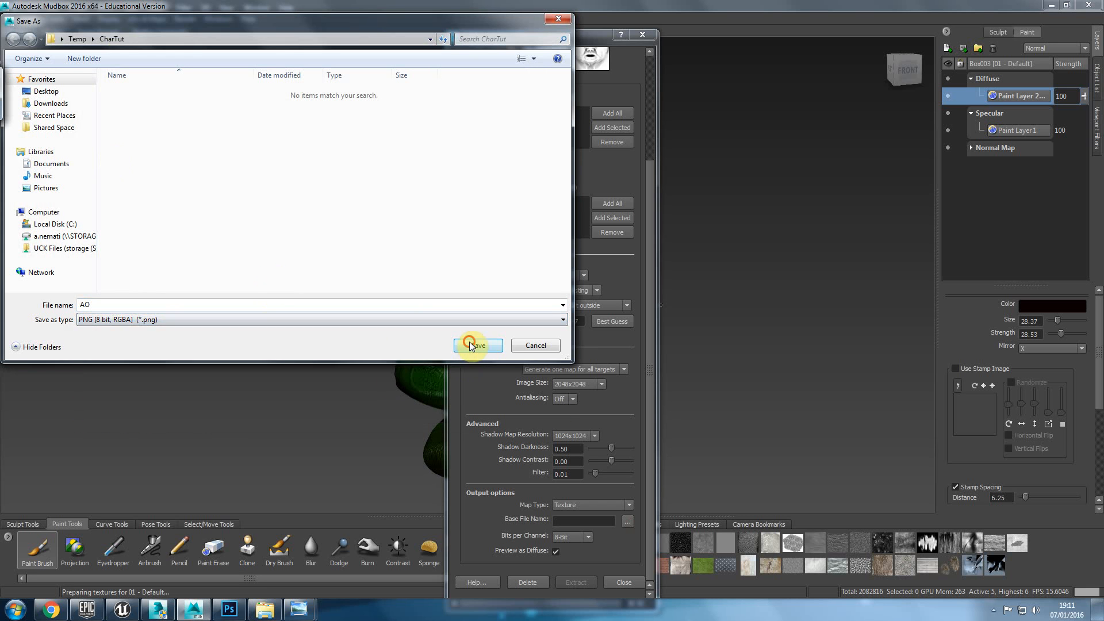
{"action": "left_click", "coordinate": [477, 345]}
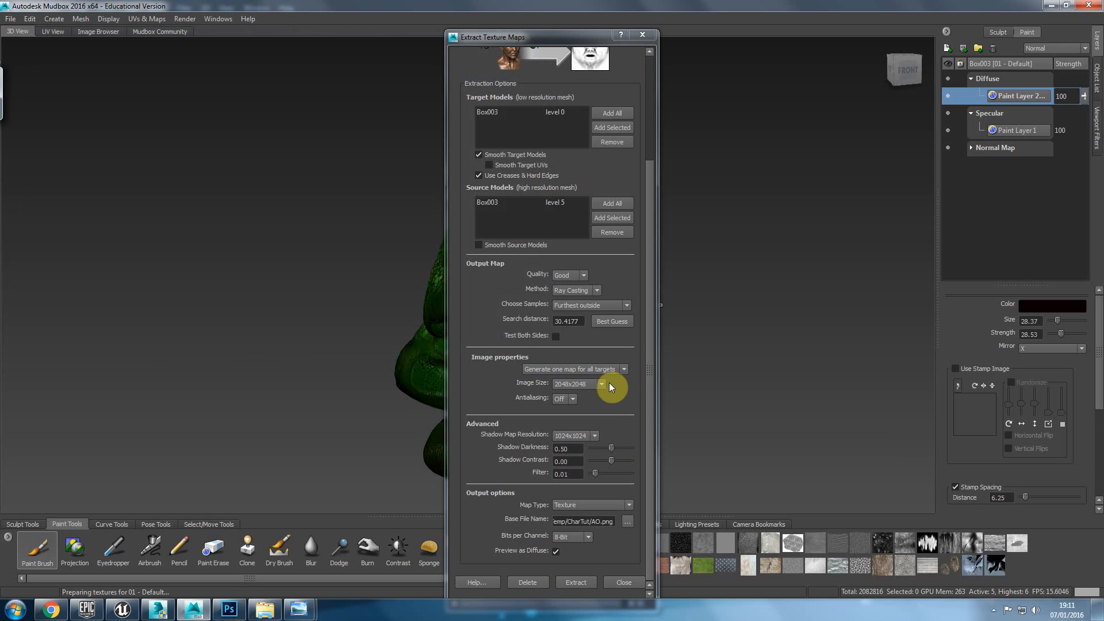
Step: Set the shadow map resolution to 2048x2048 and extract the ambient occlusion map
{"action": "left_click", "coordinate": [594, 436]}
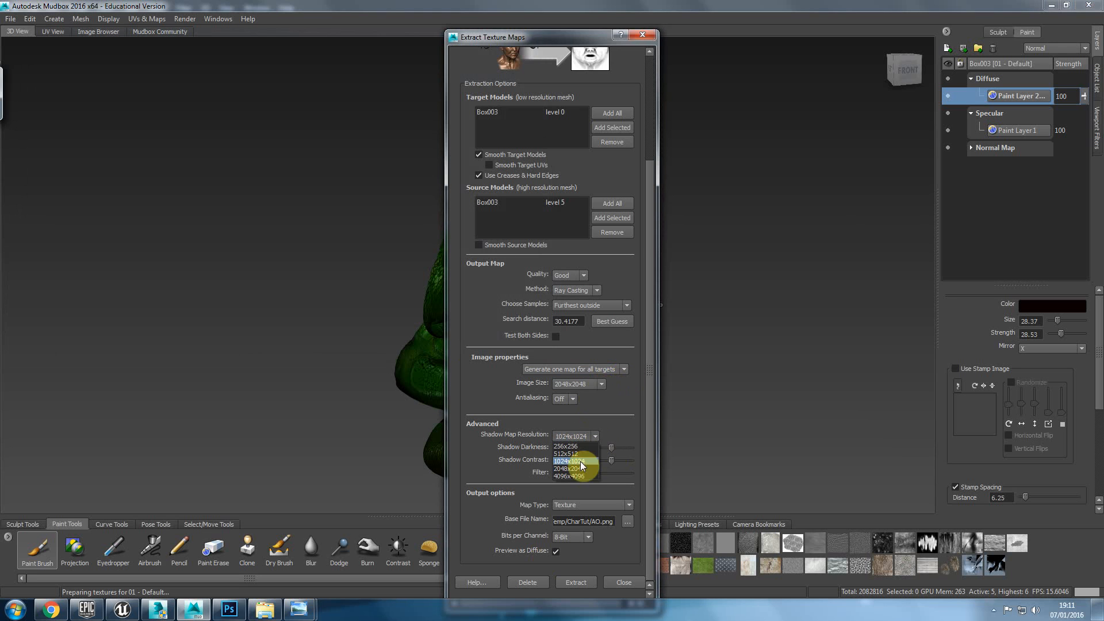
{"action": "left_click", "coordinate": [585, 473]}
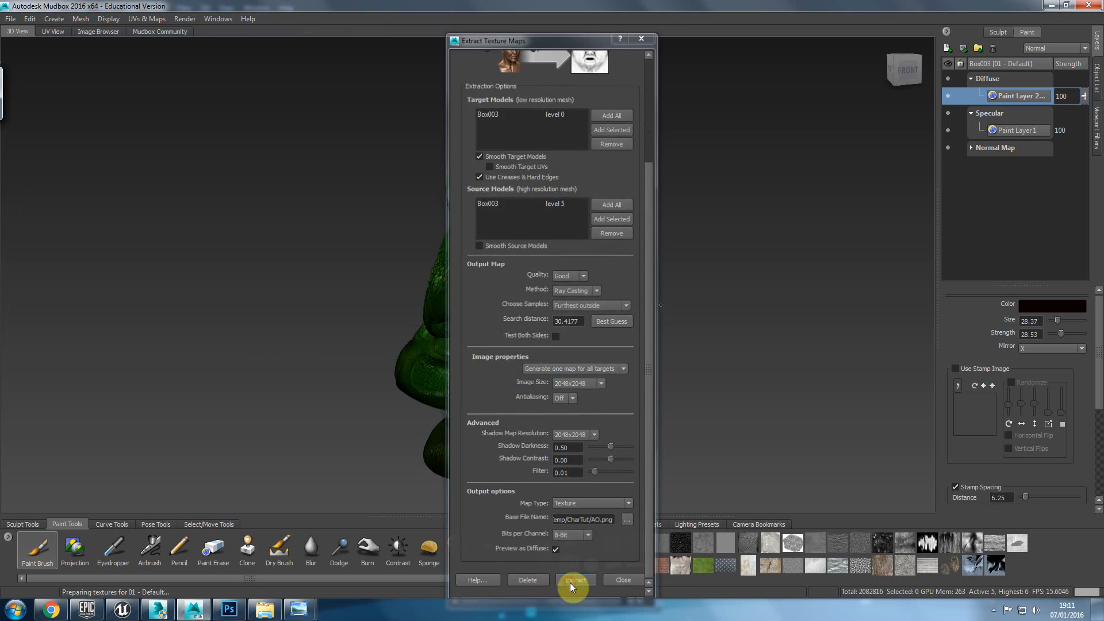
{"action": "left_click", "coordinate": [575, 582]}
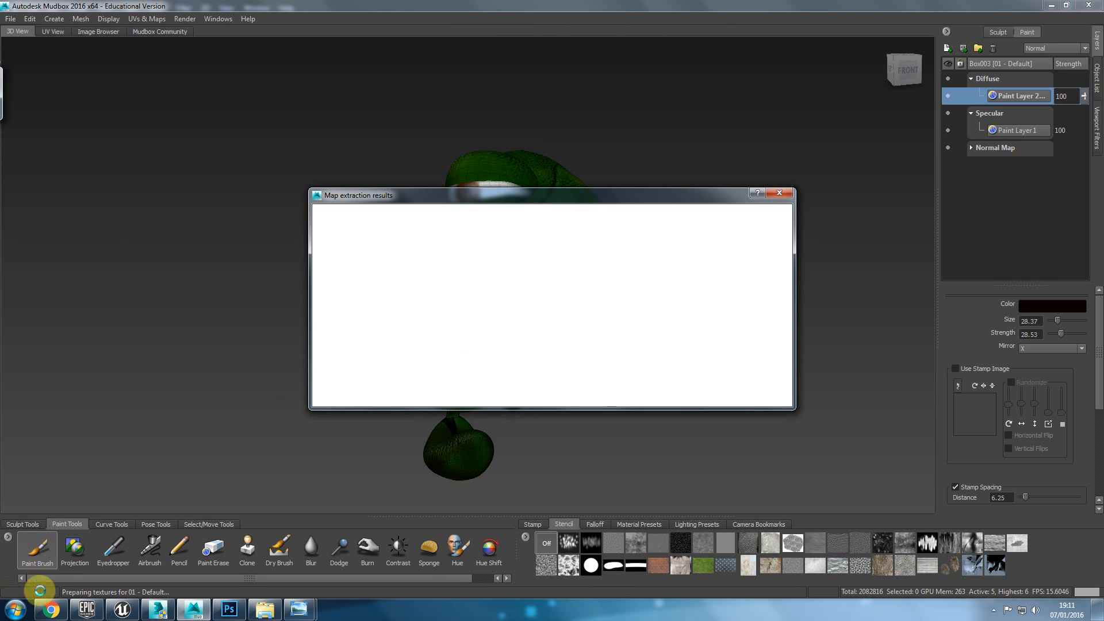
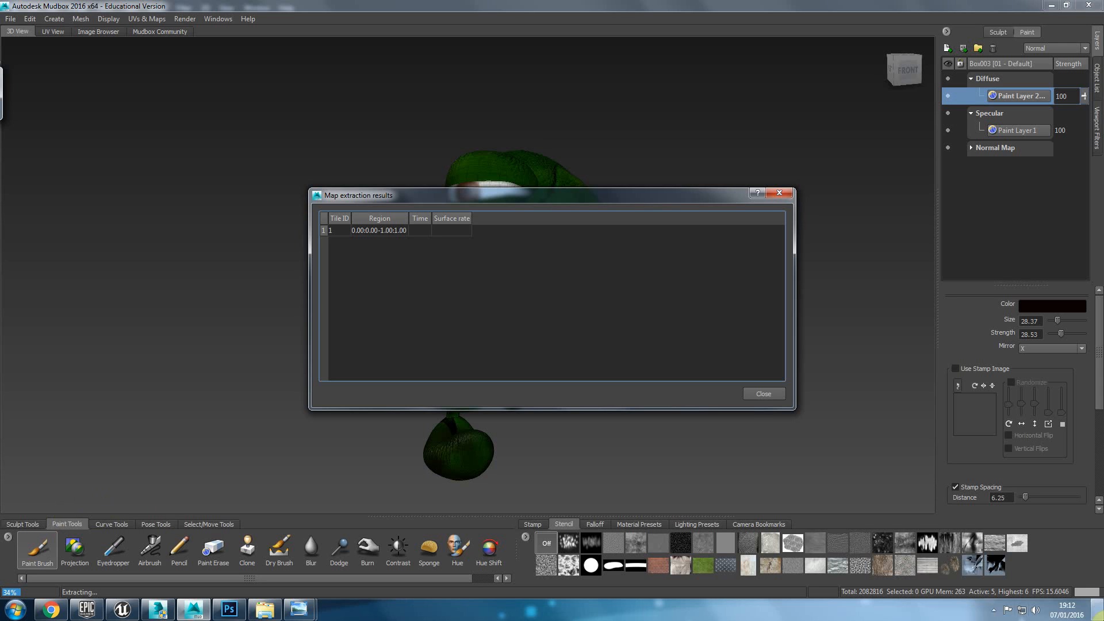
{"action": "left_click", "coordinate": [994, 611]}
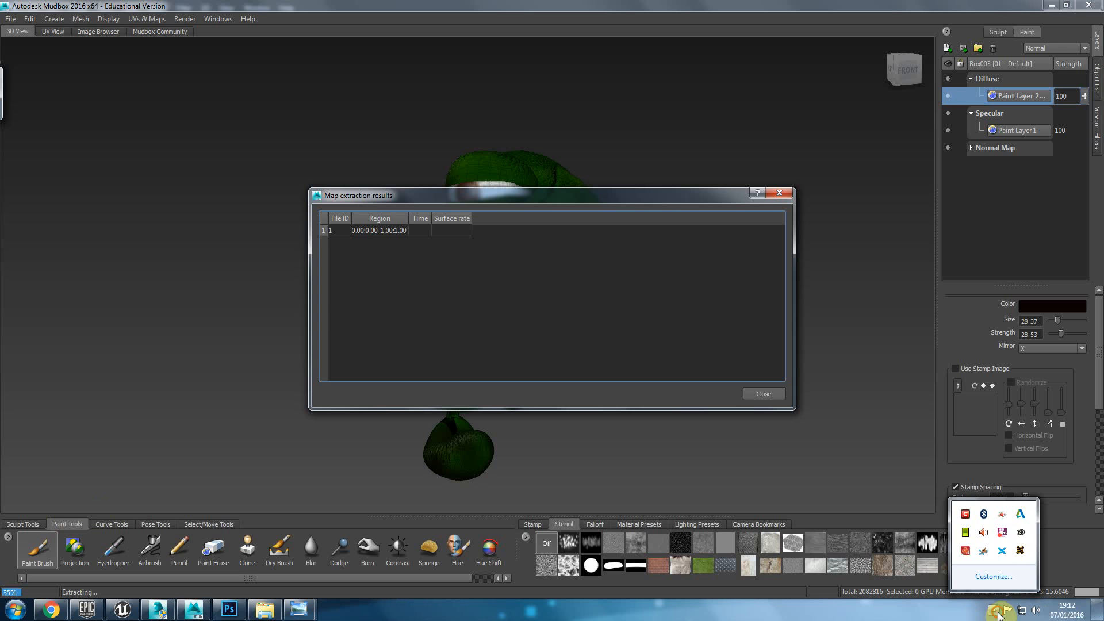
{"action": "left_click", "coordinate": [1003, 534]}
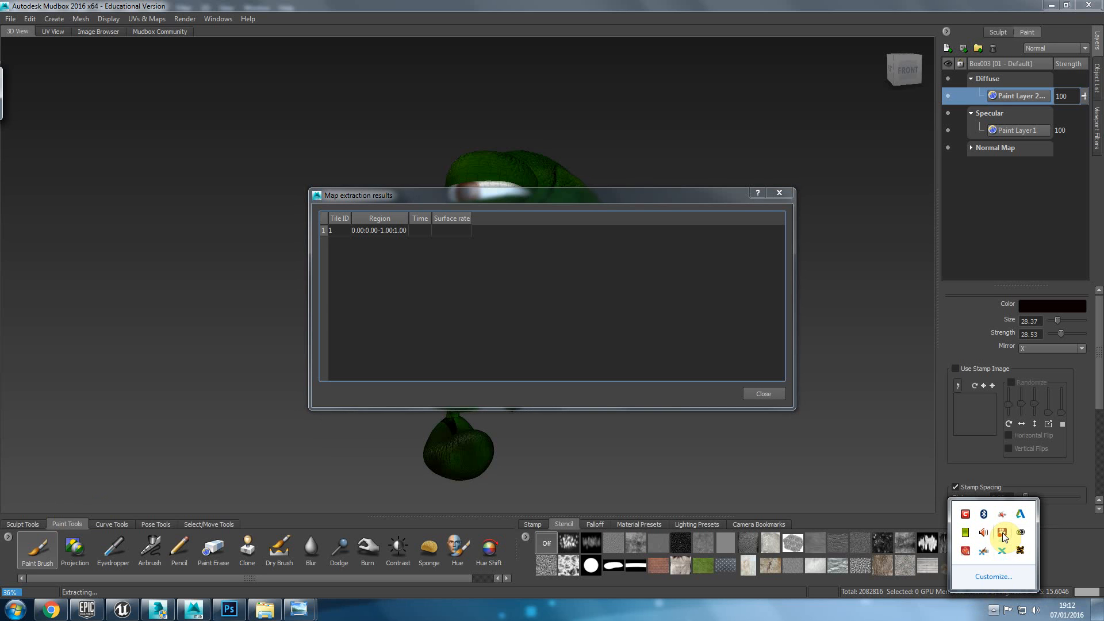
{"action": "right_click", "coordinate": [1003, 535]}
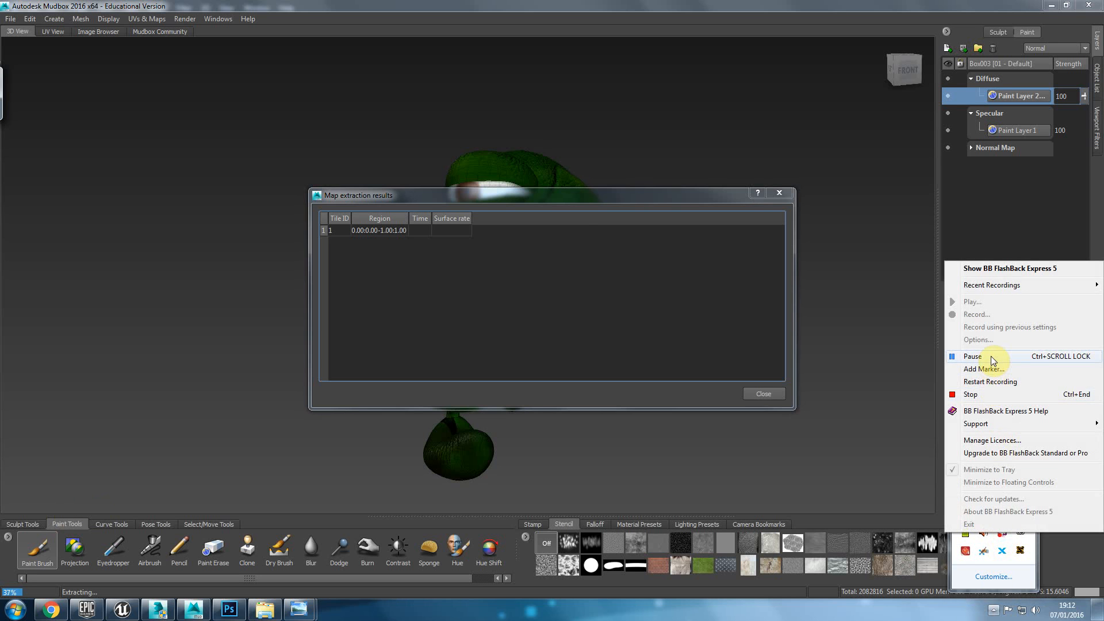
{"action": "left_click", "coordinate": [992, 357]}
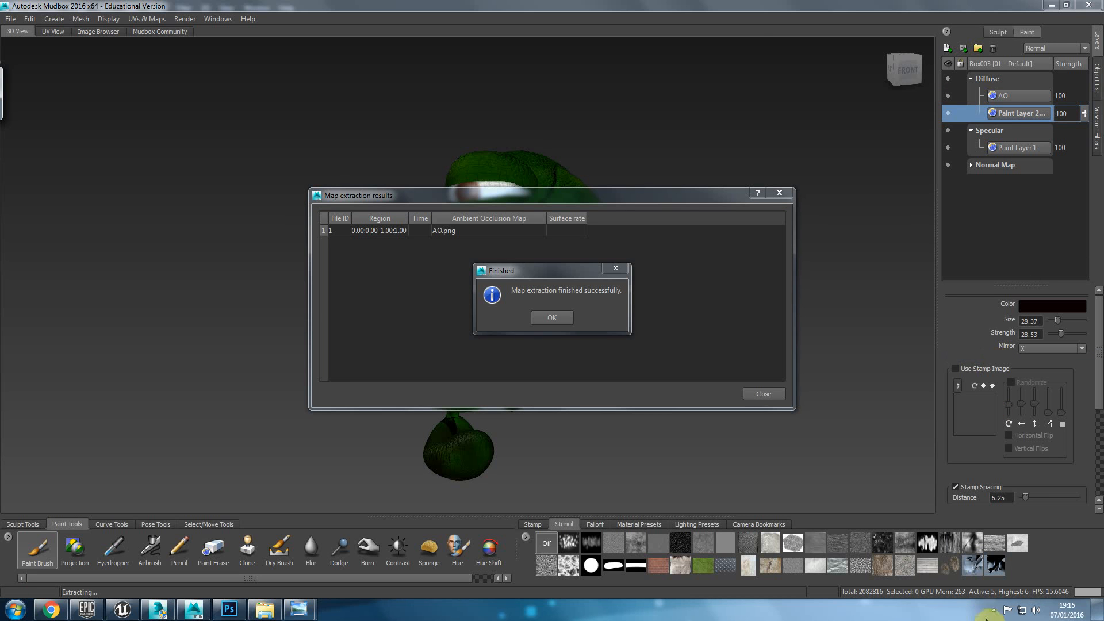
{"action": "left_click", "coordinate": [993, 615]}
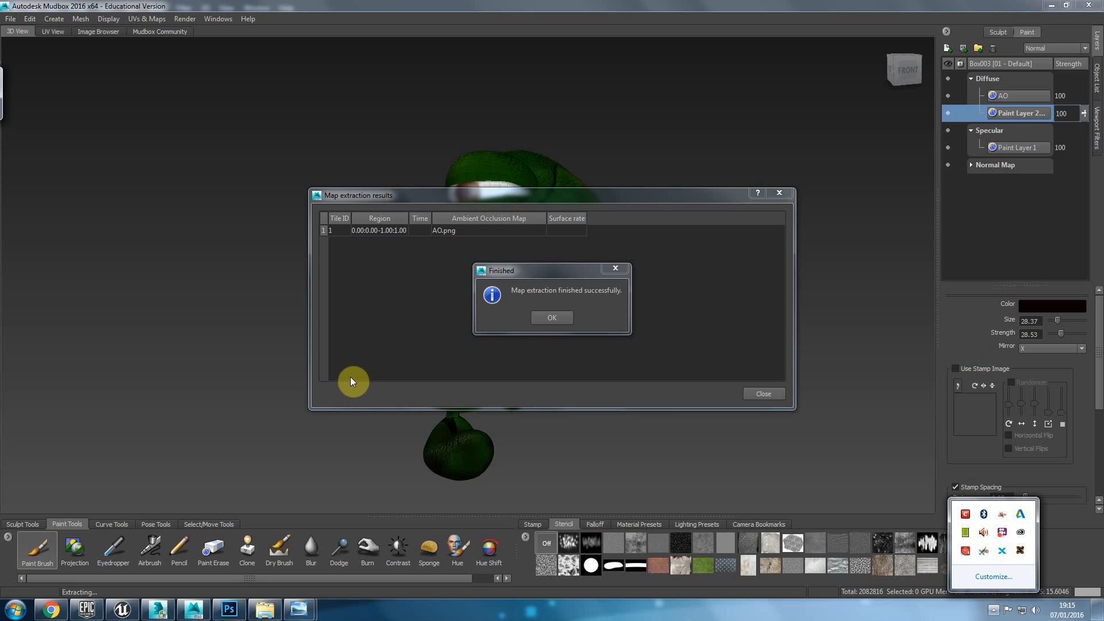
{"action": "left_click", "coordinate": [526, 362]}
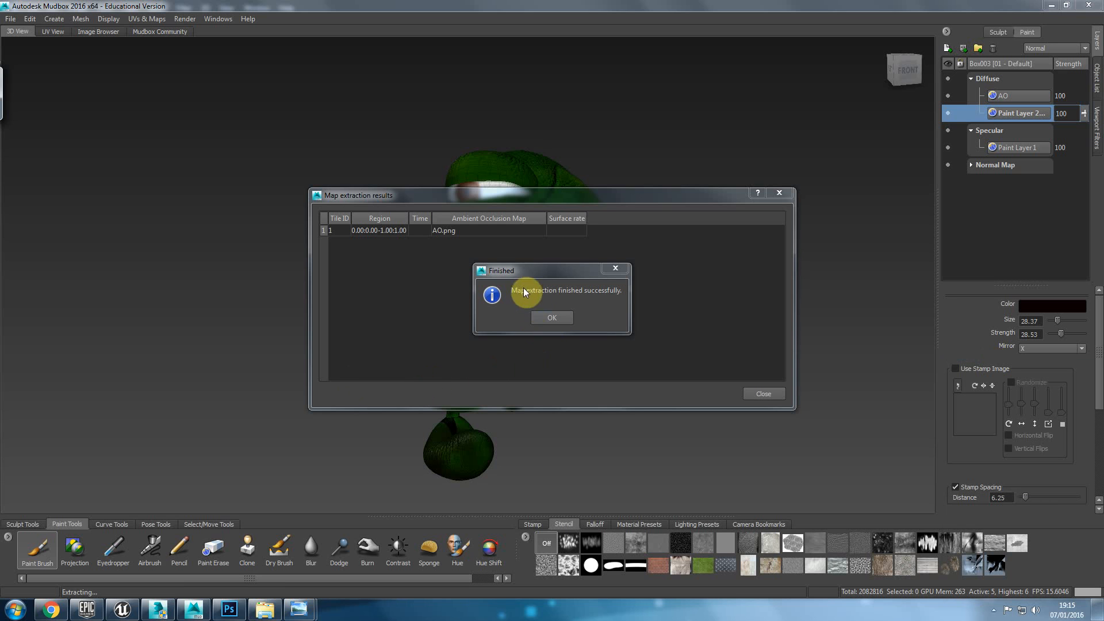
Step: Dismiss the extraction message, switch to Photoshop, and open the exported Dif.psd
{"action": "left_click", "coordinate": [552, 319]}
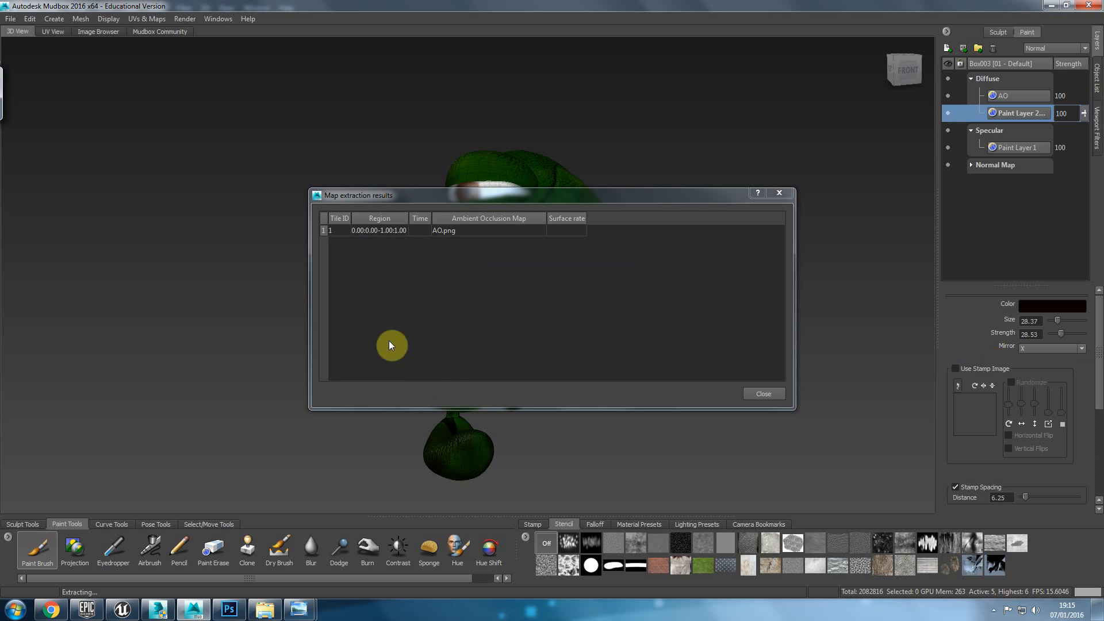
{"action": "left_click", "coordinate": [242, 611]}
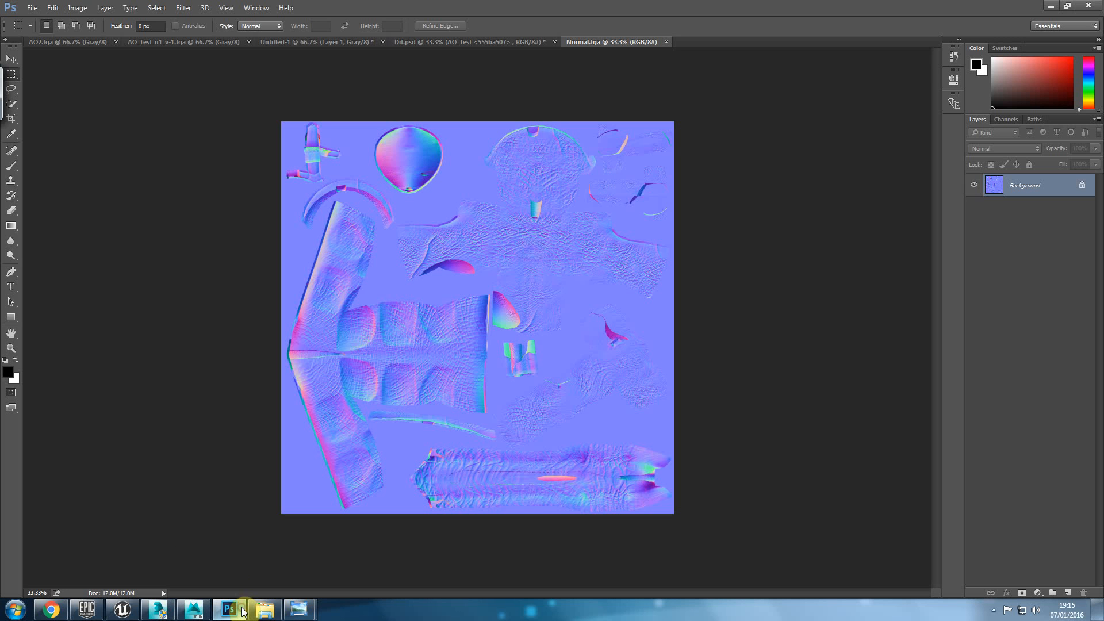
{"action": "left_click", "coordinate": [33, 9]}
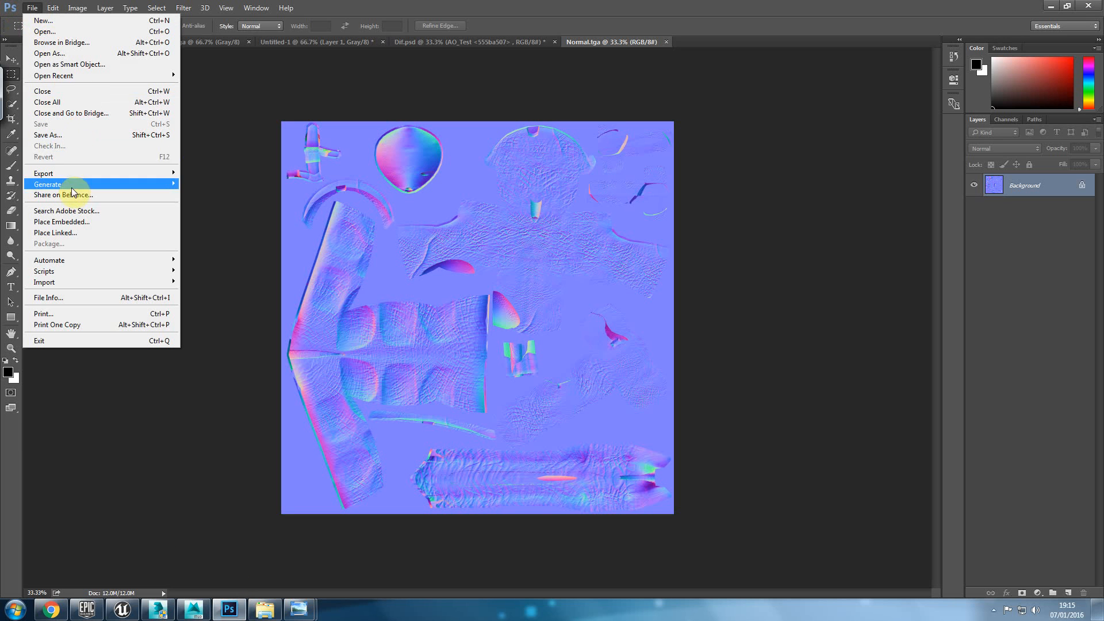
{"action": "left_click", "coordinate": [81, 32]}
{"action": "double_click", "coordinate": [149, 129]}
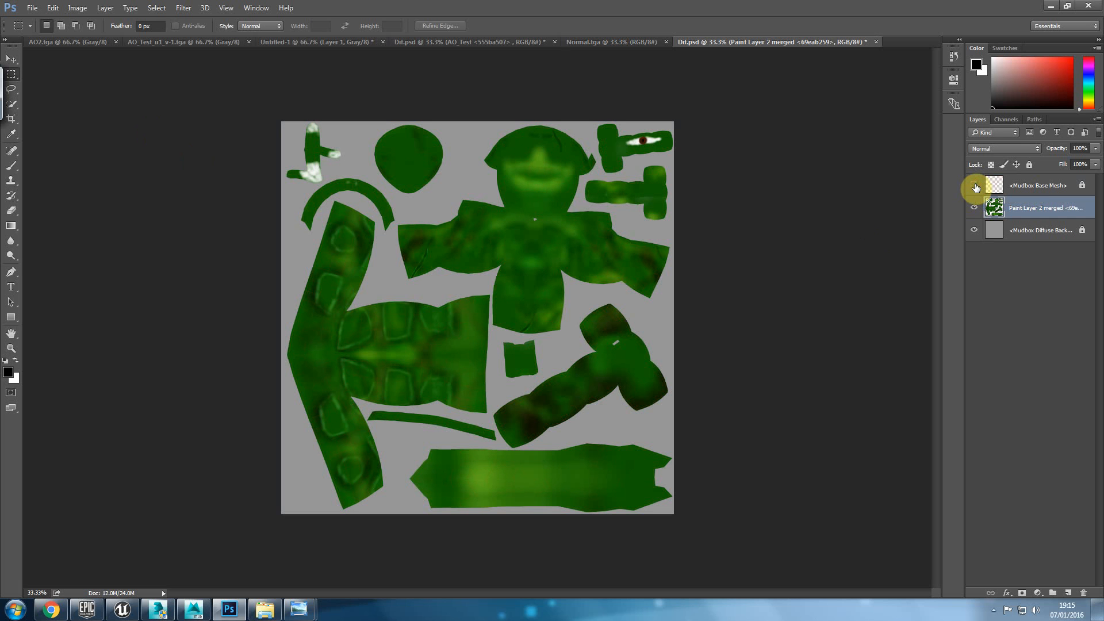
Step: Hide the Mudbox Base Mesh layer in Dif.psd and examine the painted diffuse texture
{"action": "scroll", "coordinate": [738, 92], "scroll_direction": "up", "scroll_amount": 9, "text": "alt"}
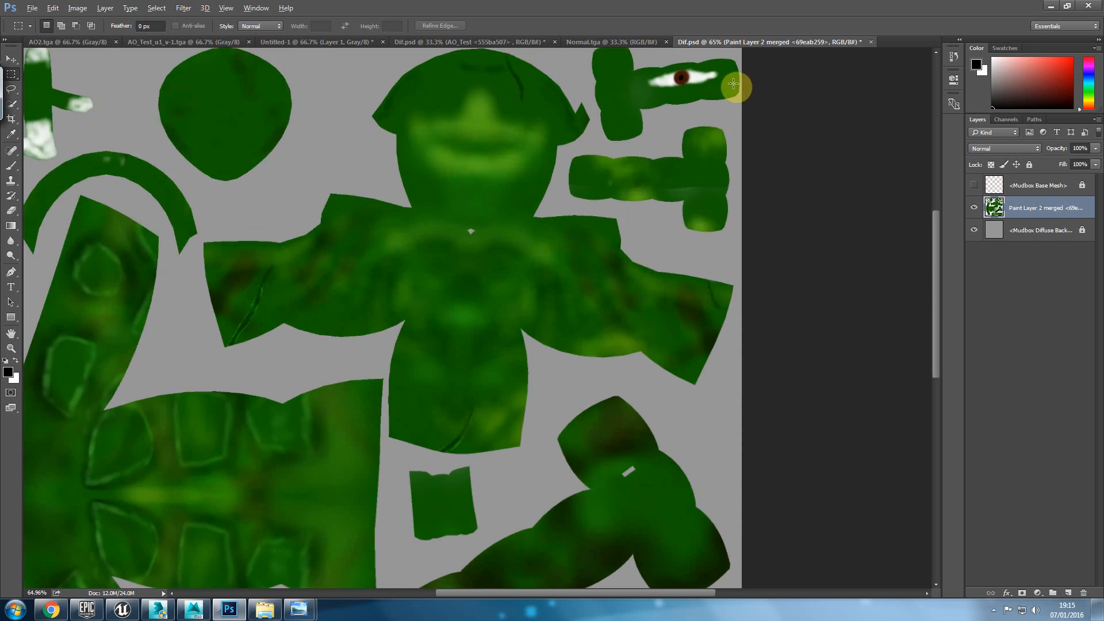
{"action": "scroll", "coordinate": [431, 251], "scroll_direction": "down", "scroll_amount": 2, "text": "alt"}
{"action": "scroll", "coordinate": [128, 480], "scroll_direction": "down", "scroll_amount": 1, "text": "alt"}
{"action": "scroll", "coordinate": [144, 475], "scroll_direction": "down", "scroll_amount": 2, "text": "alt"}
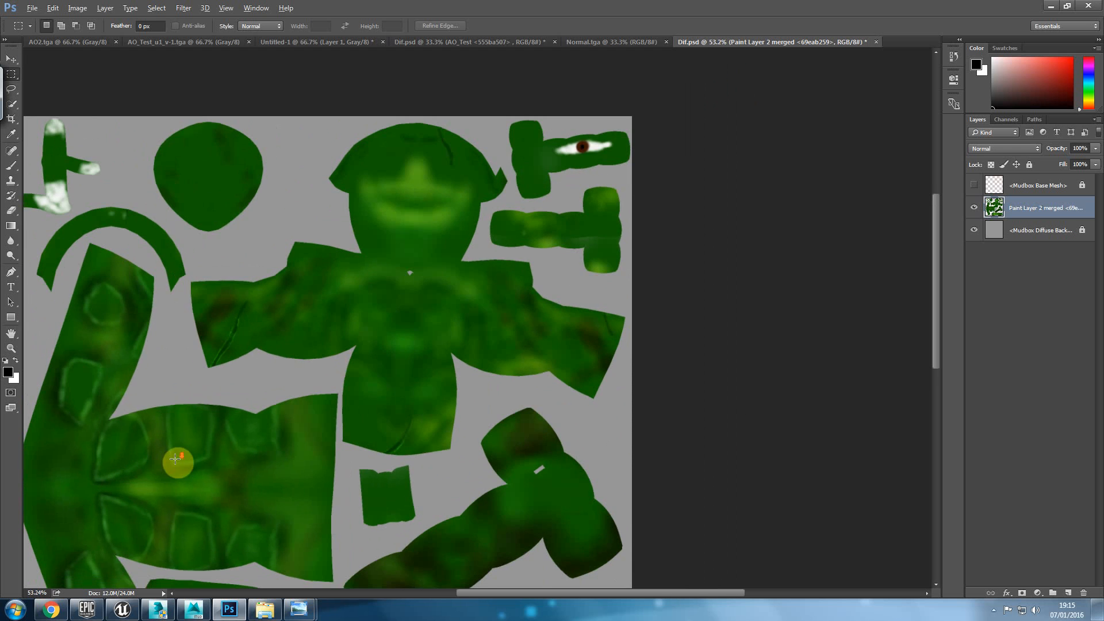
{"action": "scroll", "coordinate": [162, 471], "scroll_direction": "down", "scroll_amount": 1, "text": "alt"}
{"action": "scroll", "coordinate": [345, 434], "scroll_direction": "down", "scroll_amount": 1, "text": "alt"}
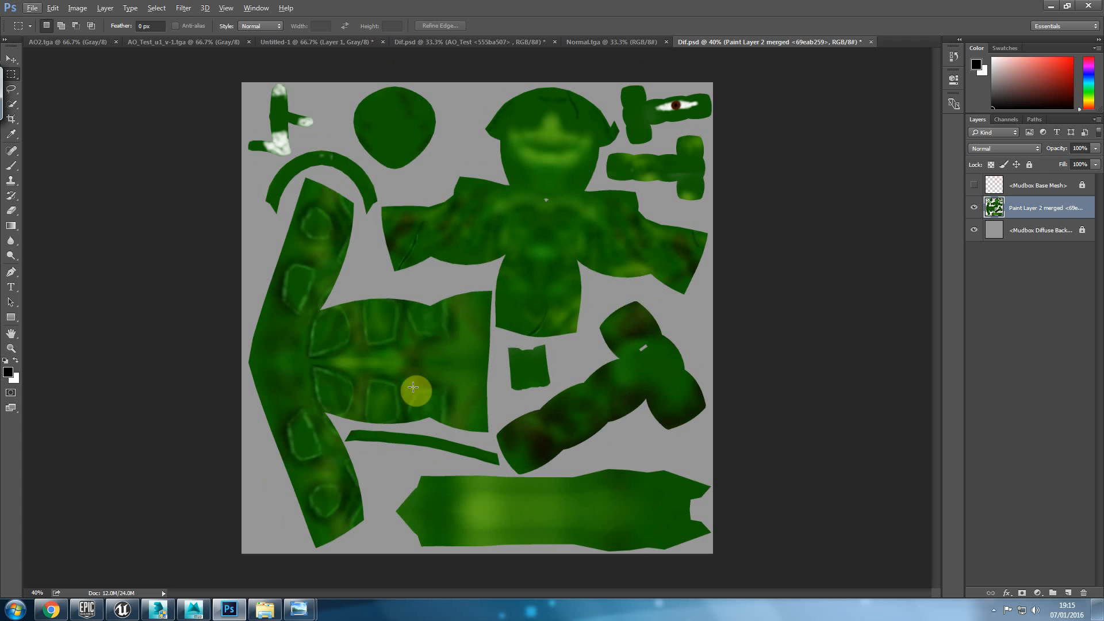
Step: Open AO.png and paste its ambient occlusion image into Dif.psd as a layer above the painted diffuse
{"action": "left_click", "coordinate": [32, 9]}
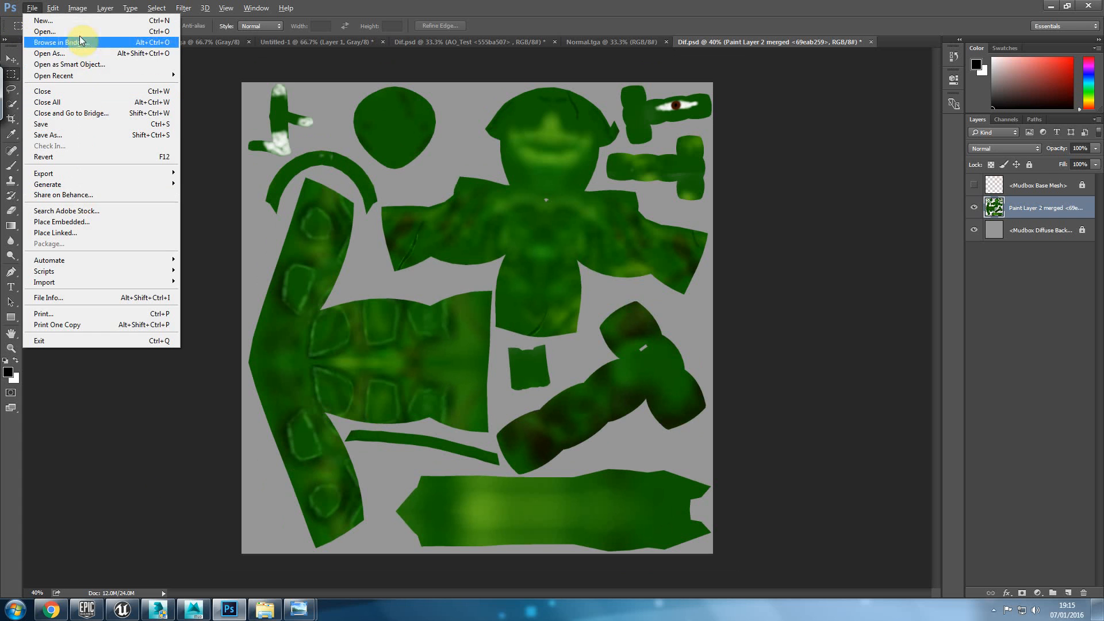
{"action": "left_click", "coordinate": [46, 31]}
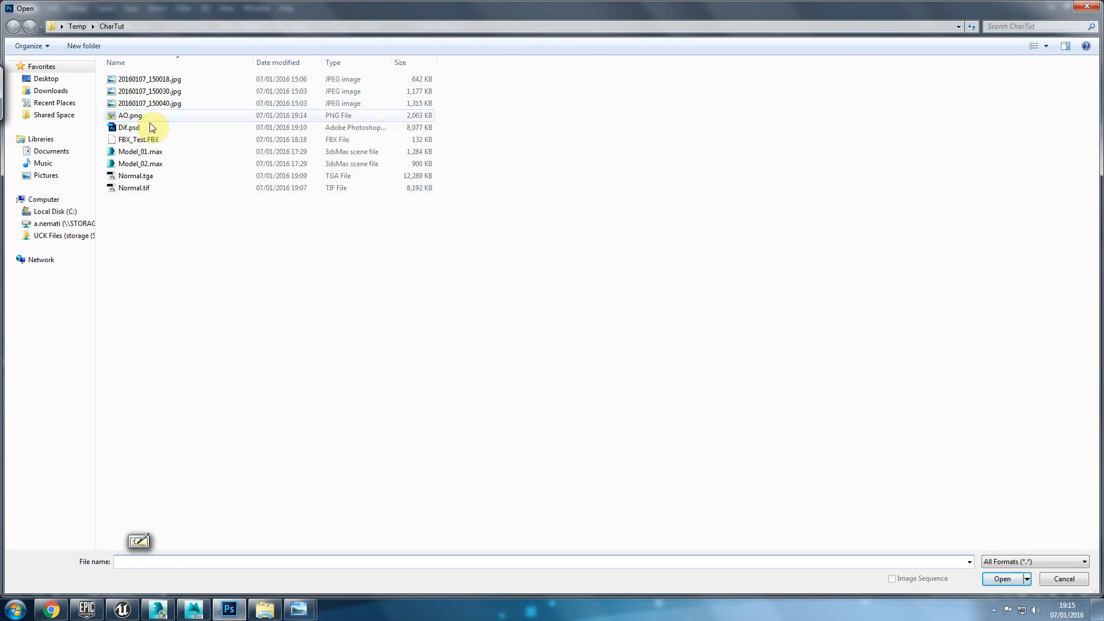
{"action": "double_click", "coordinate": [154, 107]}
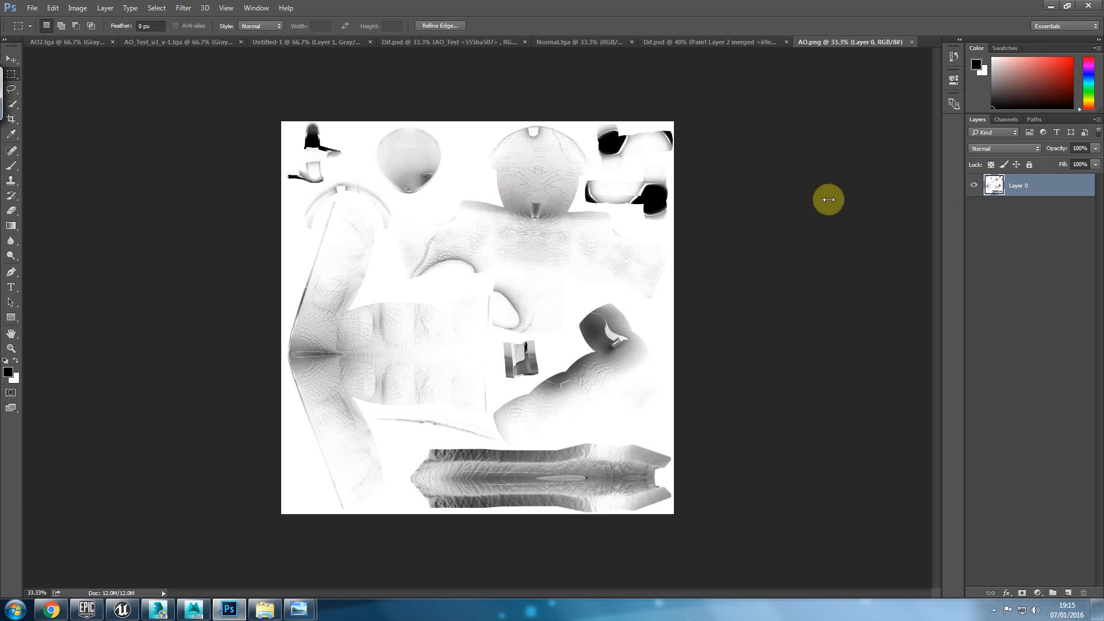
{"action": "left_click", "coordinate": [681, 43]}
{"action": "left_click_drag", "start_coordinate": [637, 117], "coordinate": [642, 120]}
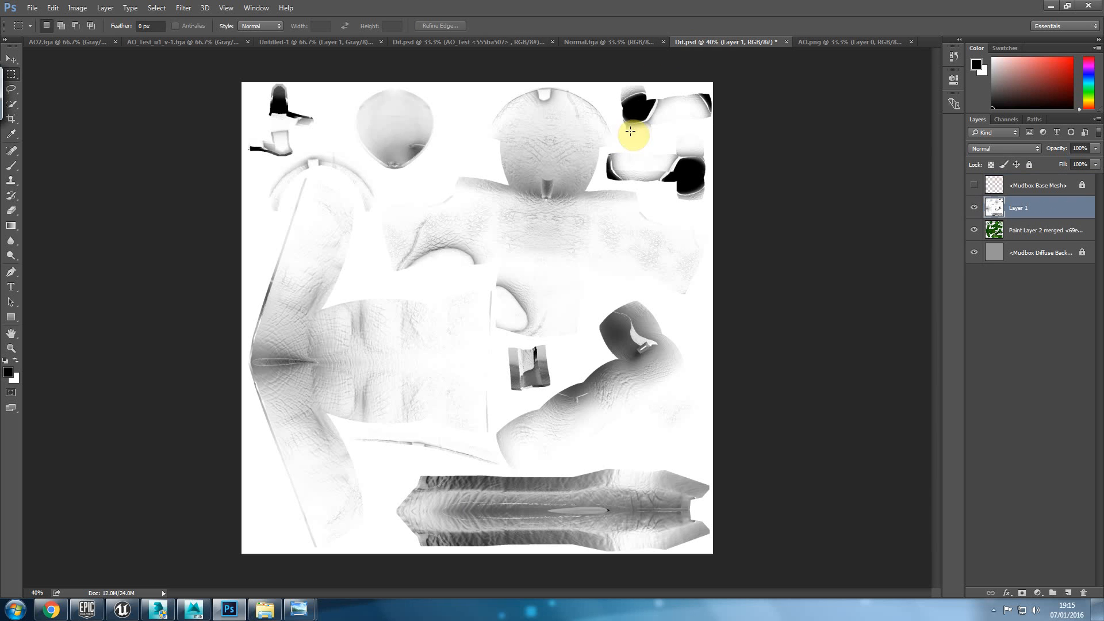
Step: Try the Darken blend mode on the ambient occlusion layer and settle on Multiply
{"action": "left_click", "coordinate": [1033, 149]}
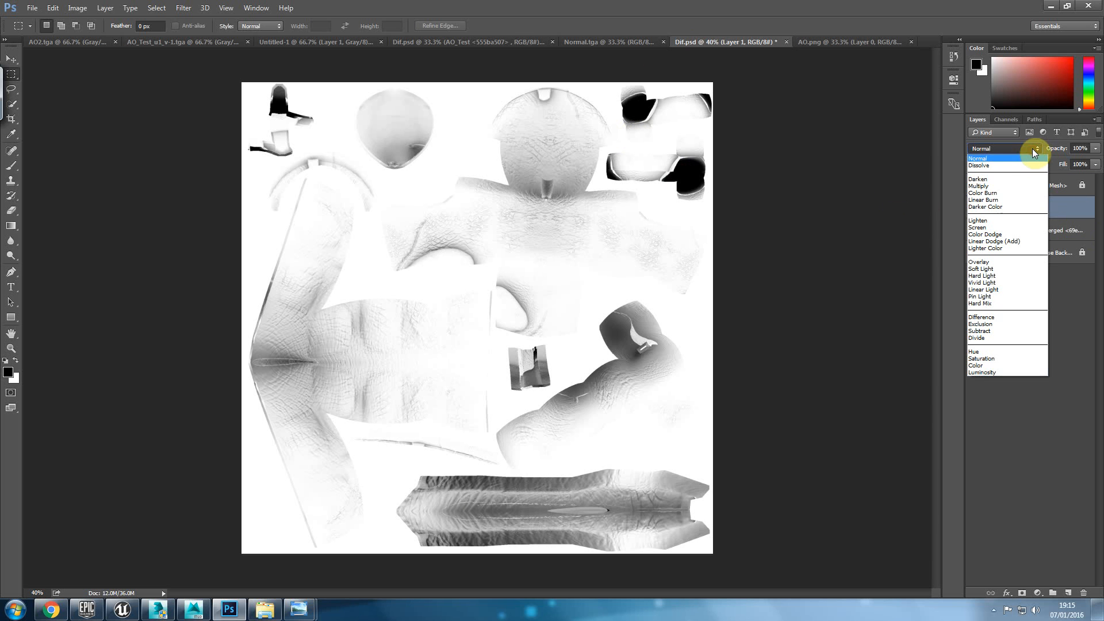
{"action": "left_click", "coordinate": [1002, 186]}
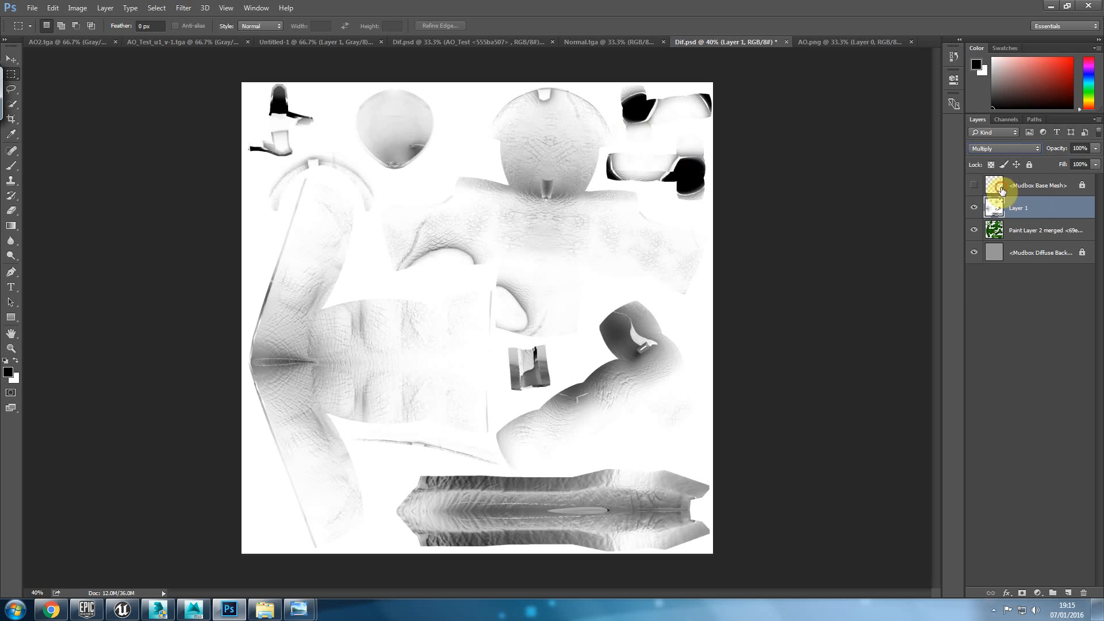
{"action": "left_click", "coordinate": [1006, 149]}
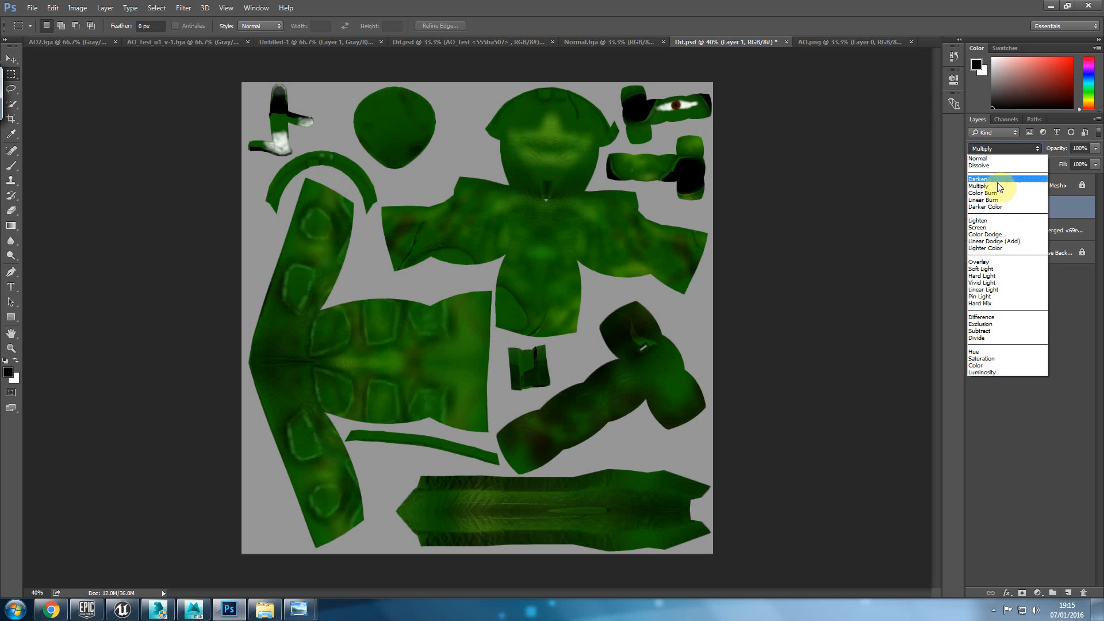
{"action": "left_click", "coordinate": [999, 179]}
{"action": "left_click", "coordinate": [1007, 150]}
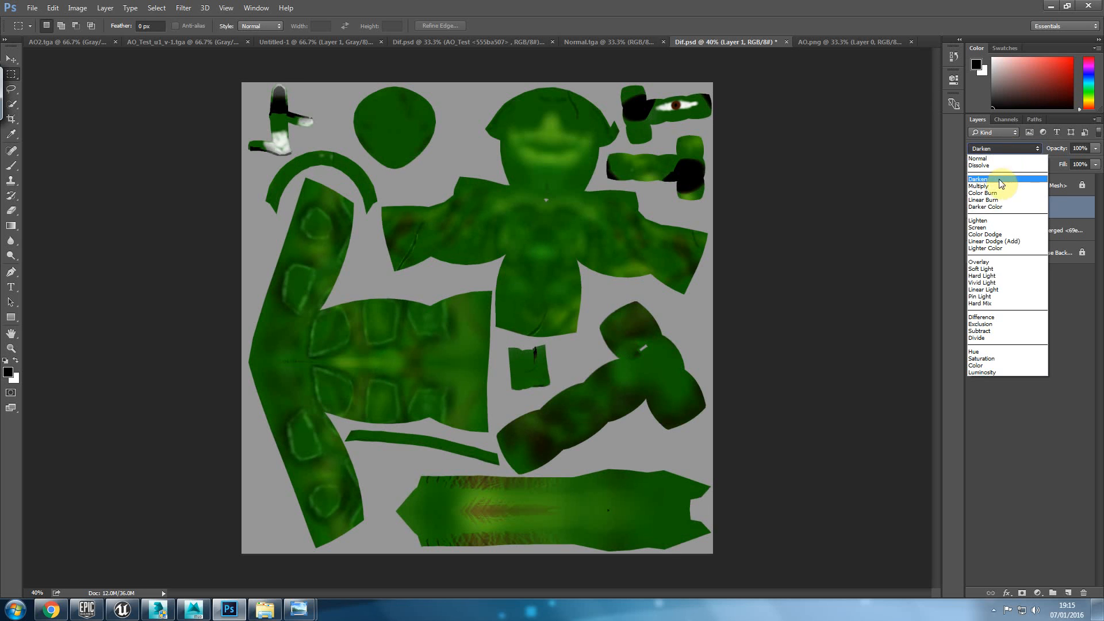
{"action": "left_click", "coordinate": [998, 187]}
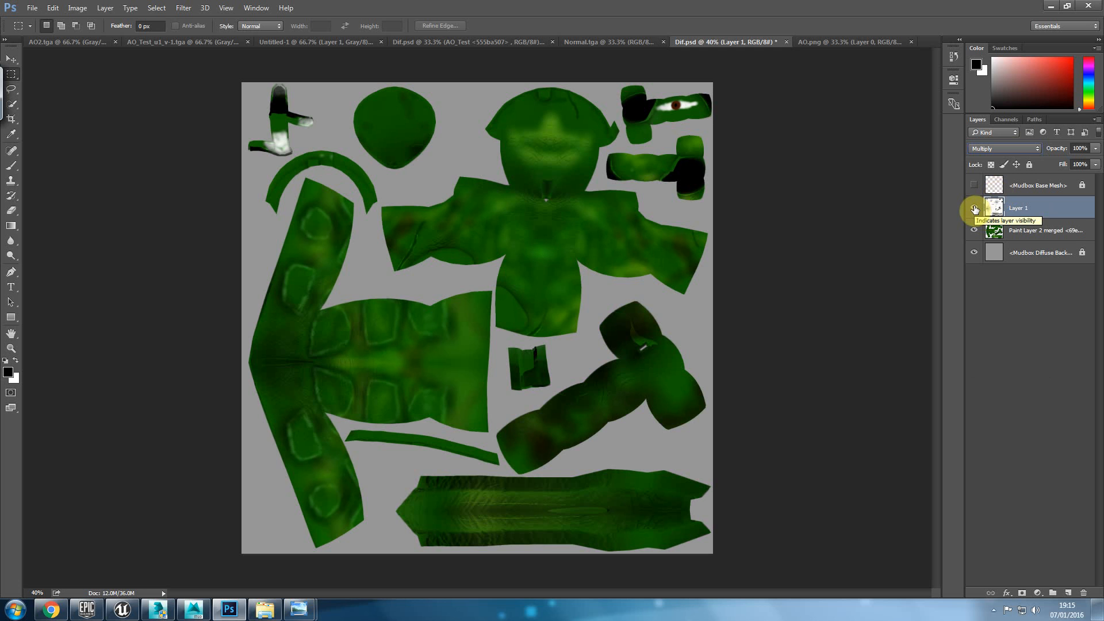
Step: Toggle the ambient occlusion layer's visibility repeatedly to compare the diffuse texture with and without it
{"action": "left_click", "coordinate": [974, 208]}
{"action": "left_click", "coordinate": [974, 208]}
{"action": "left_click", "coordinate": [974, 208]}
{"action": "left_click", "coordinate": [974, 208]}
{"action": "left_click", "coordinate": [974, 208]}
{"action": "left_click", "coordinate": [975, 208]}
{"action": "left_click", "coordinate": [974, 209]}
{"action": "left_click", "coordinate": [974, 208]}
{"action": "left_click", "coordinate": [975, 208]}
{"action": "left_click", "coordinate": [974, 208]}
{"action": "left_click", "coordinate": [974, 208]}
{"action": "left_click", "coordinate": [975, 208]}
{"action": "left_click", "coordinate": [974, 208]}
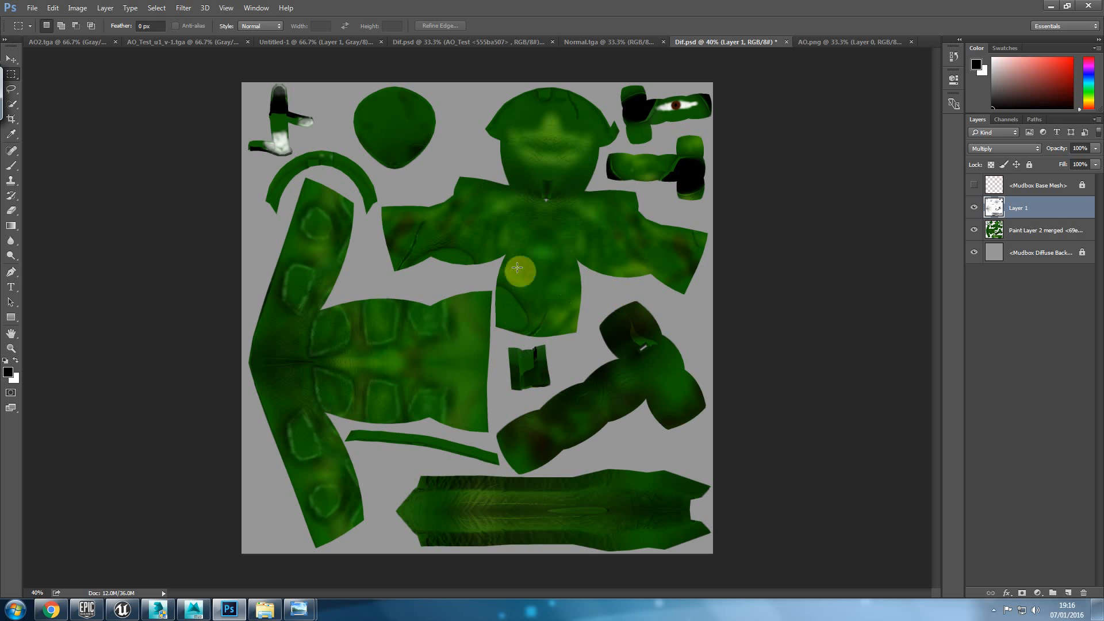
Step: Save the combined texture as Dif.tga in Targa format at 24 bits/pixel in the CharTut folder
{"action": "left_click", "coordinate": [33, 8]}
{"action": "left_click", "coordinate": [96, 135]}
{"action": "left_click", "coordinate": [220, 485]}
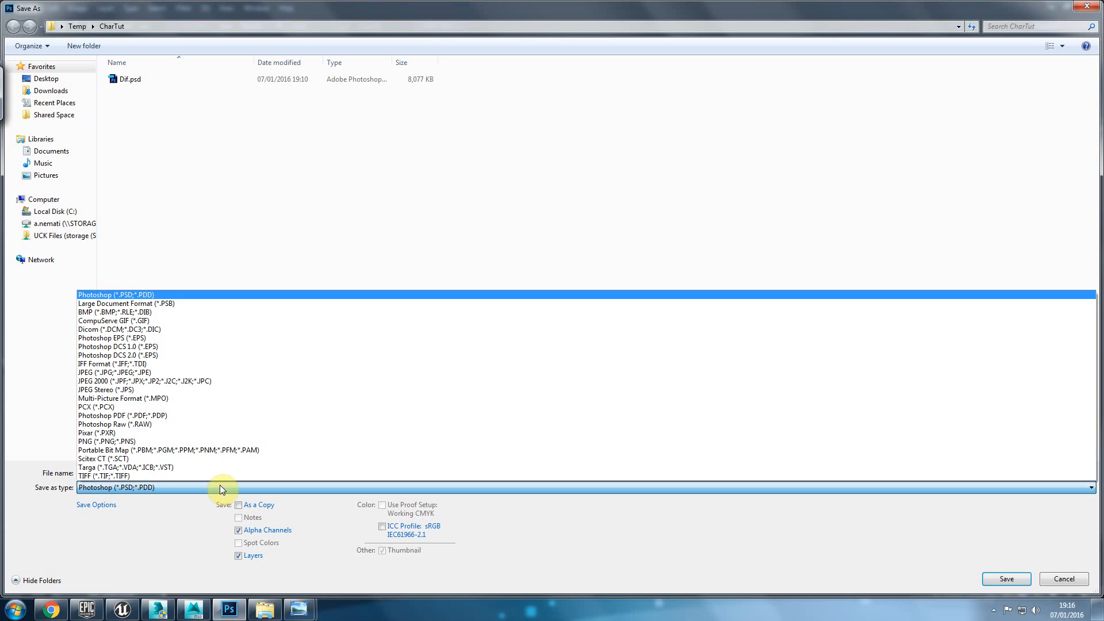
{"action": "left_click", "coordinate": [168, 468]}
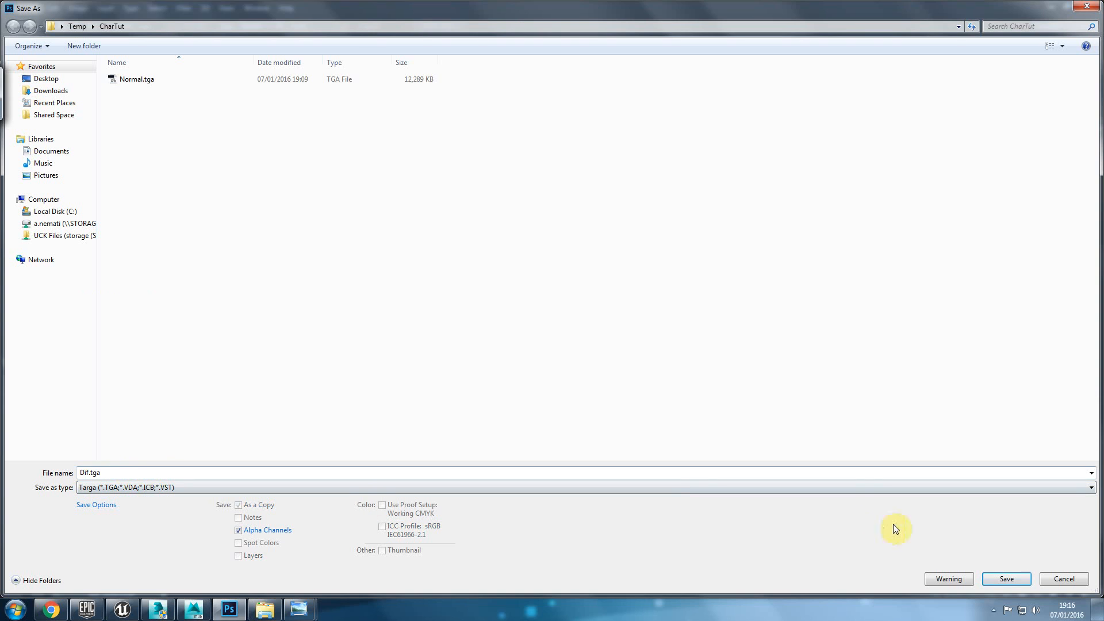
{"action": "left_click", "coordinate": [1006, 578]}
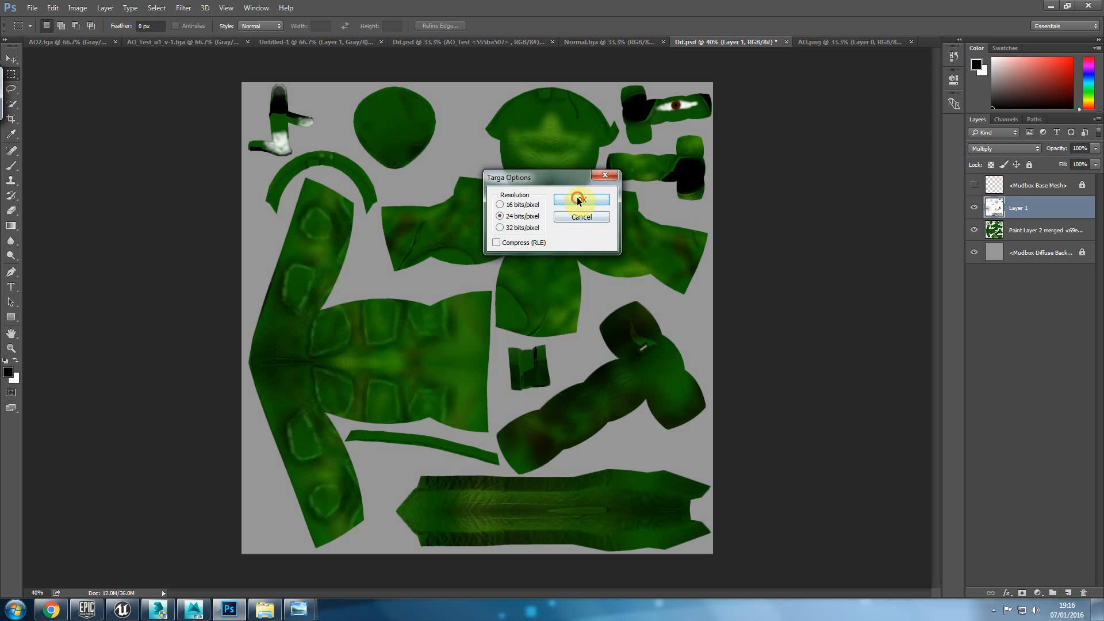
{"action": "left_click", "coordinate": [579, 199]}
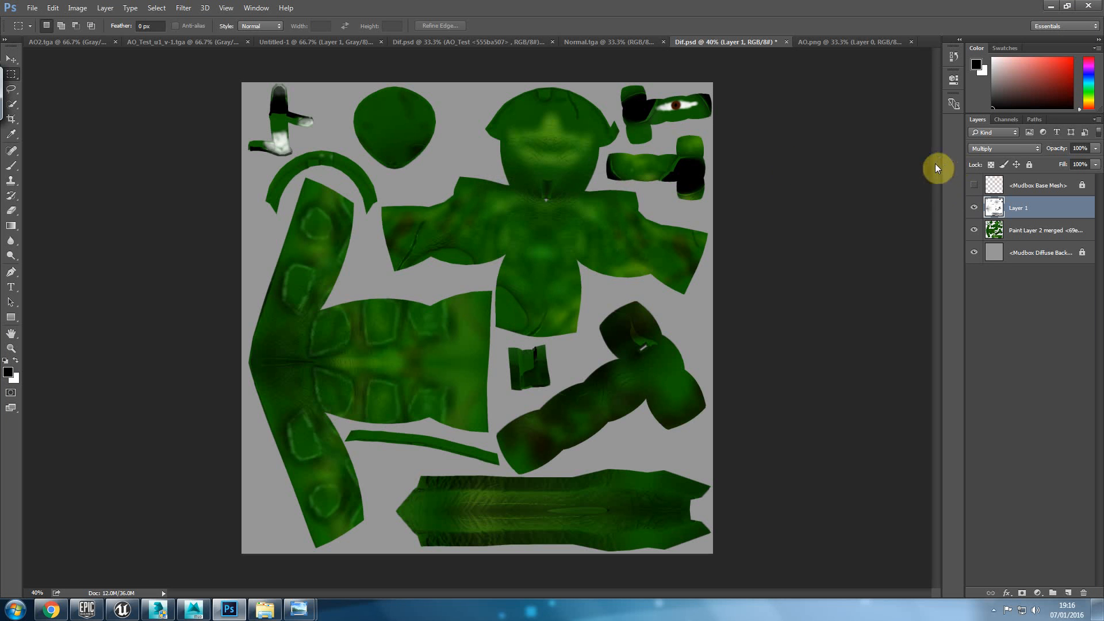
{"action": "left_click", "coordinate": [828, 41]}
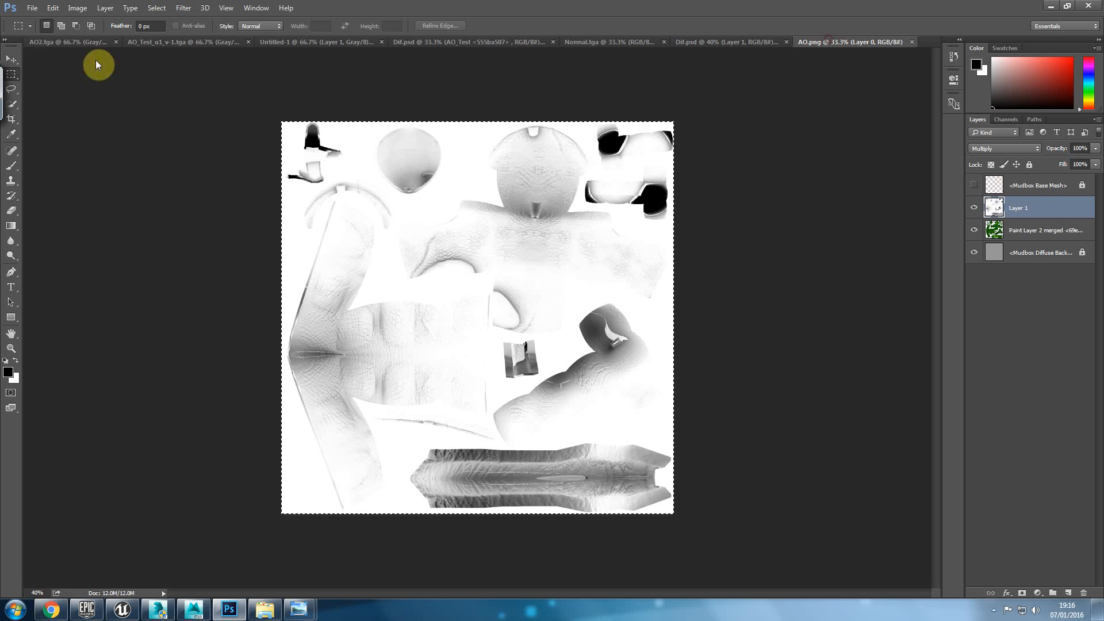
{"action": "left_click", "coordinate": [32, 7]}
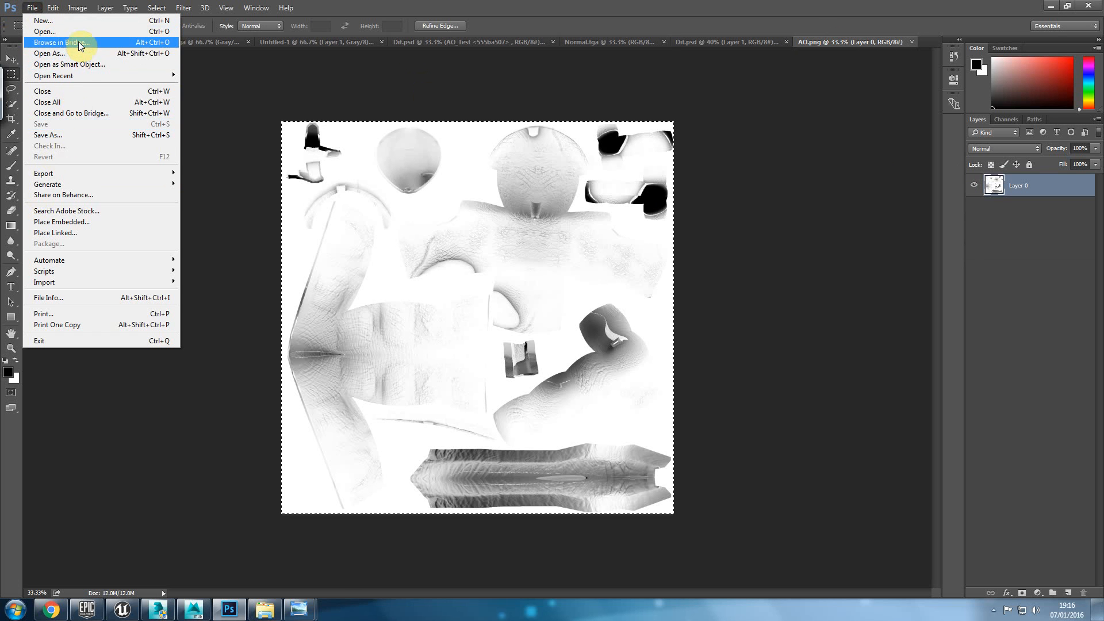
{"action": "left_click", "coordinate": [48, 134]}
{"action": "left_click", "coordinate": [247, 488]}
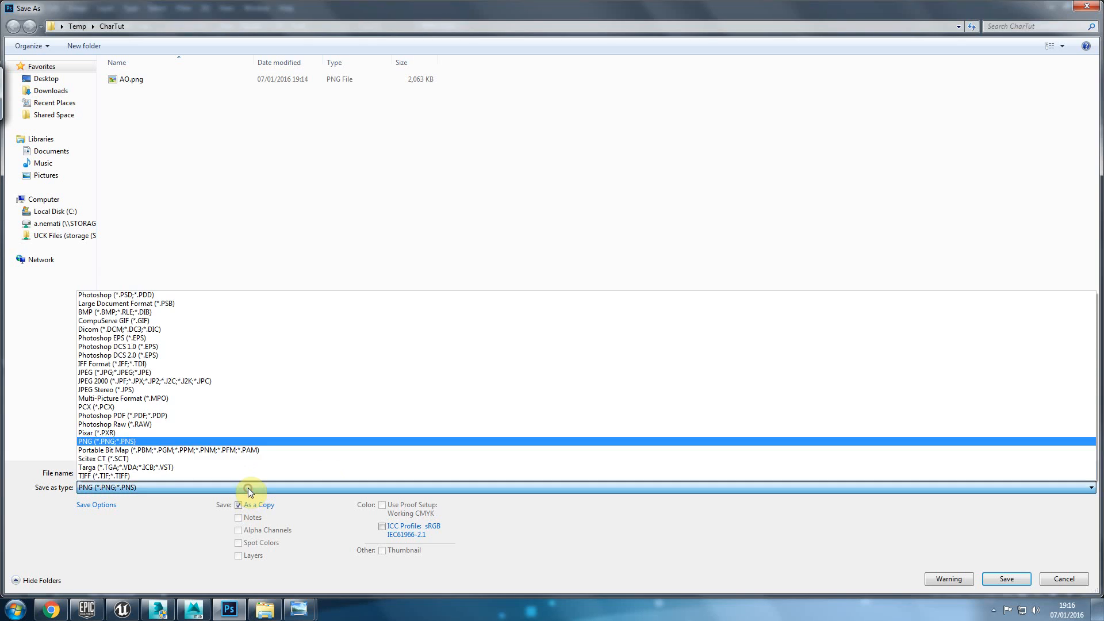
{"action": "left_click", "coordinate": [163, 90]}
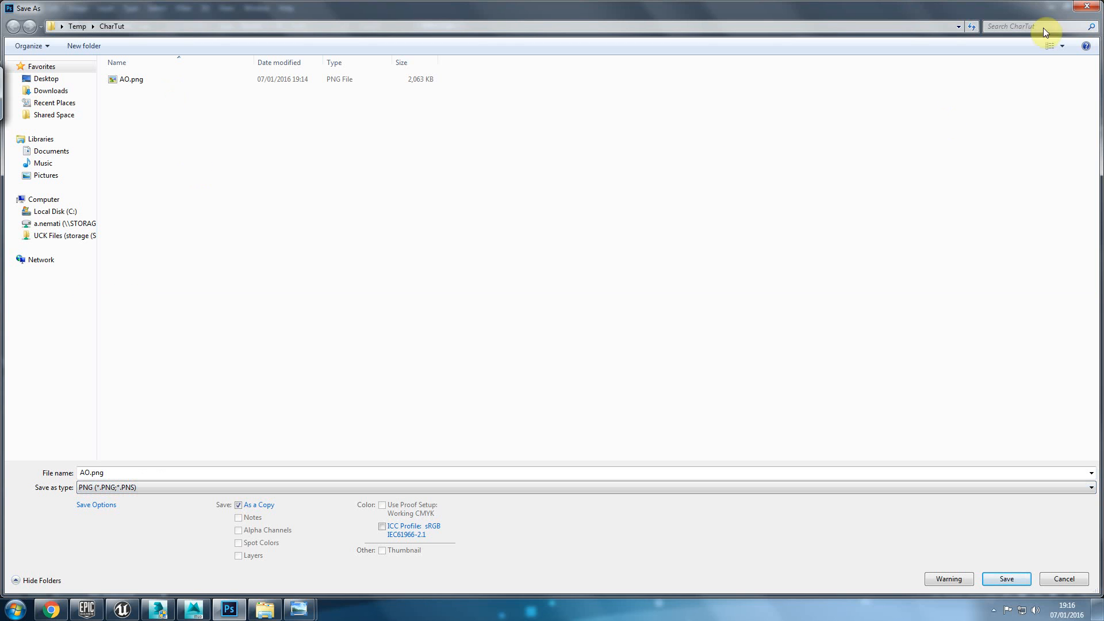
{"action": "left_click", "coordinate": [1075, 6]}
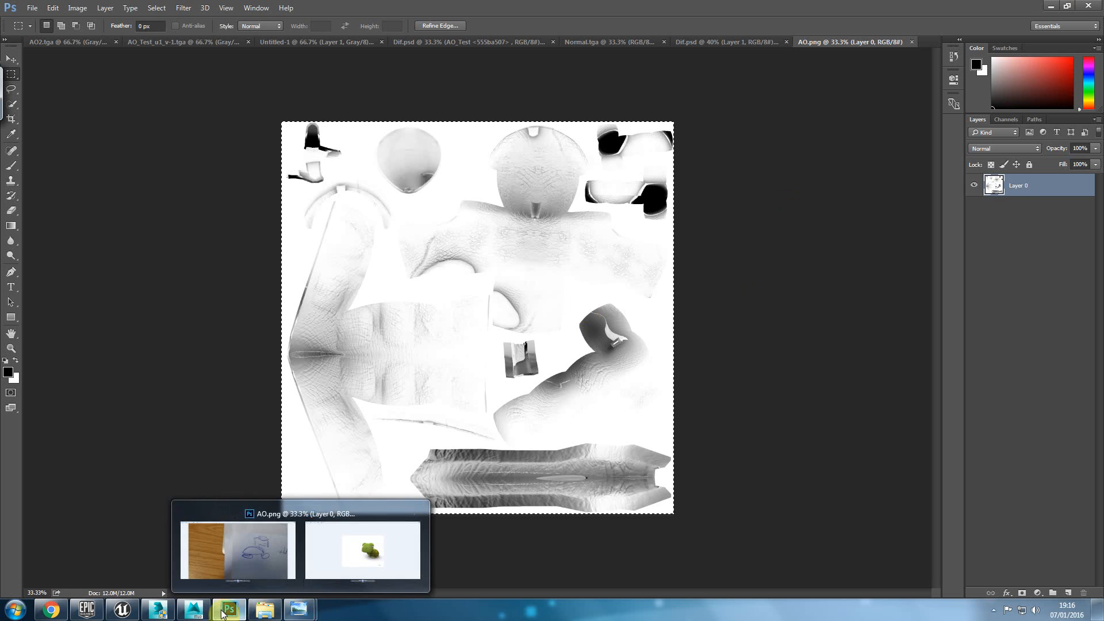
Step: Switch to 3ds Max and clone the front leg toward the rear of the body along Y as an element
{"action": "mouse_move", "coordinate": [182, 615]}
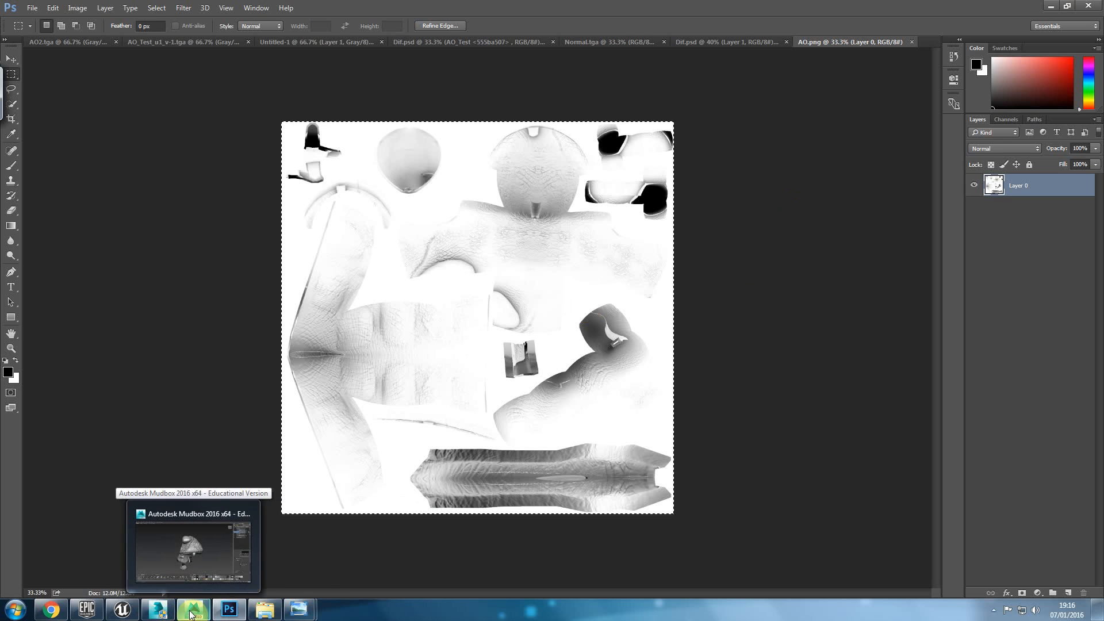
{"action": "left_click", "coordinate": [171, 614]}
{"action": "left_click", "coordinate": [335, 62]}
{"action": "scroll", "coordinate": [501, 322], "scroll_direction": "down", "scroll_amount": 4}
{"action": "middle_click_drag", "start_coordinate": [500, 378], "coordinate": [538, 377]}
{"action": "left_click", "coordinate": [444, 386]}
{"action": "left_click", "coordinate": [1077, 244]}
{"action": "left_click", "coordinate": [444, 389]}
{"action": "middle_click_drag", "start_coordinate": [504, 429], "coordinate": [587, 422], "text": "alt"}
{"action": "key", "text": "w"}
{"action": "left_click_drag", "start_coordinate": [393, 389], "coordinate": [310, 387], "text": "shift"}
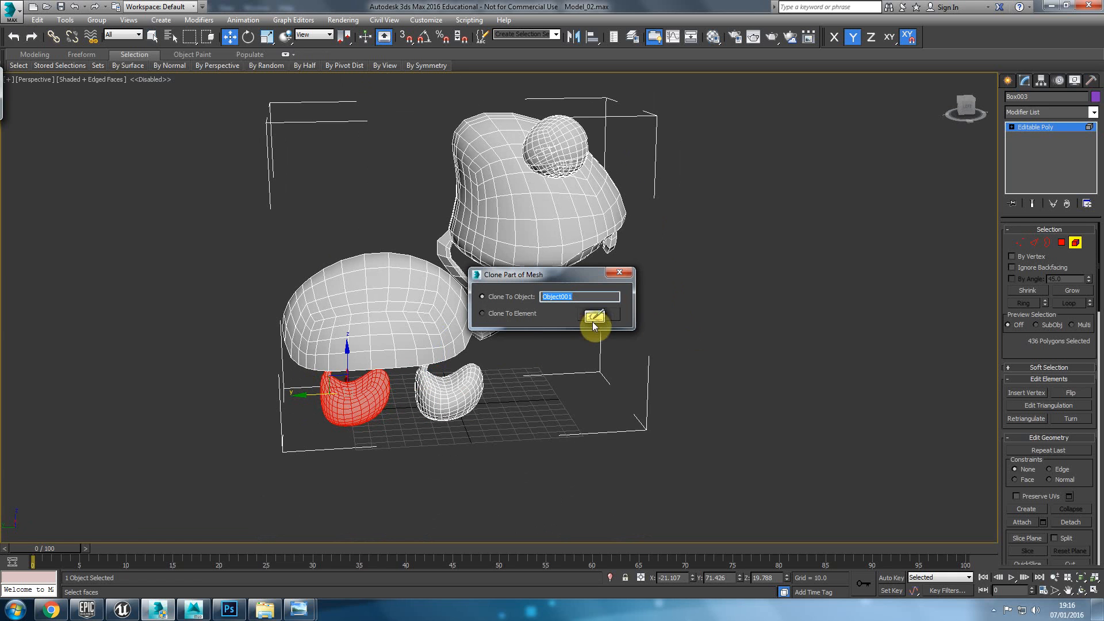
{"action": "left_click", "coordinate": [509, 314]}
{"action": "left_click", "coordinate": [594, 316]}
Step: Clone the legs out to a separate object
{"action": "mouse_move", "coordinate": [454, 395]}
{"action": "middle_mouse_down", "text": "alt"}
{"action": "mouse_move", "coordinate": [417, 412]}
{"action": "mouse_move", "coordinate": [444, 396]}
{"action": "middle_mouse_up", "text": "alt"}
{"action": "left_click_drag", "start_coordinate": [443, 395], "coordinate": [509, 383], "text": "shift"}
{"action": "left_click", "coordinate": [526, 297]}
{"action": "left_click", "coordinate": [593, 313]}
Step: Mirror the cloned legs object and move it along X to the opposite side of the body
{"action": "left_click", "coordinate": [1074, 243]}
{"action": "left_click", "coordinate": [451, 394]}
{"action": "left_click", "coordinate": [574, 38]}
{"action": "left_click", "coordinate": [540, 317]}
{"action": "left_click", "coordinate": [520, 392]}
{"action": "middle_click_drag", "start_coordinate": [521, 392], "coordinate": [452, 266]}
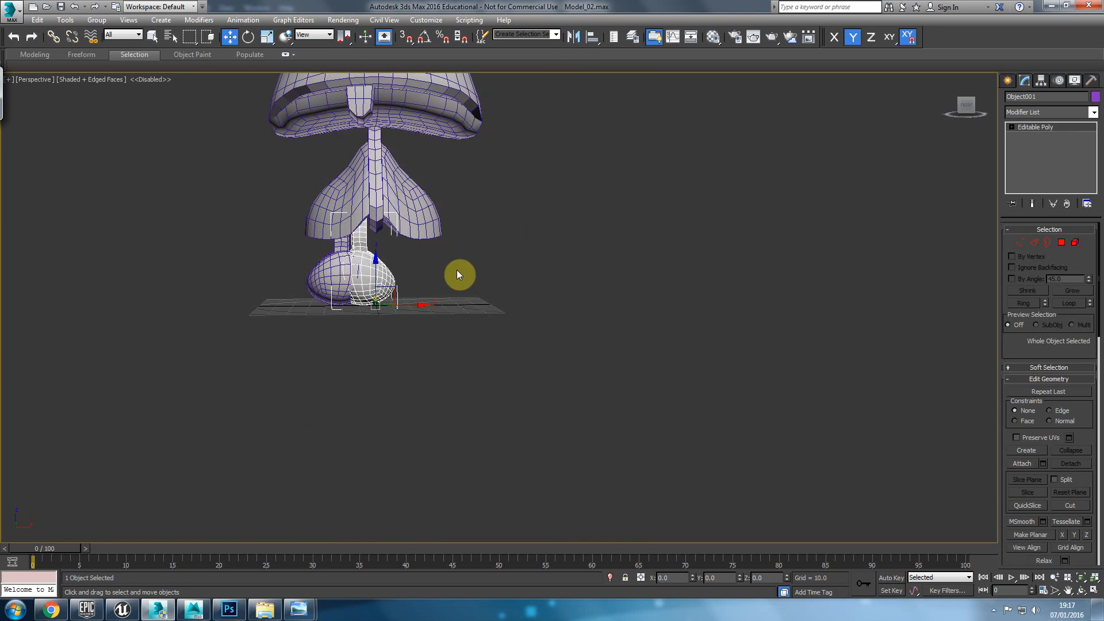
{"action": "scroll", "coordinate": [452, 266], "scroll_direction": "up", "scroll_amount": 4}
{"action": "left_click_drag", "start_coordinate": [309, 357], "coordinate": [426, 346]}
{"action": "middle_click_drag", "start_coordinate": [351, 328], "coordinate": [406, 354], "text": "alt"}
{"action": "left_click_drag", "start_coordinate": [456, 362], "coordinate": [439, 364]}
{"action": "middle_click_drag", "start_coordinate": [439, 364], "coordinate": [377, 266], "text": "alt"}
Step: Select only the eye element of the main character mesh
{"action": "left_click", "coordinate": [377, 266]}
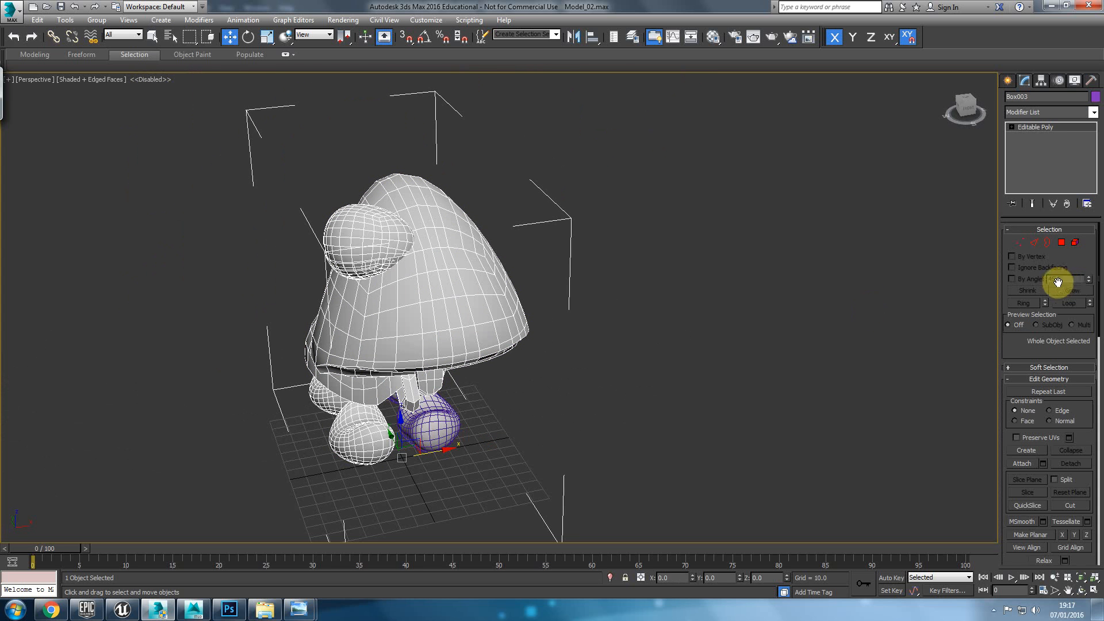
{"action": "left_click", "coordinate": [1079, 241]}
{"action": "left_click", "coordinate": [1079, 242]}
{"action": "left_click", "coordinate": [1077, 229]}
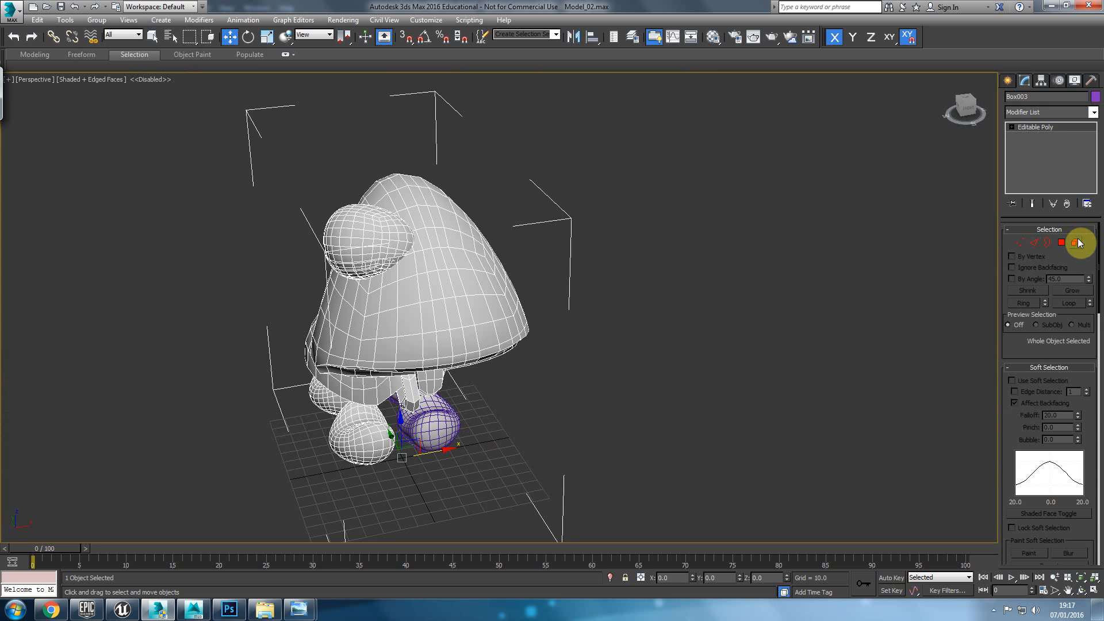
{"action": "left_click", "coordinate": [1075, 242]}
{"action": "left_click", "coordinate": [385, 237]}
{"action": "left_click_drag", "start_coordinate": [272, 175], "coordinate": [366, 286]}
{"action": "left_click", "coordinate": [442, 282], "text": "alt"}
{"action": "middle_click_drag", "start_coordinate": [381, 357], "coordinate": [327, 349], "text": "alt"}
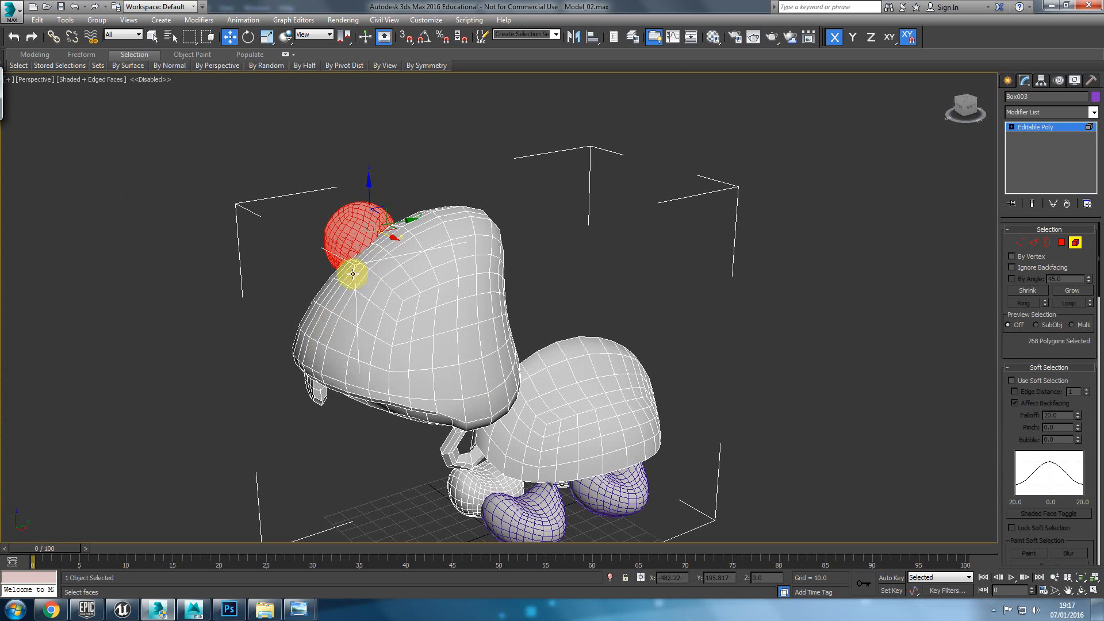
{"action": "middle_click_drag", "start_coordinate": [369, 258], "coordinate": [422, 272], "text": "alt"}
Step: Try to clone the eye to the other side of the head as an element and rotate the copy
{"action": "left_click_drag", "start_coordinate": [406, 229], "coordinate": [483, 230], "text": "shift"}
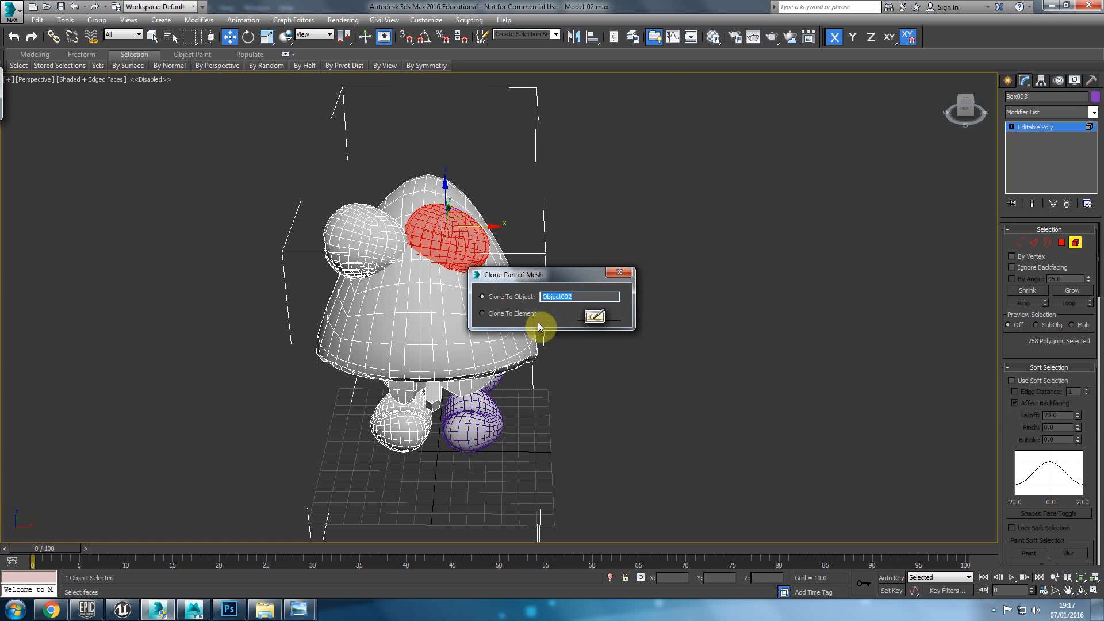
{"action": "left_click", "coordinate": [593, 316]}
{"action": "key", "text": "e"}
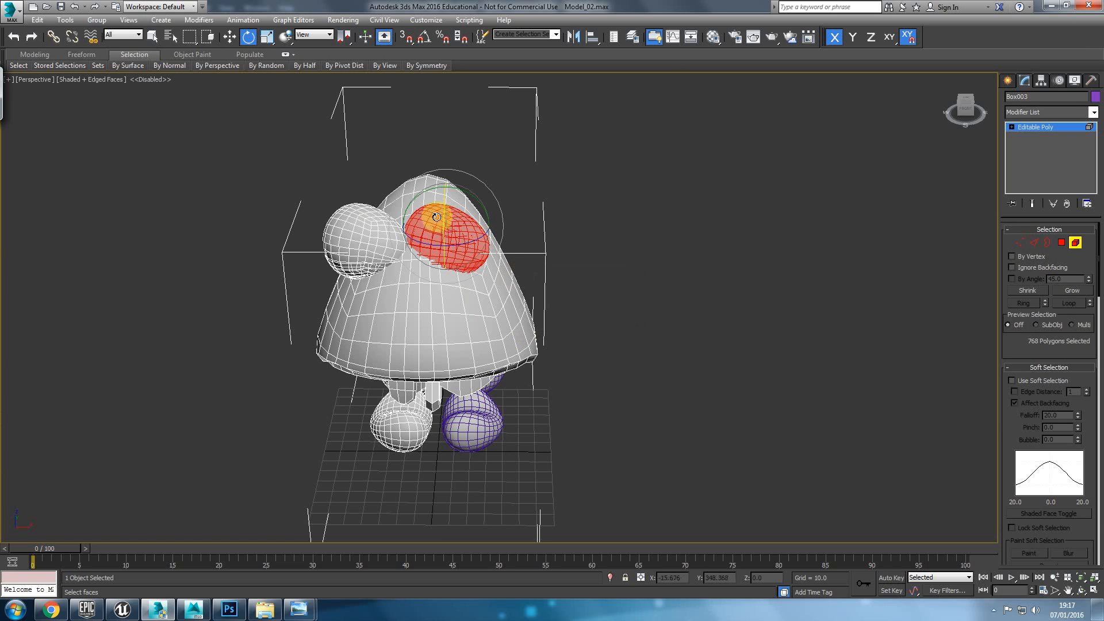
{"action": "left_click_drag", "start_coordinate": [466, 241], "coordinate": [585, 189]}
{"action": "middle_click_drag", "start_coordinate": [482, 304], "coordinate": [454, 233], "text": "alt"}
{"action": "left_click_drag", "start_coordinate": [465, 253], "coordinate": [466, 255]}
{"action": "key", "text": "ctrl+z"}
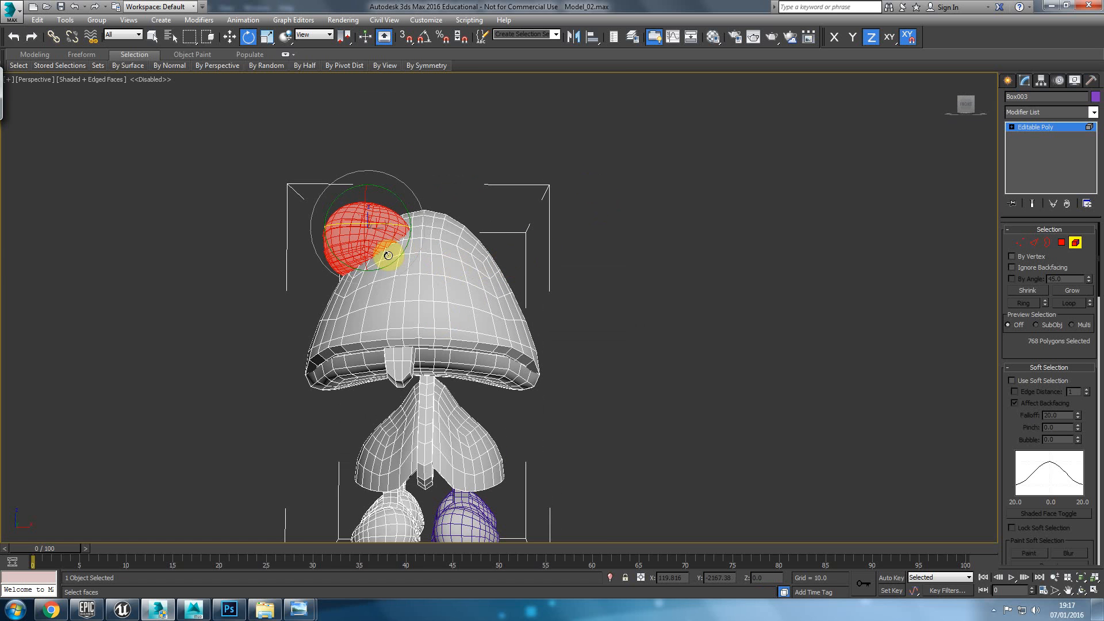
Step: Clone the eye along X to the other side of the head as a separate object and select the copy
{"action": "key", "text": "w"}
{"action": "left_click_drag", "start_coordinate": [401, 224], "coordinate": [538, 225], "text": "shift"}
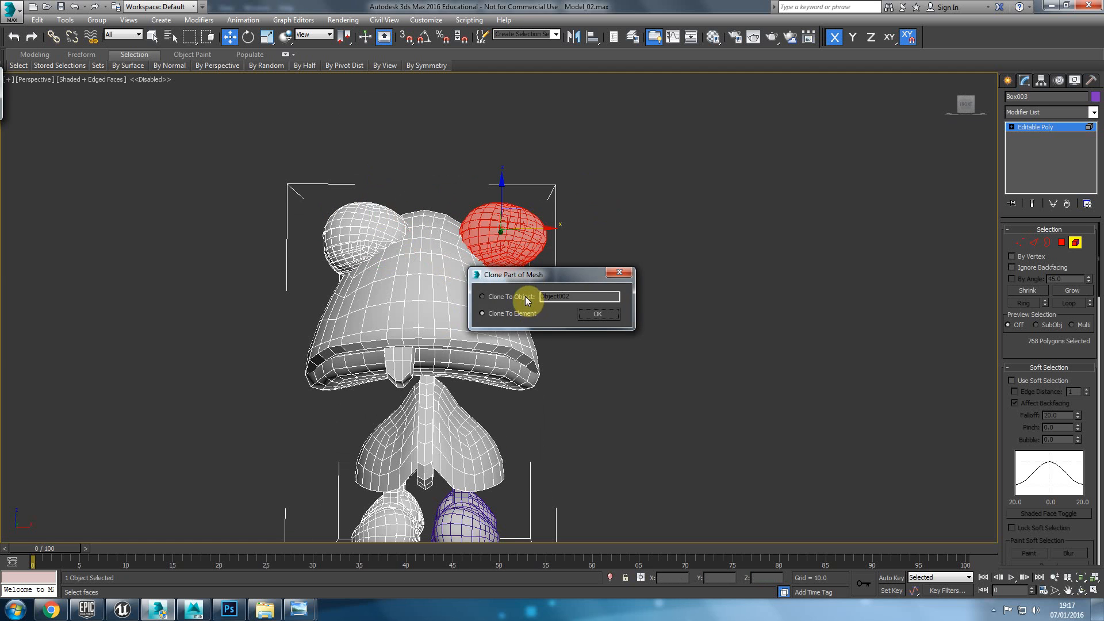
{"action": "left_click", "coordinate": [596, 314]}
{"action": "left_click", "coordinate": [1075, 244]}
{"action": "left_click", "coordinate": [1075, 243]}
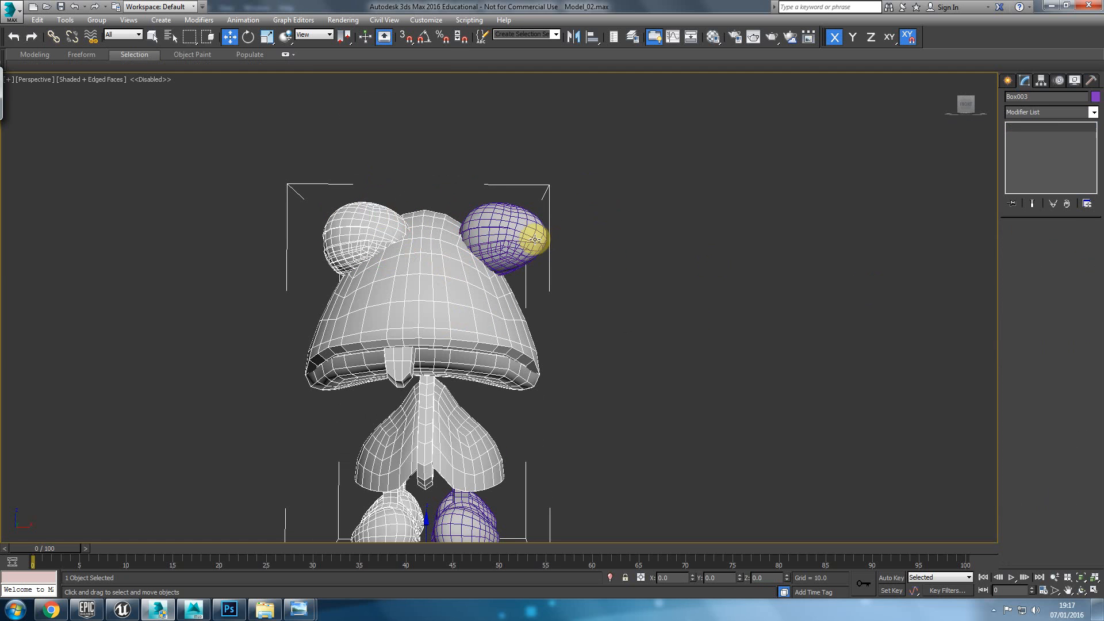
{"action": "left_click", "coordinate": [492, 291]}
Step: Try to rotate the cloned eye around its off-center pivot
{"action": "key", "text": "e"}
{"action": "left_click_drag", "start_coordinate": [448, 533], "coordinate": [607, 409]}
{"action": "key", "text": "ctrl+z"}
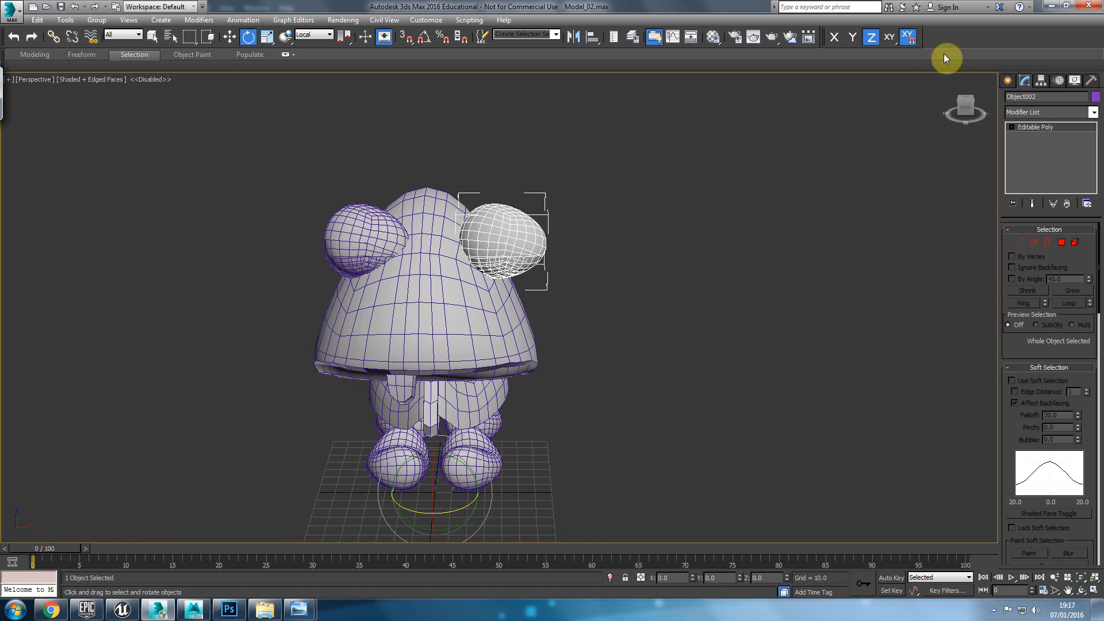
Step: Center the cloned eye's pivot on the object, rotate the eye, and move it along X closer to the head
{"action": "left_click", "coordinate": [1041, 81]}
{"action": "left_click", "coordinate": [1047, 213]}
{"action": "left_click_drag", "start_coordinate": [523, 252], "coordinate": [634, 231]}
{"action": "key", "text": "w"}
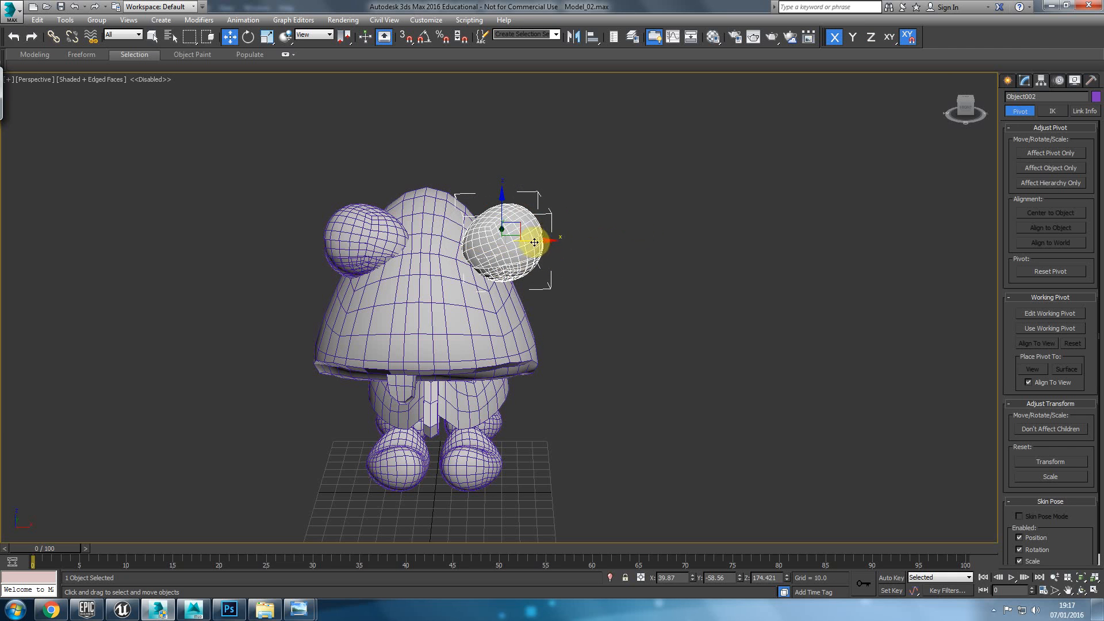
{"action": "left_click_drag", "start_coordinate": [541, 241], "coordinate": [515, 243]}
Step: Scale the cloned eye uniformly to about 121% and shift it outward along X by about 2.25 units
{"action": "key", "text": "f"}
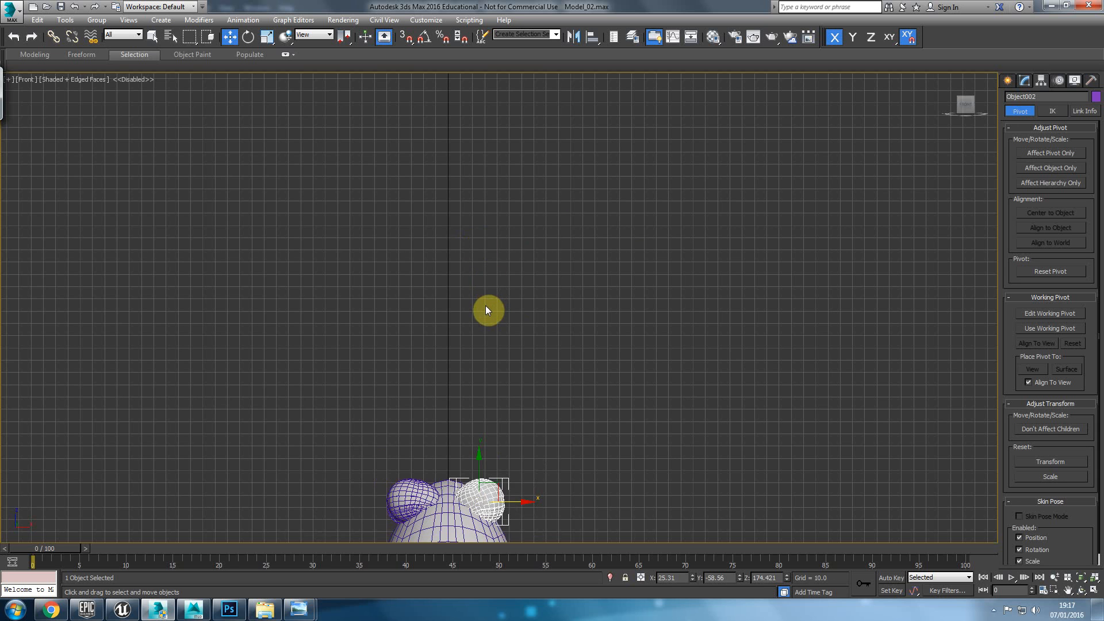
{"action": "key", "text": "p"}
{"action": "scroll", "coordinate": [477, 322], "scroll_direction": "down", "scroll_amount": 2}
{"action": "key", "text": "r"}
{"action": "left_click_drag", "start_coordinate": [488, 319], "coordinate": [483, 296]}
{"action": "scroll", "coordinate": [472, 333], "scroll_direction": "down", "scroll_amount": 3}
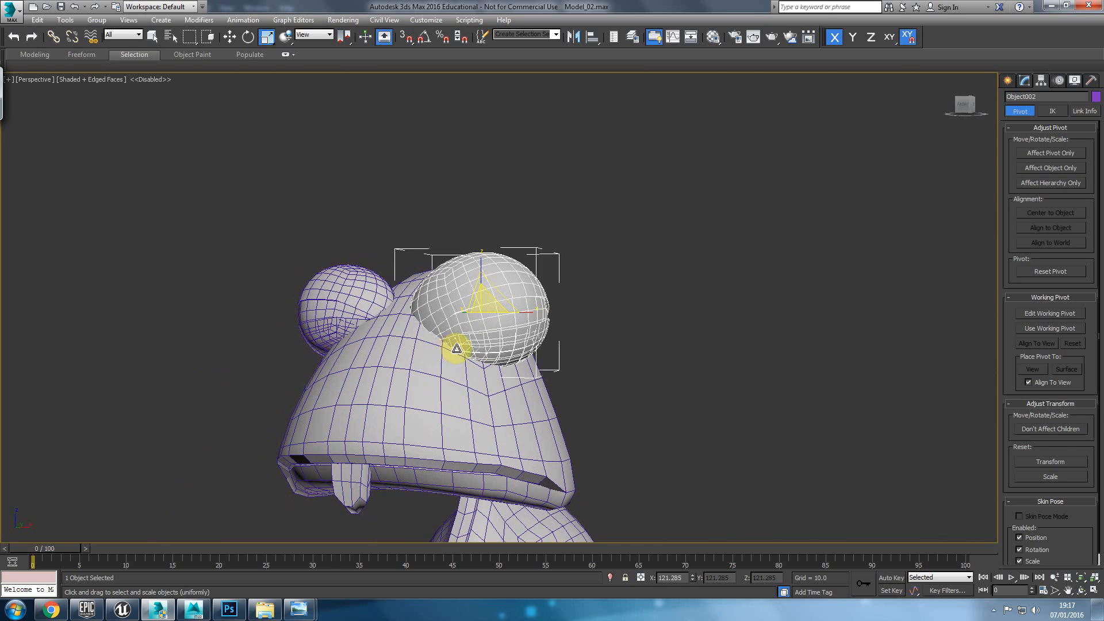
{"action": "key", "text": "w"}
{"action": "middle_click_drag", "start_coordinate": [456, 349], "coordinate": [467, 376], "text": "alt"}
{"action": "left_click_drag", "start_coordinate": [512, 315], "coordinate": [517, 315]}
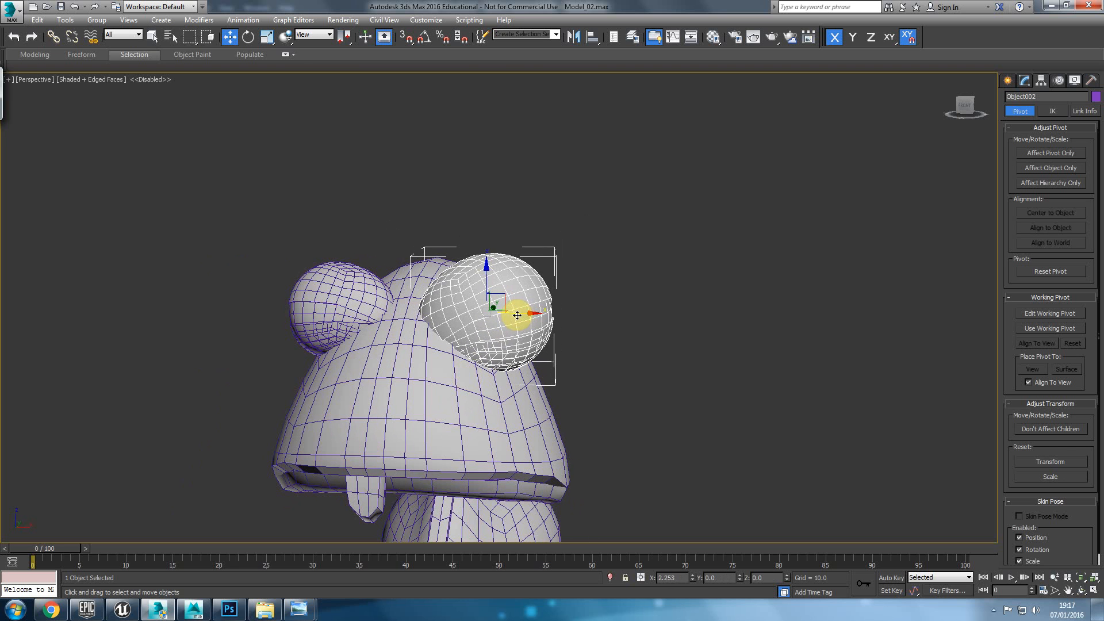
Step: Attach the cloned eye and the separate leg pieces to the character's main body mesh
{"action": "middle_click_drag", "start_coordinate": [515, 316], "coordinate": [506, 354], "text": "alt"}
{"action": "scroll", "coordinate": [517, 390], "scroll_direction": "down", "scroll_amount": 3}
{"action": "left_click", "coordinate": [508, 301]}
{"action": "left_click", "coordinate": [1024, 80]}
{"action": "left_click", "coordinate": [1031, 368]}
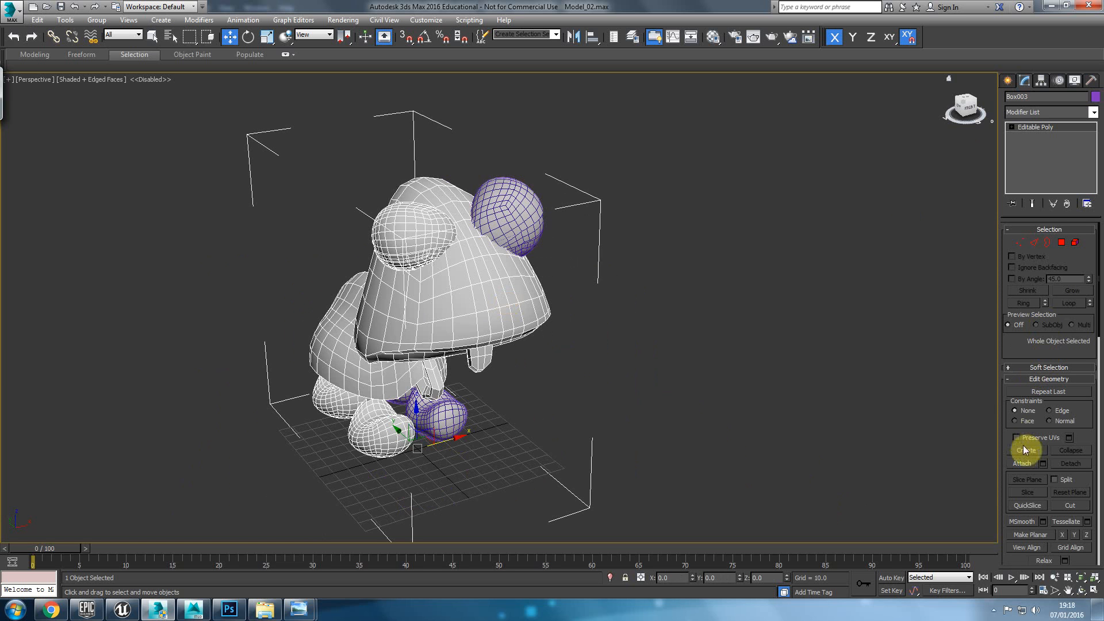
{"action": "left_click", "coordinate": [1023, 463]}
{"action": "left_click", "coordinate": [501, 204]}
{"action": "left_click", "coordinate": [451, 417]}
{"action": "middle_click_drag", "start_coordinate": [451, 417], "coordinate": [374, 422], "text": "alt"}
{"action": "left_click", "coordinate": [1028, 465]}
{"action": "left_click", "coordinate": [650, 402]}
{"action": "left_click", "coordinate": [472, 379]}
Step: Export the combined character as FBX, overwriting the existing FBX_Test.FBX
{"action": "left_click", "coordinate": [5, 7]}
{"action": "left_click", "coordinate": [37, 189]}
{"action": "double_click", "coordinate": [114, 79]}
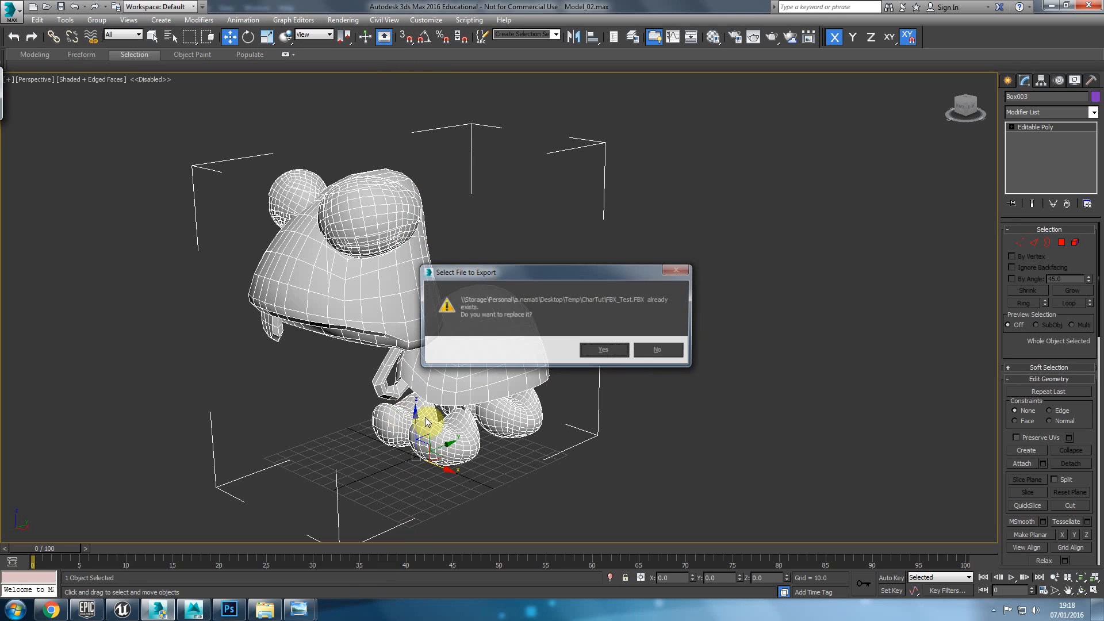
{"action": "left_click", "coordinate": [604, 349]}
{"action": "left_click", "coordinate": [547, 346]}
Step: Switch to Unreal Engine and reimport the FBX_Test static mesh in the TutChar folder
{"action": "left_click", "coordinate": [122, 610]}
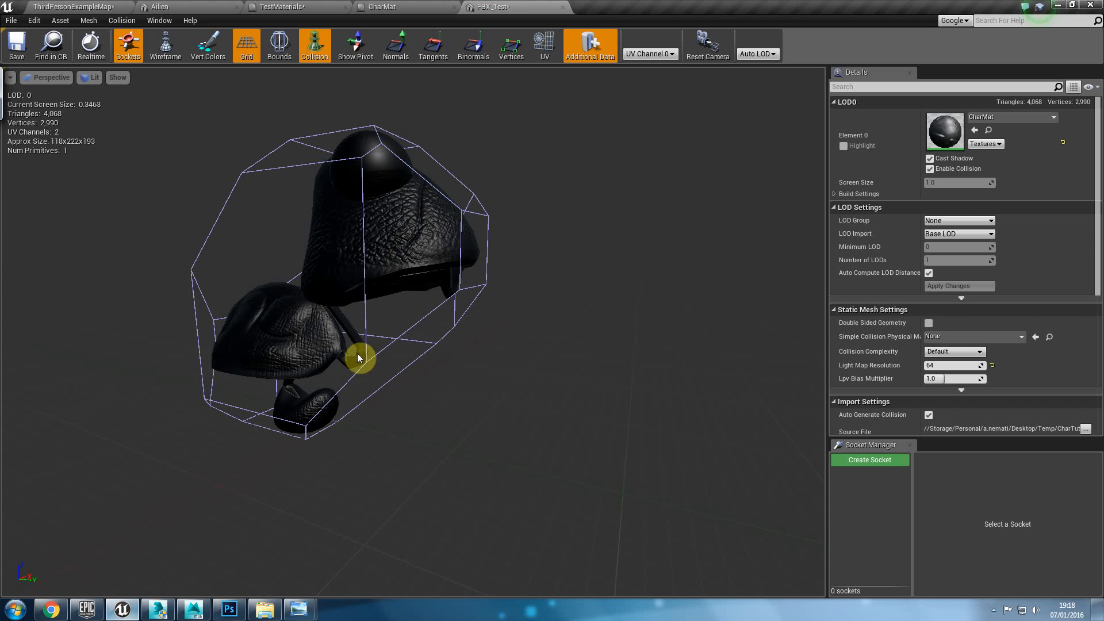
{"action": "left_click", "coordinate": [85, 7]}
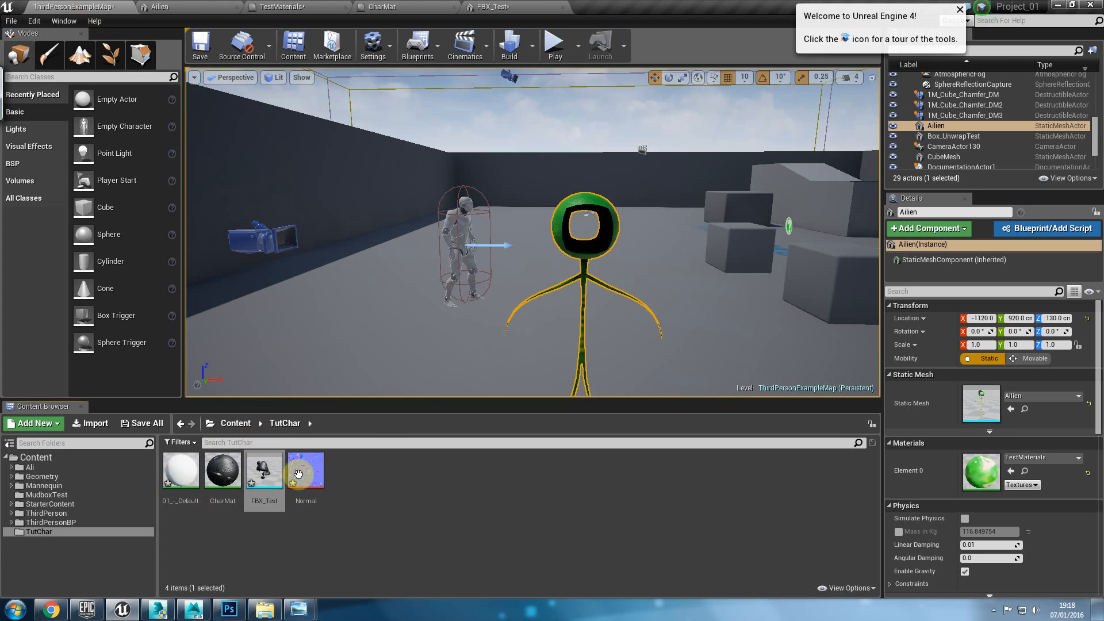
{"action": "right_click", "coordinate": [266, 468]}
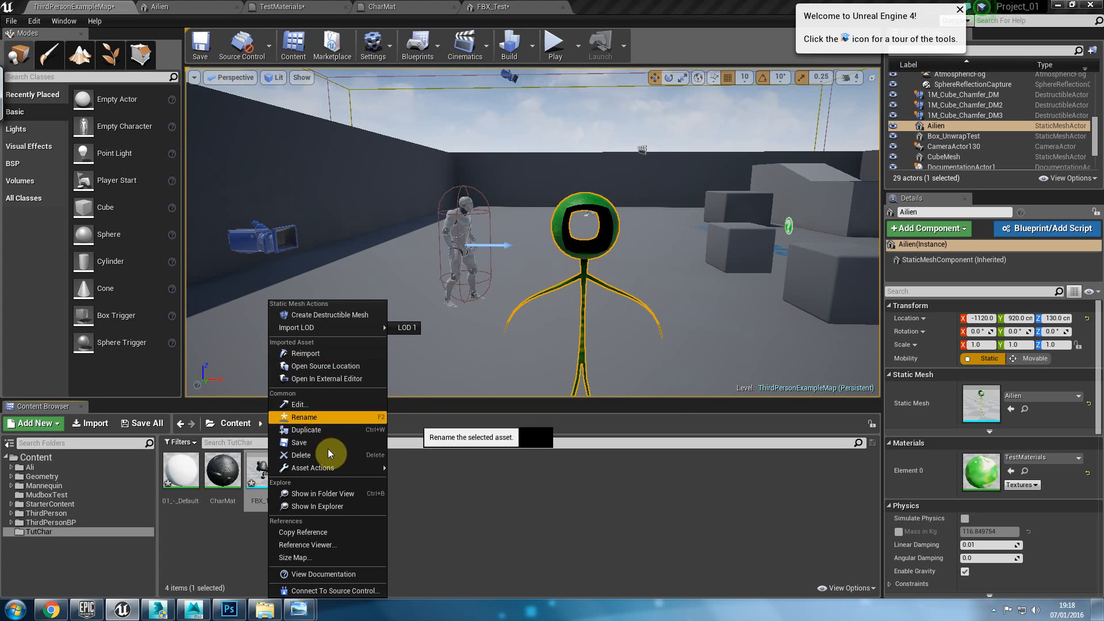
{"action": "mouse_move", "coordinate": [339, 468]}
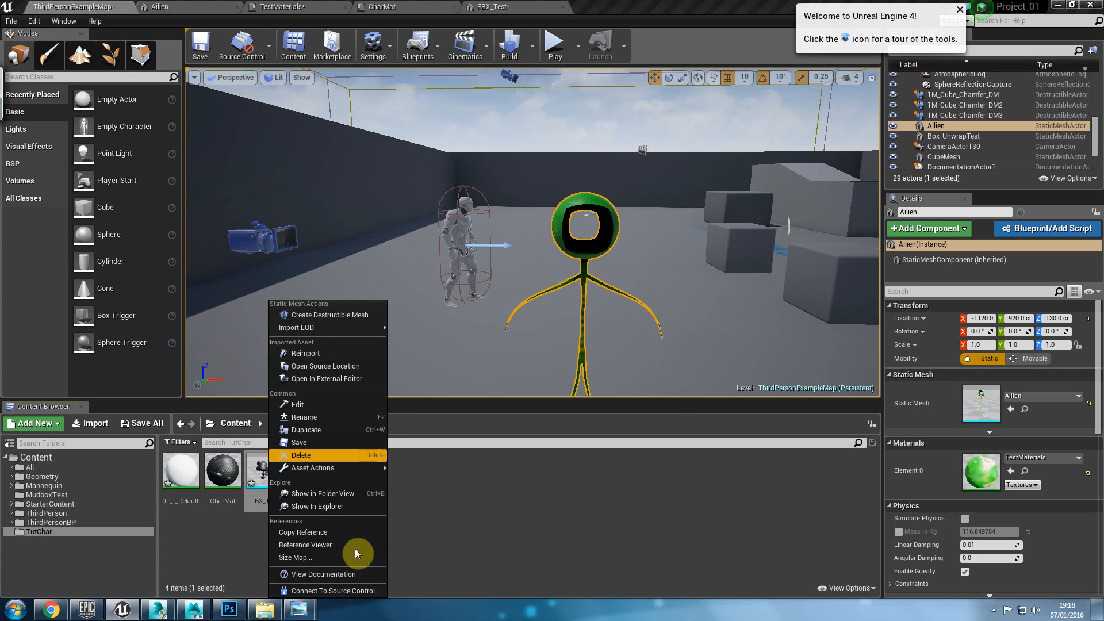
{"action": "left_click", "coordinate": [346, 353]}
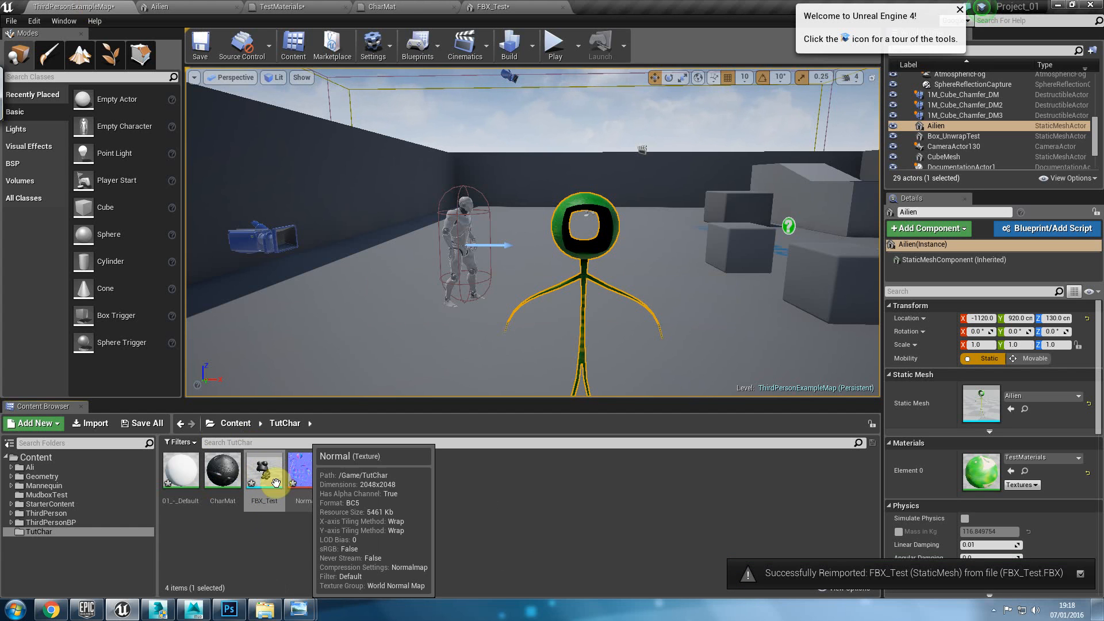
Step: Open CharMat in a floating window and import Dif.tga and AO.png into the TutChar folder
{"action": "double_click", "coordinate": [223, 470]}
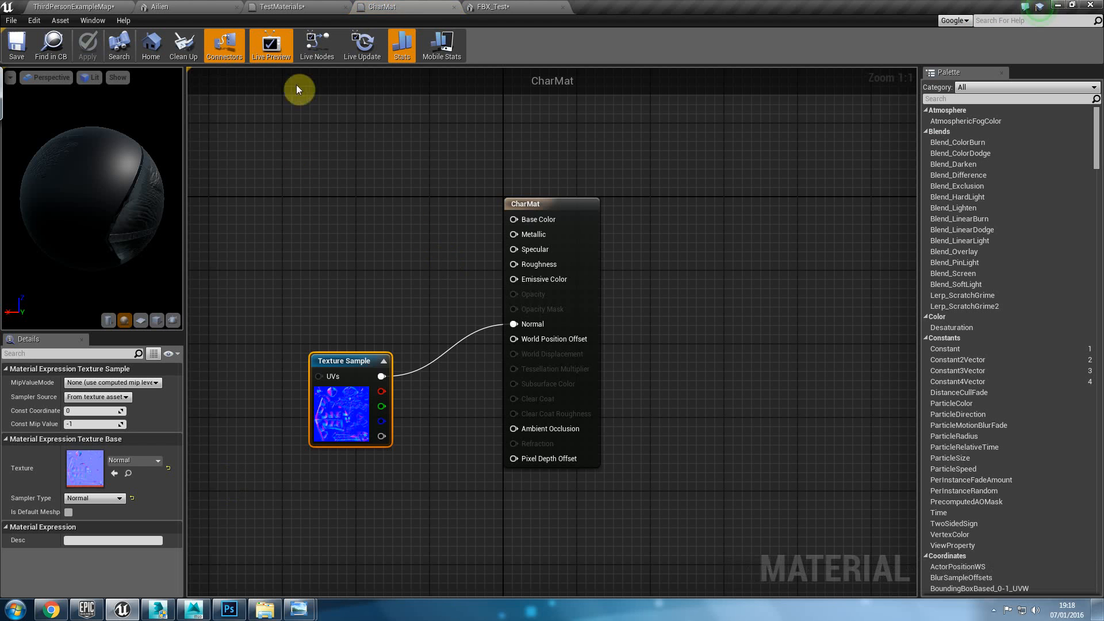
{"action": "left_click_drag", "start_coordinate": [407, 5], "coordinate": [575, 148]}
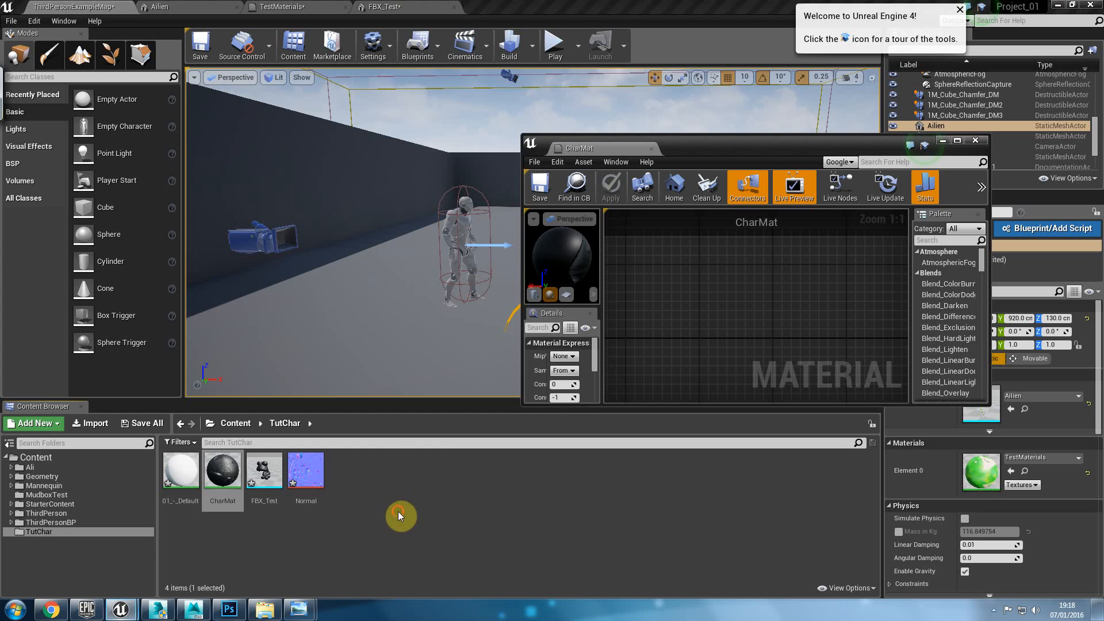
{"action": "left_click", "coordinate": [94, 422]}
{"action": "left_click", "coordinate": [144, 141]}
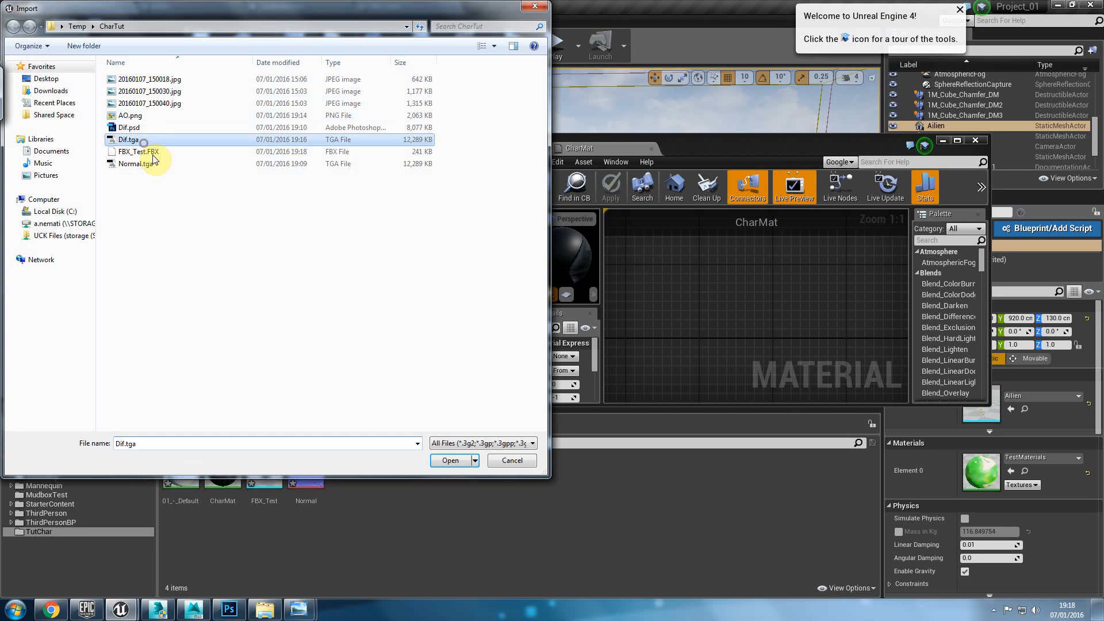
{"action": "left_click", "coordinate": [156, 117], "text": "ctrl"}
{"action": "left_click", "coordinate": [454, 462]}
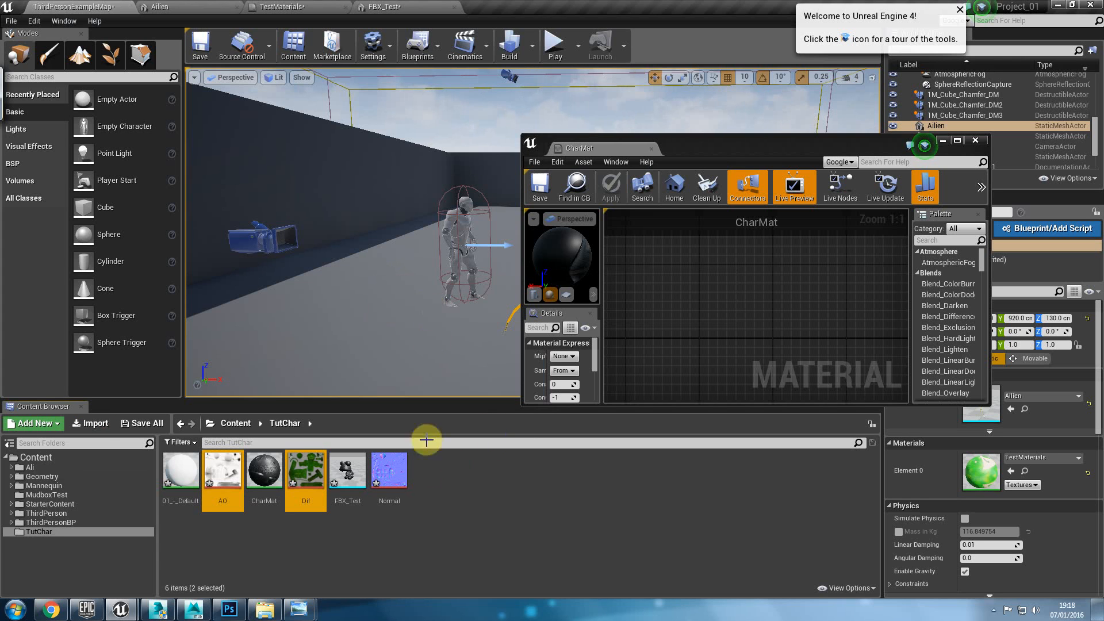
Step: Add the Dif and AO textures to CharMat as its Base Color and Ambient Occlusion inputs, and save the material
{"action": "left_click_drag", "start_coordinate": [702, 328], "coordinate": [733, 293]}
{"action": "left_click", "coordinate": [572, 4]}
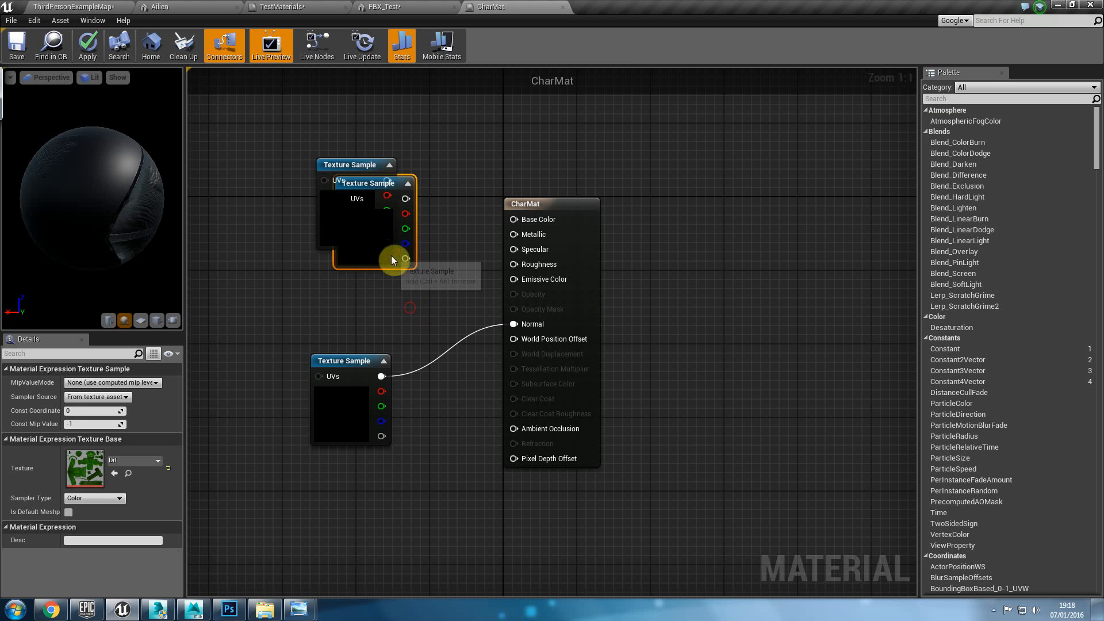
{"action": "left_click", "coordinate": [395, 284]}
{"action": "mouse_move", "coordinate": [382, 184]}
{"action": "left_mouse_down"}
{"action": "mouse_move", "coordinate": [363, 174]}
{"action": "mouse_move", "coordinate": [288, 209]}
{"action": "mouse_move", "coordinate": [400, 192]}
{"action": "left_mouse_up"}
{"action": "left_click_drag", "start_coordinate": [343, 167], "coordinate": [524, 221]}
{"action": "left_click_drag", "start_coordinate": [345, 231], "coordinate": [527, 426]}
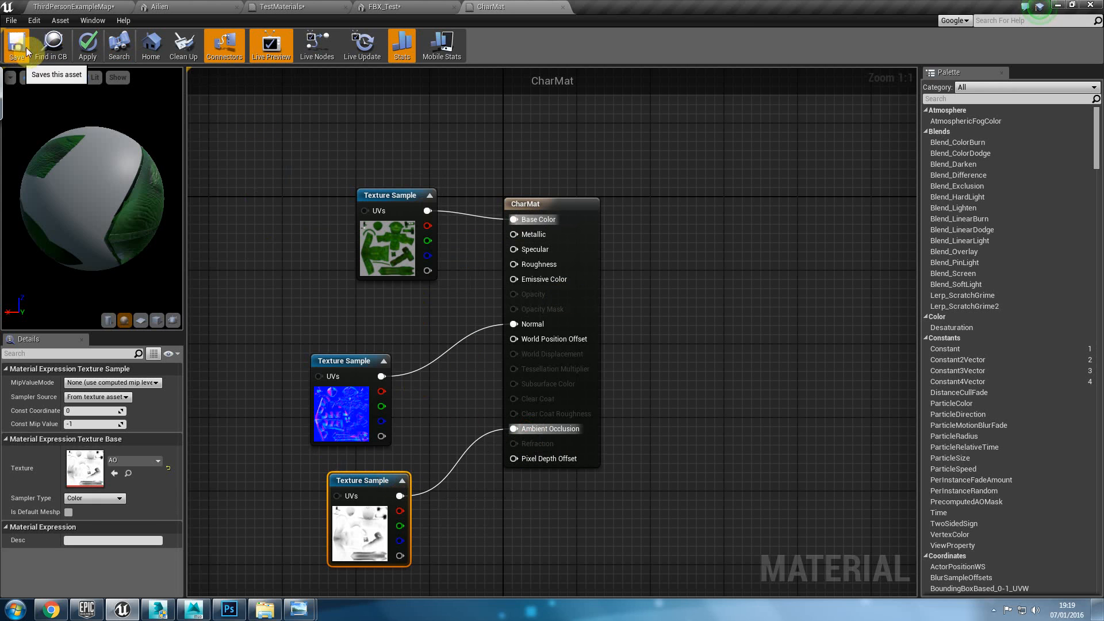
{"action": "left_click", "coordinate": [94, 44]}
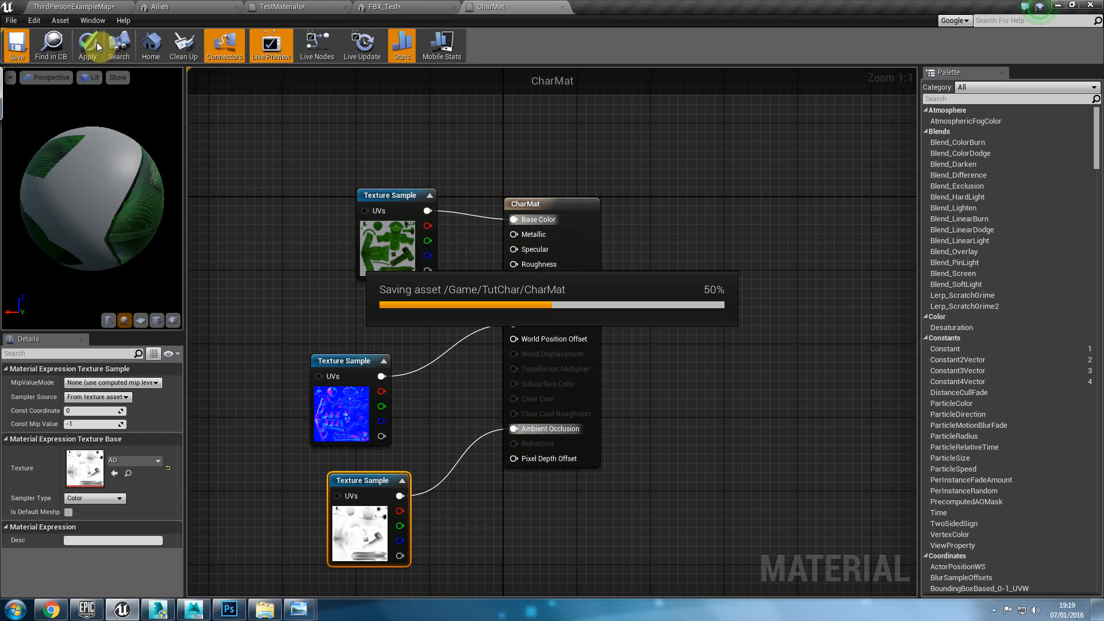
Step: Examine the textured FBX_Test mesh from all sides in its static mesh editor
{"action": "left_click", "coordinate": [391, 10]}
{"action": "left_click_drag", "start_coordinate": [433, 418], "coordinate": [64, 417], "text": "alt"}
{"action": "middle_click_drag", "start_coordinate": [356, 369], "coordinate": [506, 350], "text": "alt"}
{"action": "right_click_drag", "start_coordinate": [506, 351], "coordinate": [581, 357], "text": "alt"}
{"action": "left_click_drag", "start_coordinate": [414, 356], "coordinate": [506, 374], "text": "alt"}
{"action": "right_click_drag", "start_coordinate": [506, 374], "coordinate": [402, 368], "text": "alt"}
{"action": "left_click_drag", "start_coordinate": [402, 368], "coordinate": [494, 360], "text": "alt"}
{"action": "left_click_drag", "start_coordinate": [368, 368], "coordinate": [518, 365], "text": "alt"}
{"action": "middle_click_drag", "start_coordinate": [517, 365], "coordinate": [368, 374], "text": "alt"}
{"action": "right_click_drag", "start_coordinate": [368, 374], "coordinate": [397, 374], "text": "alt"}
{"action": "left_click_drag", "start_coordinate": [397, 374], "coordinate": [213, 374], "text": "alt"}
{"action": "middle_click_drag", "start_coordinate": [517, 368], "coordinate": [368, 368], "text": "alt"}
{"action": "left_click_drag", "start_coordinate": [368, 368], "coordinate": [276, 366], "text": "alt"}
{"action": "right_click_drag", "start_coordinate": [368, 368], "coordinate": [435, 365], "text": "alt"}
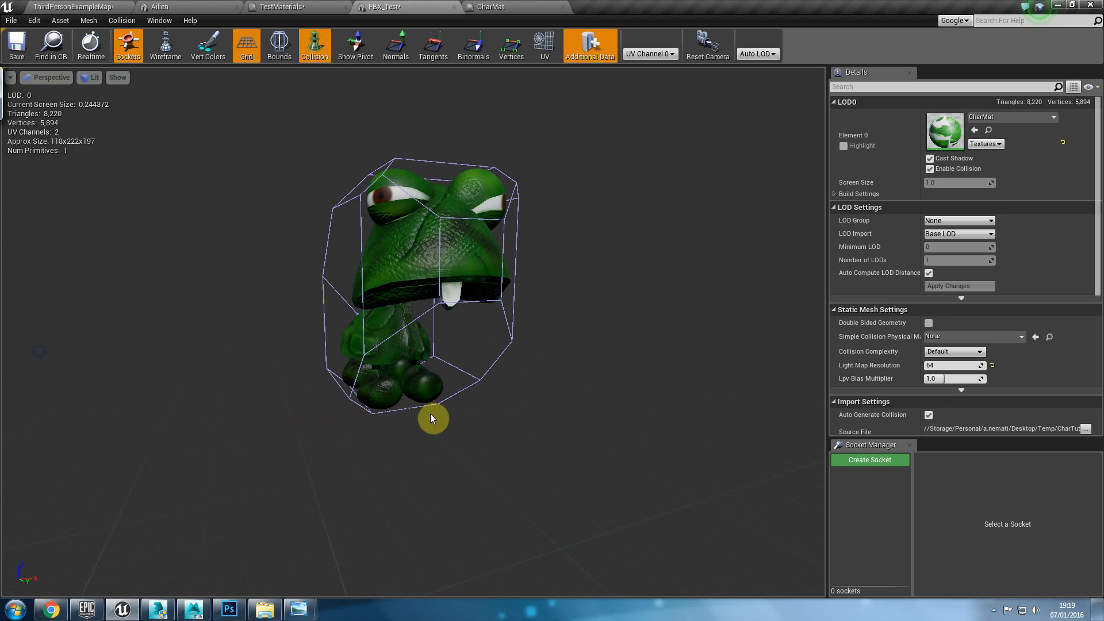
{"action": "left_click_drag", "start_coordinate": [431, 415], "coordinate": [293, 416], "text": "alt"}
{"action": "middle_click_drag", "start_coordinate": [431, 415], "coordinate": [500, 415], "text": "alt"}
{"action": "left_click_drag", "start_coordinate": [432, 415], "coordinate": [501, 415], "text": "alt"}
{"action": "right_click_drag", "start_coordinate": [431, 368], "coordinate": [493, 368], "text": "alt"}
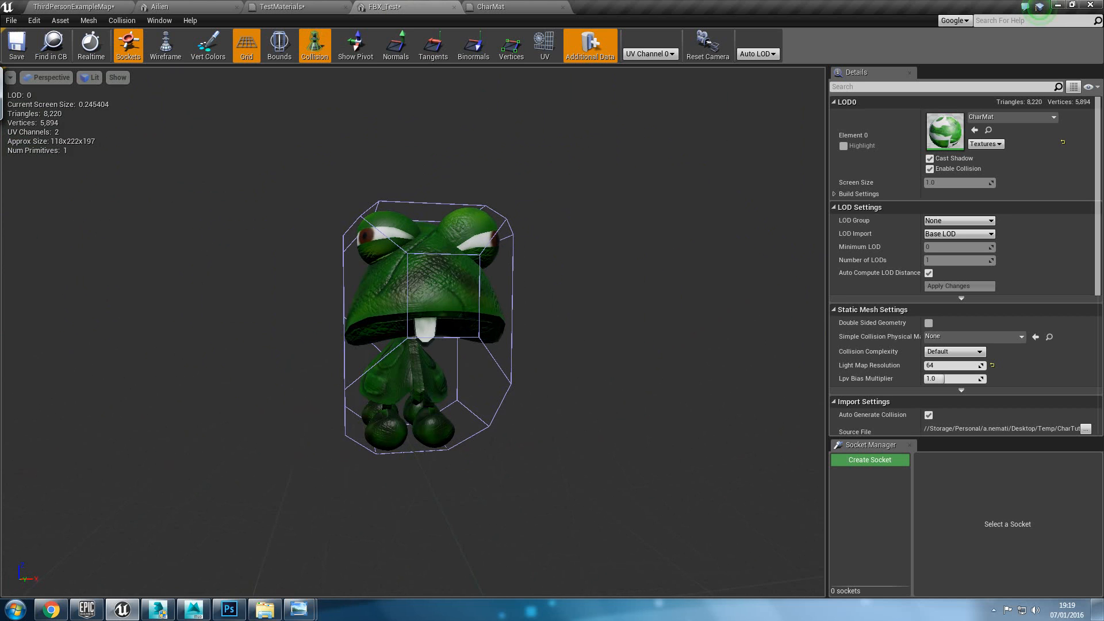
{"action": "left_click_drag", "start_coordinate": [426, 368], "coordinate": [610, 369], "text": "alt"}
{"action": "middle_click_drag", "start_coordinate": [288, 368], "coordinate": [493, 364], "text": "alt"}
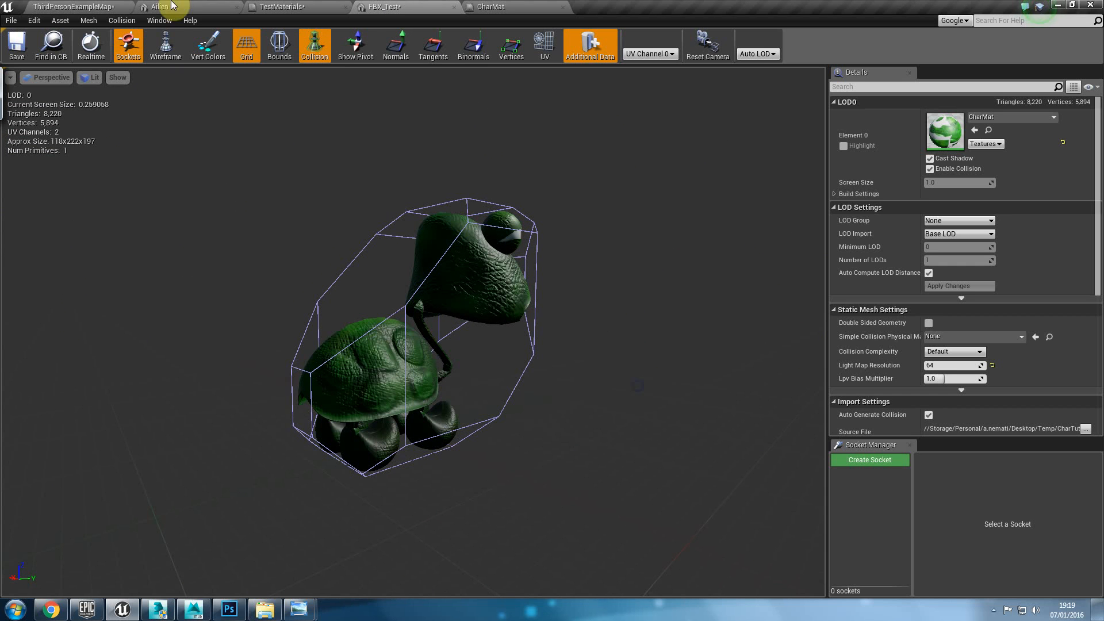
Step: Place FBX_Test in the ThirdPersonExampleMap level near the alien figure and move it along X to -1350
{"action": "left_click", "coordinate": [143, 6]}
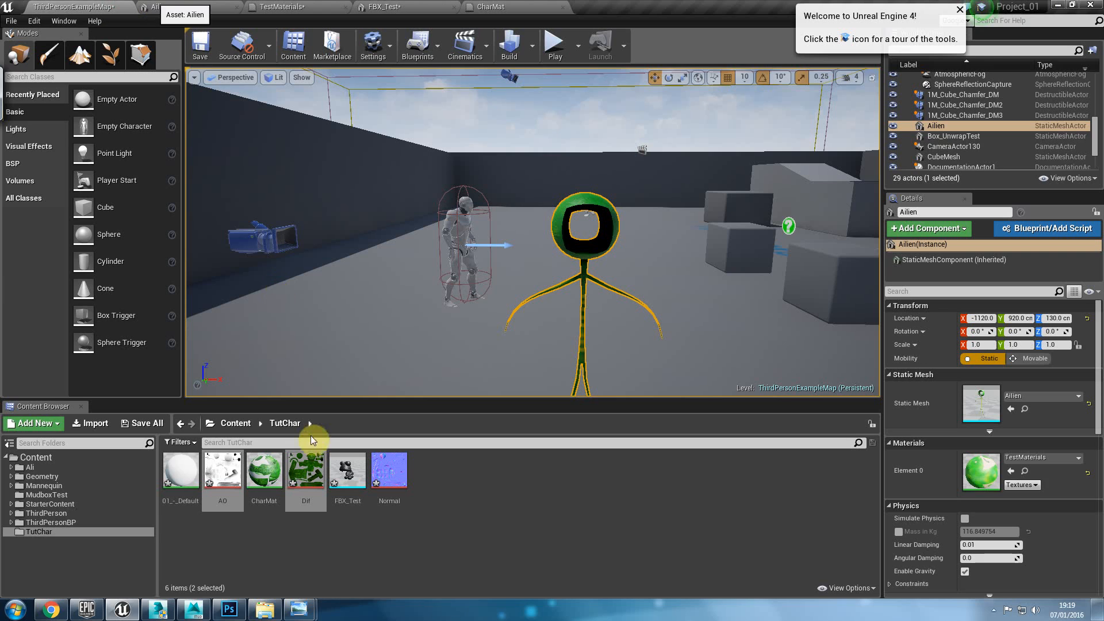
{"action": "left_click_drag", "start_coordinate": [350, 476], "coordinate": [428, 368]}
{"action": "right_click_drag", "start_coordinate": [429, 368], "coordinate": [406, 333]}
{"action": "key", "text": "f"}
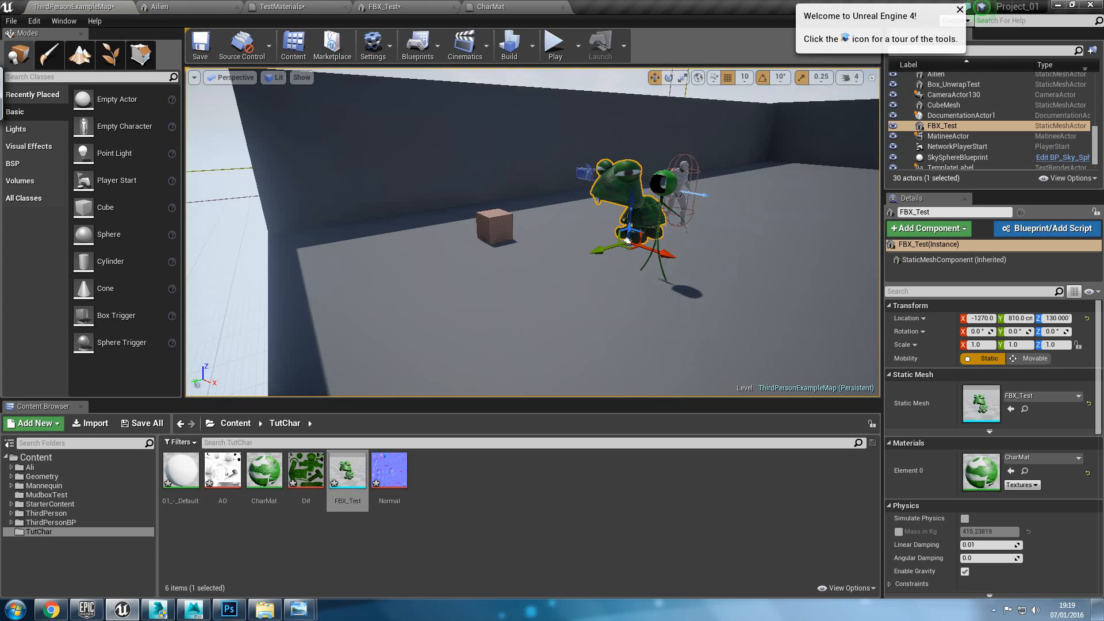
{"action": "left_click_drag", "start_coordinate": [547, 258], "coordinate": [488, 255]}
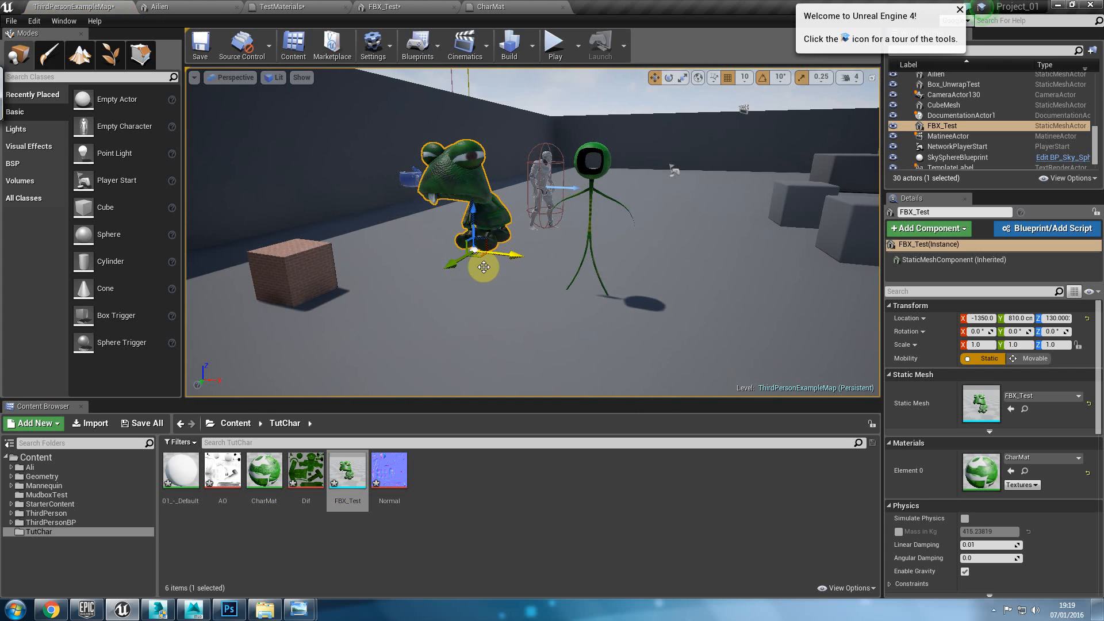
{"action": "scroll", "coordinate": [484, 267], "scroll_direction": "up", "scroll_amount": 5}
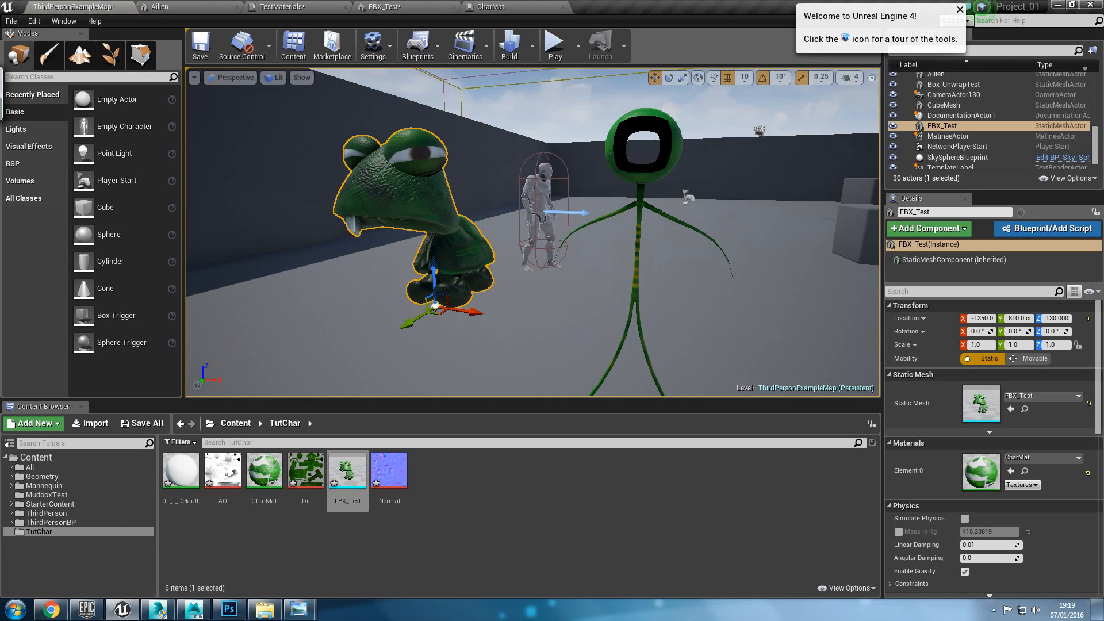
Step: Scale FBX_Test uniformly to 2.0 and move it along Y to 860, keeping it at floor height
{"action": "left_click", "coordinate": [981, 345]}
{"action": "type", "text": "2"}
{"action": "key", "text": "Return"}
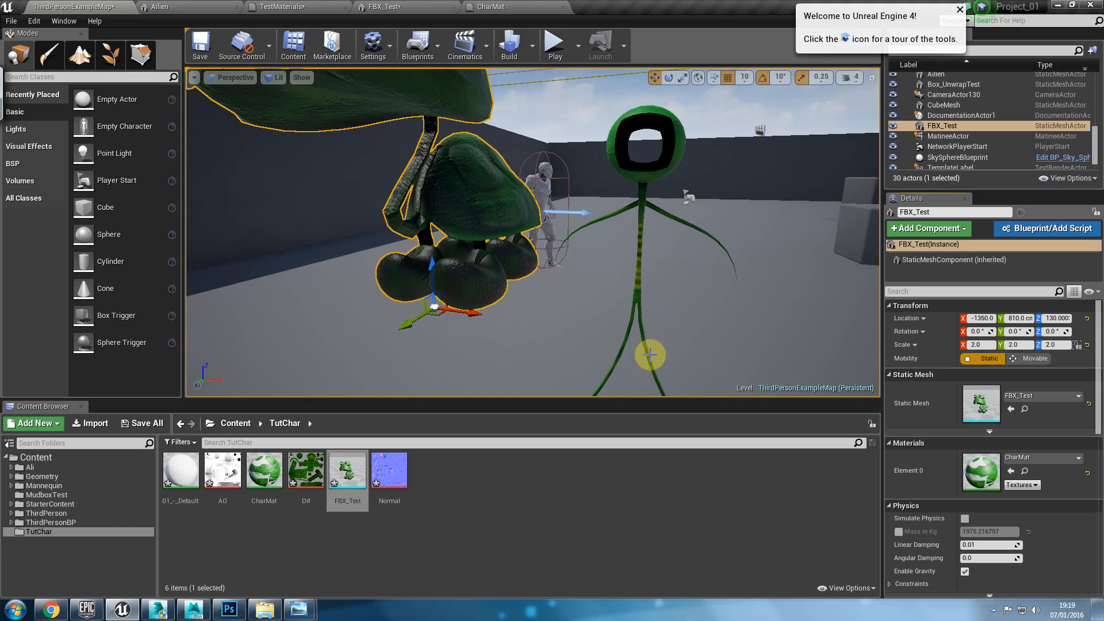
{"action": "left_click_drag", "start_coordinate": [431, 270], "coordinate": [433, 239]}
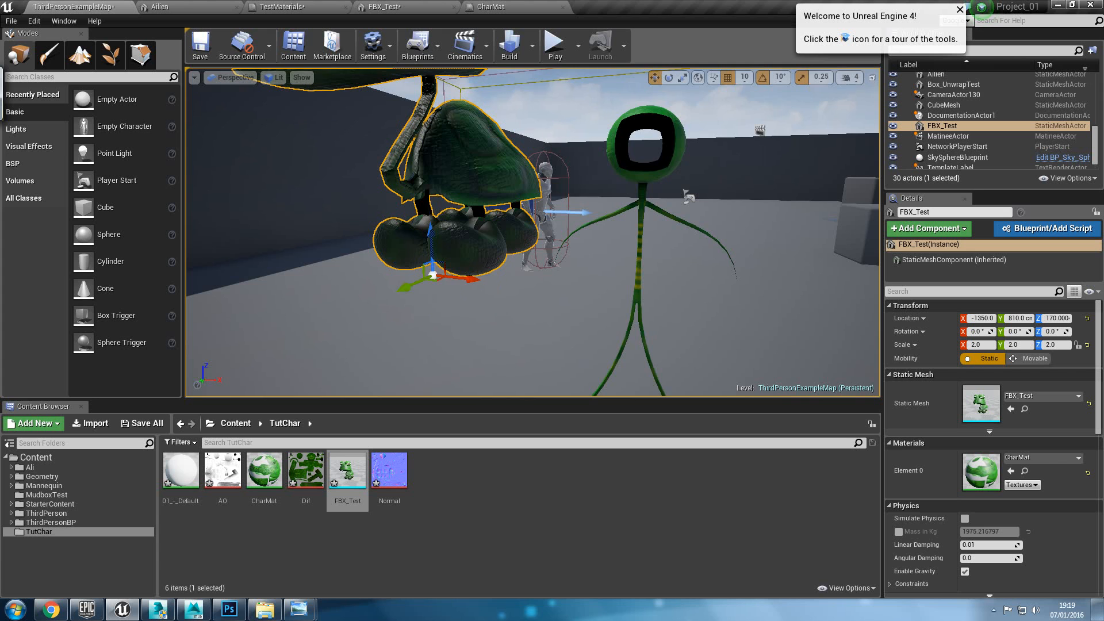
{"action": "key", "text": "f"}
{"action": "left_click_drag", "start_coordinate": [418, 286], "coordinate": [344, 308]}
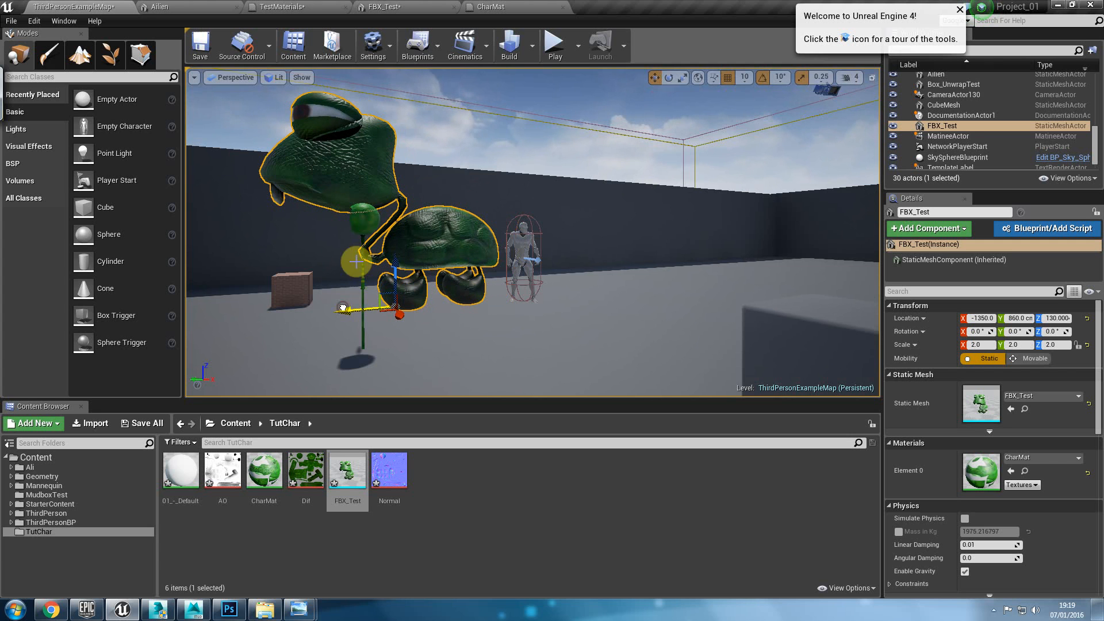
Step: Play the level, run the mannequin around the enlarged character to inspect it from several sides, and end the session
{"action": "left_click", "coordinate": [554, 48]}
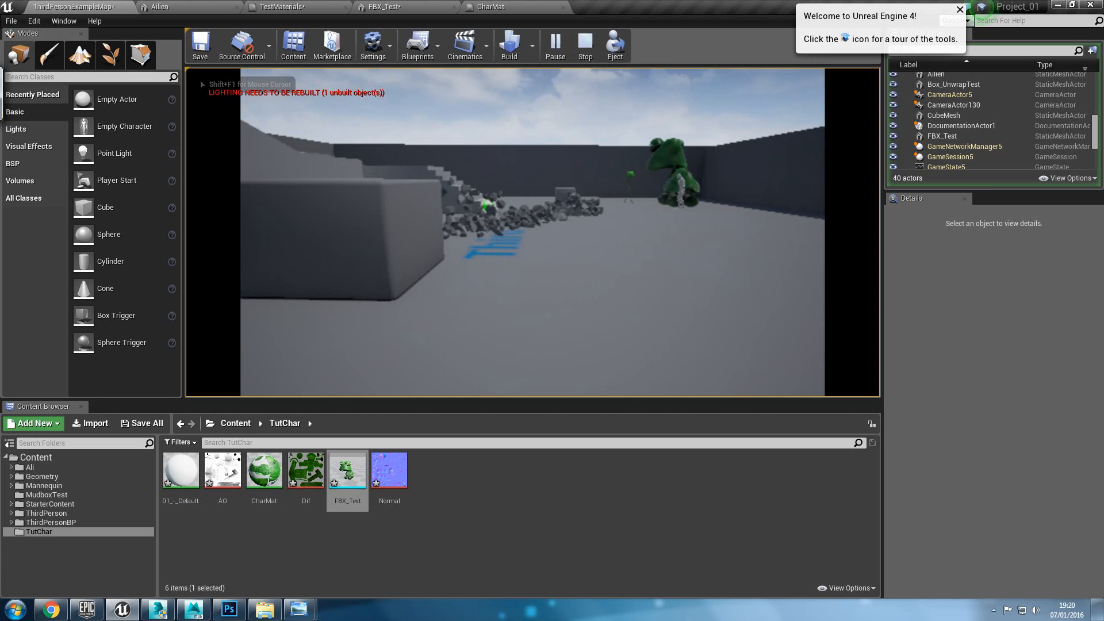
{"action": "key", "text": "a"}
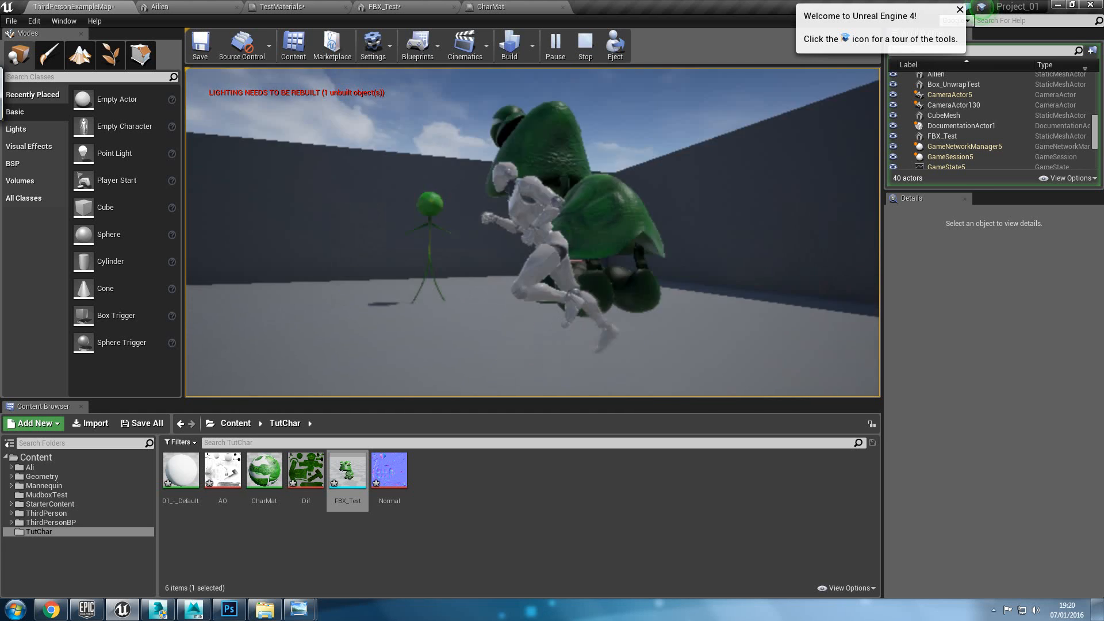
{"action": "key", "text": "w"}
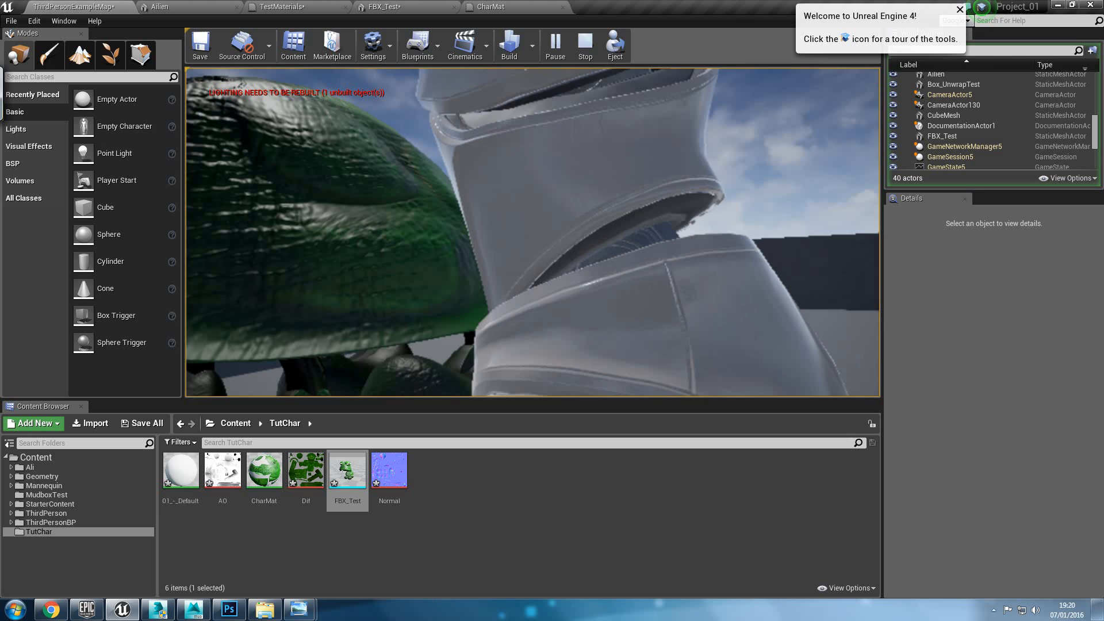
{"action": "key", "text": "d"}
{"action": "key", "text": "d"}
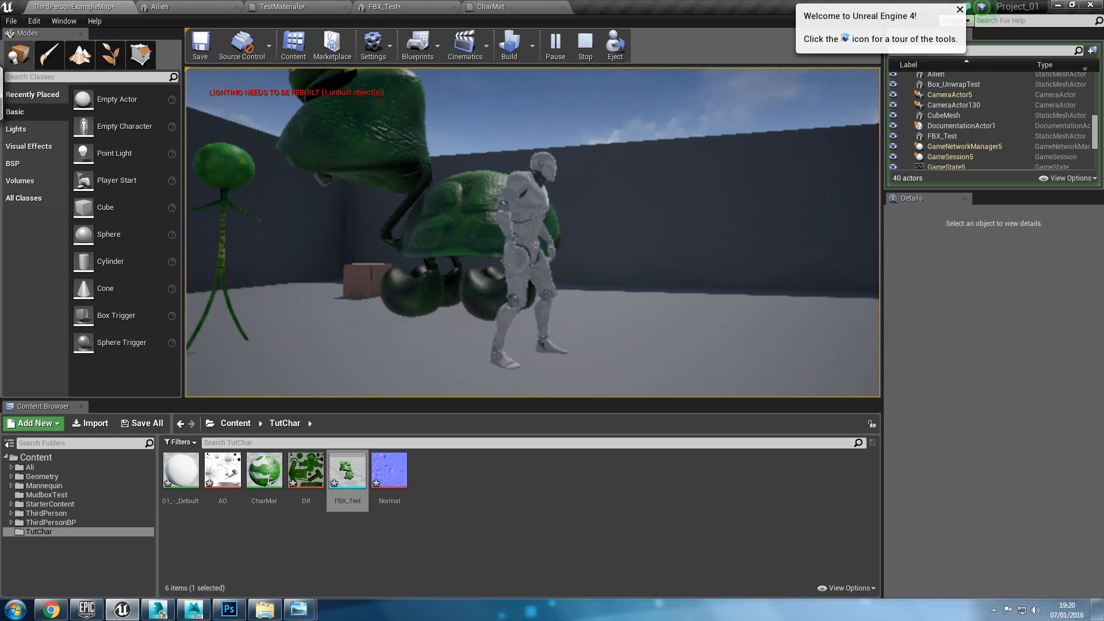
{"action": "key", "text": "d"}
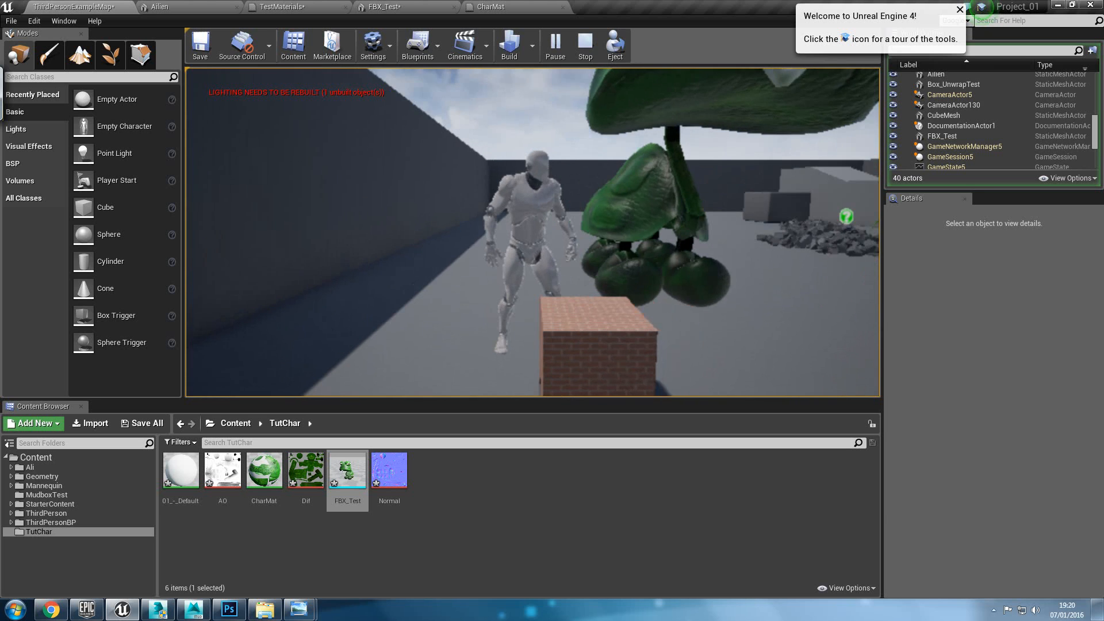
{"action": "key", "text": "w"}
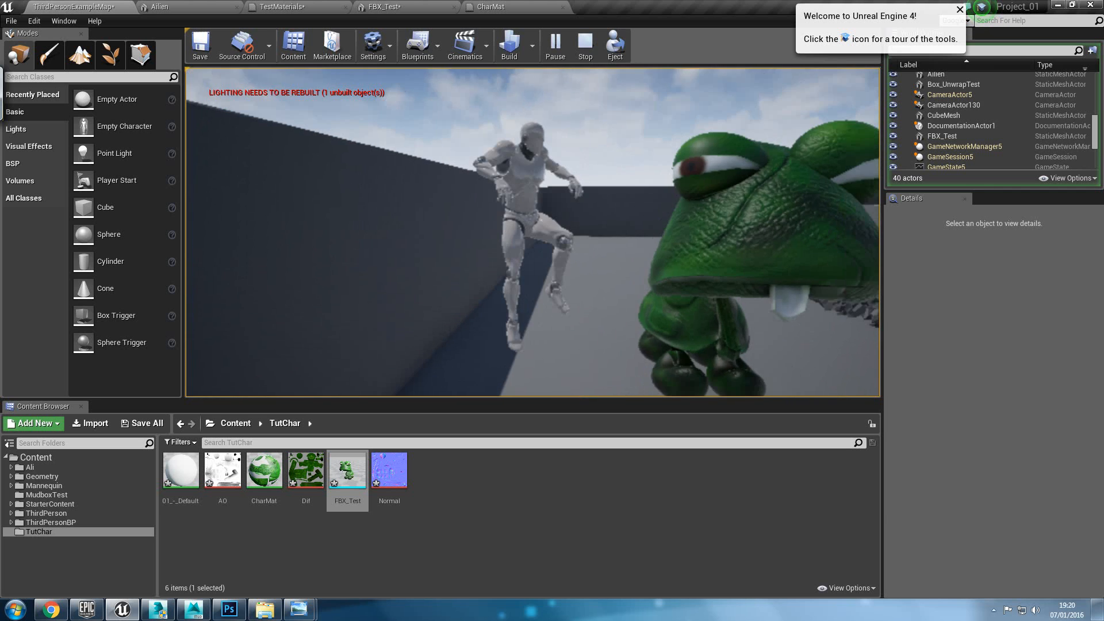
{"action": "key", "text": "d"}
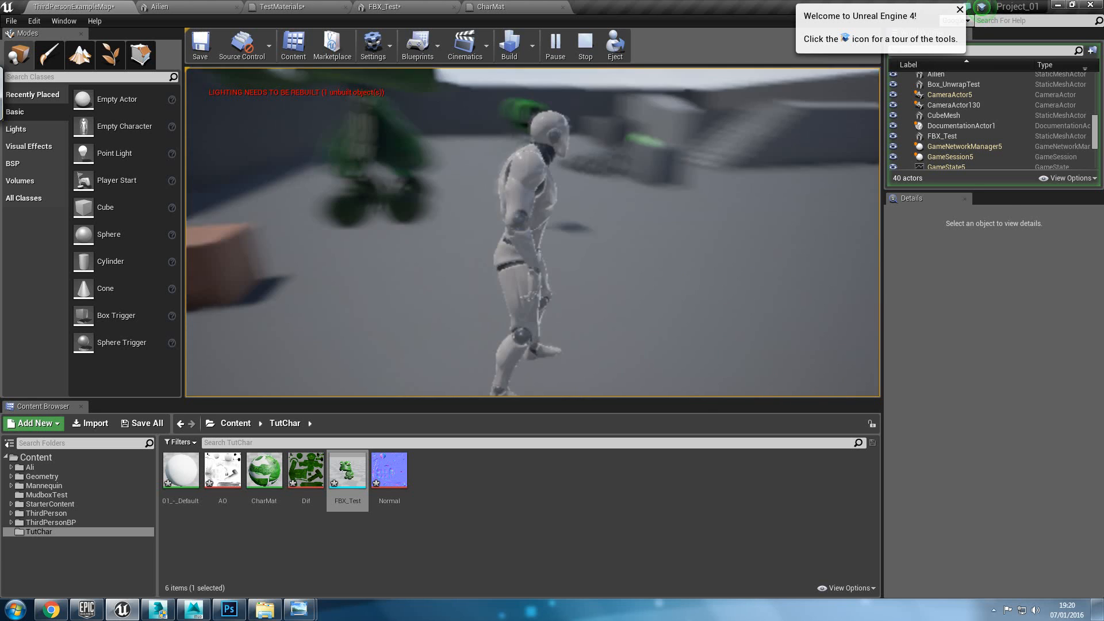
{"action": "key", "text": "Escape"}
{"action": "left_click", "coordinate": [995, 609]}
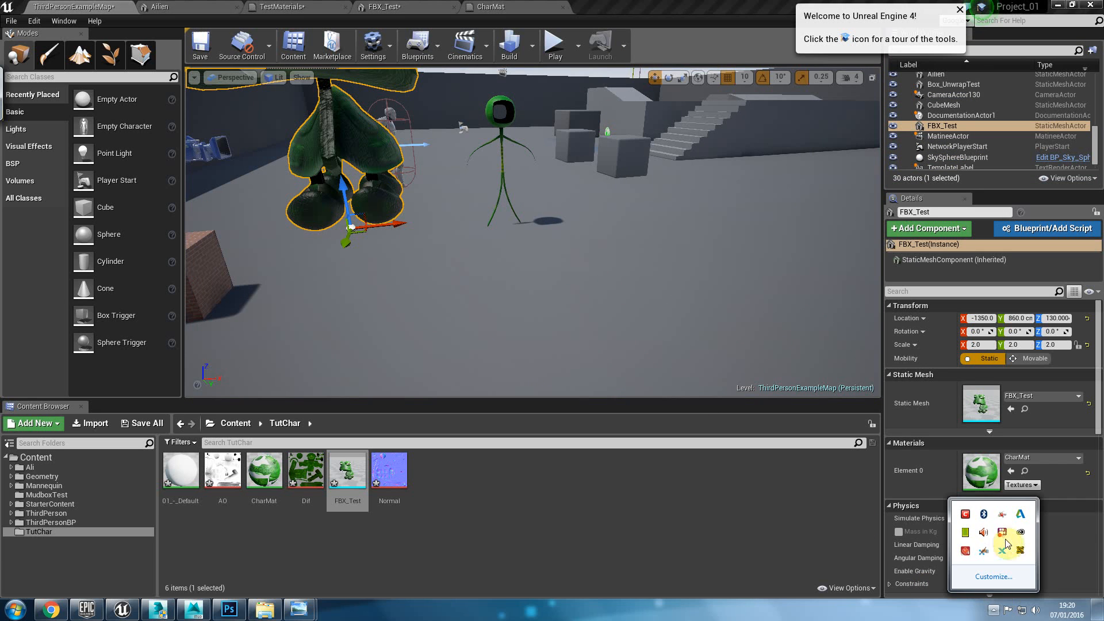
{"action": "left_click", "coordinate": [1003, 532]}
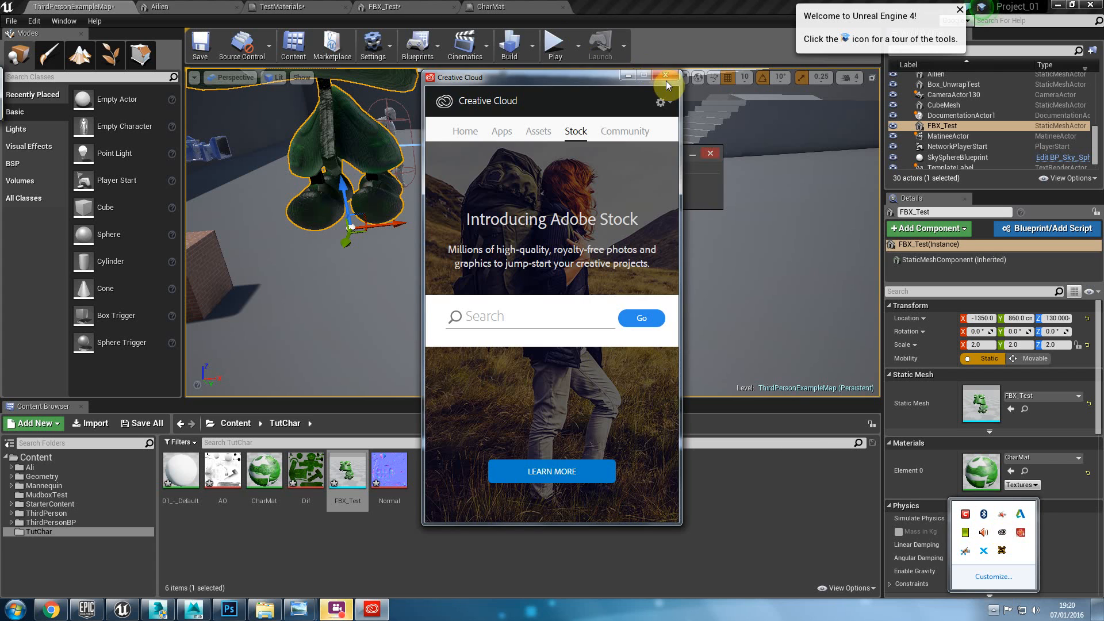